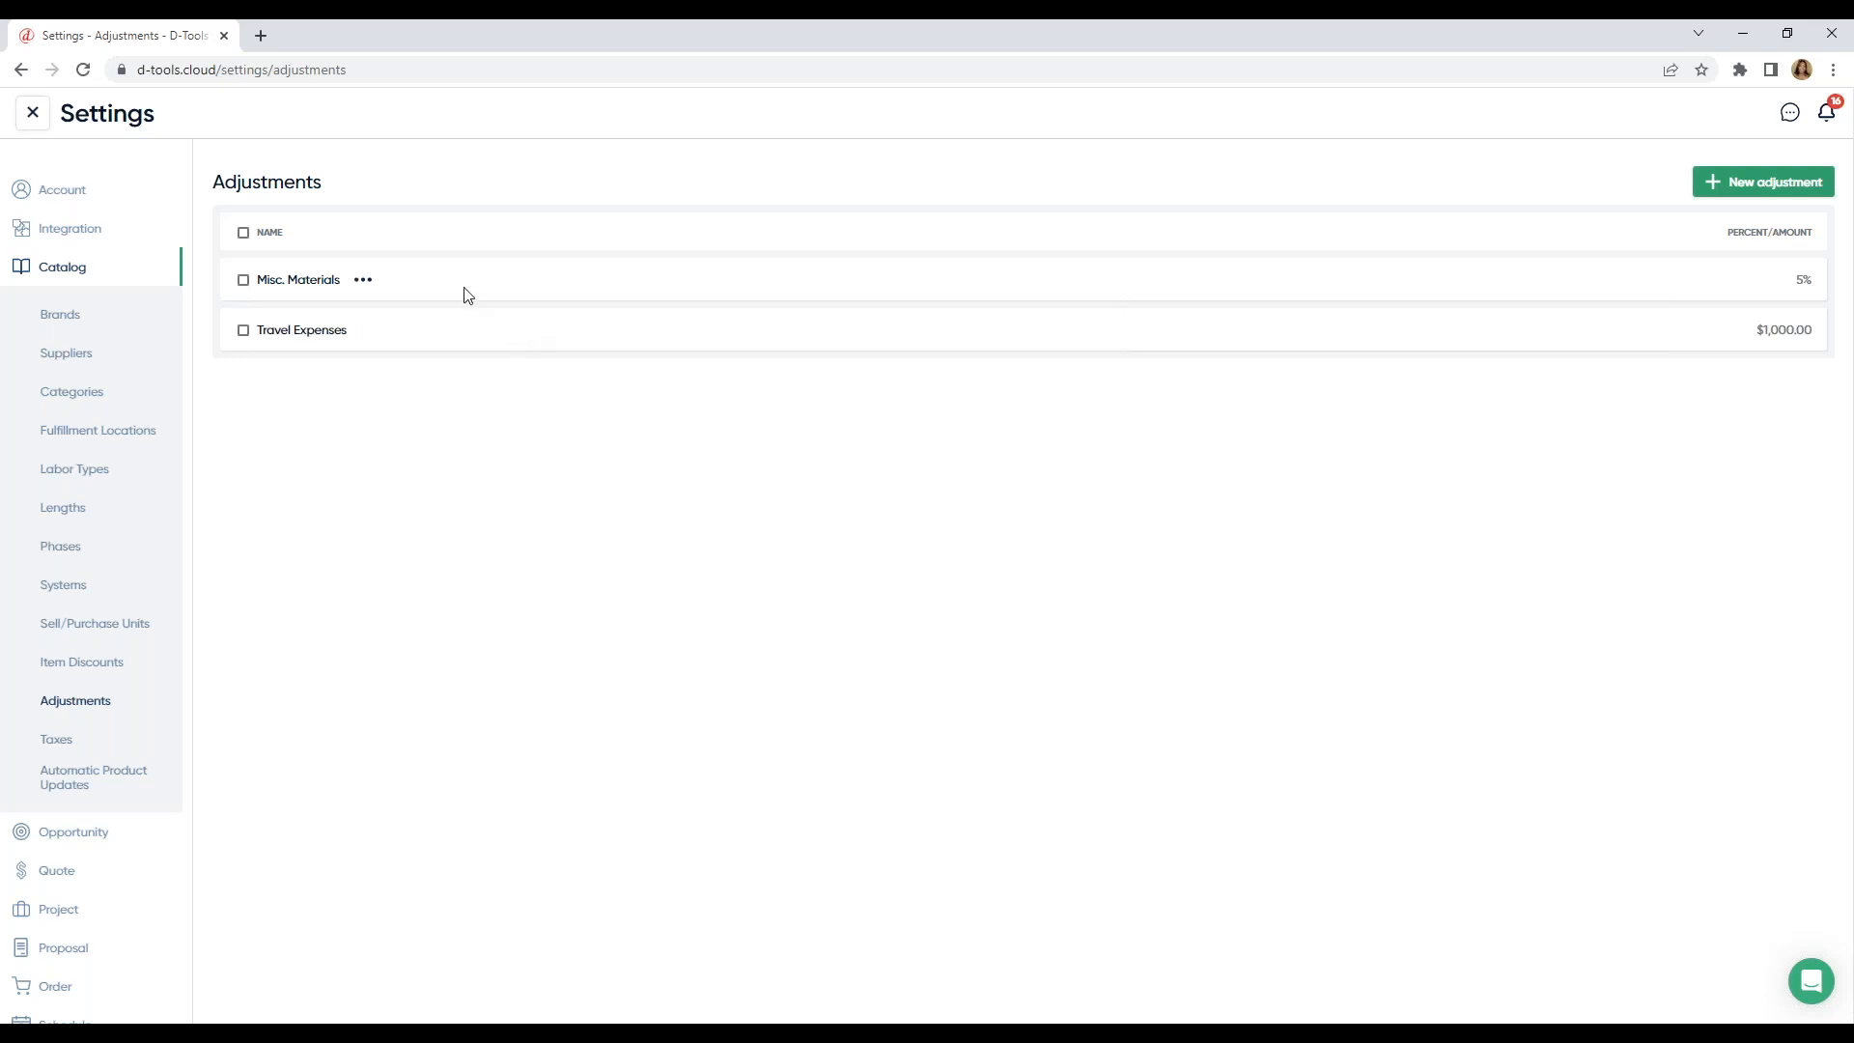
Step: Set the Misc. Materials adjustment to auto-apply to the product total and save it
left_click(363, 281)
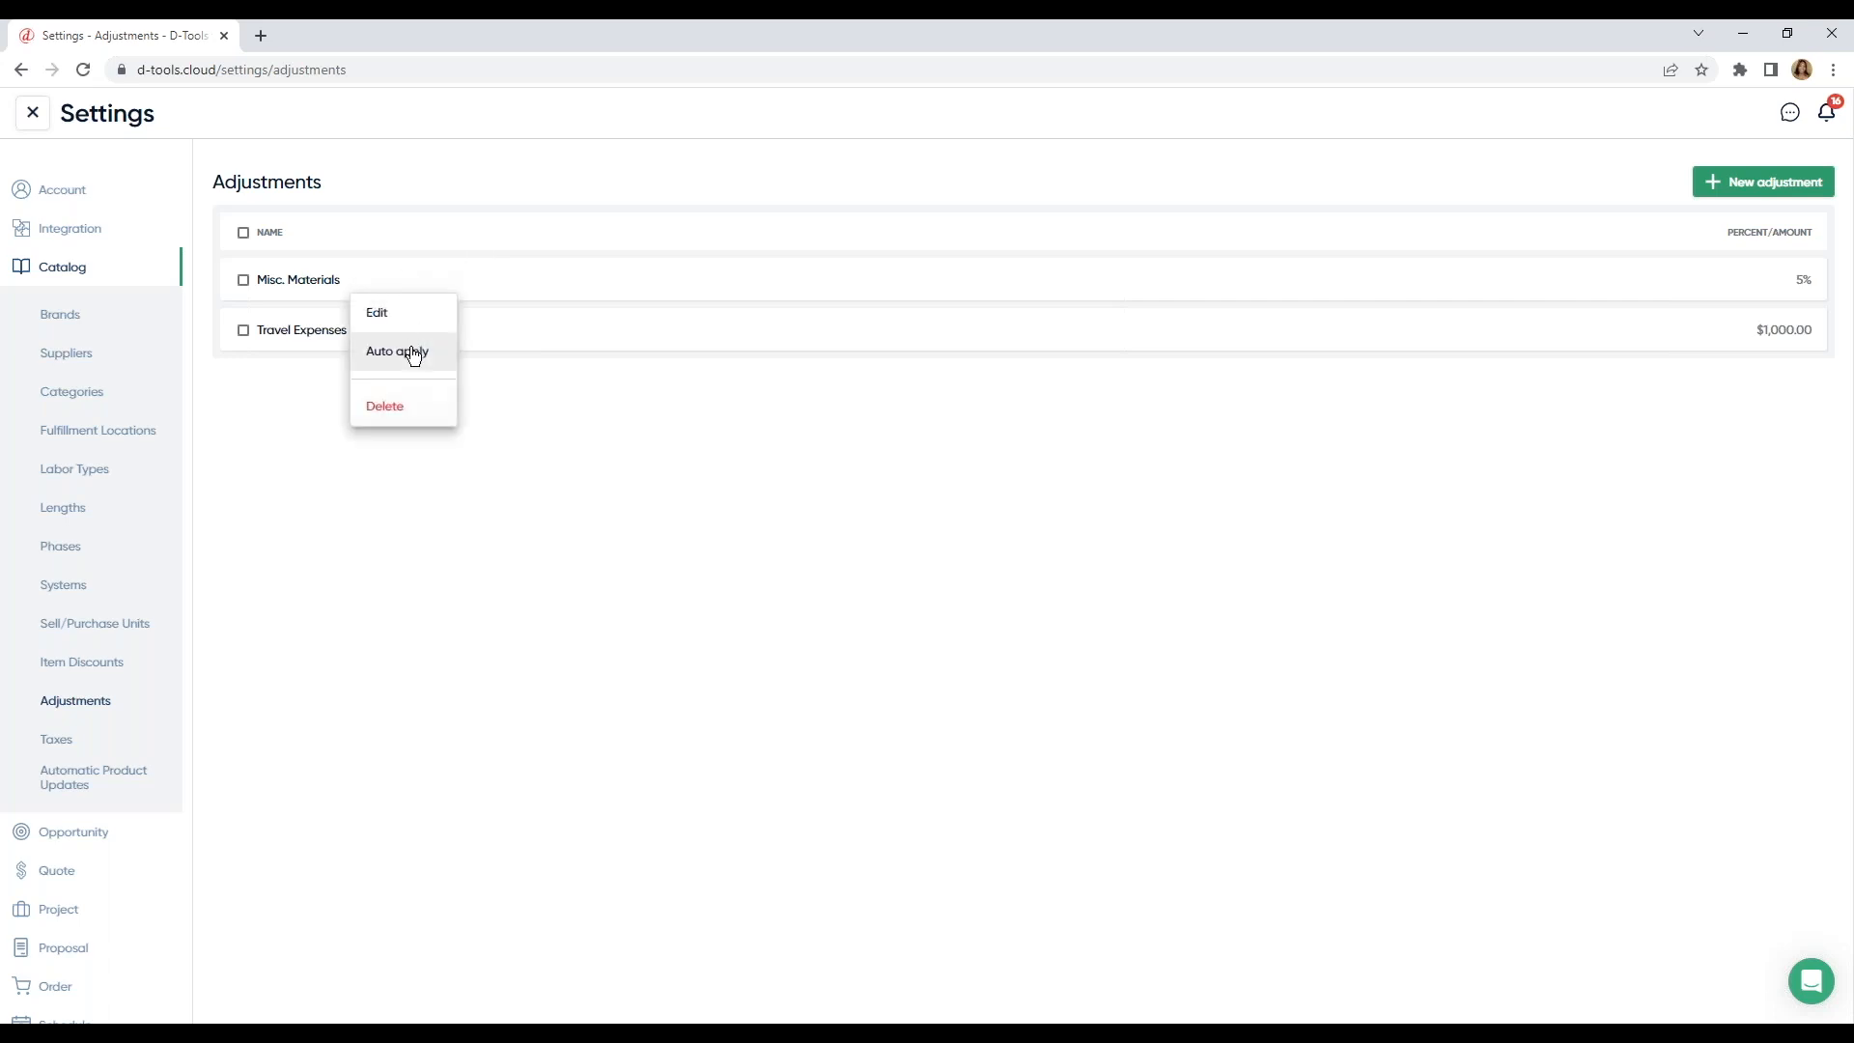
left_click(413, 352)
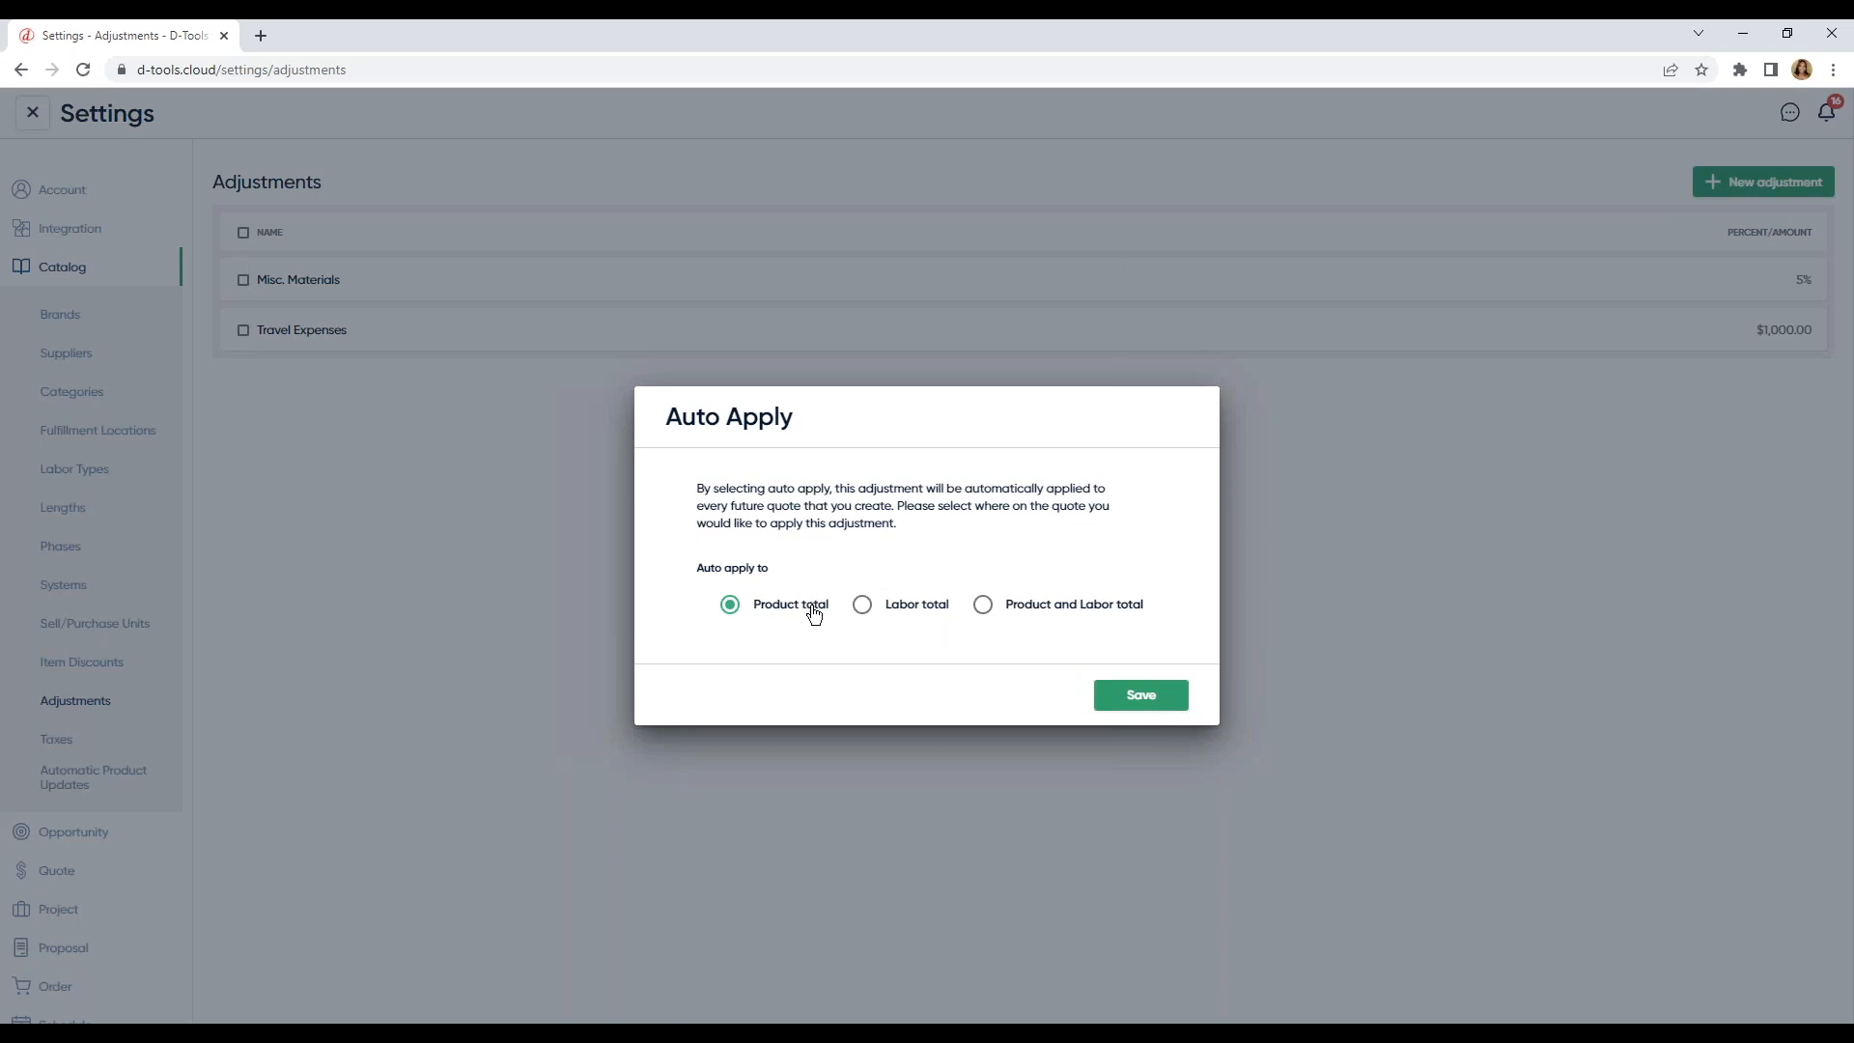
left_click(1136, 697)
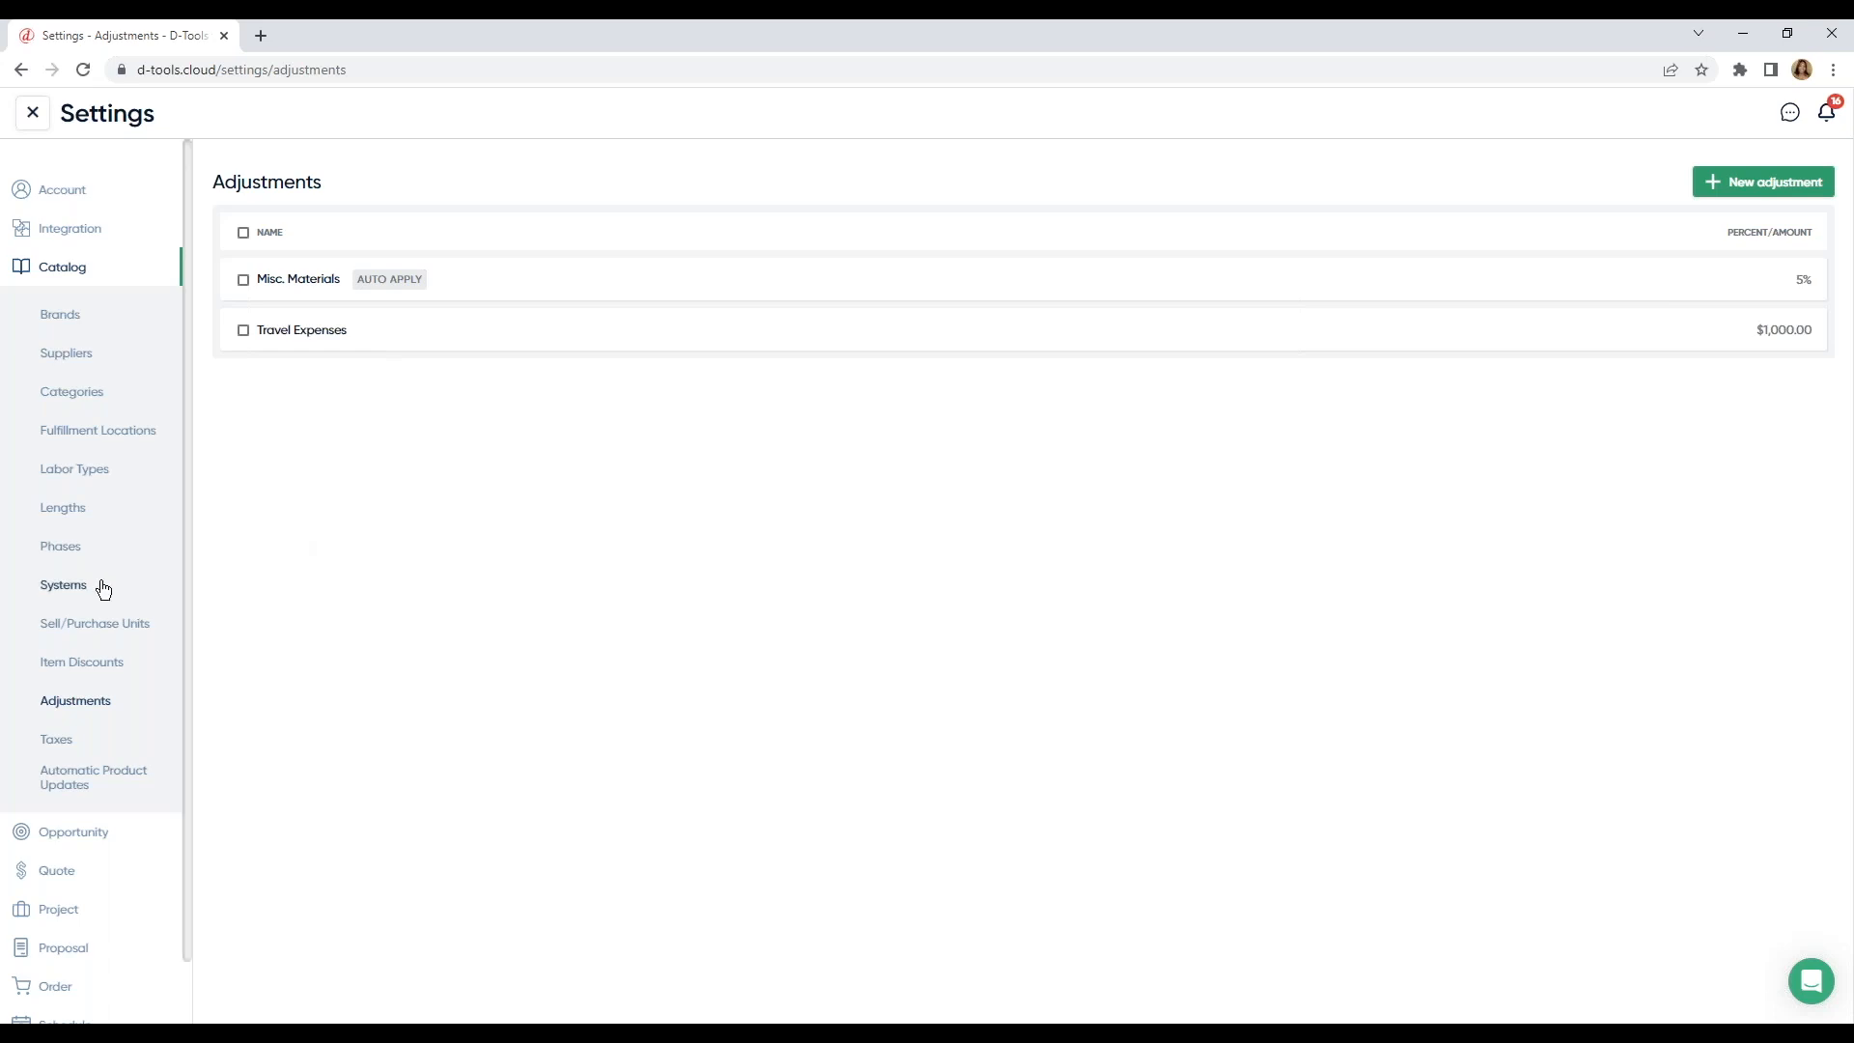
Step: Create an opportunity project type named Nightclub in the Commercial group
scroll(106, 589, "down", 1)
left_click(96, 778)
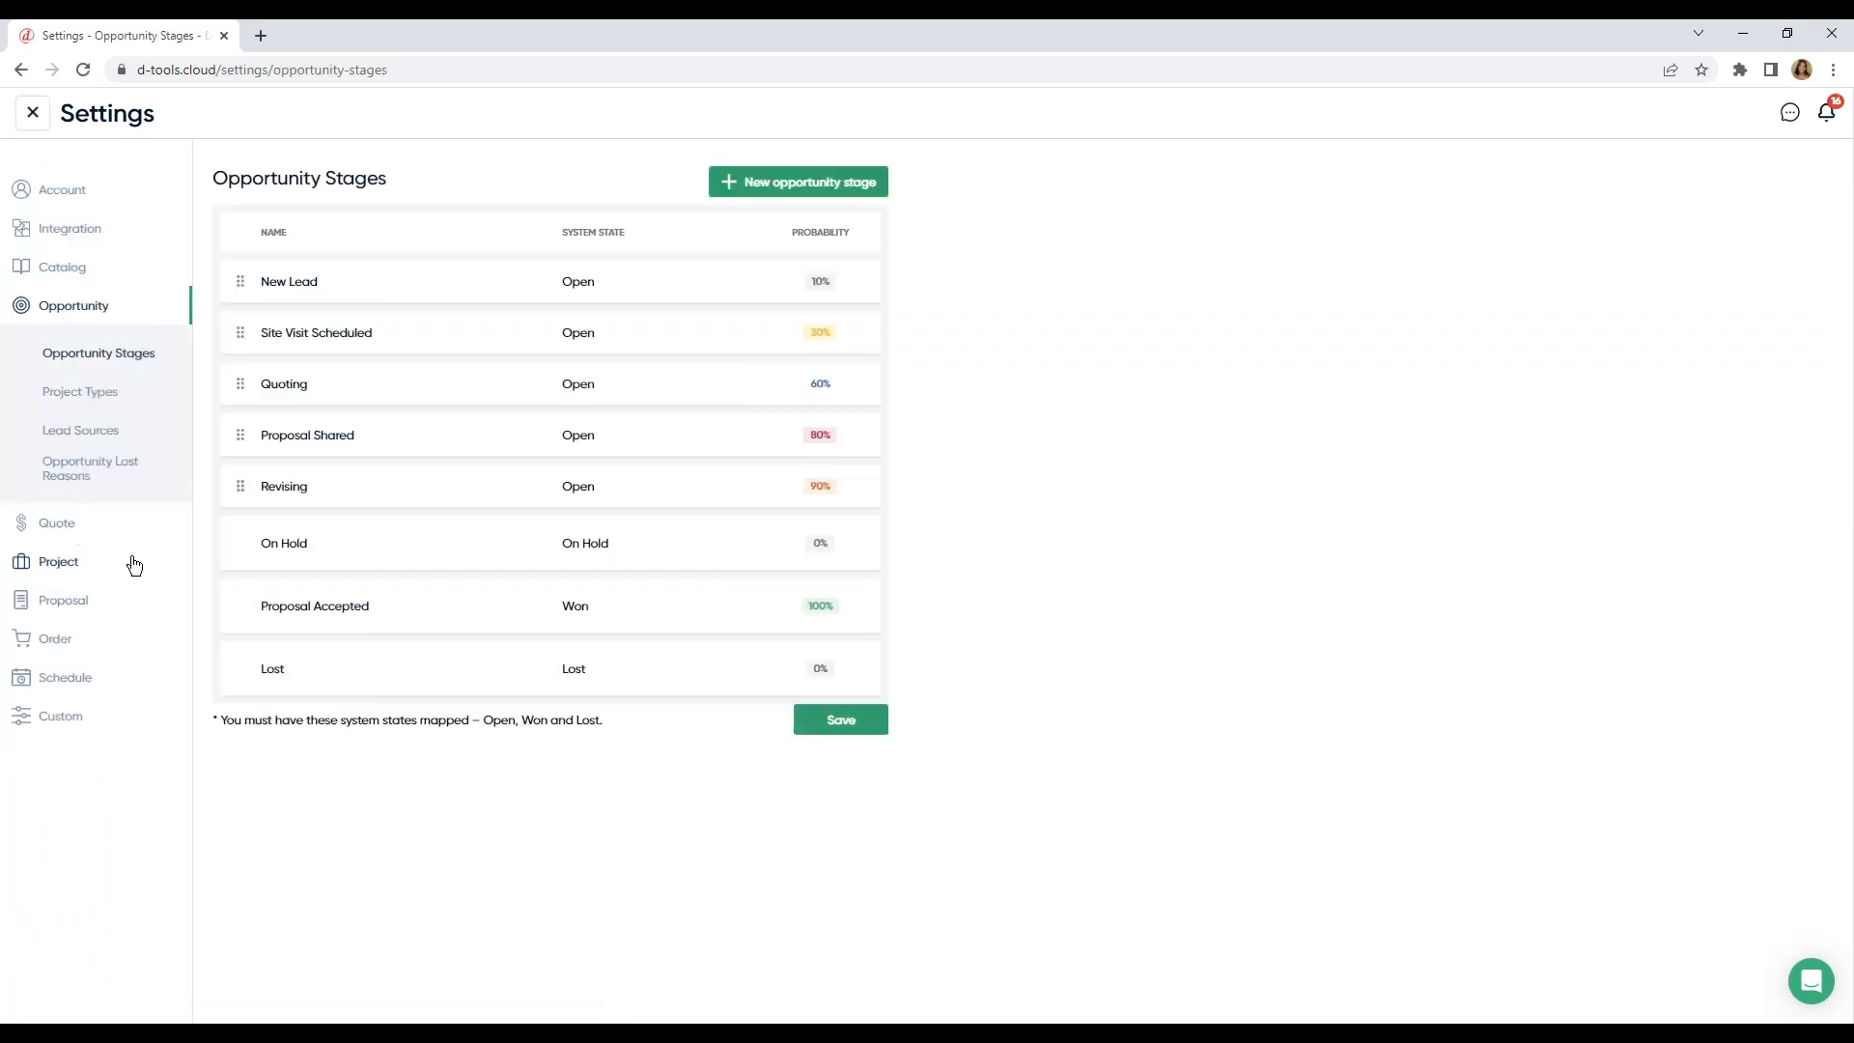
left_click(96, 401)
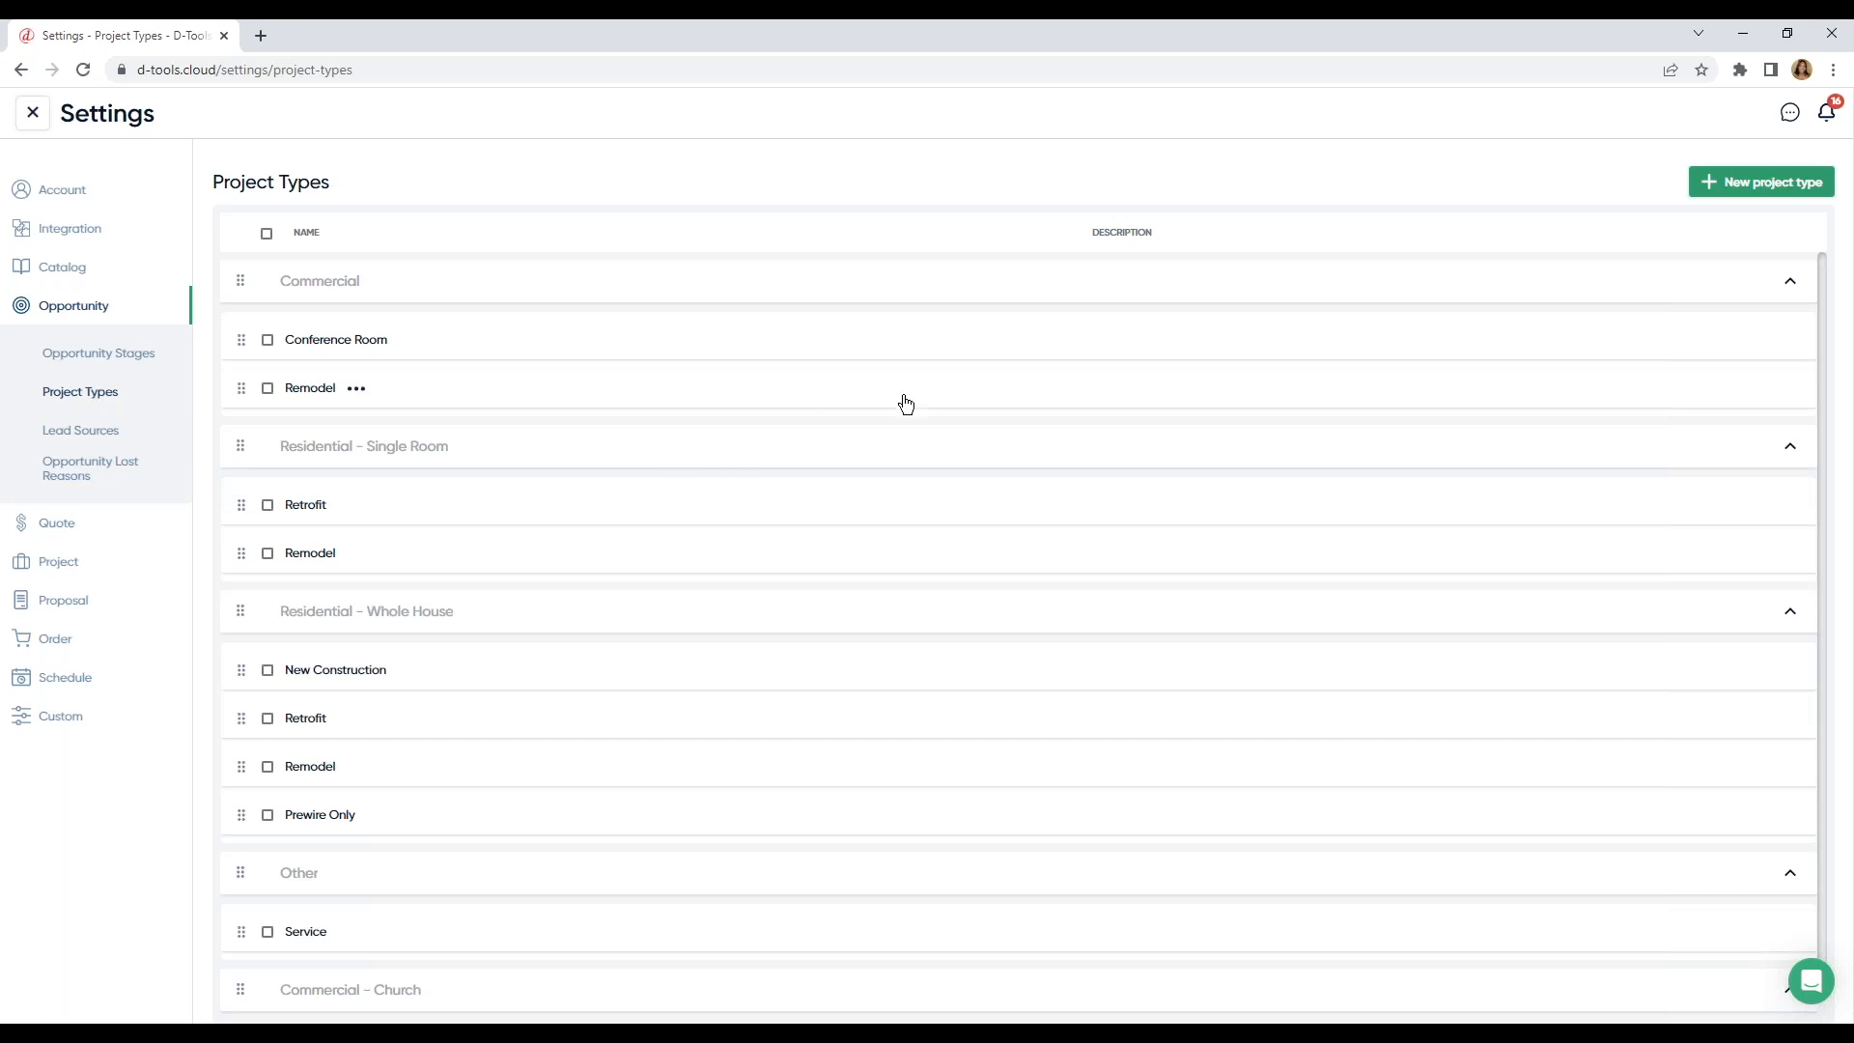
left_click(1748, 192)
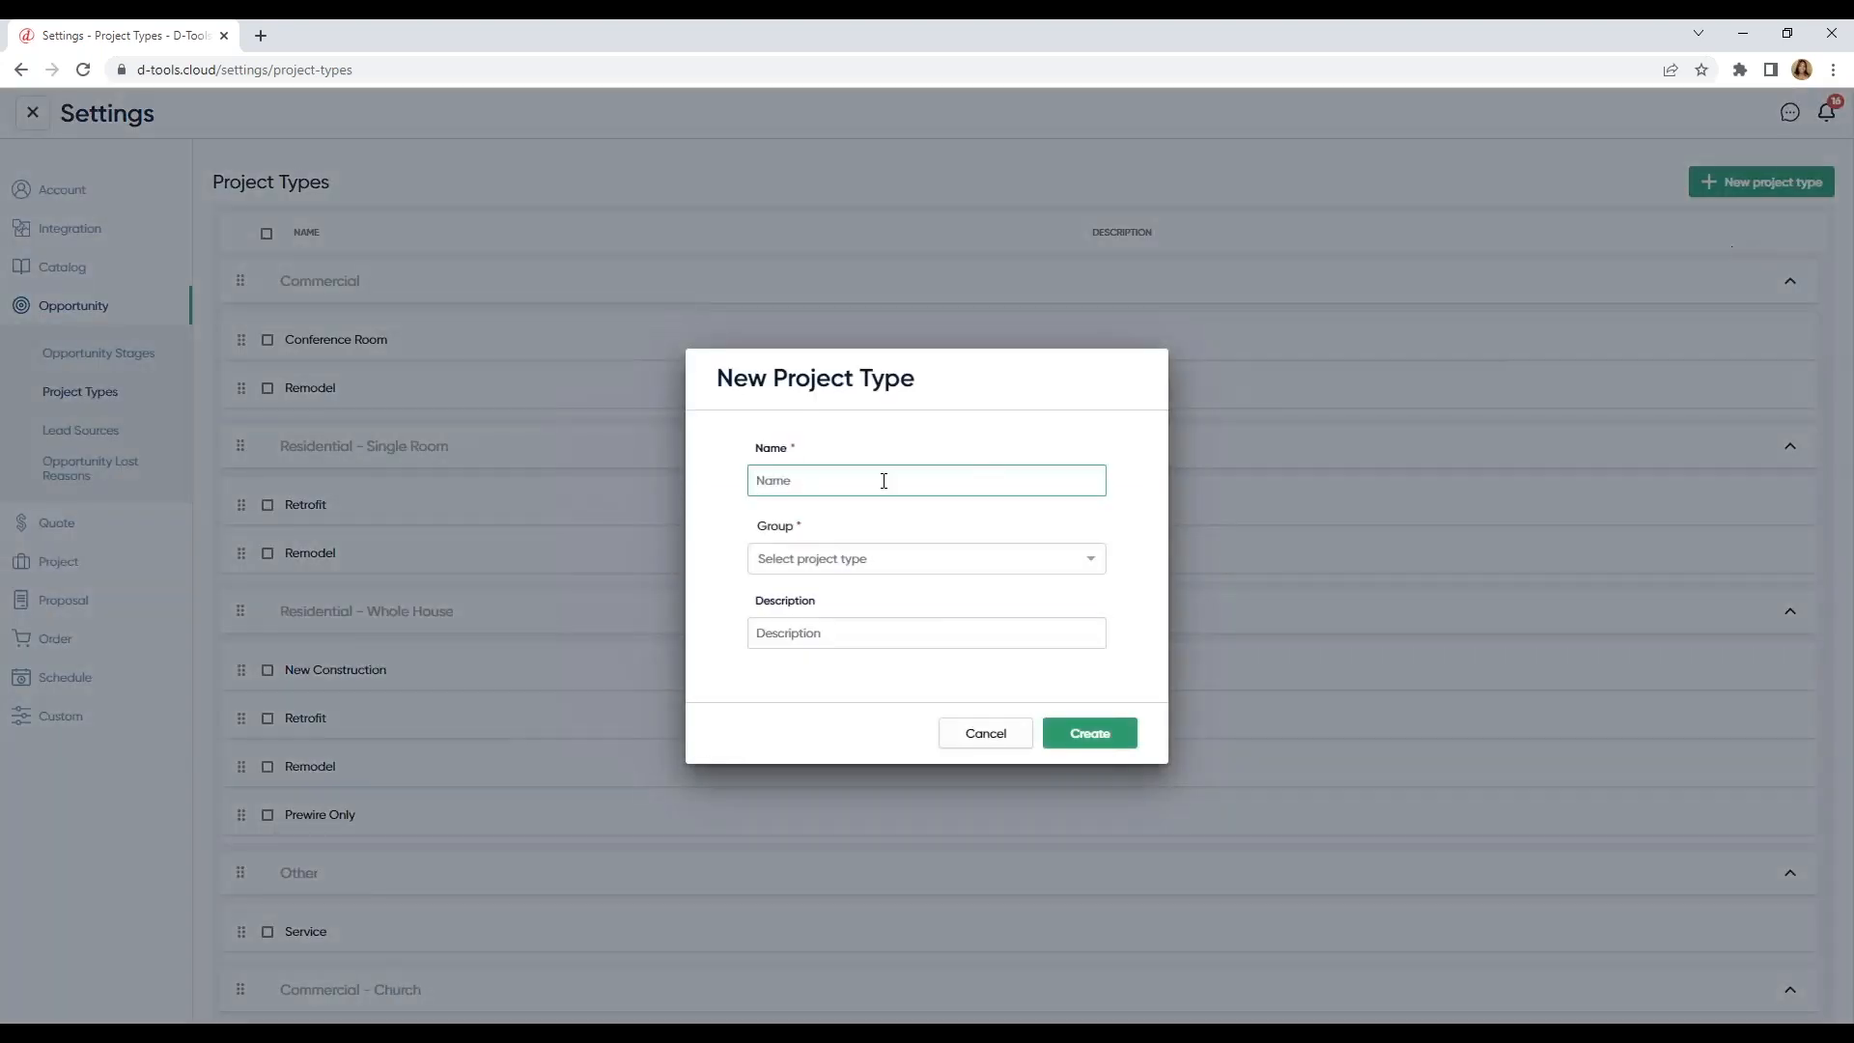
type("Nightg")
type("lub")
left_click(933, 556)
left_click(930, 589)
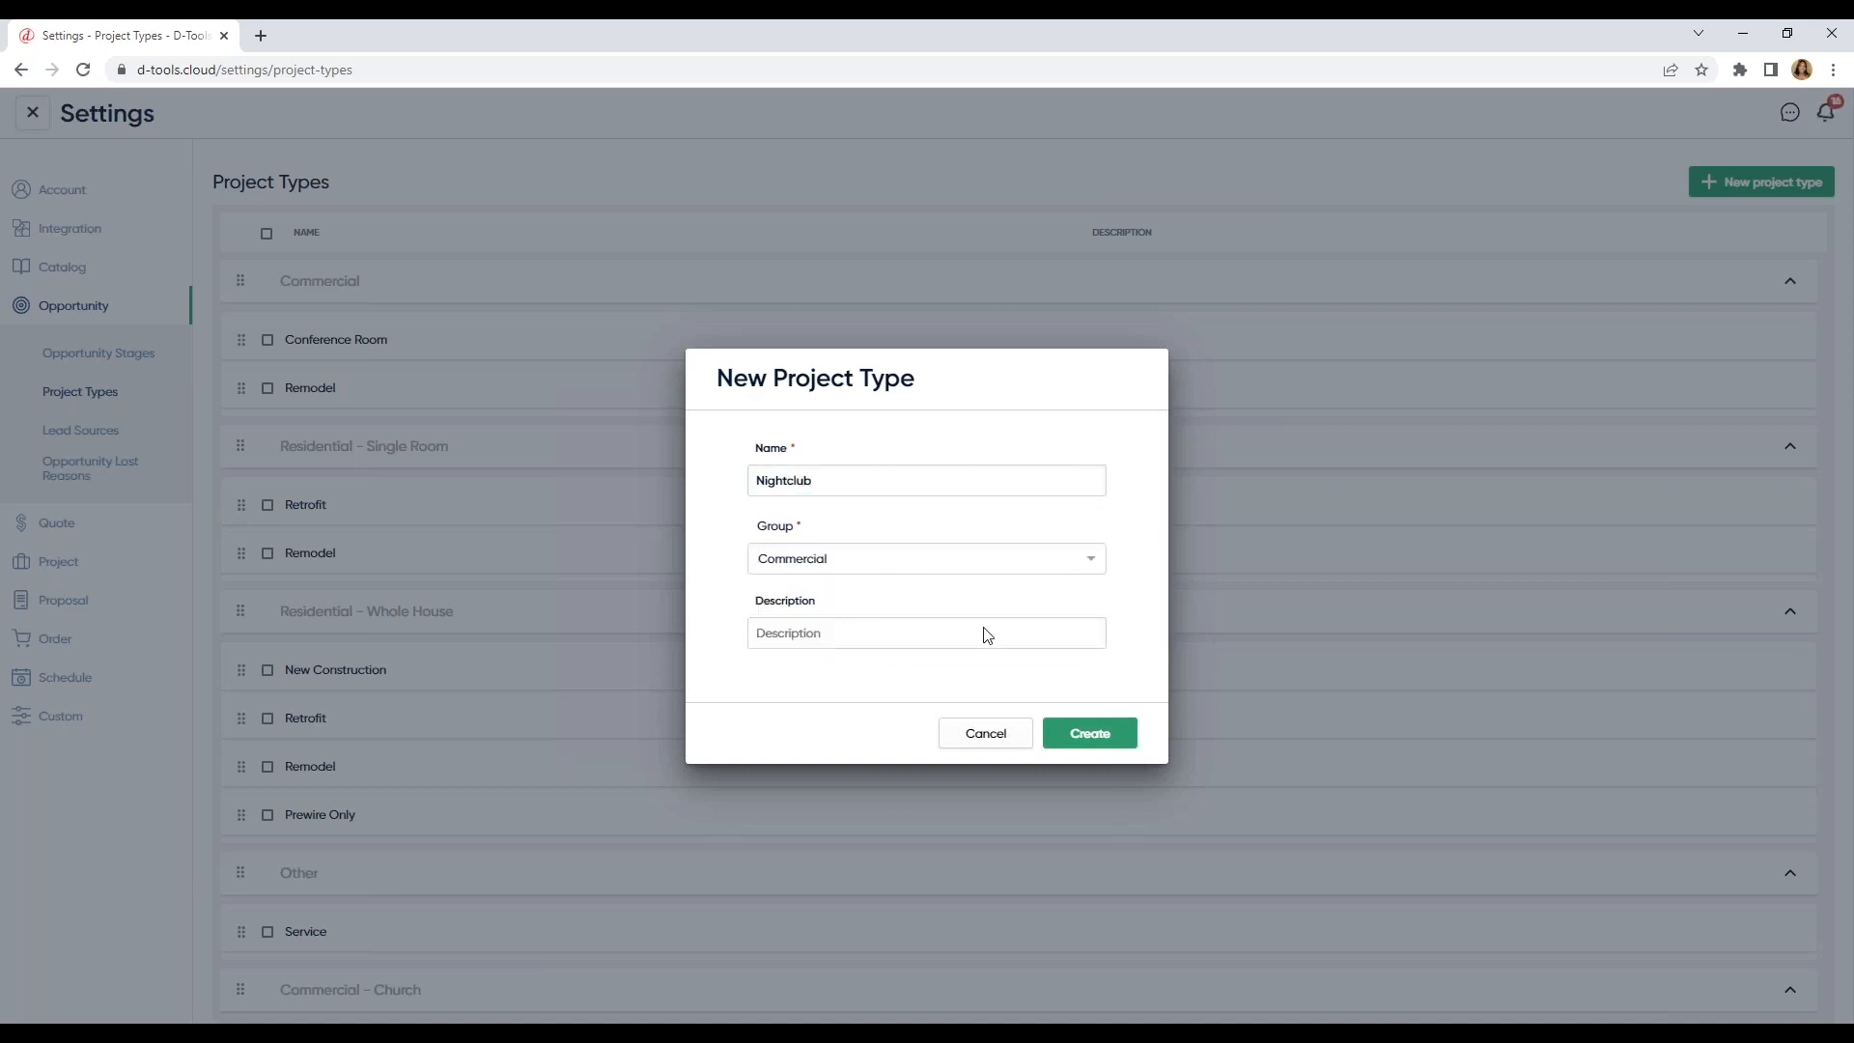
left_click(1089, 733)
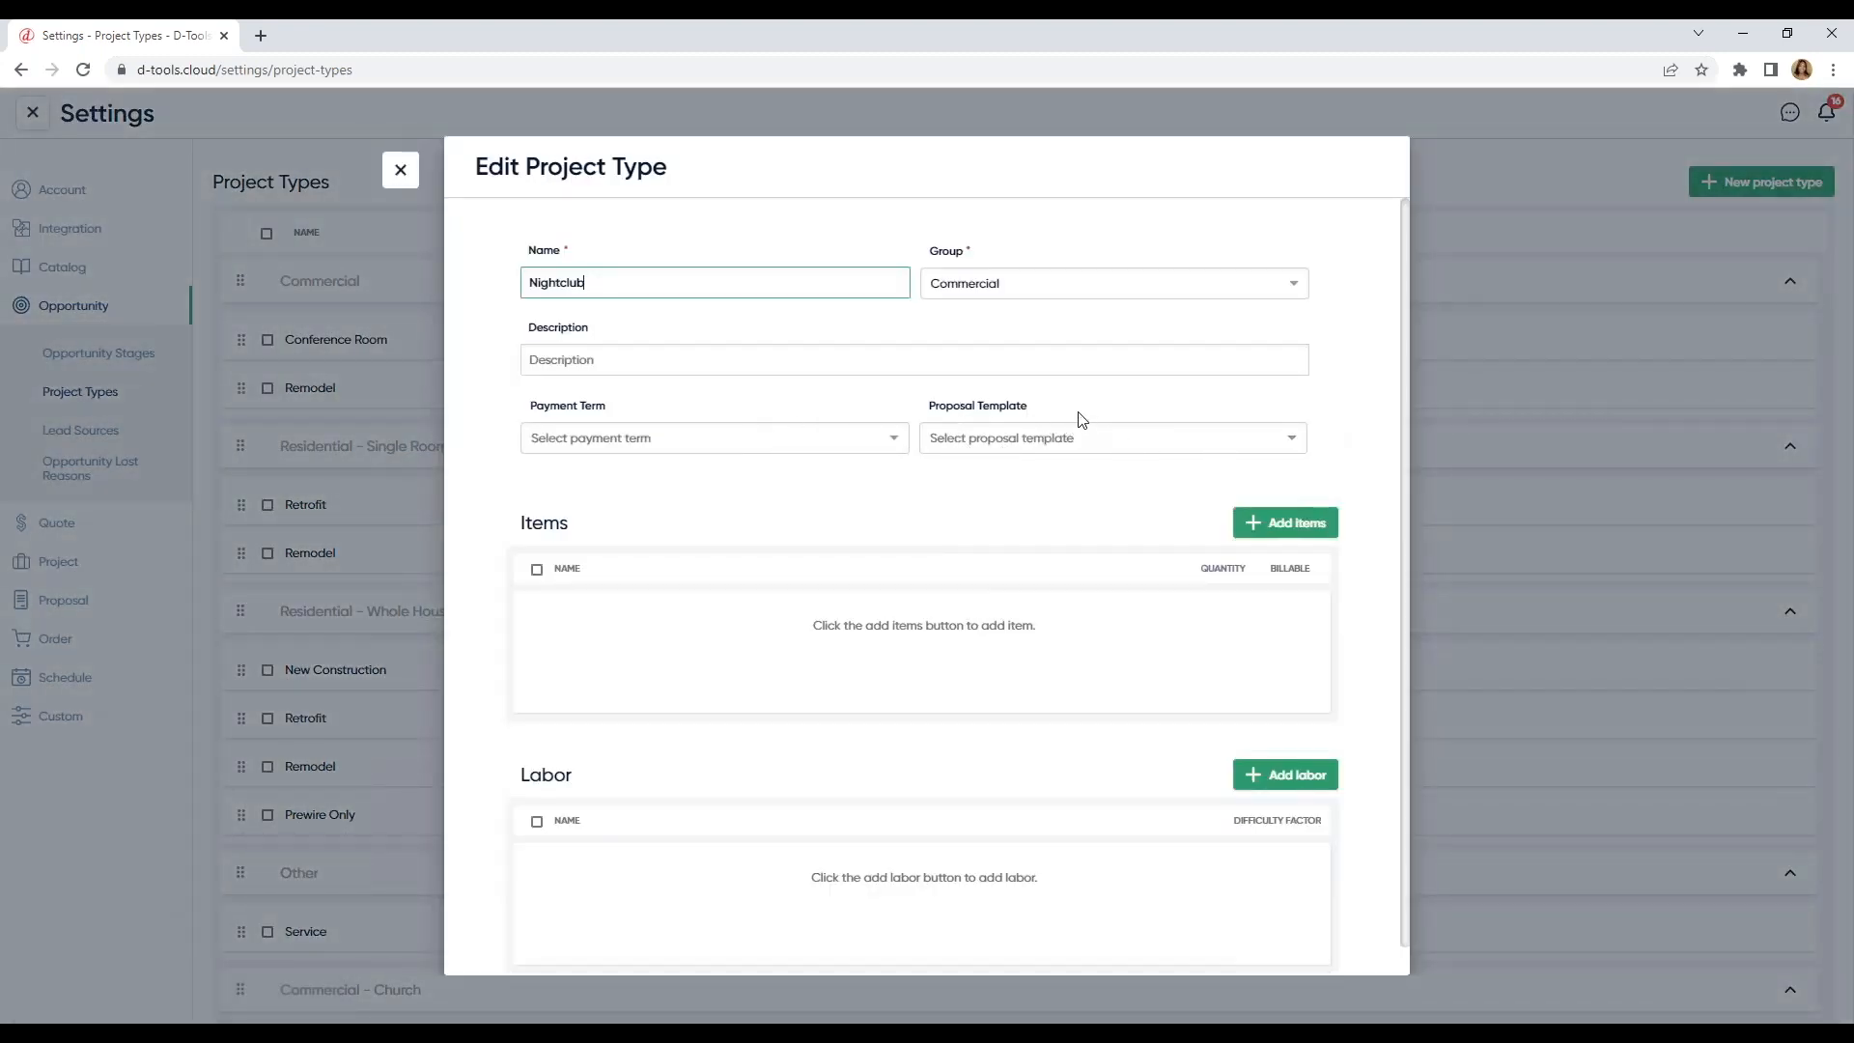
Step: Assign the Commercial Default proposal template to the Nightclub project type and close its settings
left_click(1149, 442)
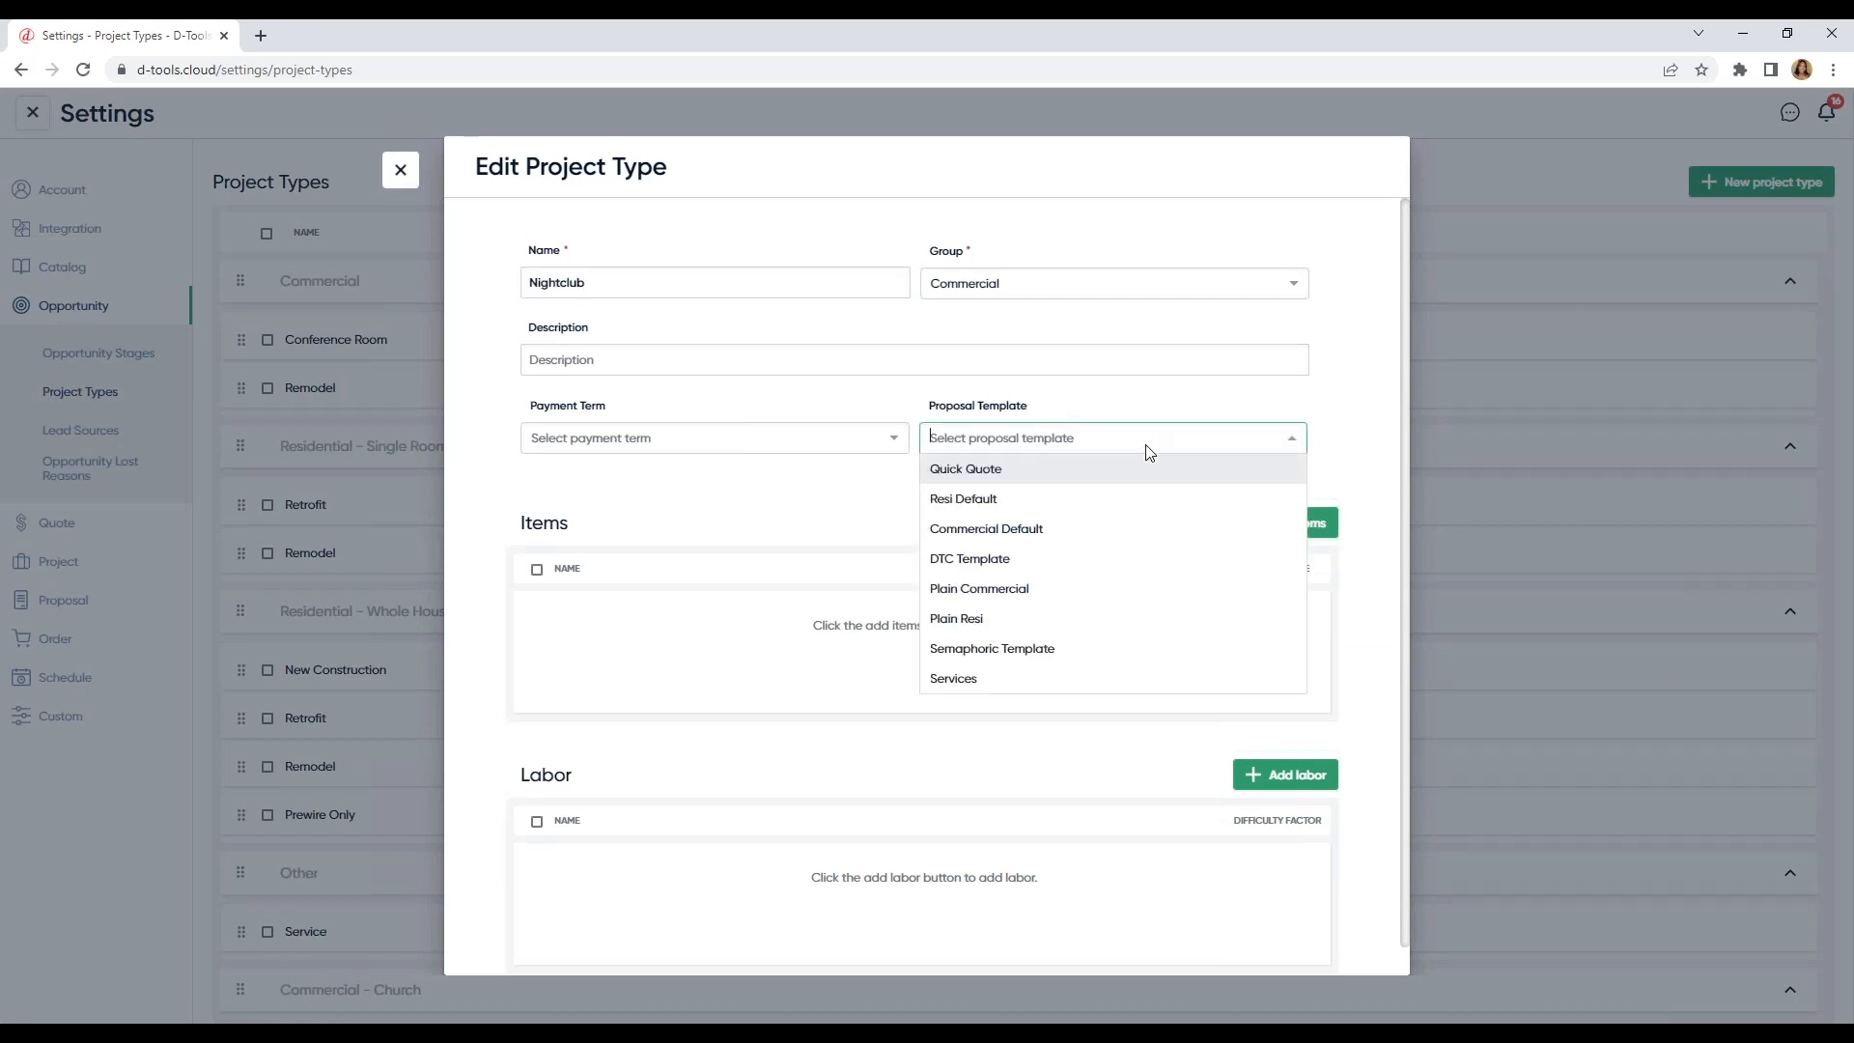
left_click(1105, 542)
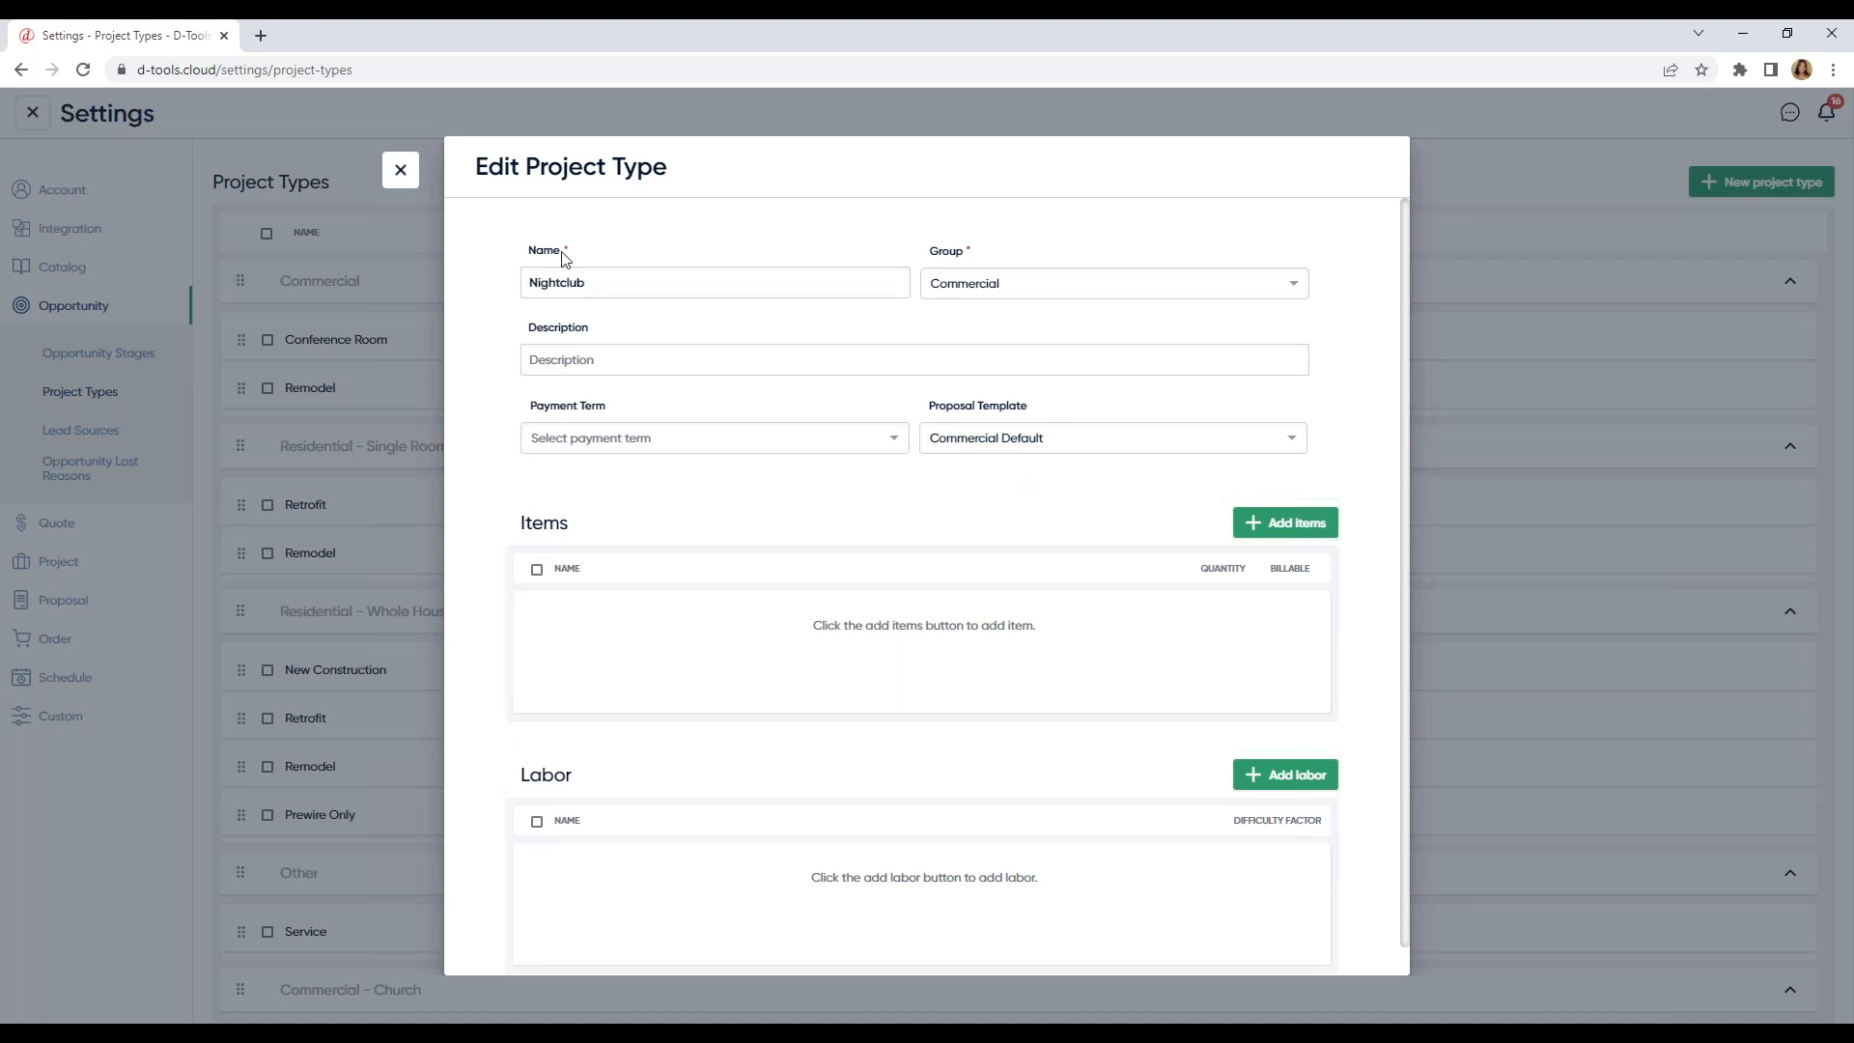
left_click(401, 171)
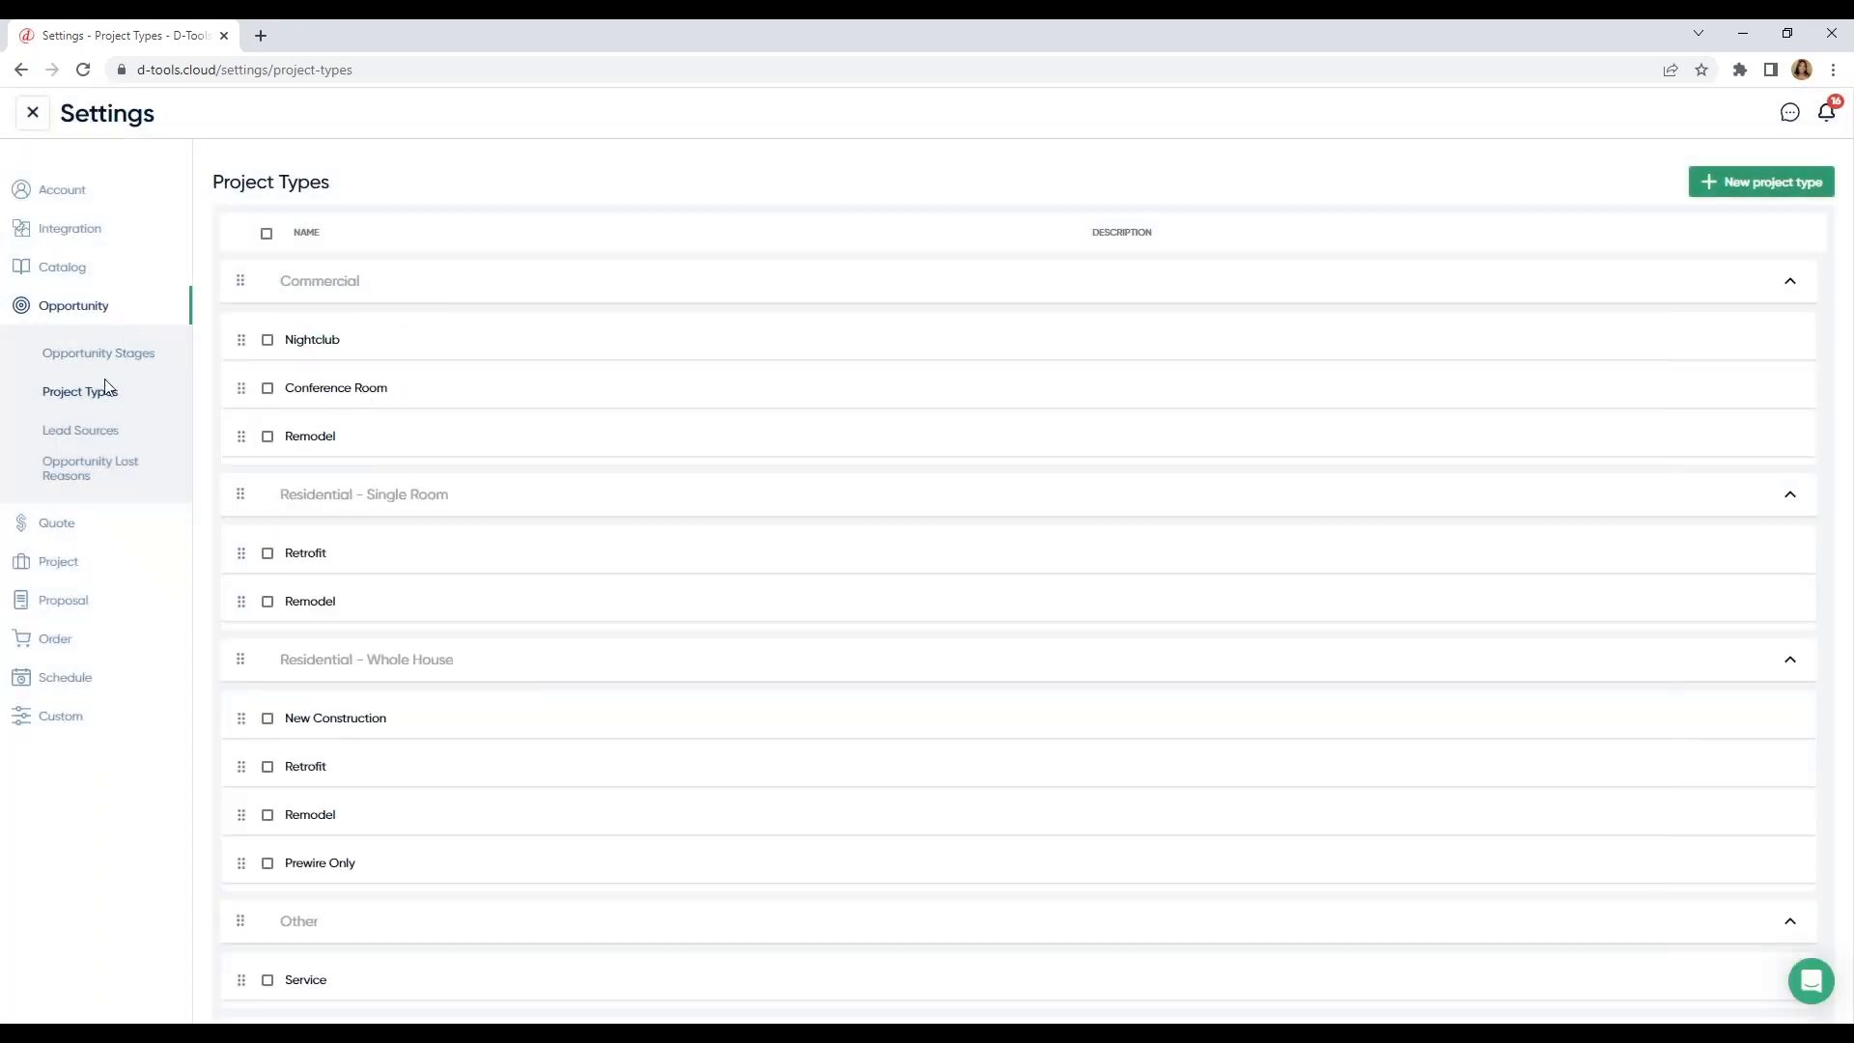
Step: Reopen the Nightclub project type to review its saved settings, and close it
mouse_move(451, 348)
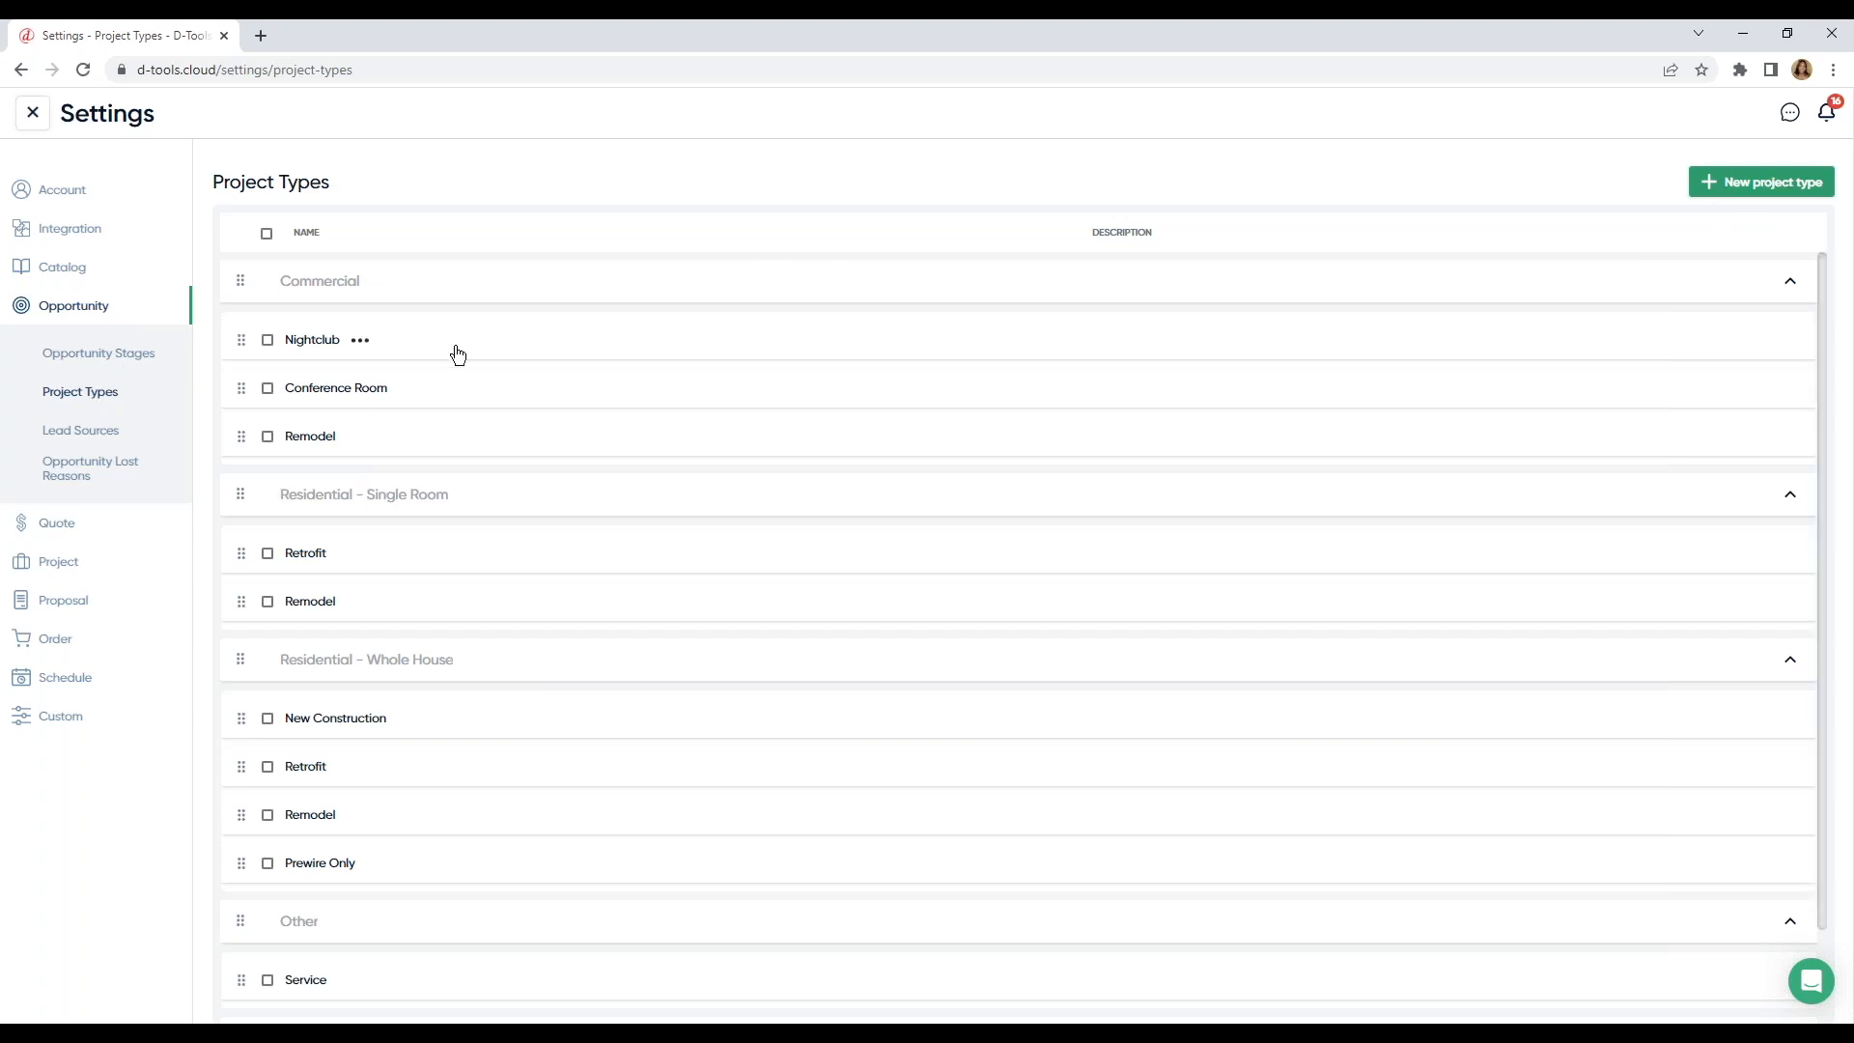
left_click(364, 344)
left_click(369, 376)
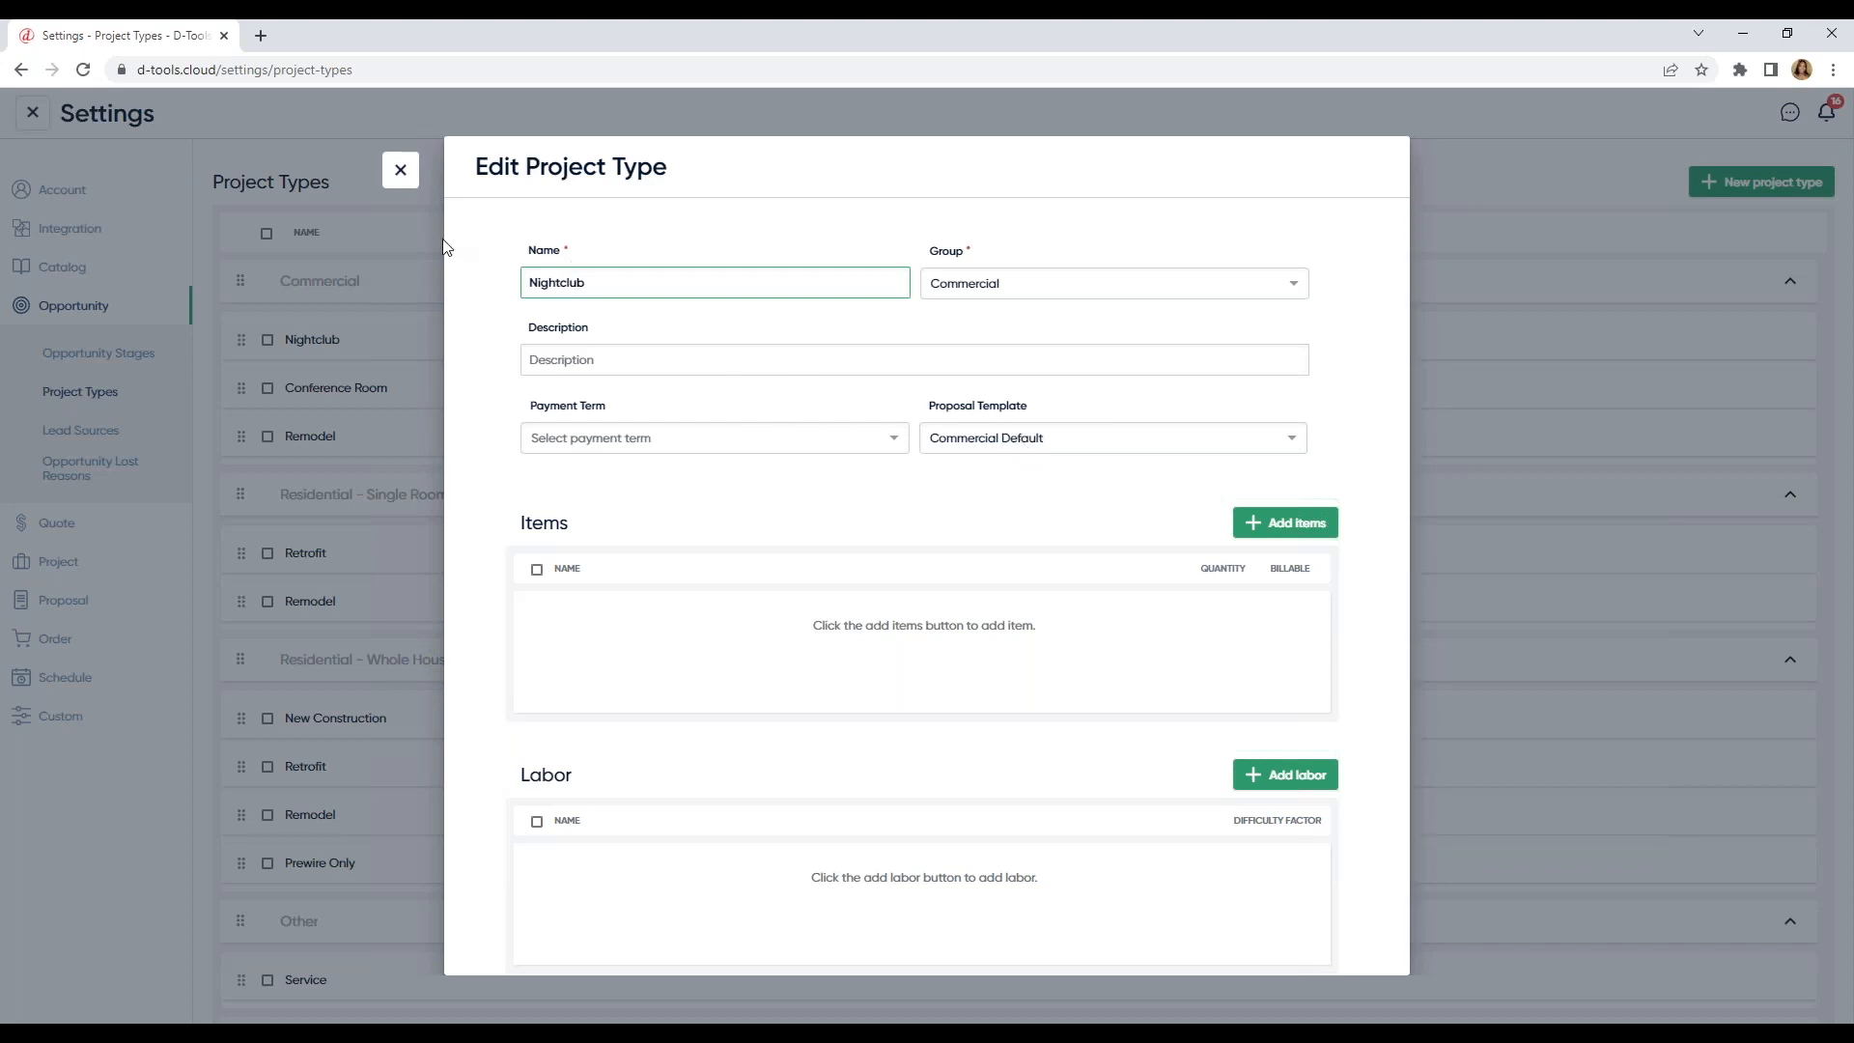
left_click(402, 176)
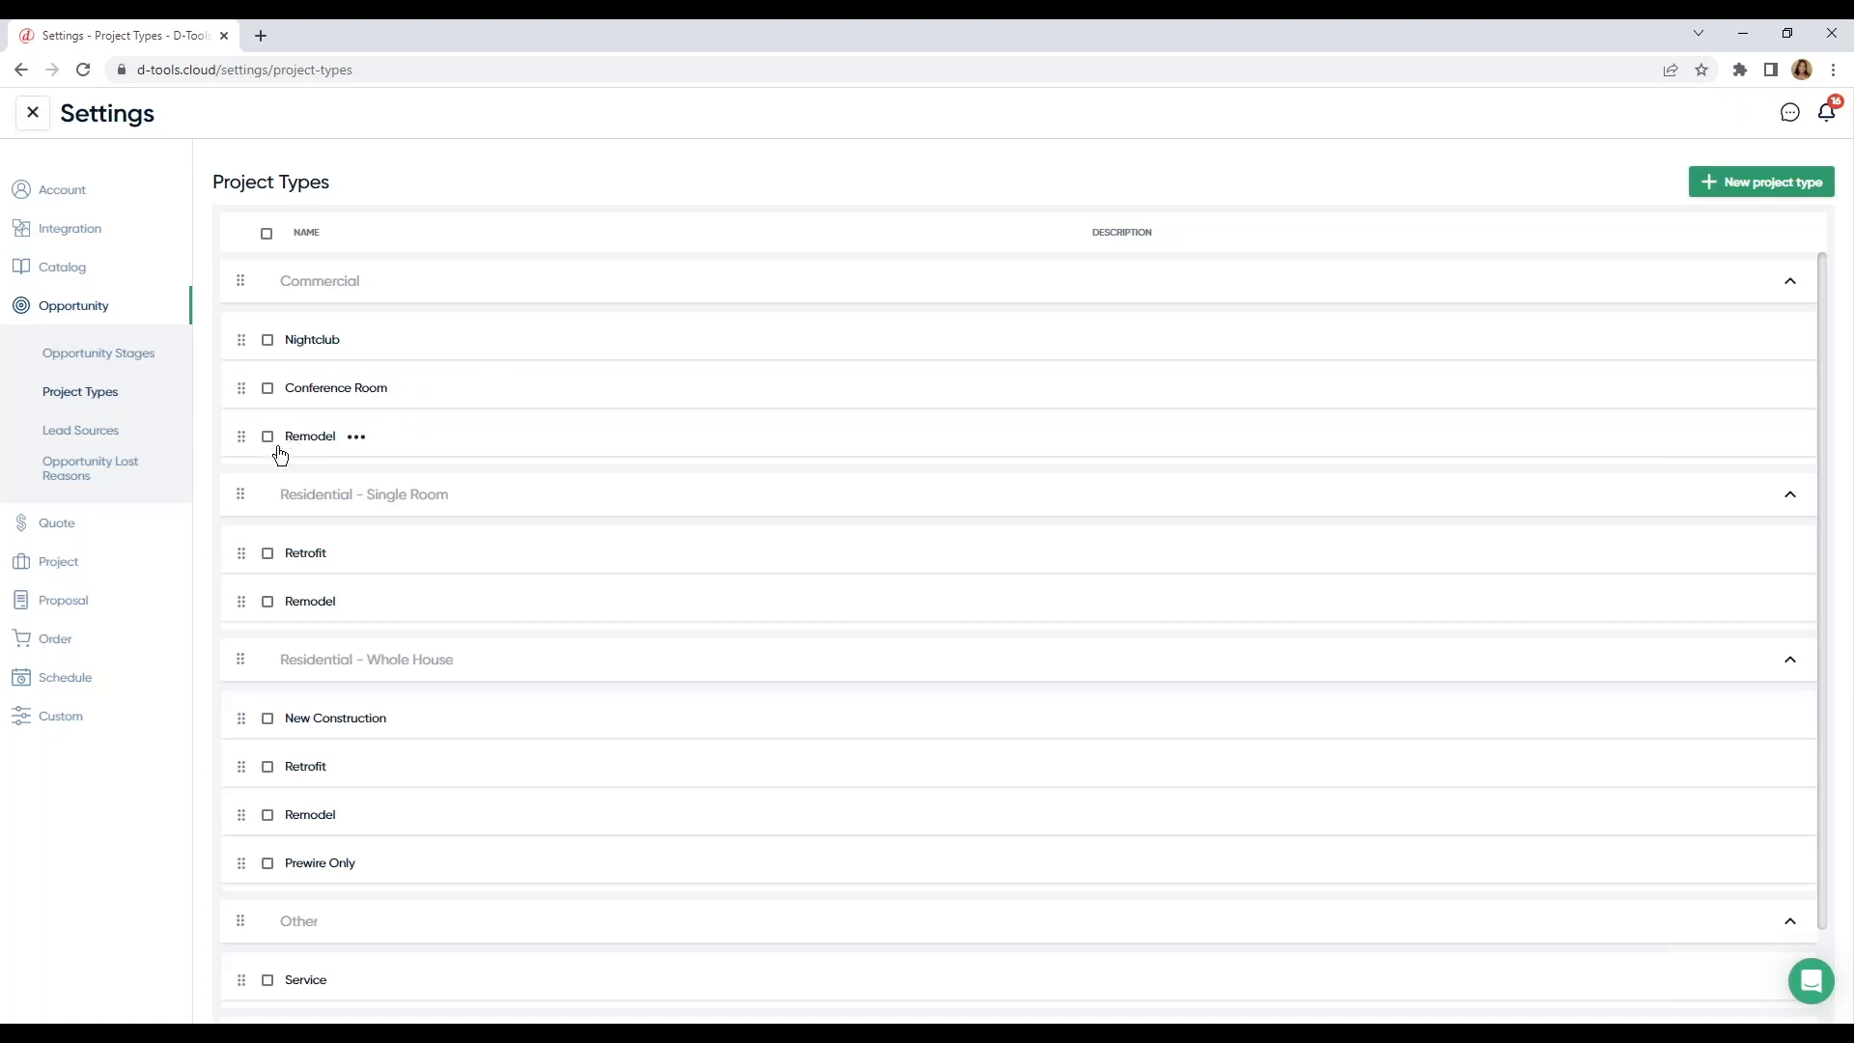
Step: Turn on quote item validation for zero unit cost and zero unit price, and save the settings
left_click(132, 521)
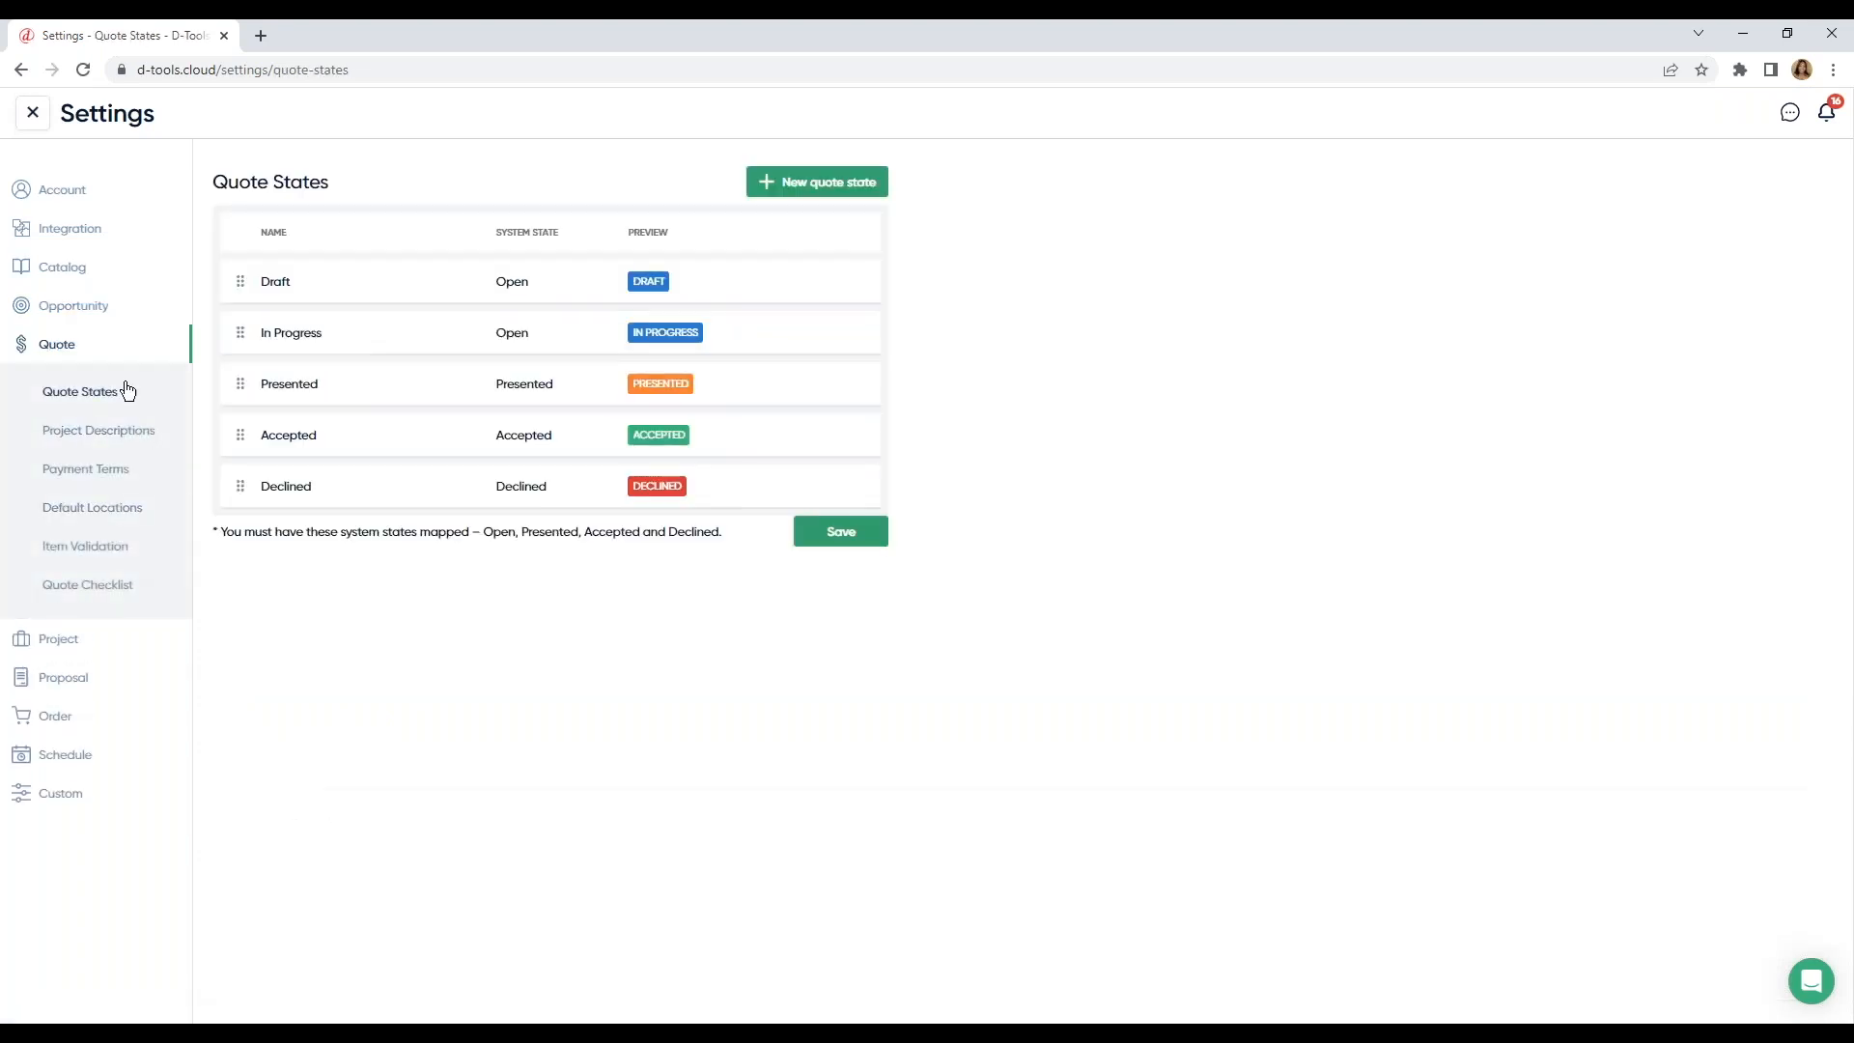
left_click(112, 552)
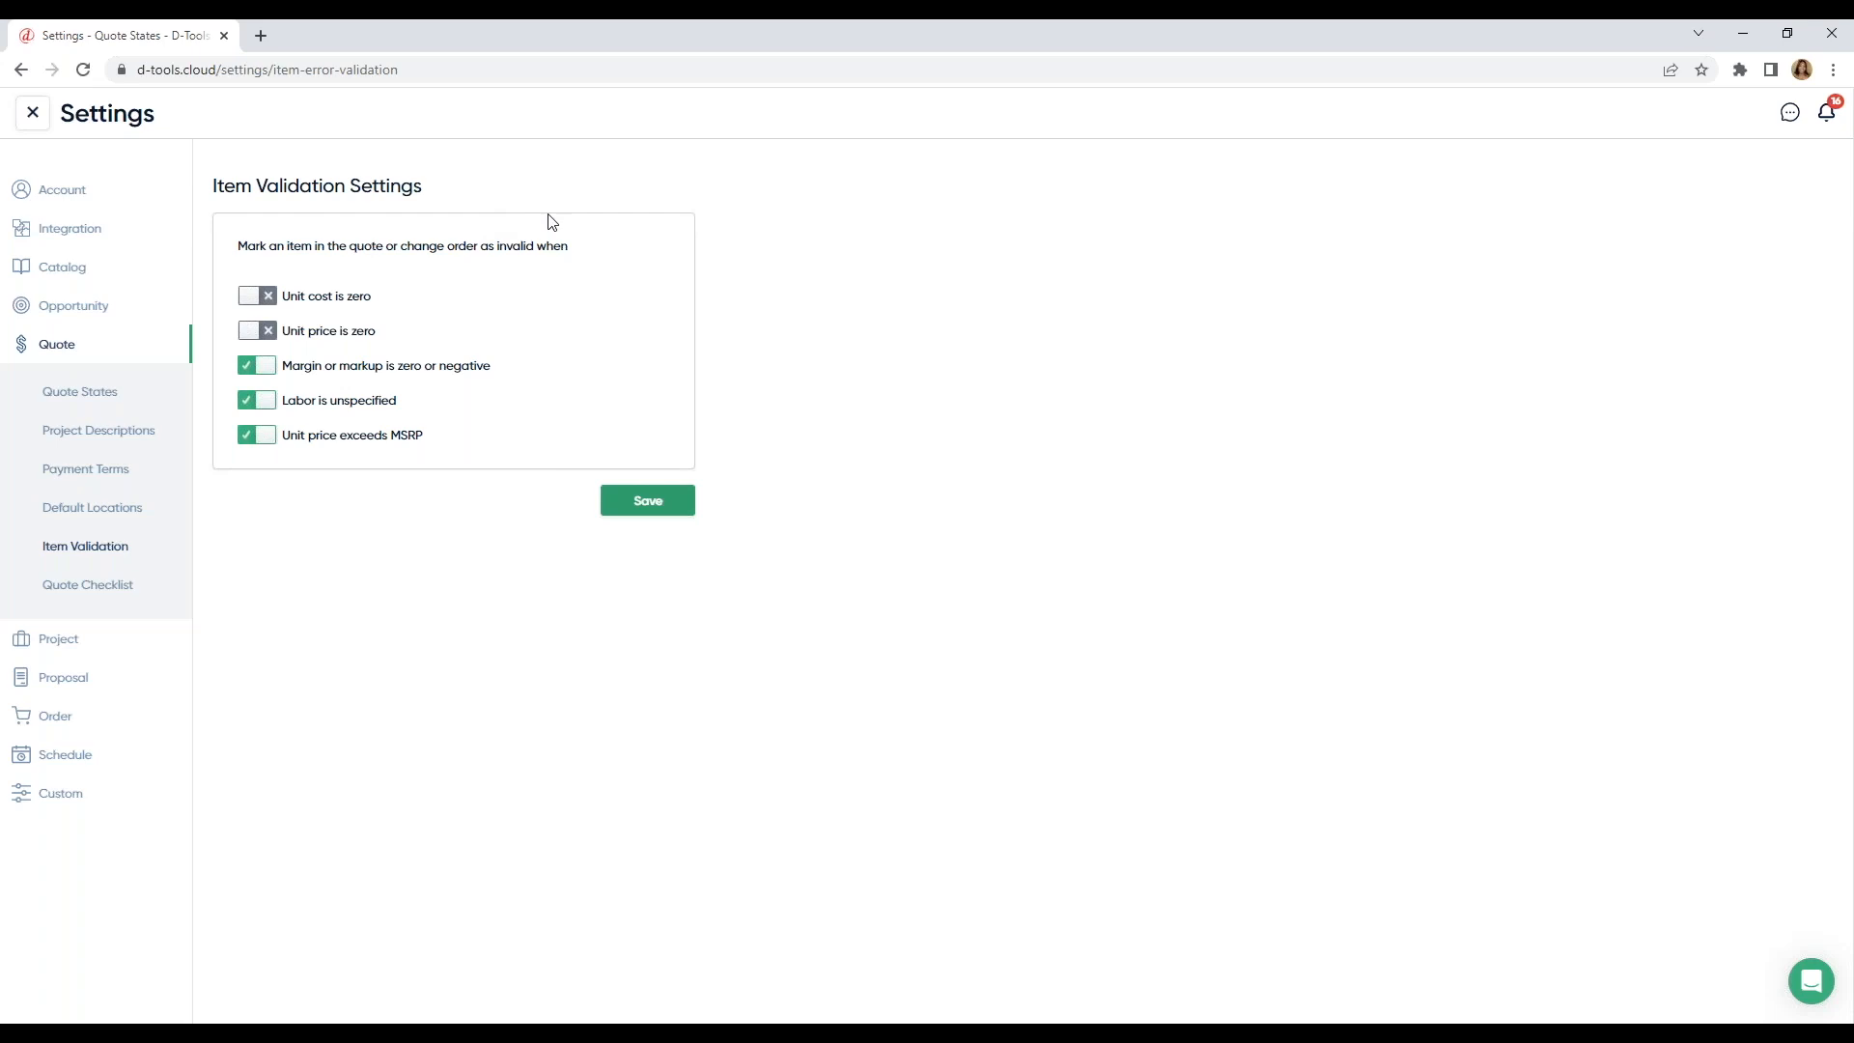
left_click(270, 303)
left_click(267, 338)
left_click(645, 500)
Step: Review the catalog's labor types and itemized labor options
left_click(92, 279)
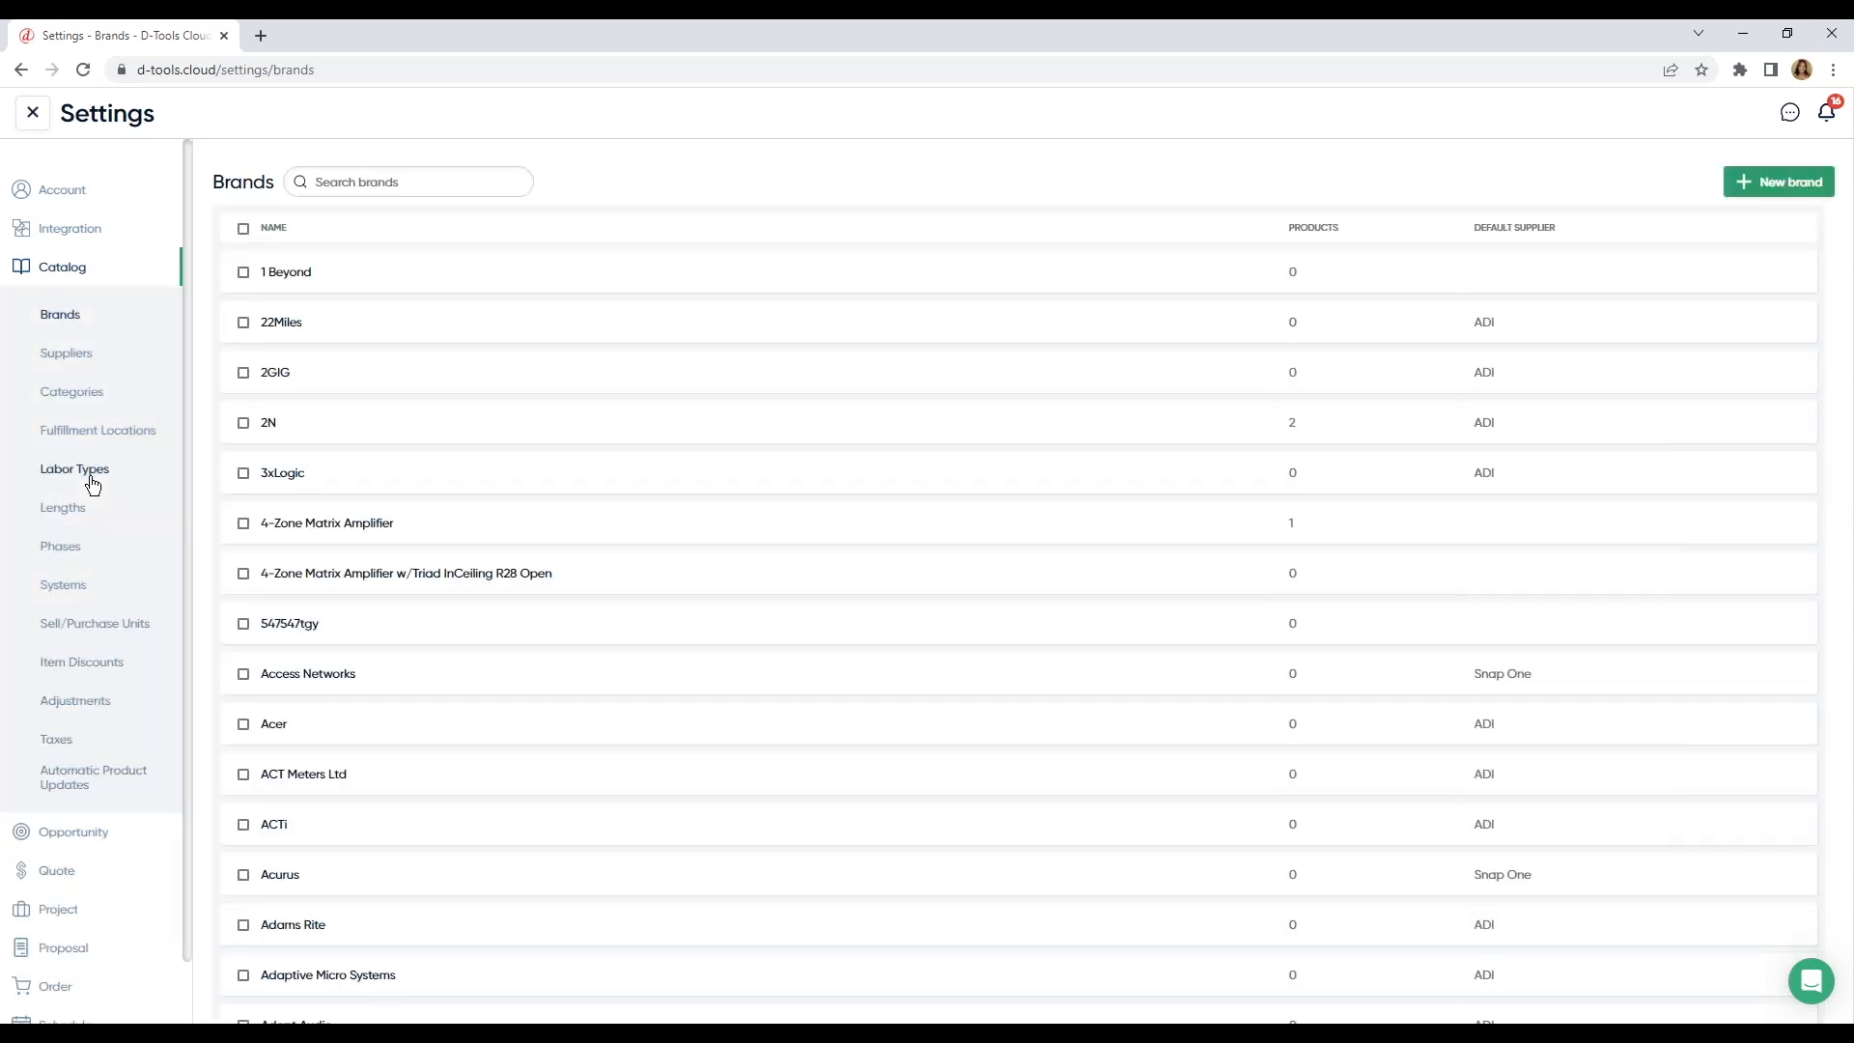
left_click(85, 479)
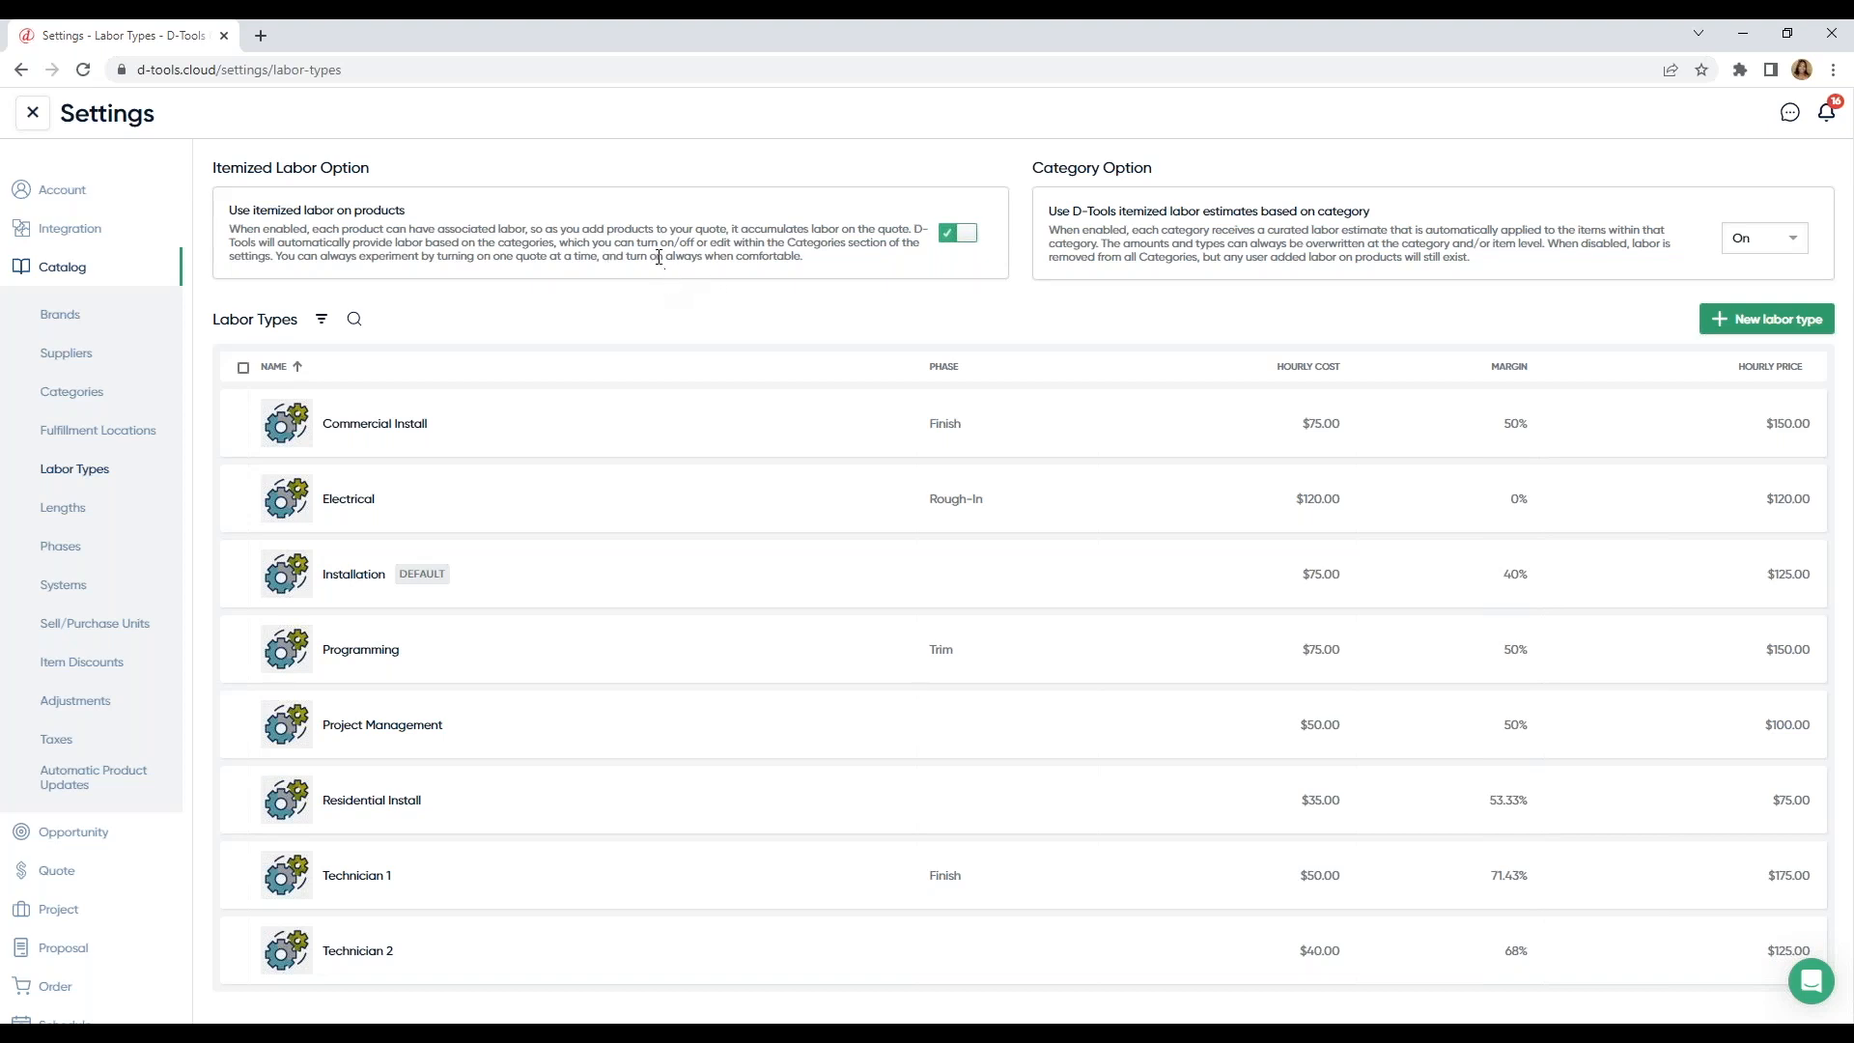
Step: Add a 30-minute Programming labor item to the Projectors subcategory of Display Devices in the catalog categories
left_click(108, 403)
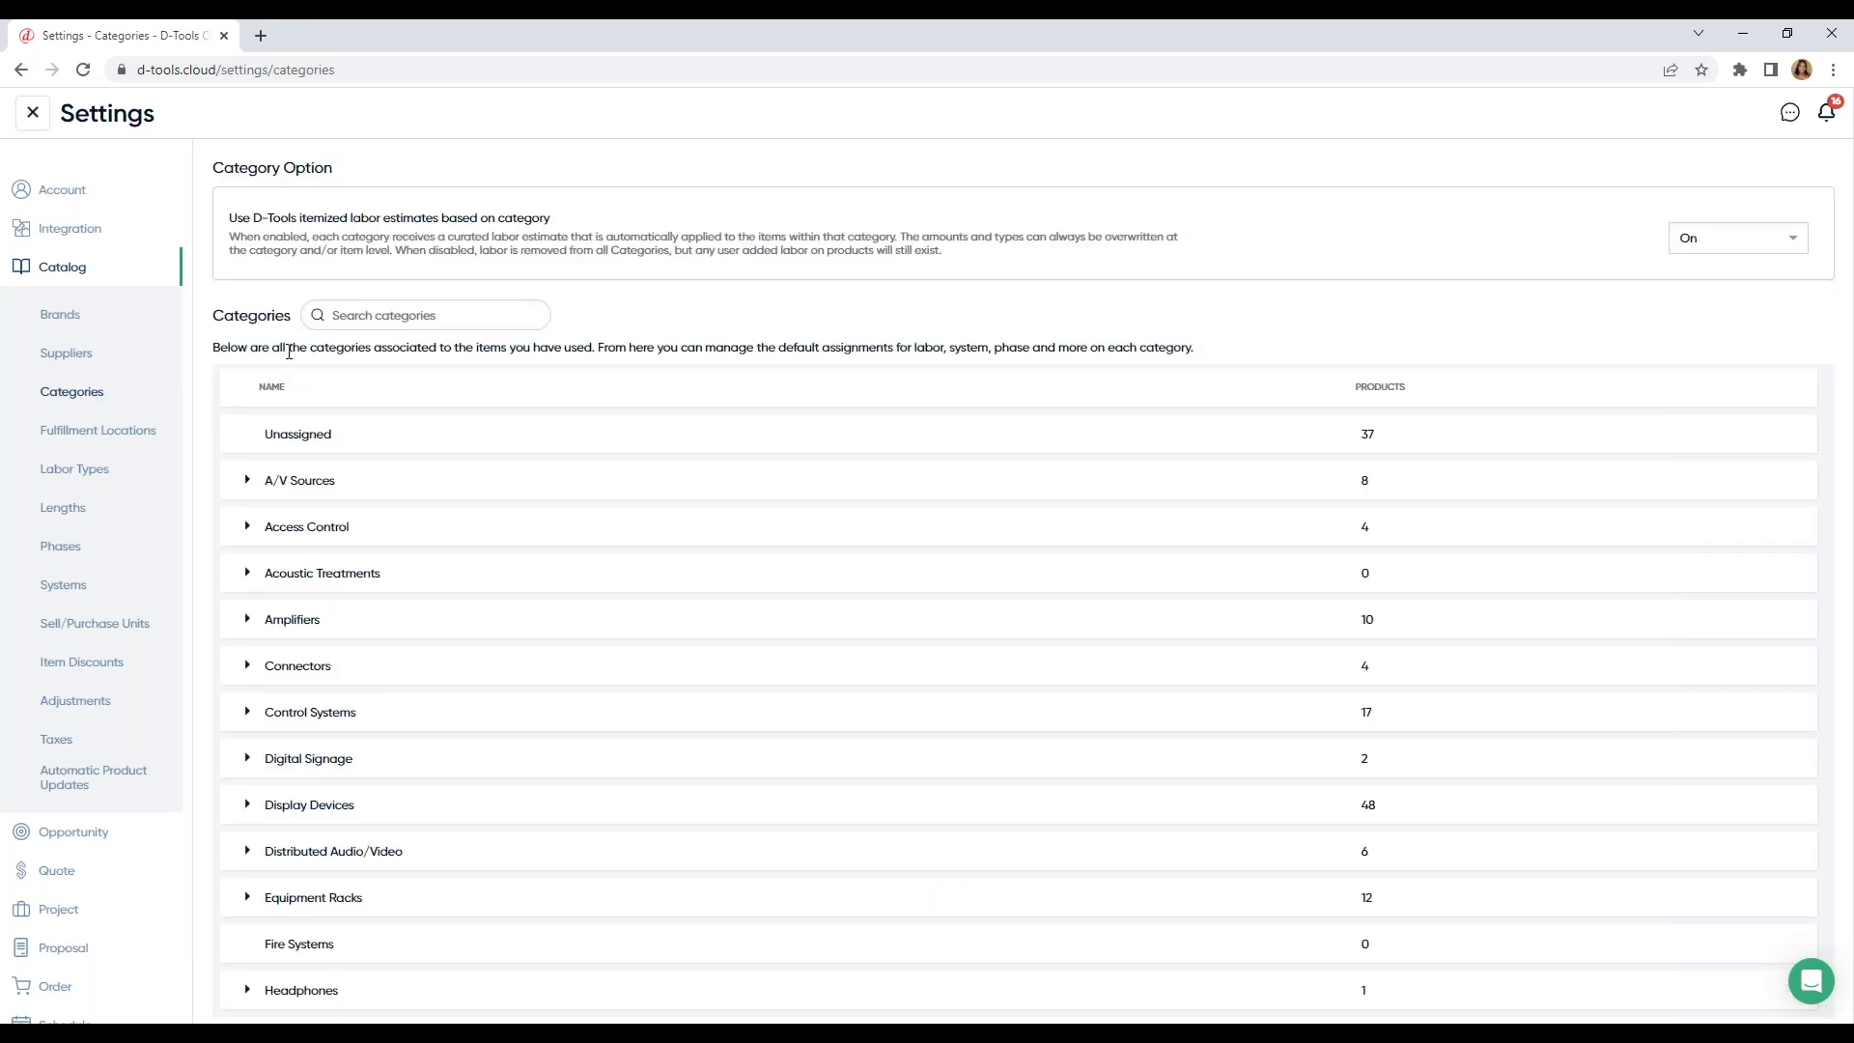
scroll(309, 464, "down", 2)
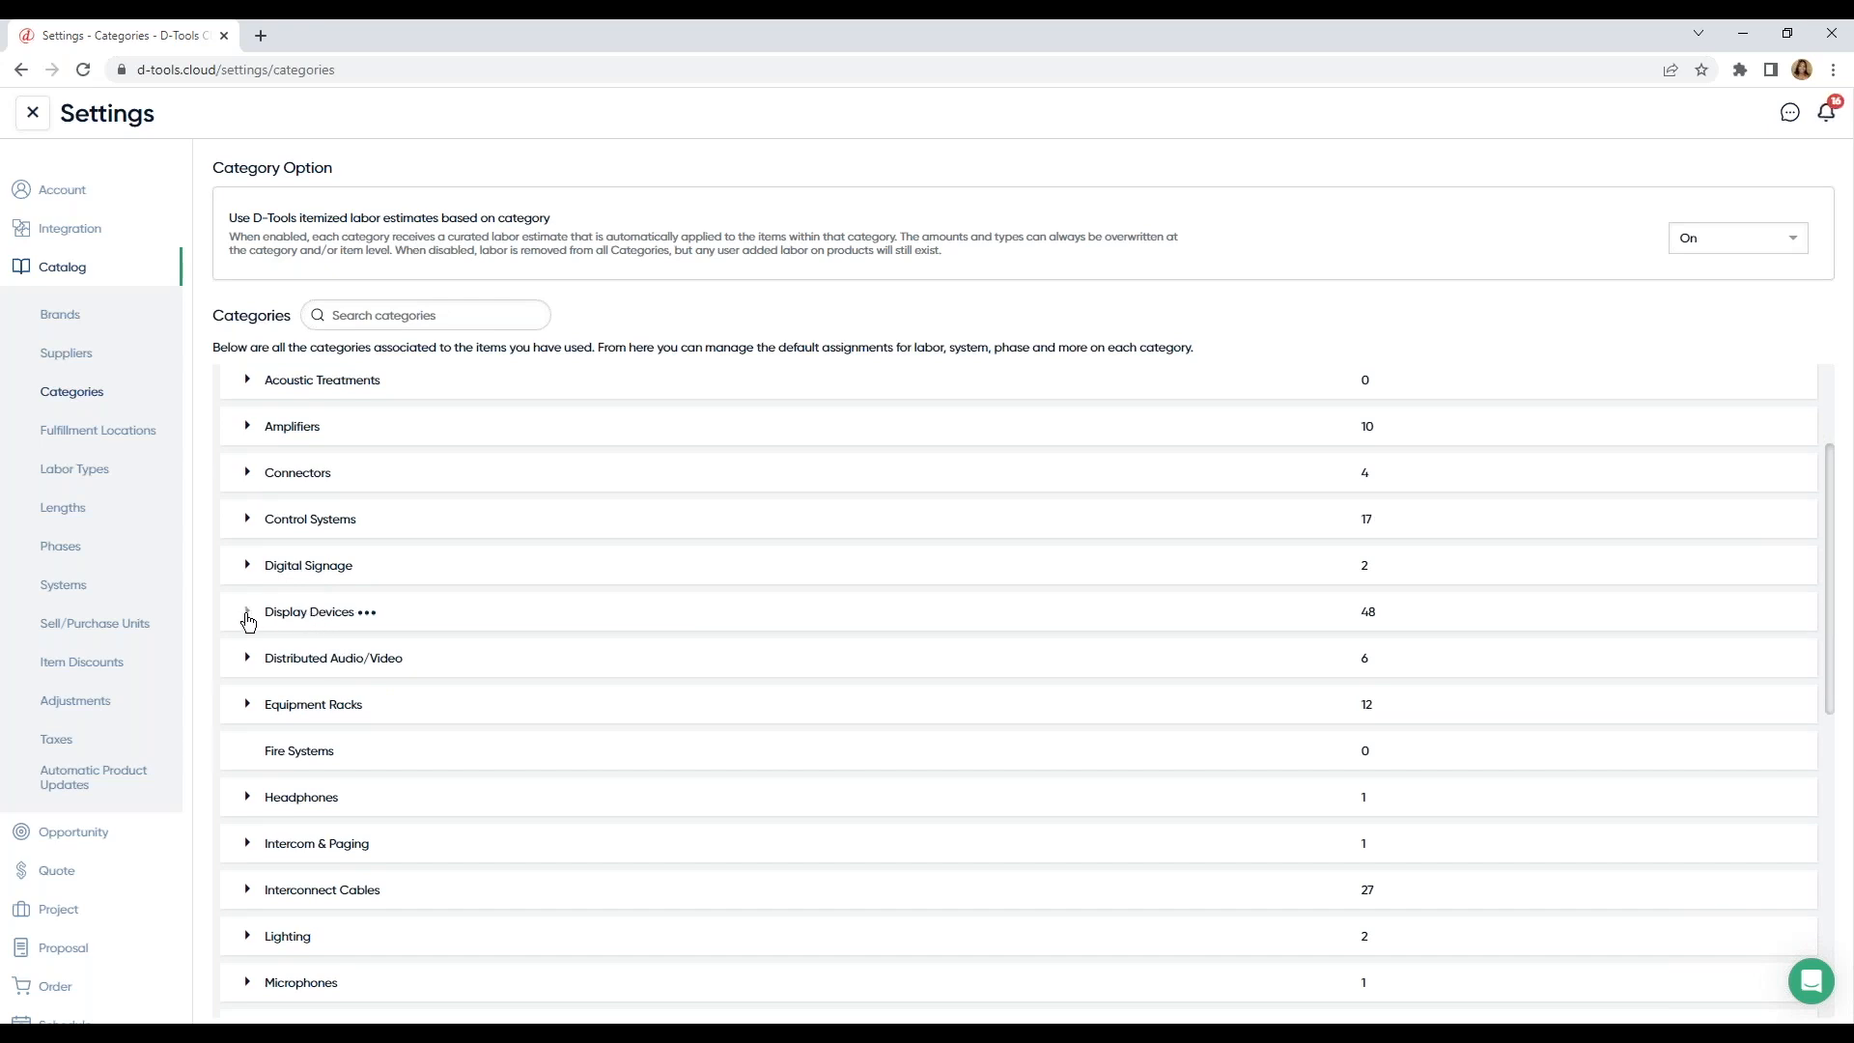
left_click(249, 616)
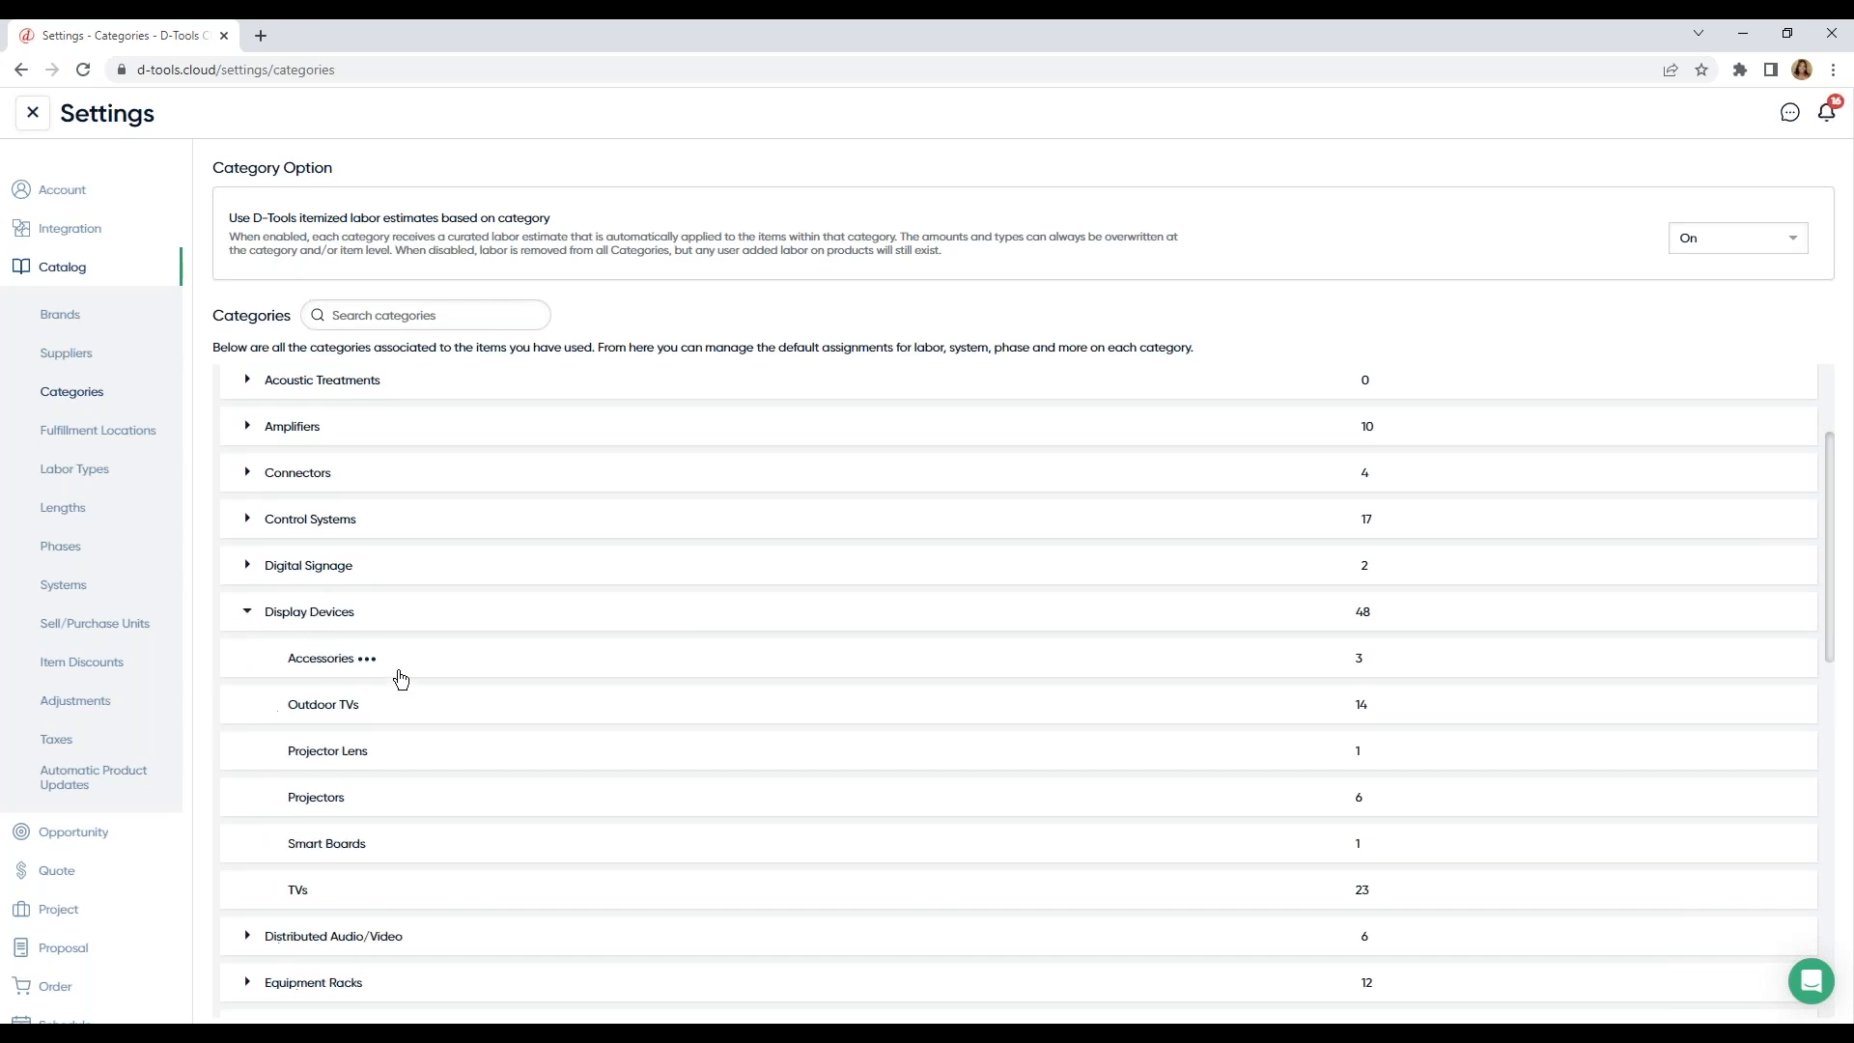
left_click(362, 806)
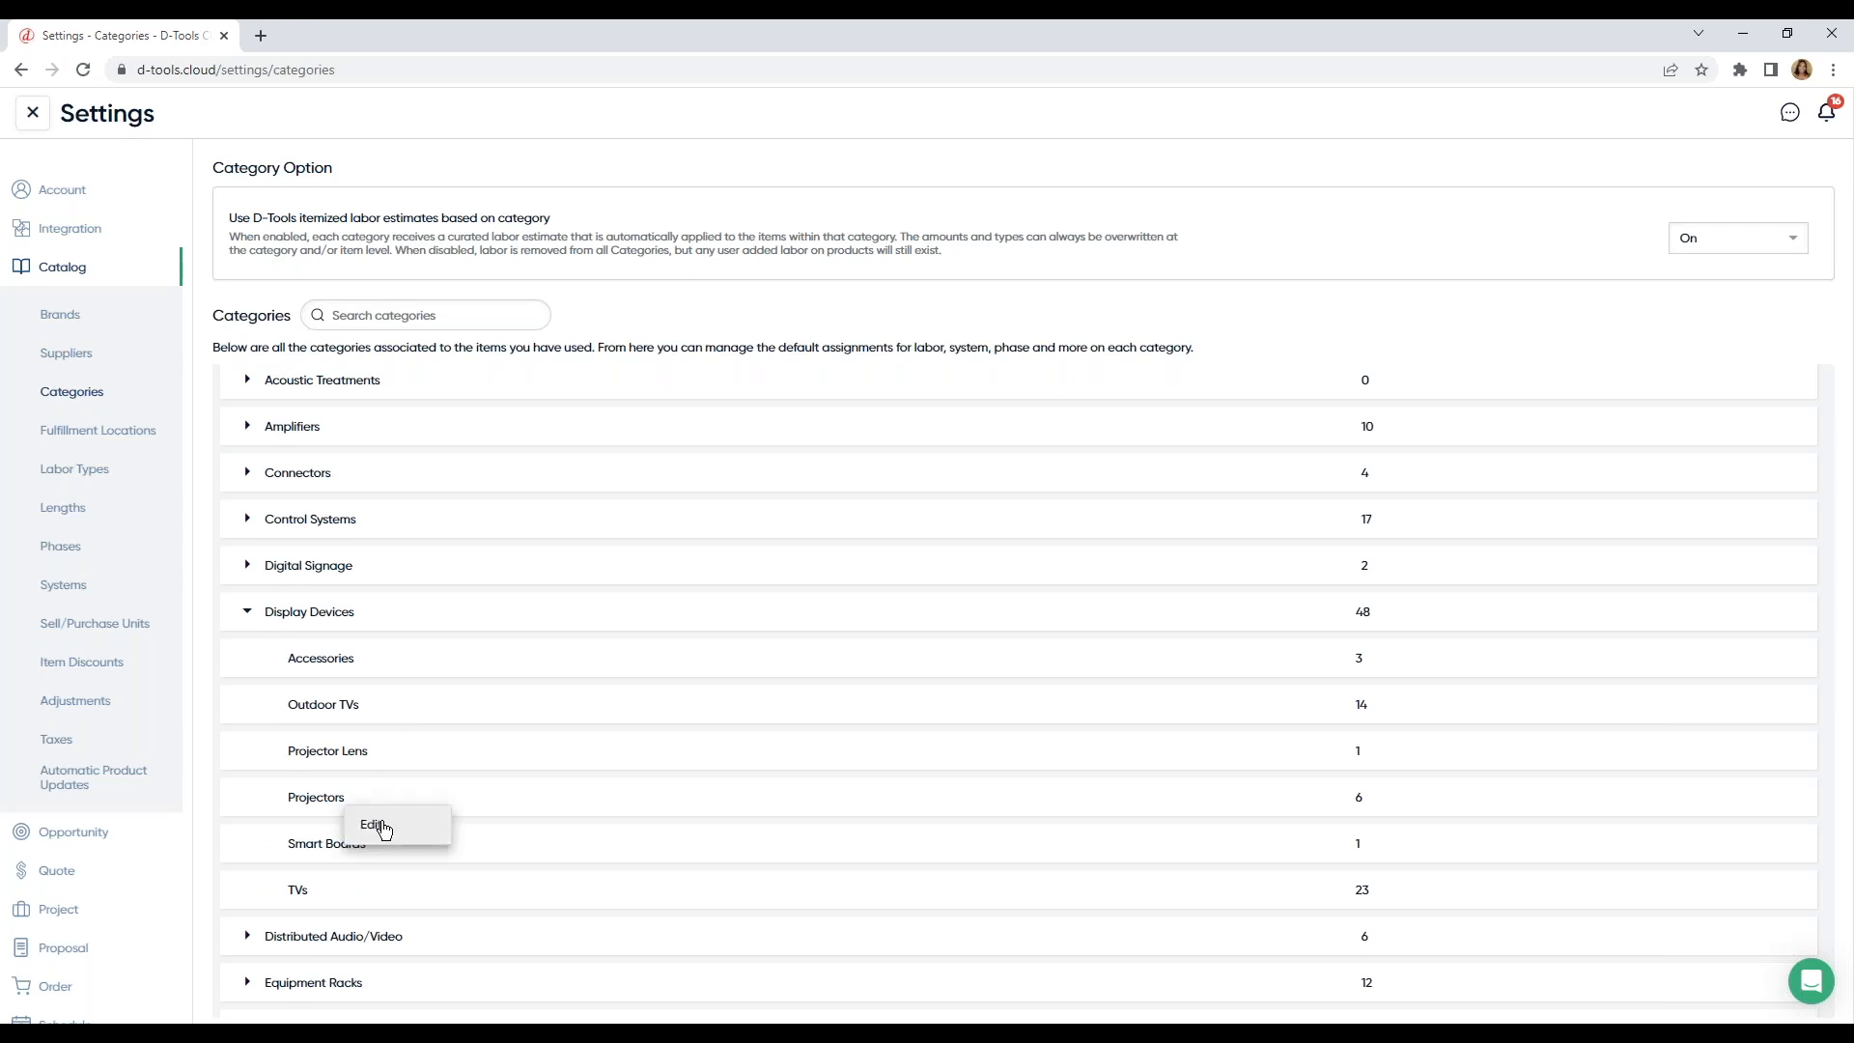
left_click(375, 826)
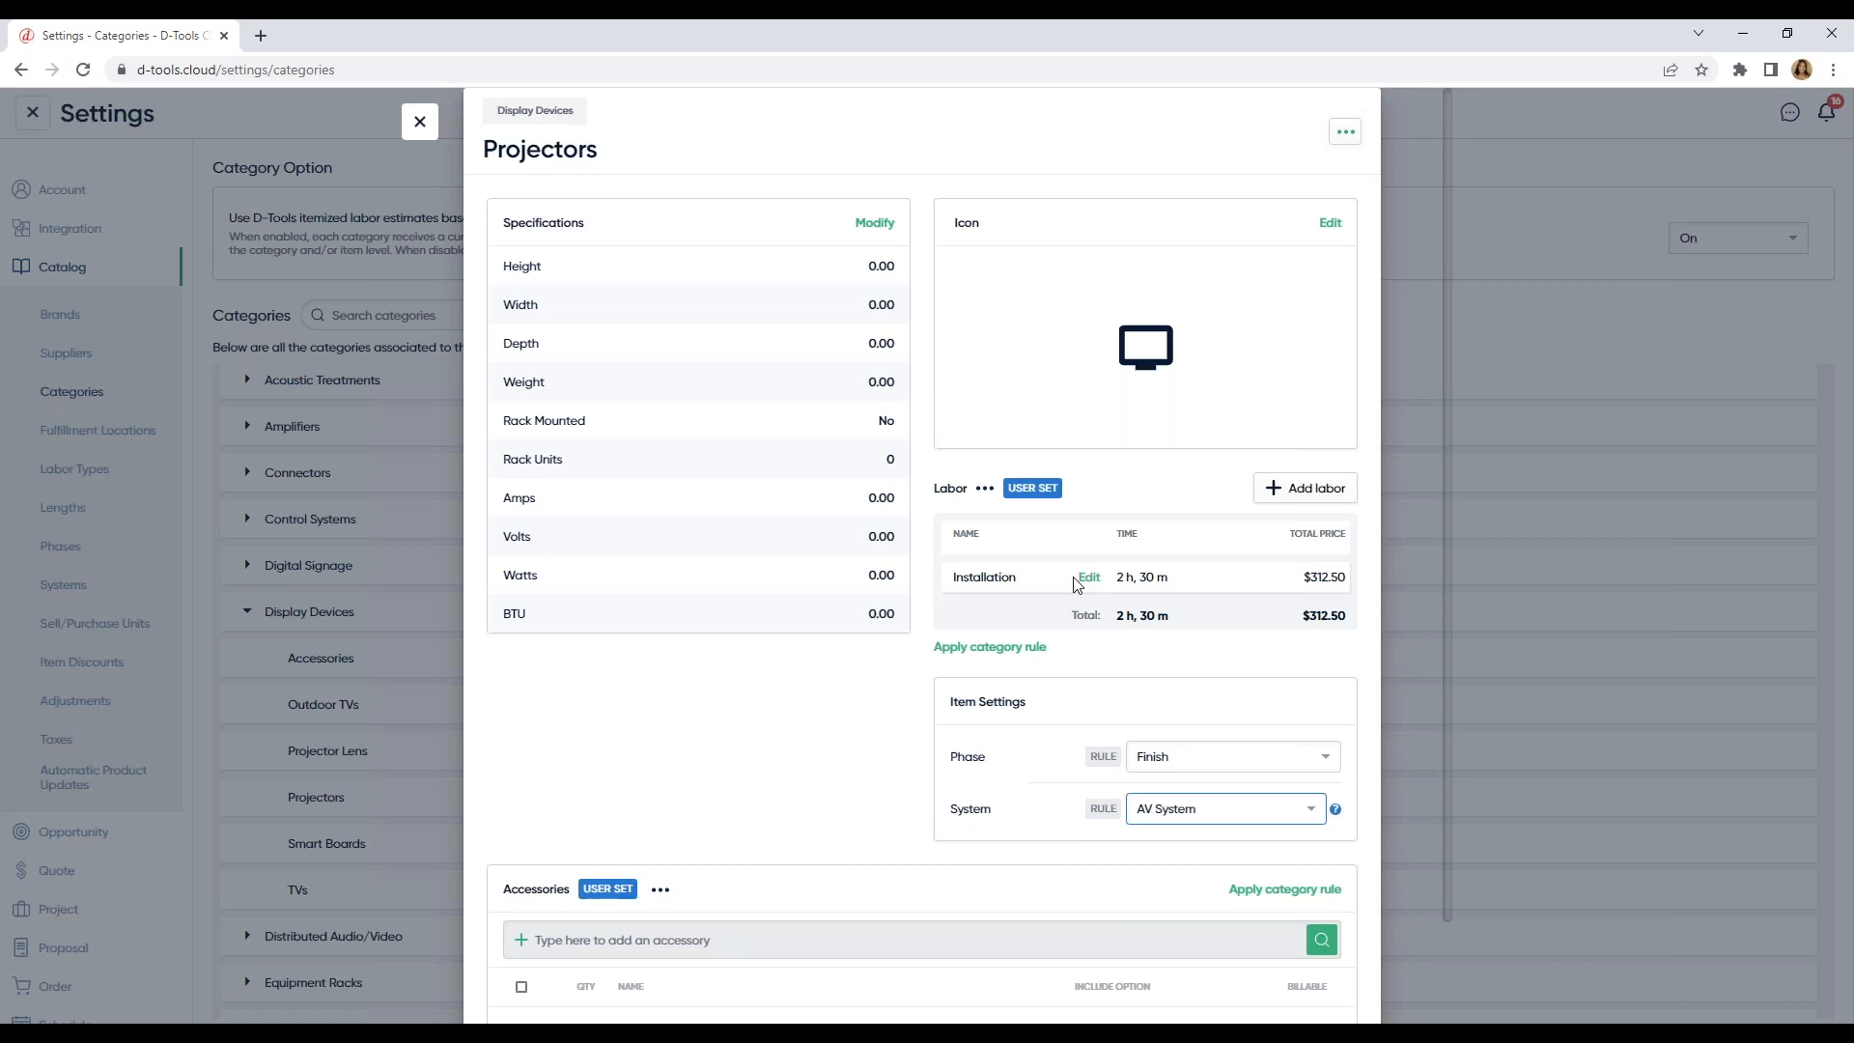
left_click(1331, 499)
left_click(1171, 599)
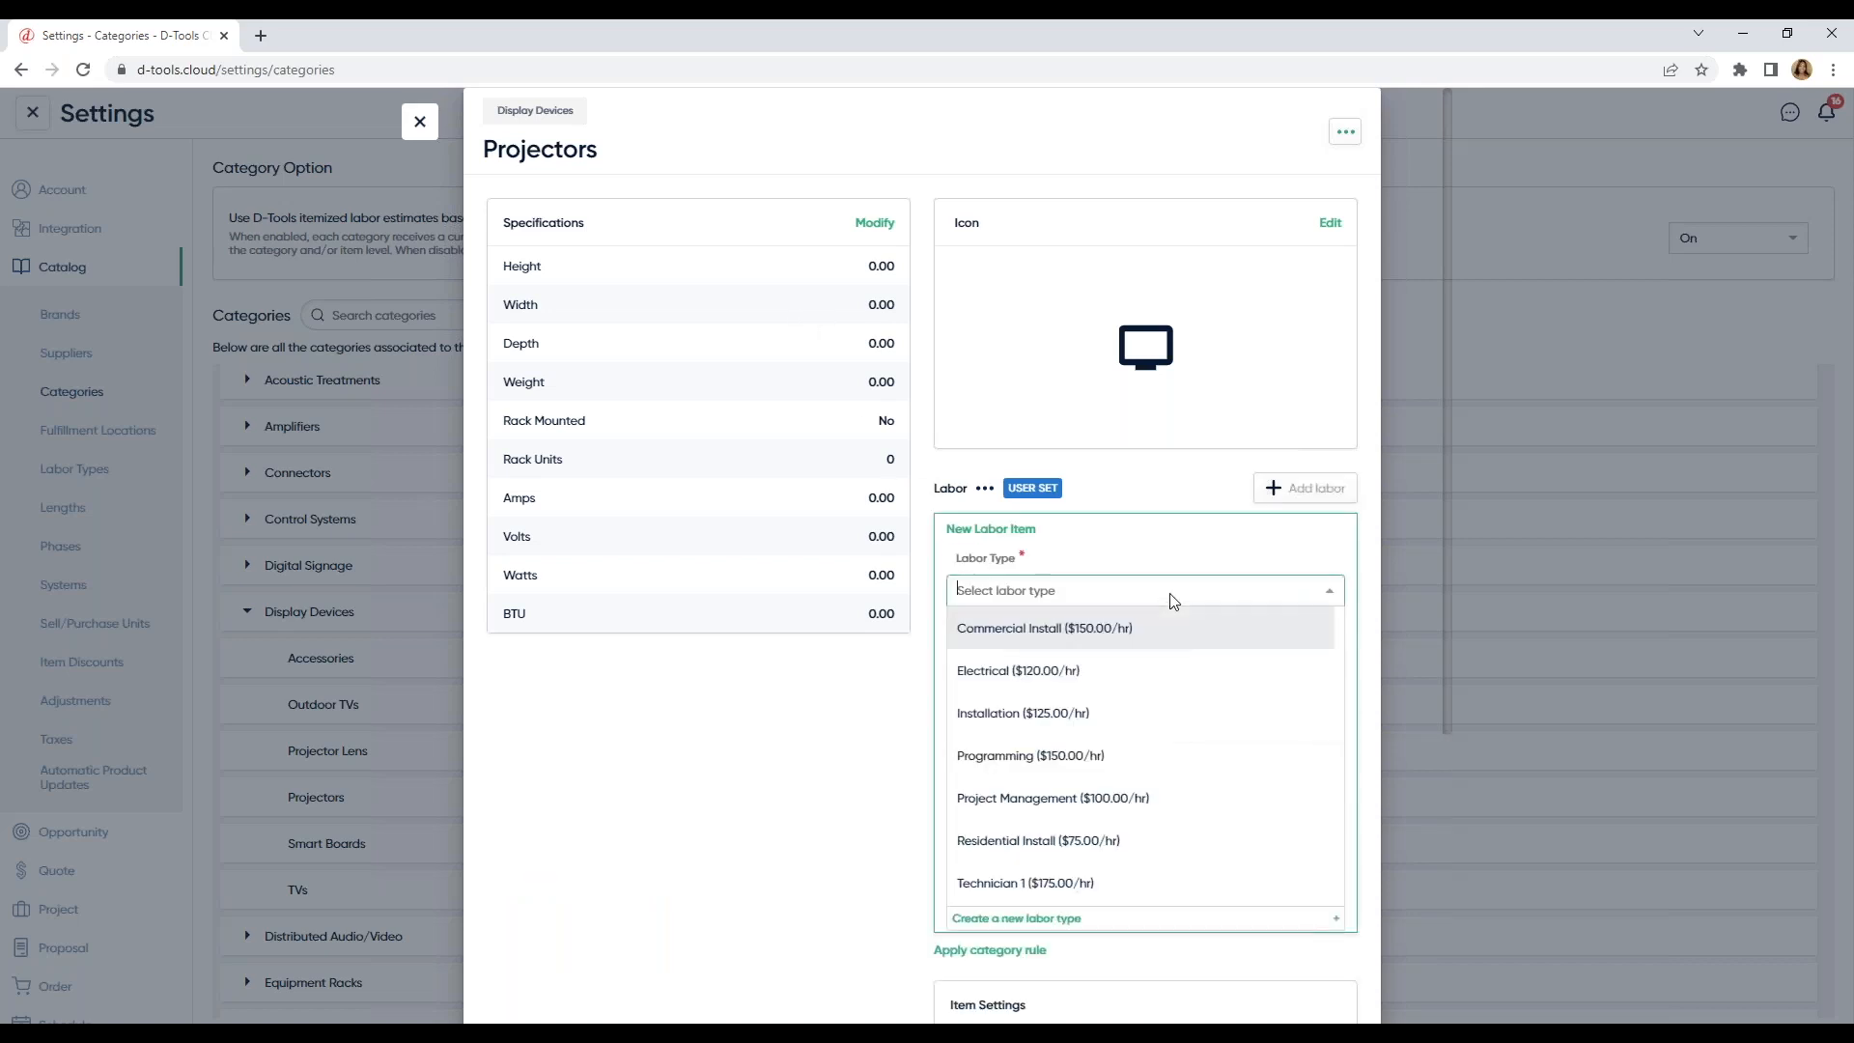
left_click(1146, 761)
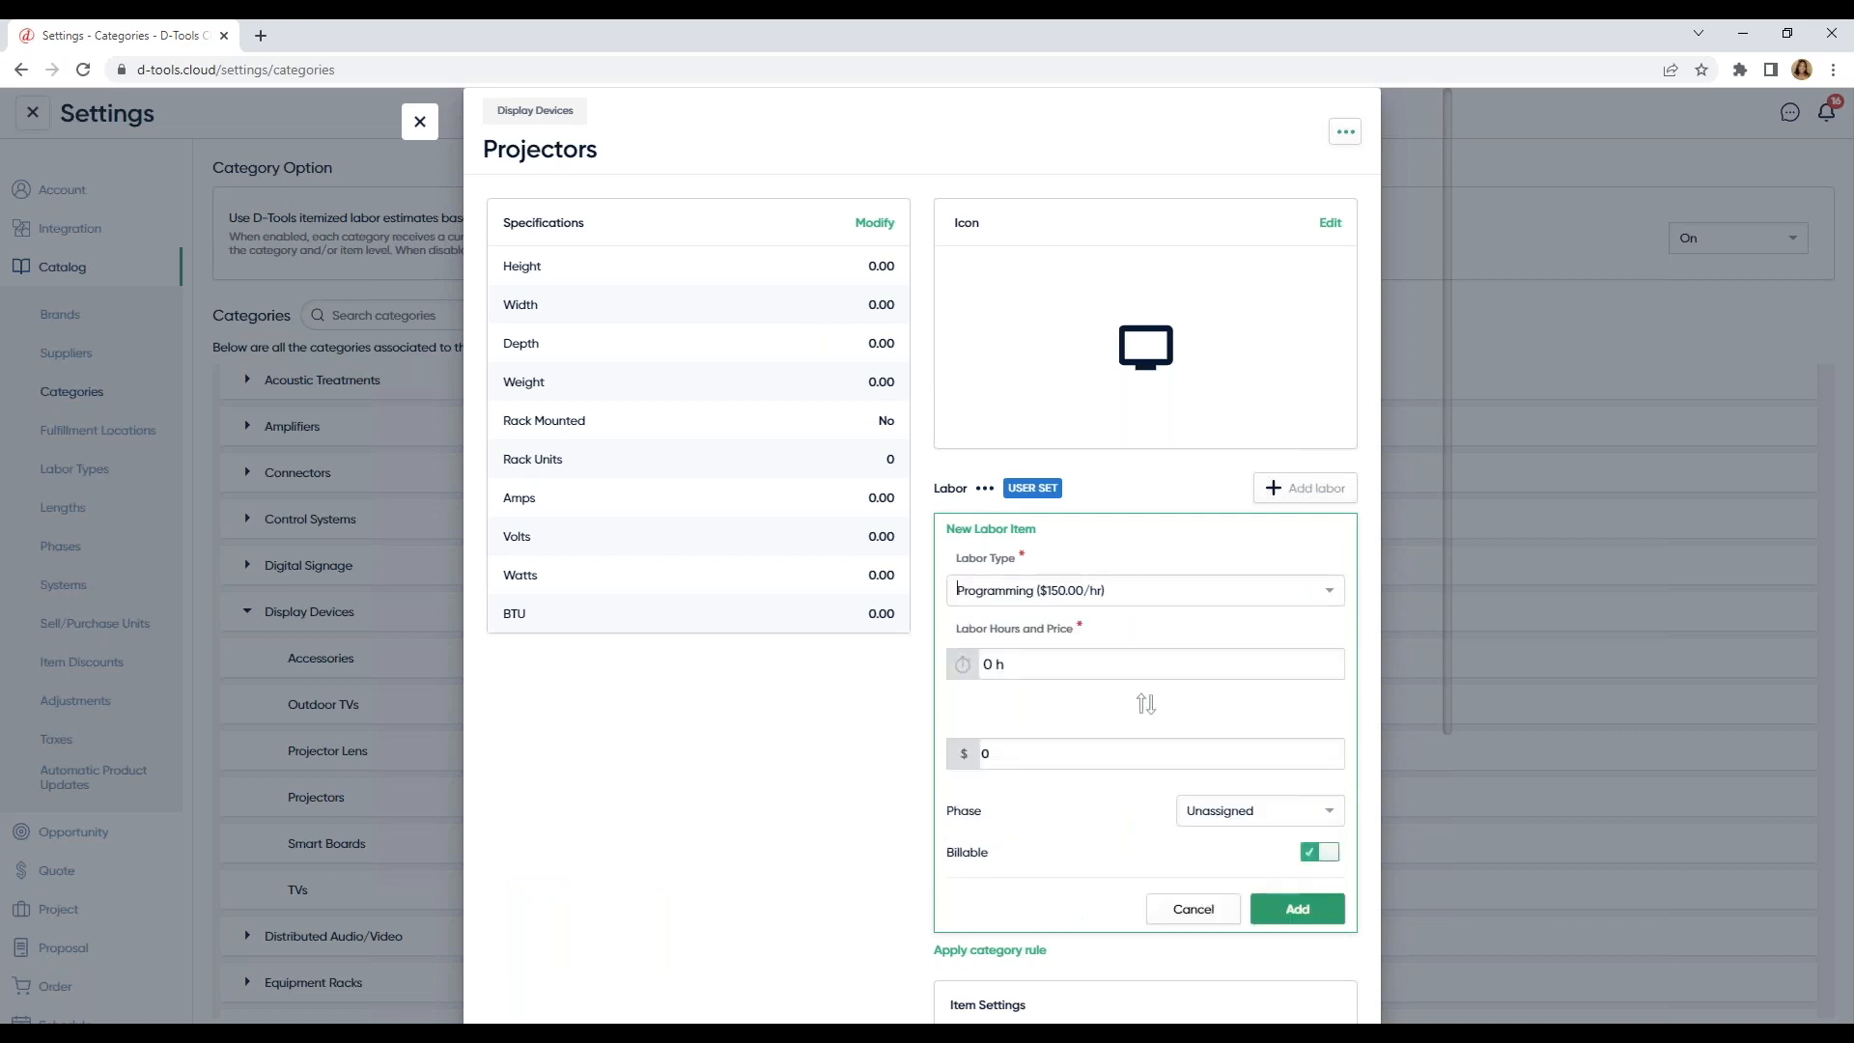
left_click(995, 666)
left_click(1147, 744)
type("30")
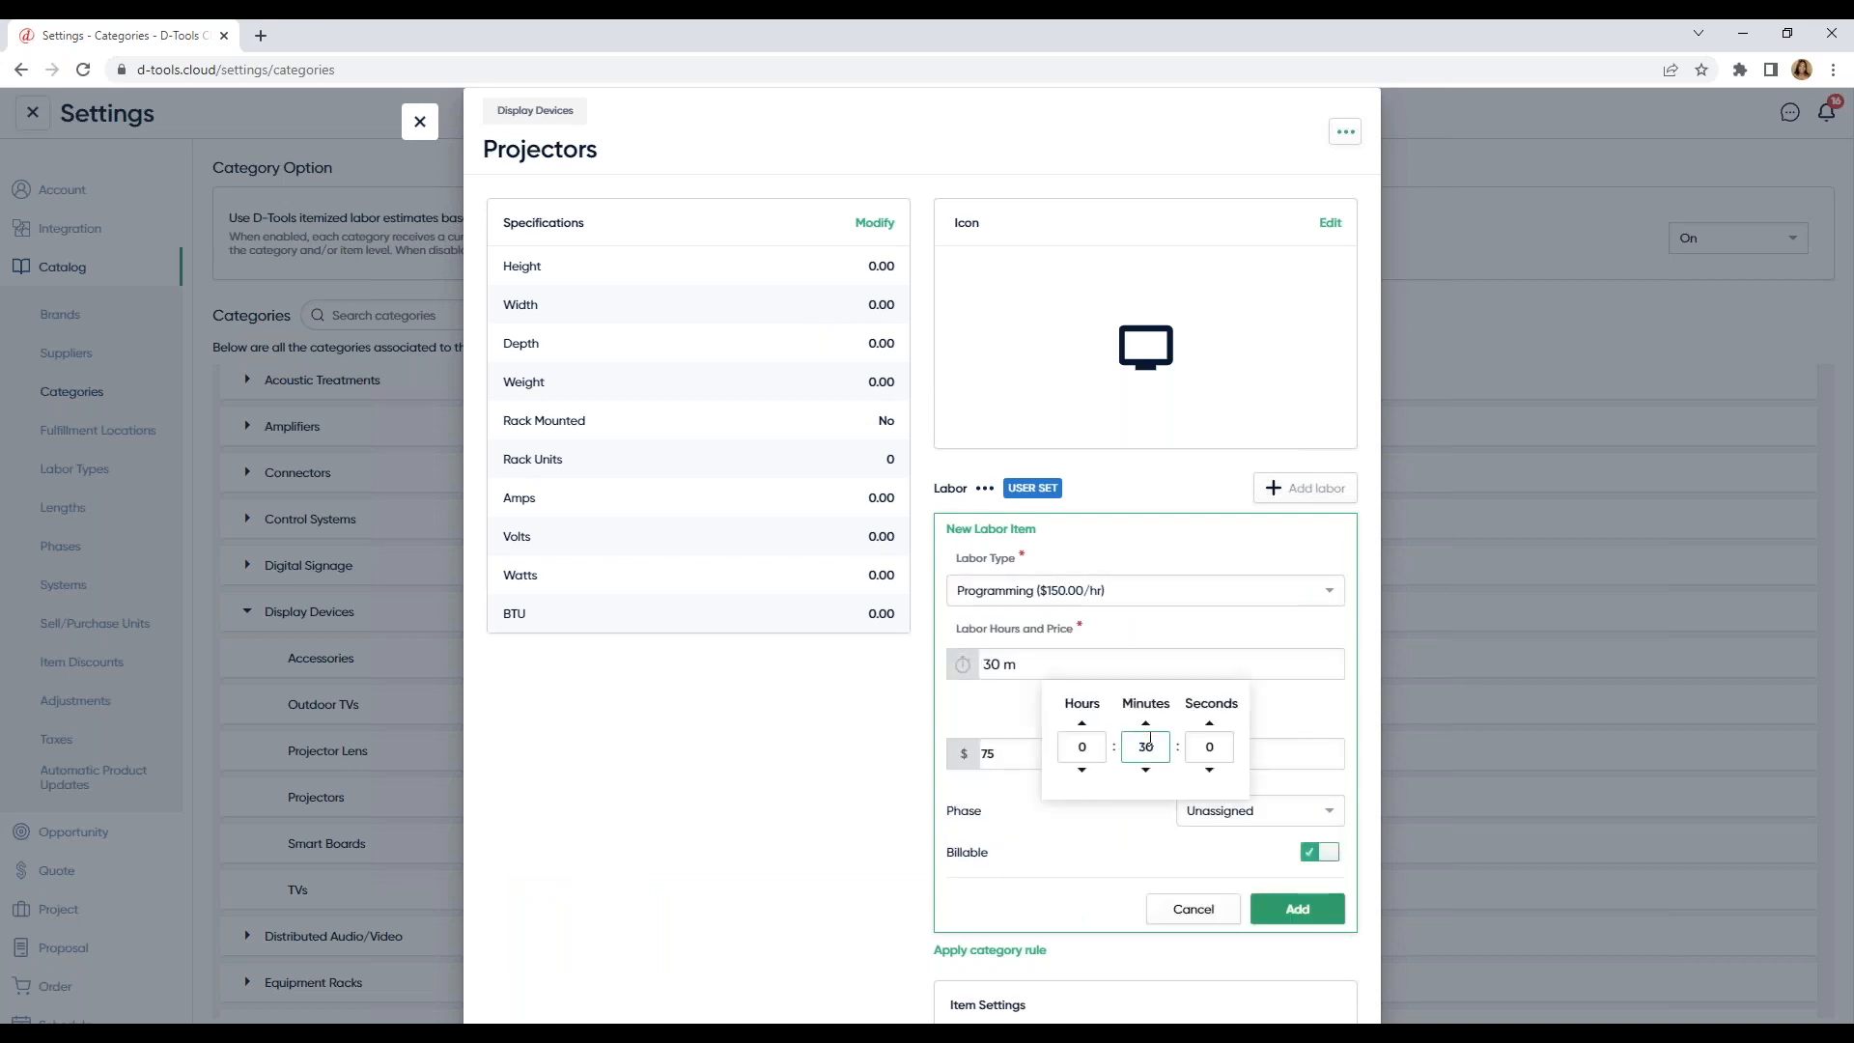
left_click(1292, 695)
left_click(1292, 909)
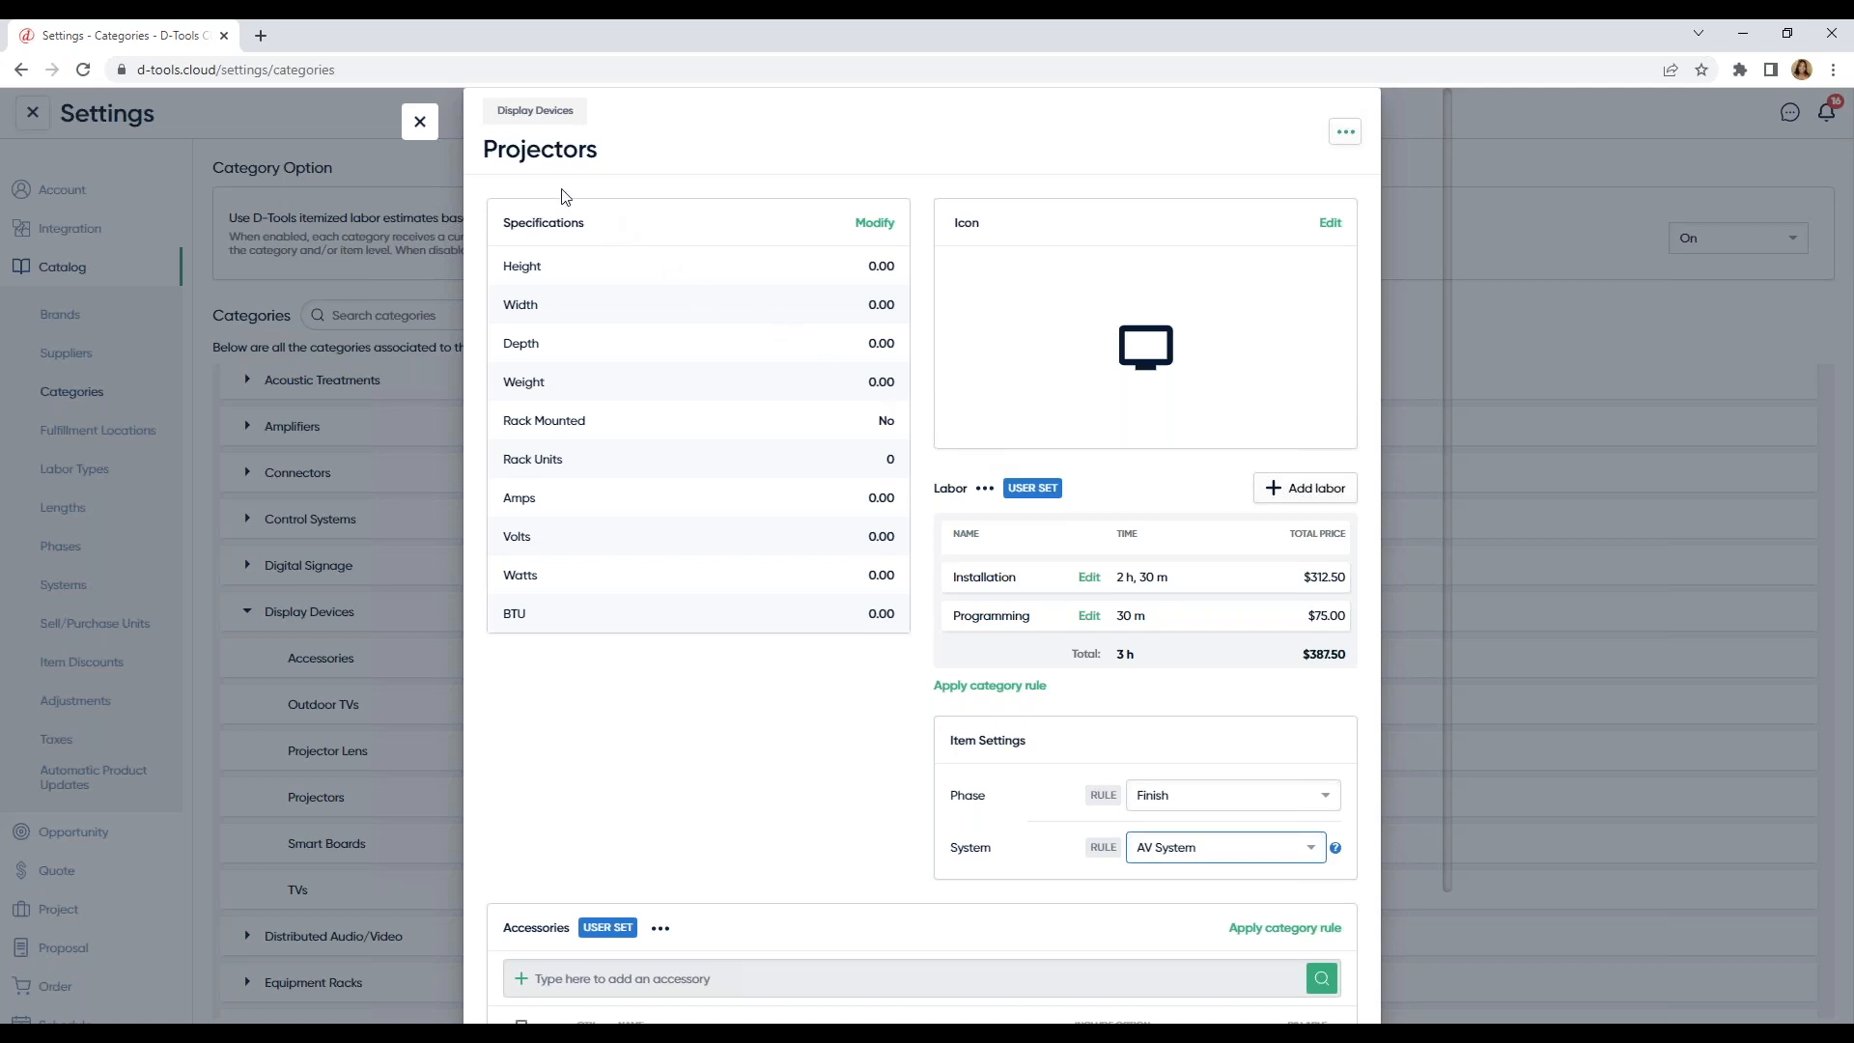
left_click(420, 123)
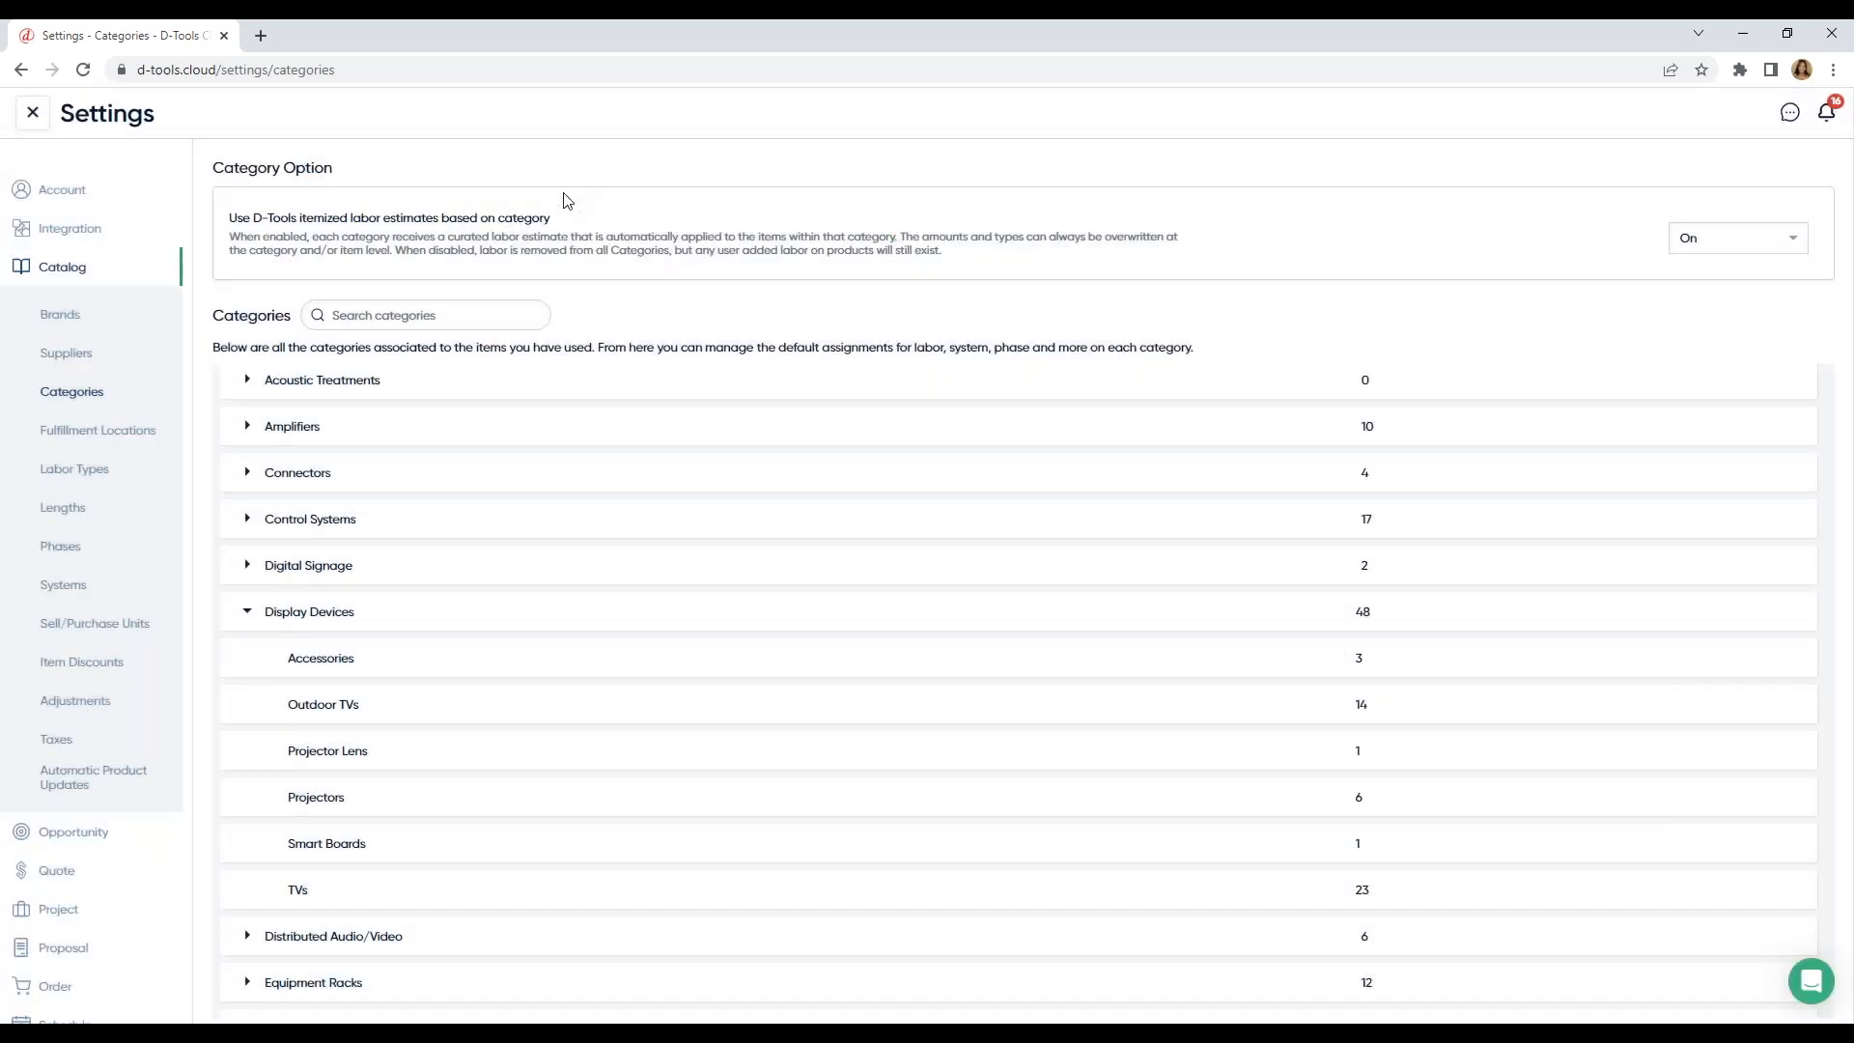
Step: Create a new fulfillment location named Vegas in the catalog settings
left_click(134, 442)
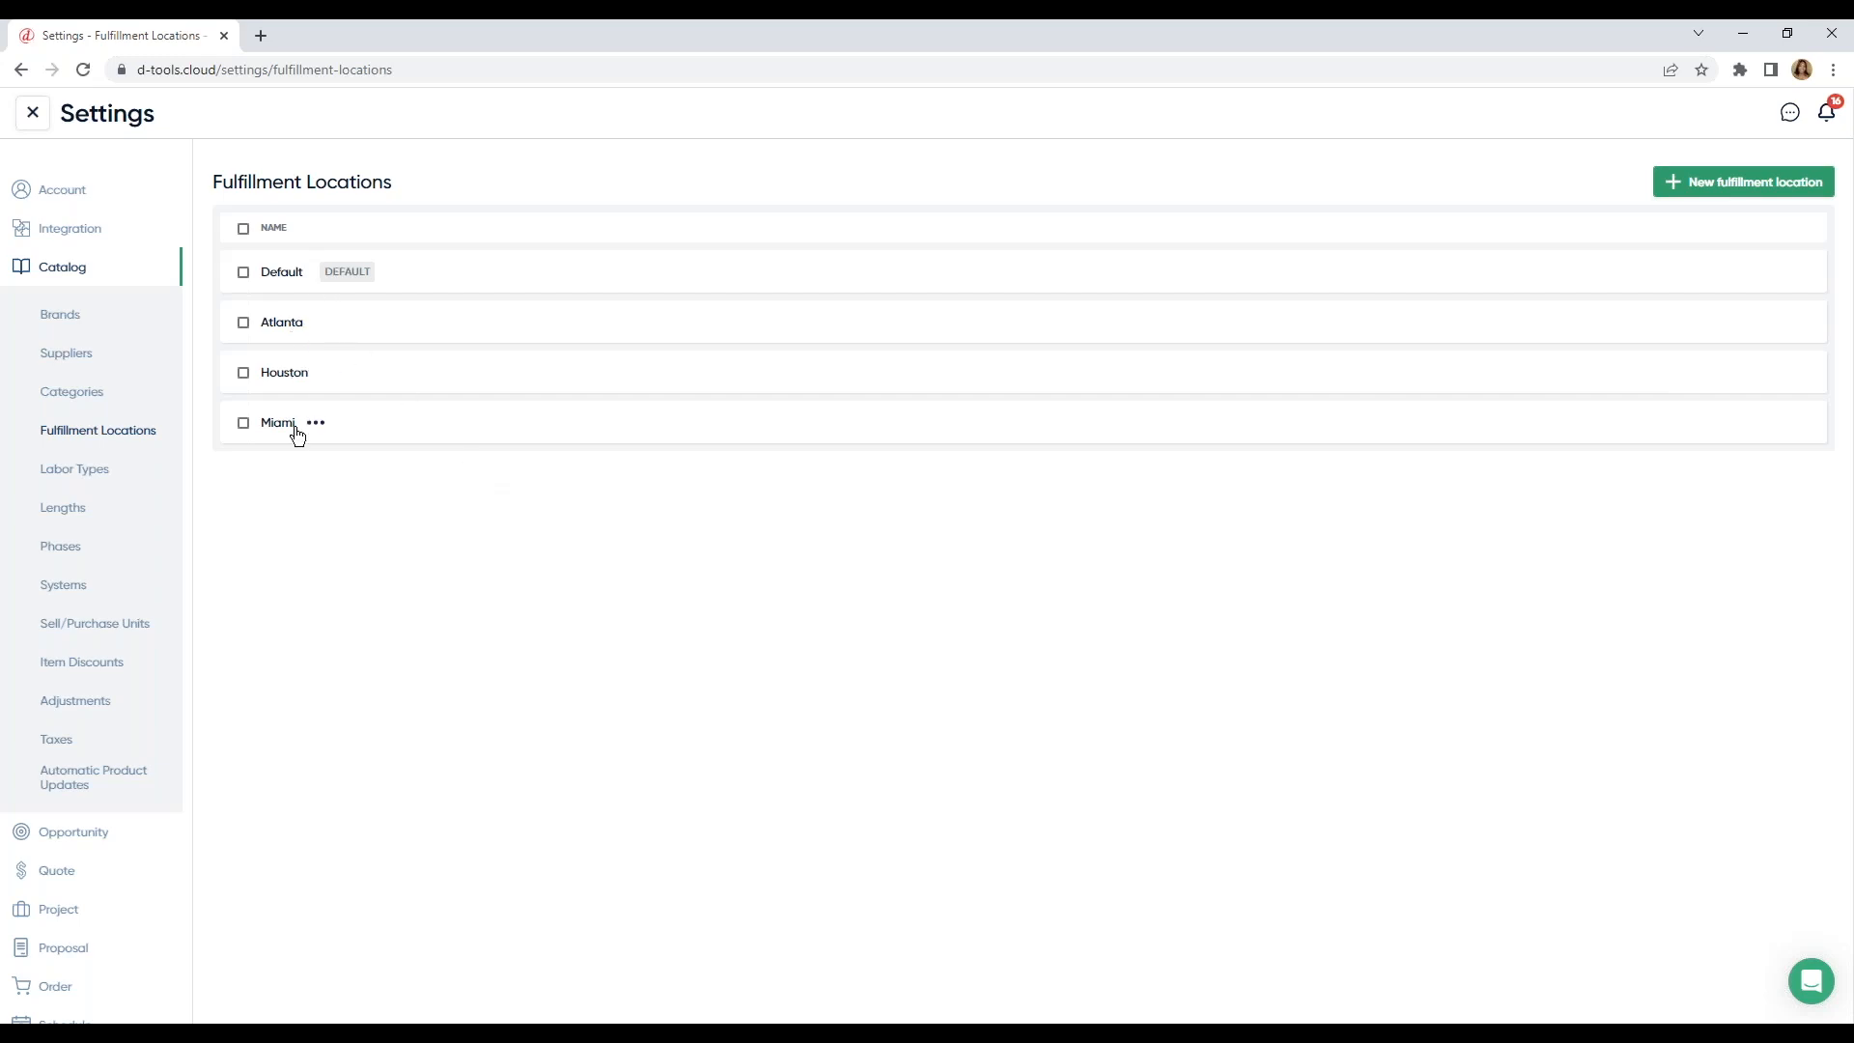
left_click(1713, 190)
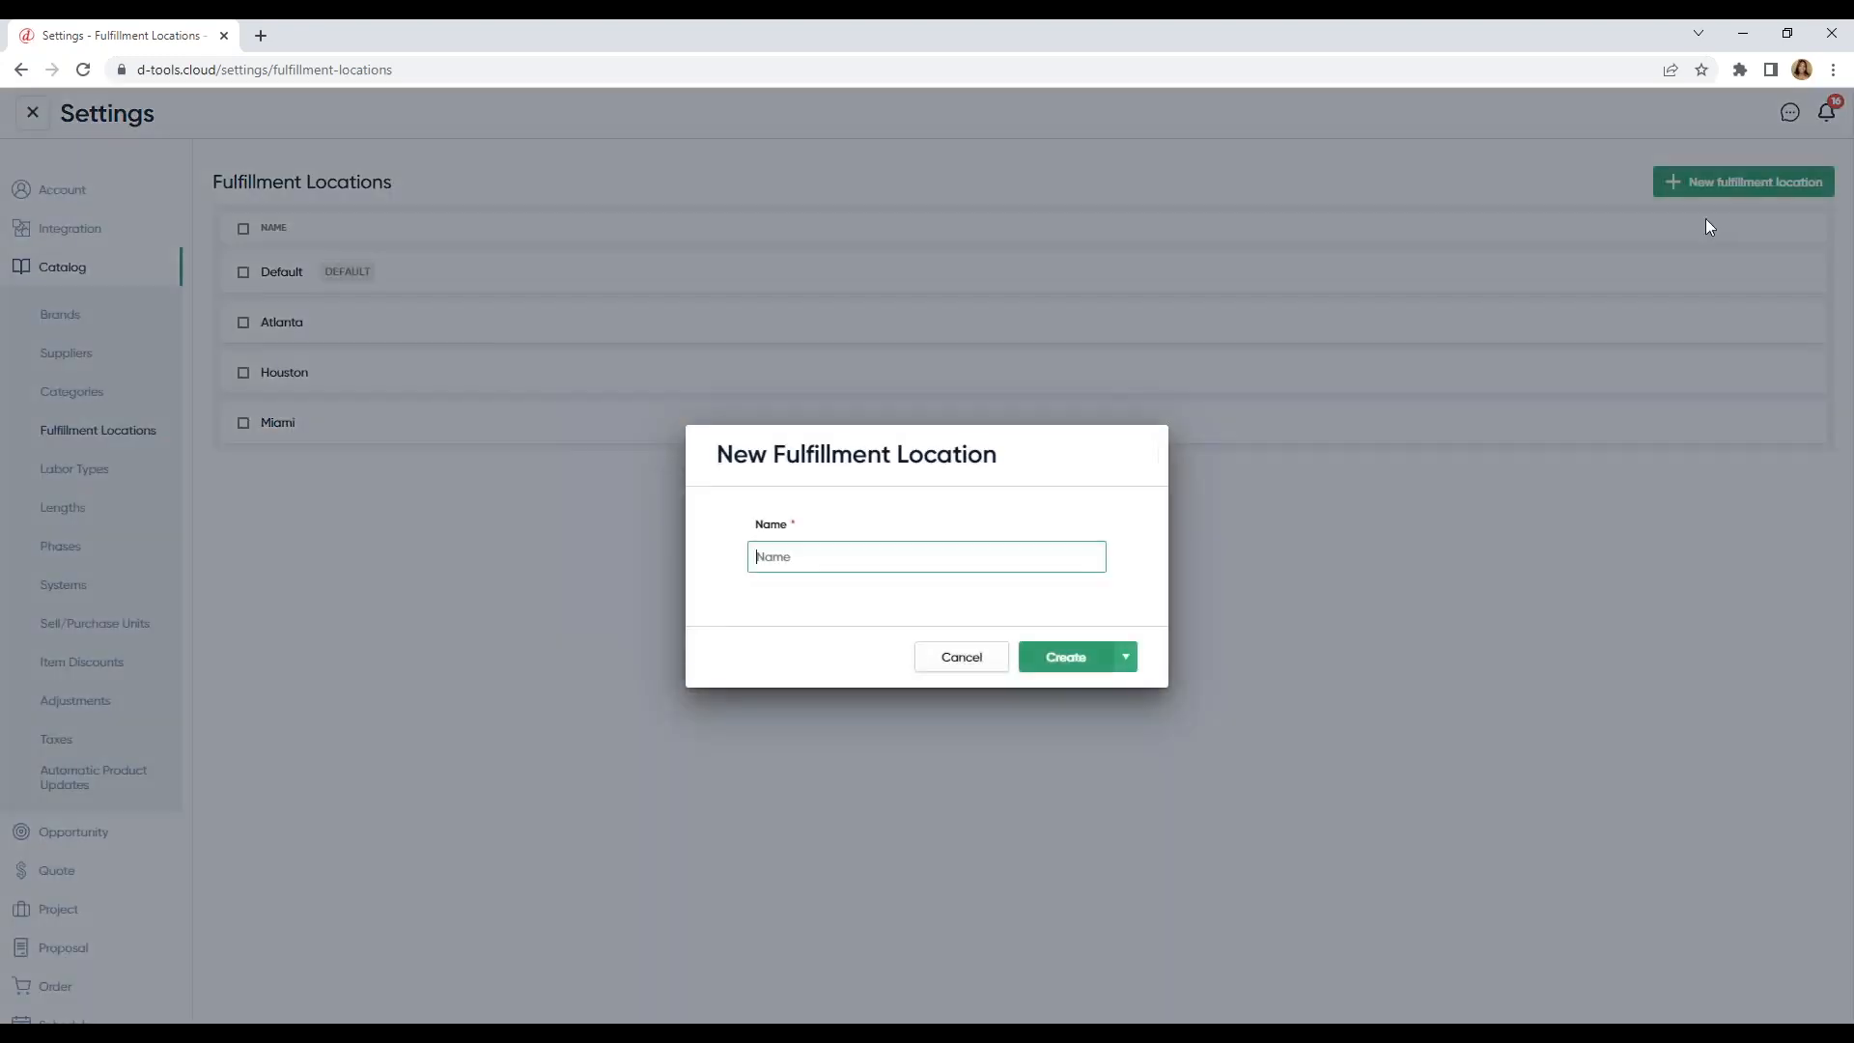
type("Vegas")
left_click(1048, 657)
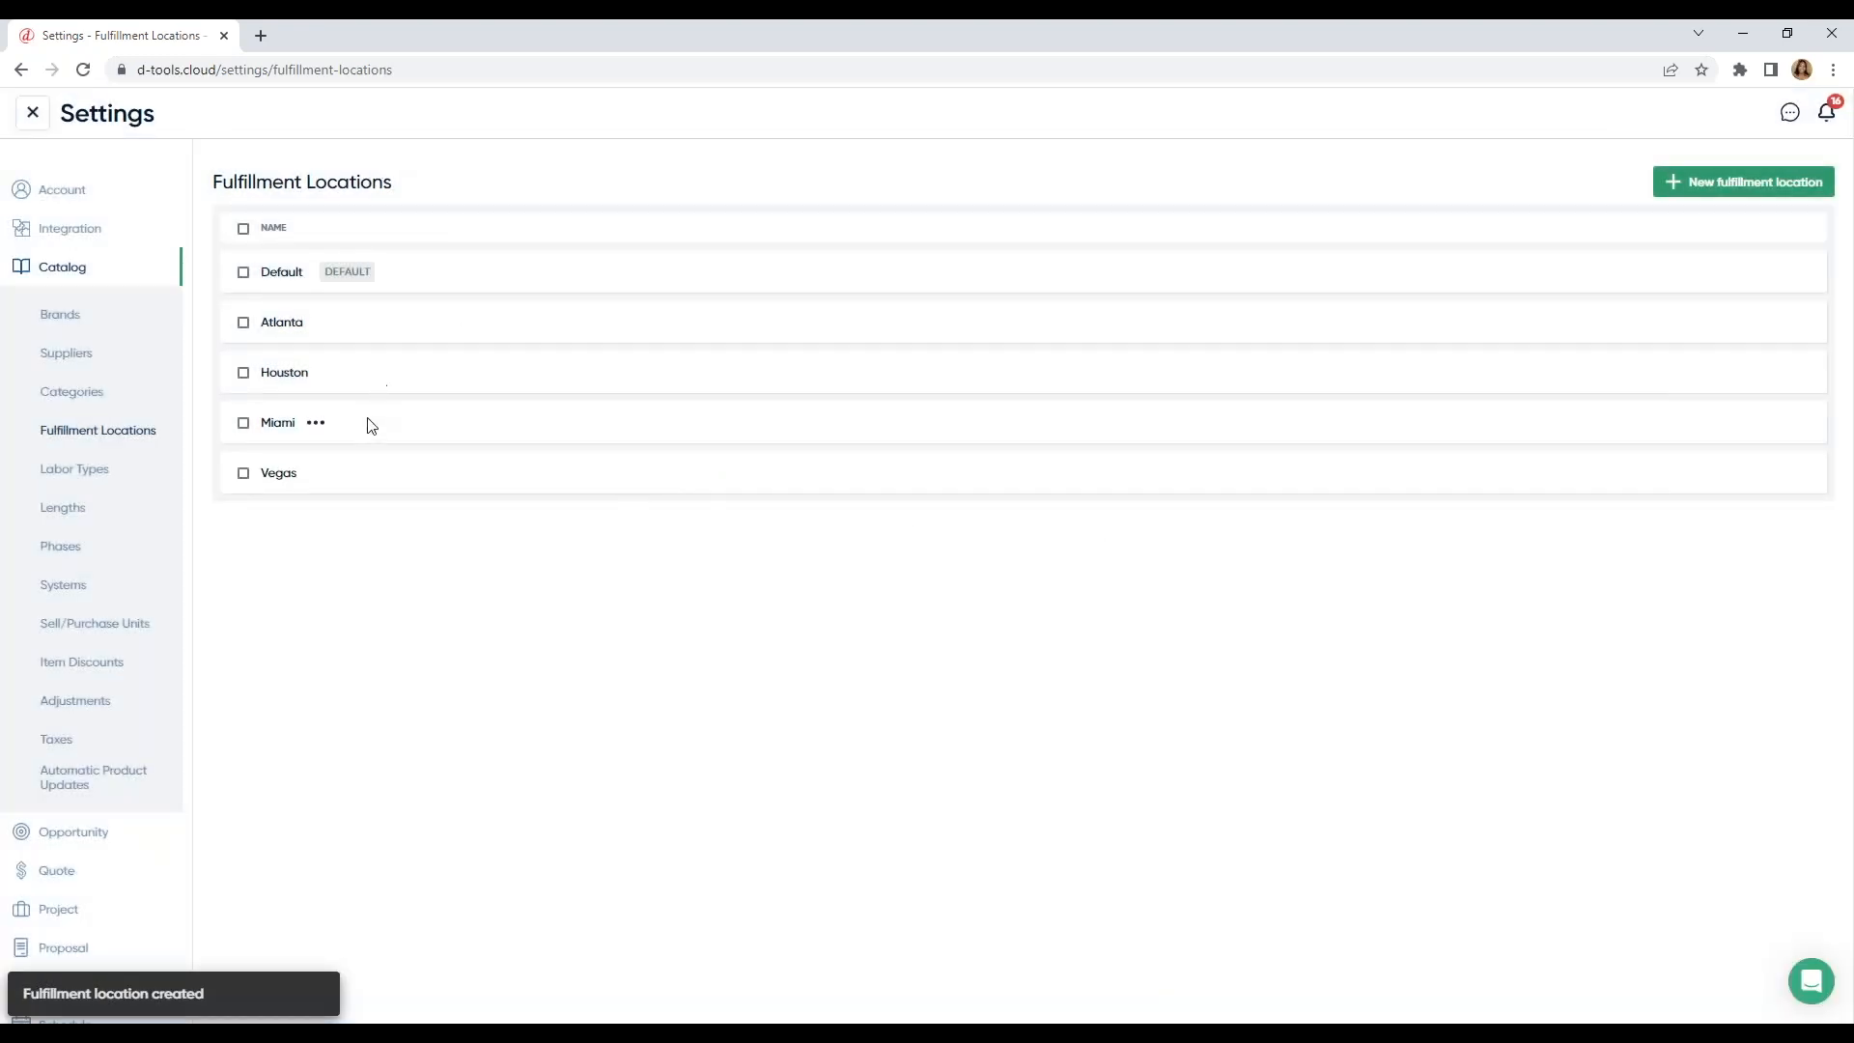
Step: Open the Installation labor type in the catalog settings for editing and enable fulfillment location pricing
left_click(118, 485)
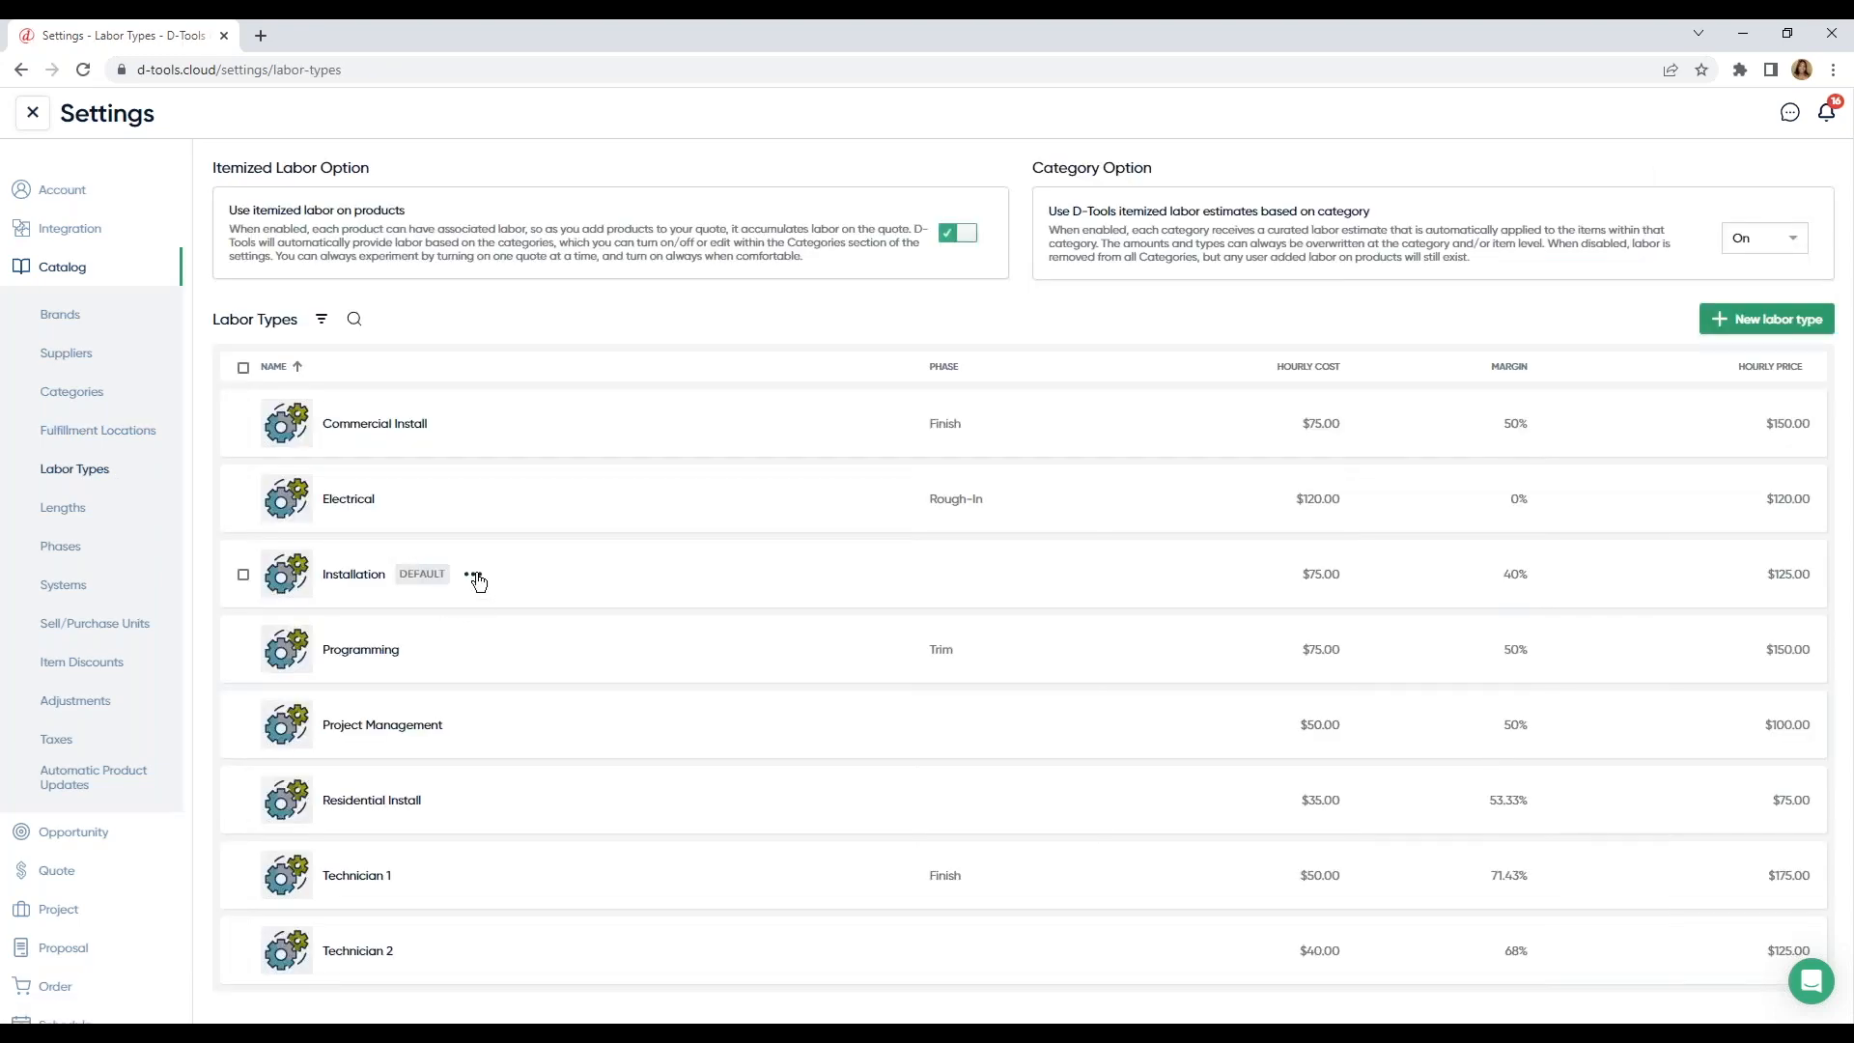
left_click(476, 576)
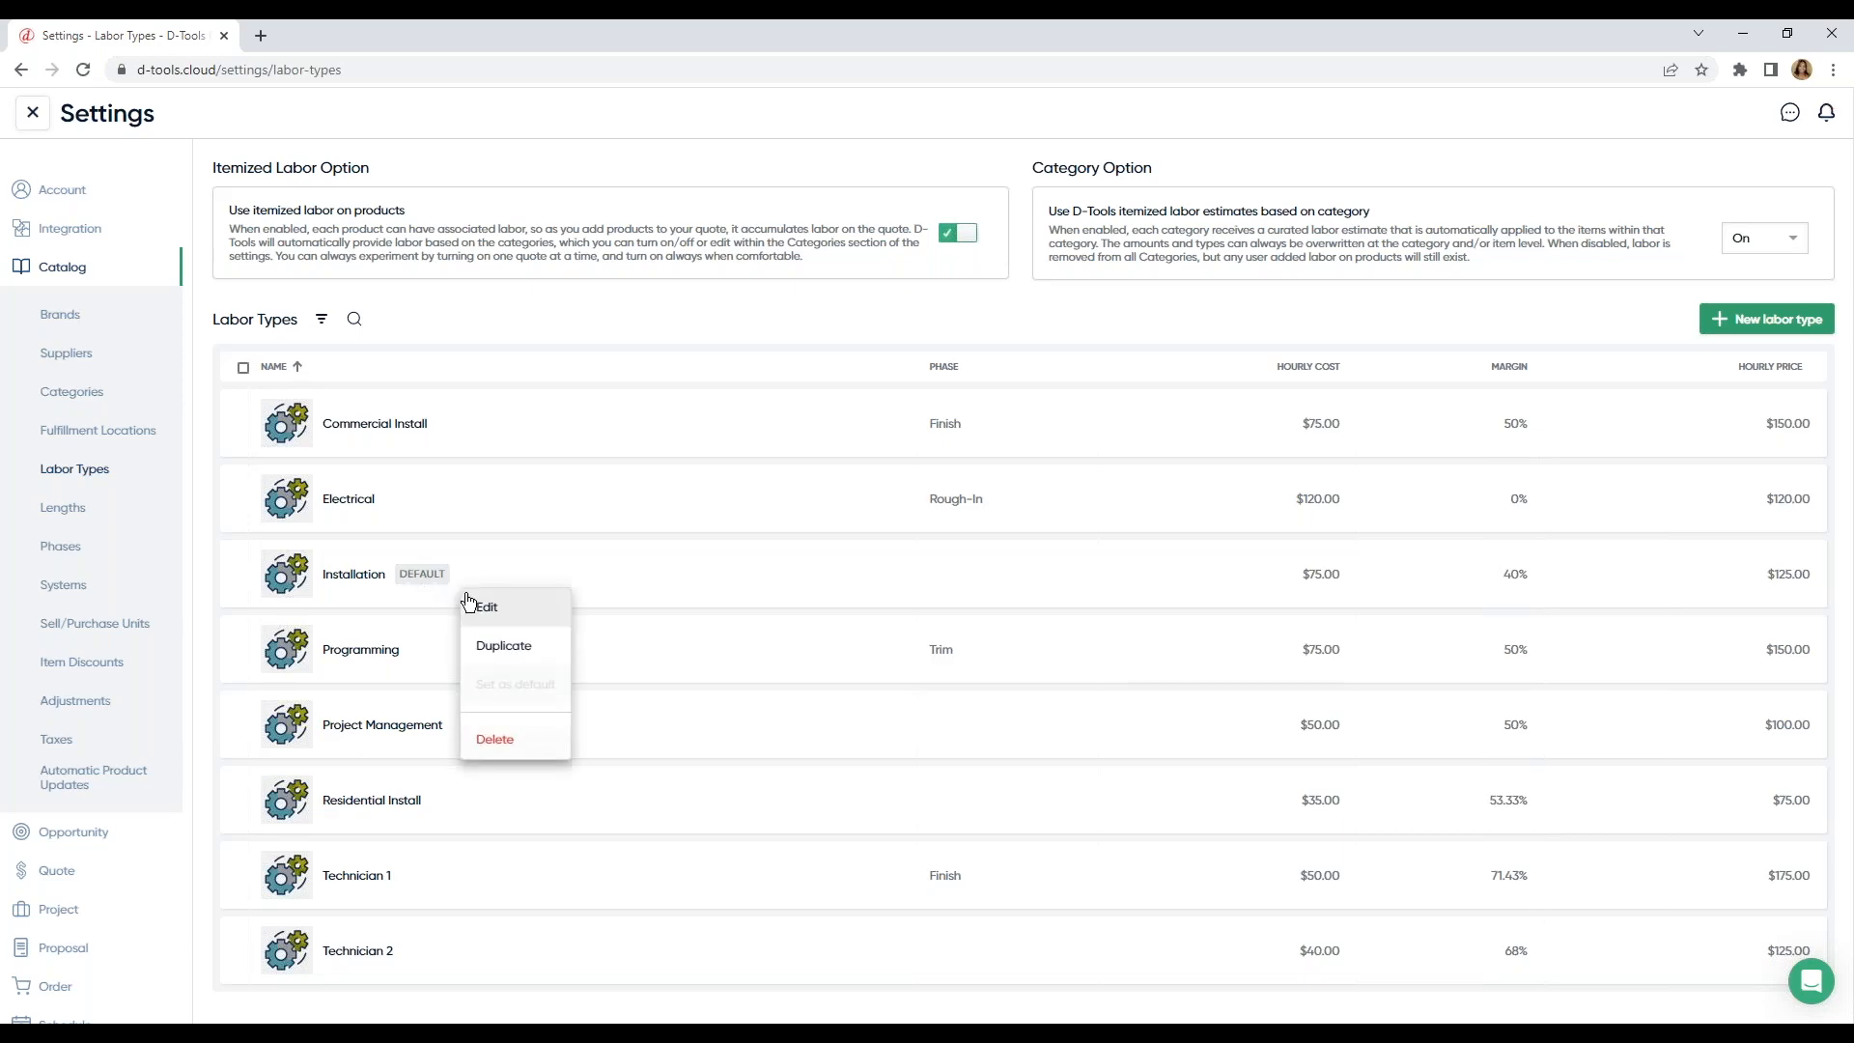
left_click(490, 610)
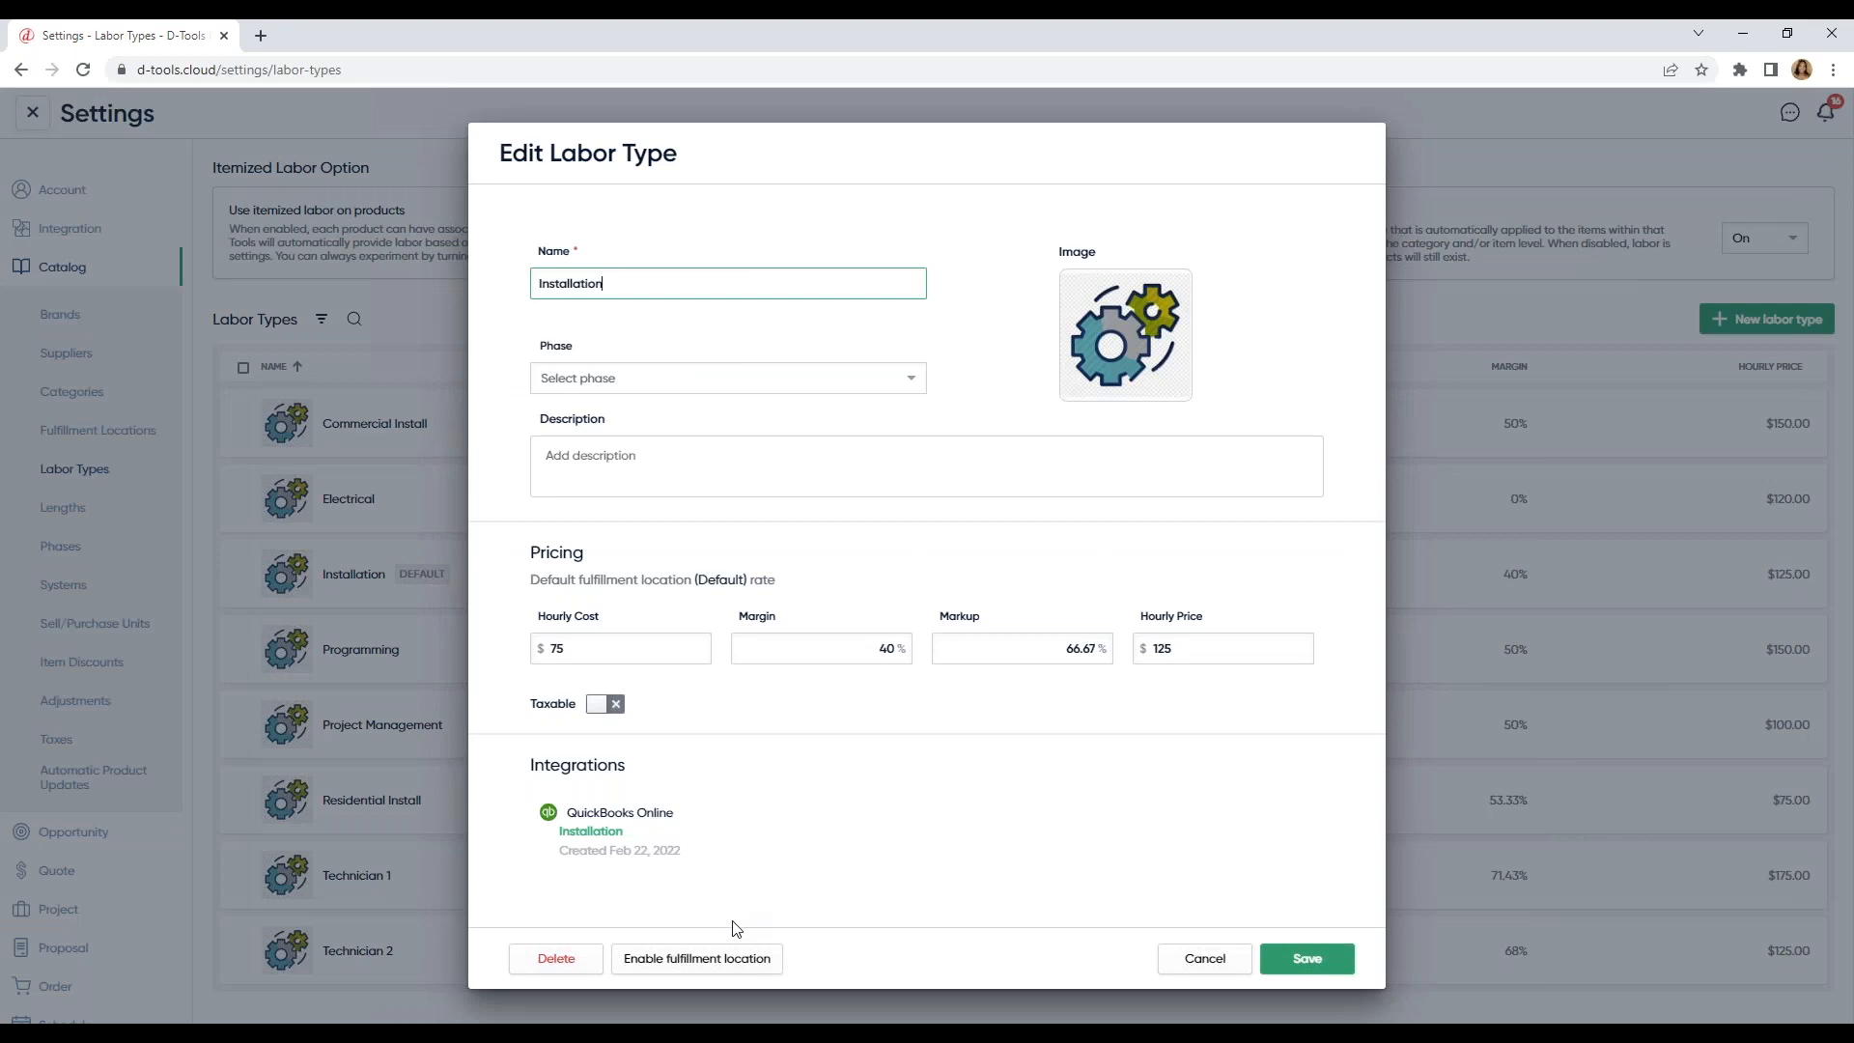
left_click(695, 959)
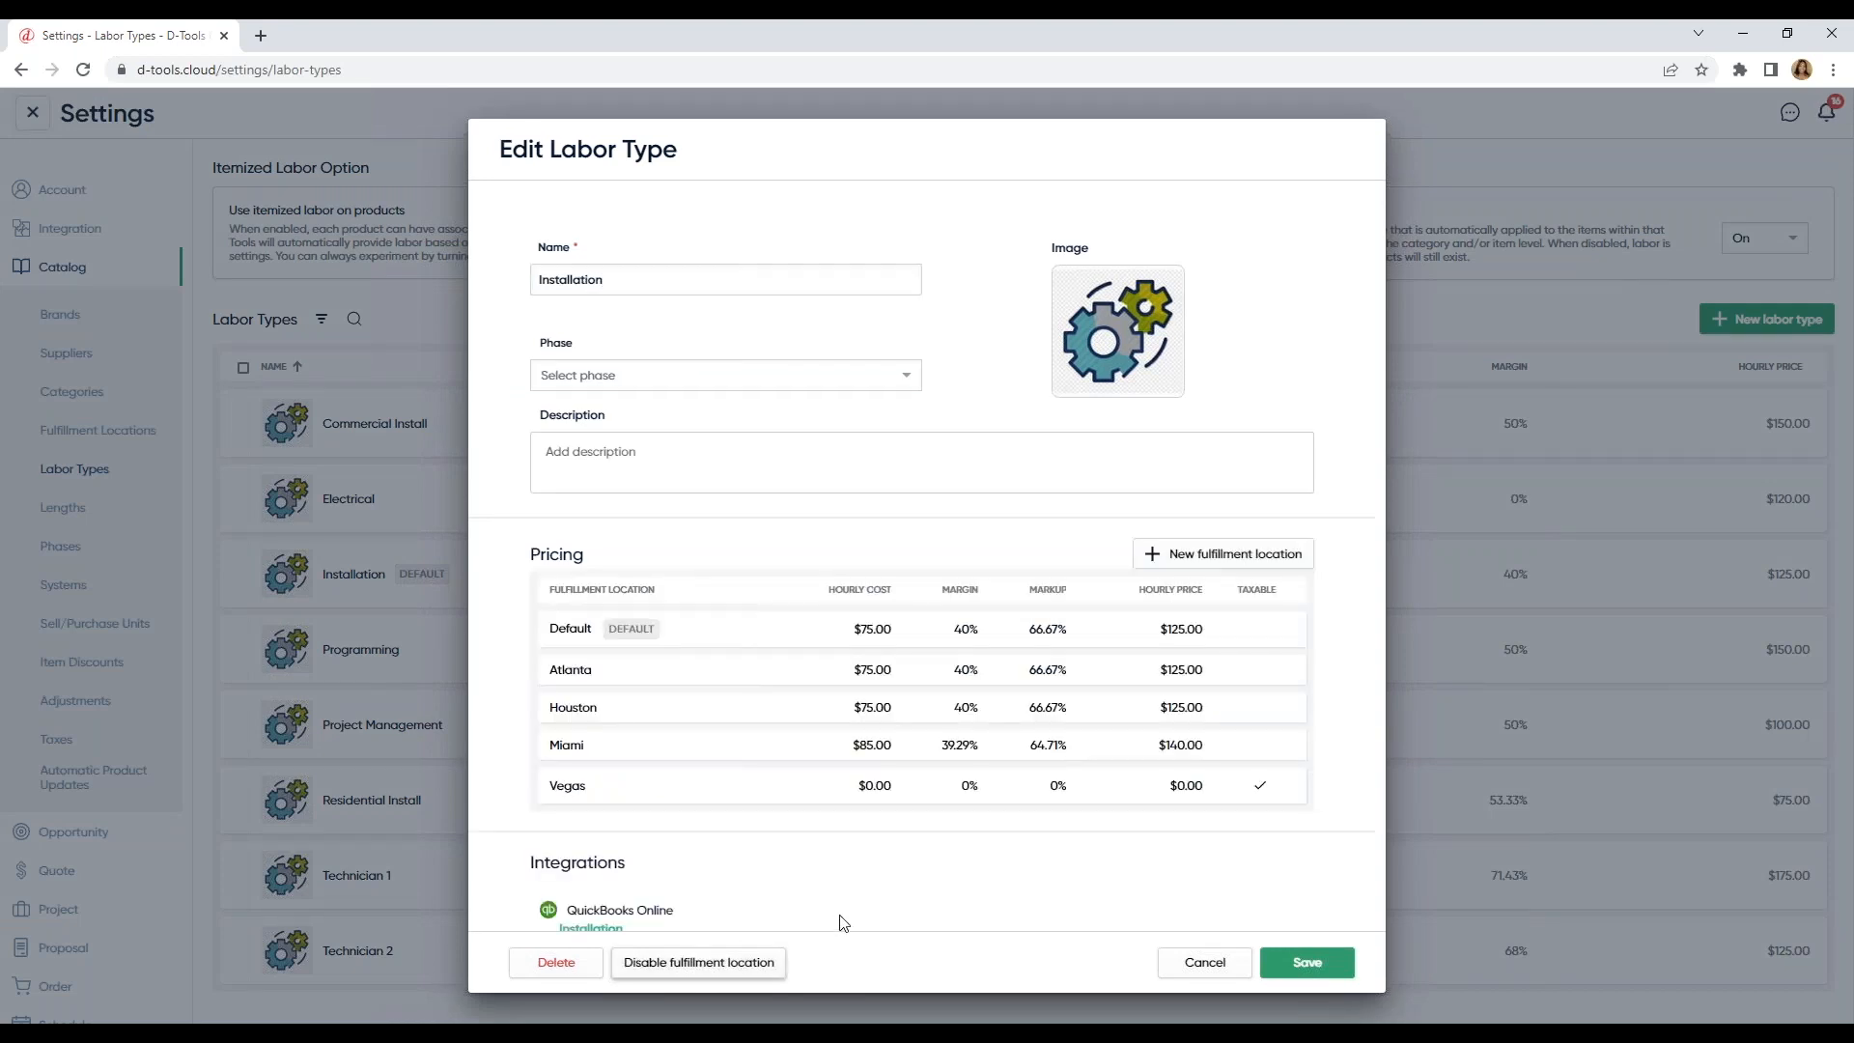
scroll(787, 666, "down", 1)
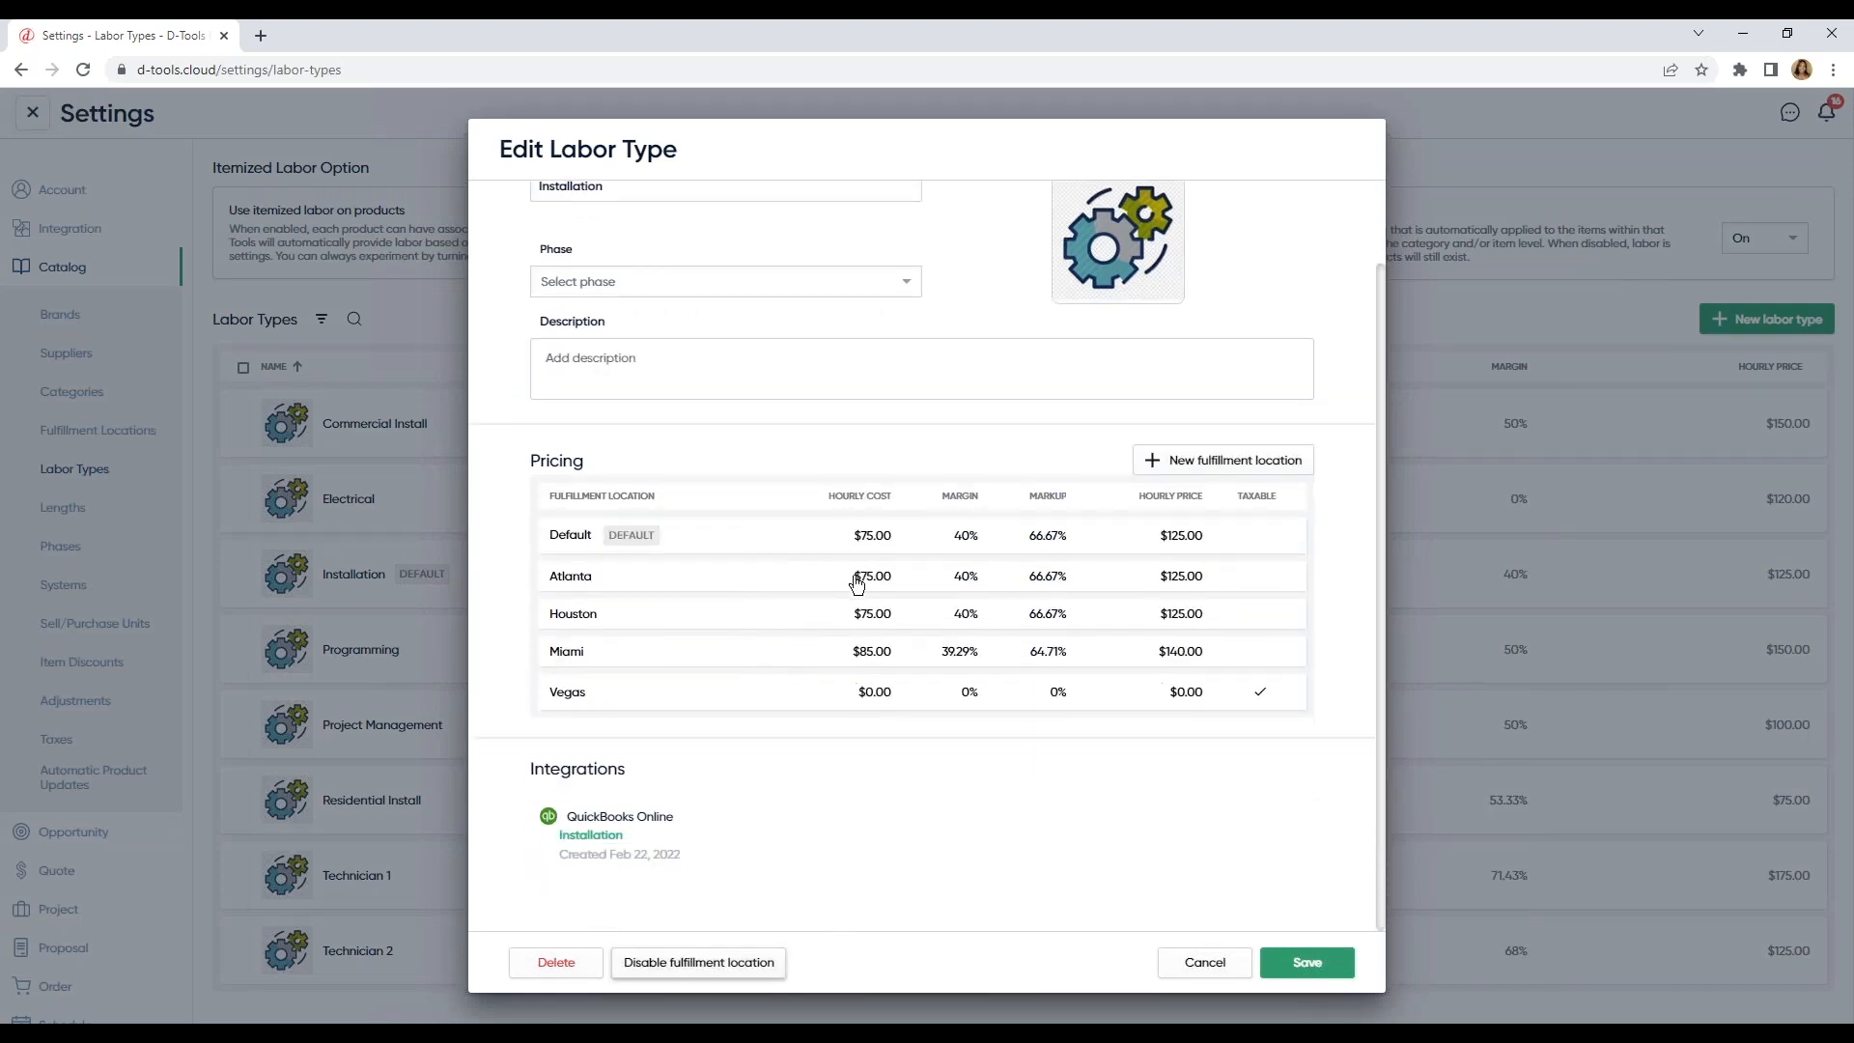
Step: Set Installation's Vegas rate to $85 hourly cost and $140 hourly price, make it non-taxable, and save the labor type
left_click(880, 703)
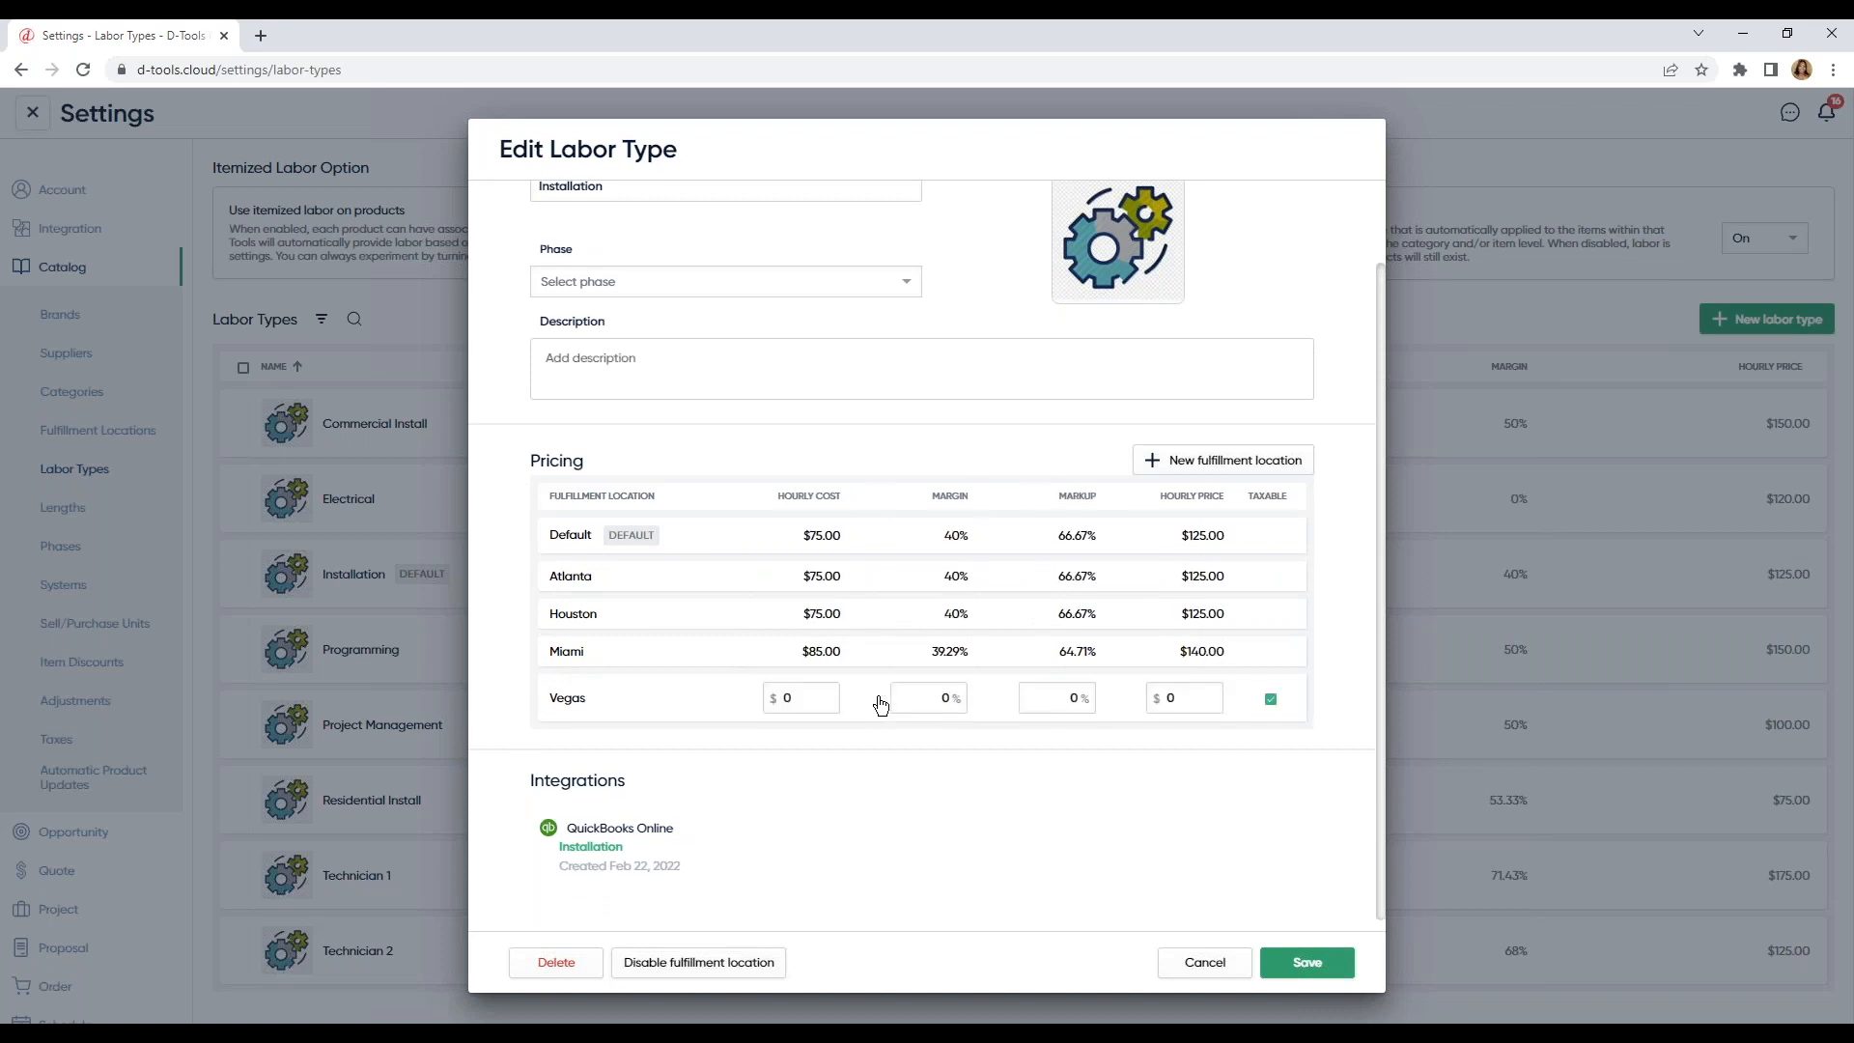
left_click(808, 699)
double_click(808, 697)
type("85")
left_click(1206, 691)
type("140")
left_click(1272, 700)
left_click(1269, 755)
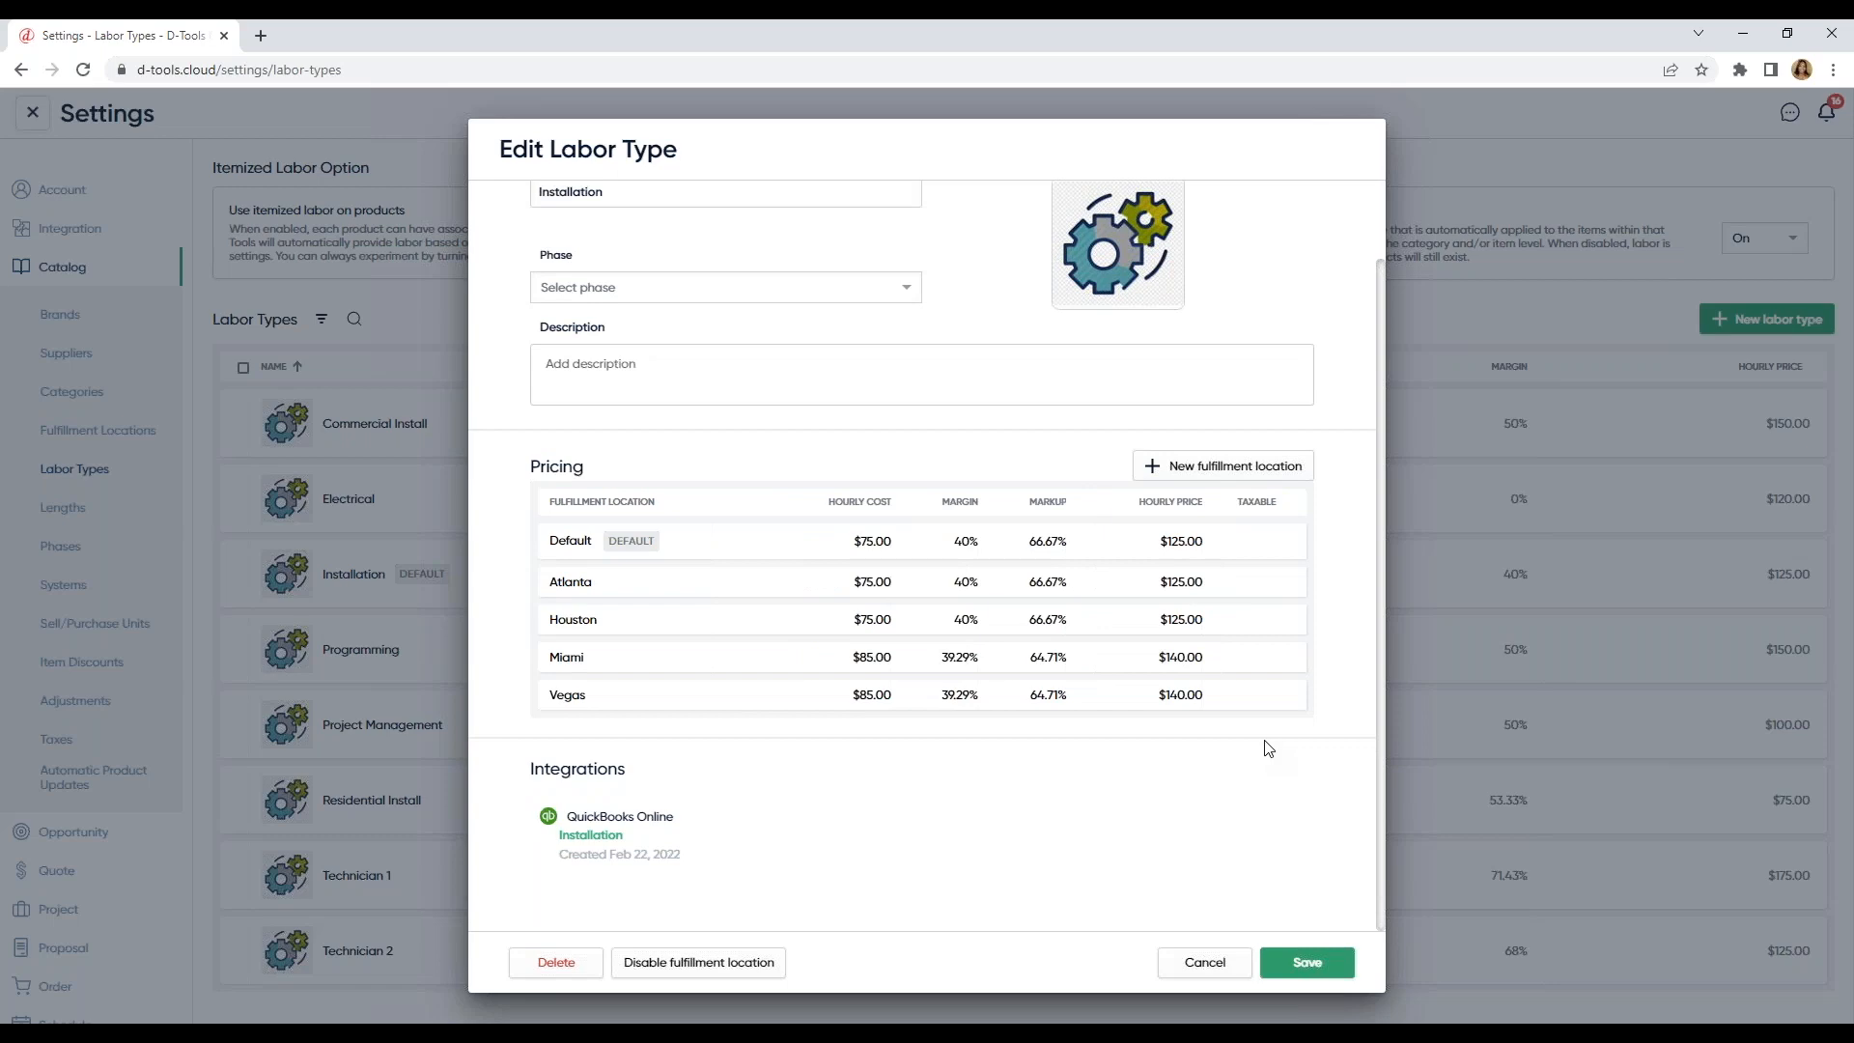
left_click(1295, 975)
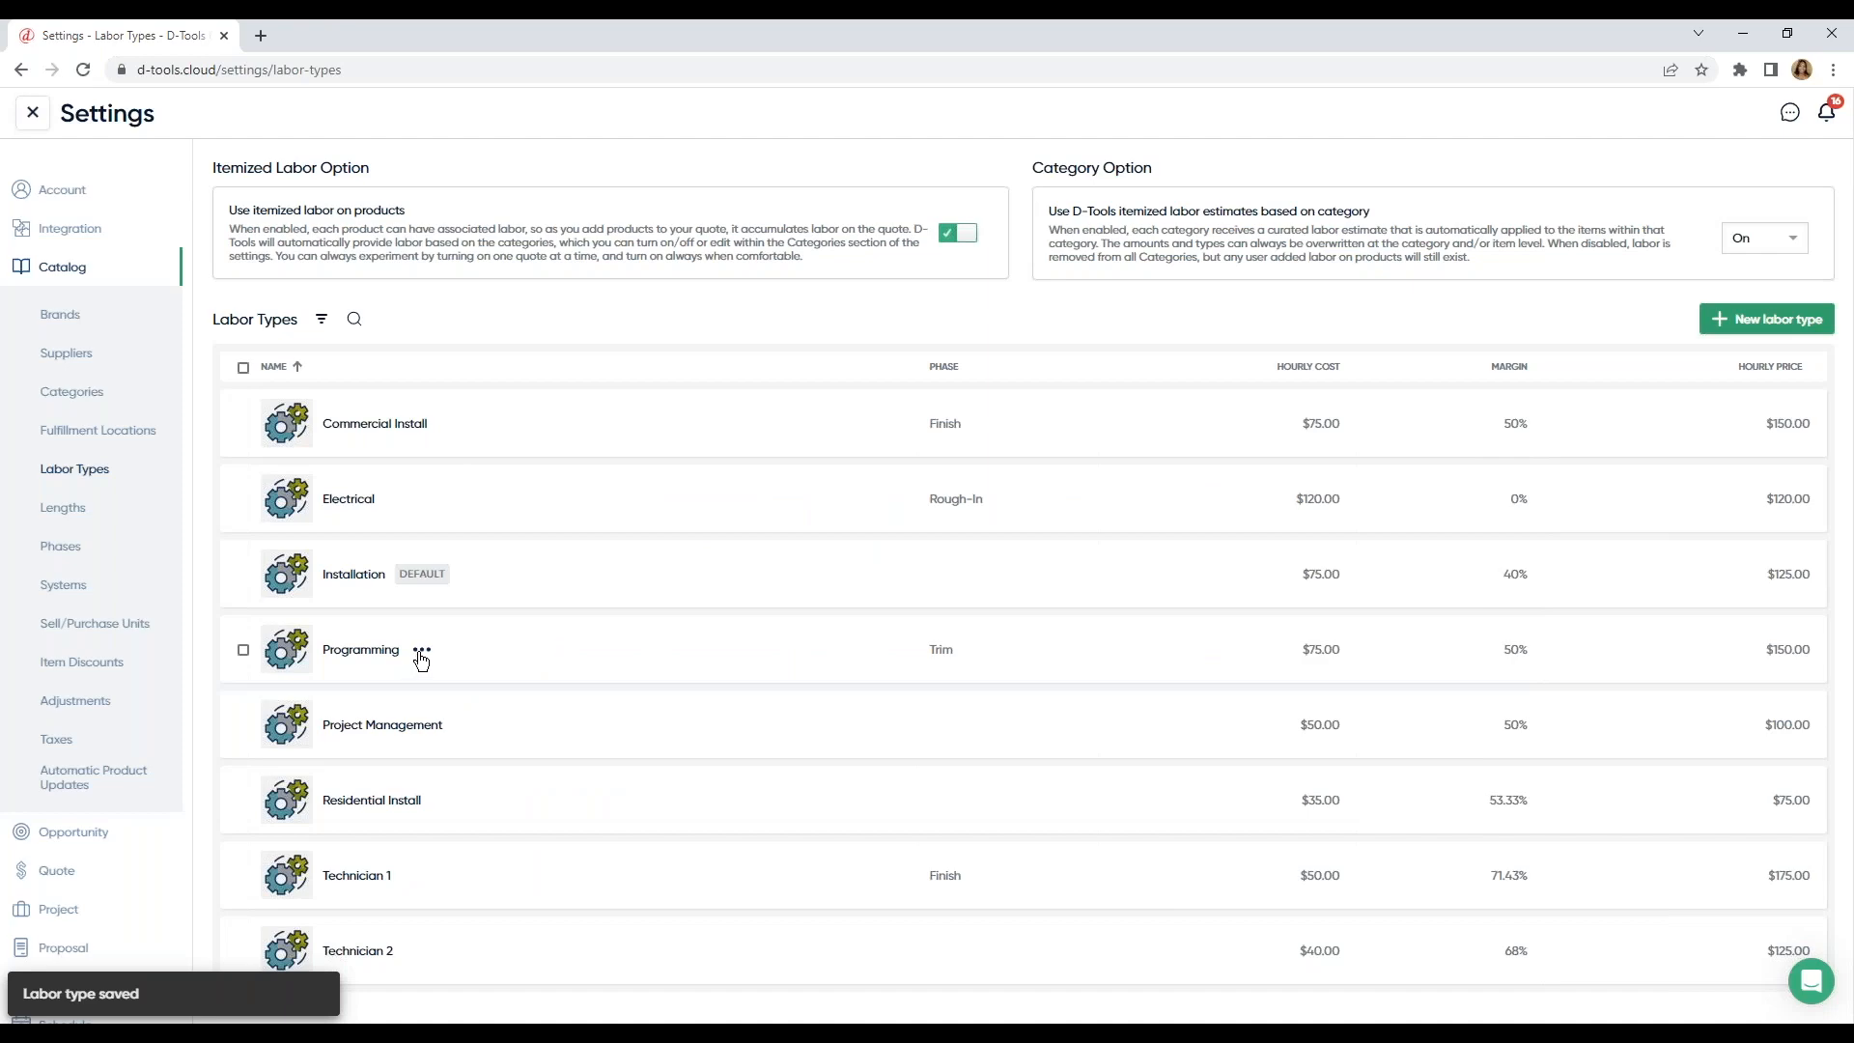
Step: Open the Programming labor type for editing and enable fulfillment location pricing
left_click(422, 651)
left_click(439, 684)
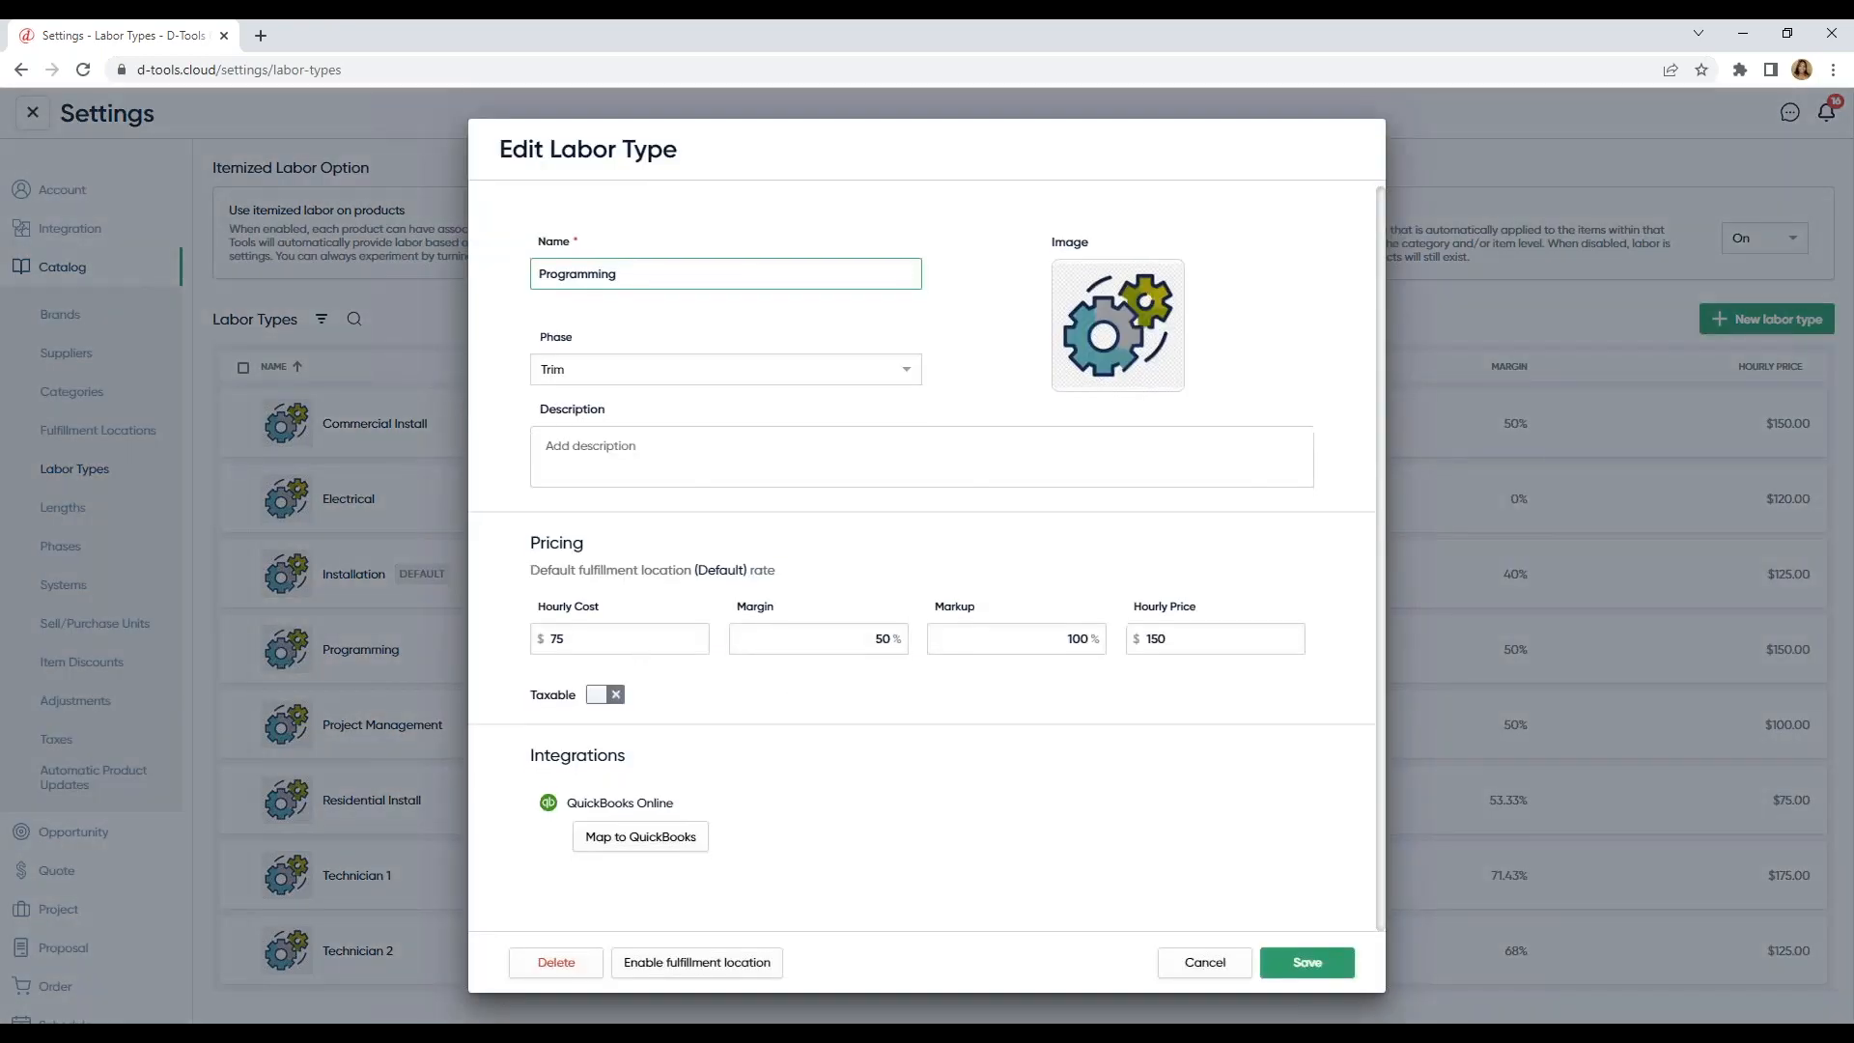
left_click(700, 963)
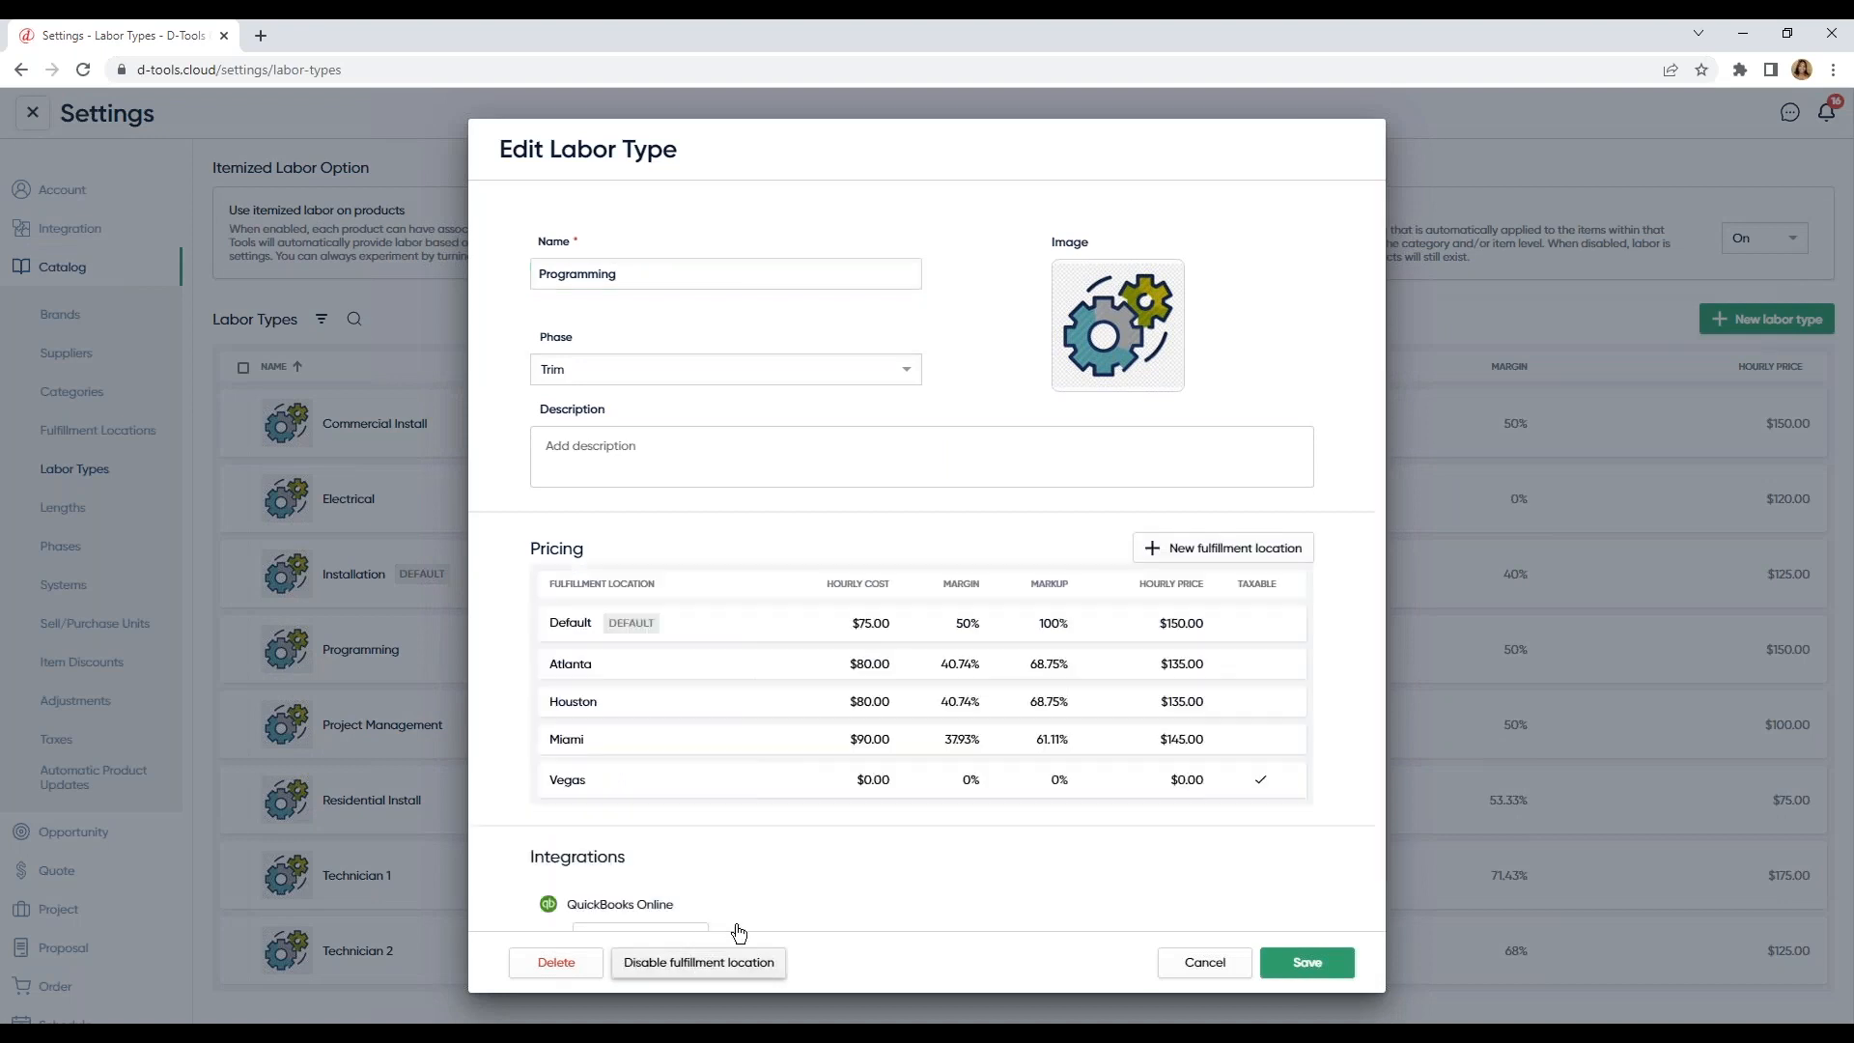
Step: Set Programming's Vegas rate to $90 hourly cost and $145 hourly price, make it non-taxable, and save the labor type
left_click(699, 785)
left_click(794, 787)
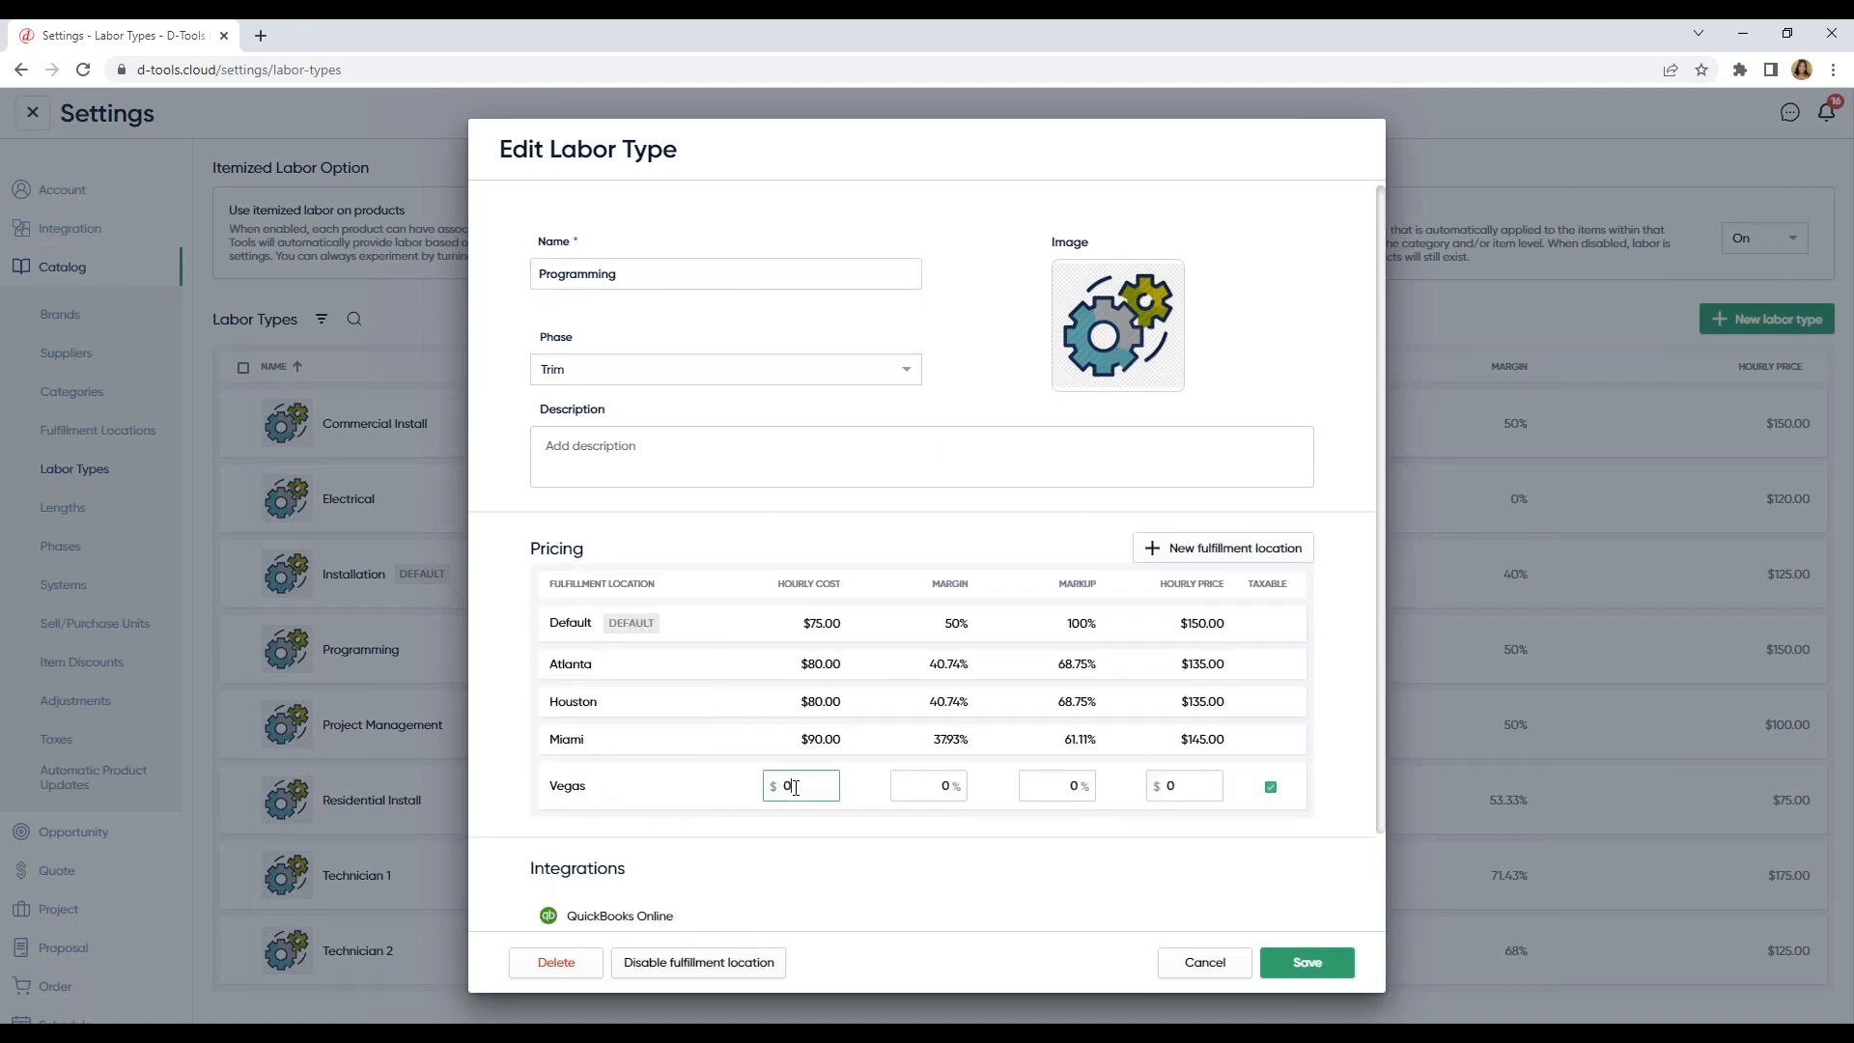
type("9")
left_click(1216, 778)
double_click(1216, 778)
type("145")
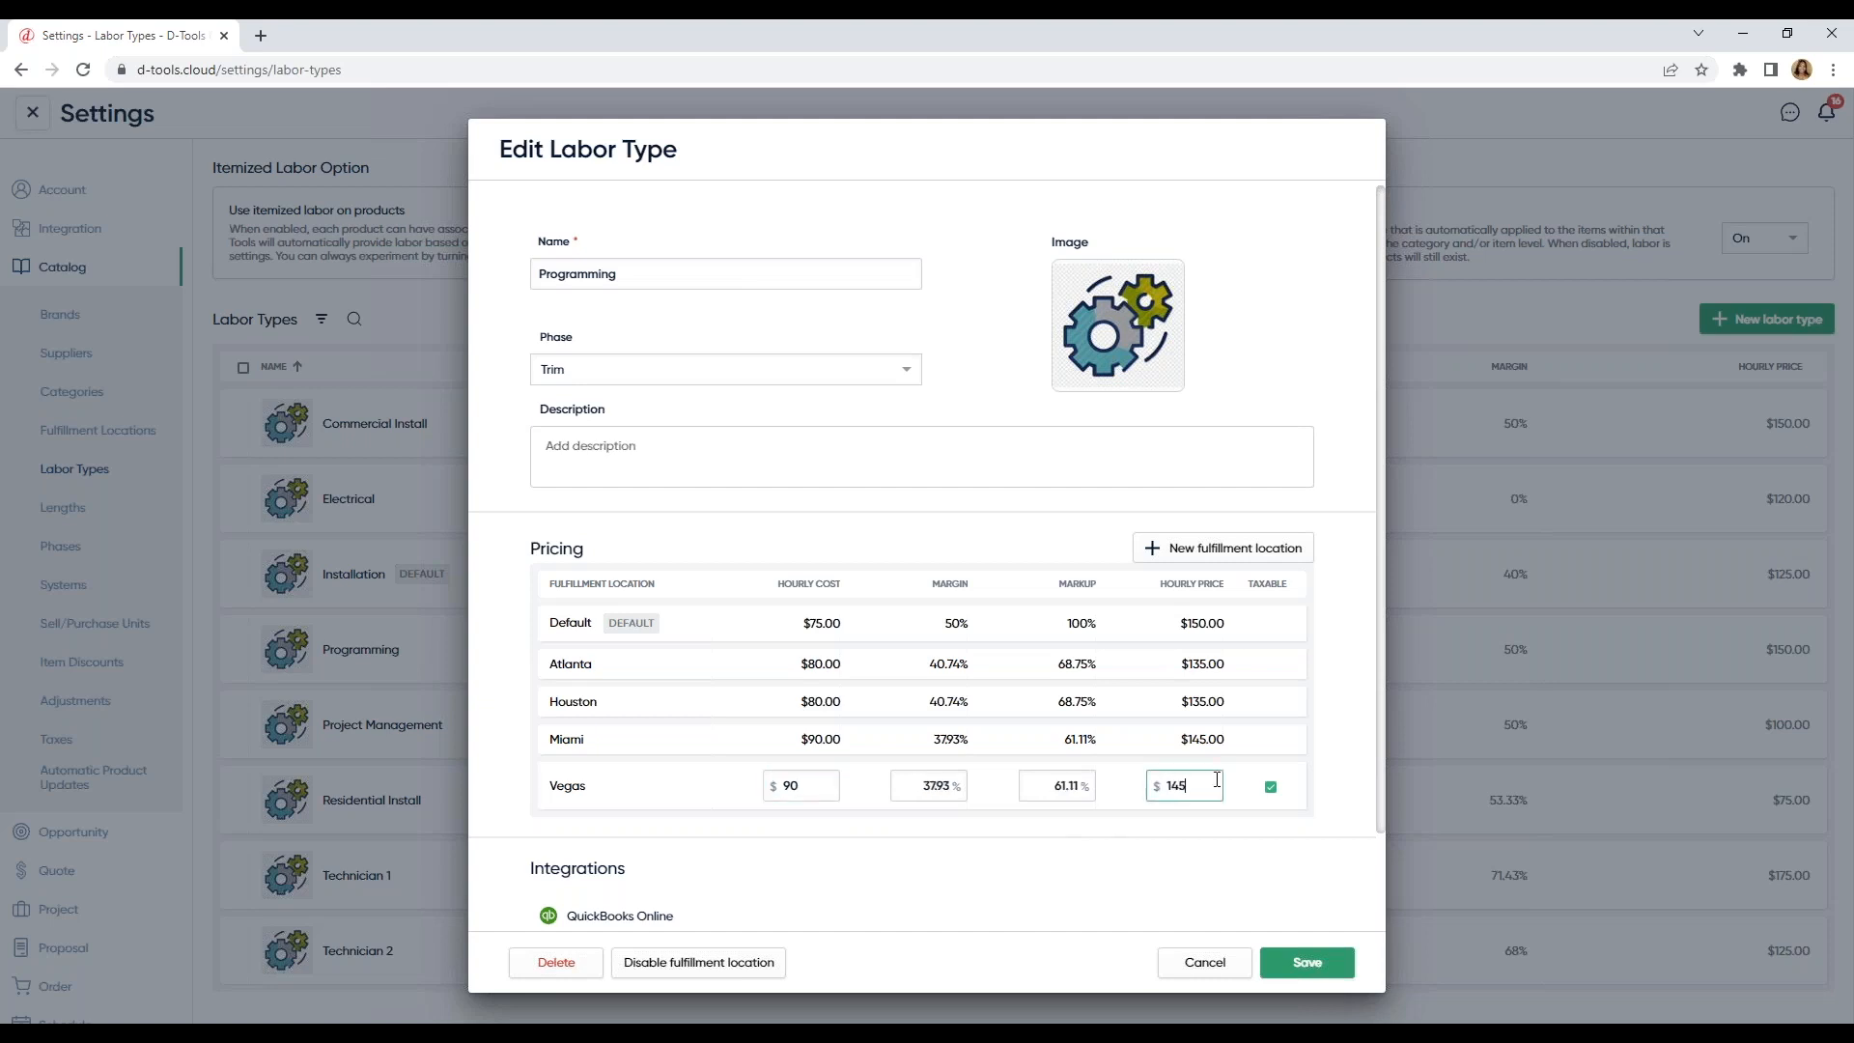
left_click(1269, 786)
left_click(1329, 780)
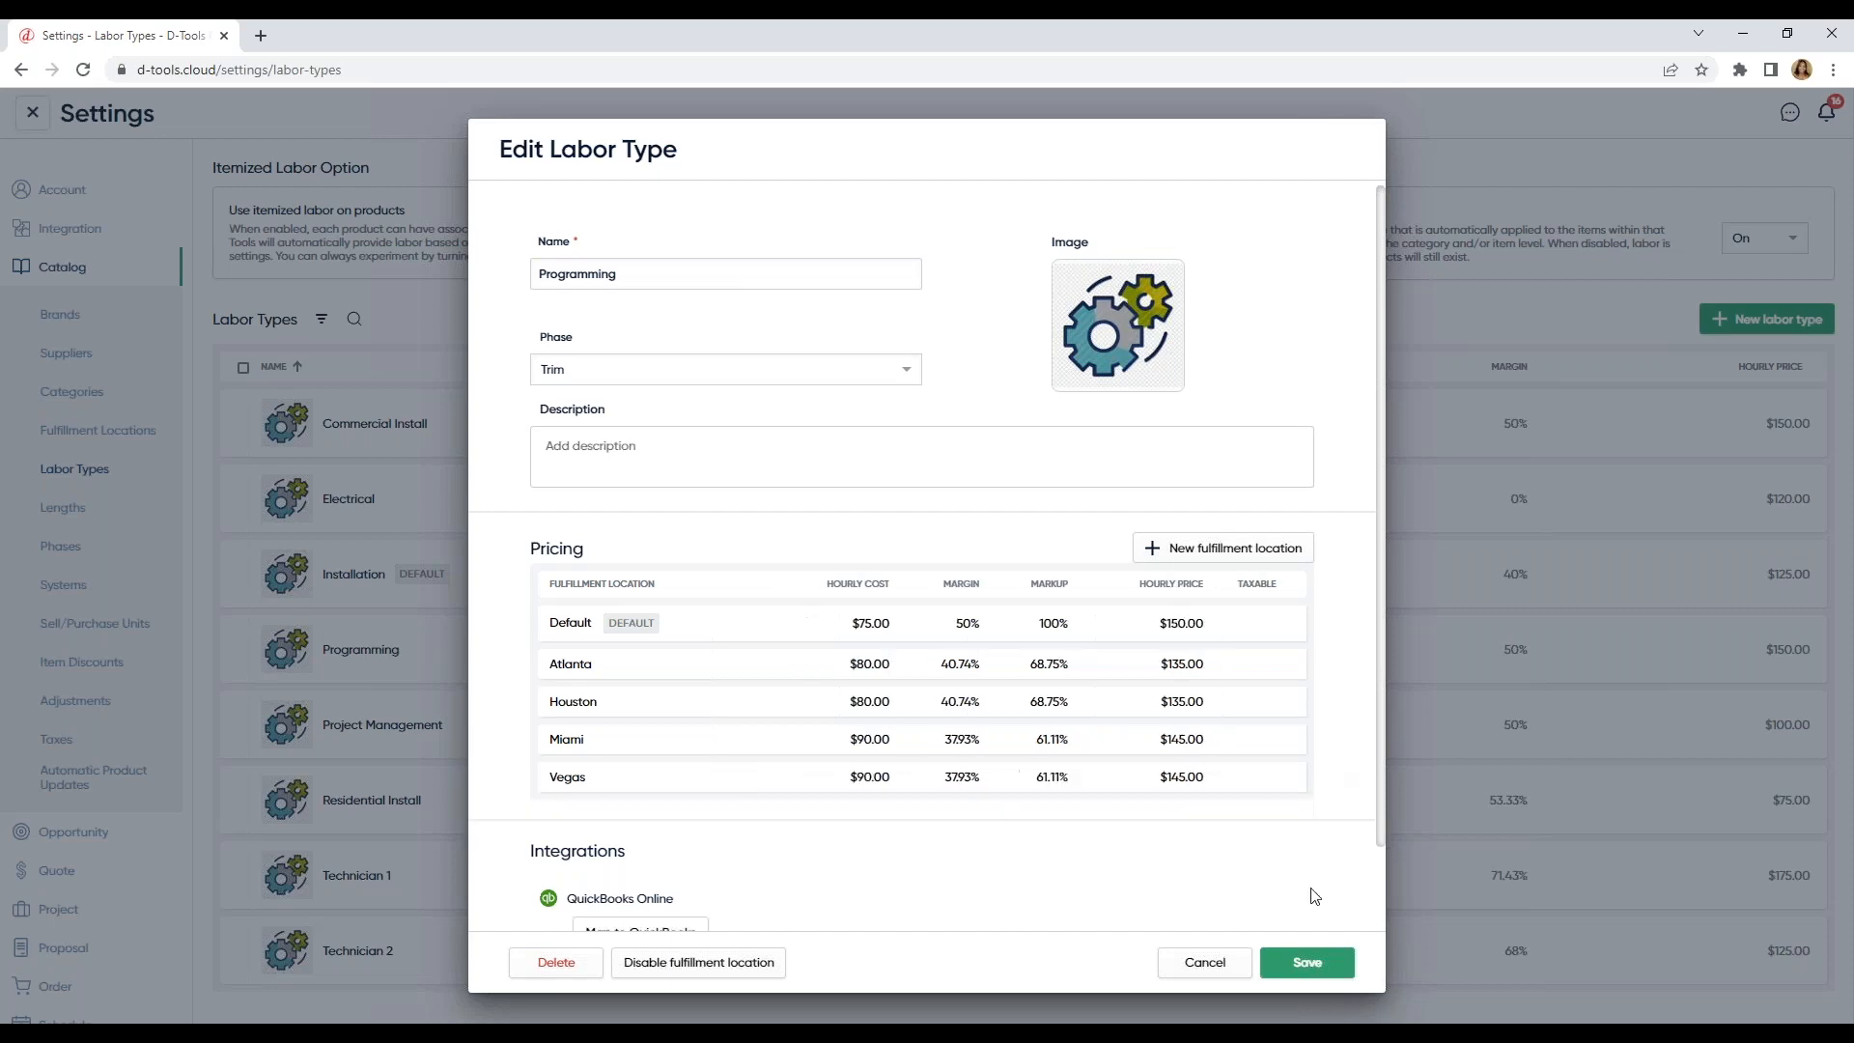
left_click(1307, 963)
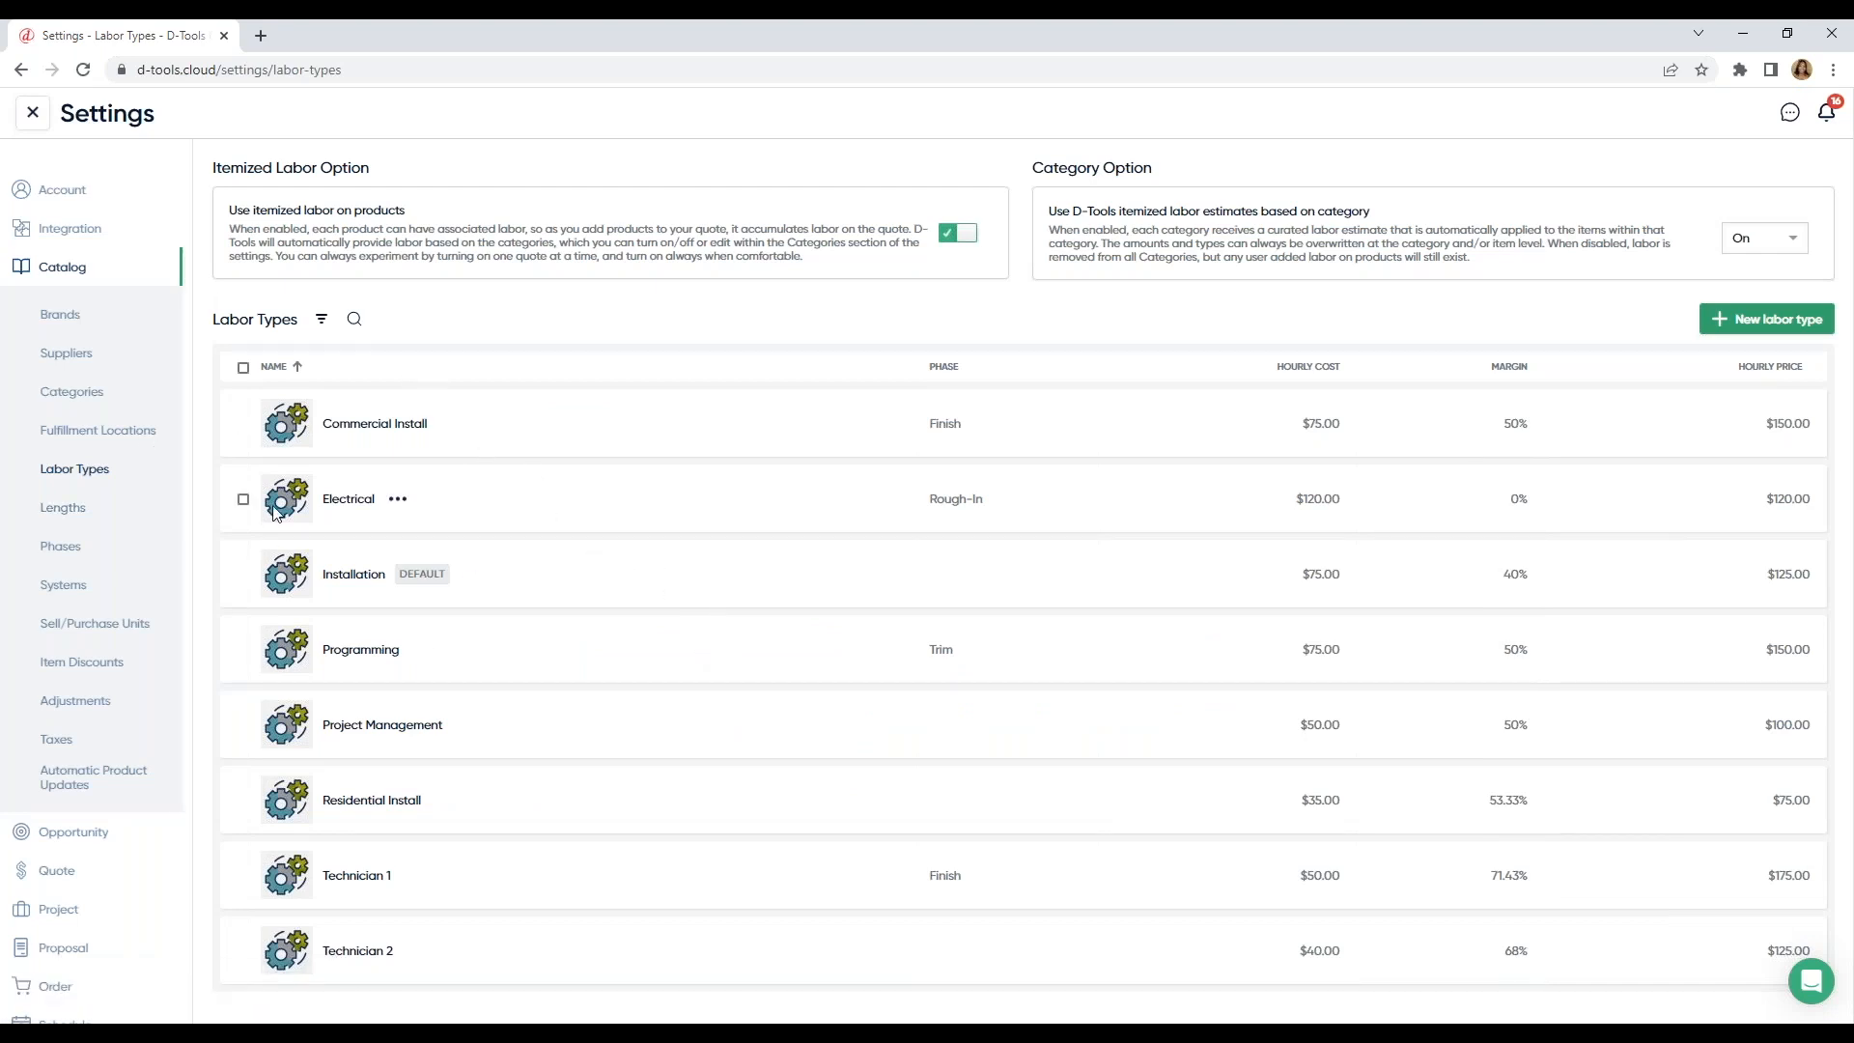
Step: Leave the settings and start a new opportunity named 1OAK AV UPG with the Nightclub project type
left_click(39, 119)
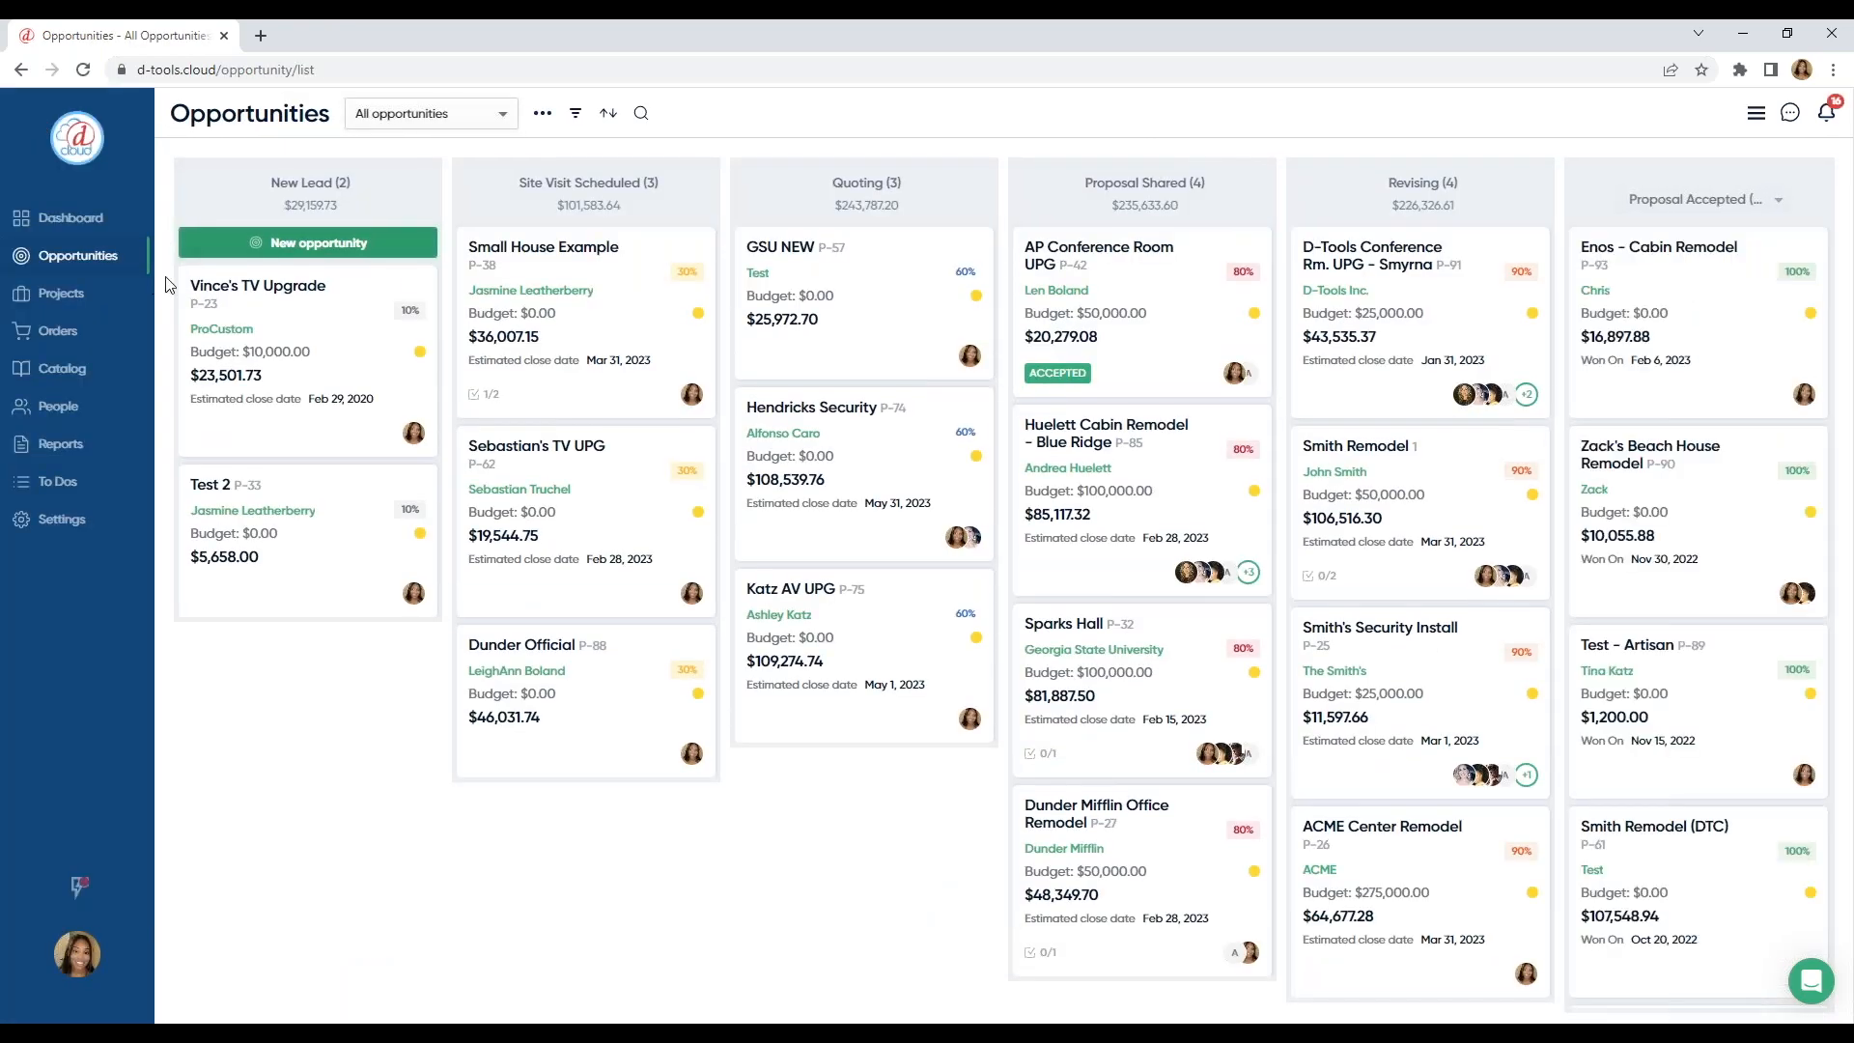
left_click(296, 246)
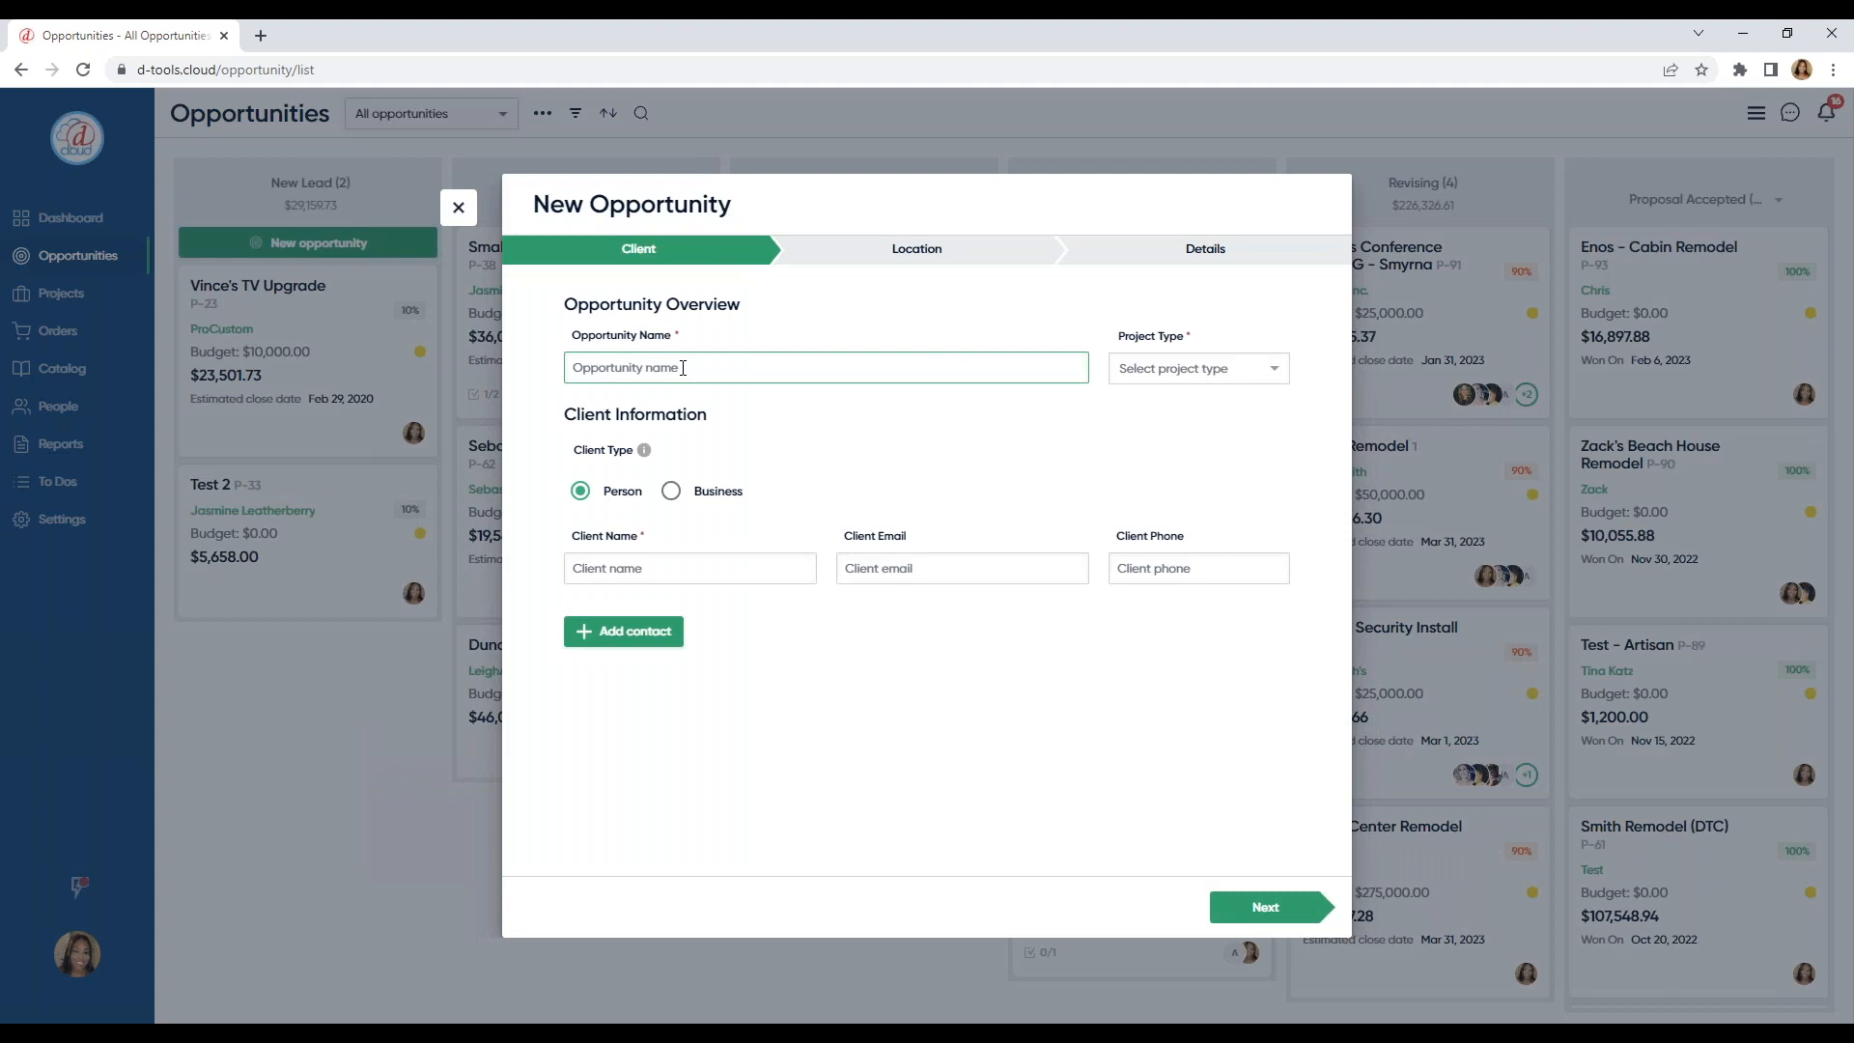
left_click(682, 368)
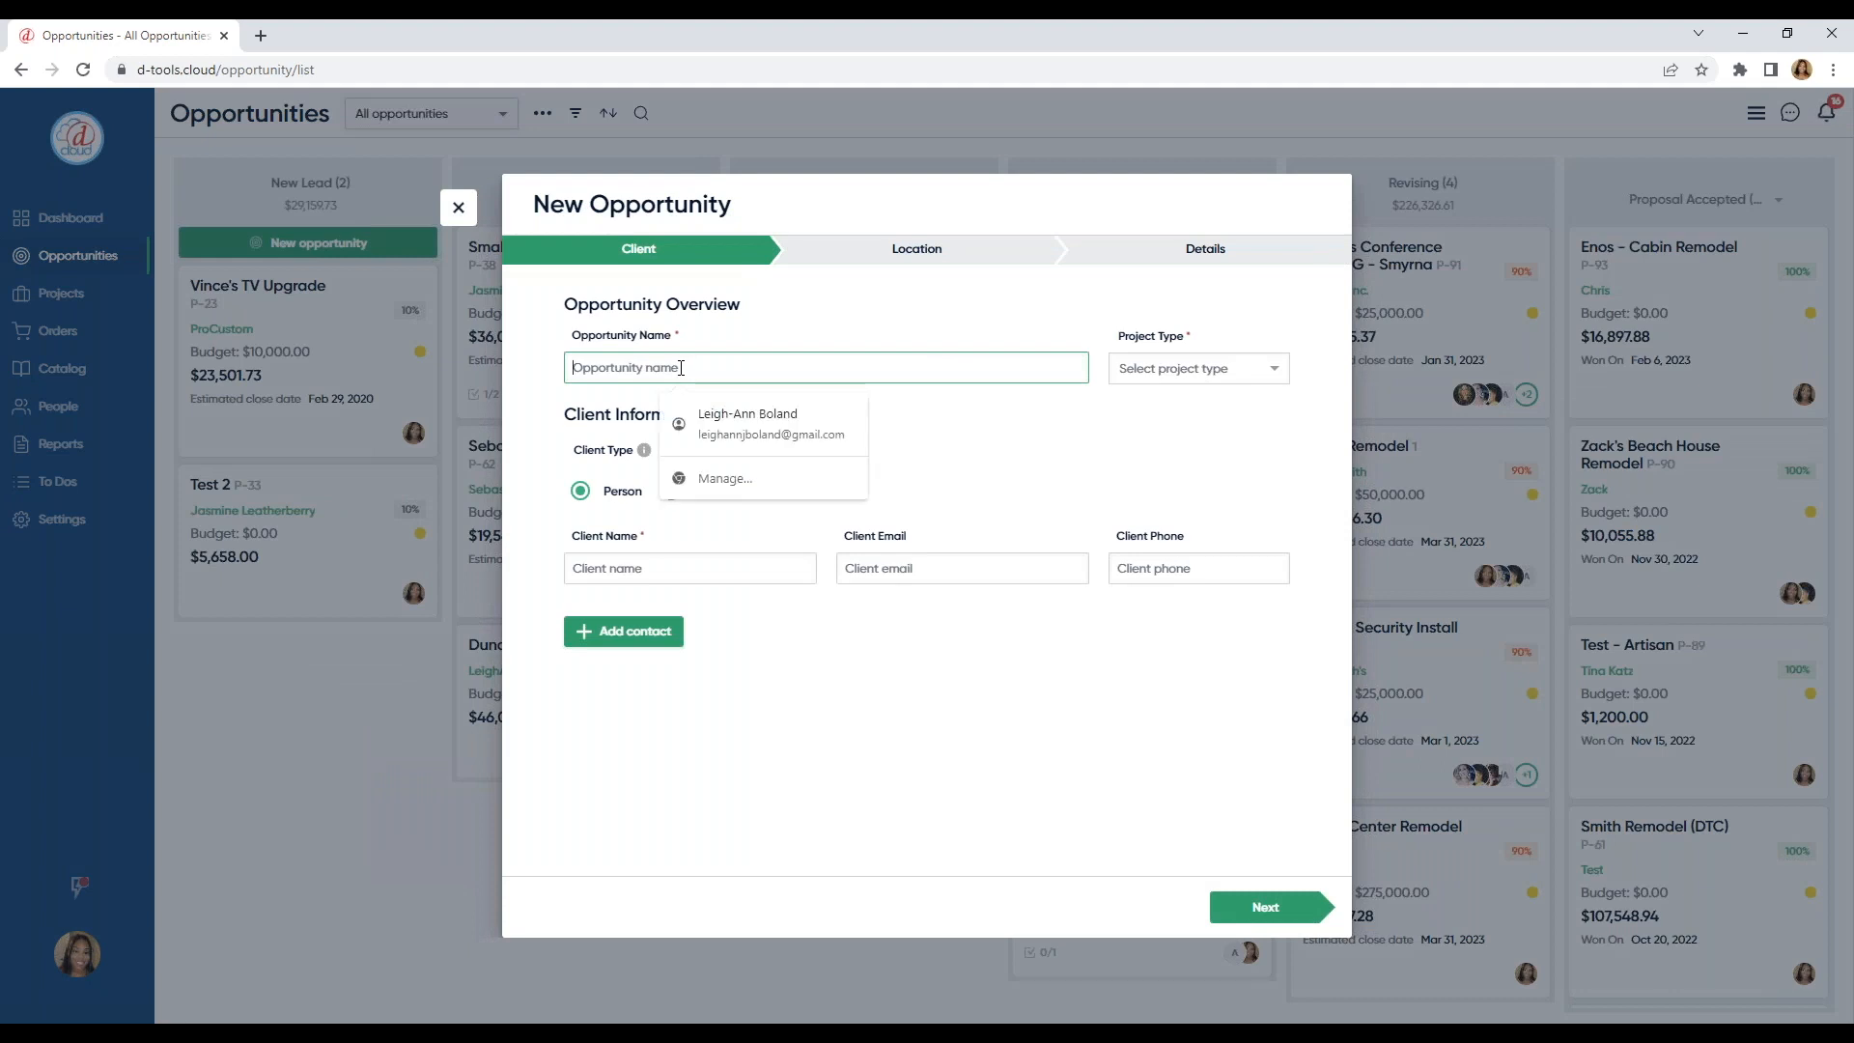
type("1OAK AV ")
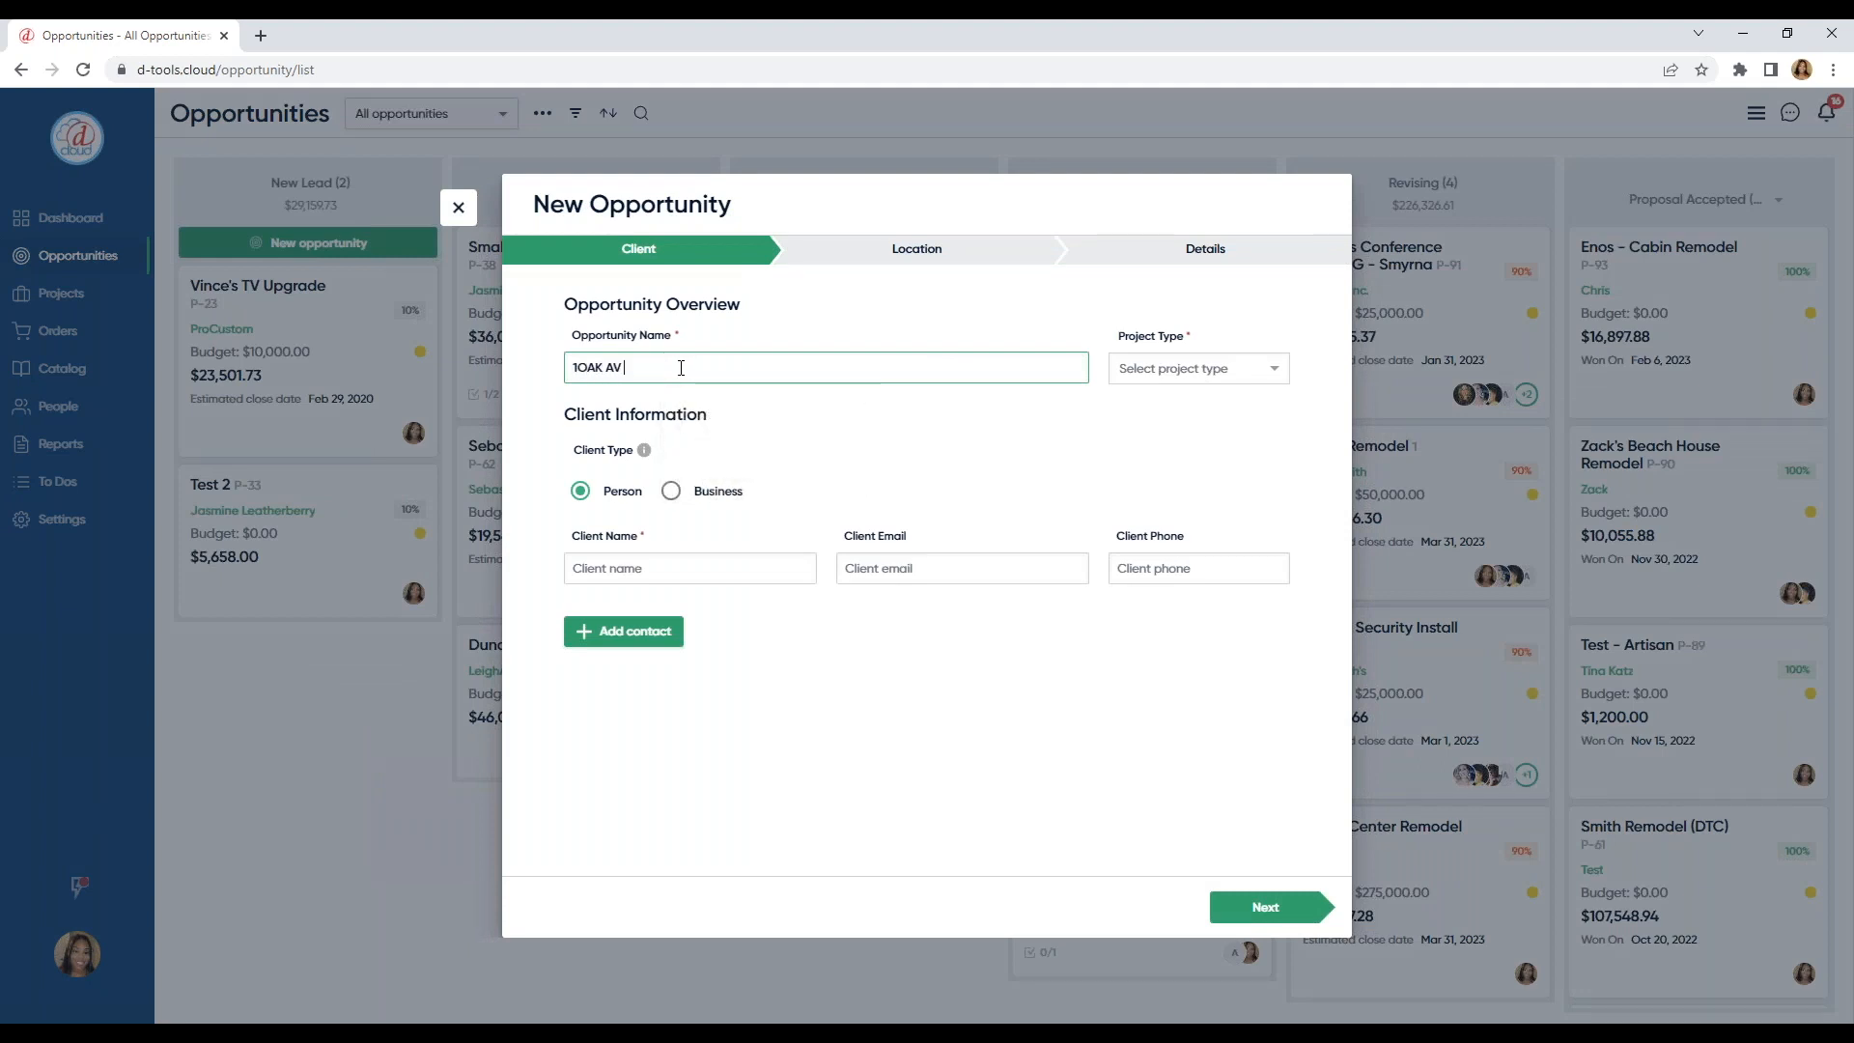
type("UPG")
left_click(1188, 377)
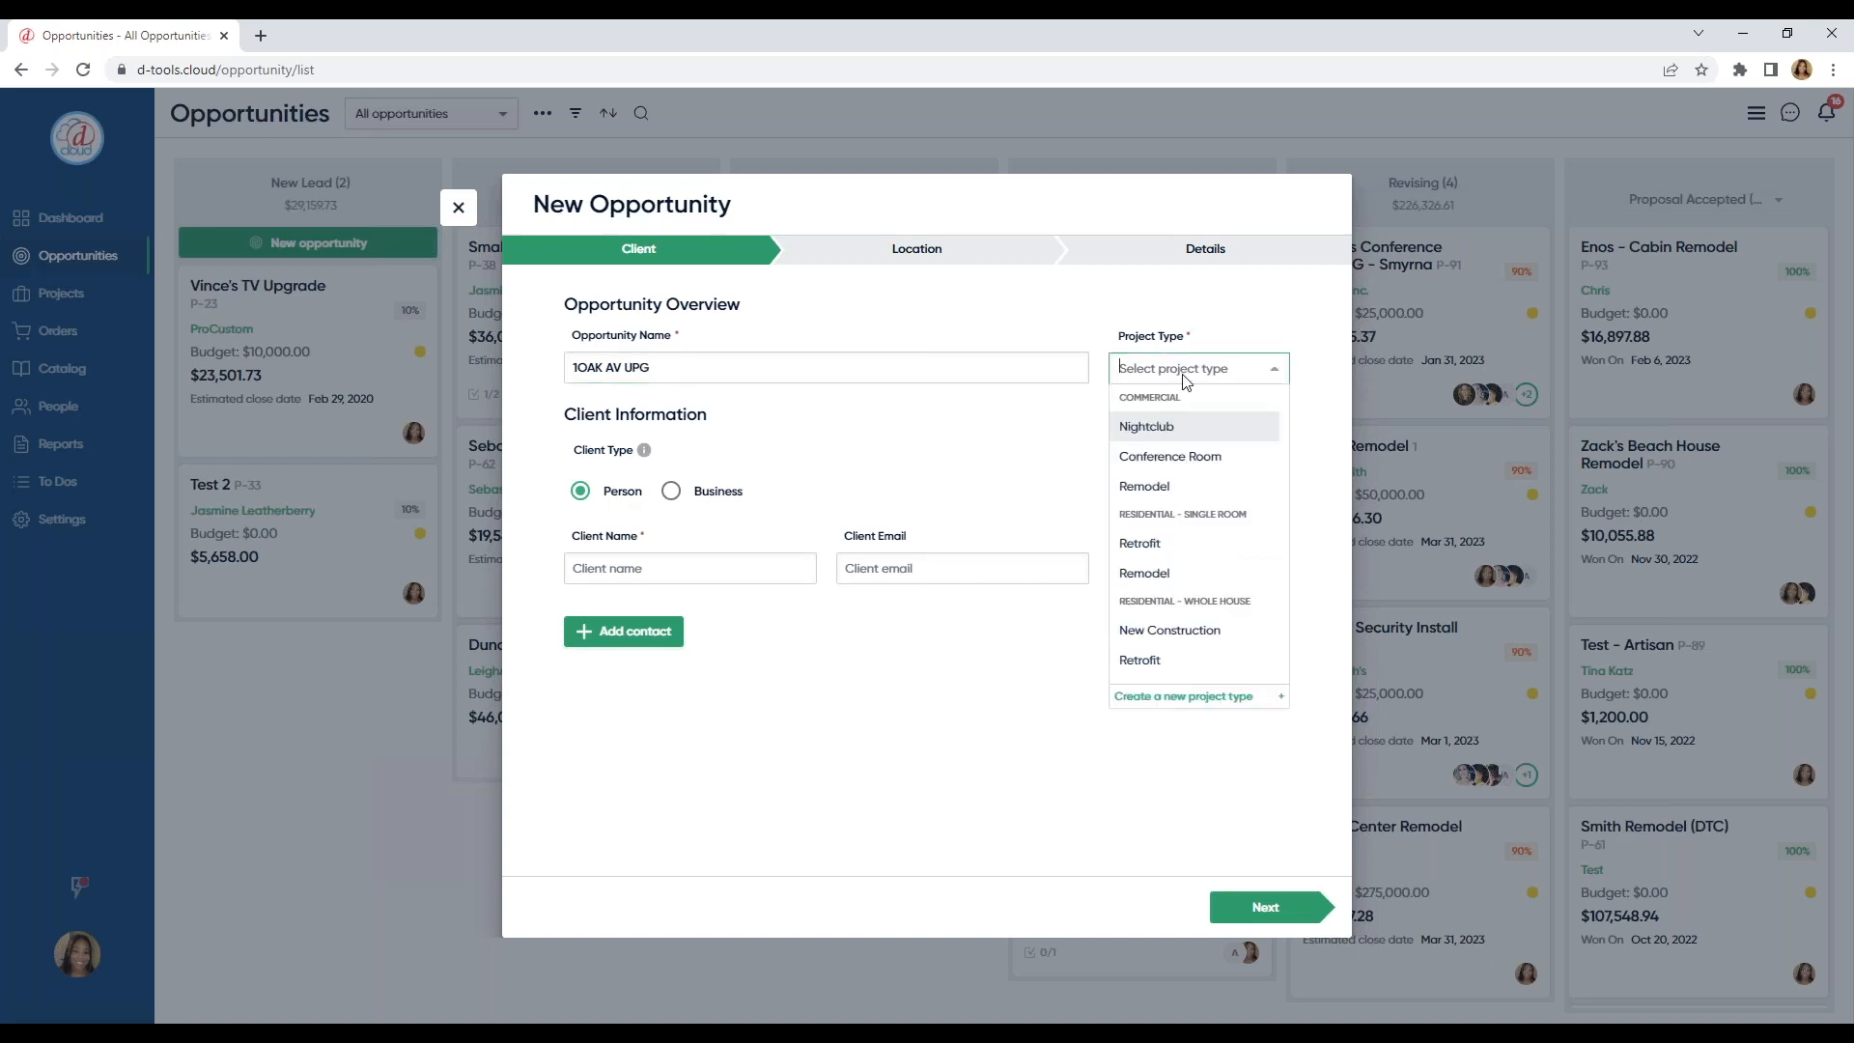
left_click(1176, 429)
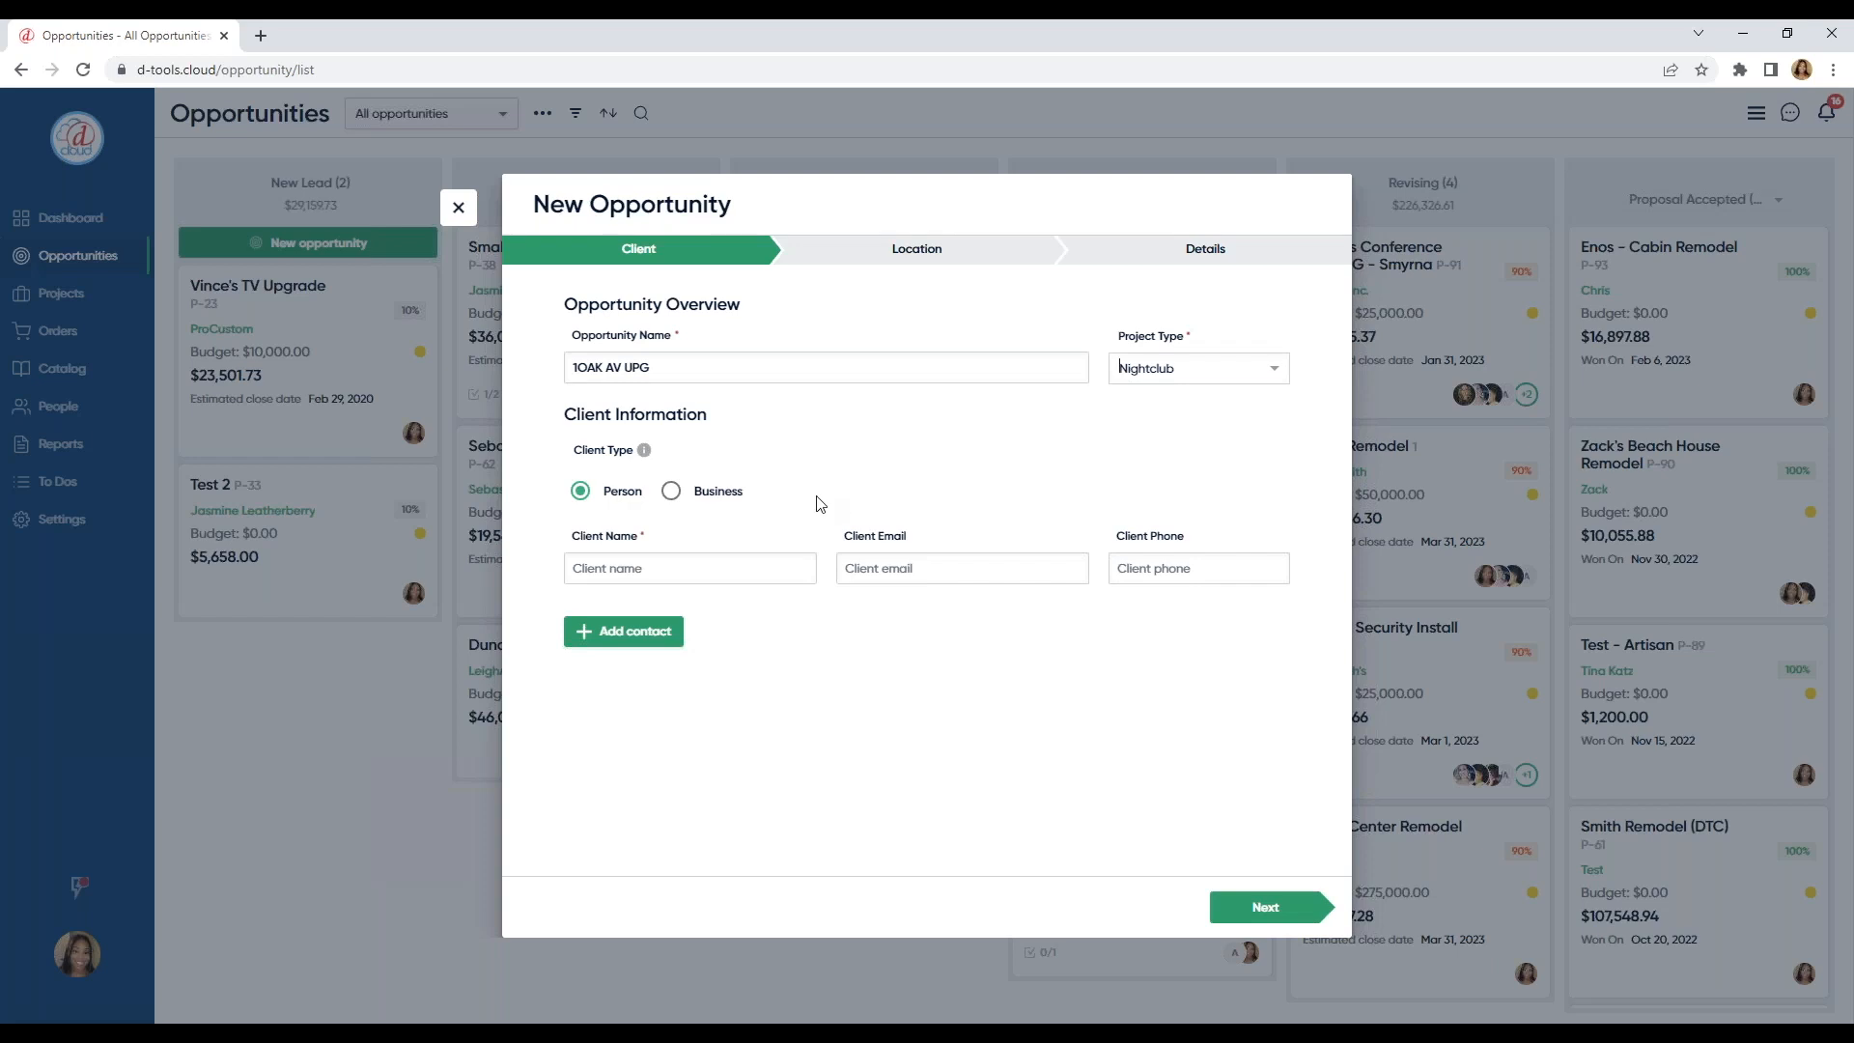
Step: Set the client type to Business and choose the existing client 1OAK Nightclub
left_click(671, 492)
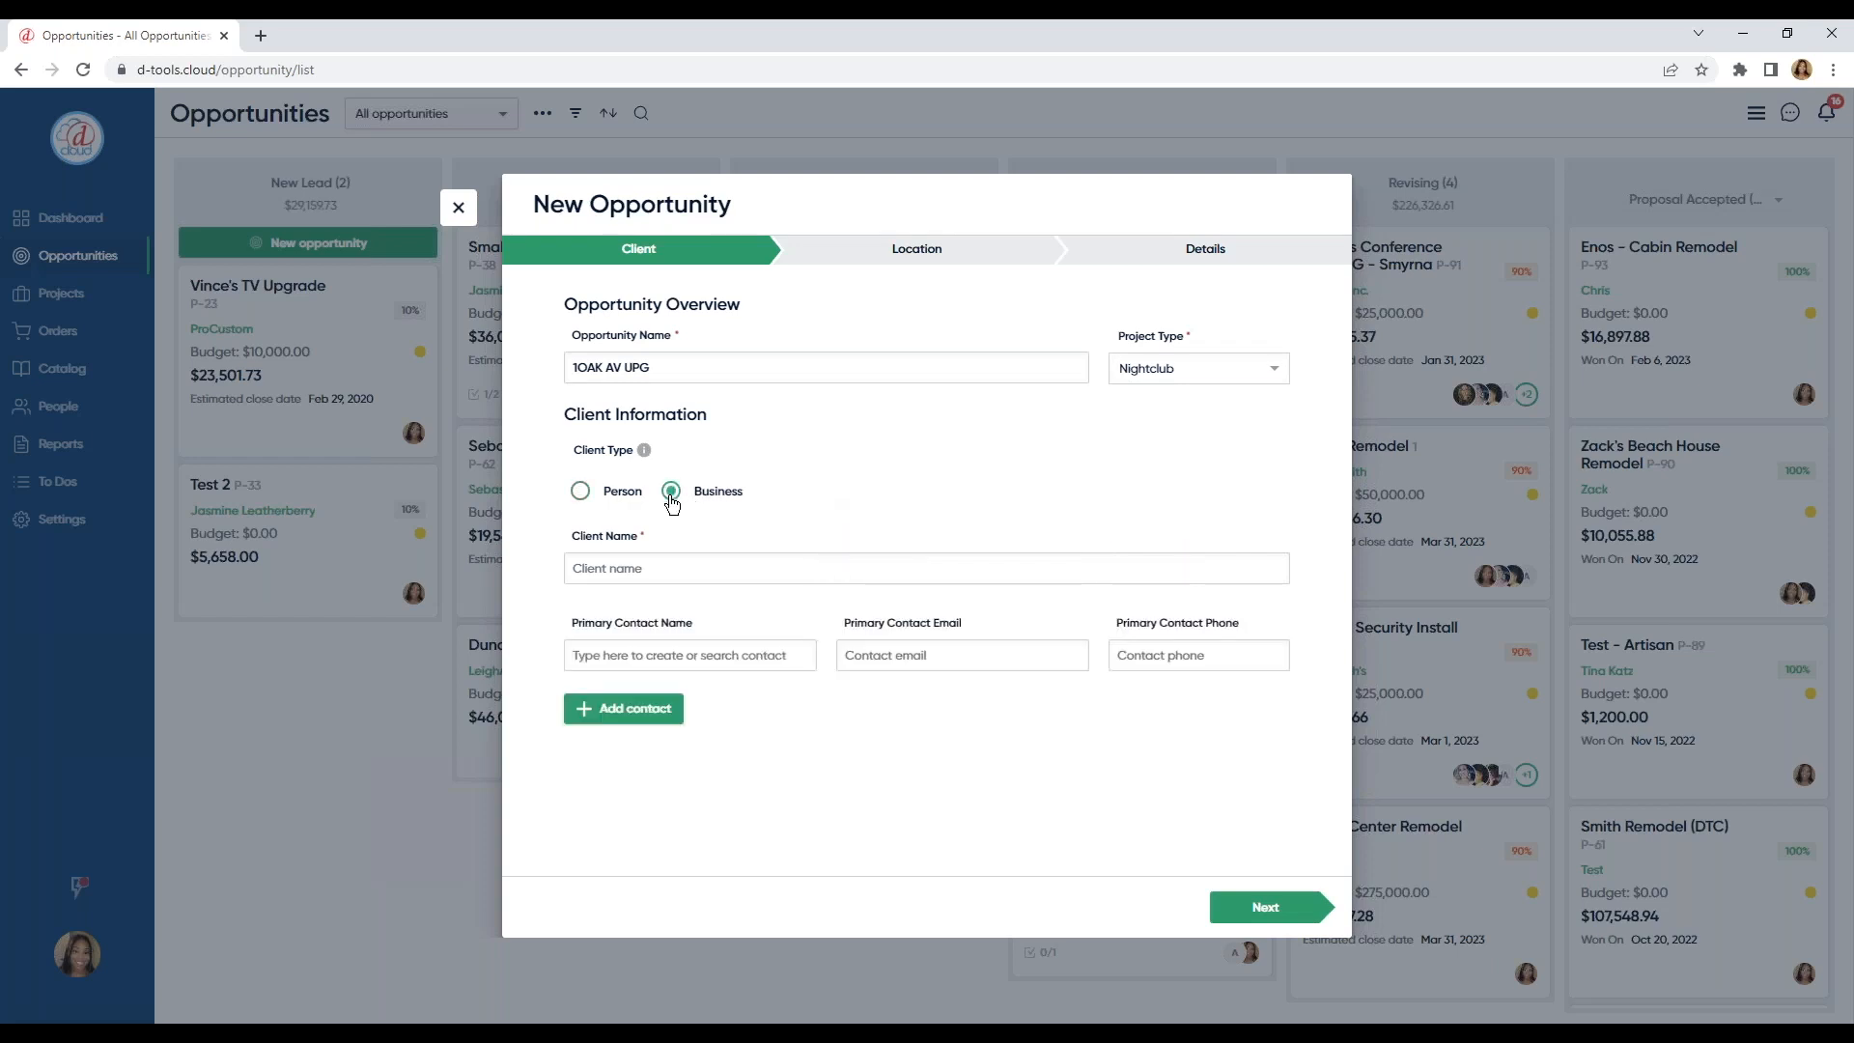
left_click(681, 574)
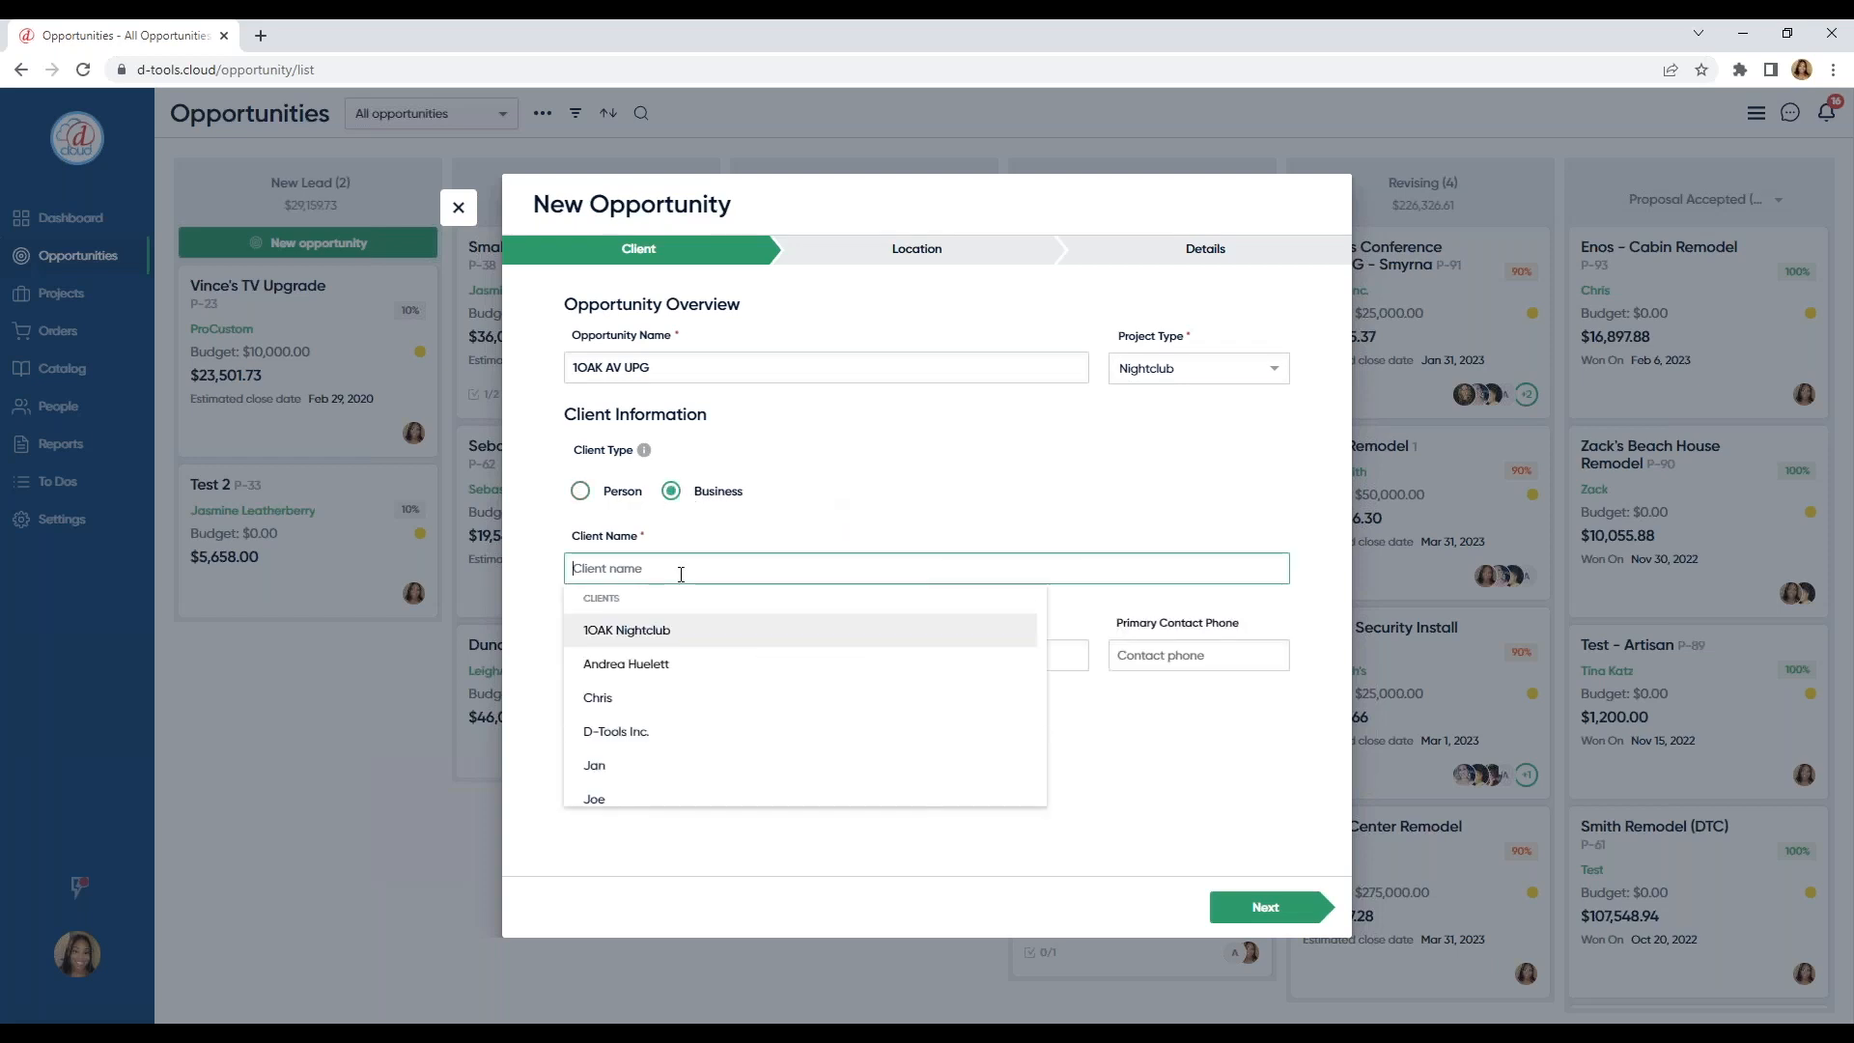
left_click(678, 631)
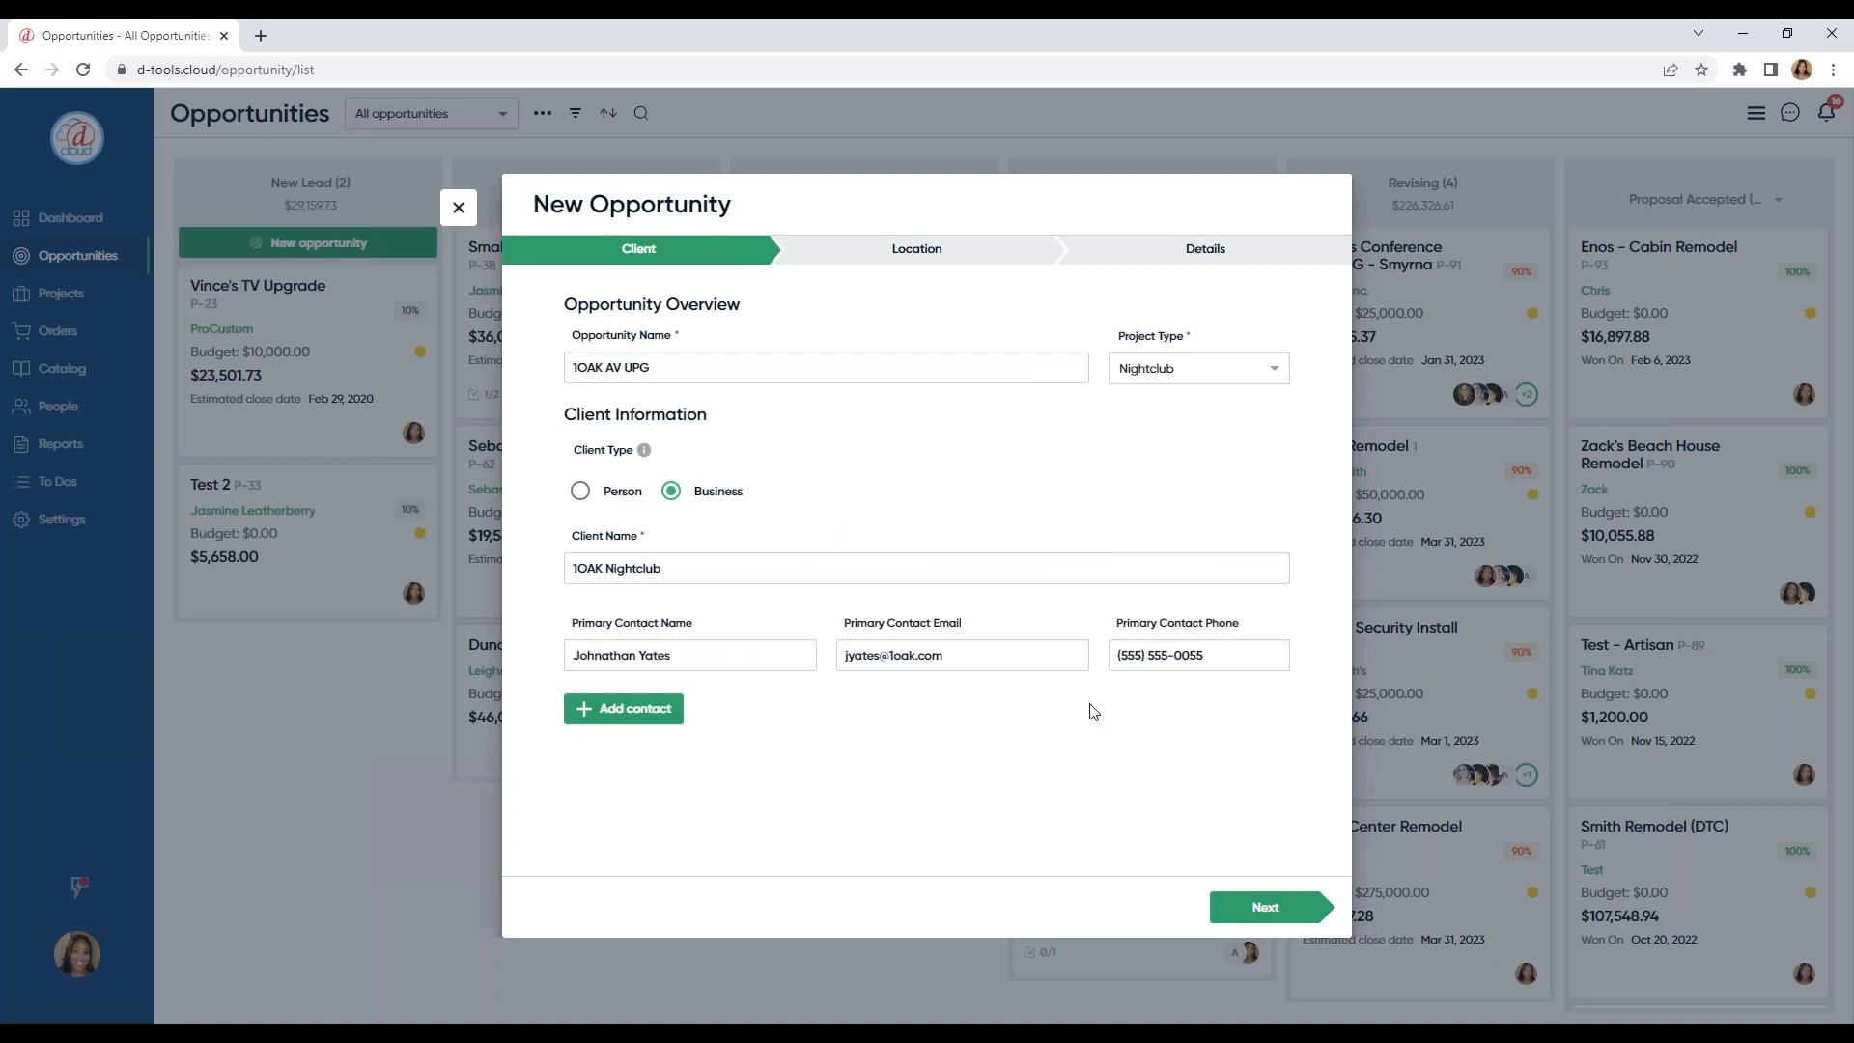
Step: Accept the client's prefilled site and billing addresses, set the fulfillment location to Vegas, and create the opportunity
left_click(1264, 910)
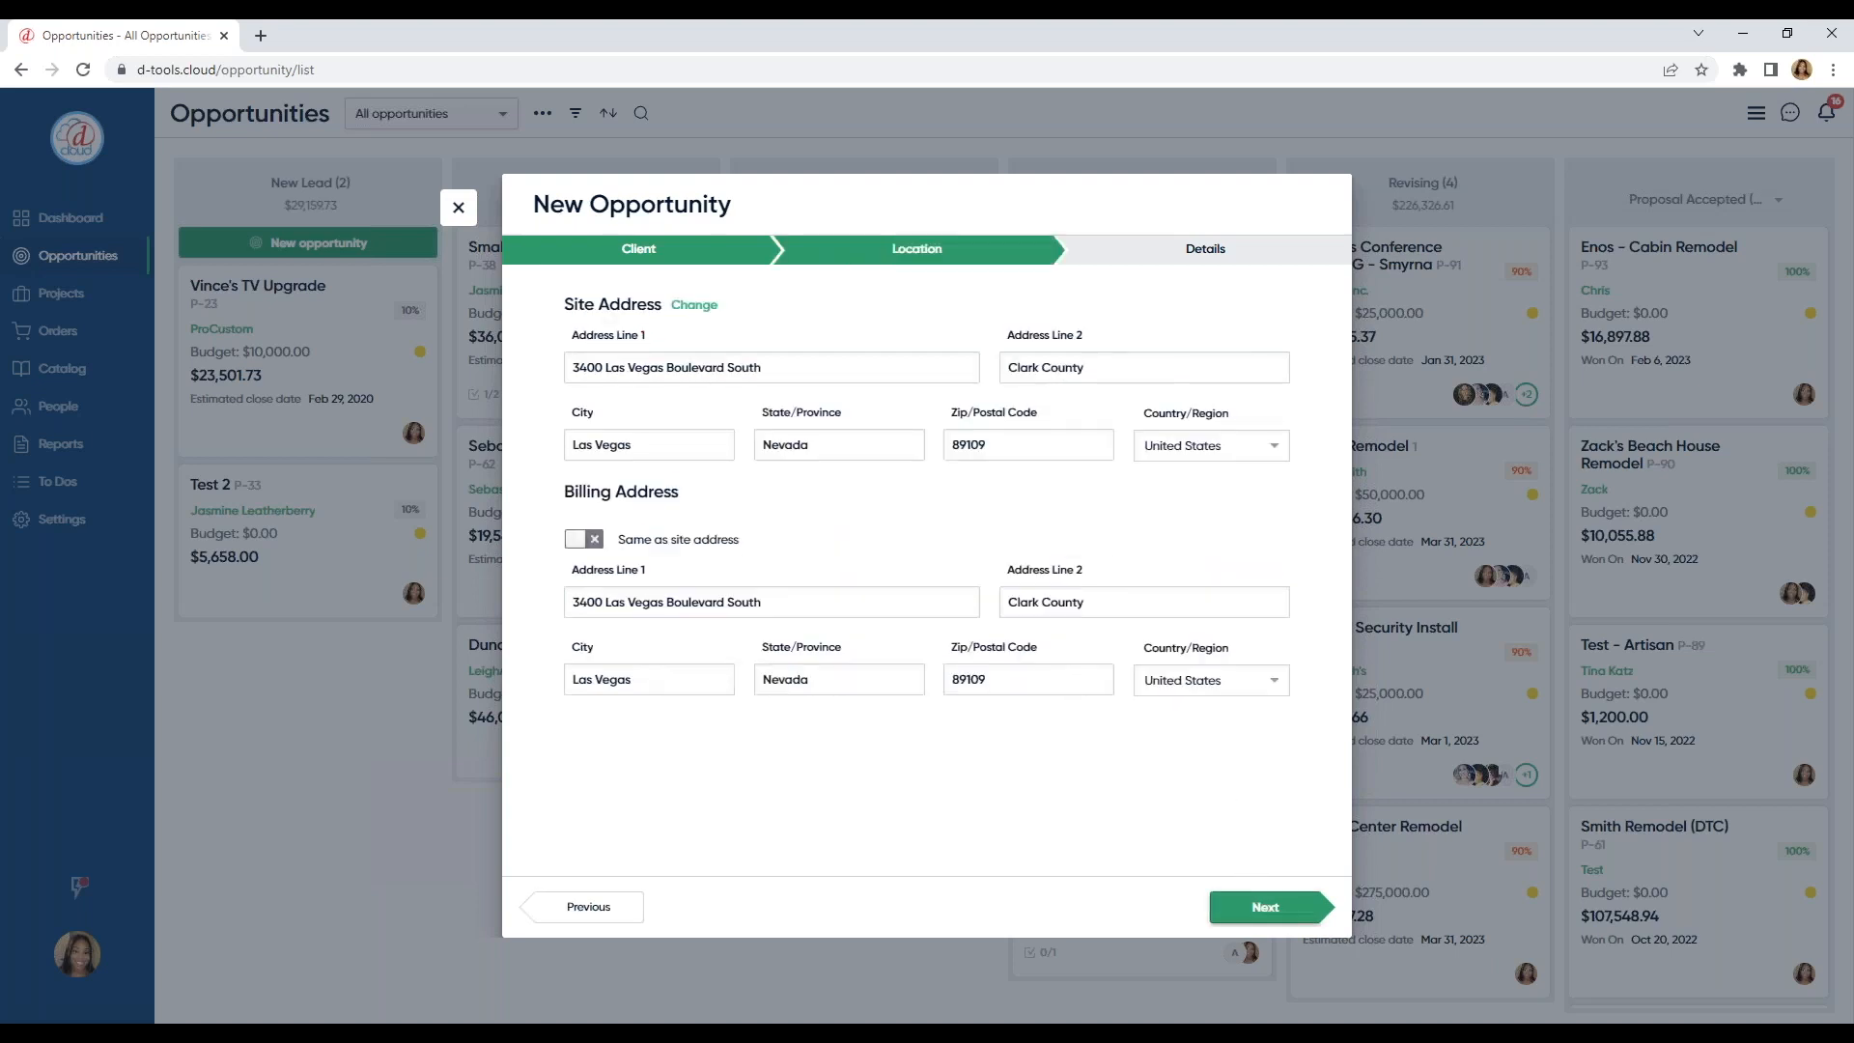
left_click(1251, 907)
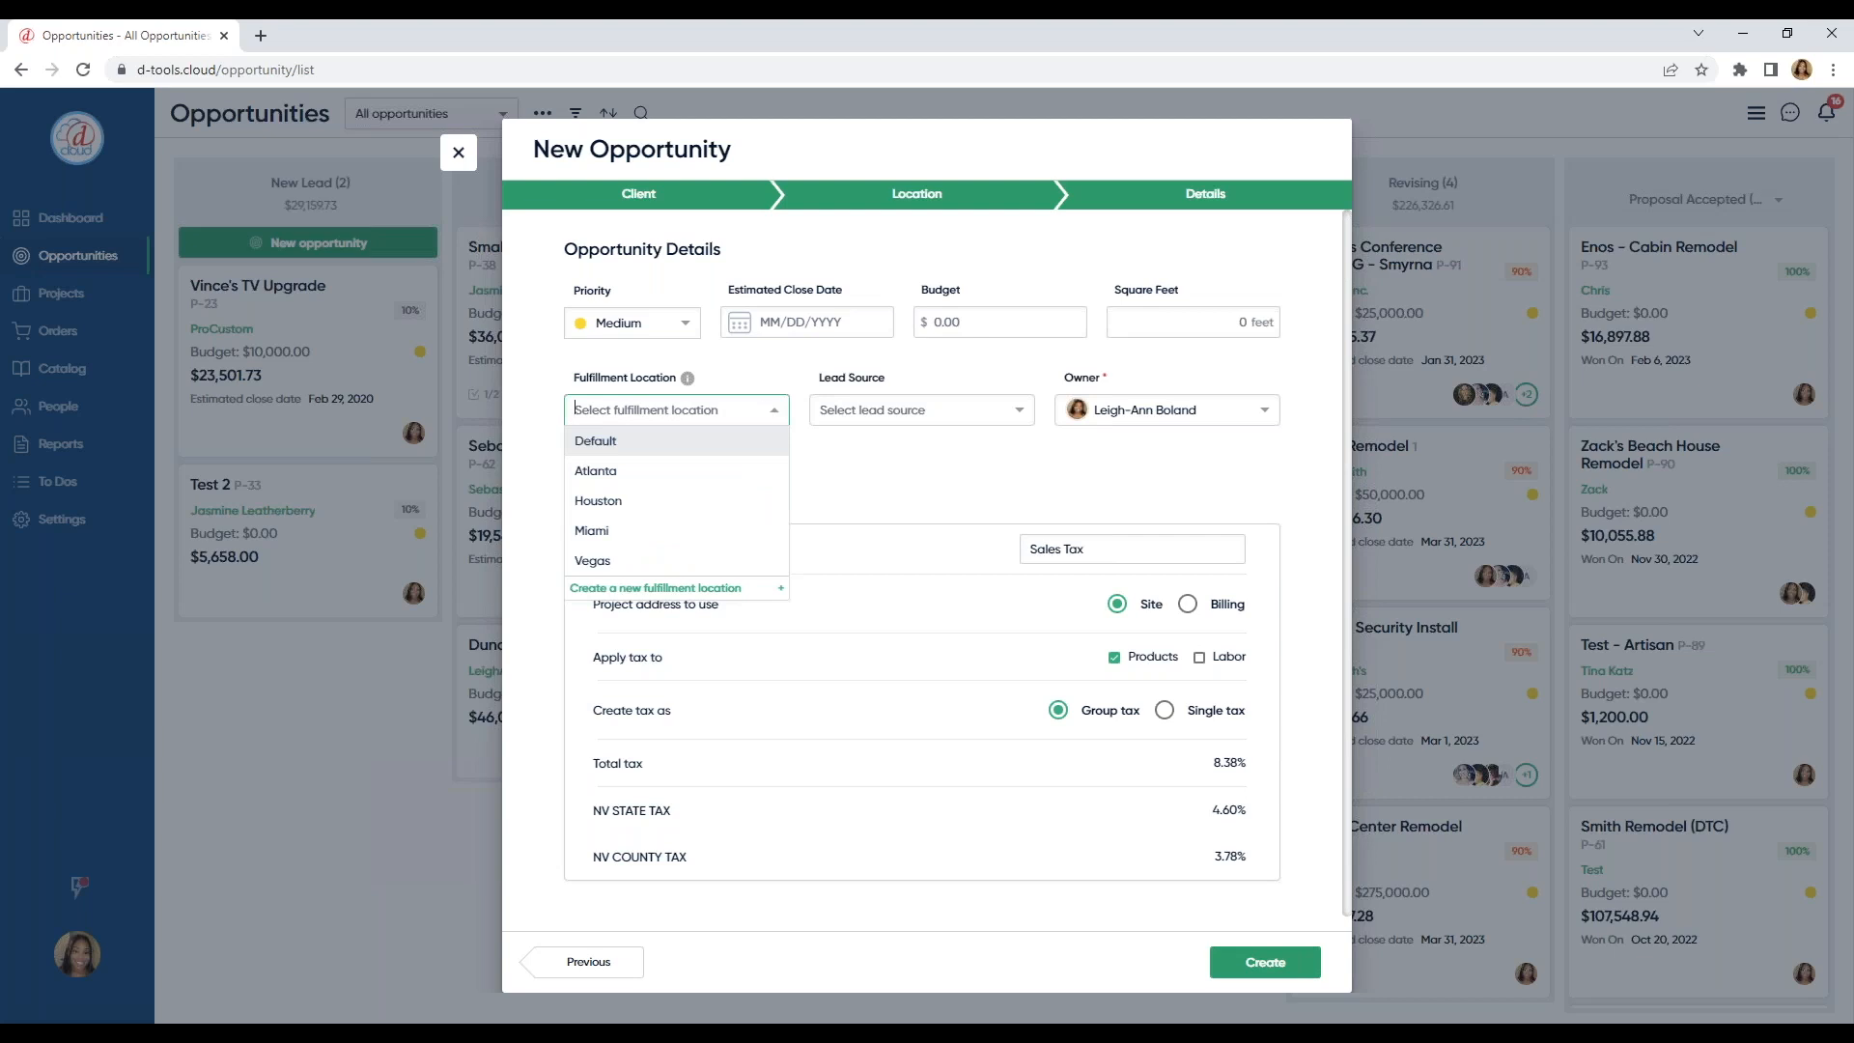
left_click(704, 561)
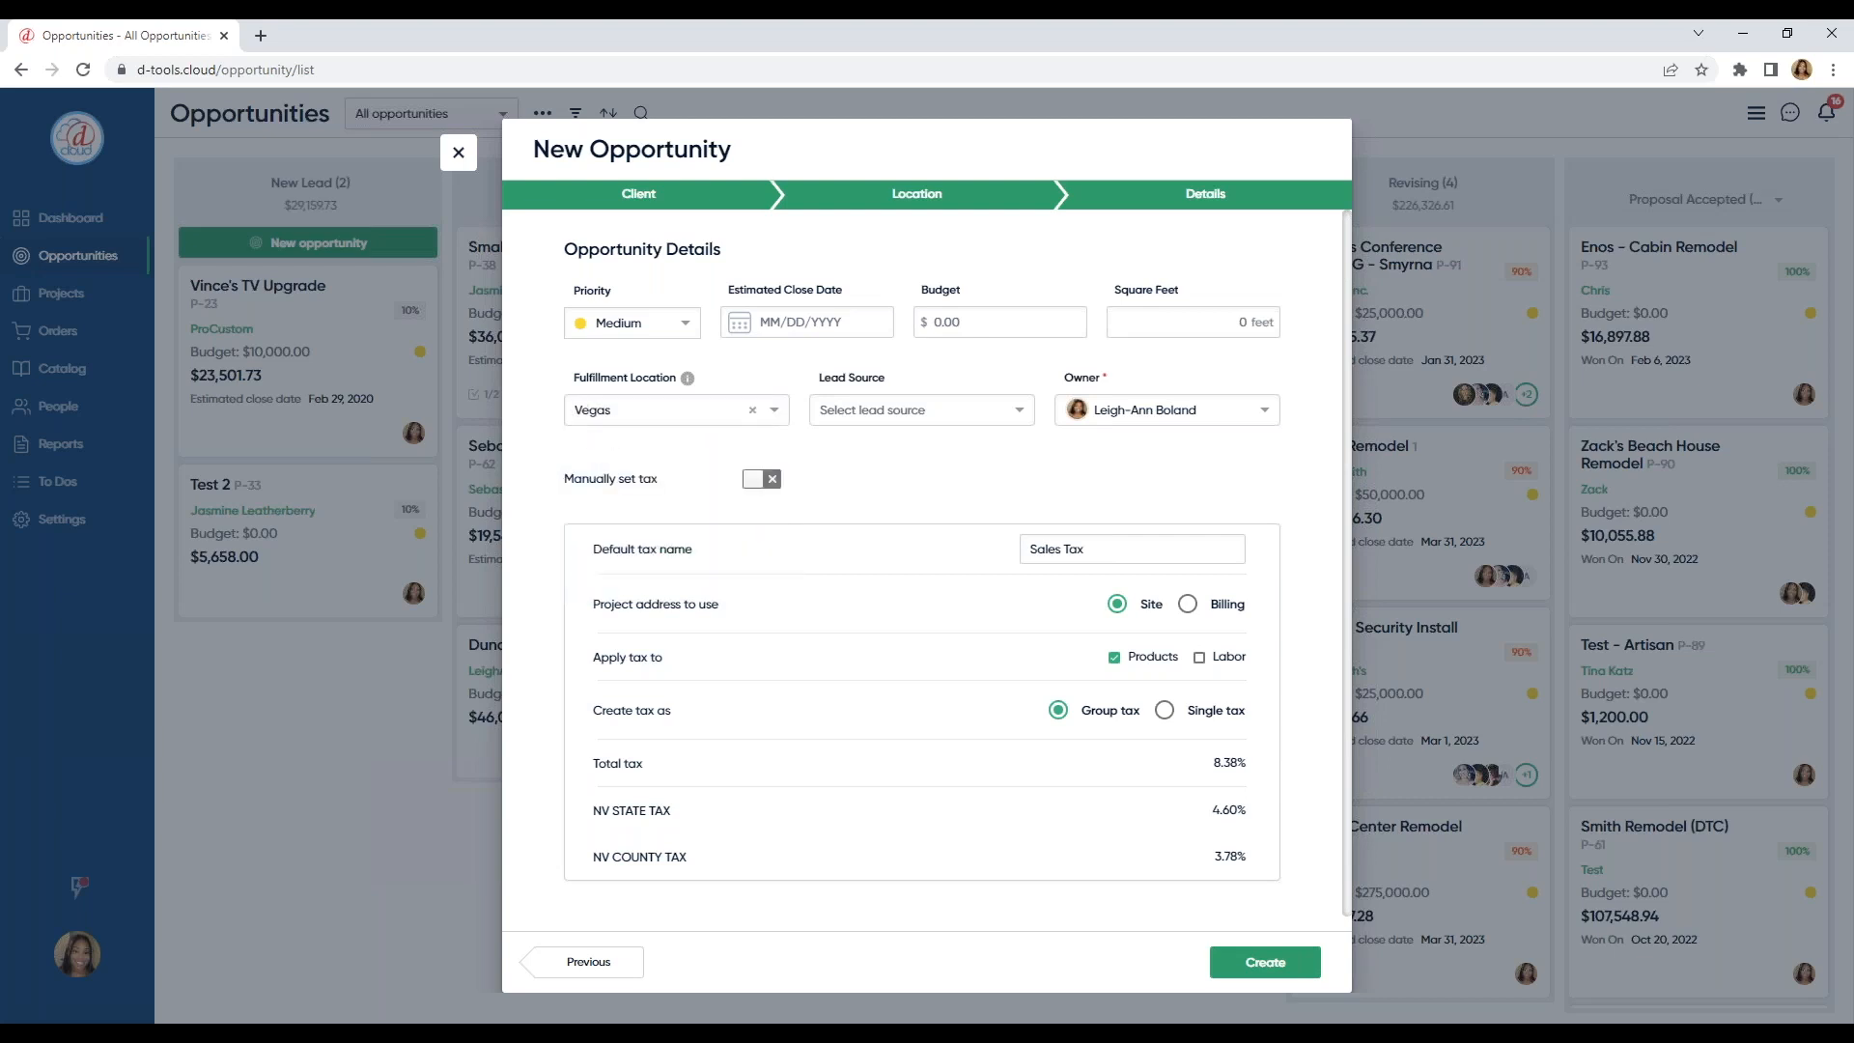
left_click(1257, 962)
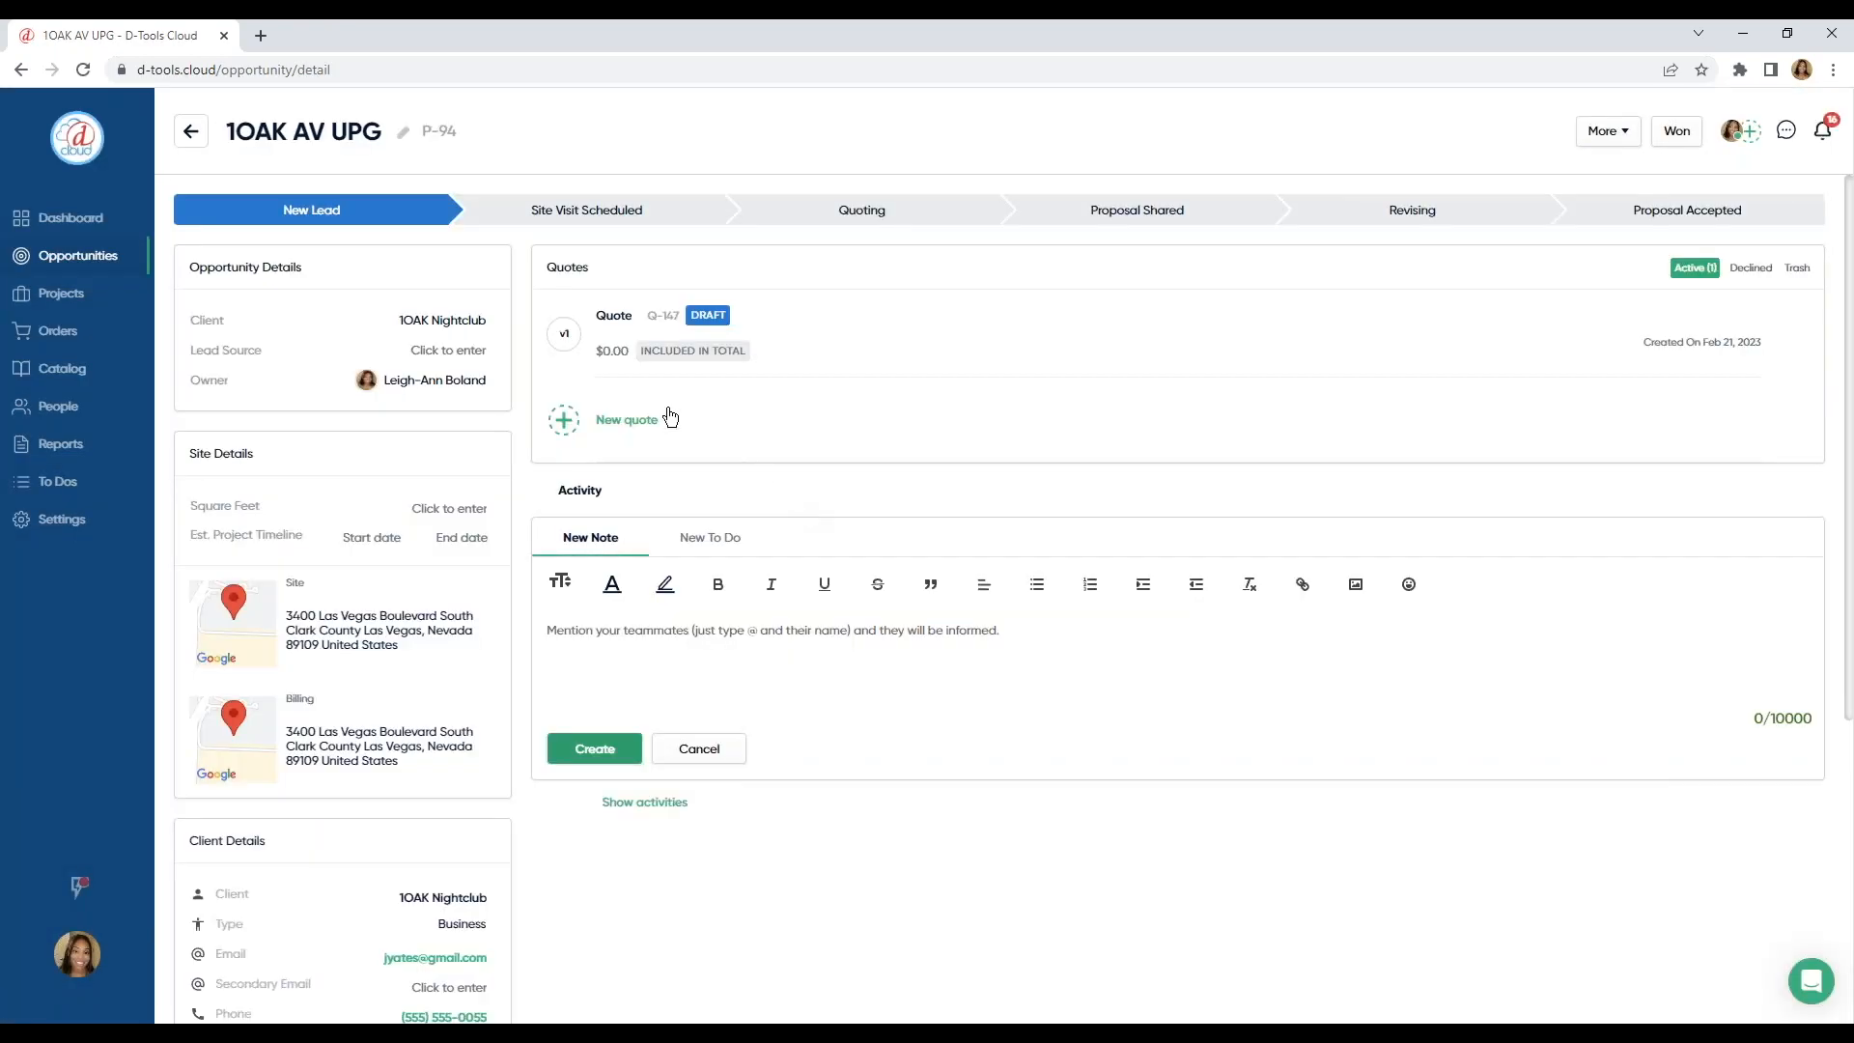
Step: Open the opportunity's draft quote and expand the adjustment breakdown in its pricing summary
left_click(619, 318)
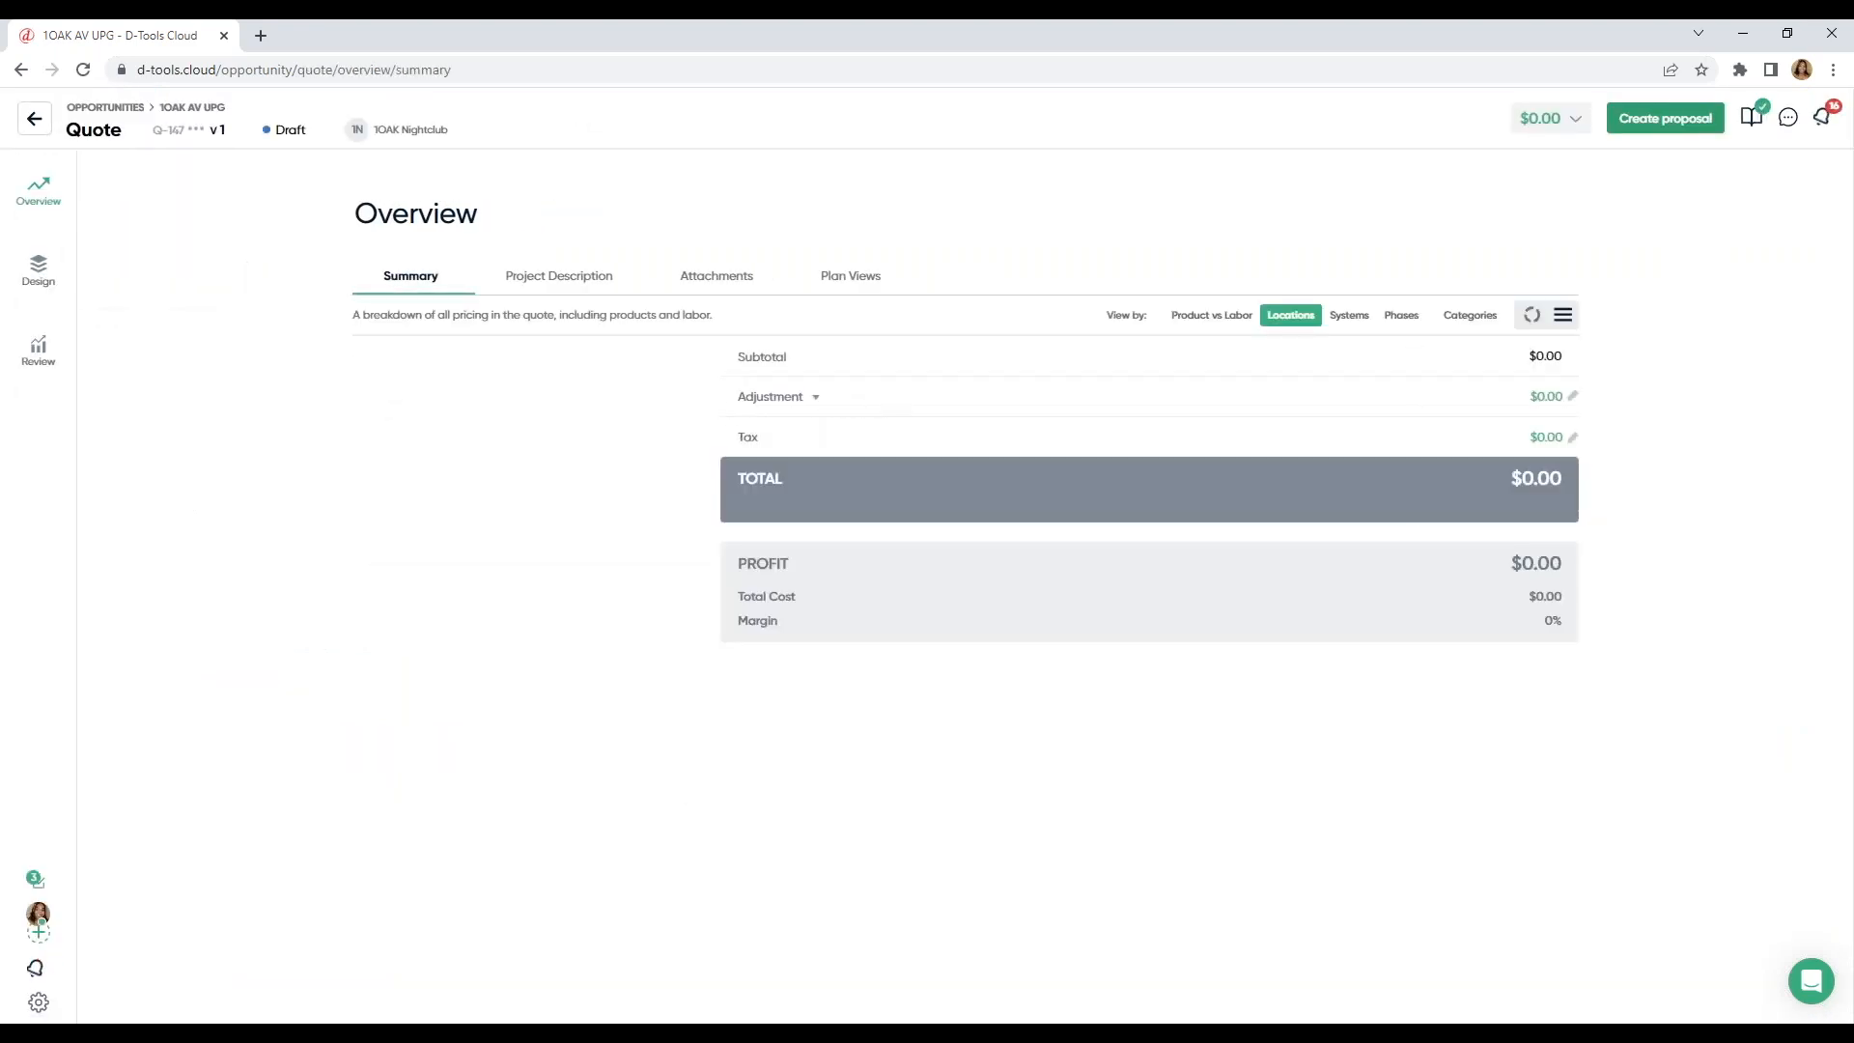
left_click(817, 398)
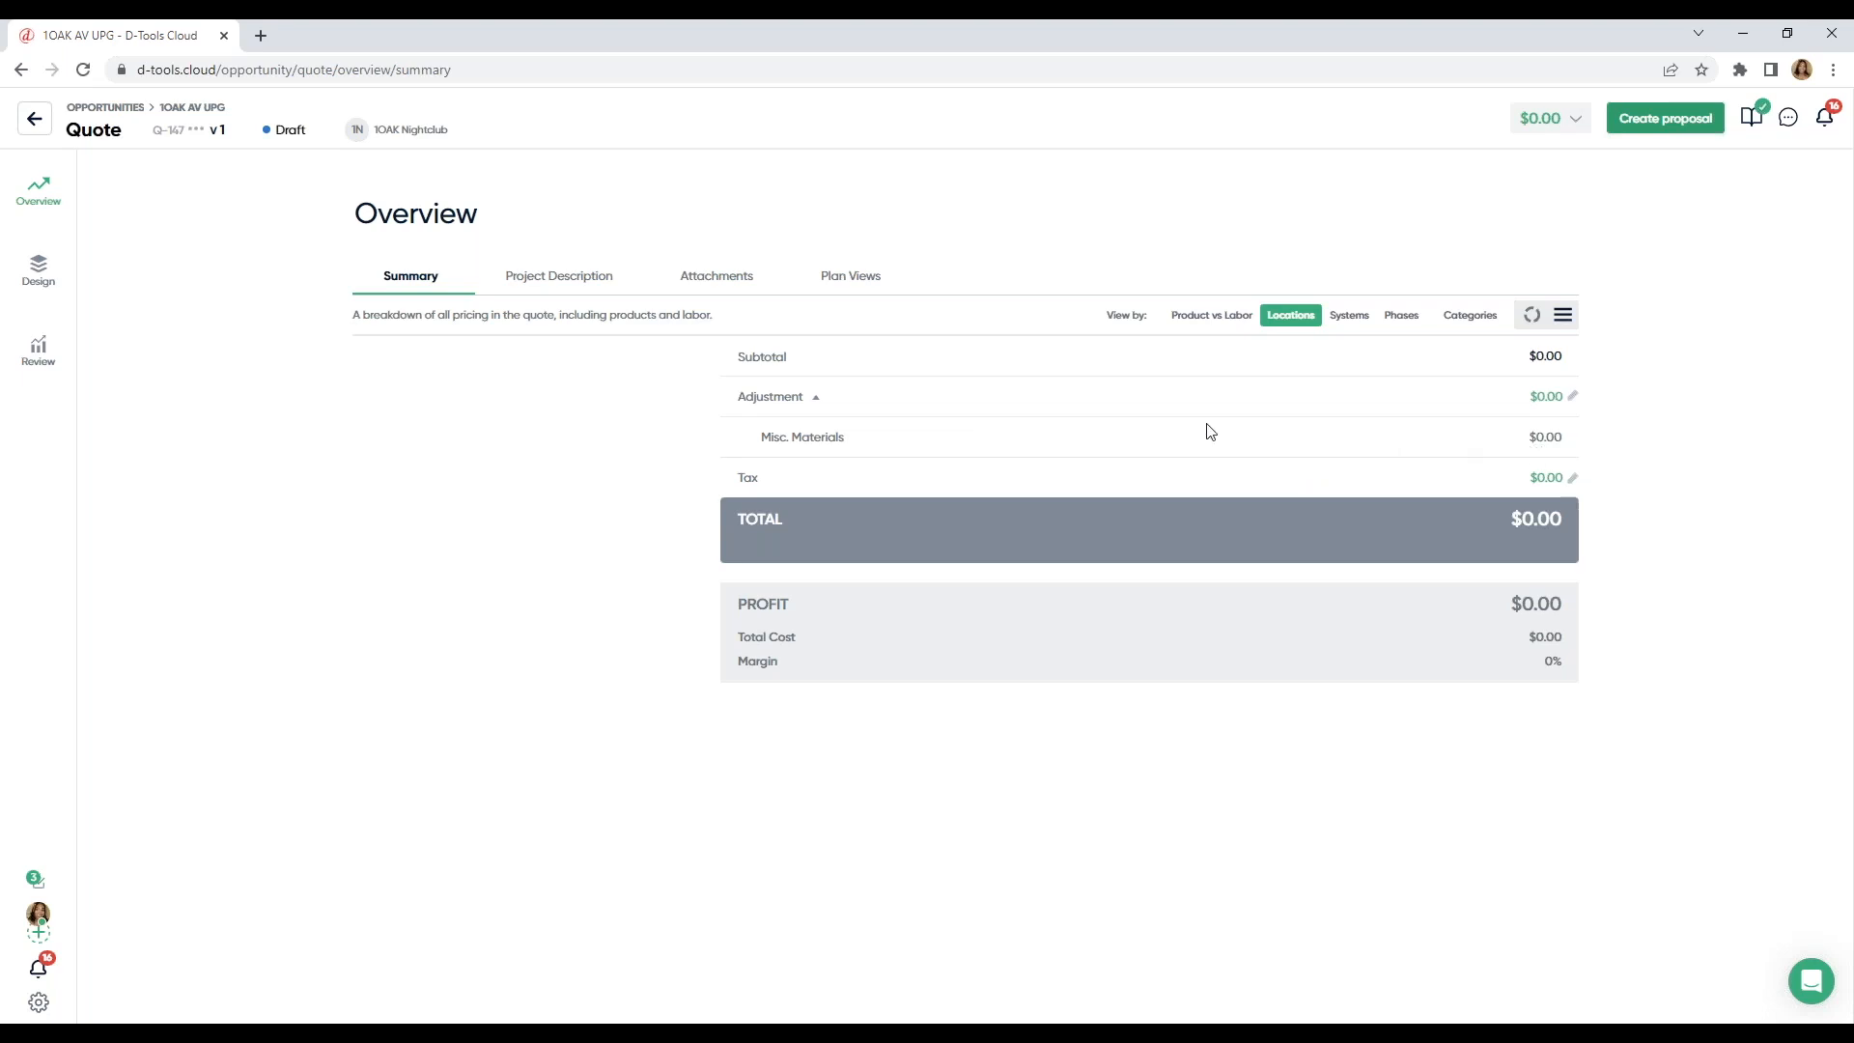
Step: In the quote's design view, search items for VPL and add the Sony VPLVW385ES projector to Room One
left_click(48, 281)
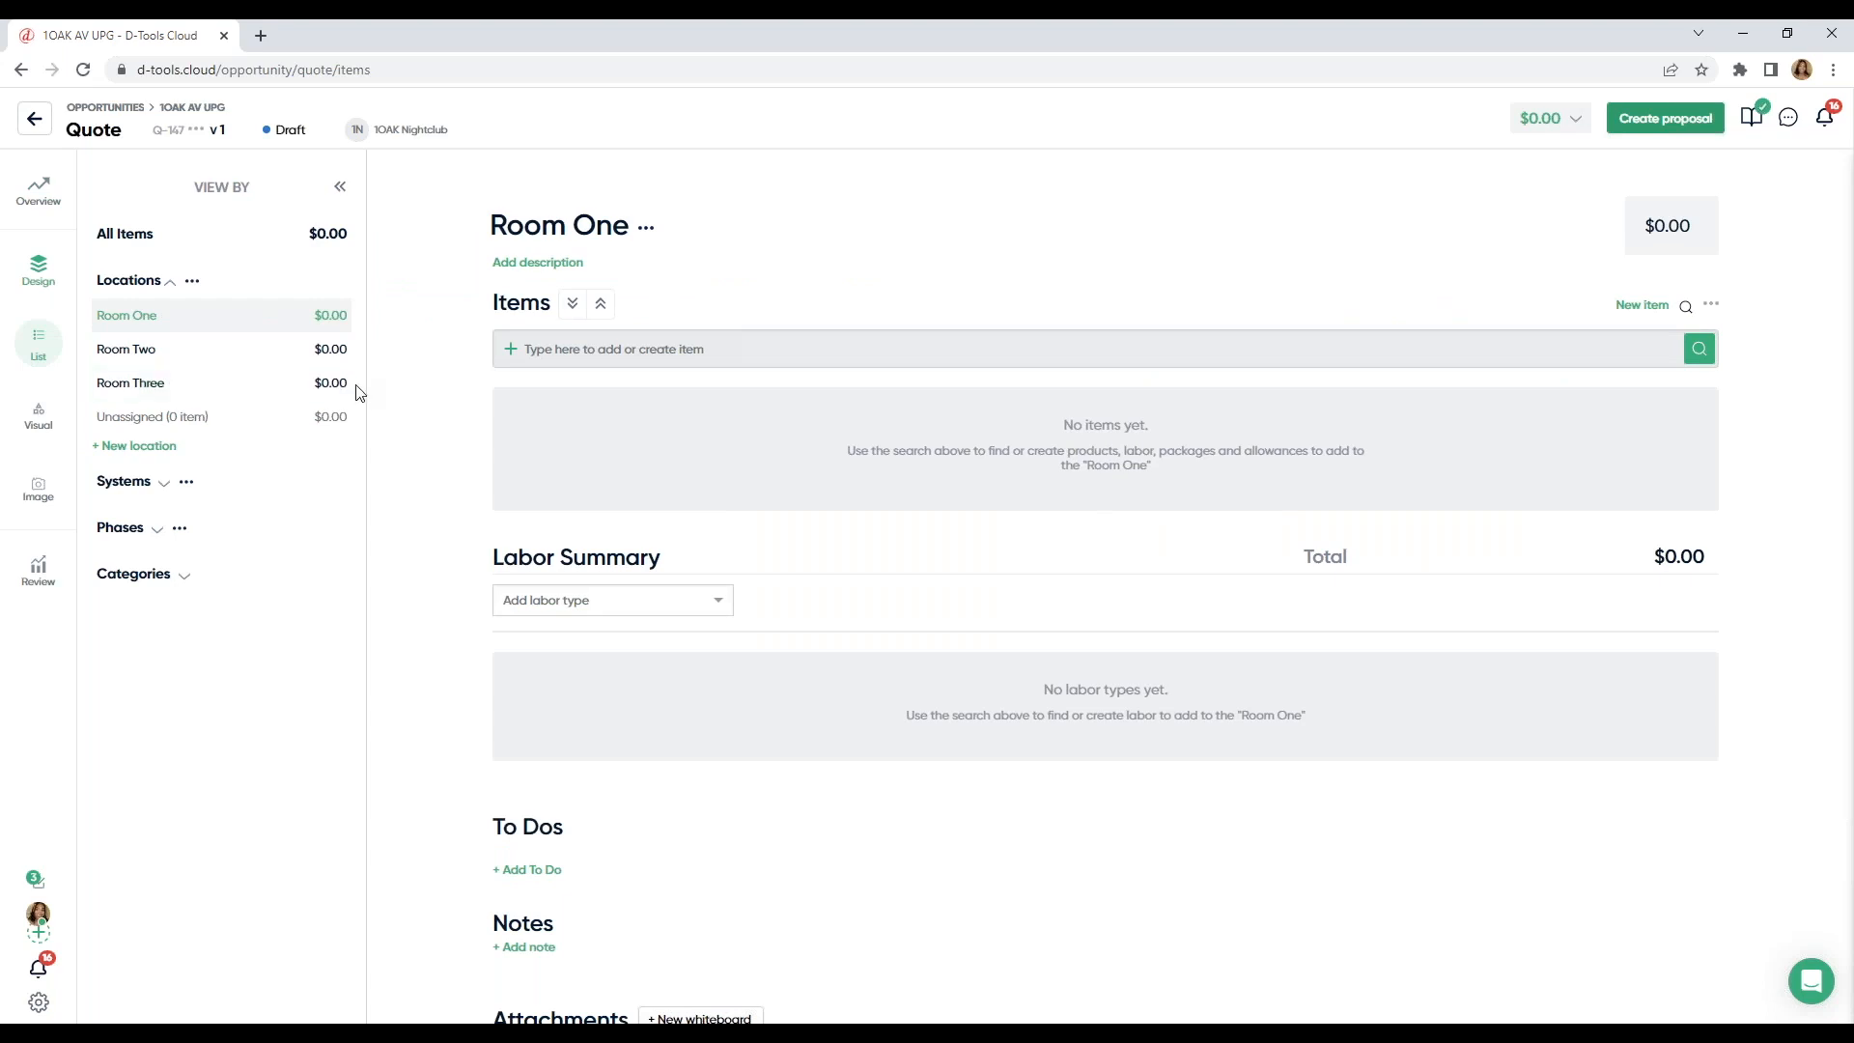
left_click(705, 351)
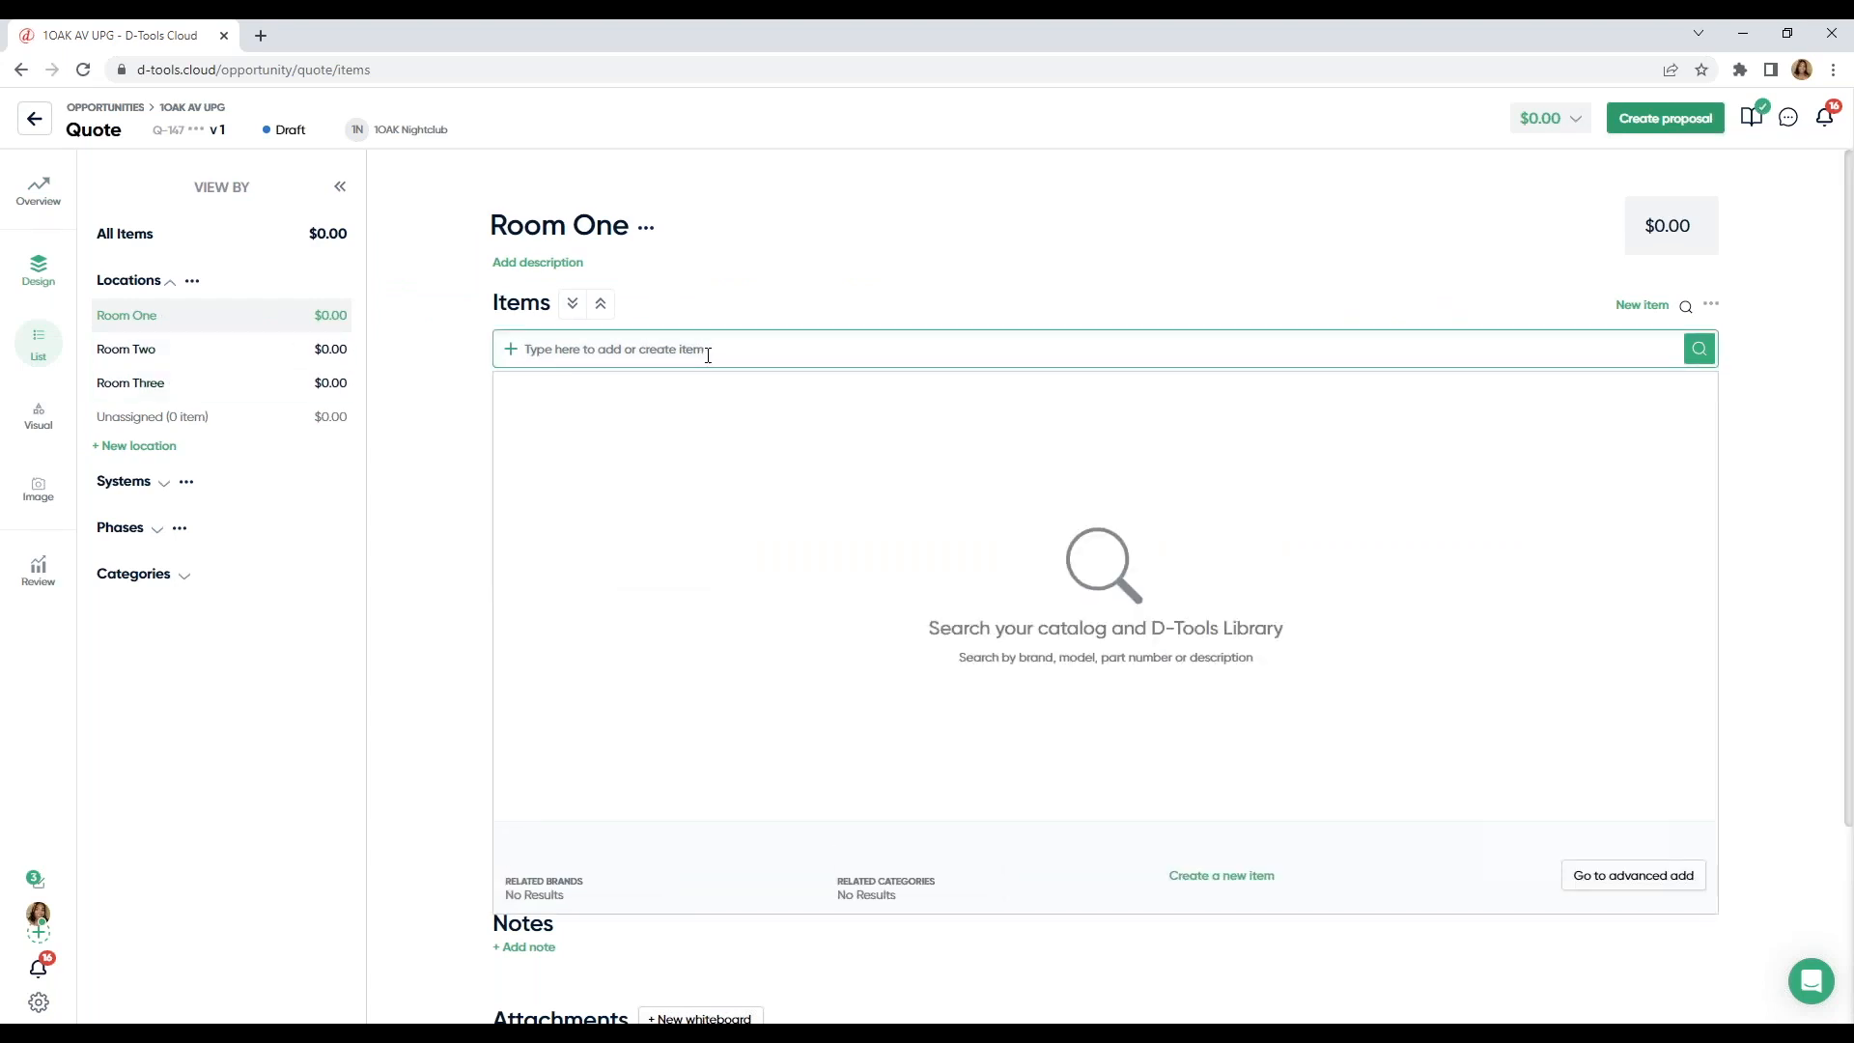
type("VPL")
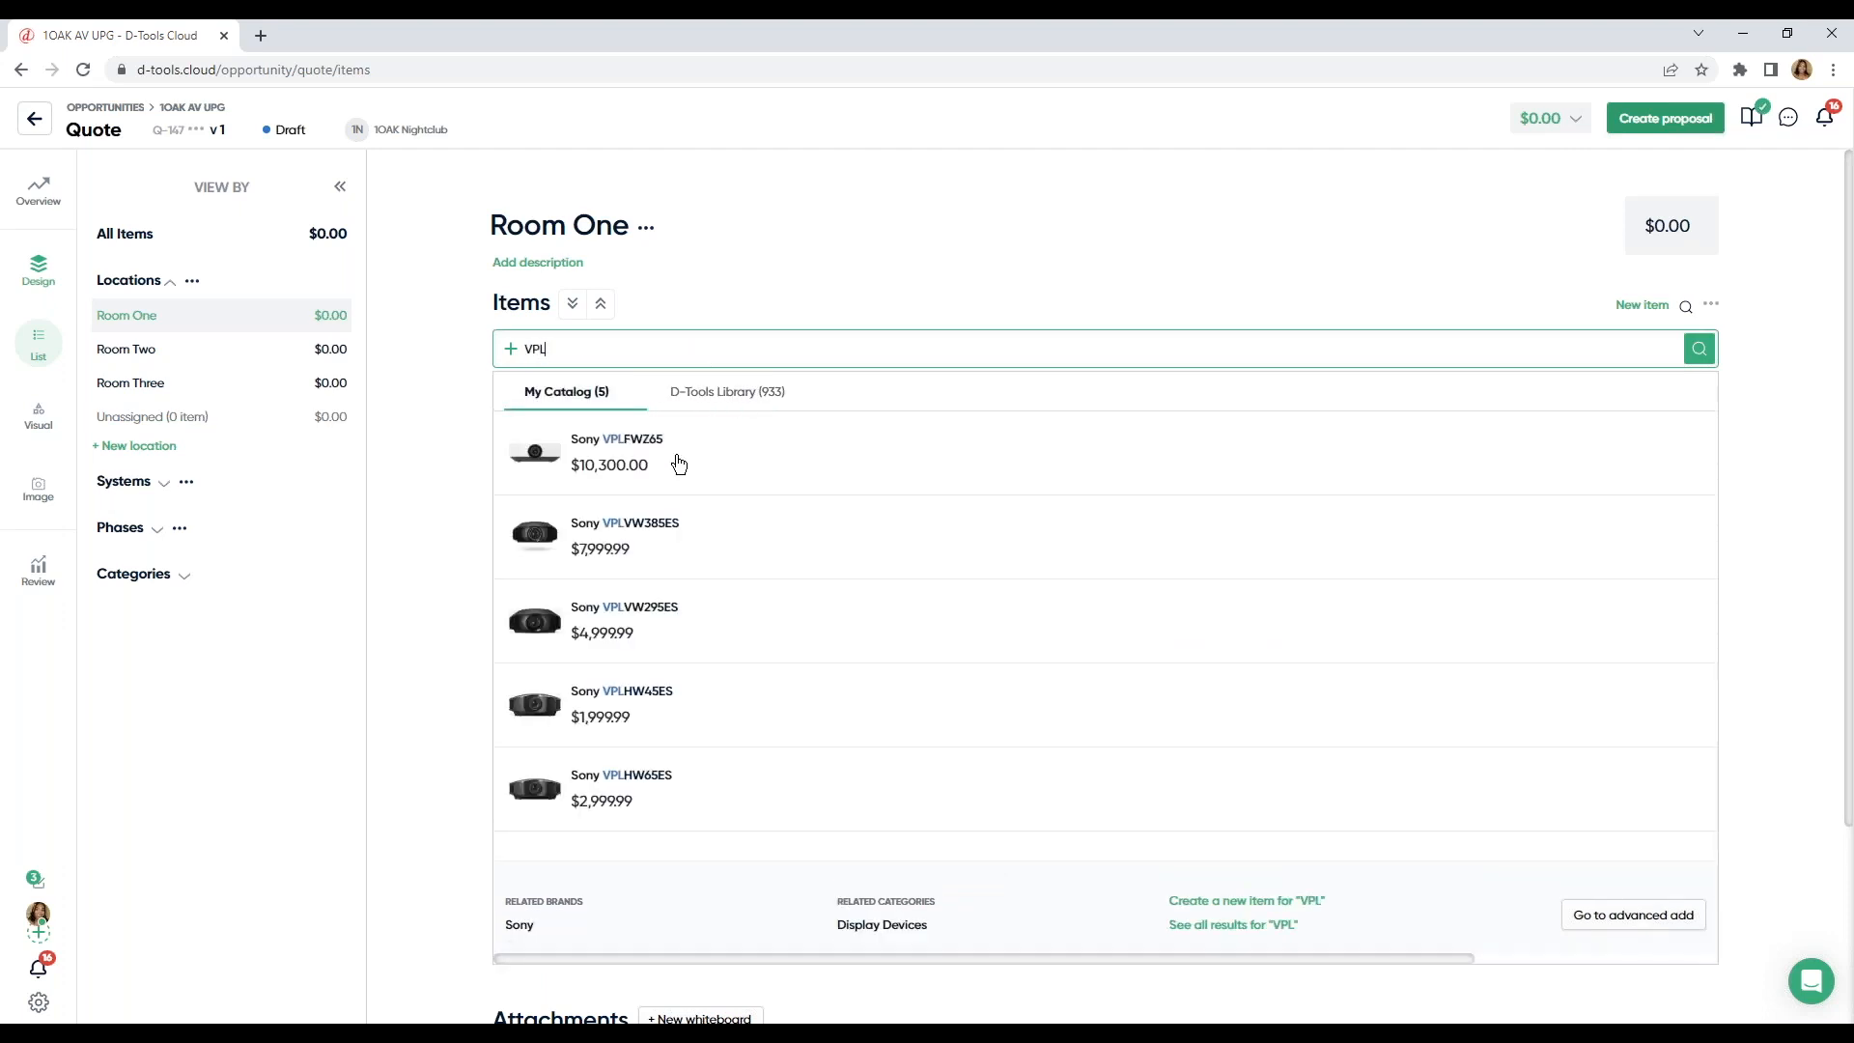
left_click(764, 540)
left_click(1593, 839)
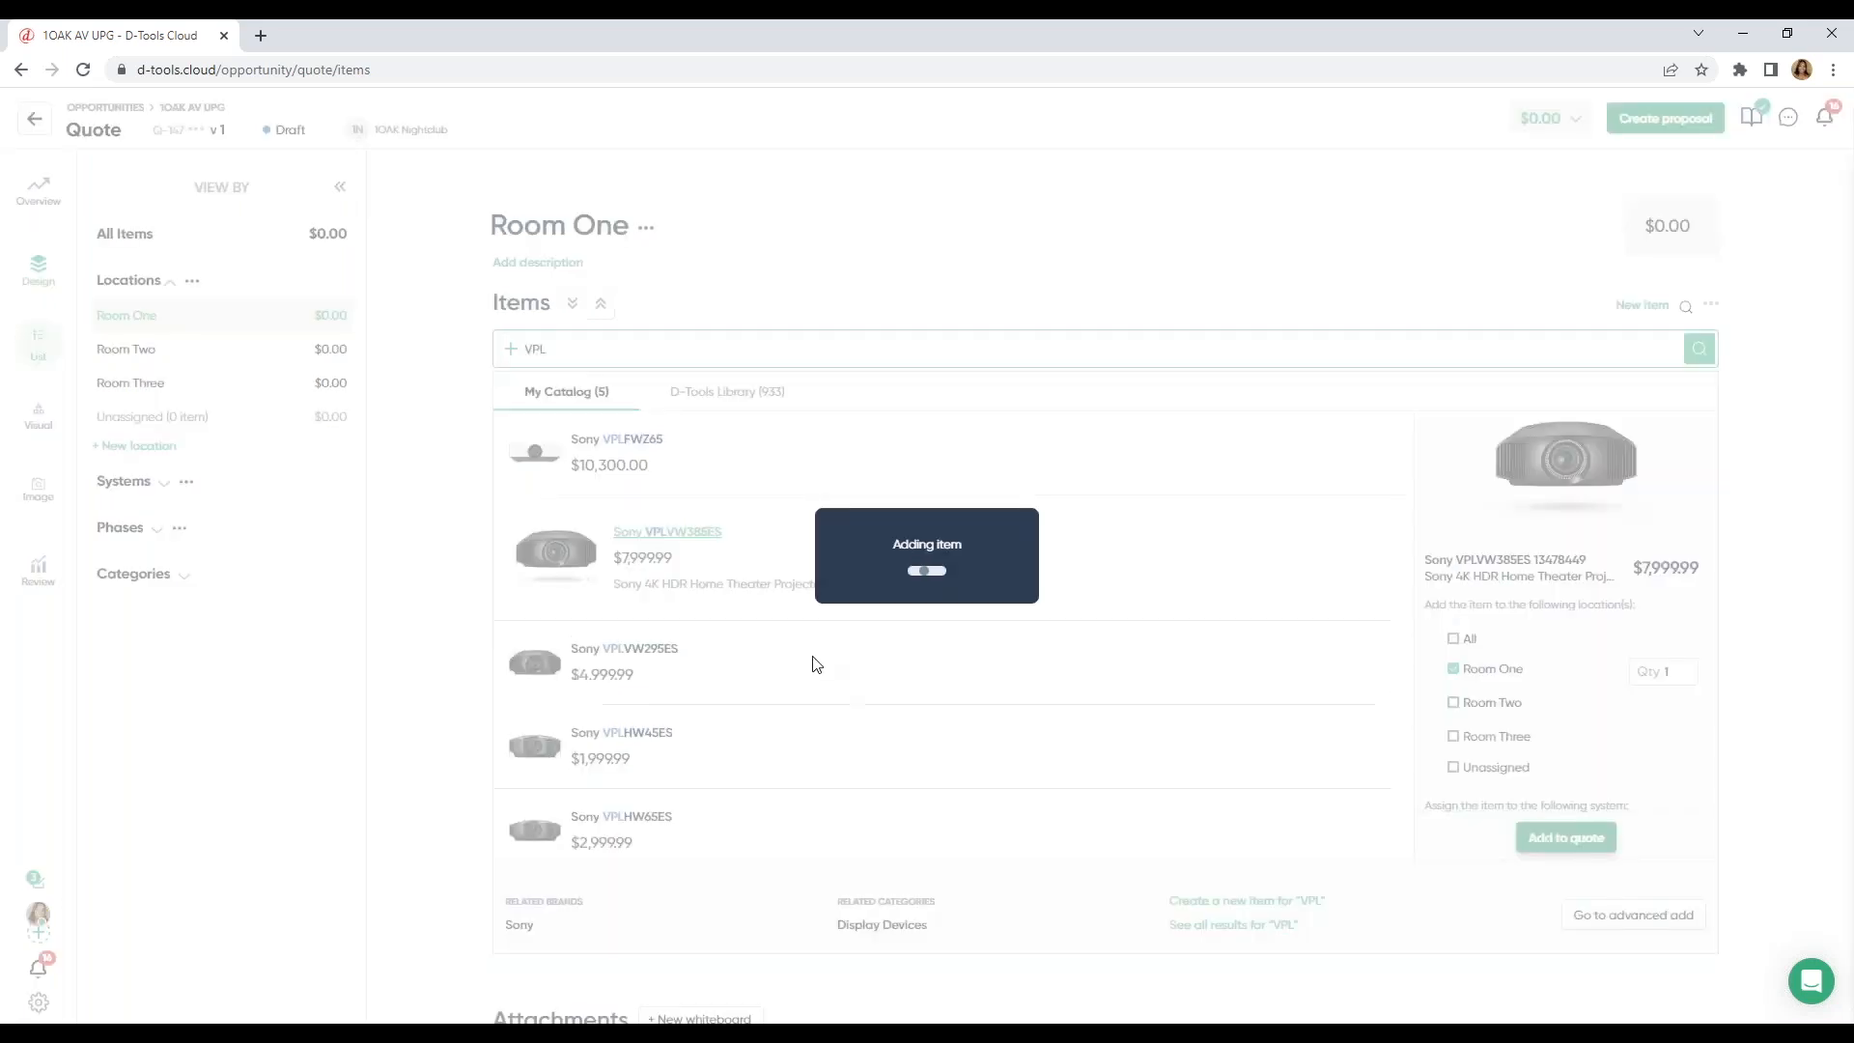
Step: Search items for TV and add the Samsung QN65QN90BAFXZA to Room One with its suggested SunBriteTV SB-WM-ART2-L-BL mount accessory
left_click(734, 355)
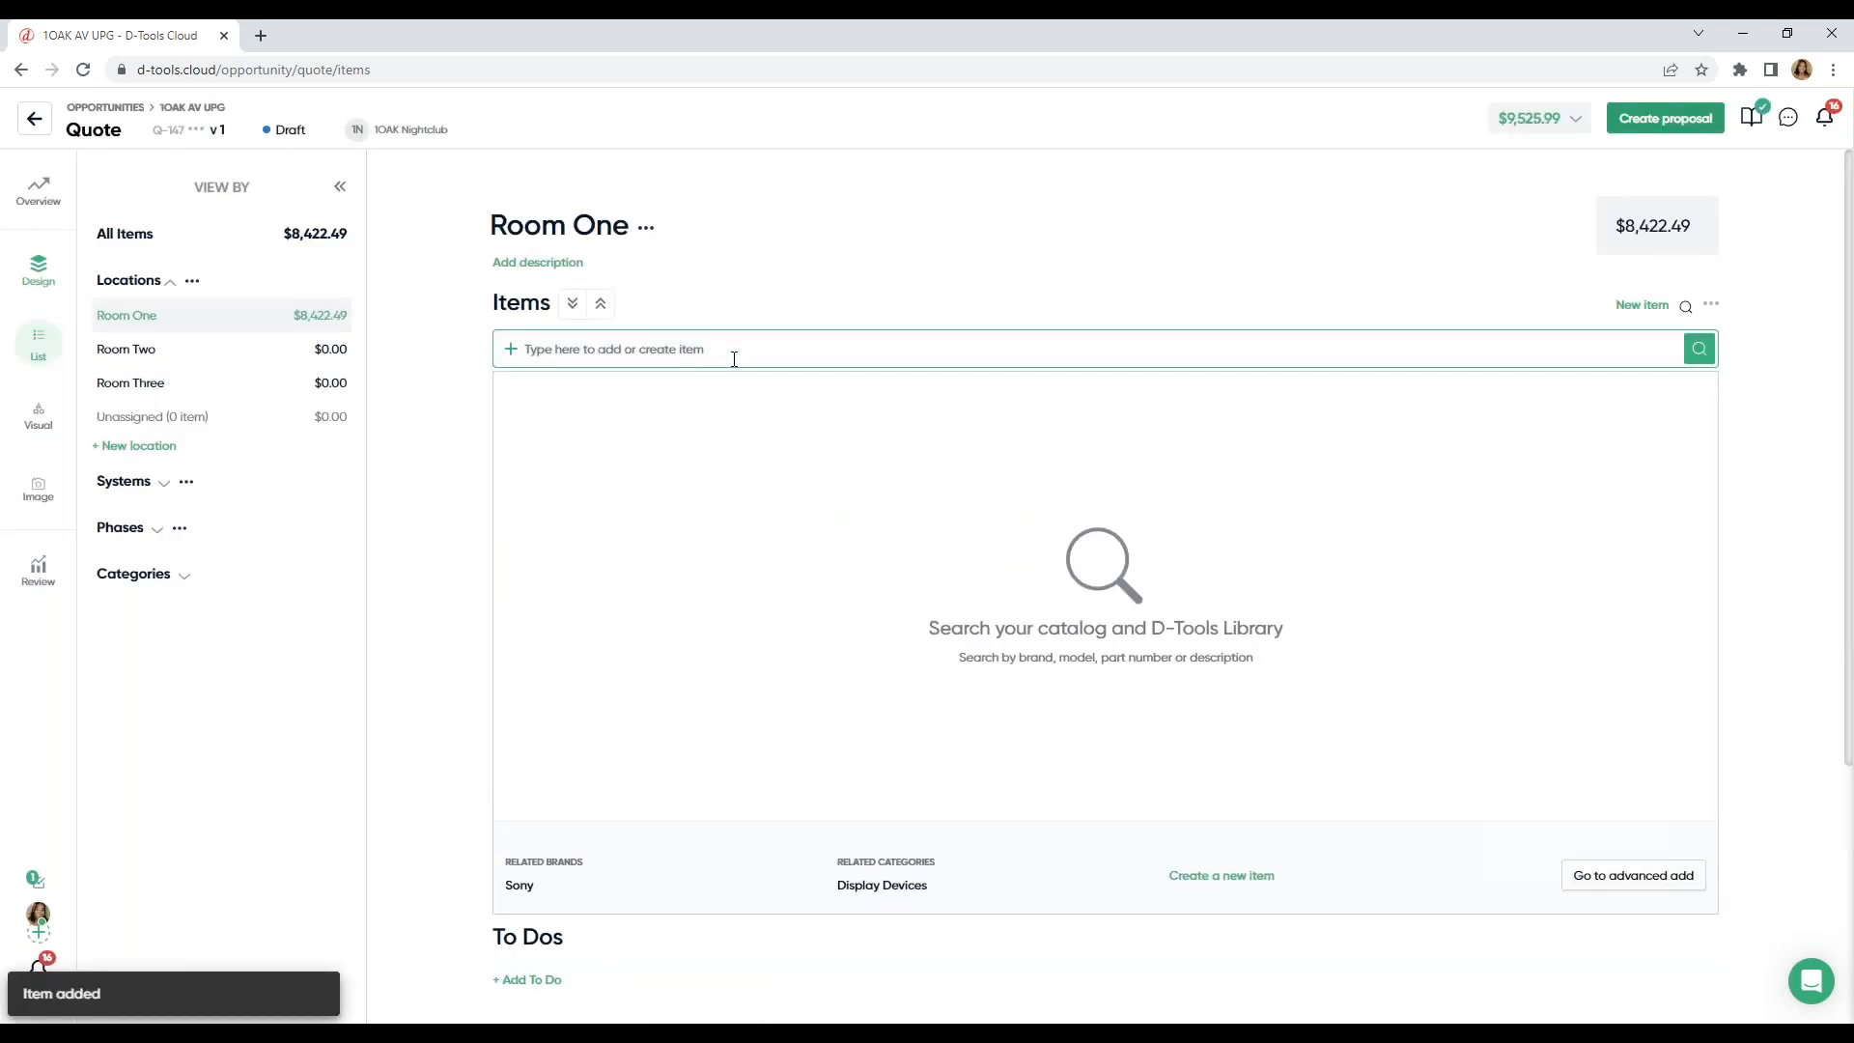
type("TV")
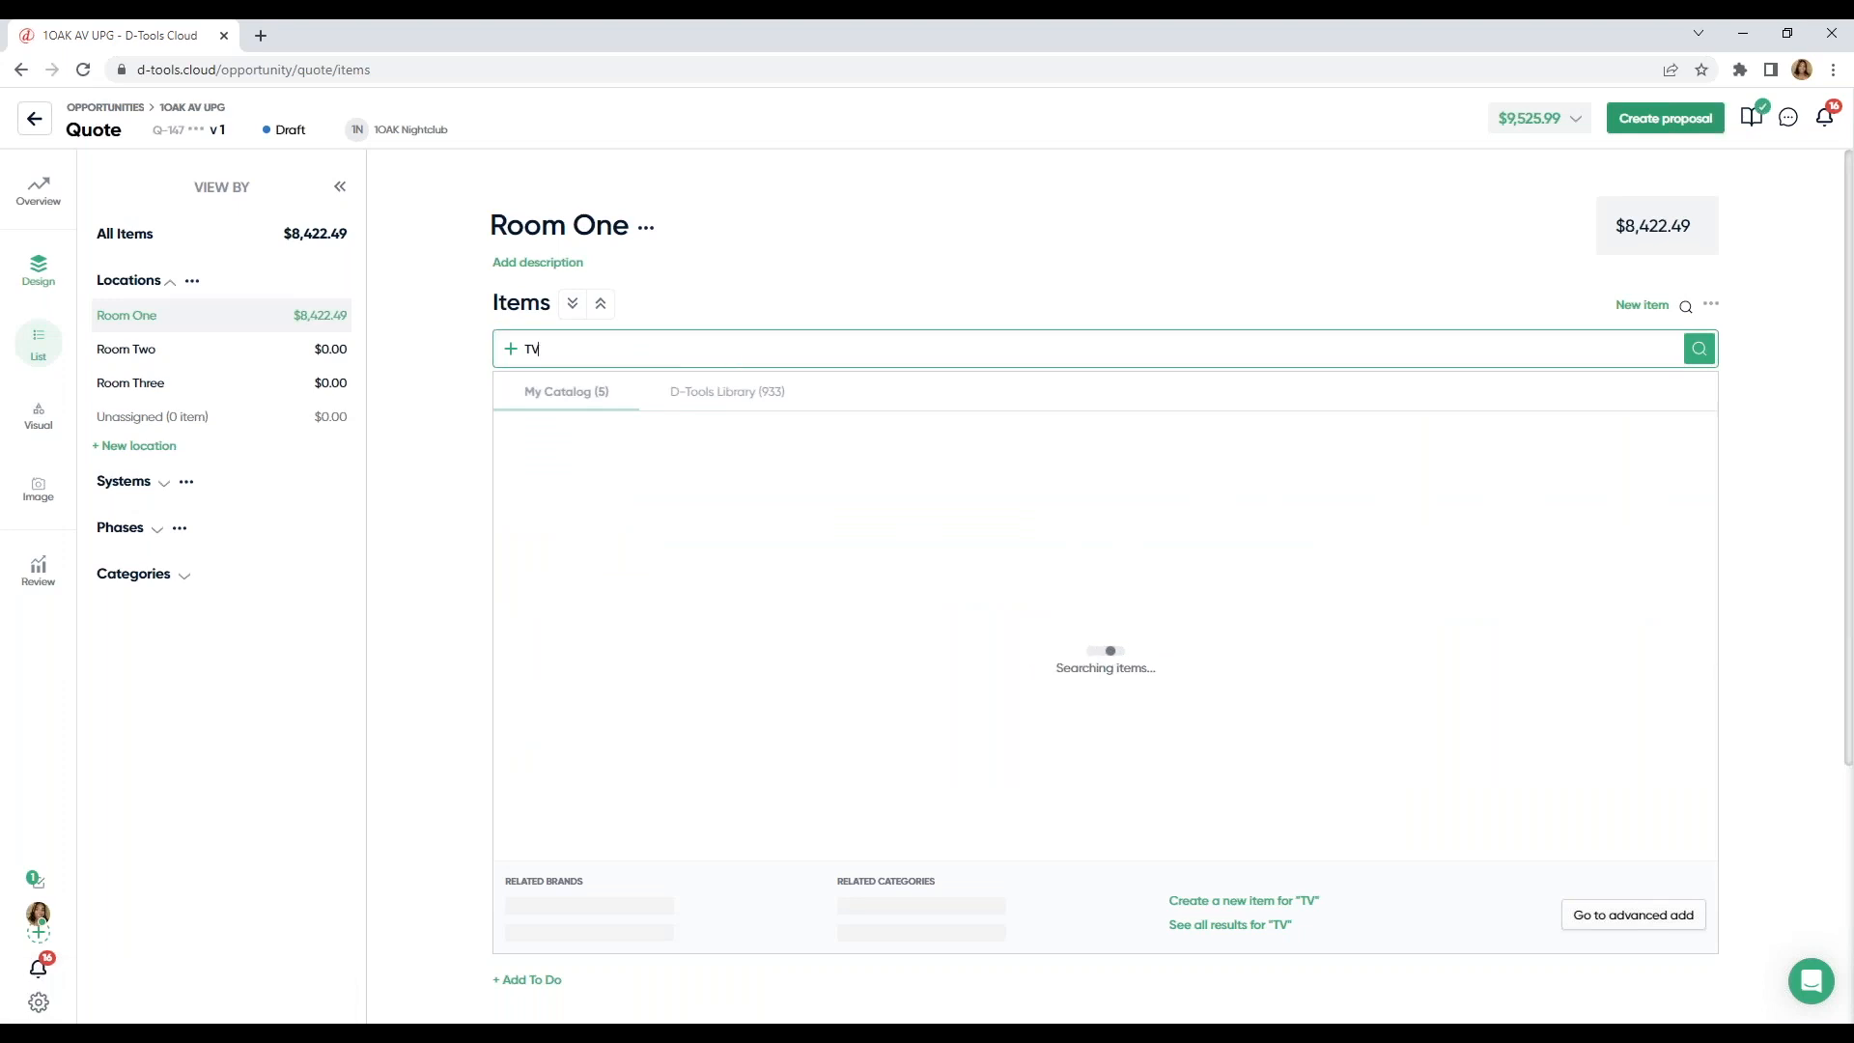
scroll(782, 640, "down", 2)
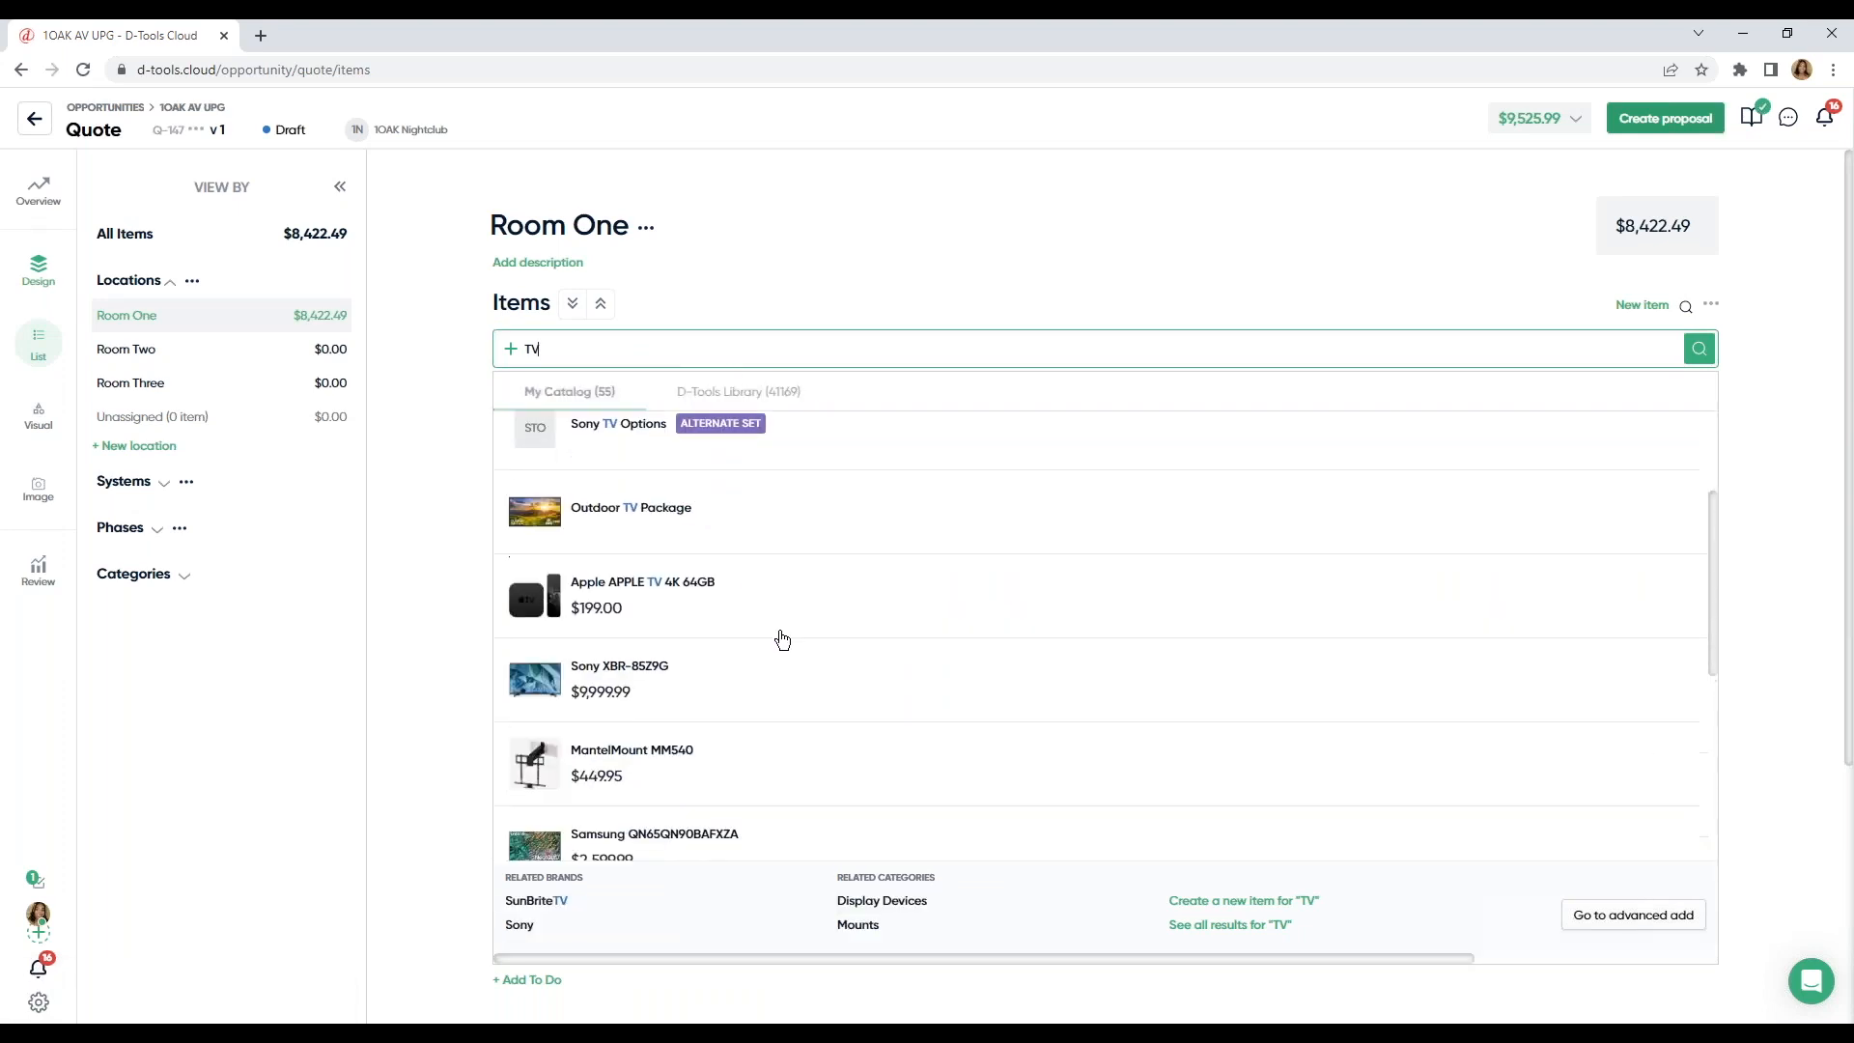
scroll(753, 658, "down", 1)
left_click(808, 753)
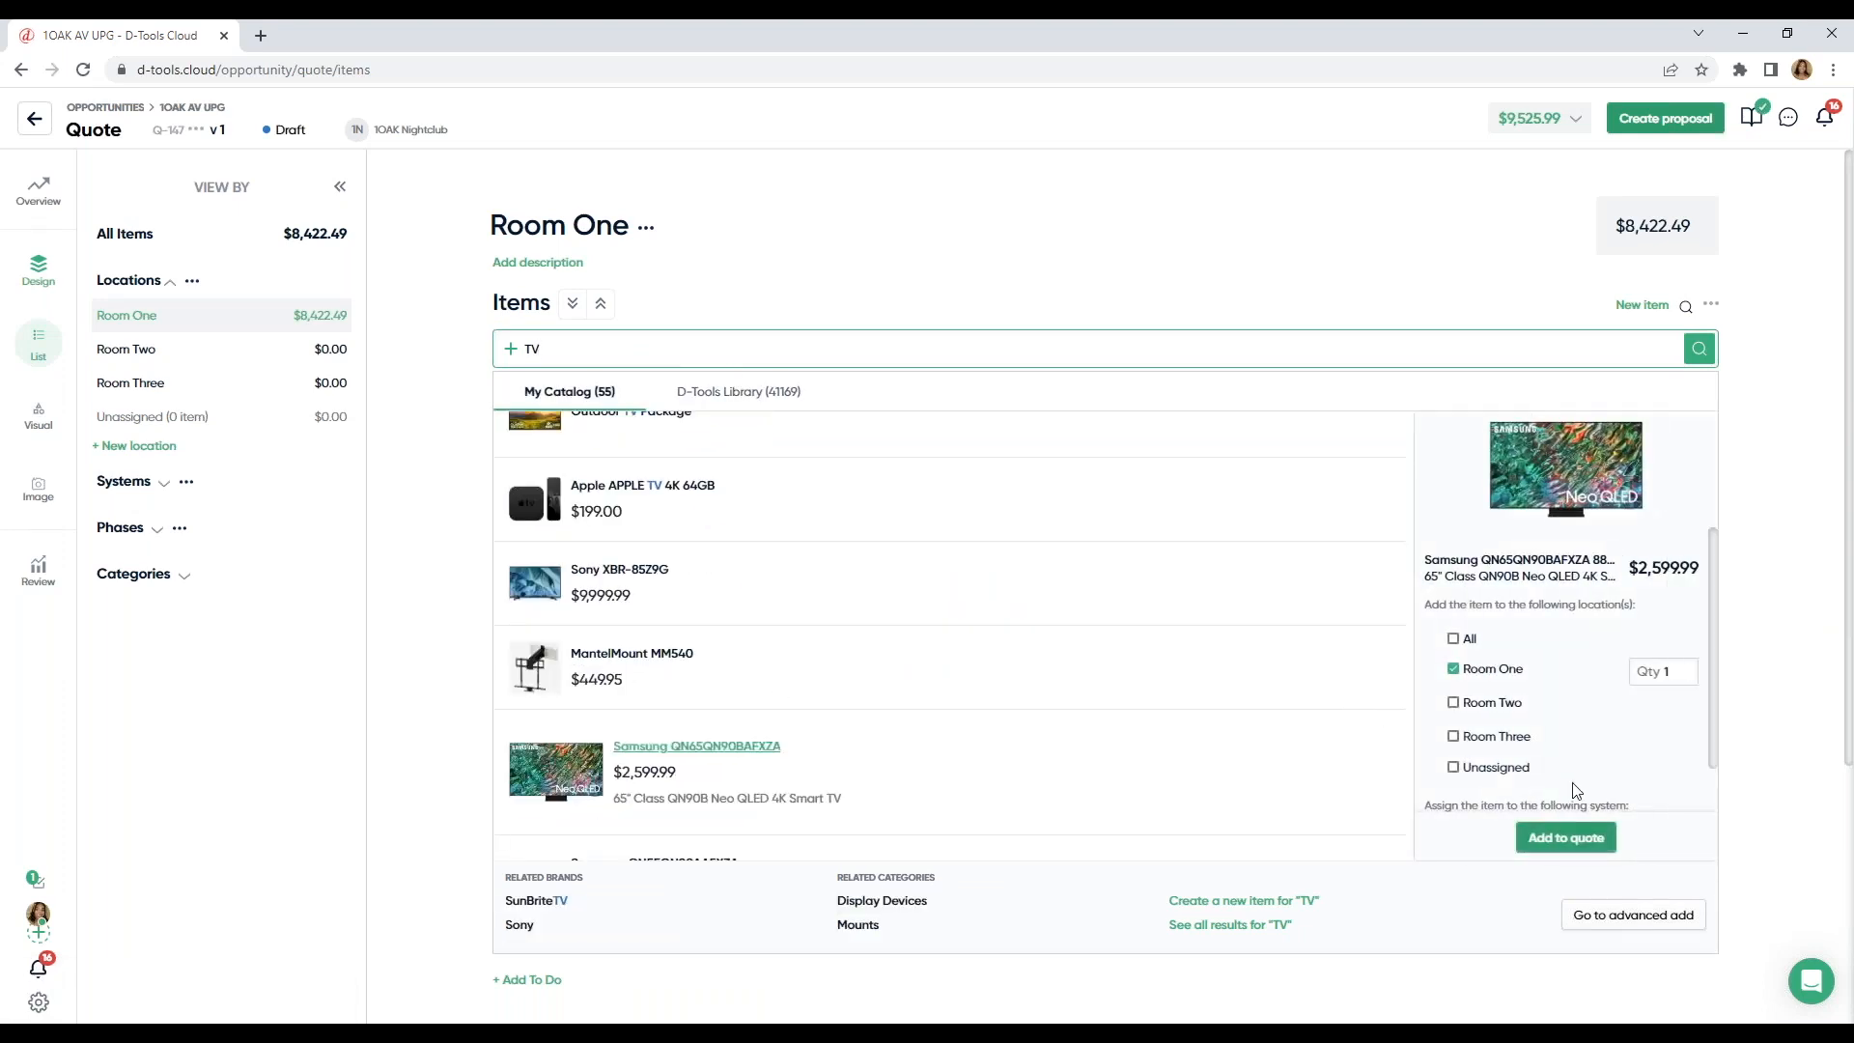
left_click(1573, 839)
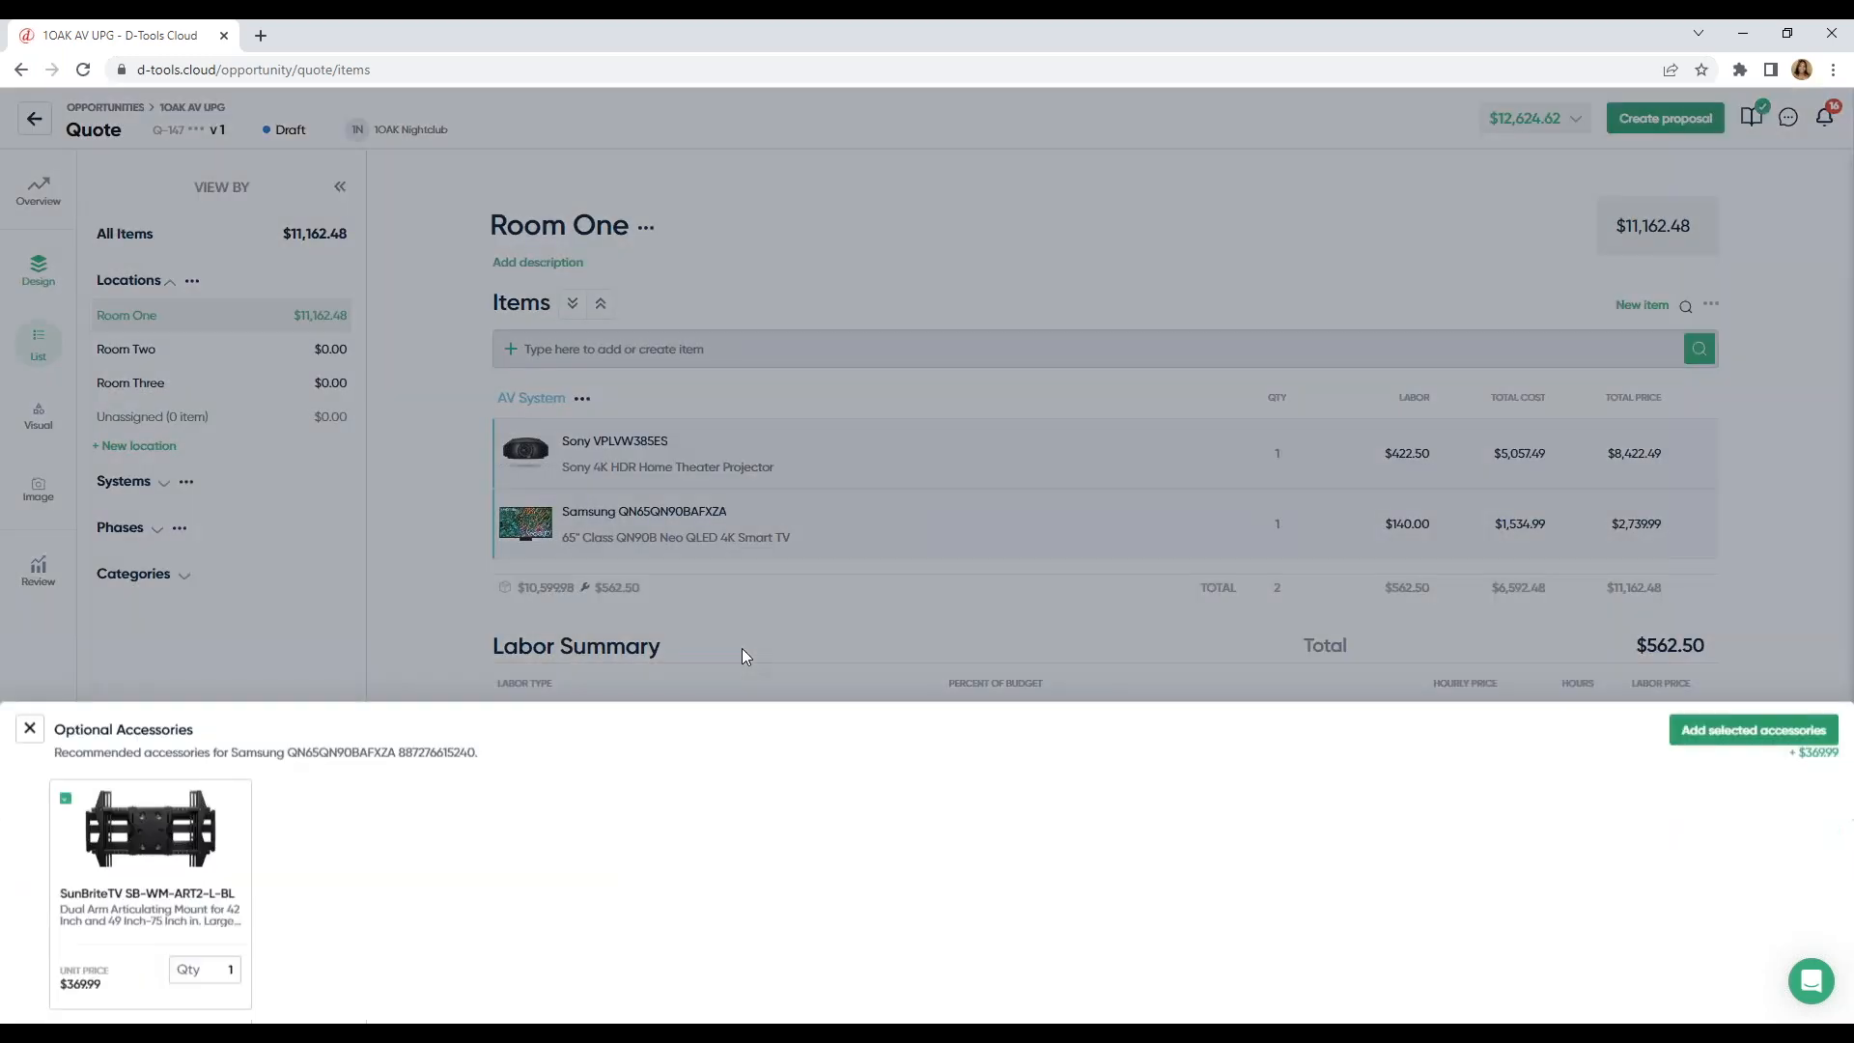
left_click(1743, 699)
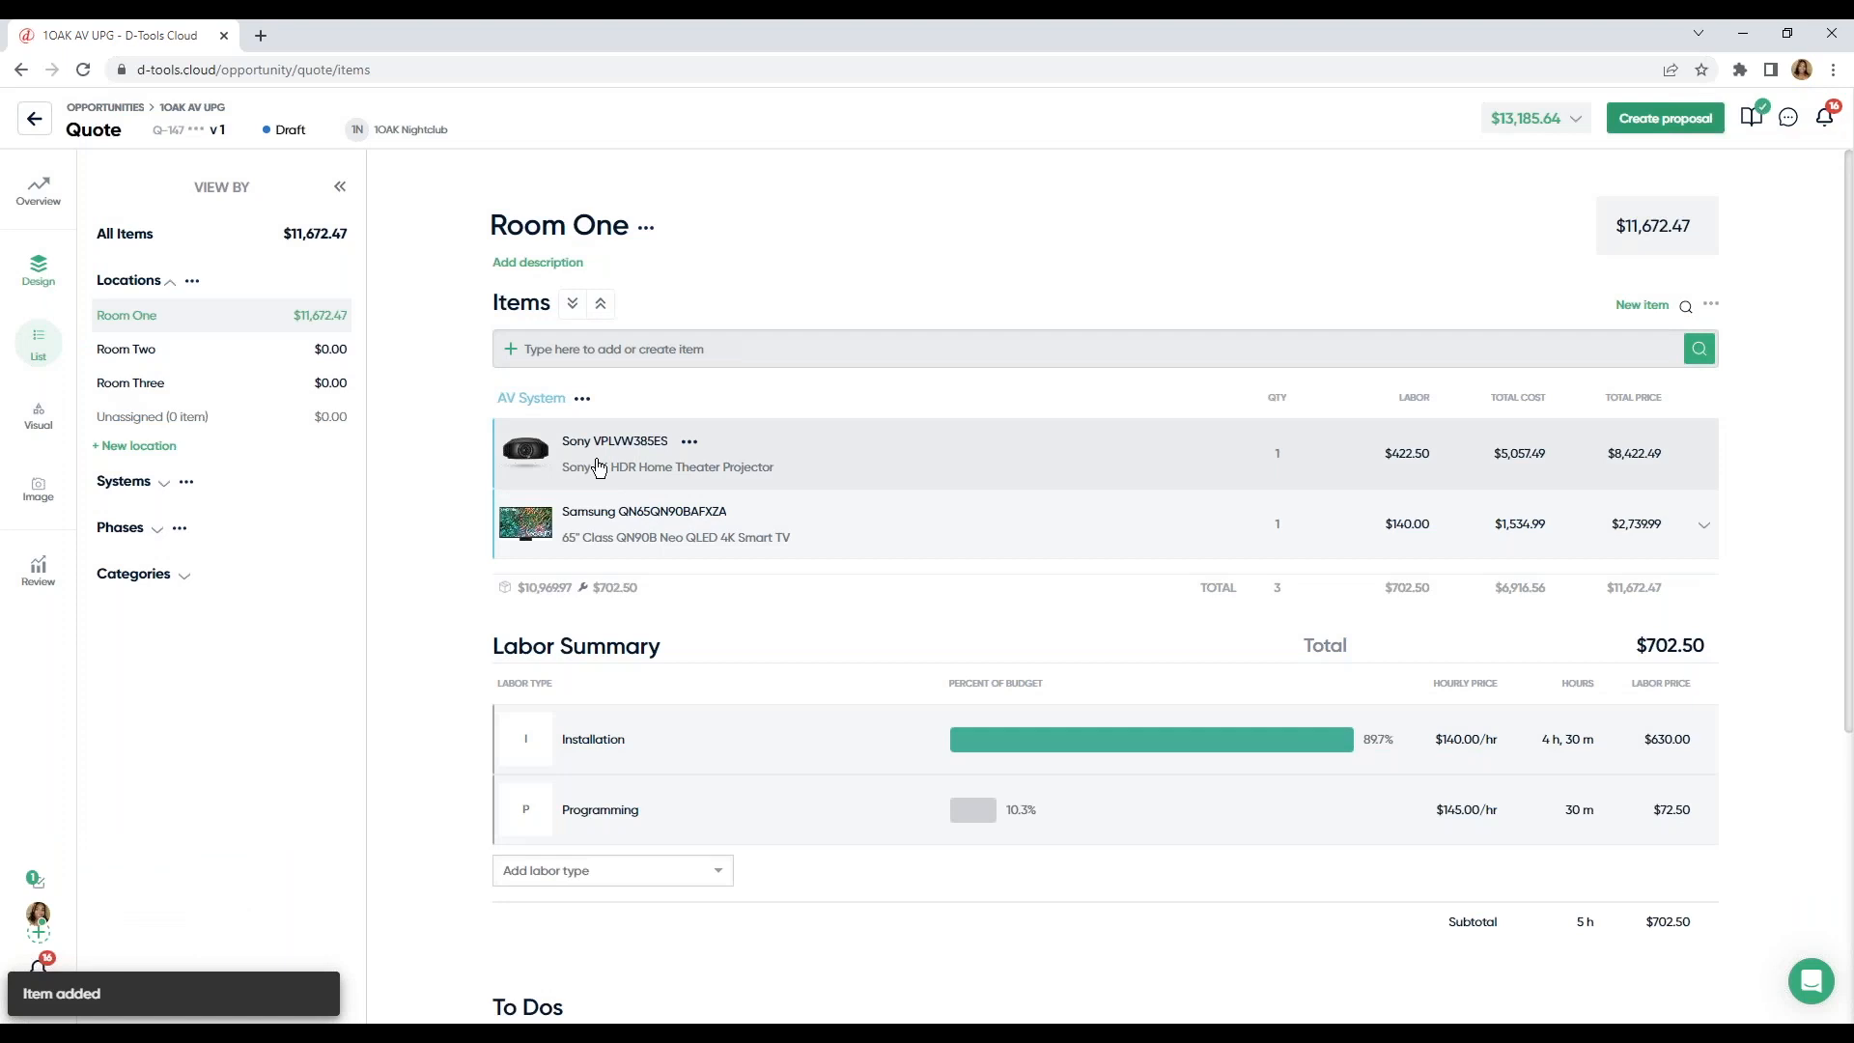
Step: Review the Sony VPLVW385ES projector's price details and associated labor
left_click(598, 467)
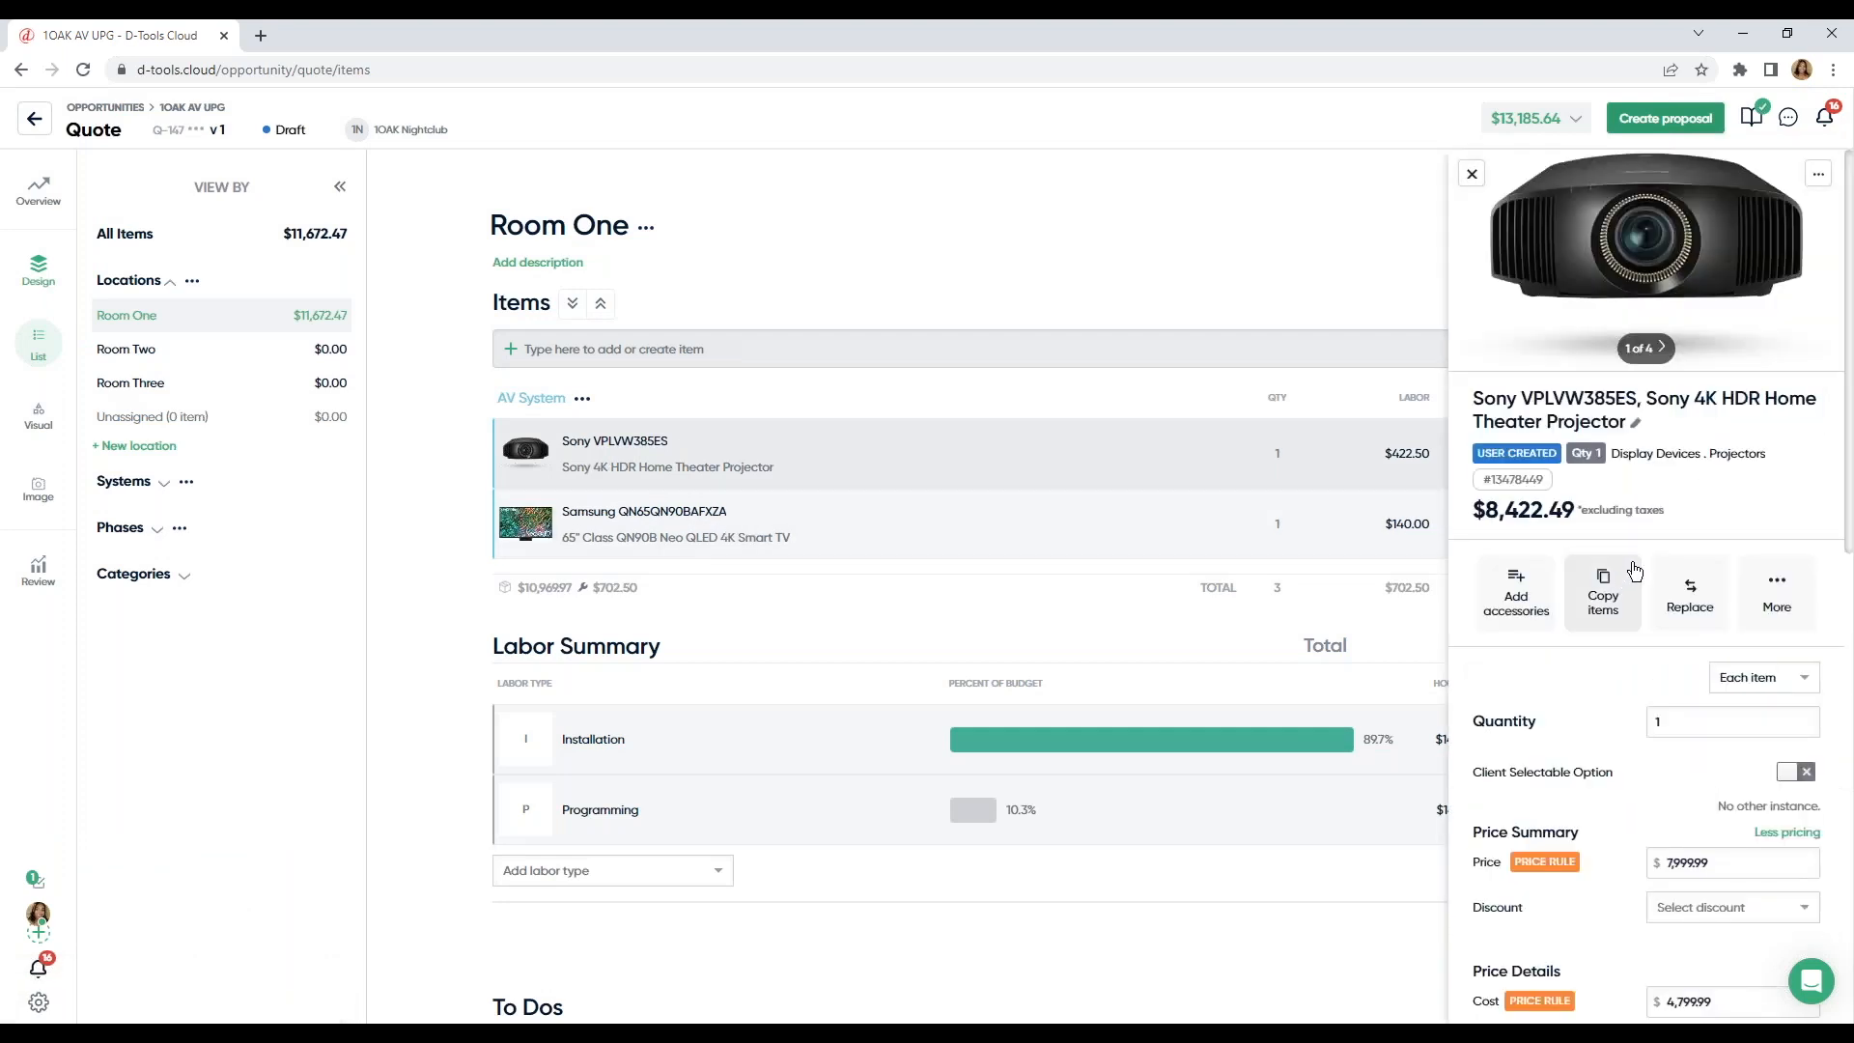
scroll(1634, 570, "down", 7)
scroll(1629, 581, "down", 3)
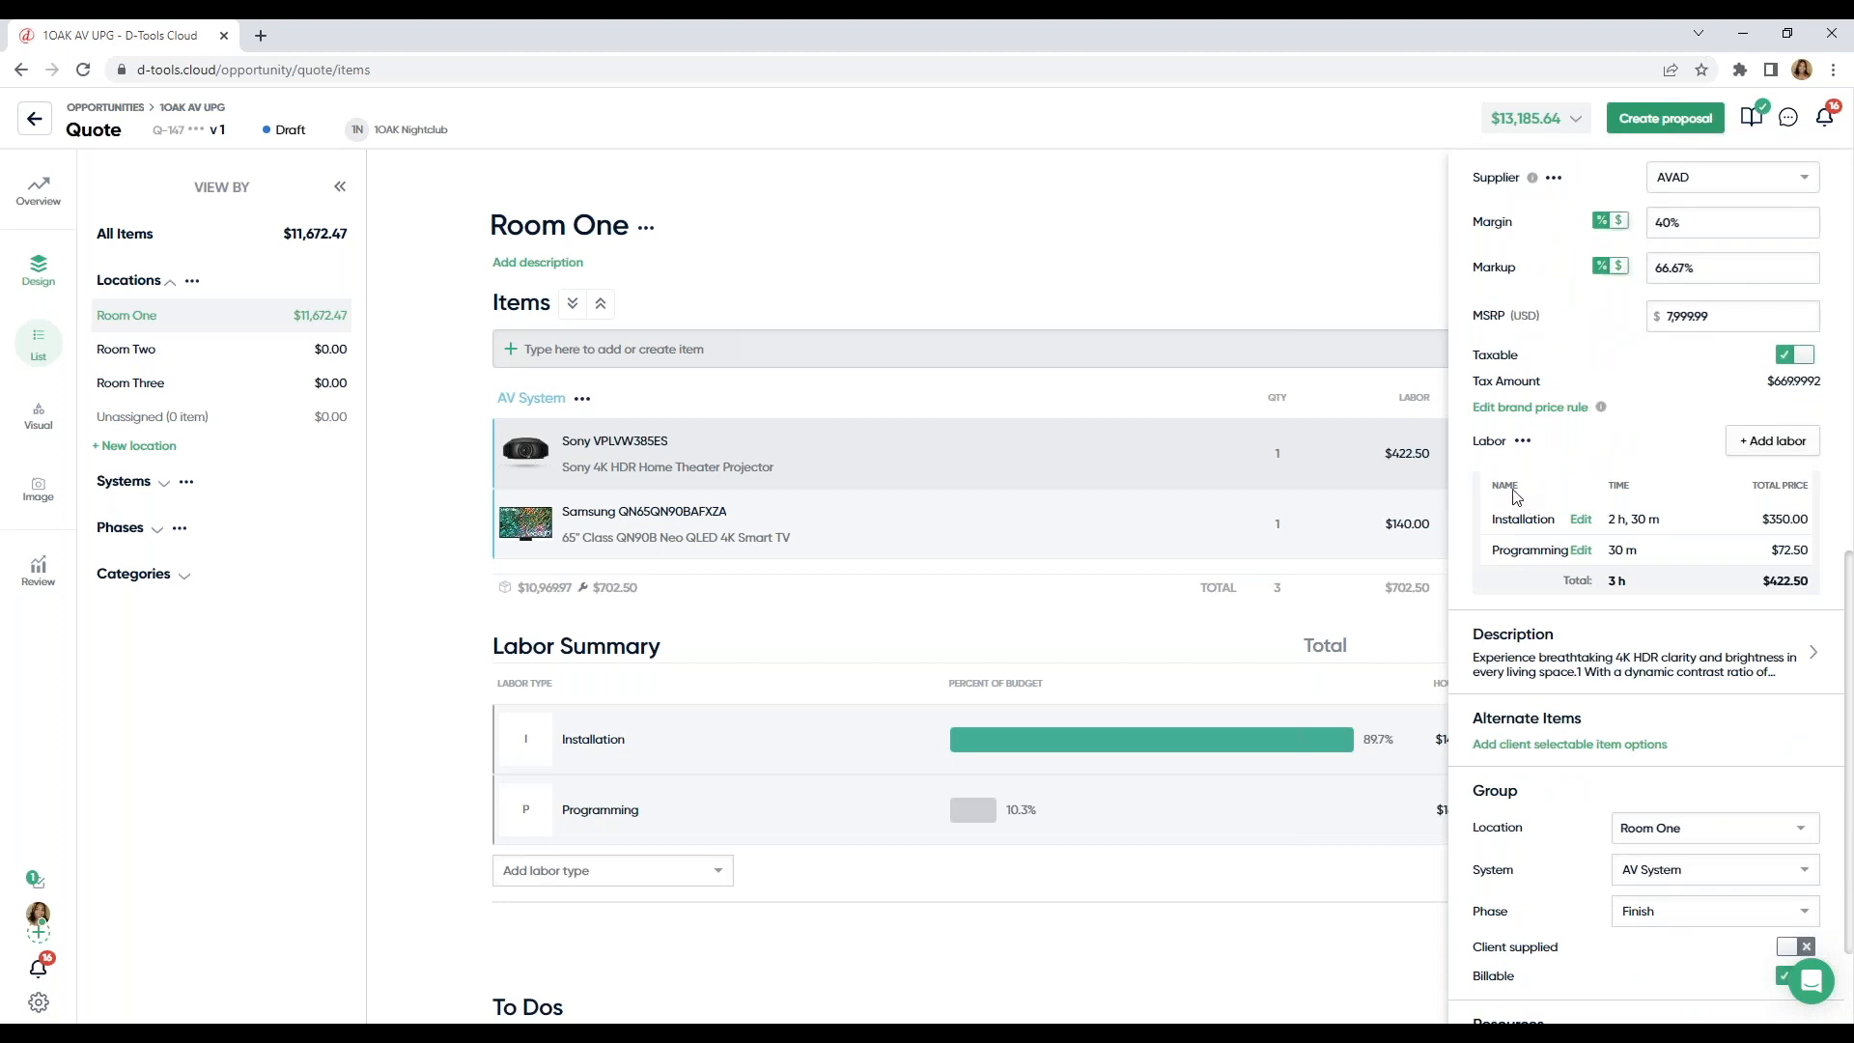
scroll(1566, 546, "up", 2)
scroll(1472, 189, "up", 7)
left_click(1471, 175)
Step: Search items for INSTAL and add the Installation labor item to Room One
left_click(881, 357)
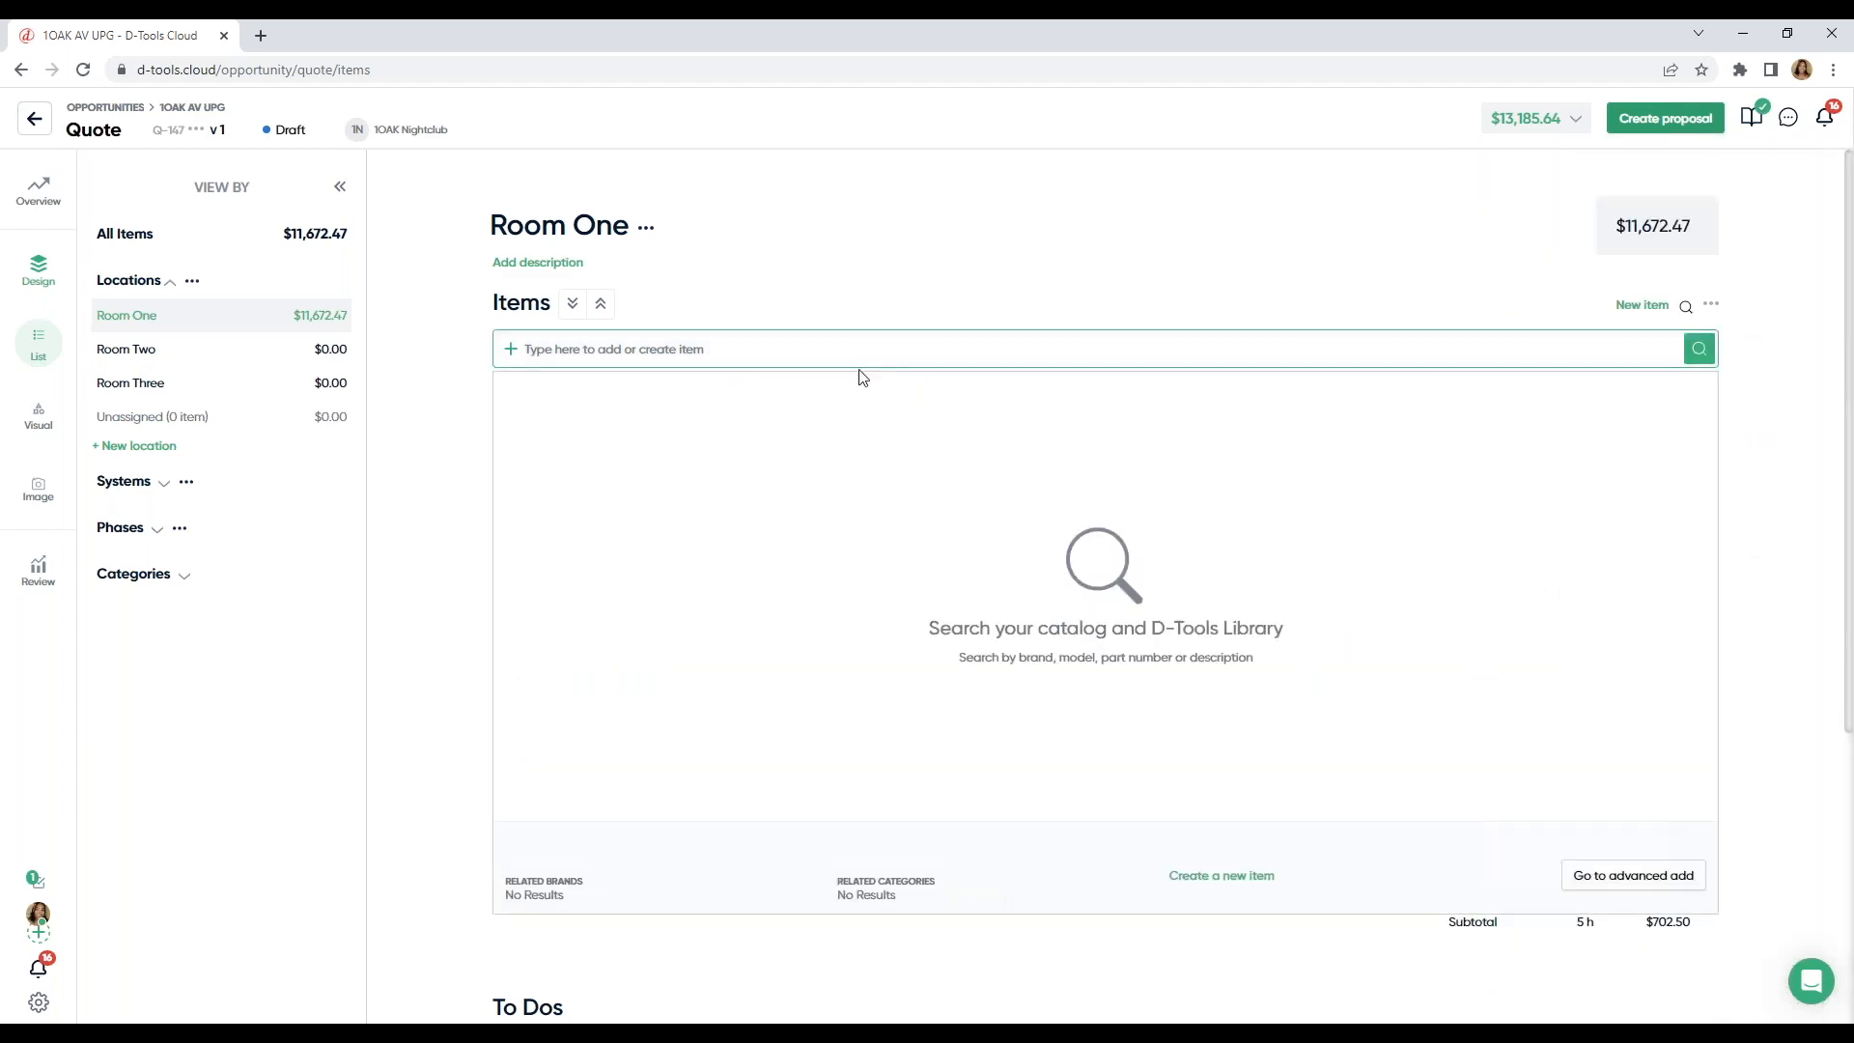
type("INSTAL")
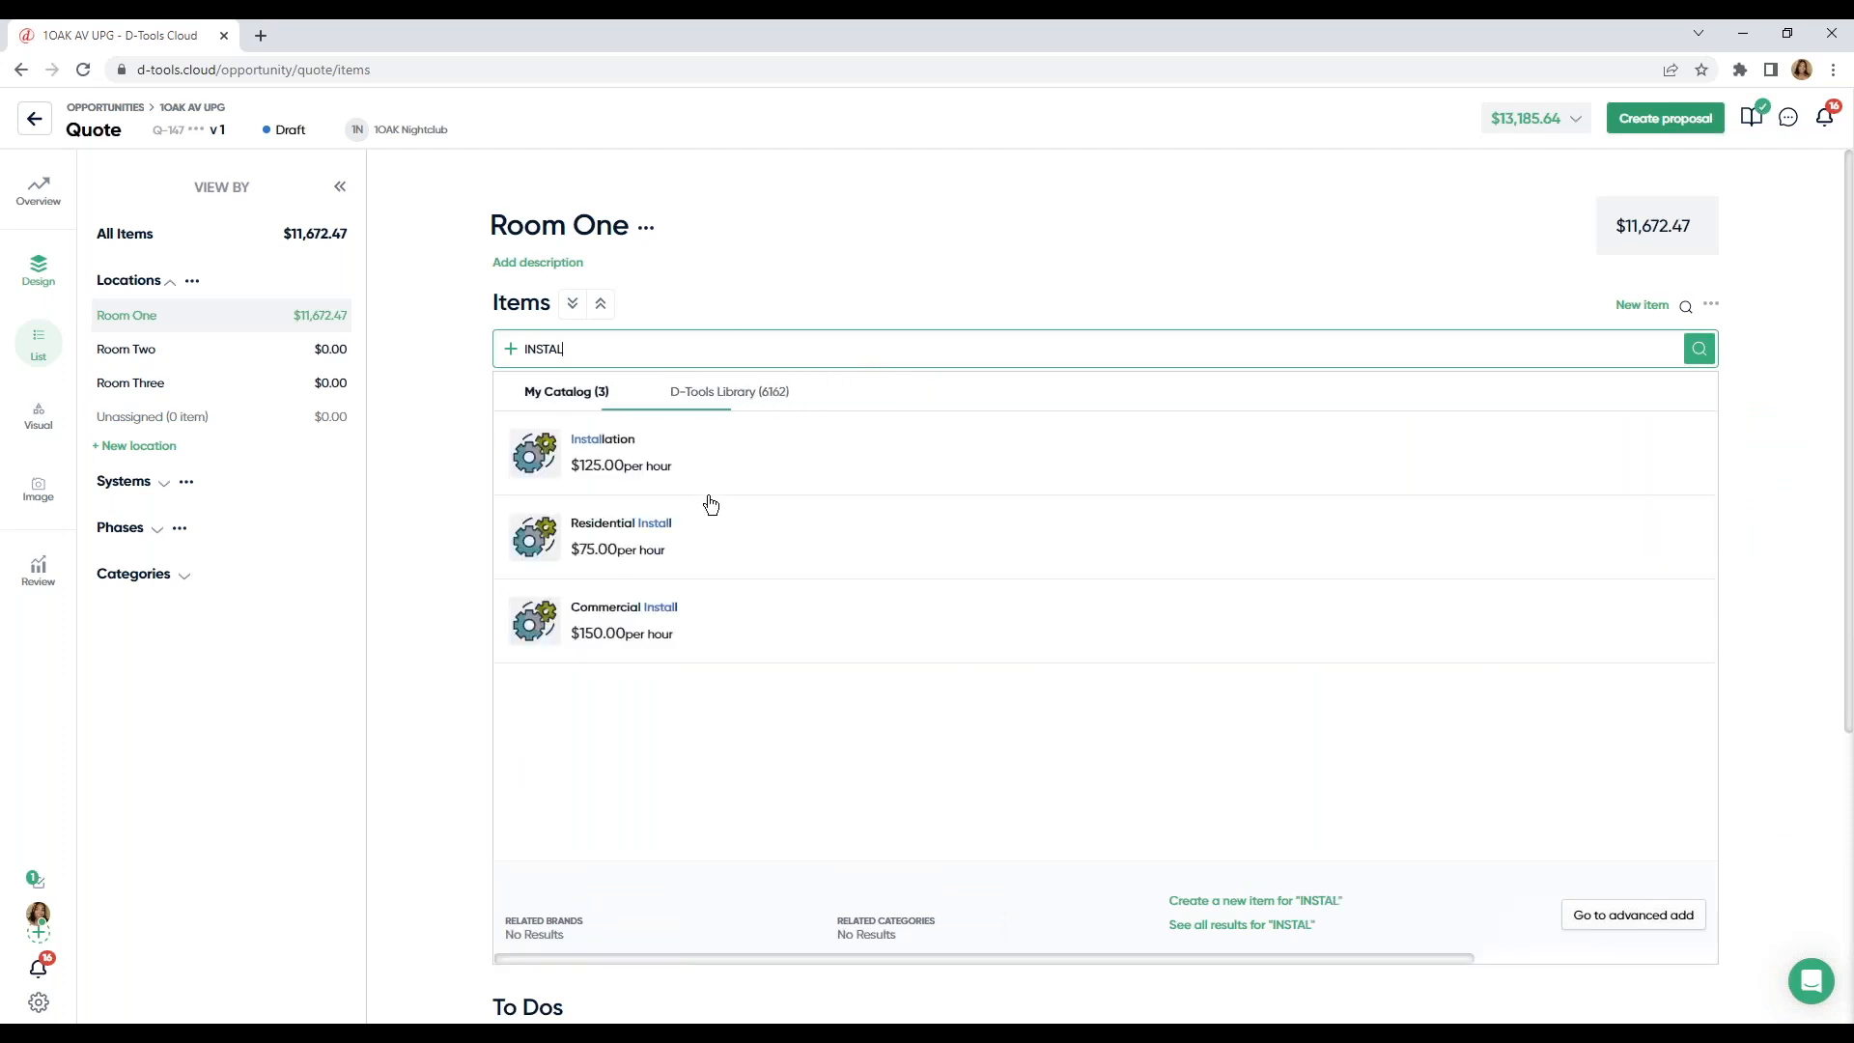
left_click(726, 475)
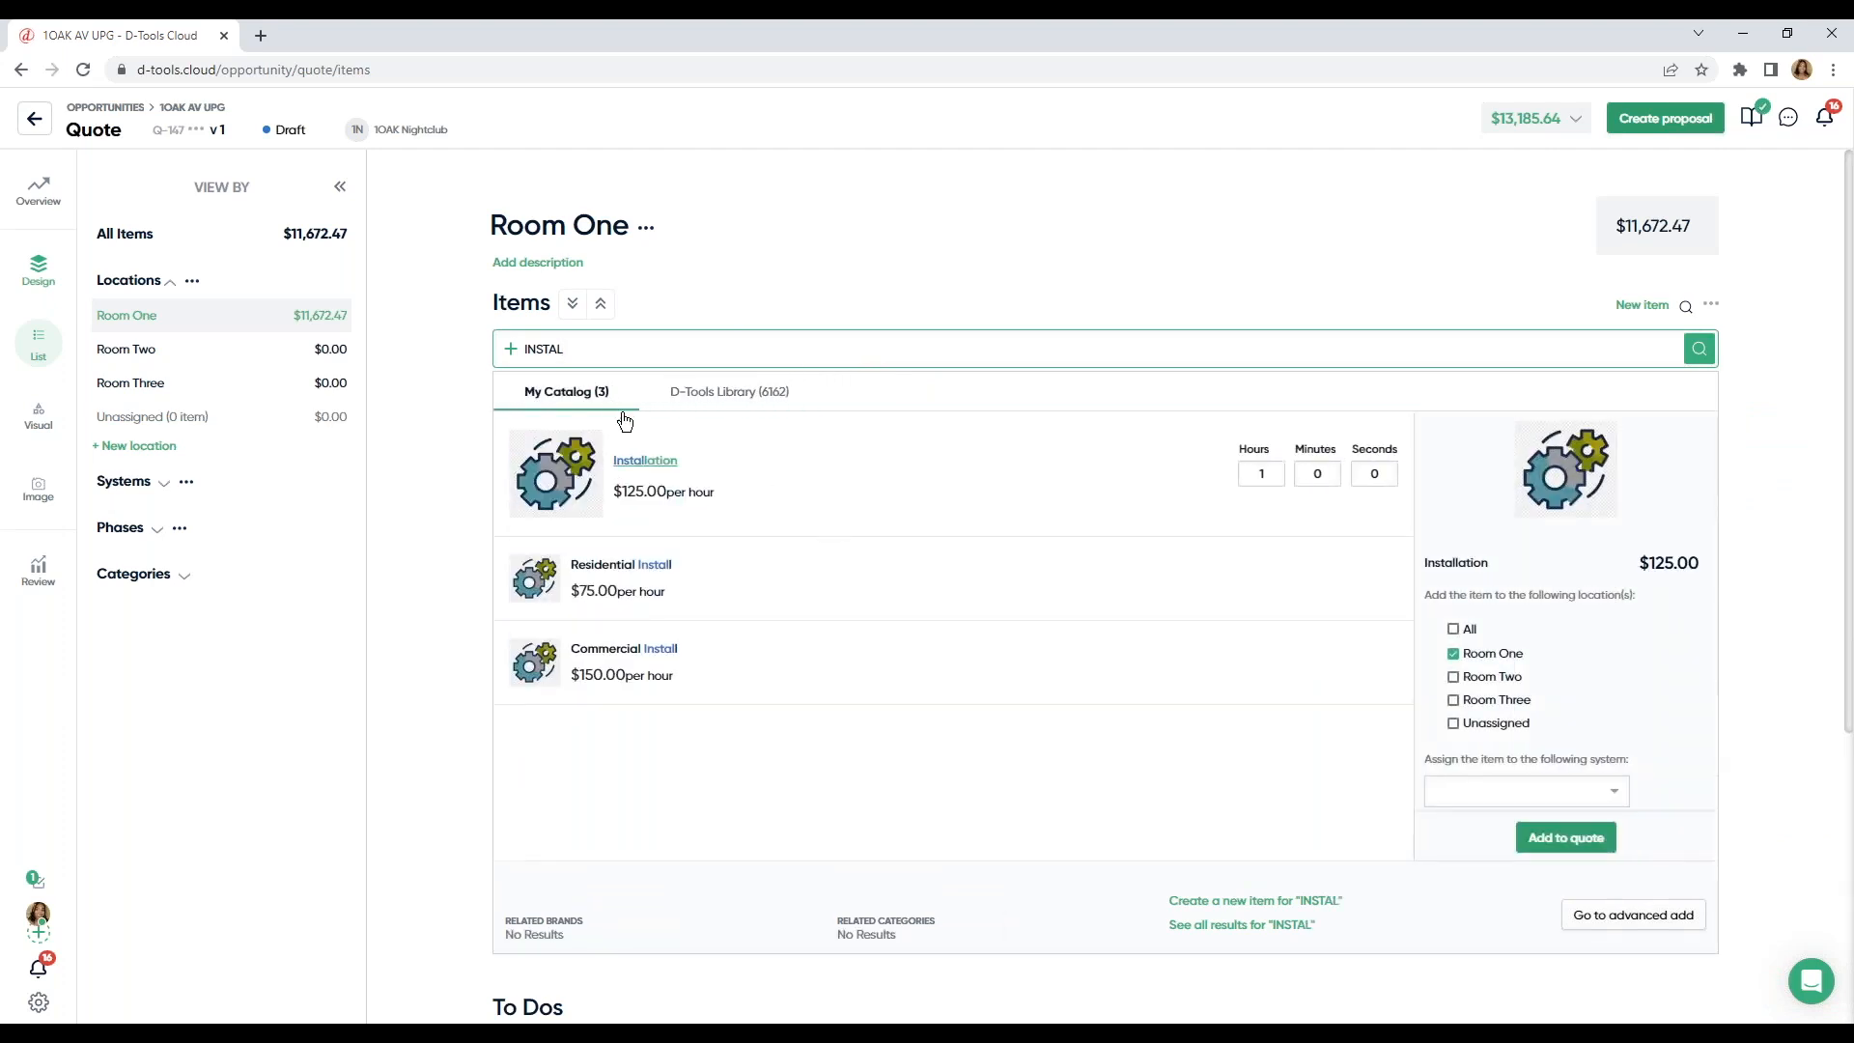
left_click(1565, 837)
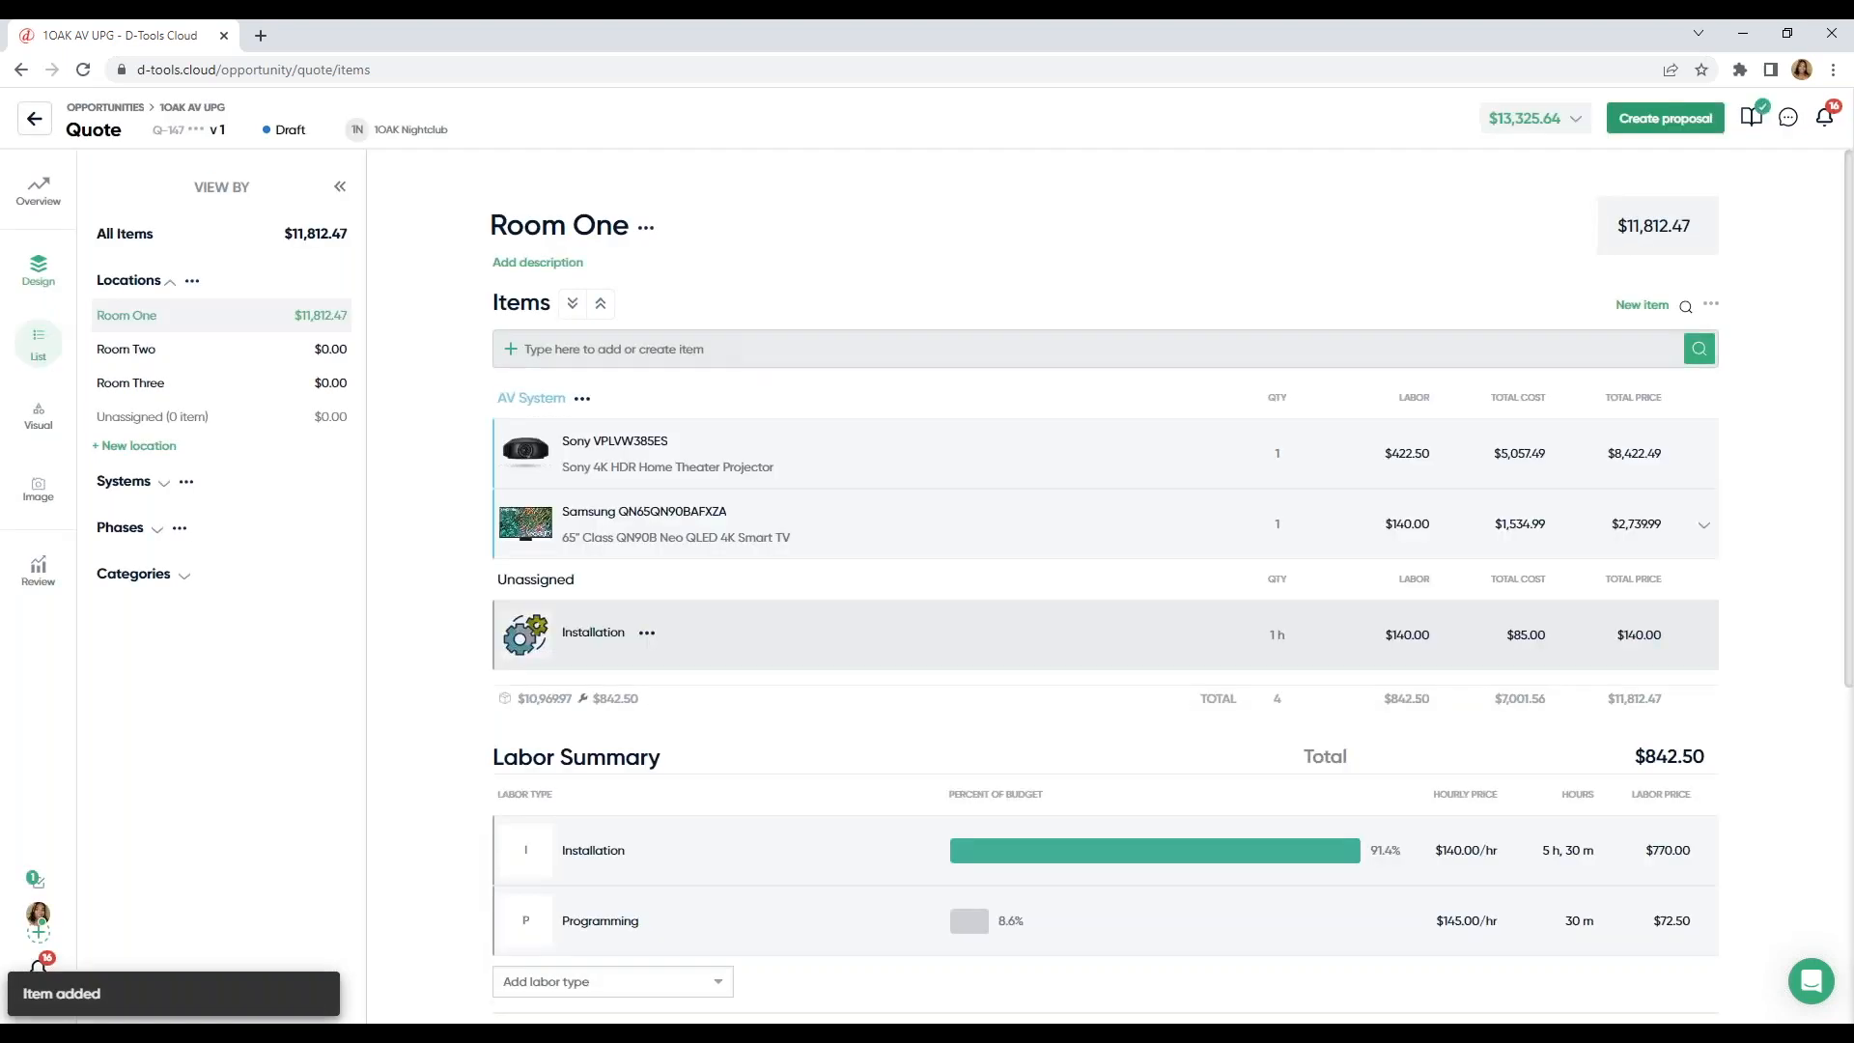
Step: Set the Installation labor item's time to 2 hours 30 minutes
left_click(830, 643)
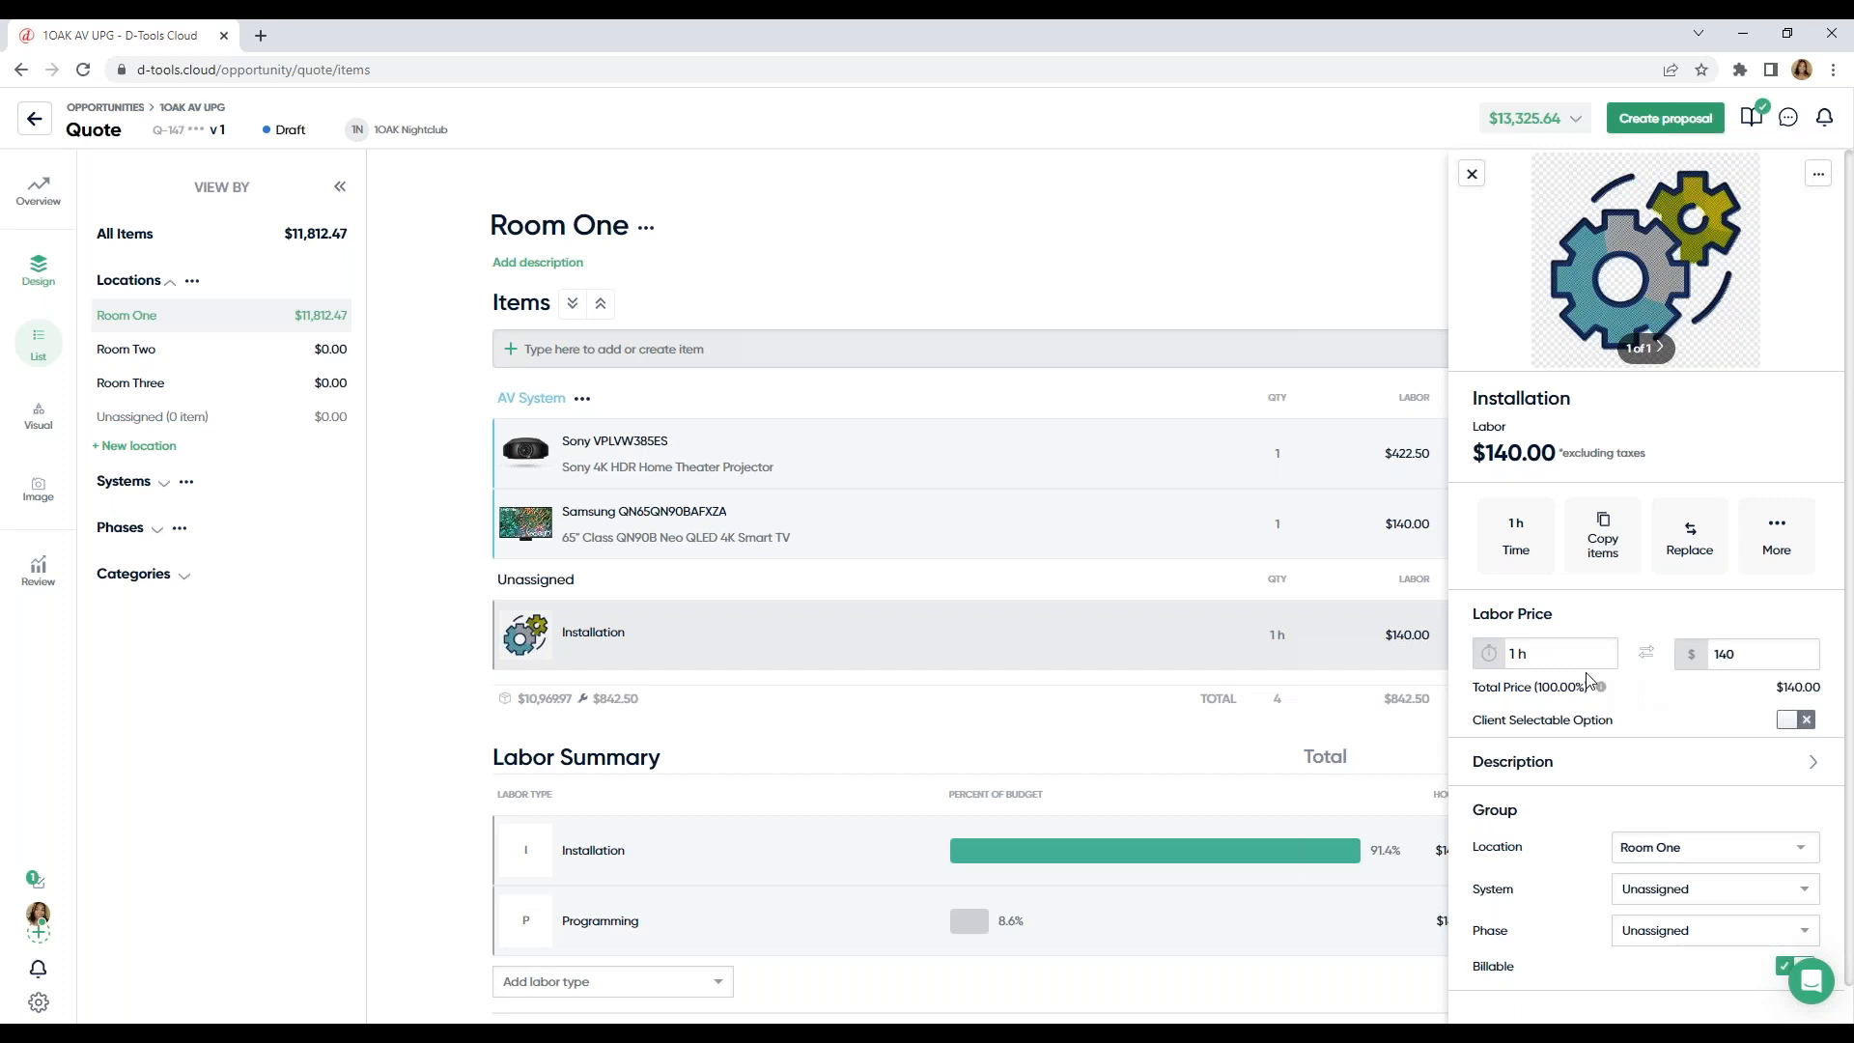
left_click(1541, 663)
left_click(1481, 712)
left_click(1547, 736)
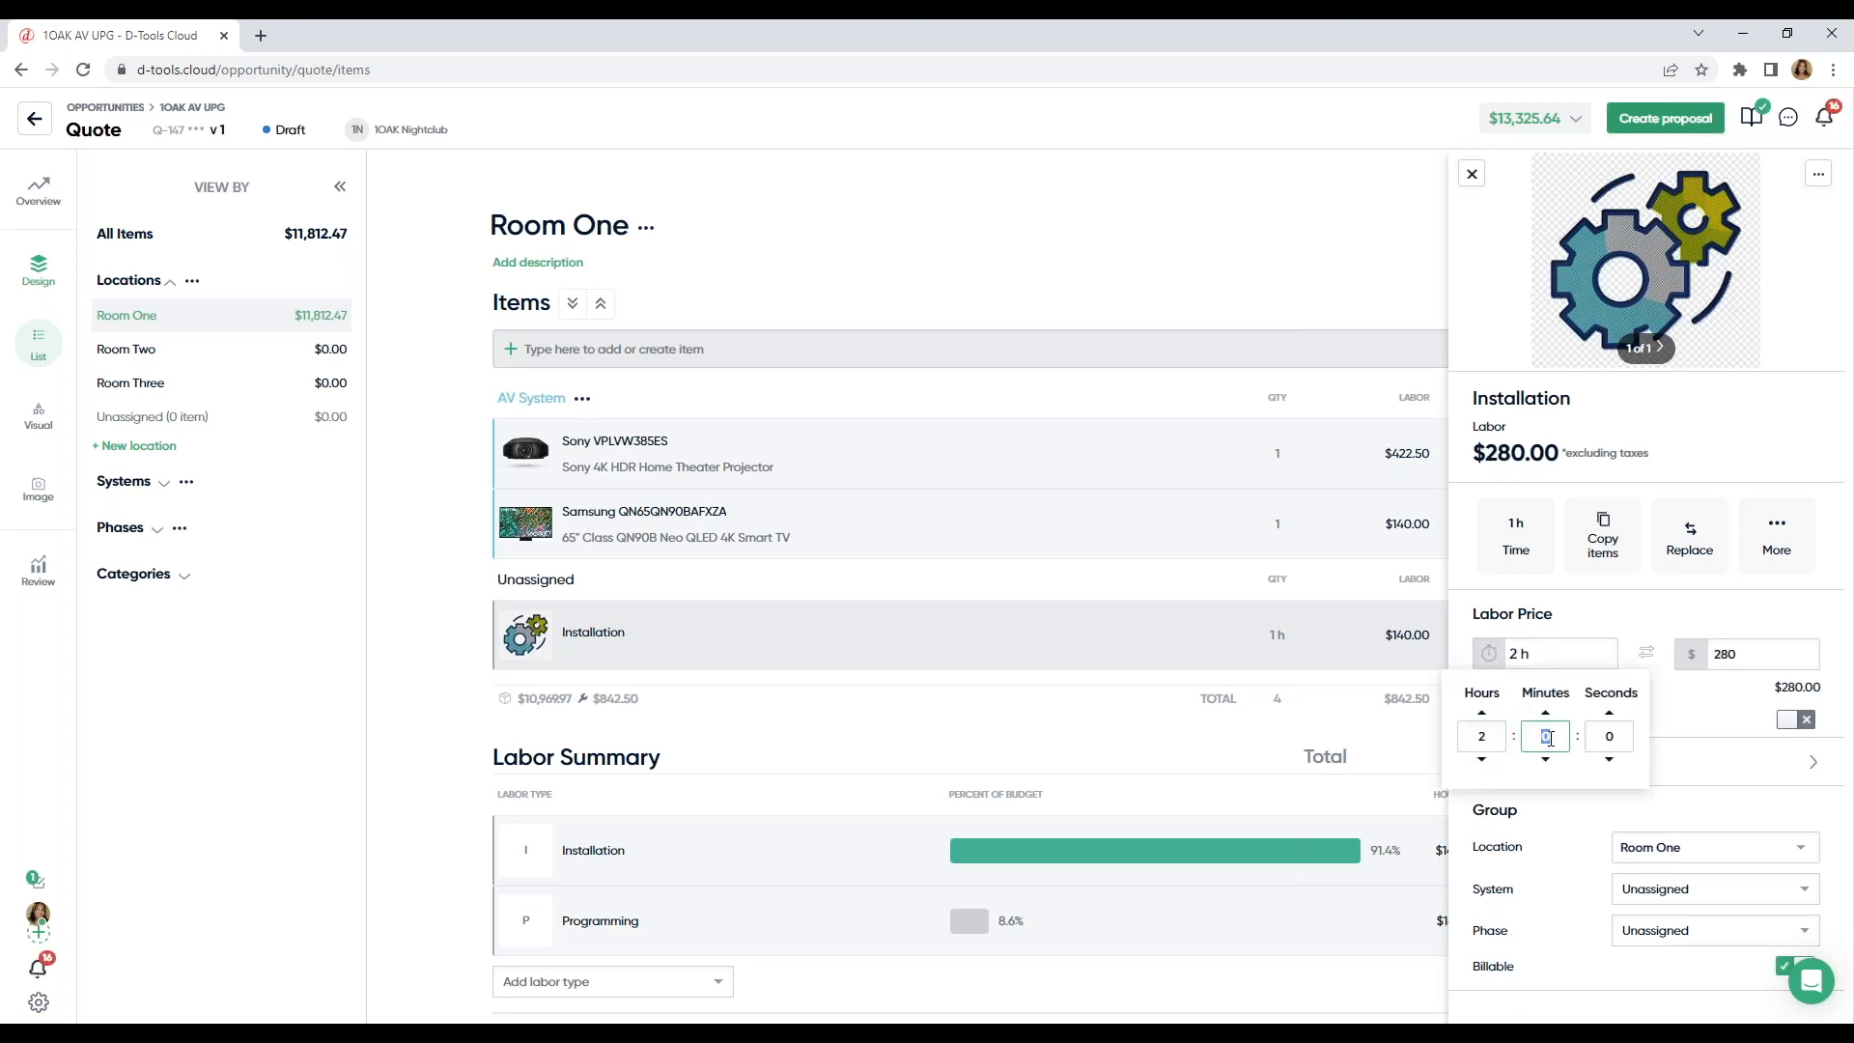
type("30")
left_click(1700, 723)
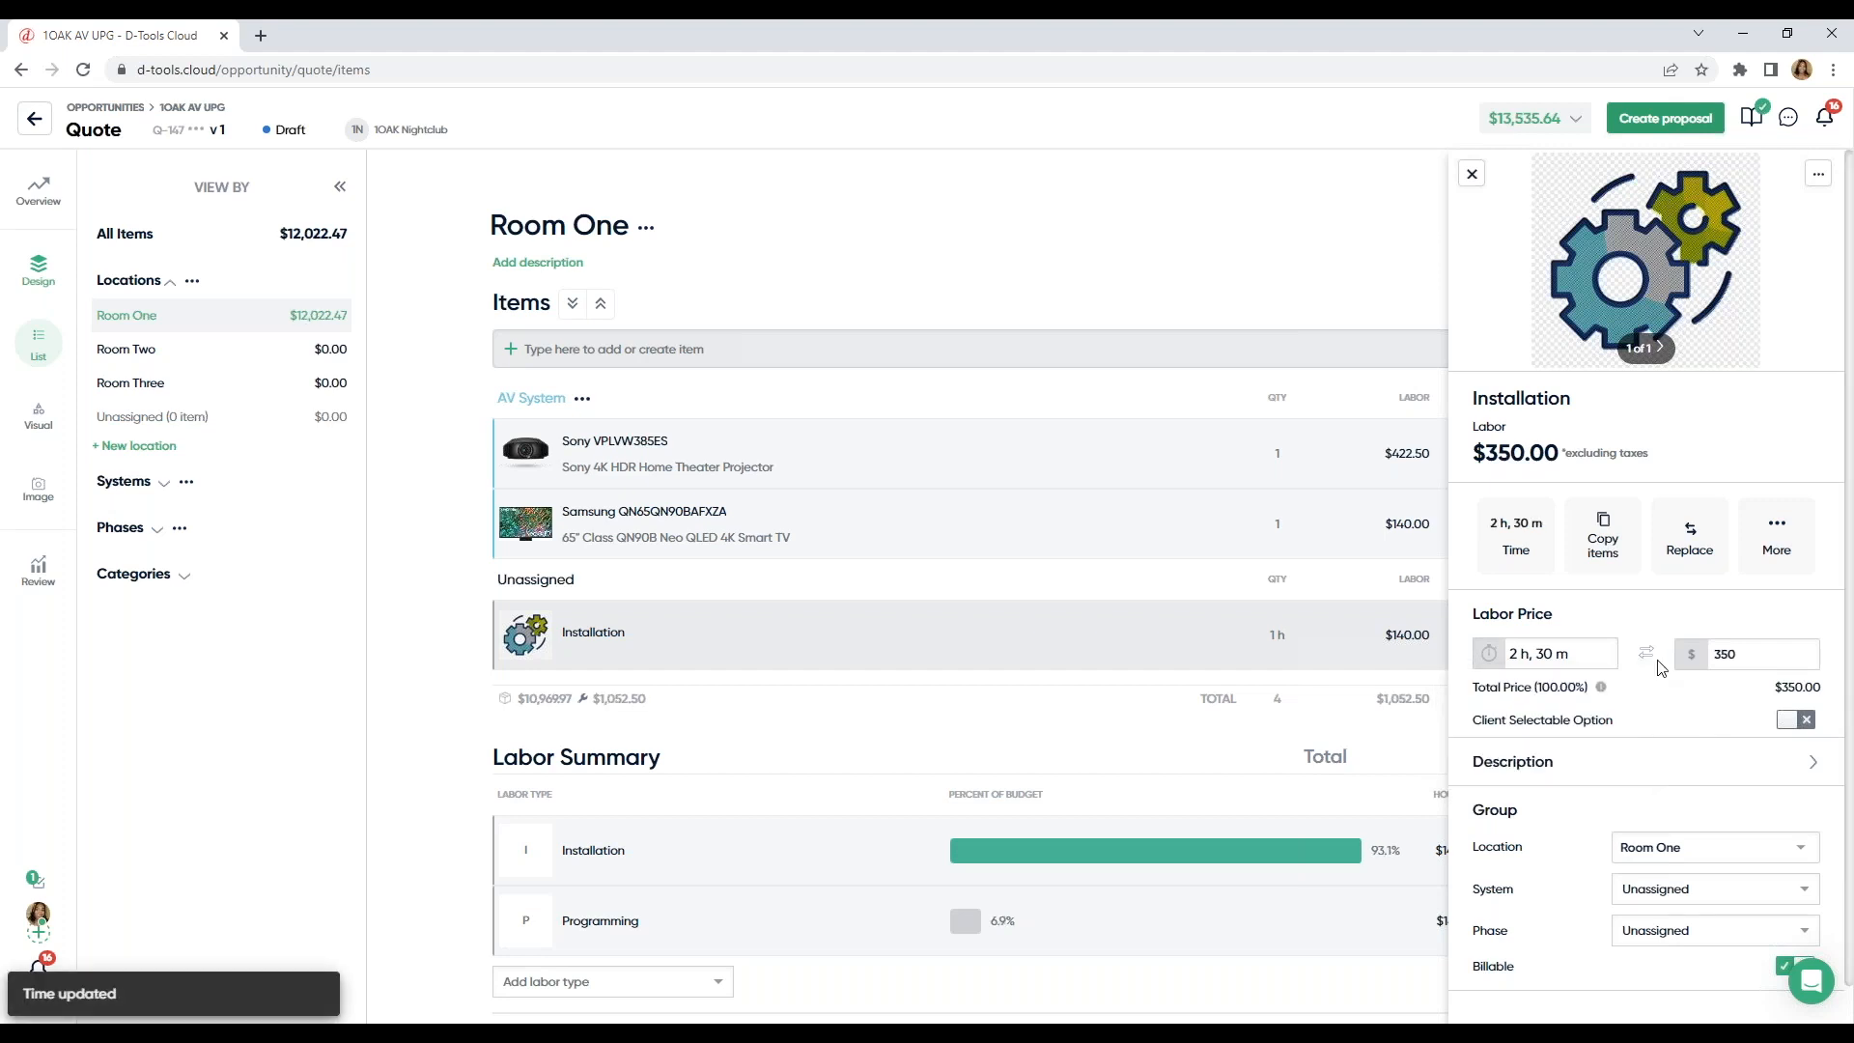
left_click(1471, 177)
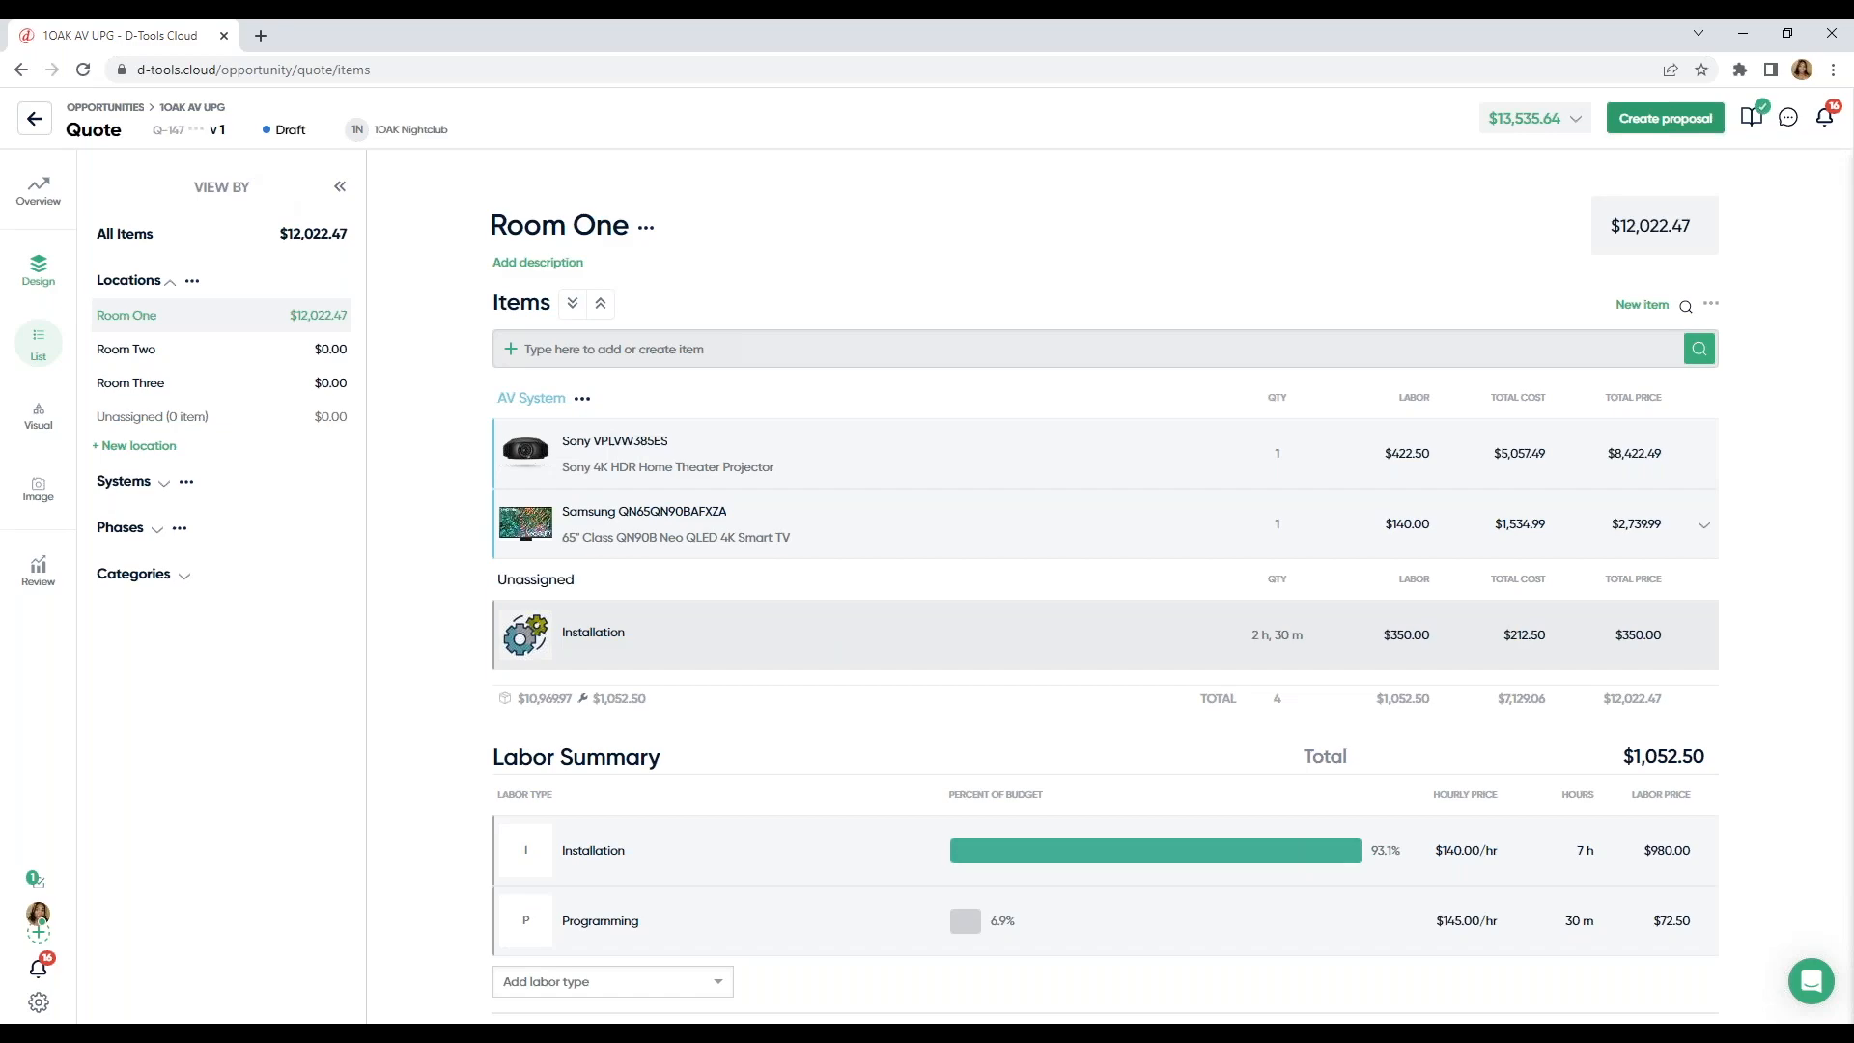
Step: Review the taxes and the Vegas labor types in the quote's settings
left_click(198, 133)
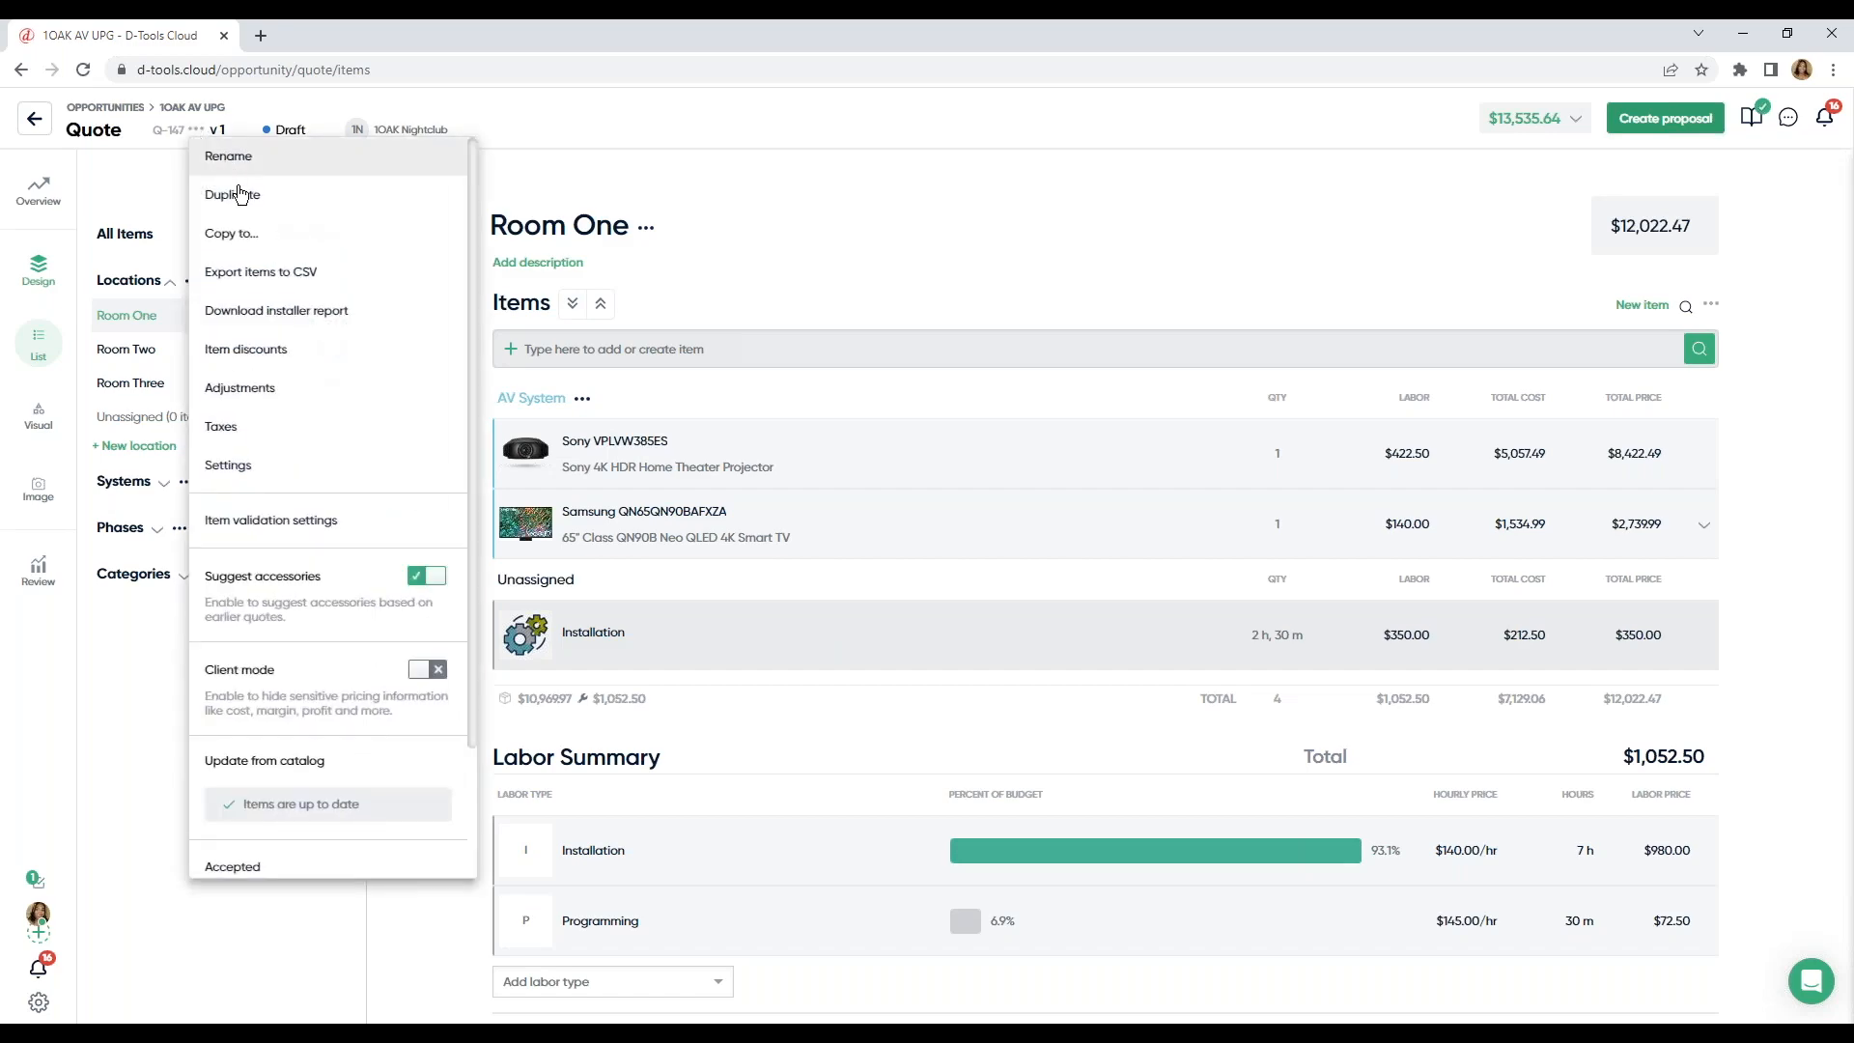
left_click(294, 468)
scroll(860, 455, "down", 5)
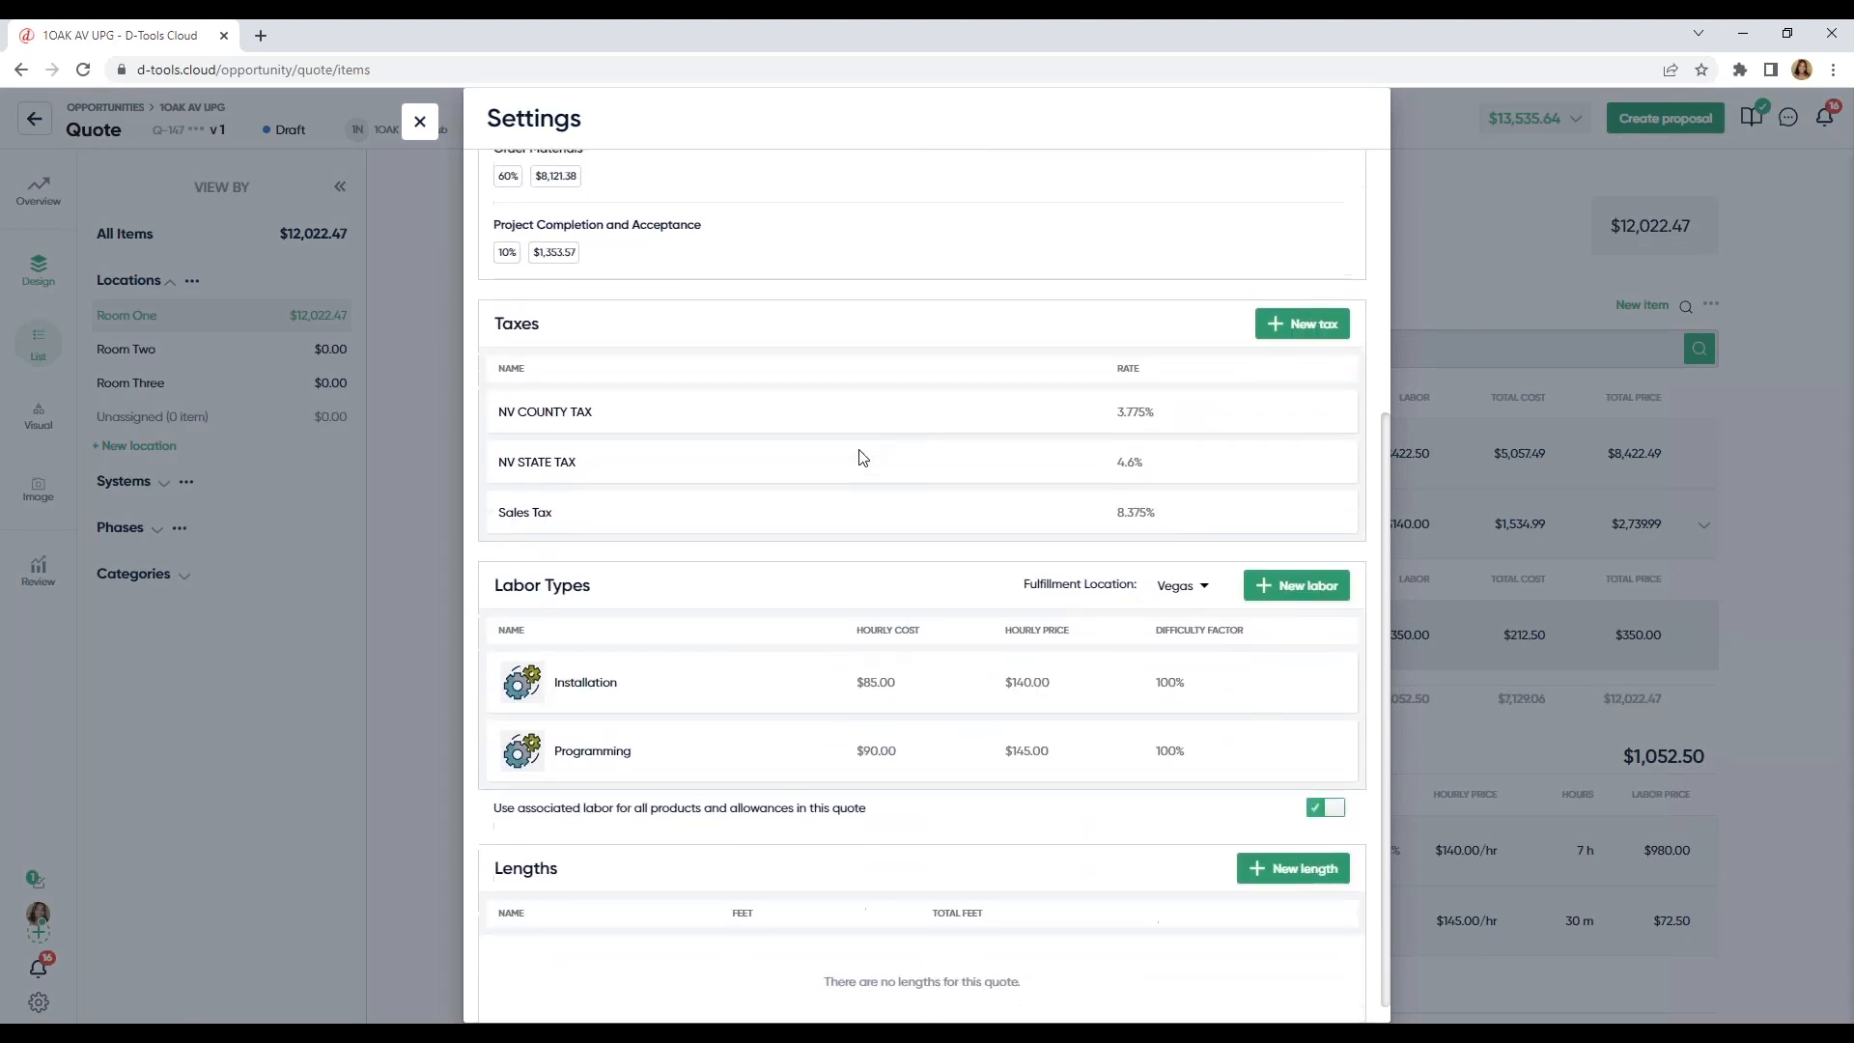
scroll(862, 457, "down", 1)
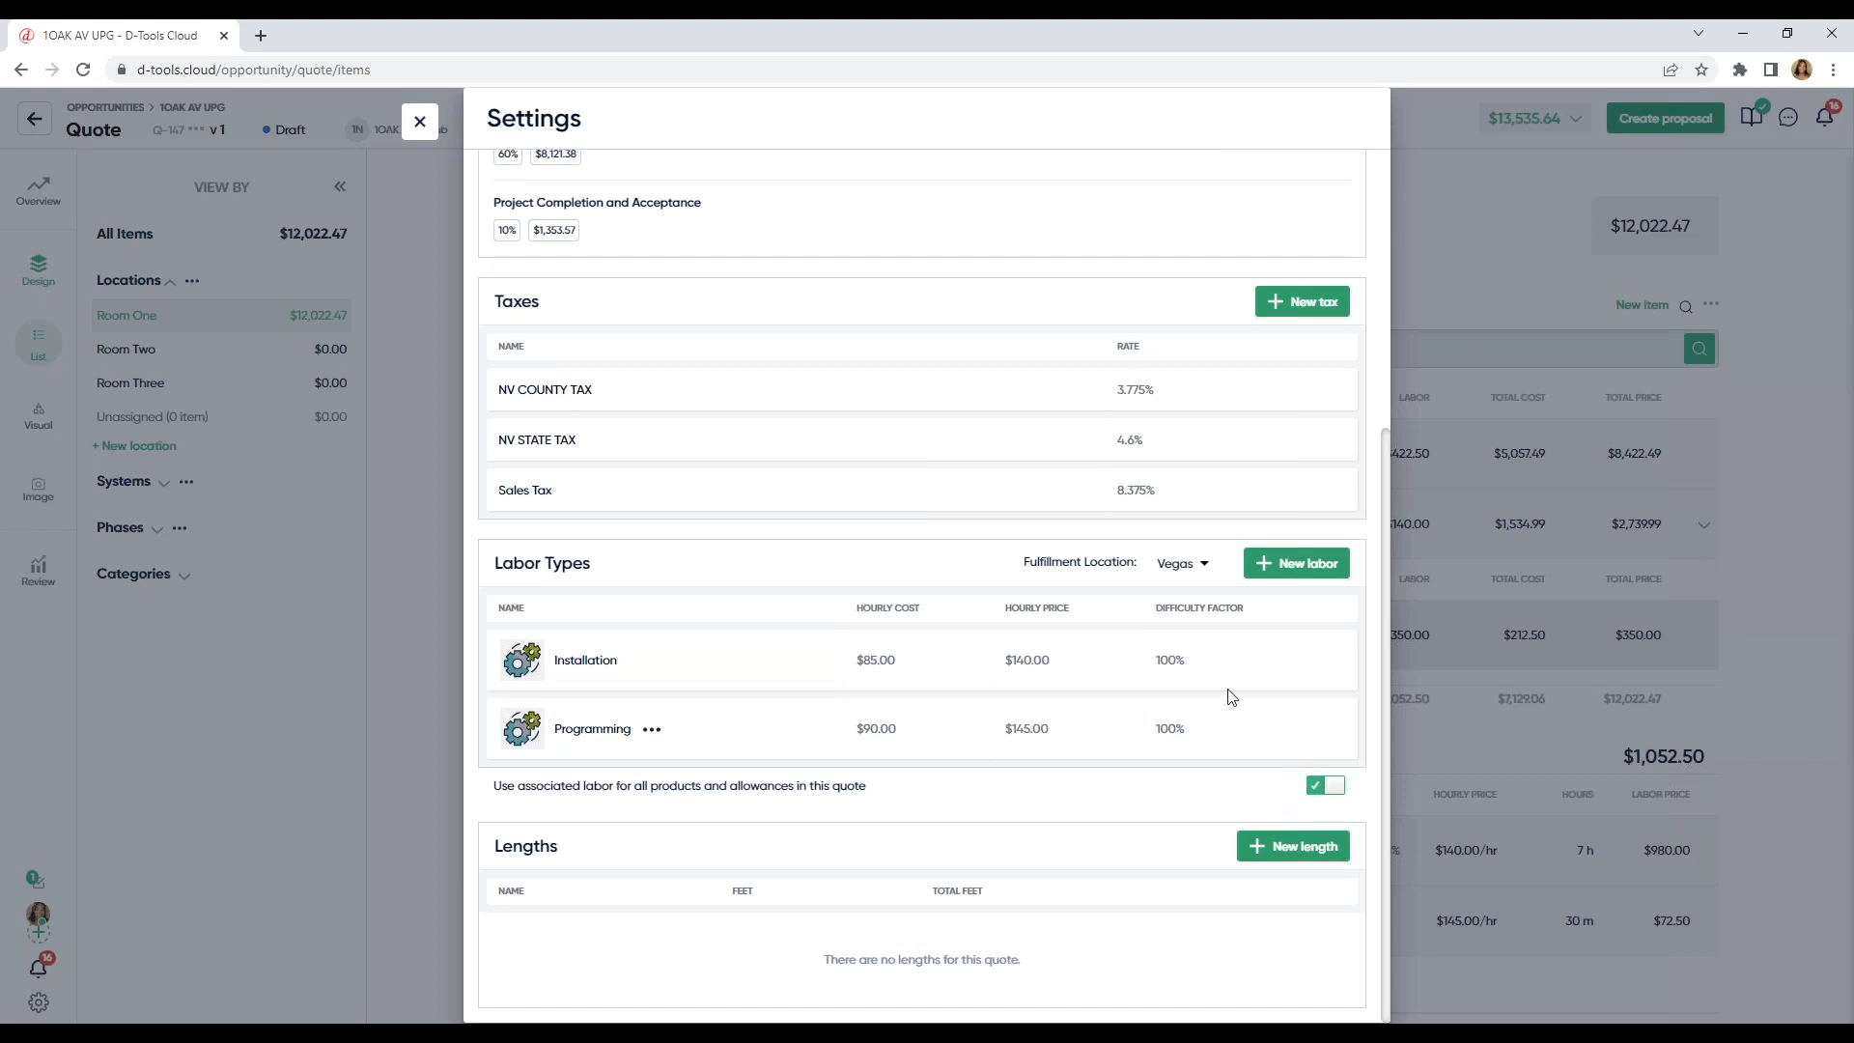
left_click(420, 122)
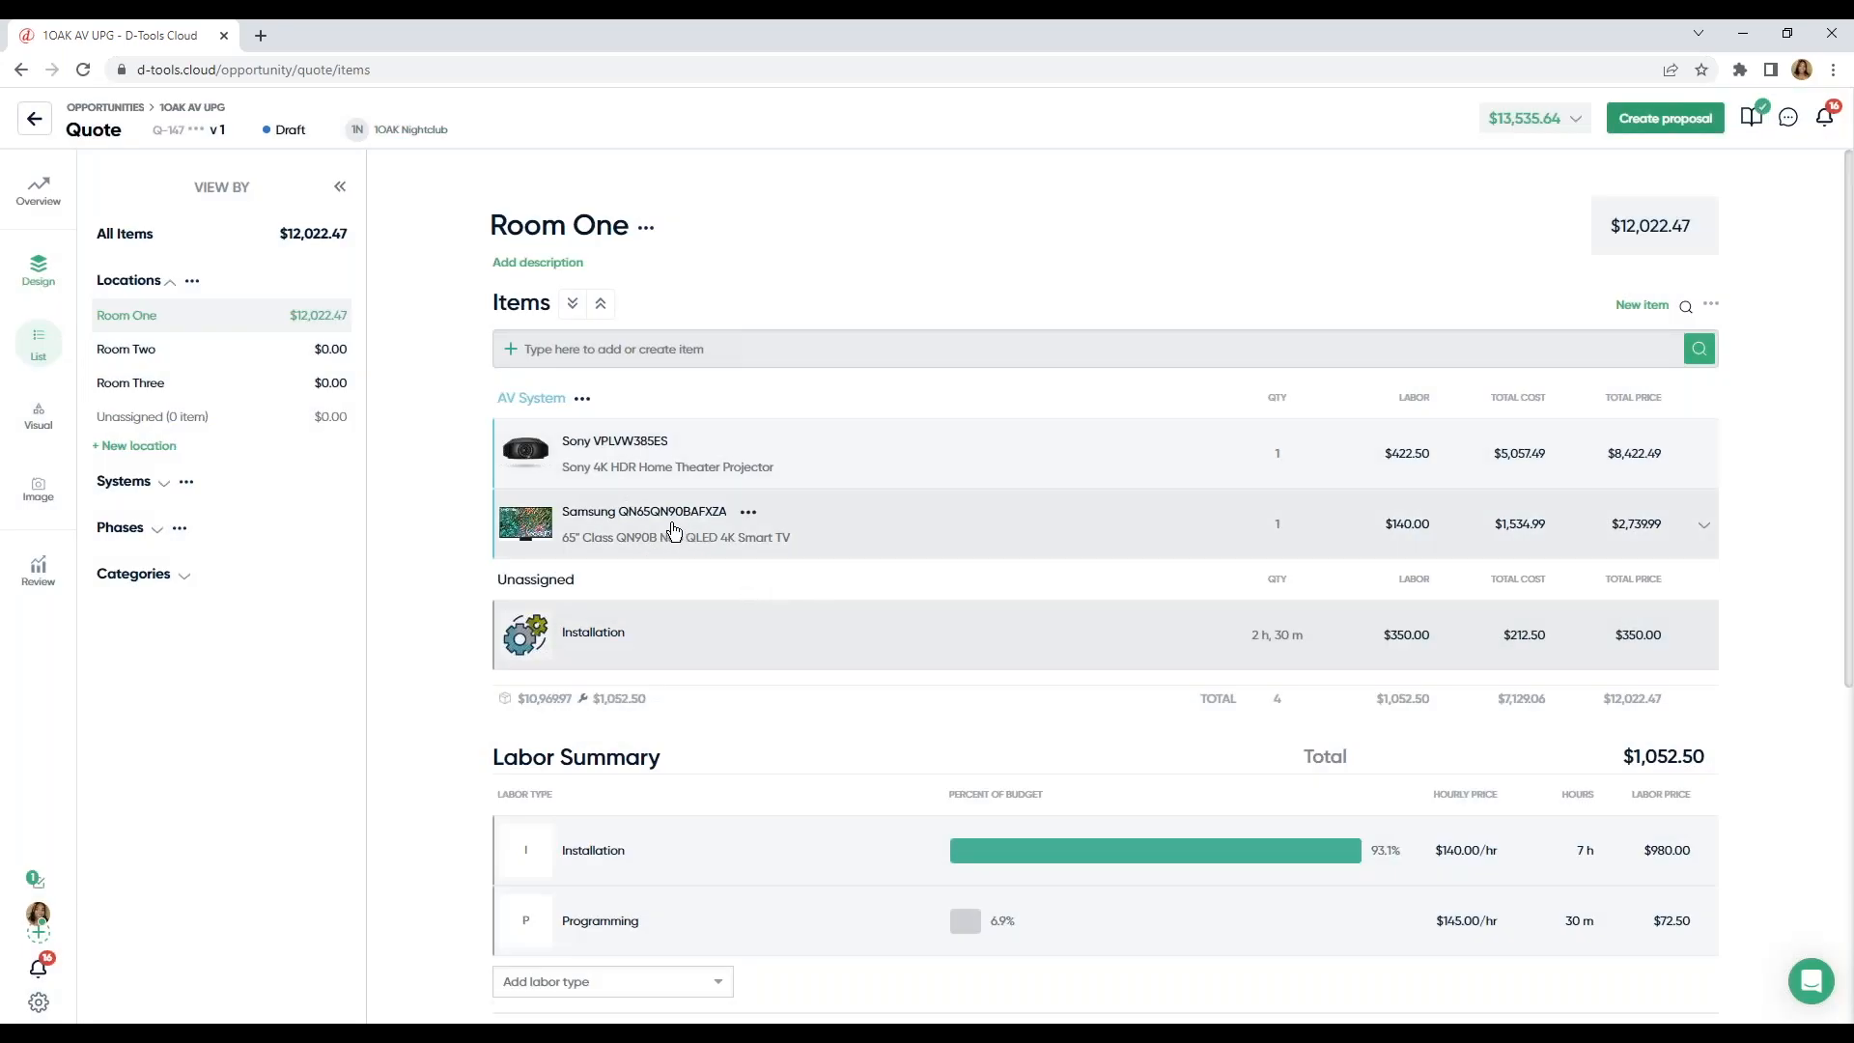
Step: Set the Sony VPLVW385ES projector's unit cost to 0 and inspect its row in the item list
left_click(637, 456)
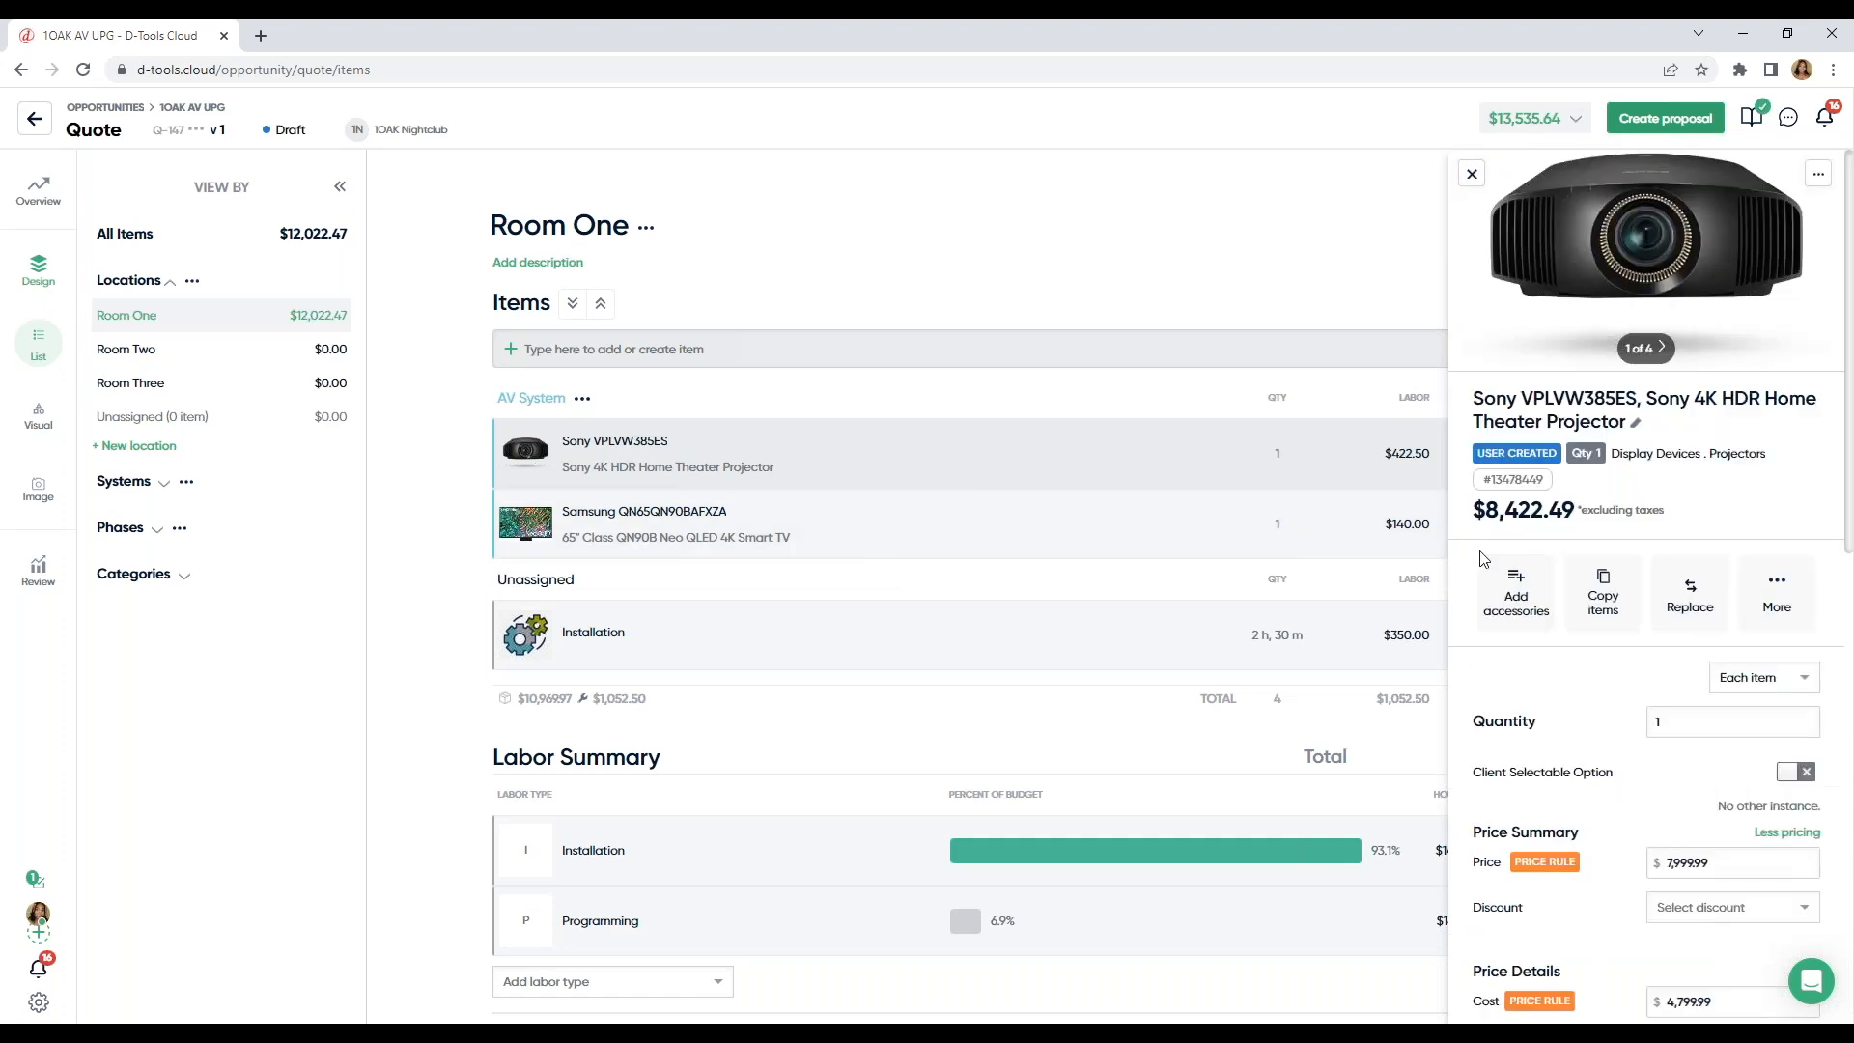
scroll(1648, 619, "down", 4)
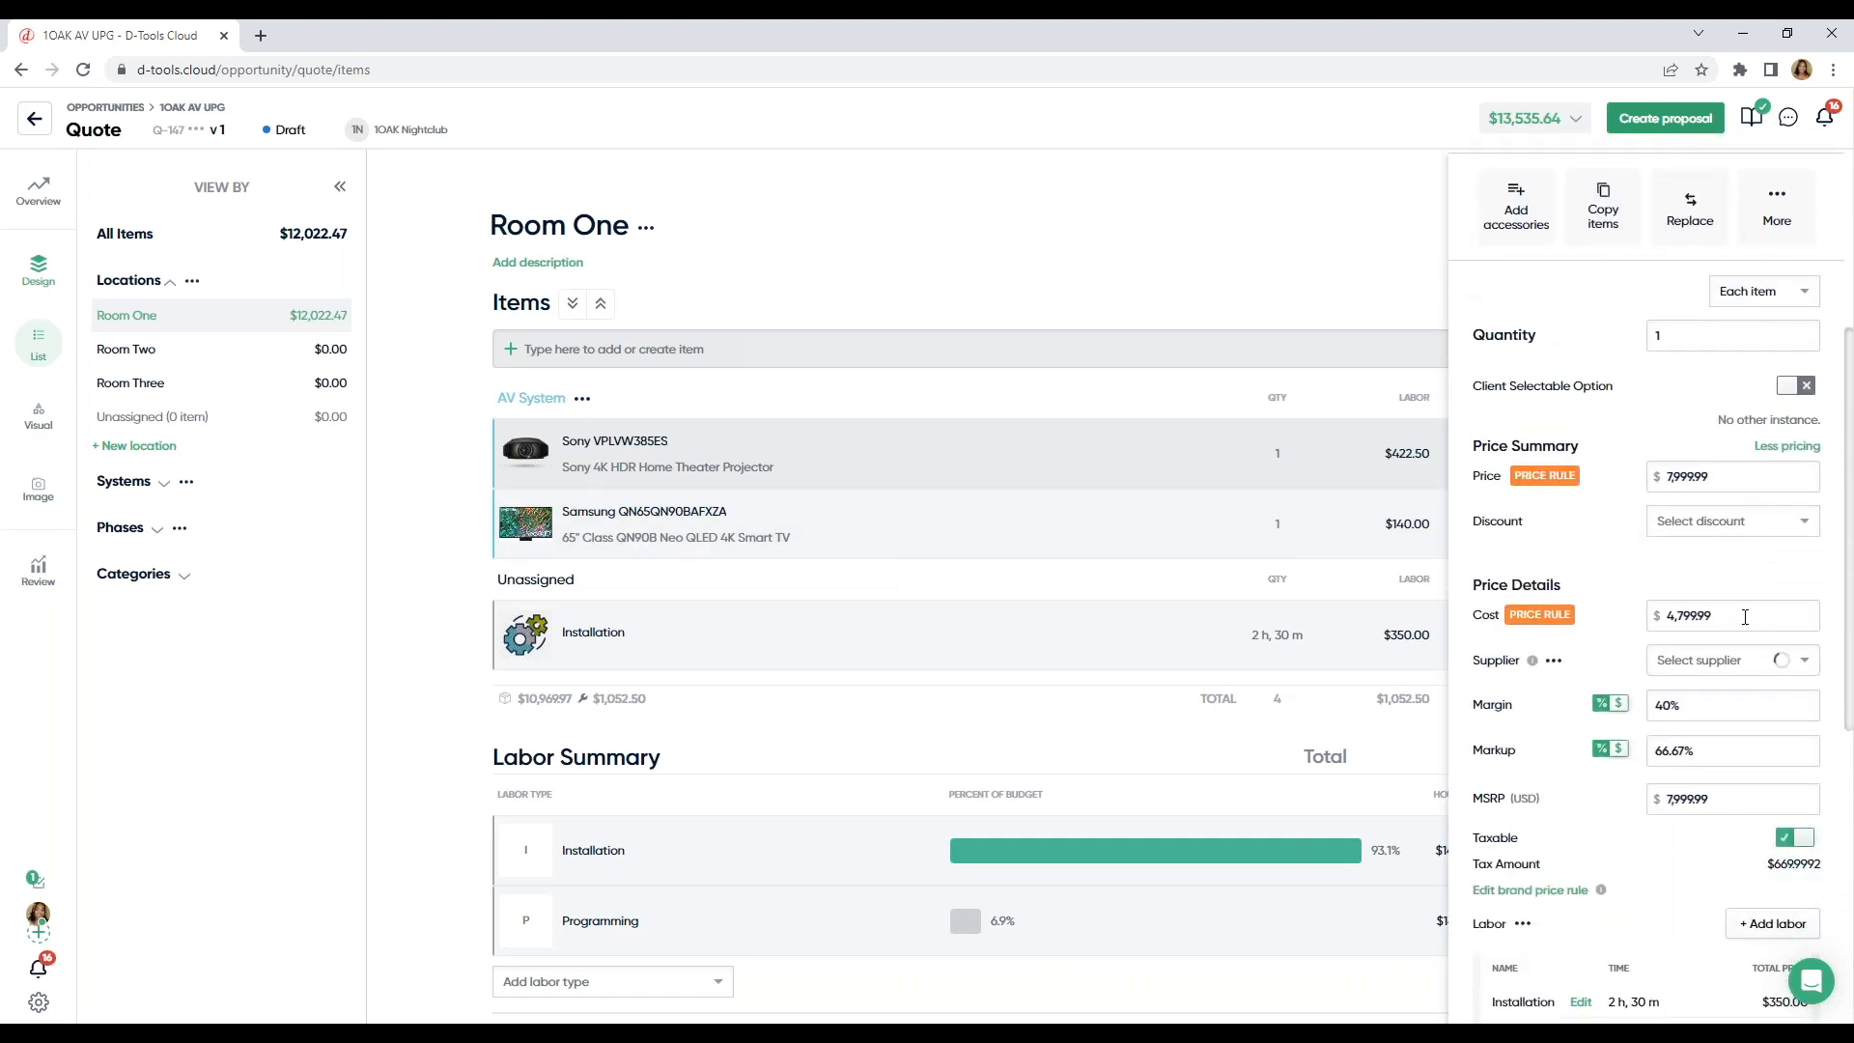
left_click_drag(1743, 615, 1678, 612)
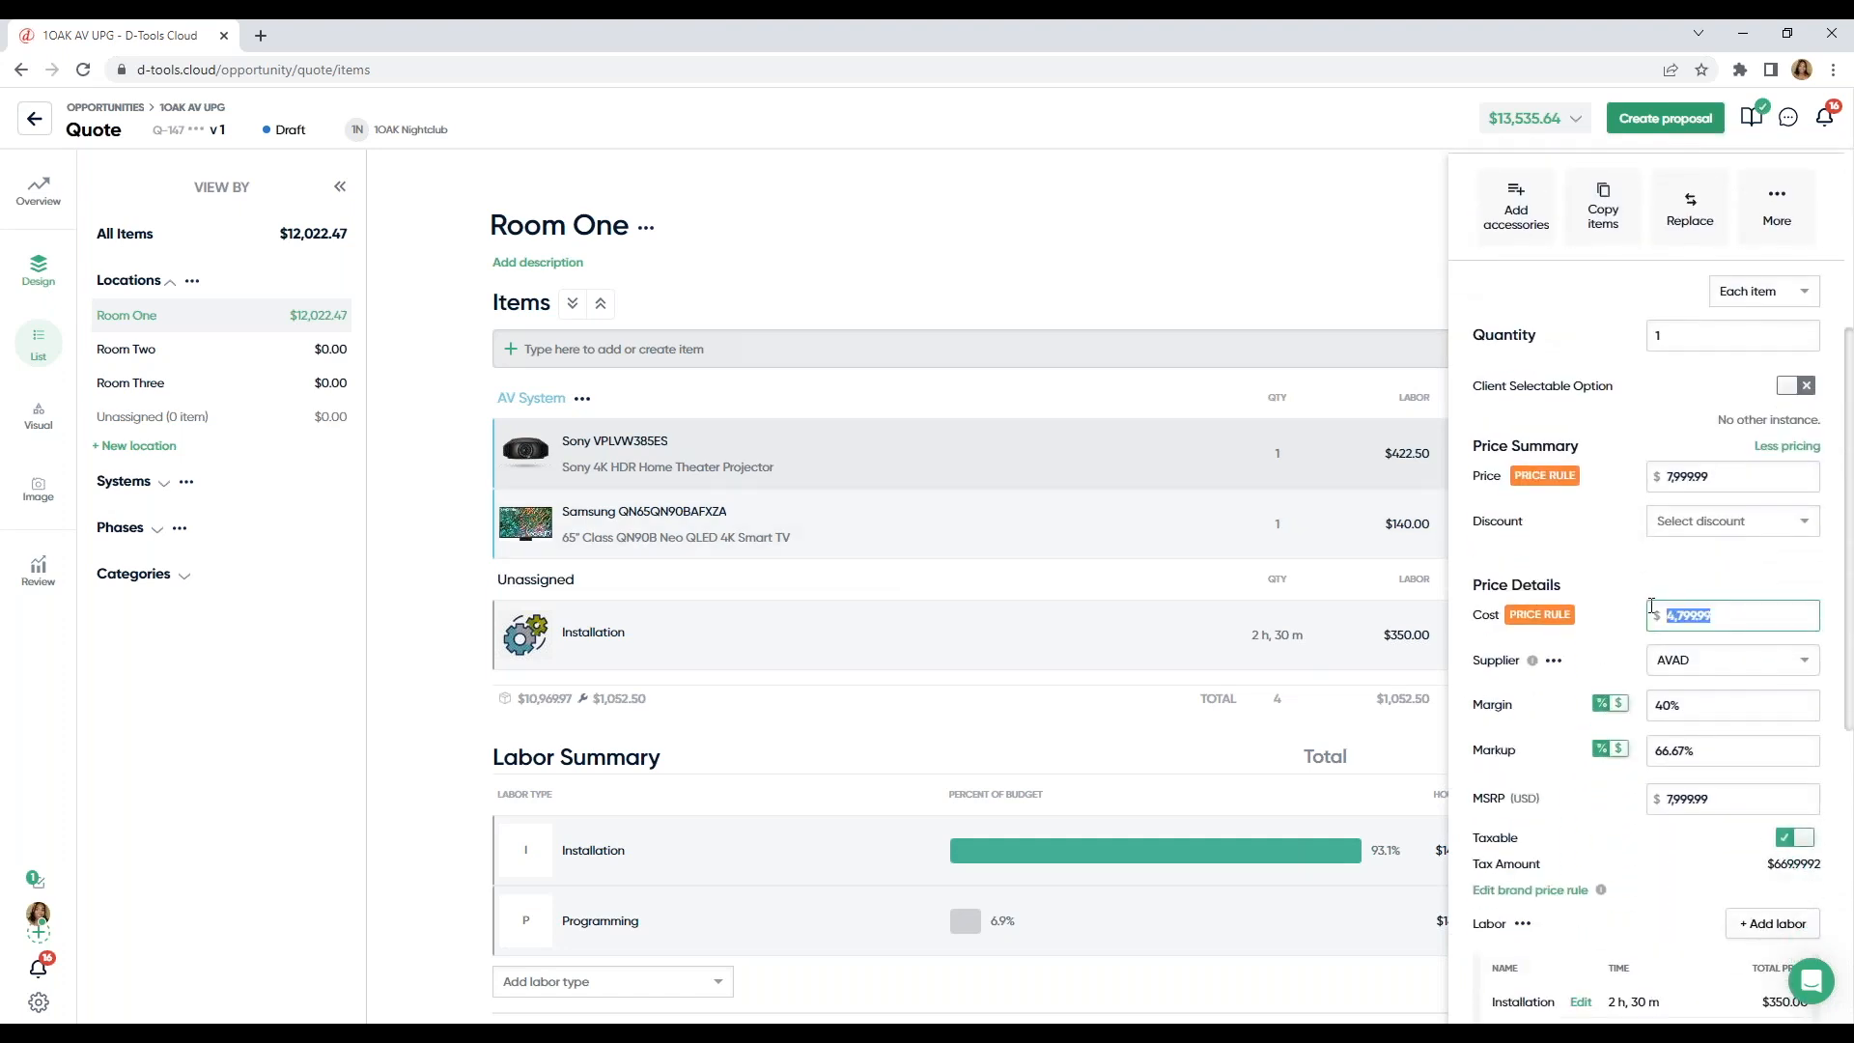
type("0")
left_click(1603, 569)
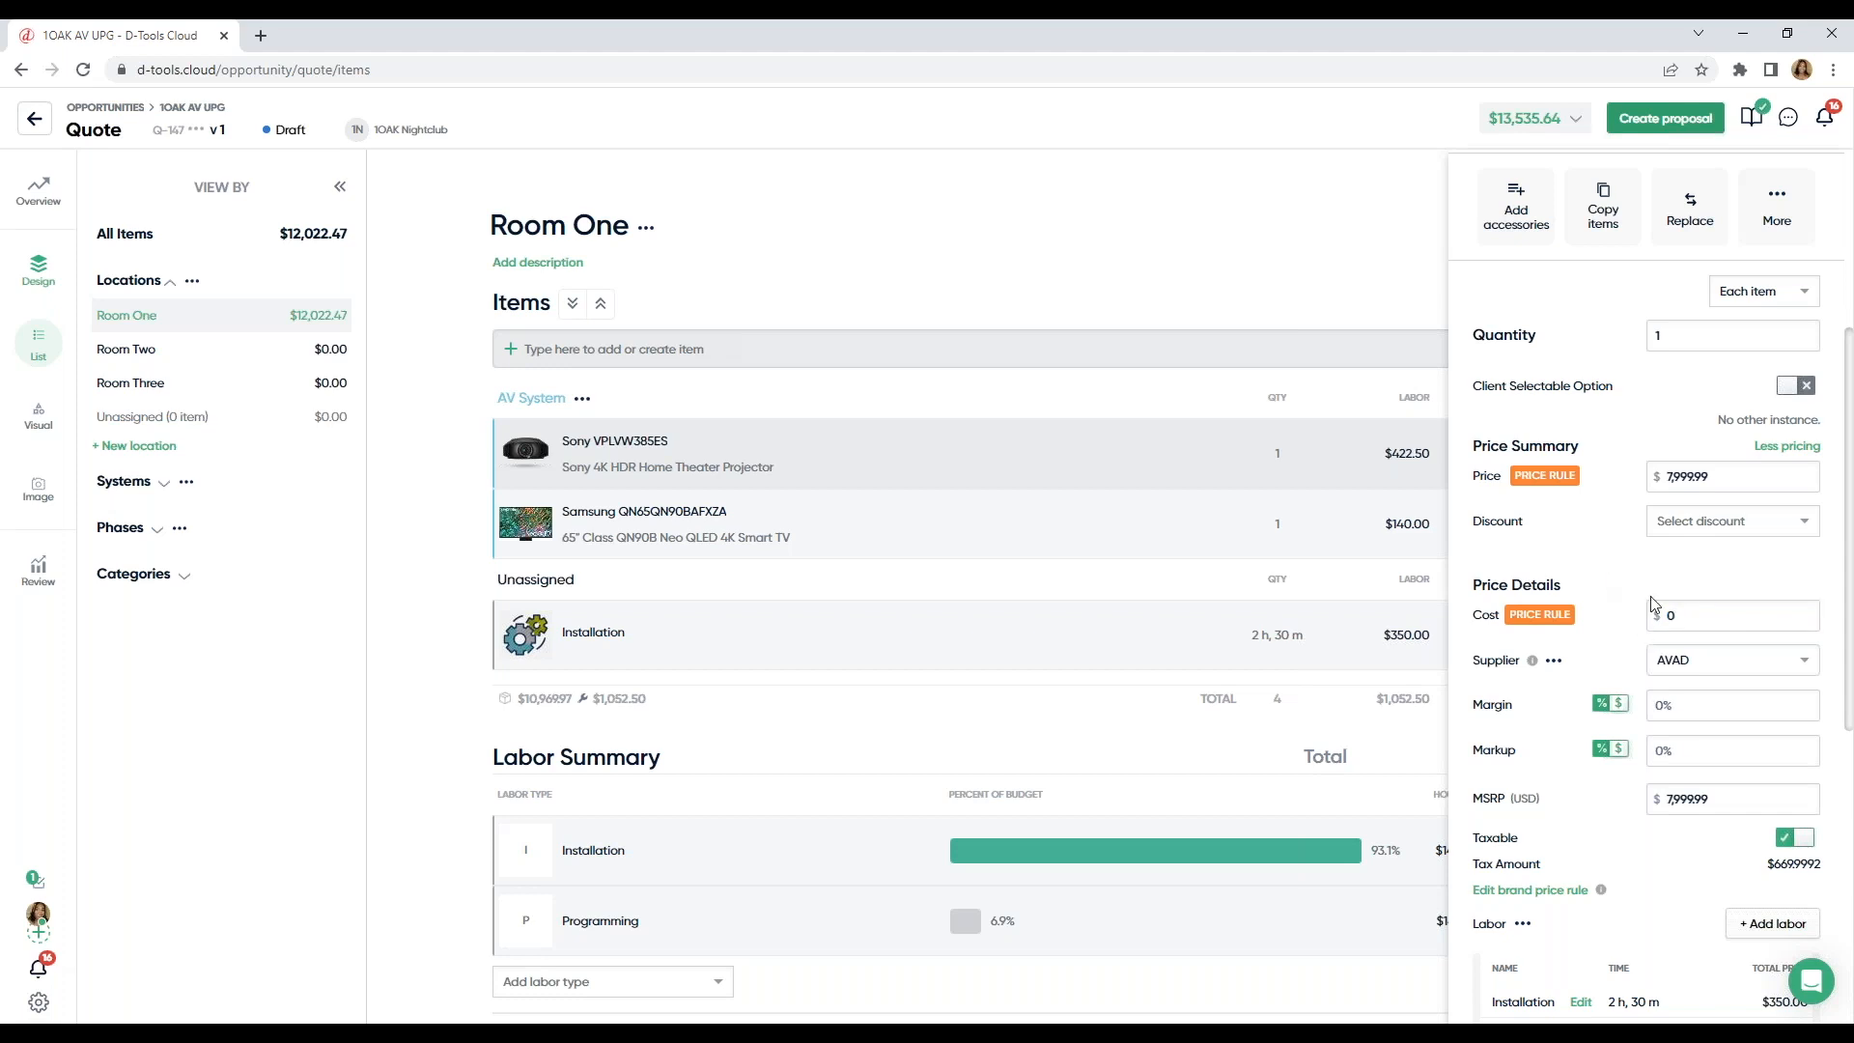
scroll(1635, 621, "up", 4)
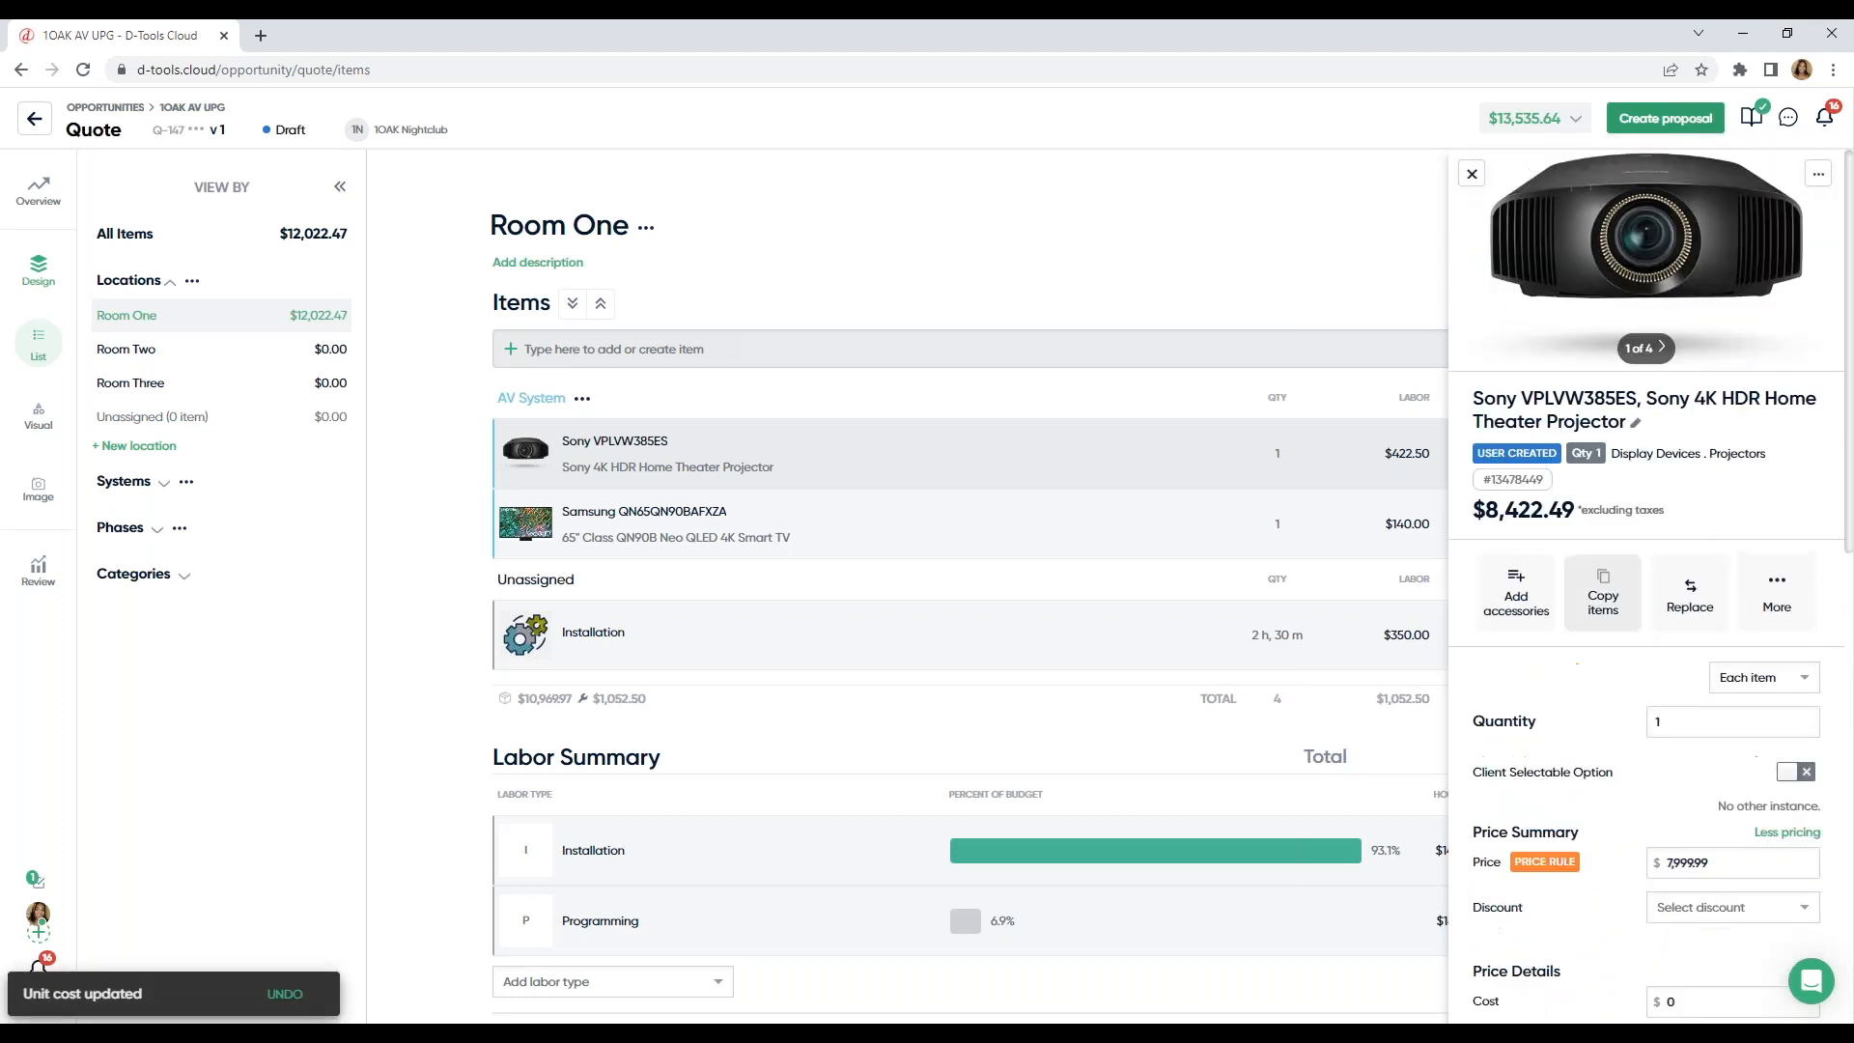
left_click(1468, 178)
mouse_move(1683, 454)
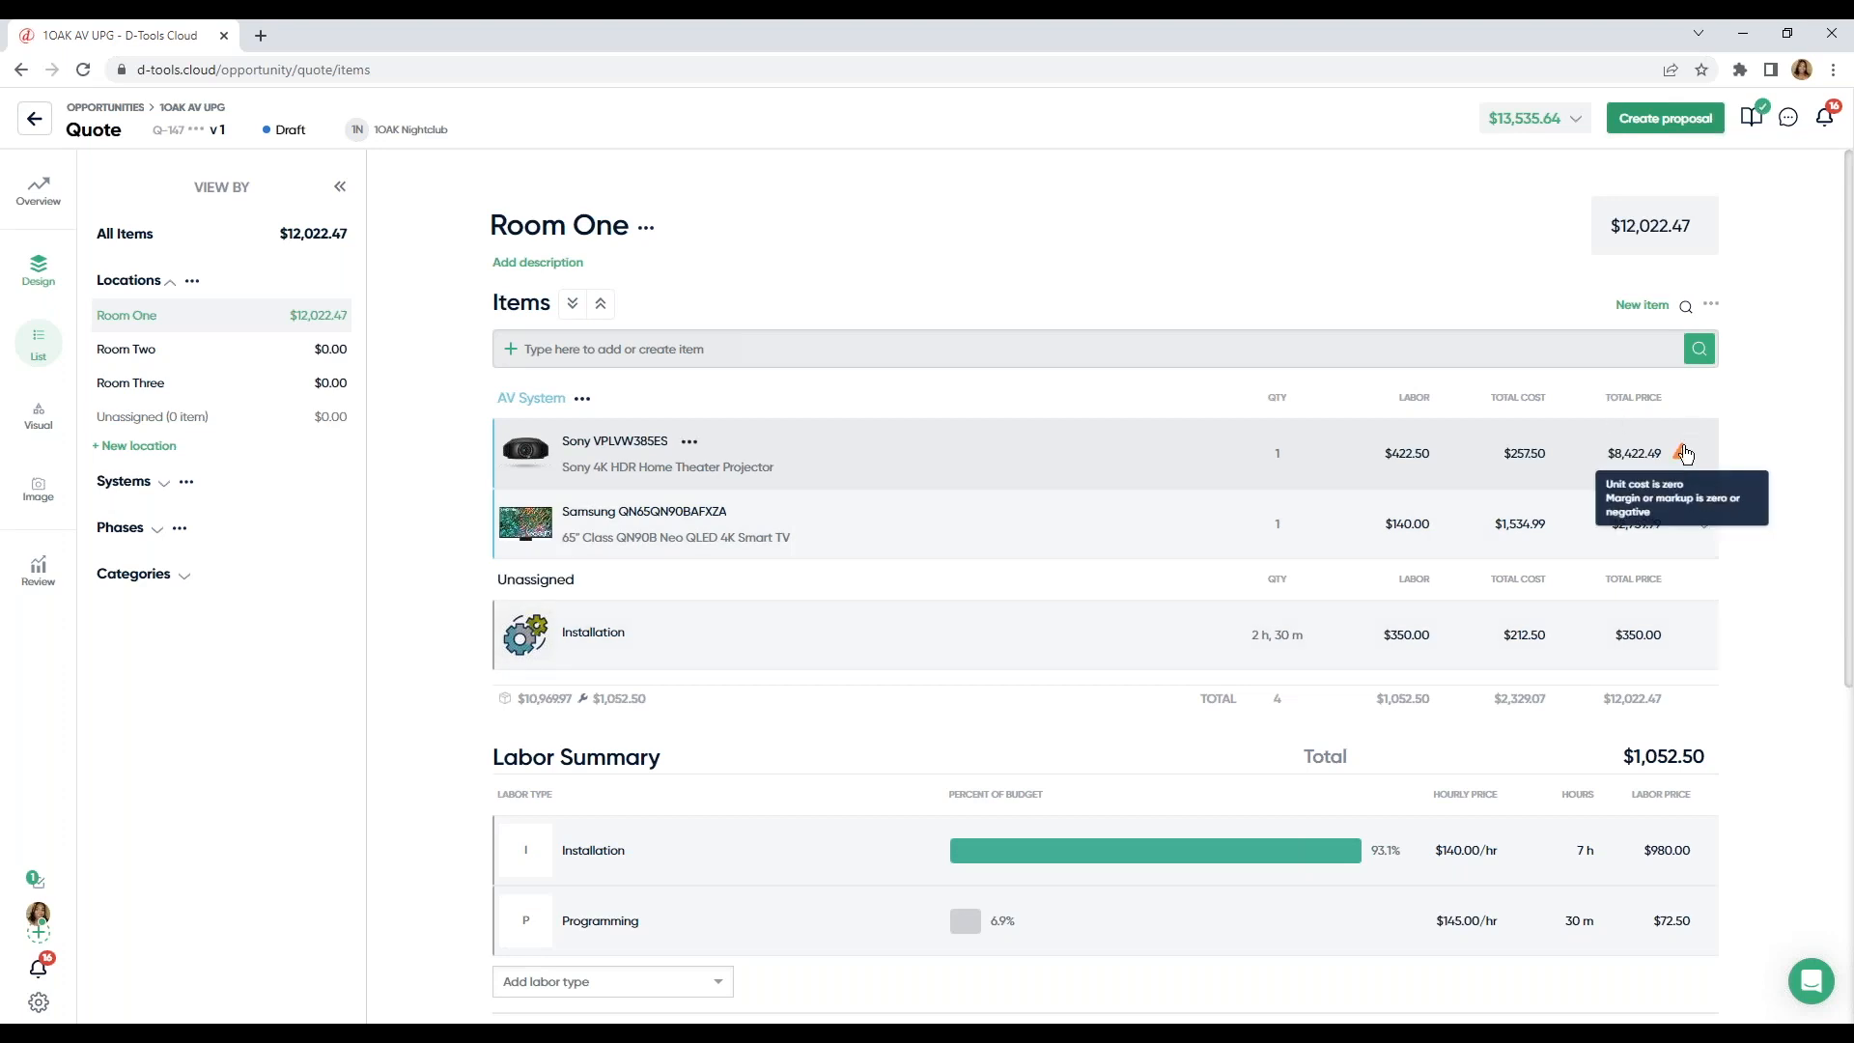
Step: Set the Sony VPLVW385ES projector's unit cost to $6,299.99
left_click(1048, 455)
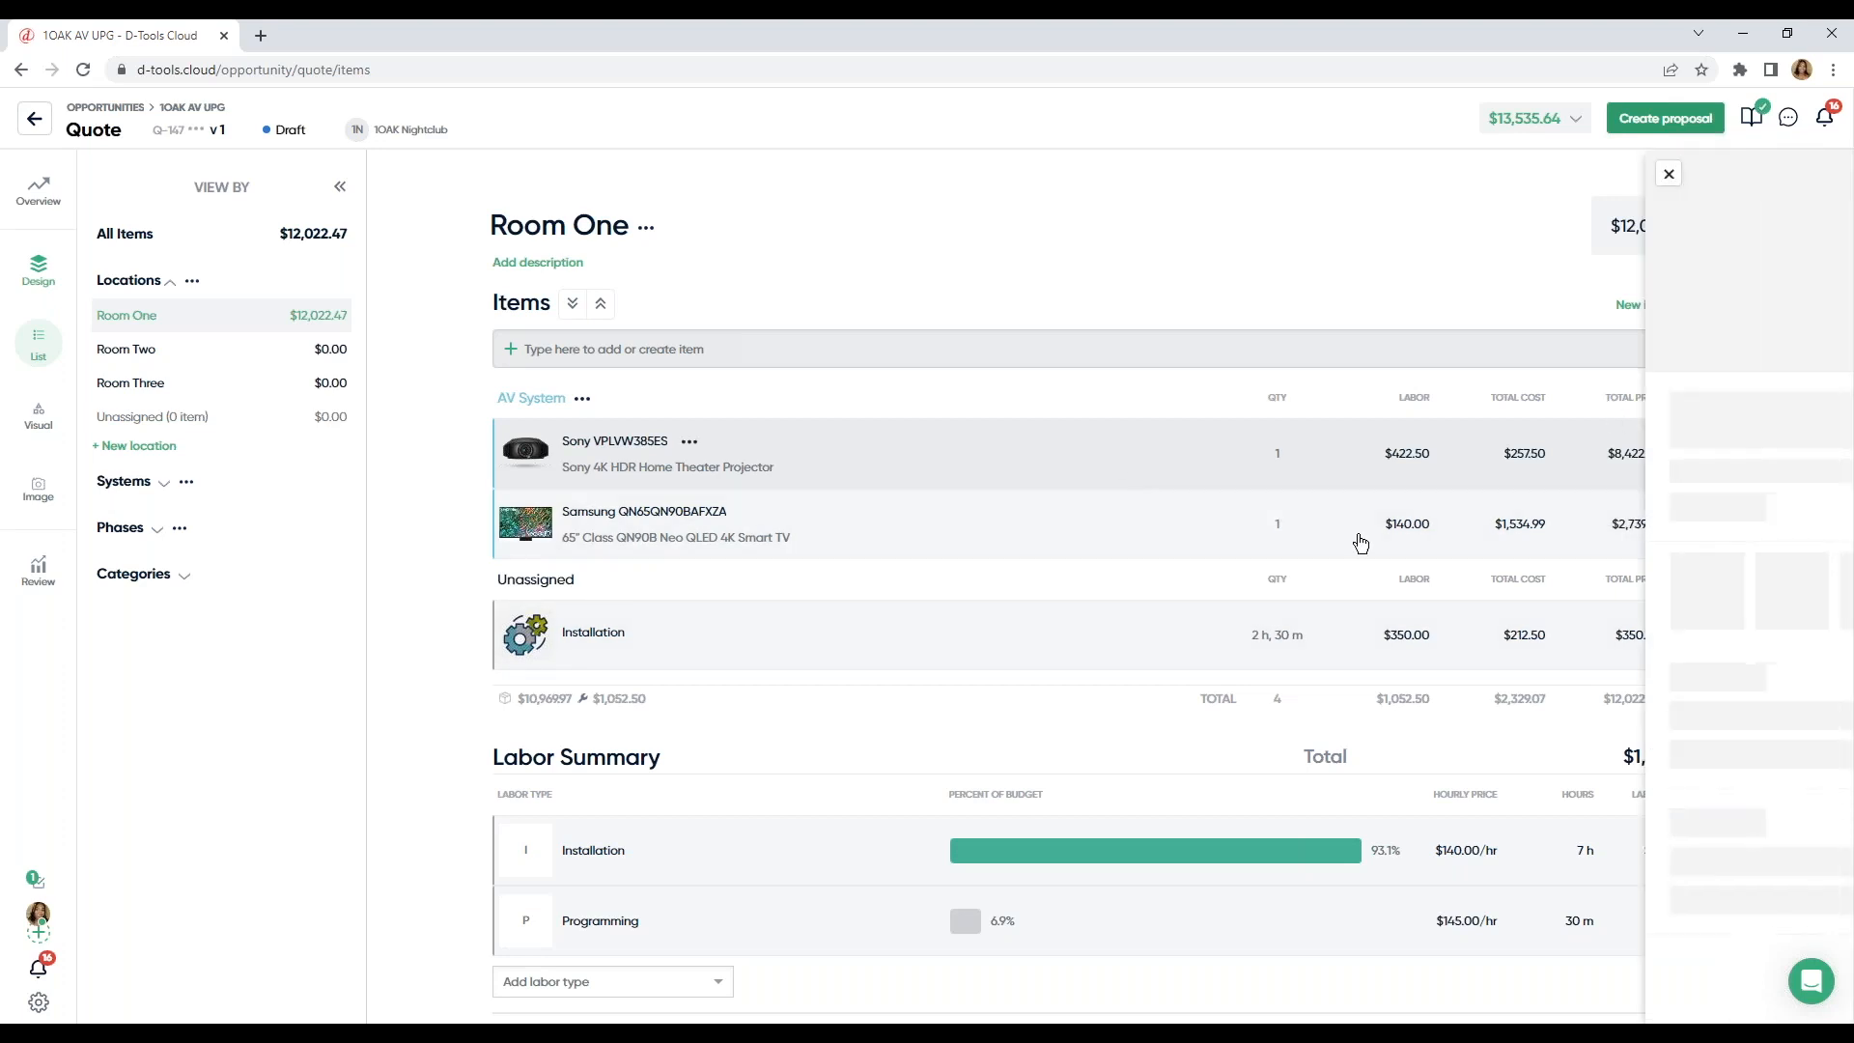
scroll(1642, 666, "down", 3)
left_click(1692, 717)
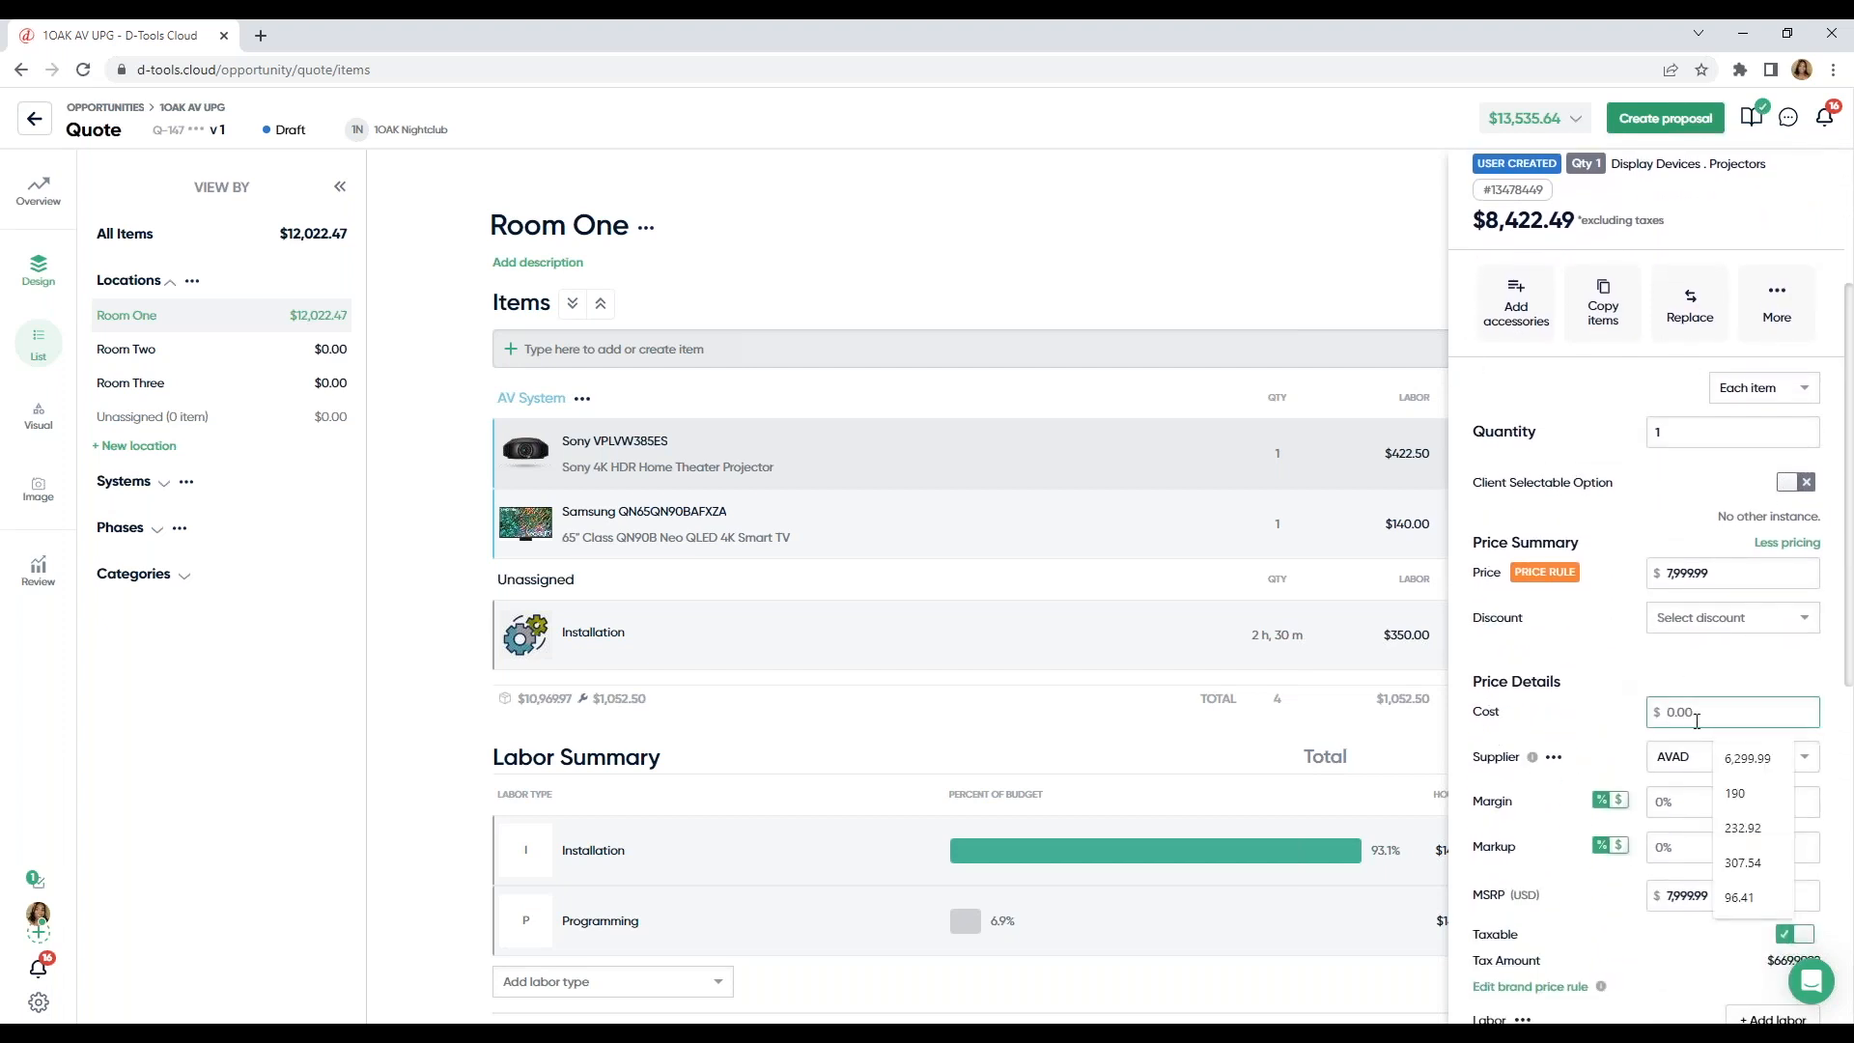
left_click(1738, 759)
scroll(1608, 512, "up", 2)
scroll(1608, 511, "up", 1)
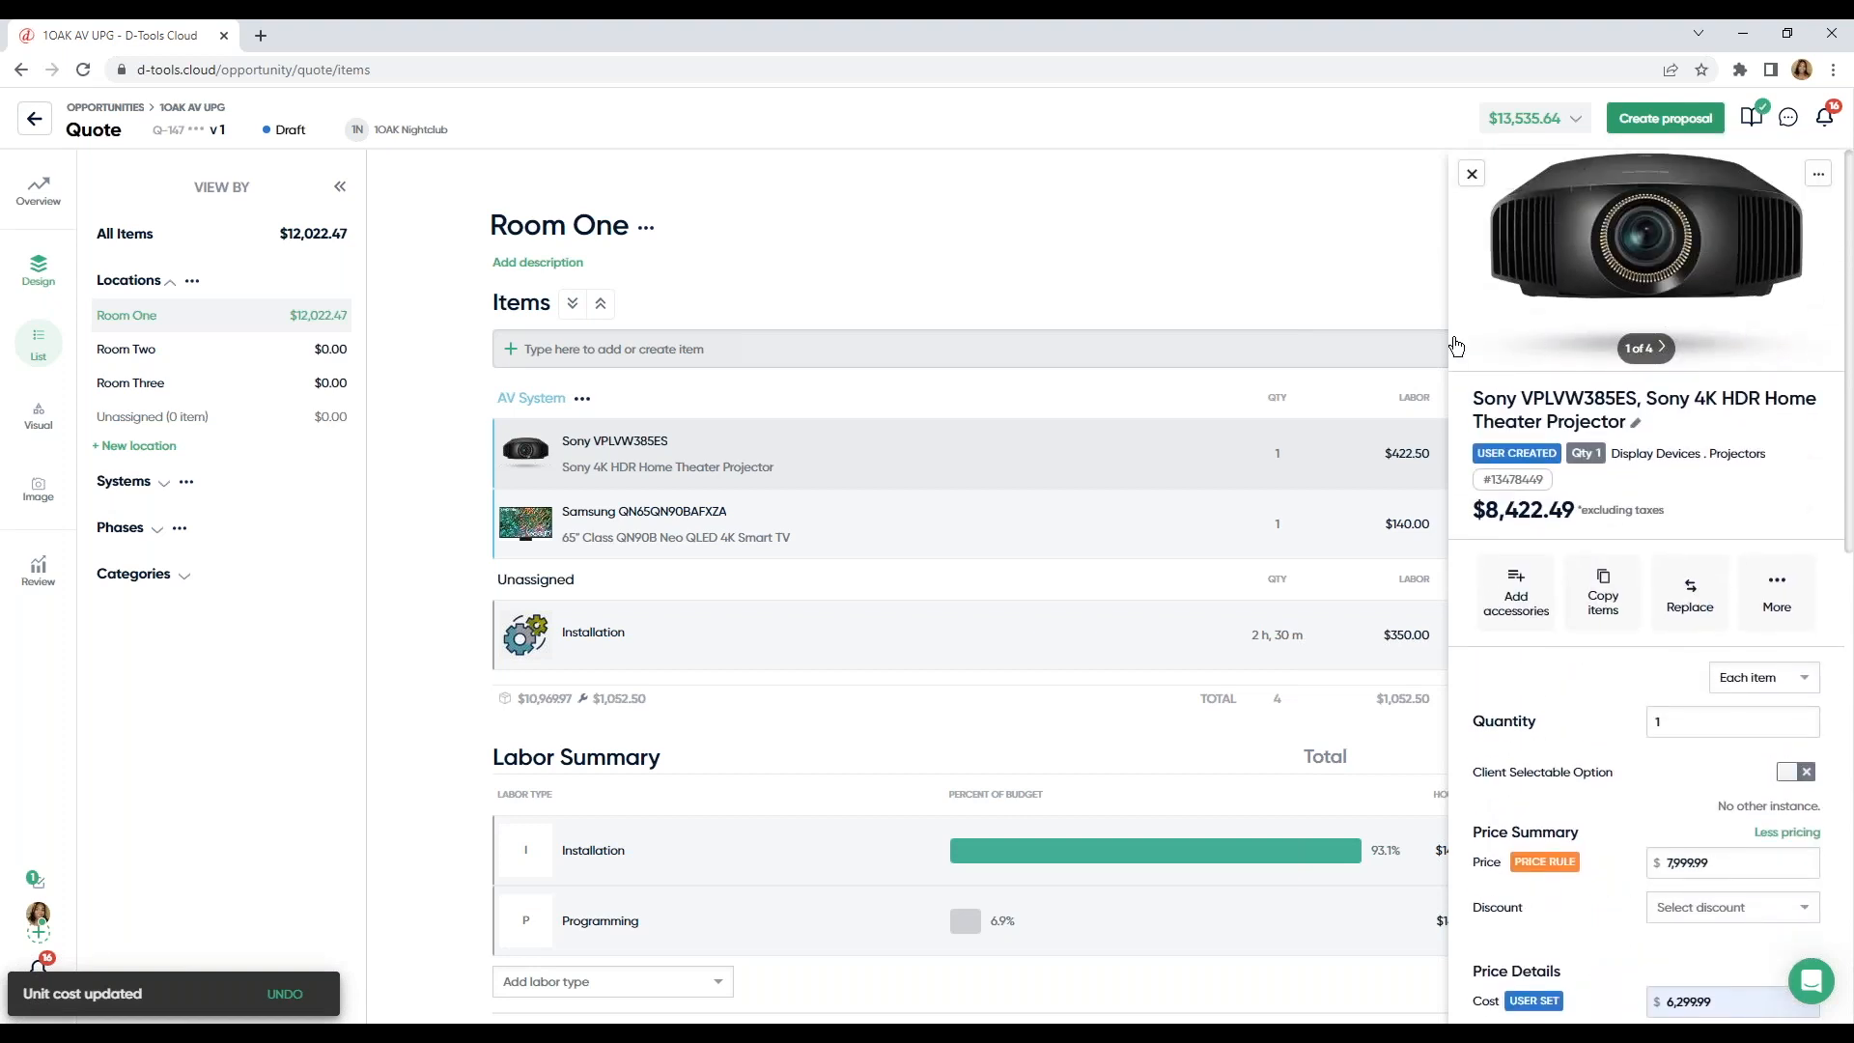
left_click(1470, 175)
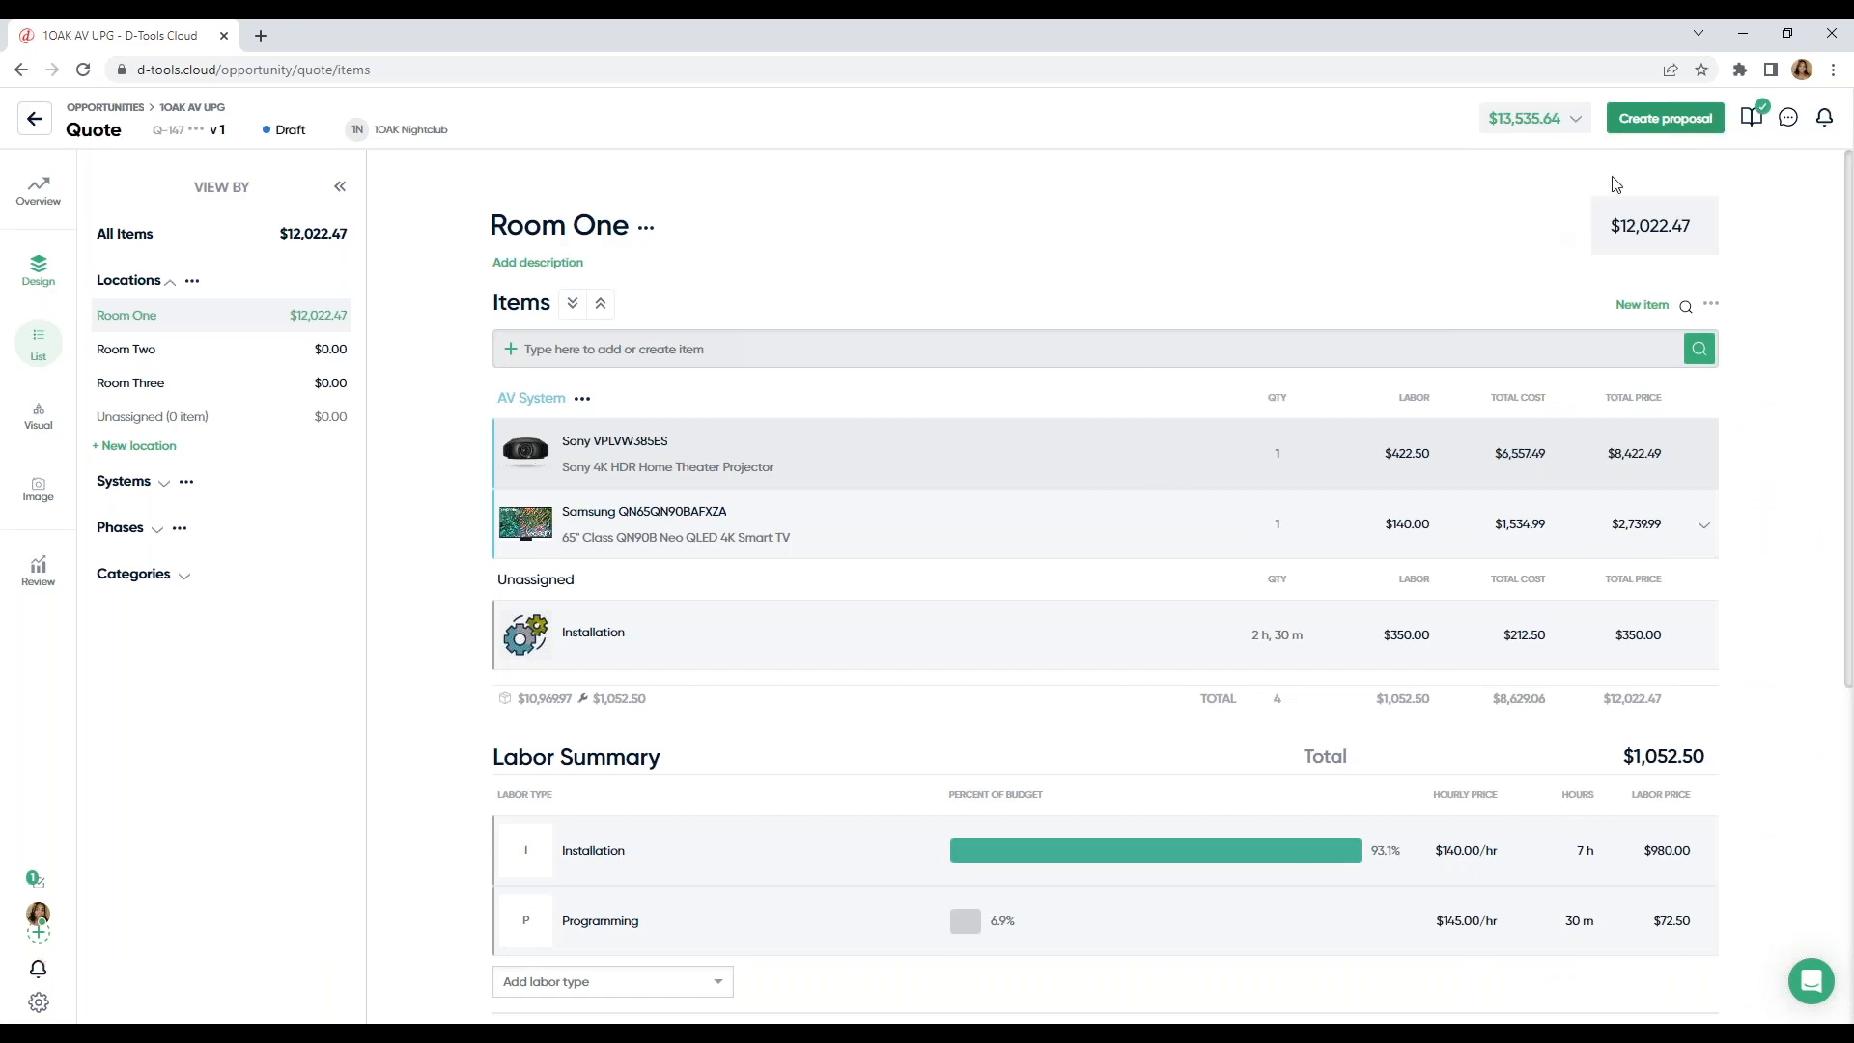
Step: Create a proposal from the quote and look through the available templates, keeping Commercial Default
left_click(1662, 118)
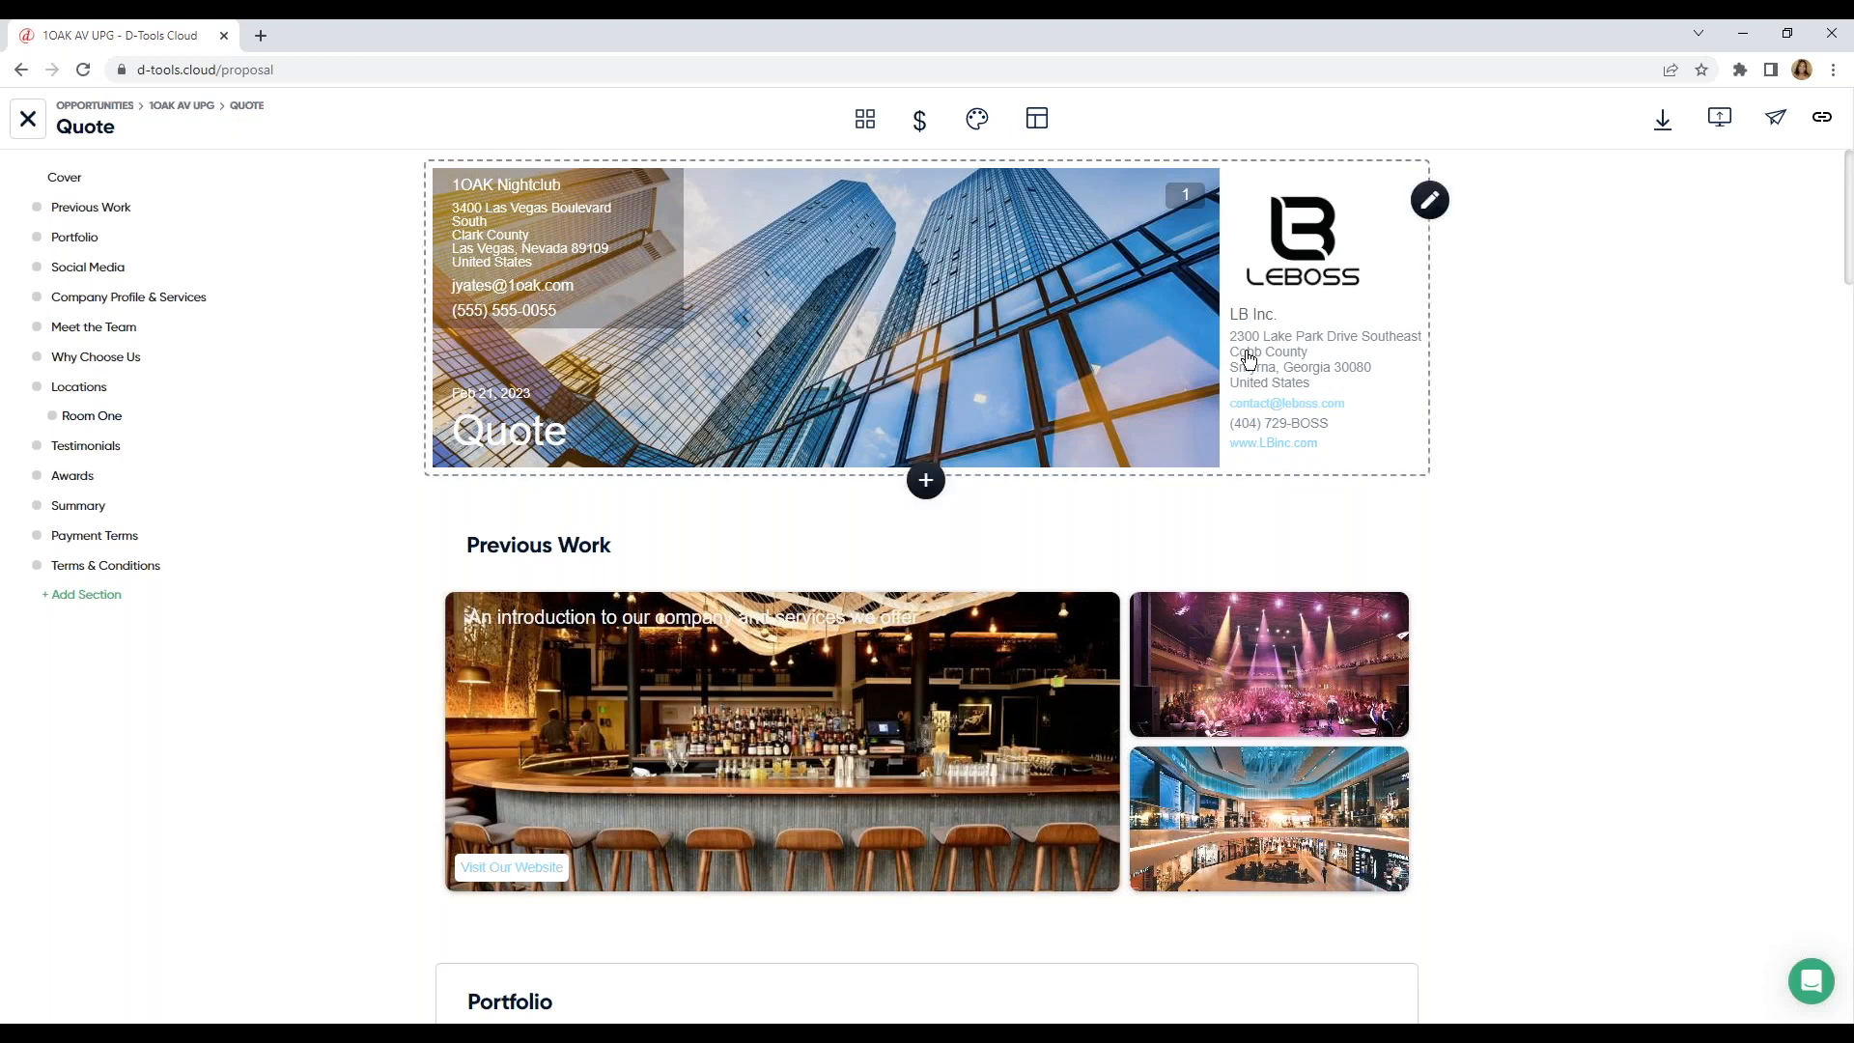
left_click(1040, 125)
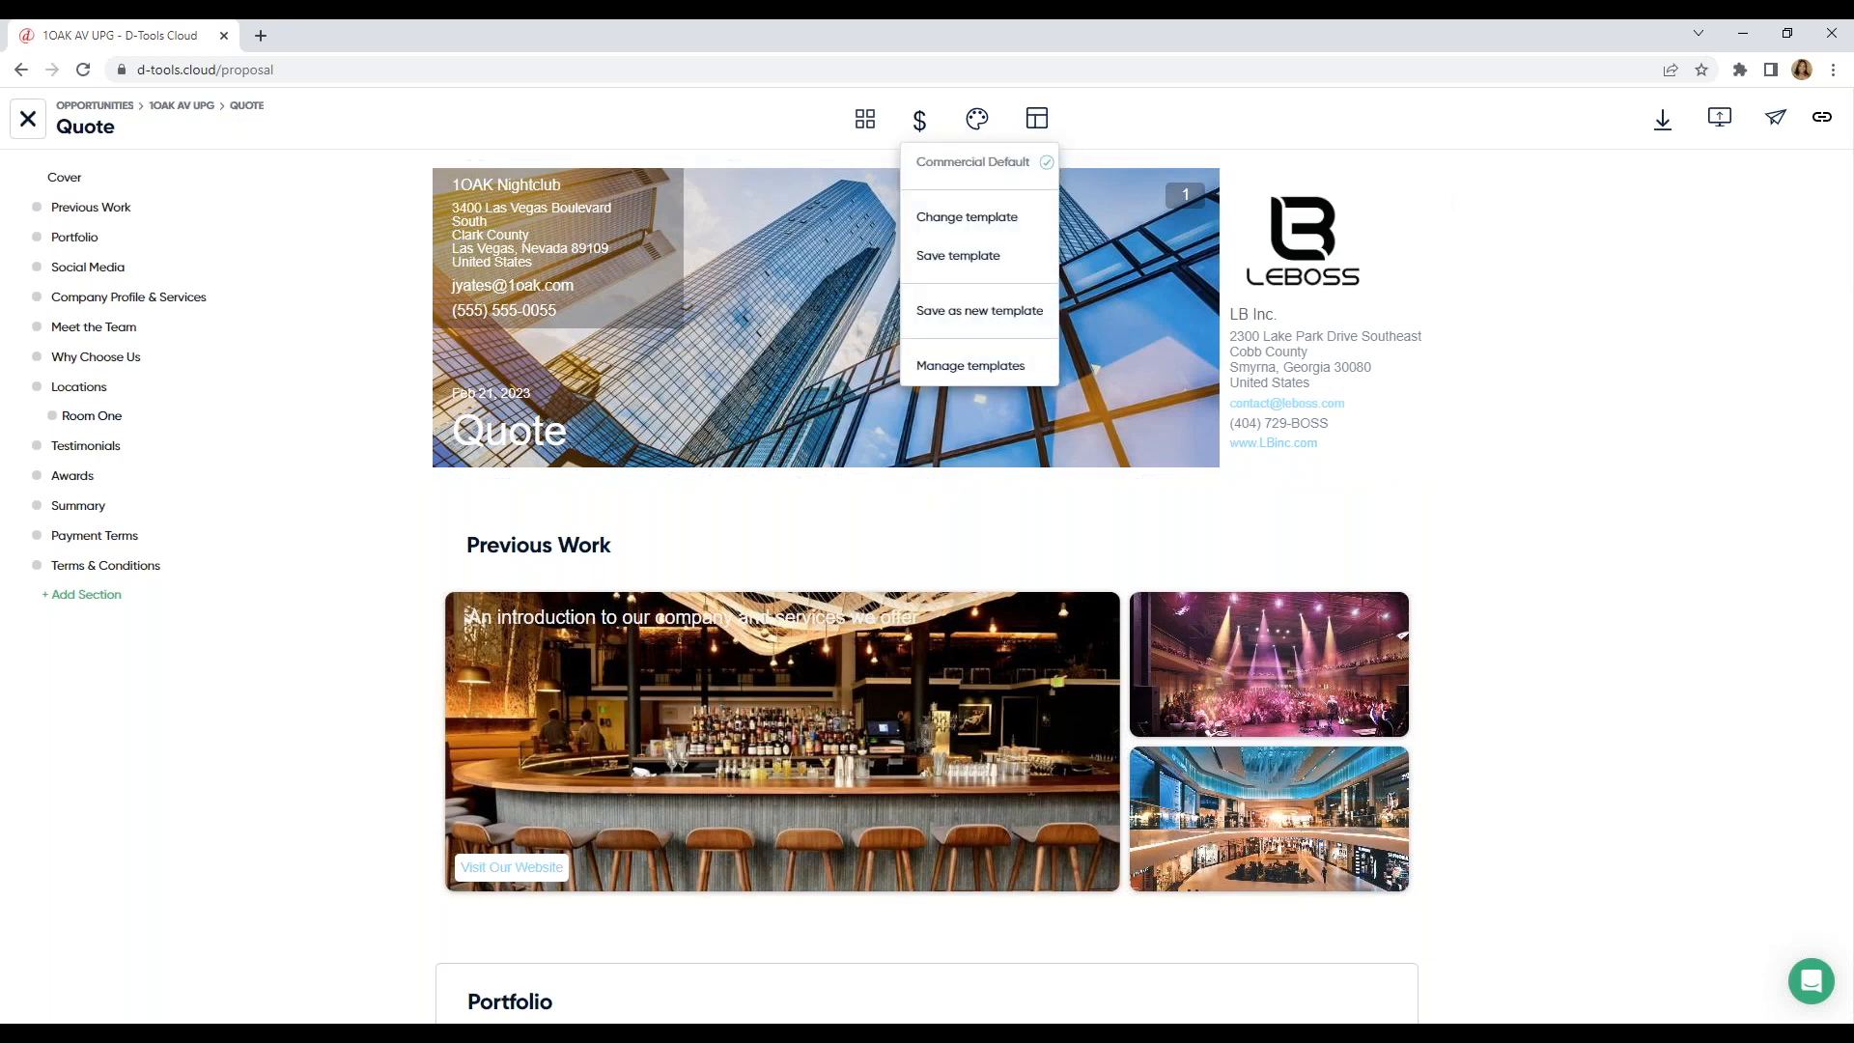
left_click(966, 216)
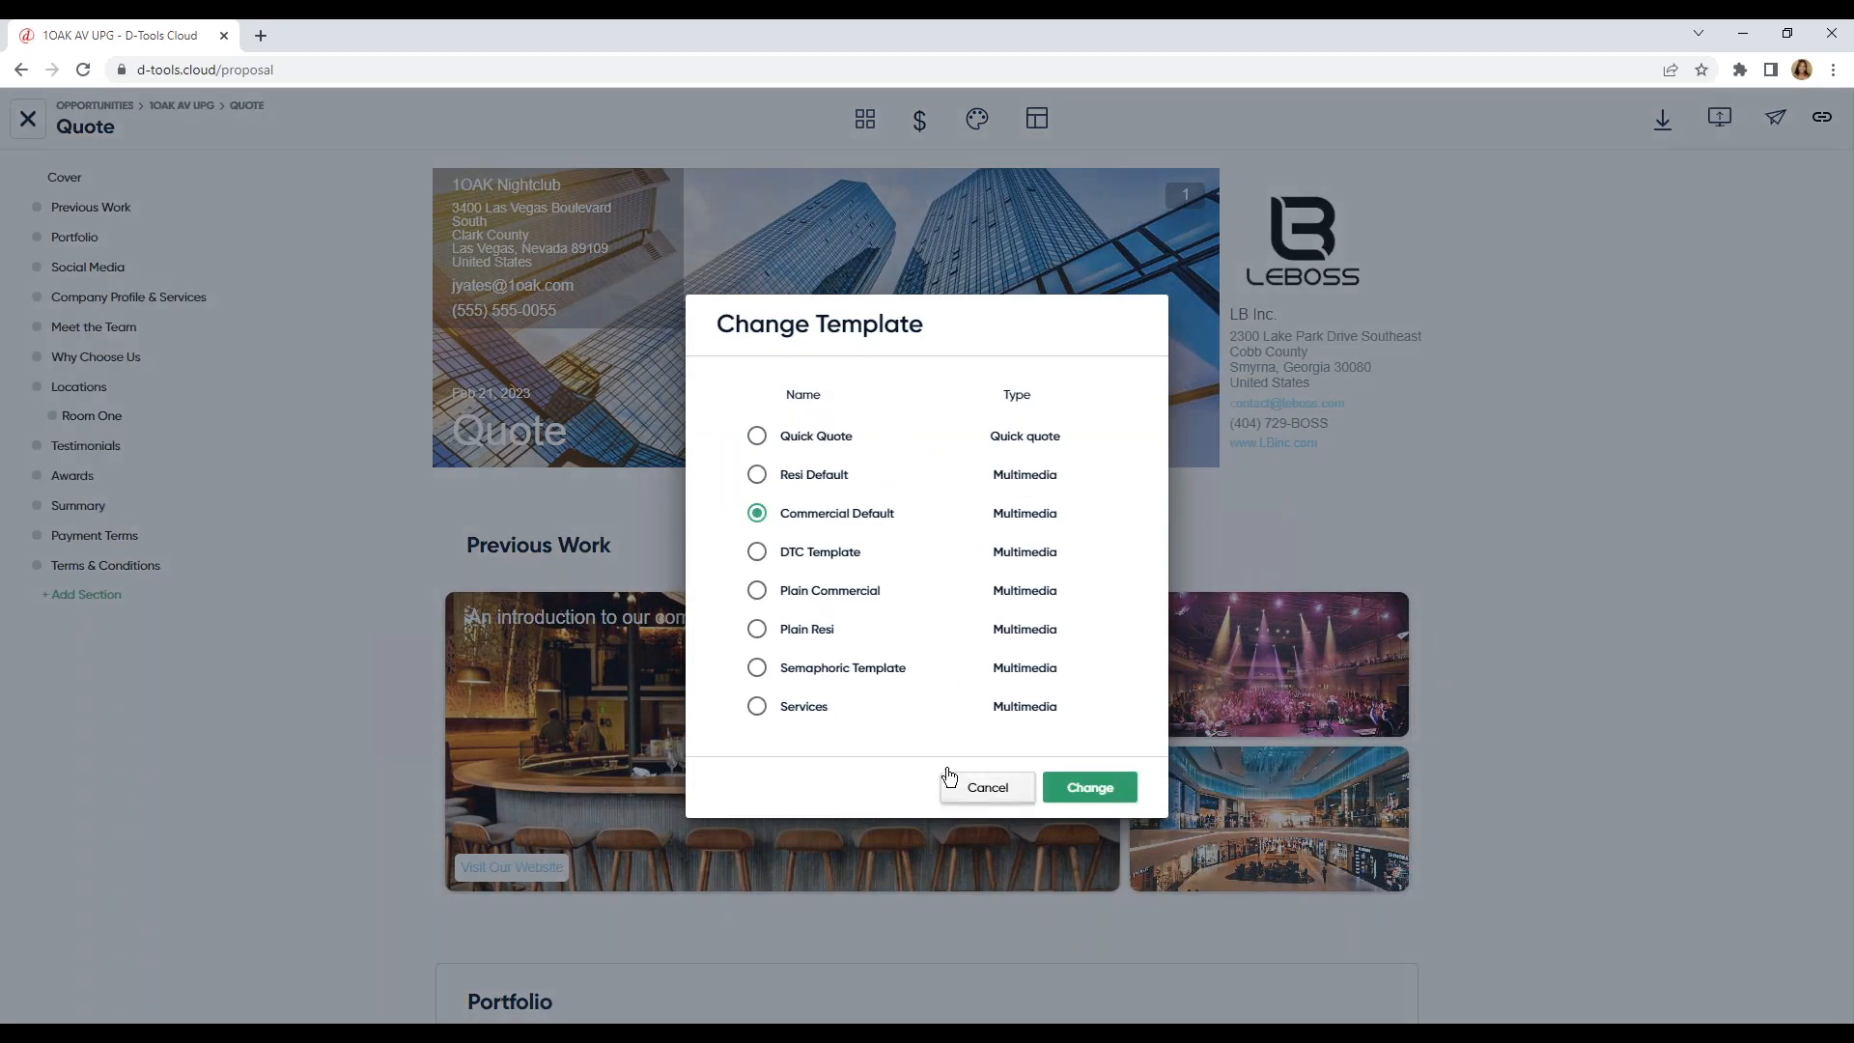
left_click(964, 789)
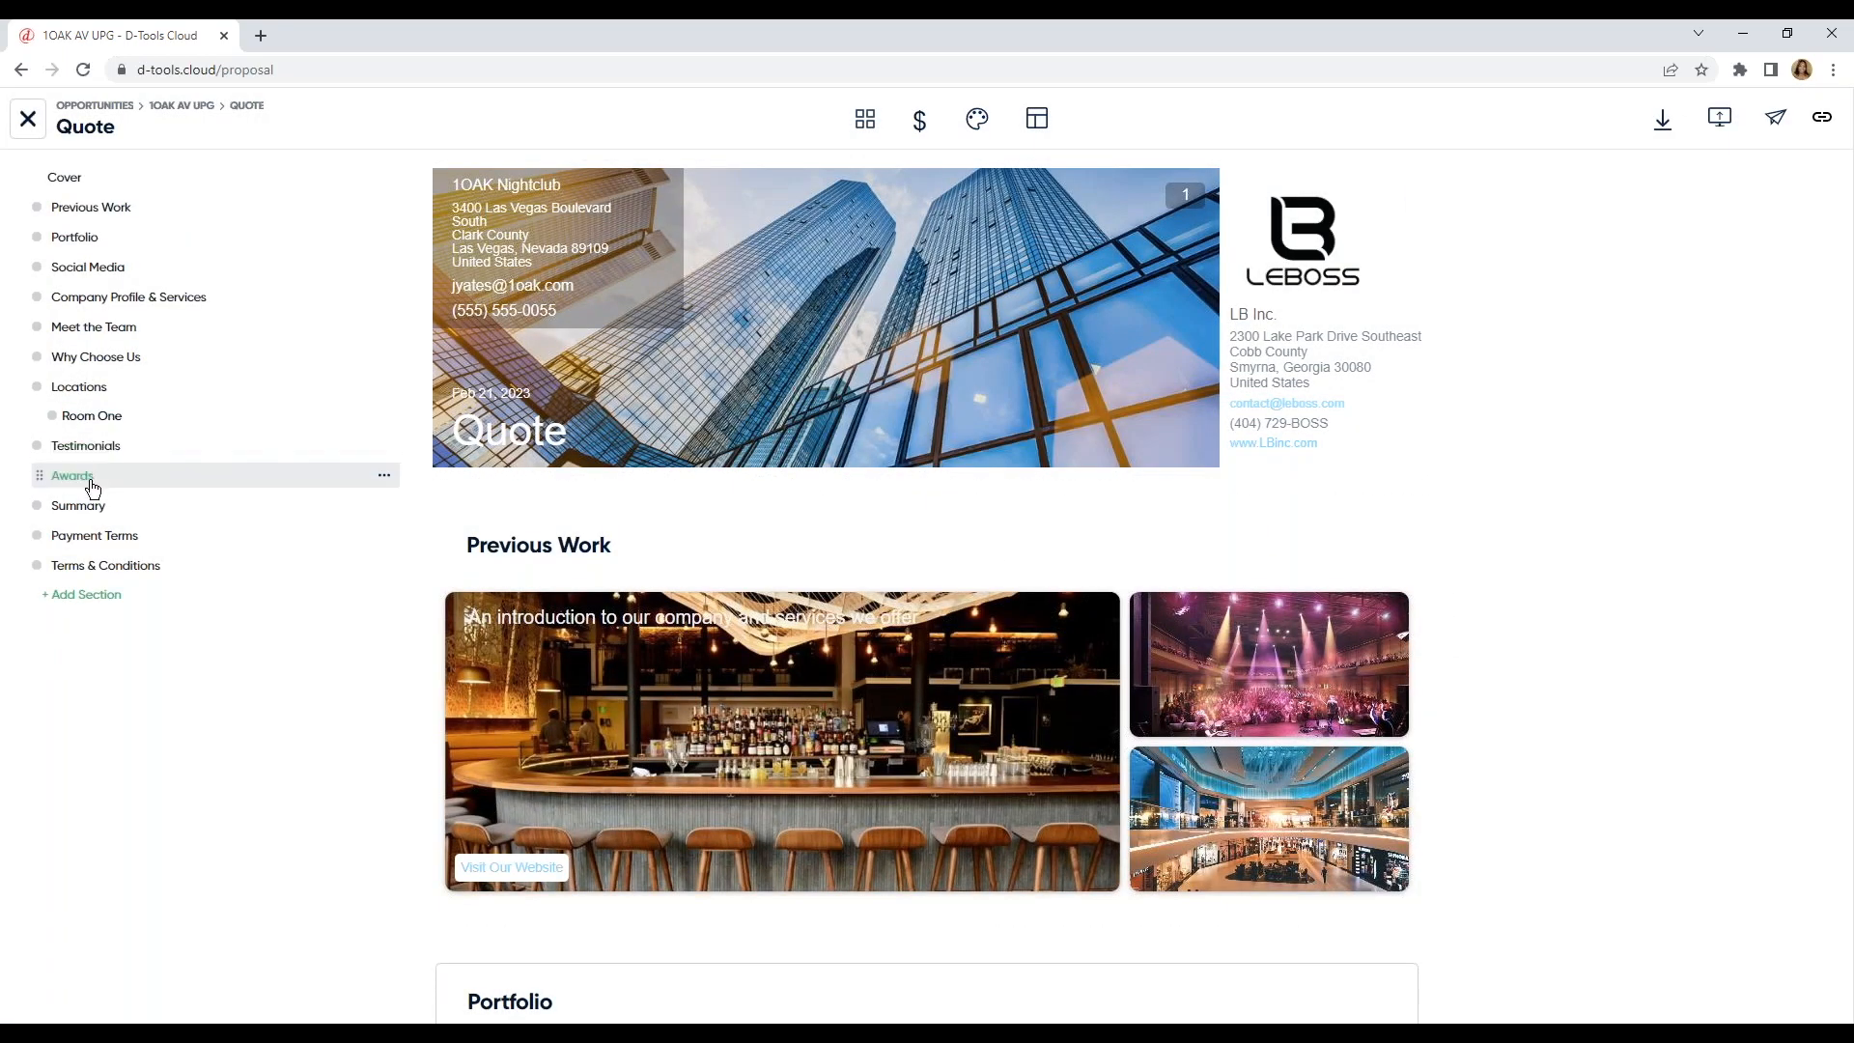
Step: Show the labor total separately in the proposal's Locations section and include labor in the group total
left_click(110, 400)
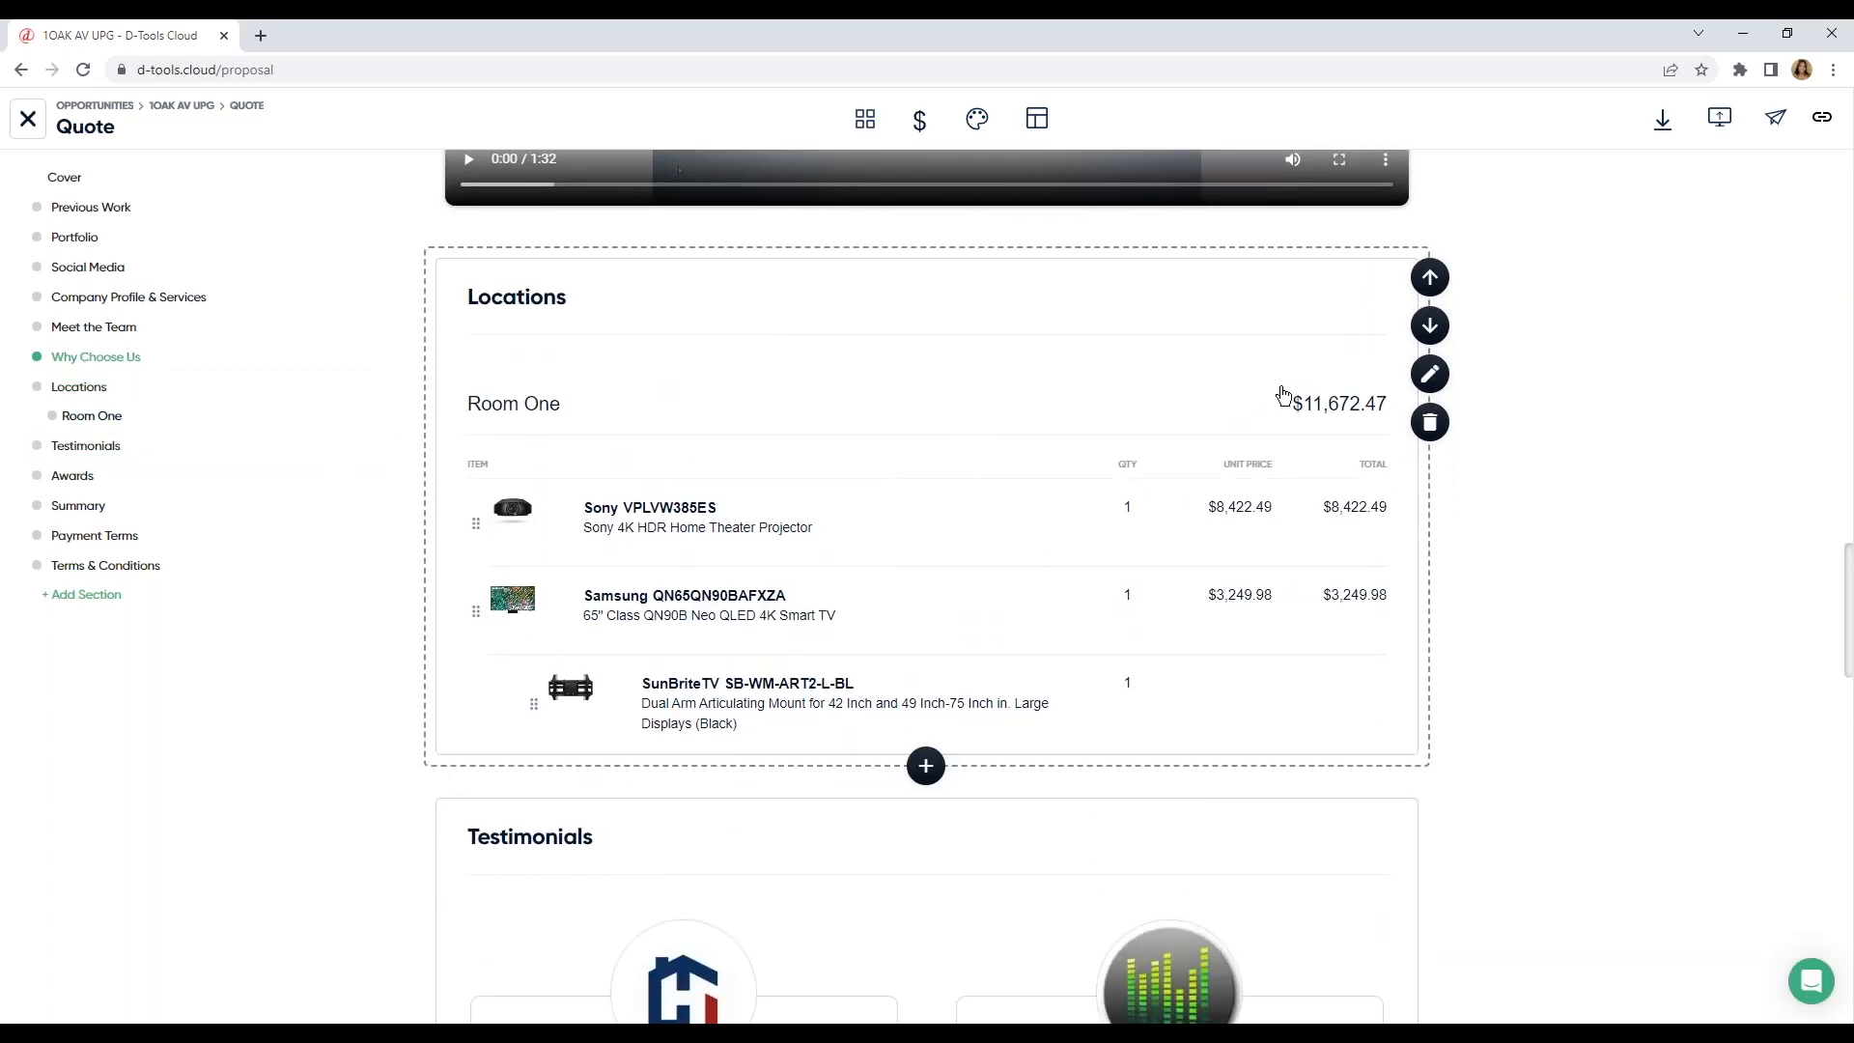
left_click(1427, 383)
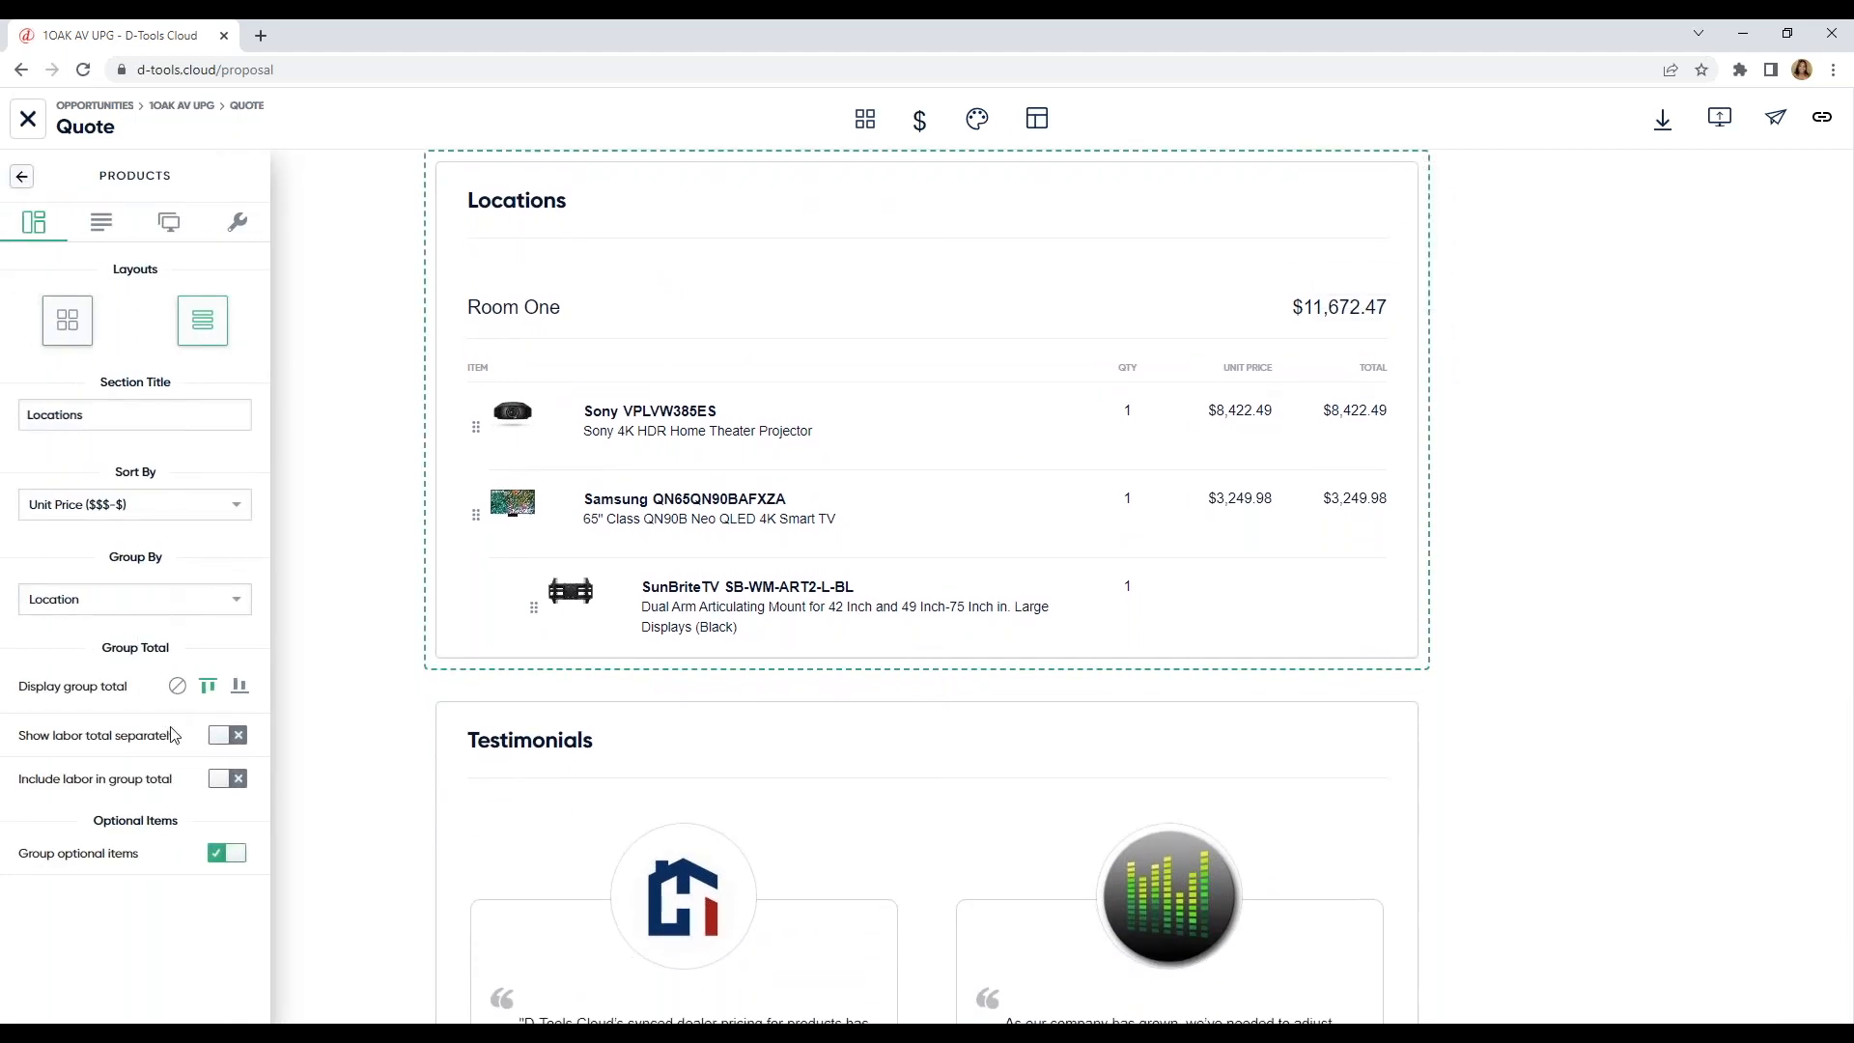
left_click(232, 748)
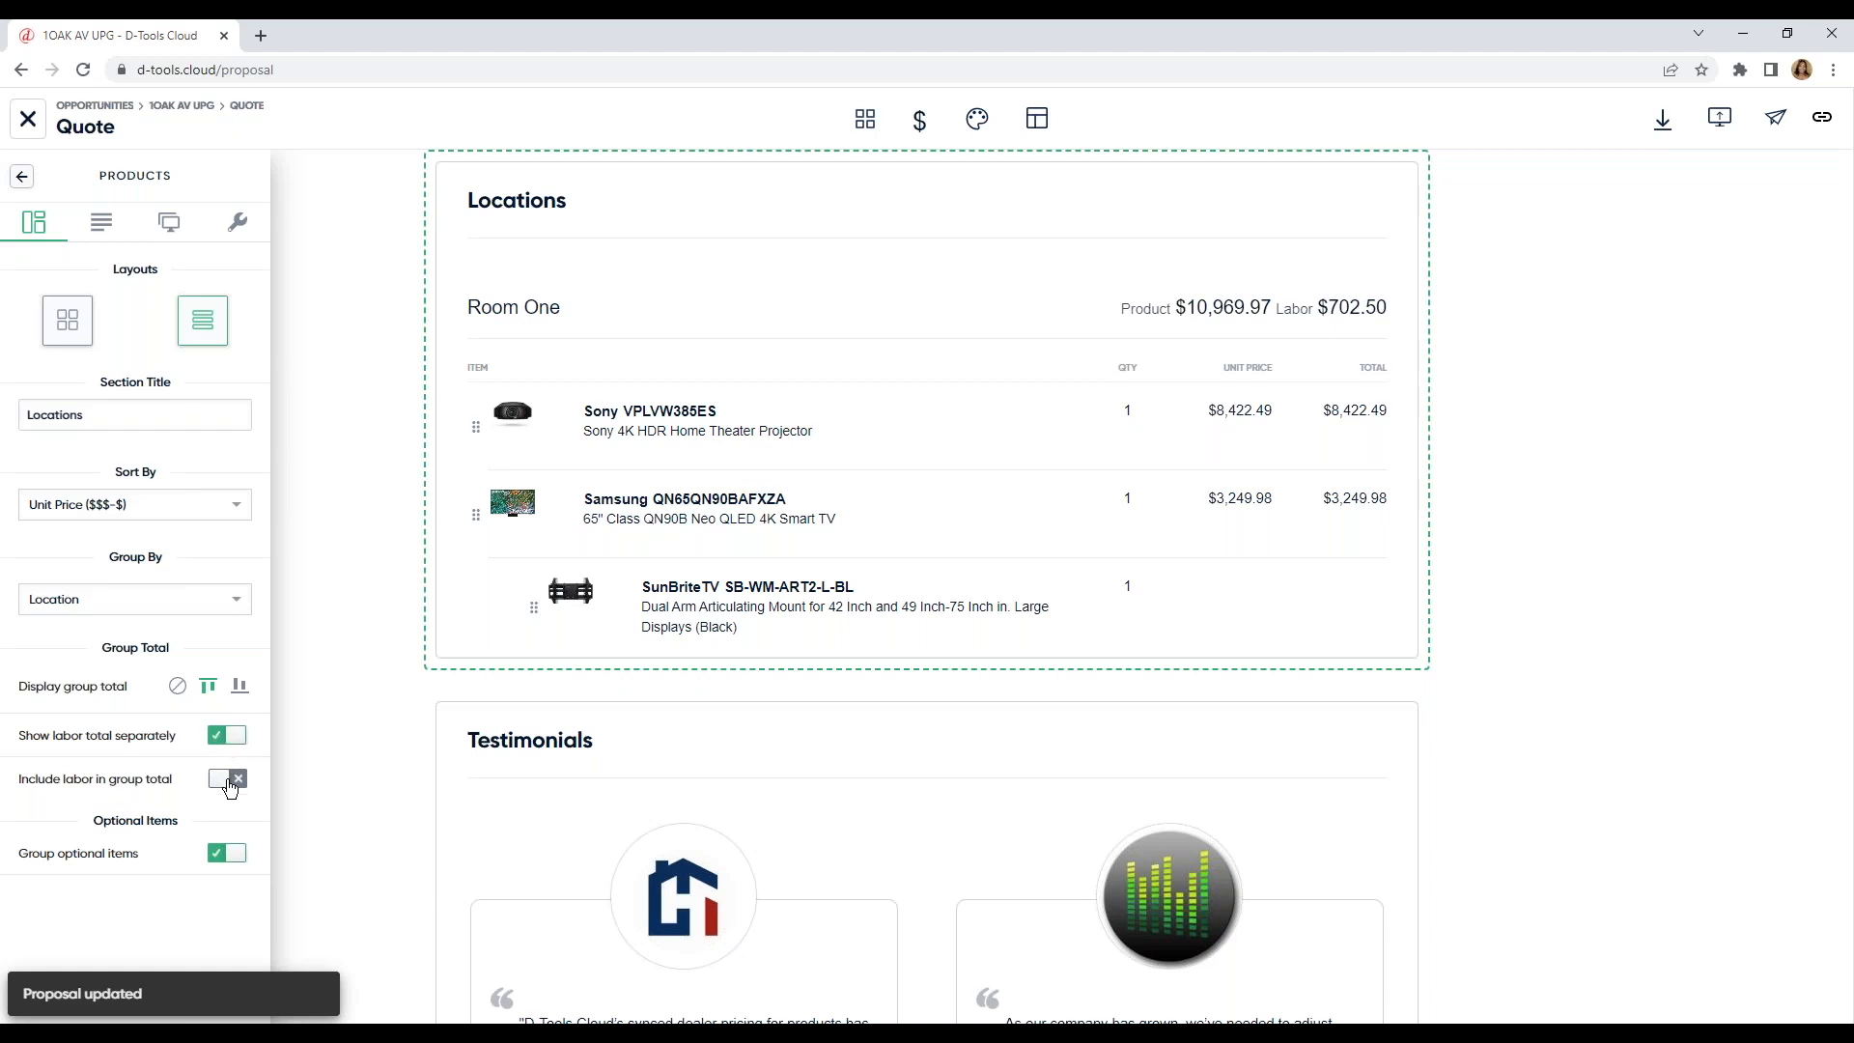
left_click(230, 784)
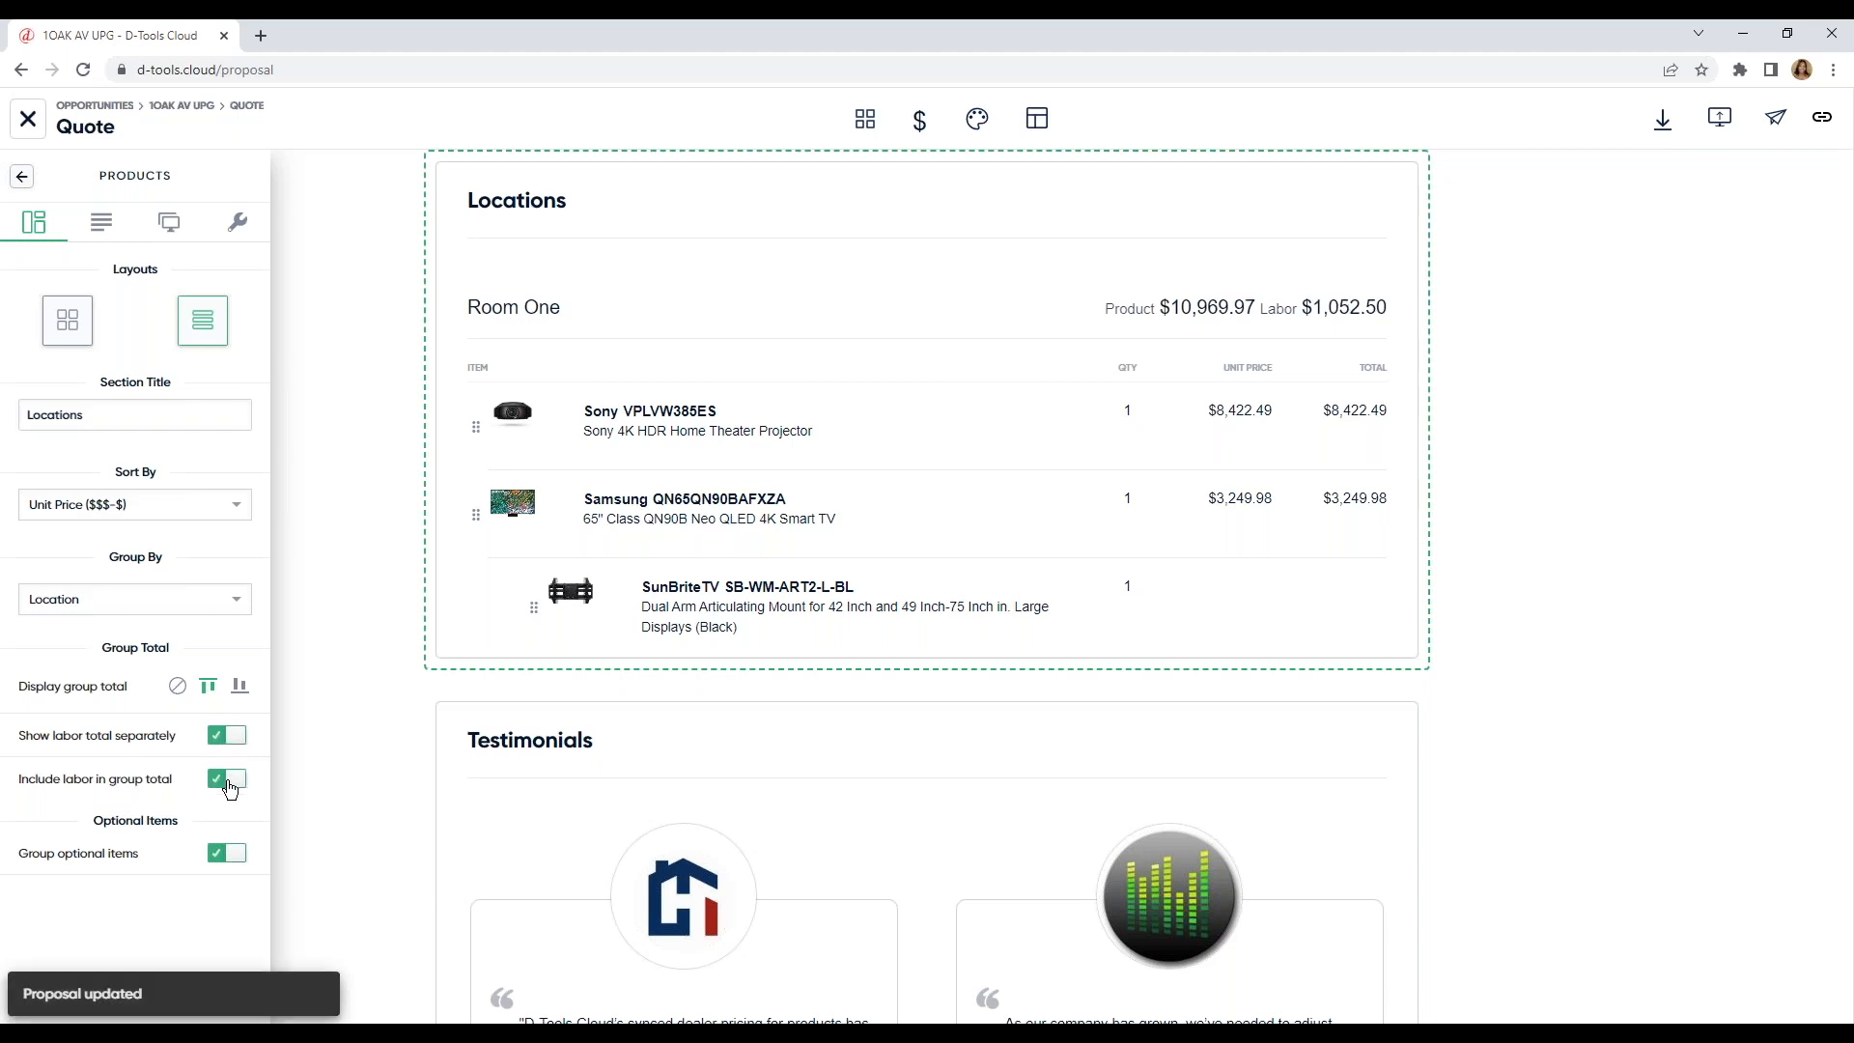
Step: Show labor line items and the labor column in the Locations section
left_click(236, 223)
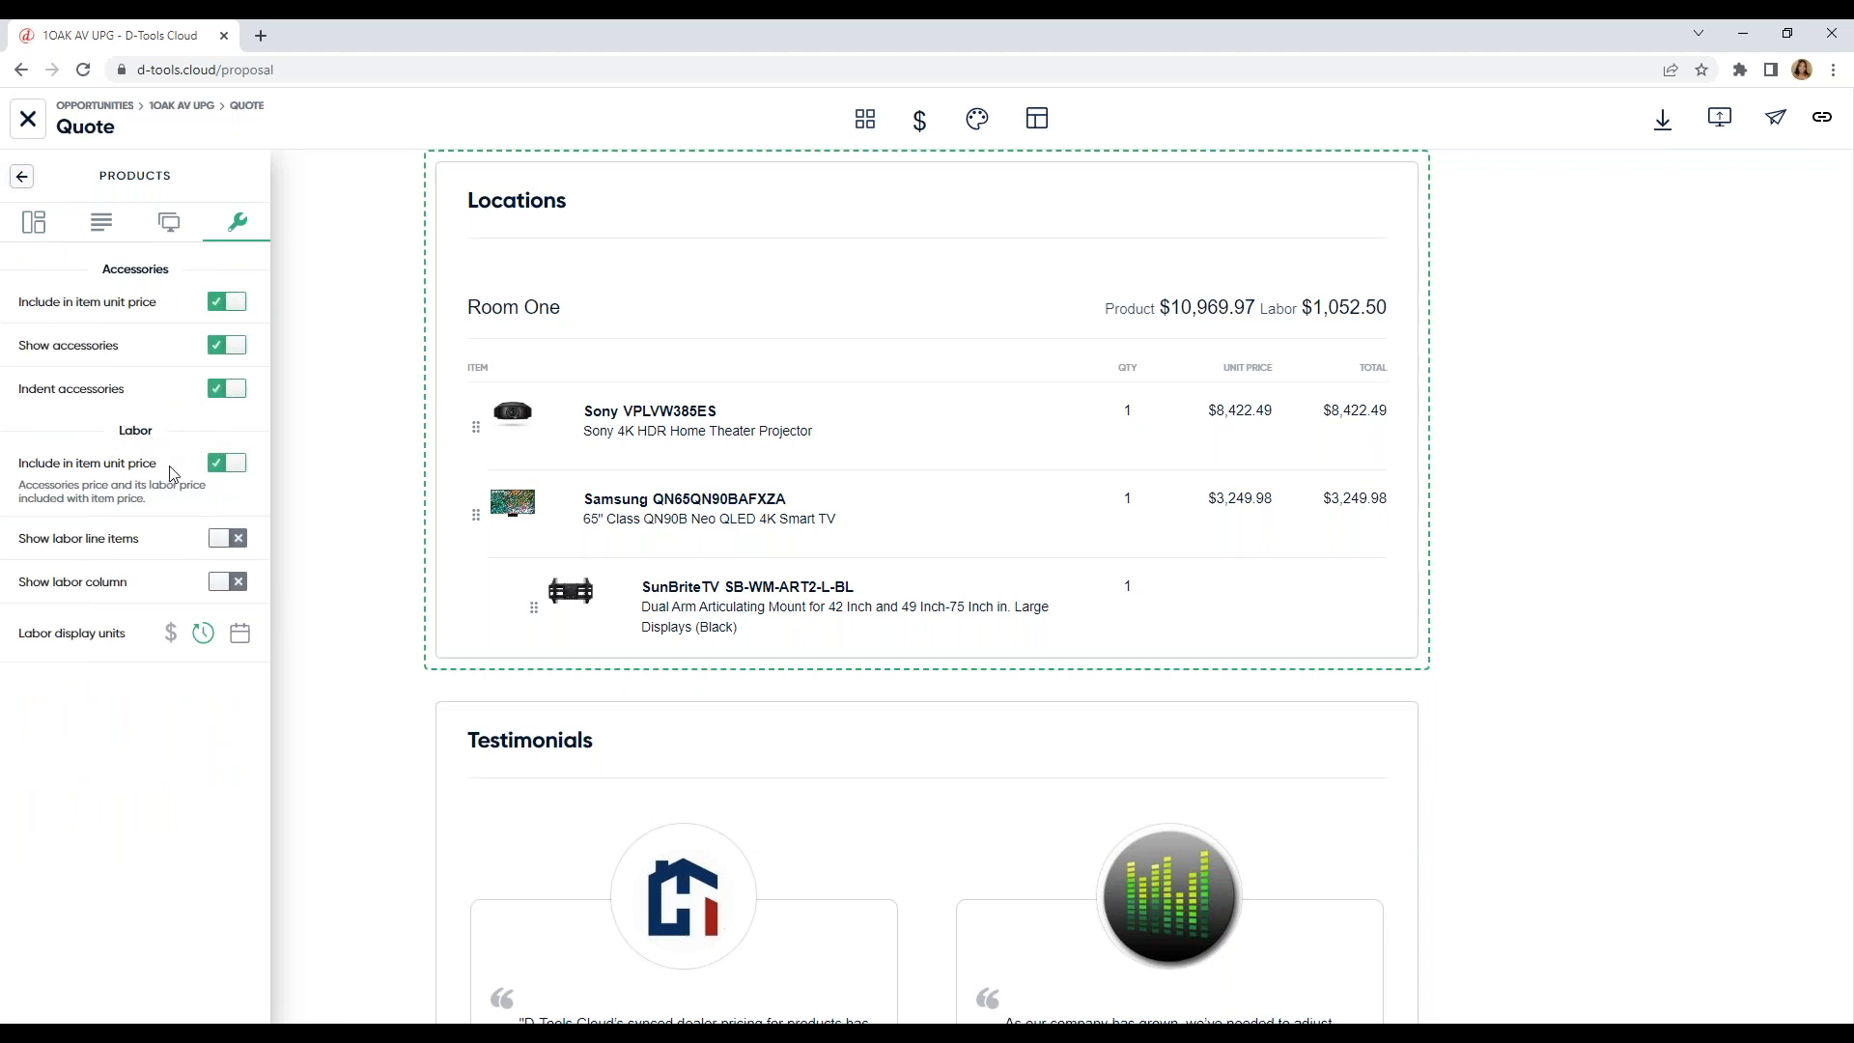
left_click(228, 540)
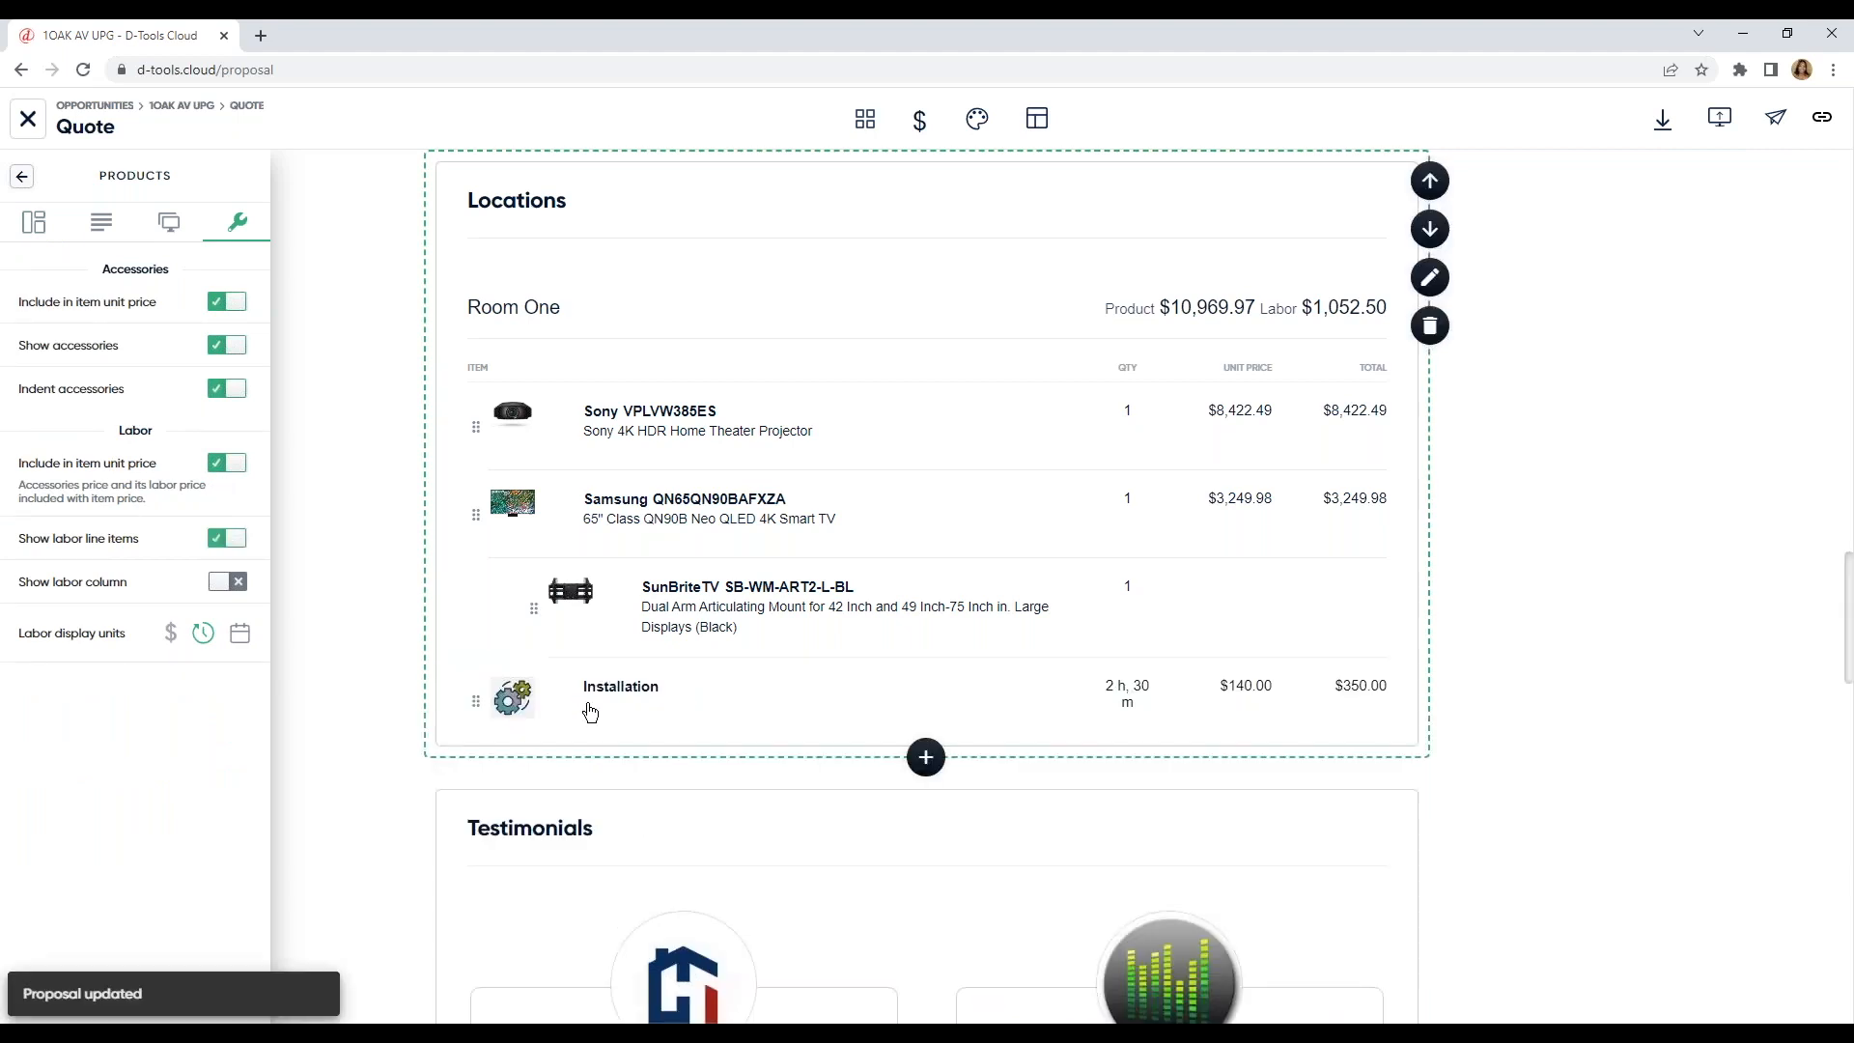
left_click(241, 583)
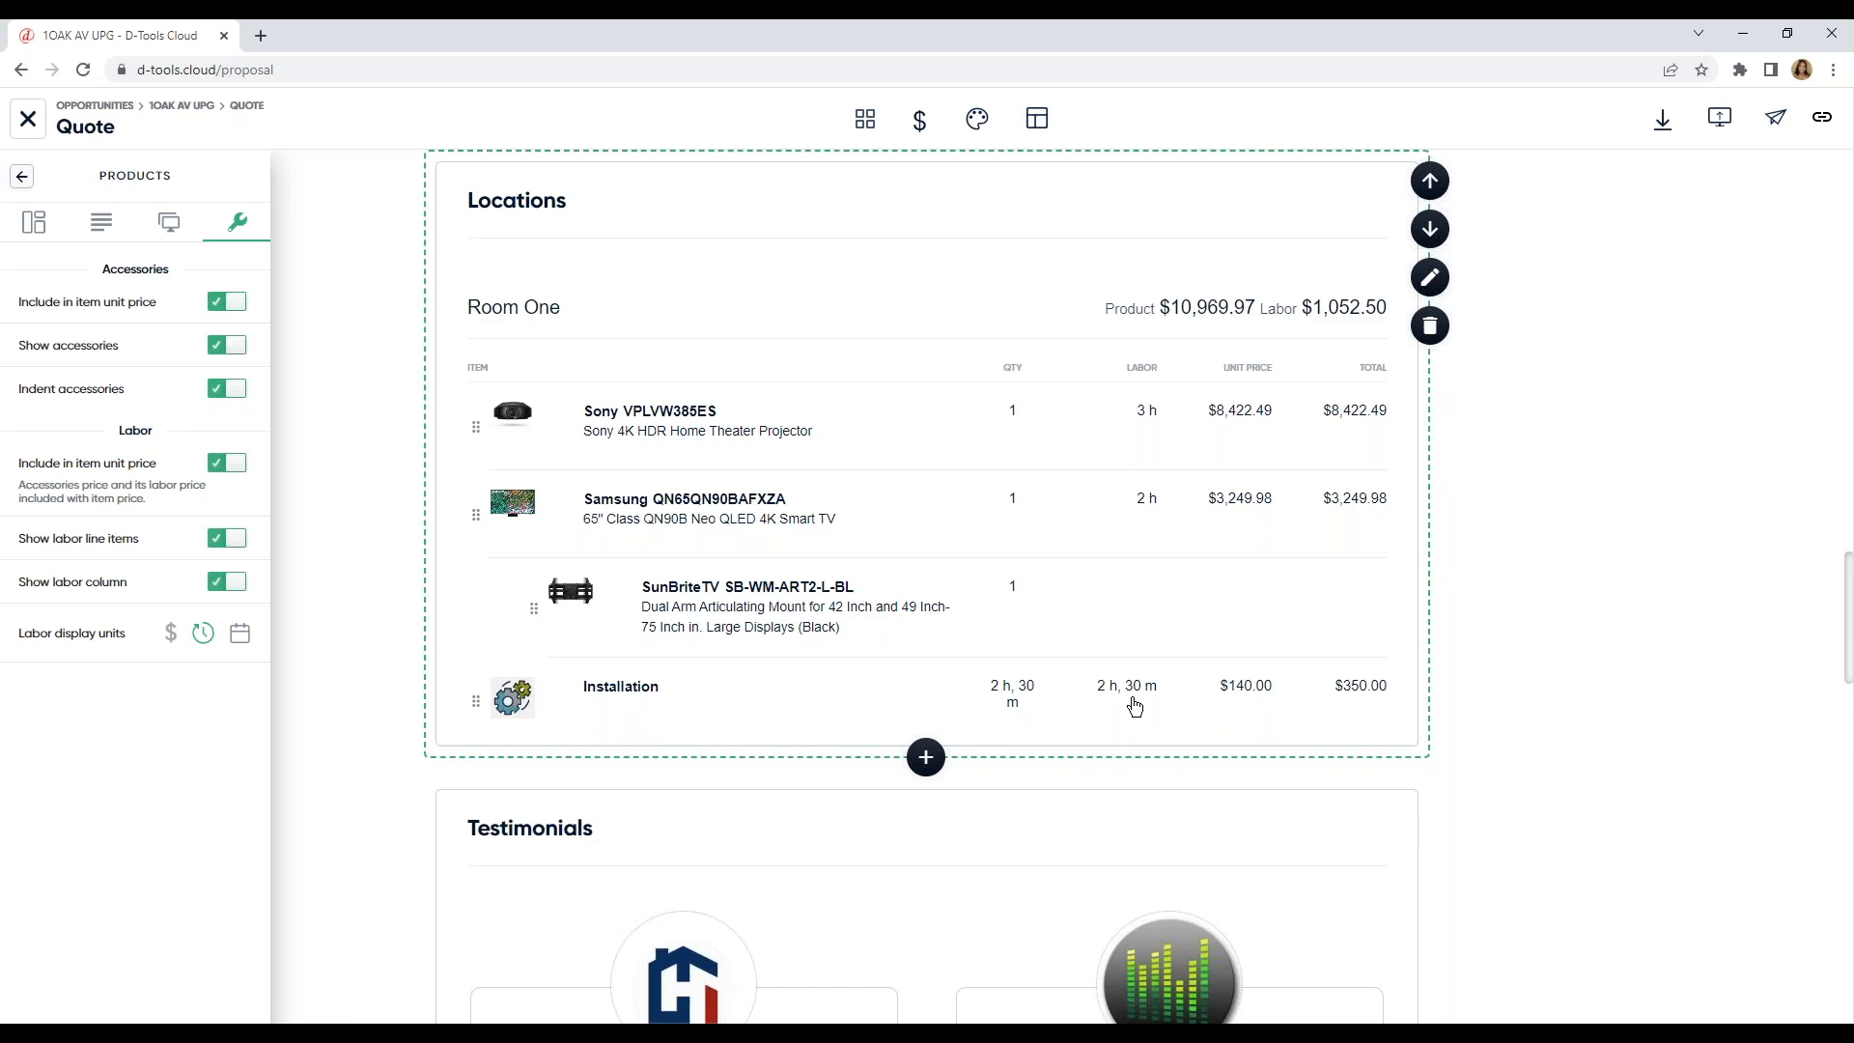
left_click(23, 177)
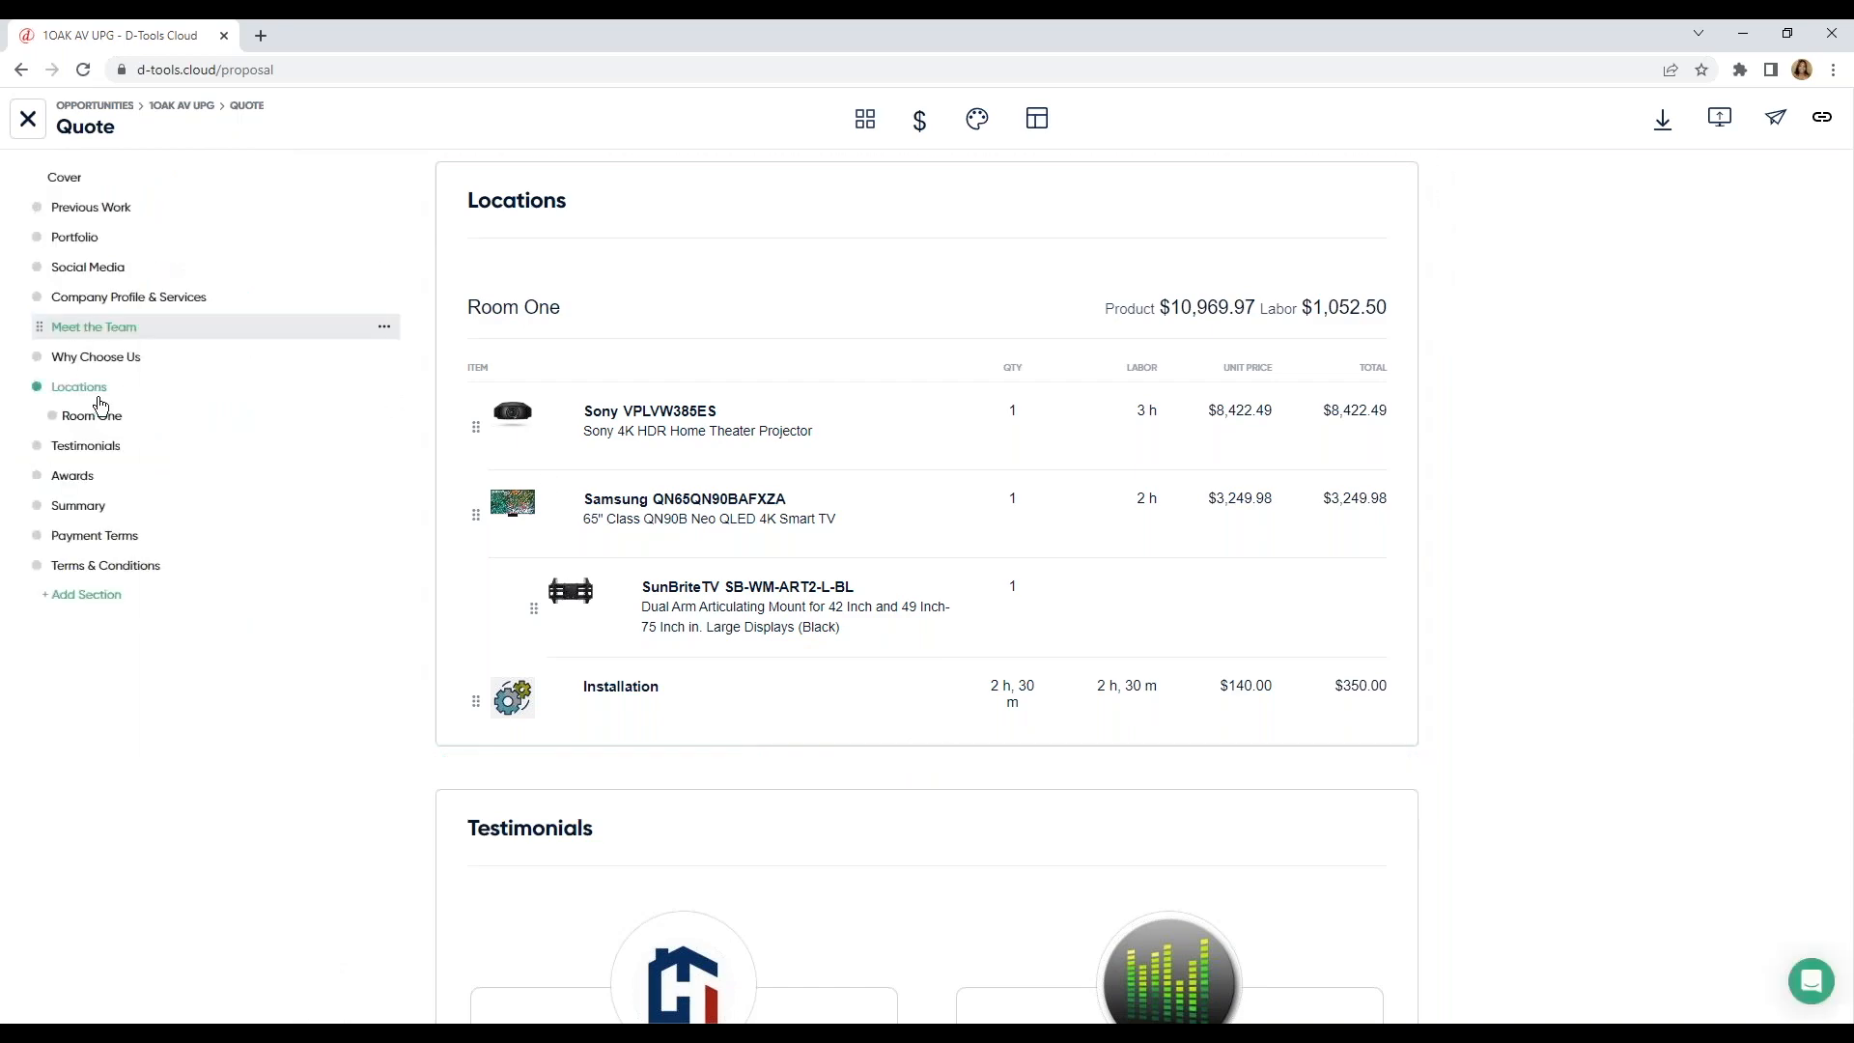
Step: Preview the Summary section's combined Product + Labor and total-only layouts, keeping the layout that lists product and labor separately
left_click(124, 506)
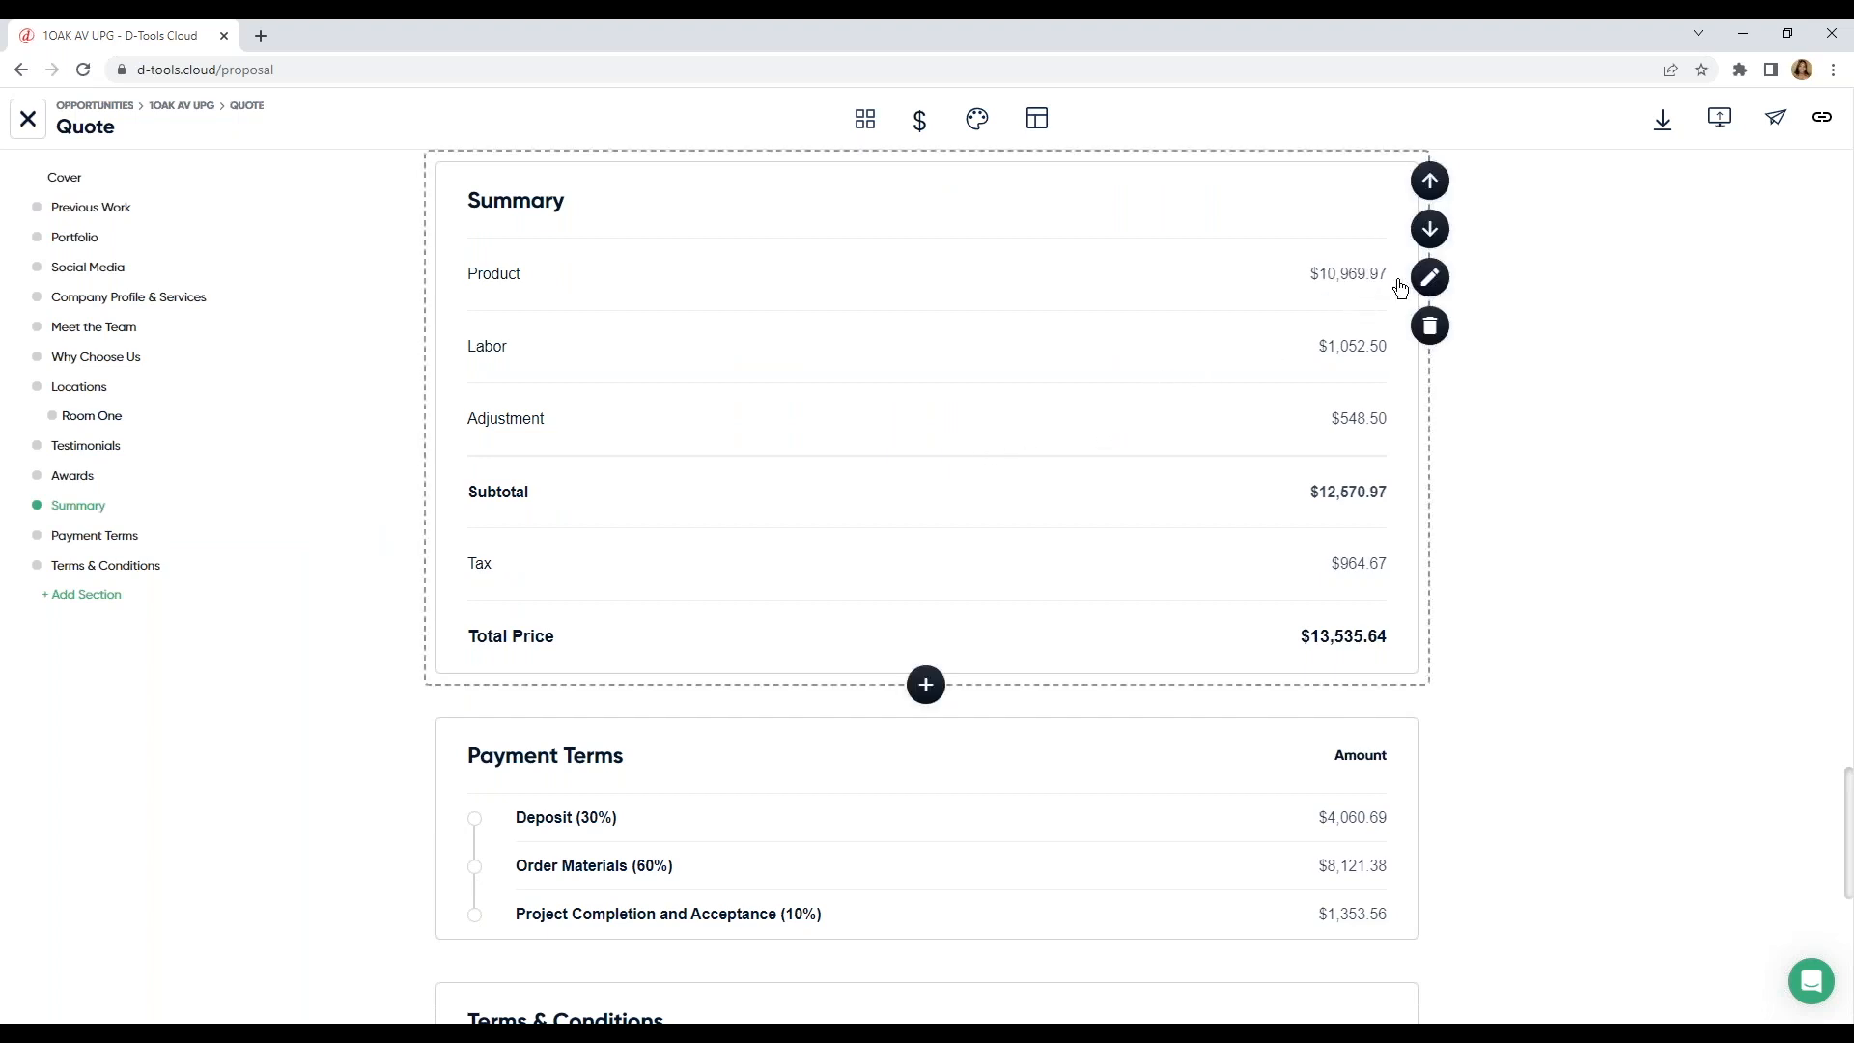
left_click(1430, 277)
left_click(204, 225)
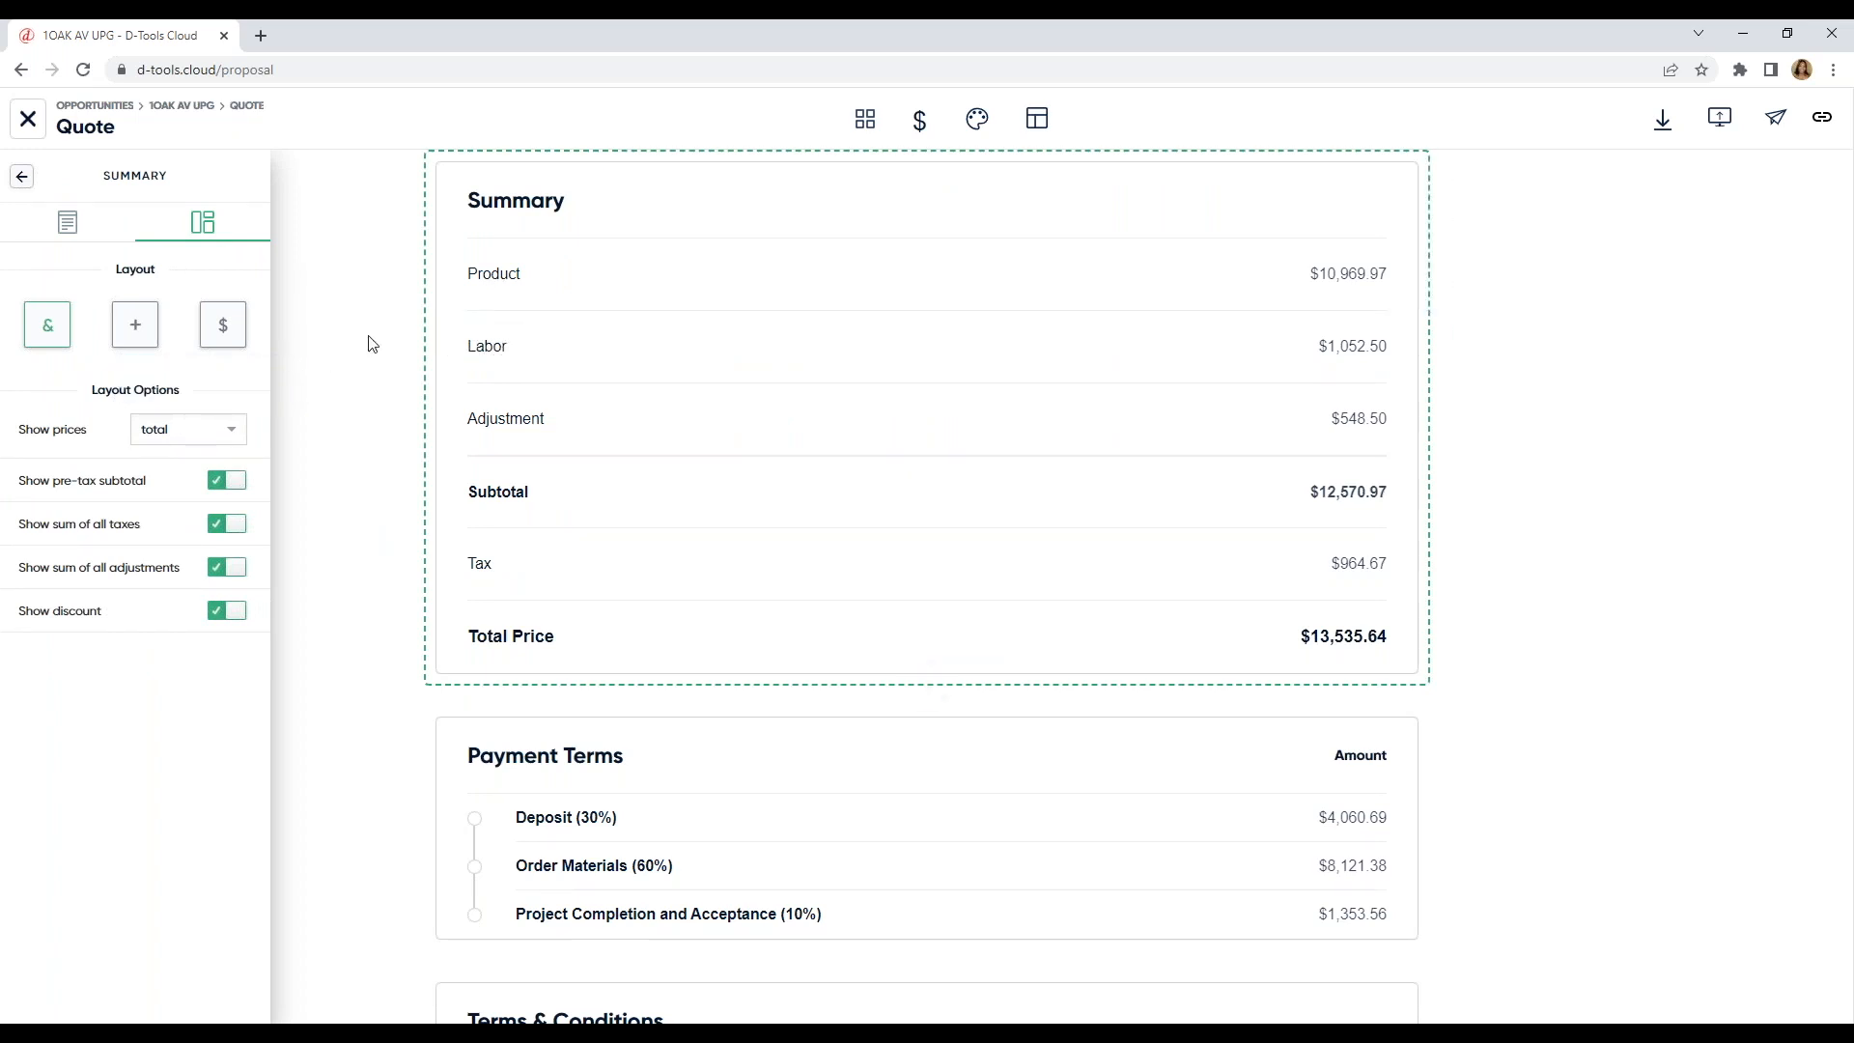
left_click(152, 343)
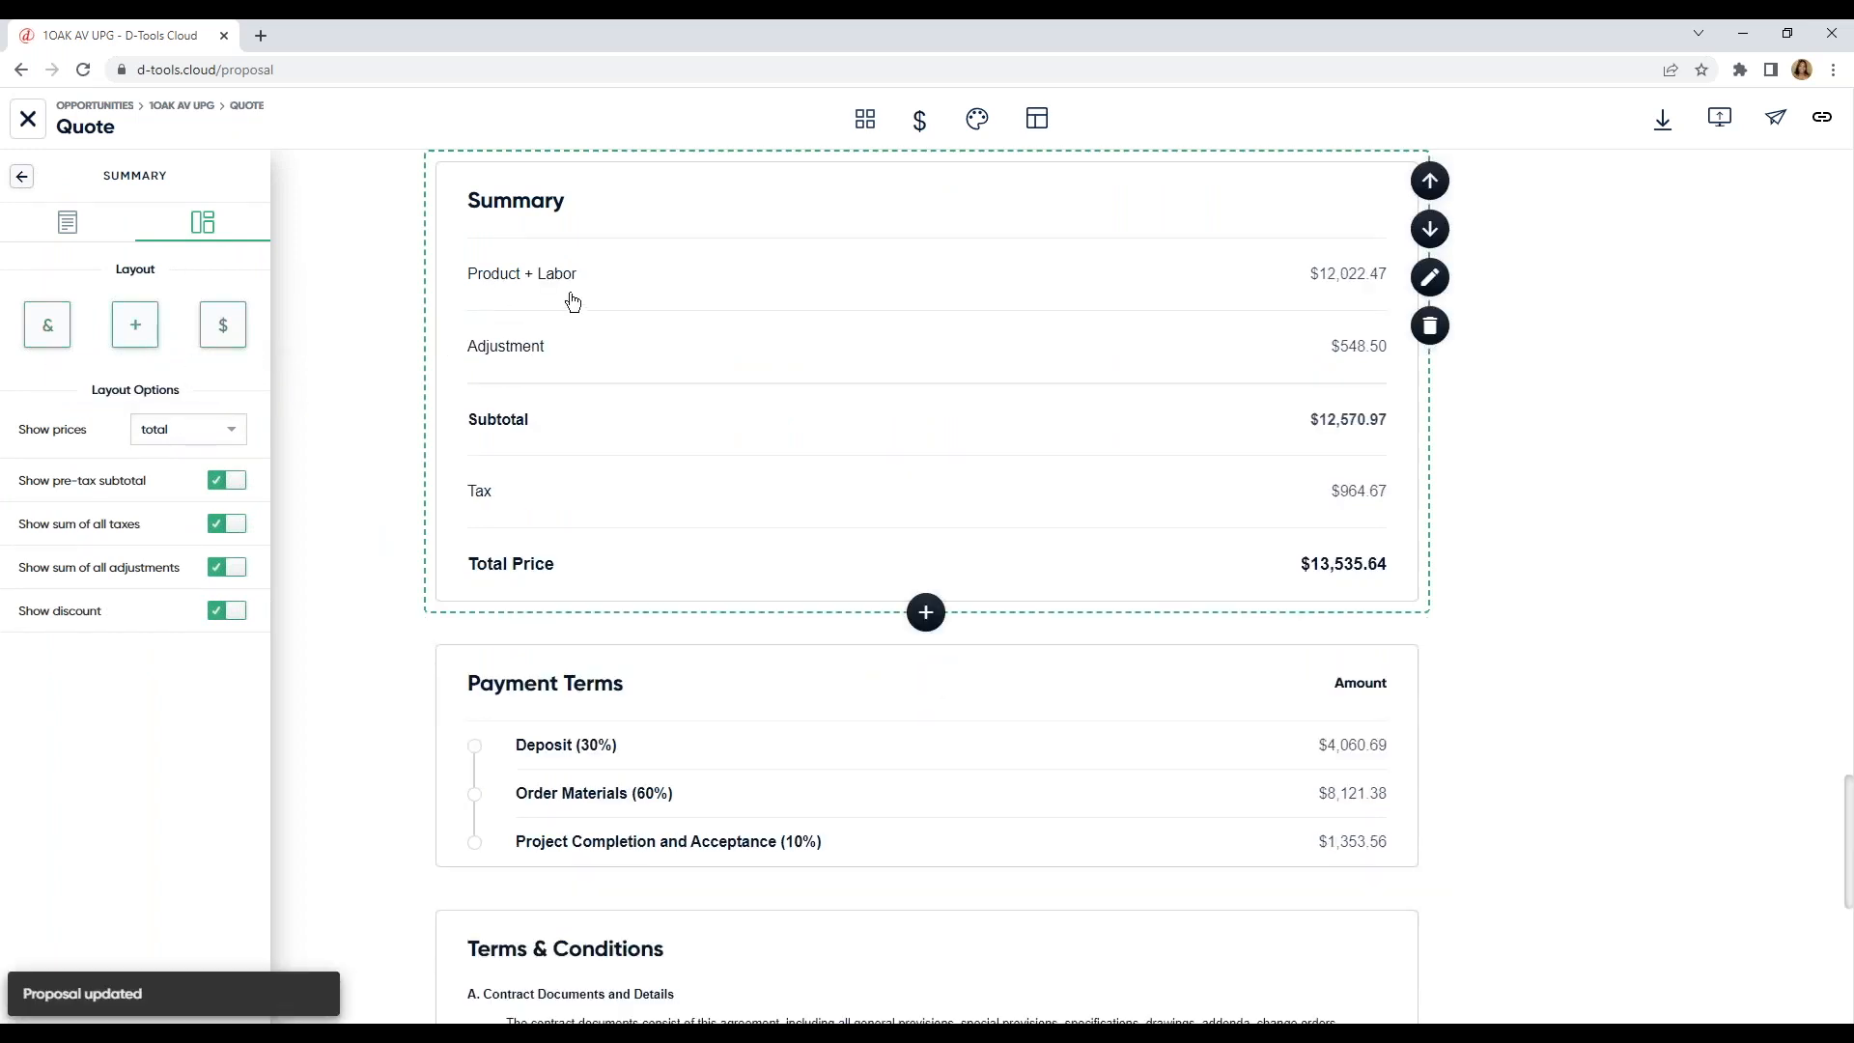
left_click(232, 336)
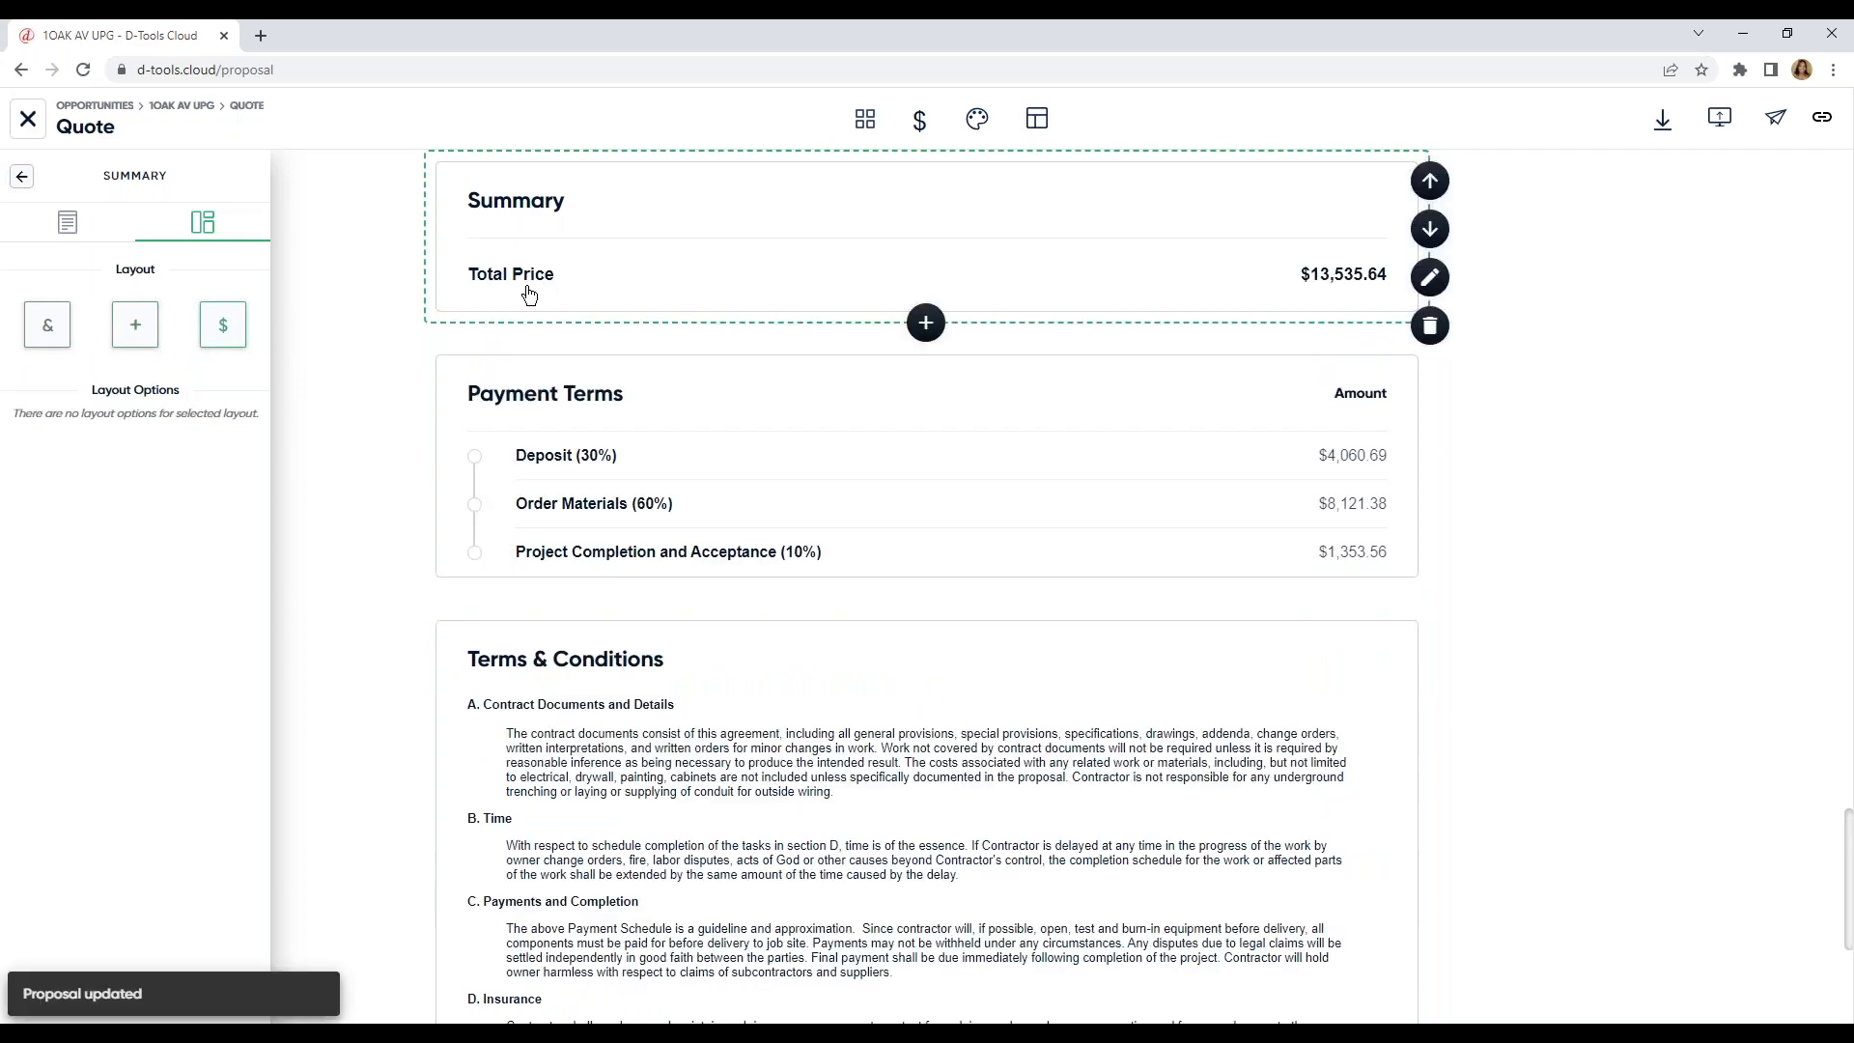
left_click(48, 329)
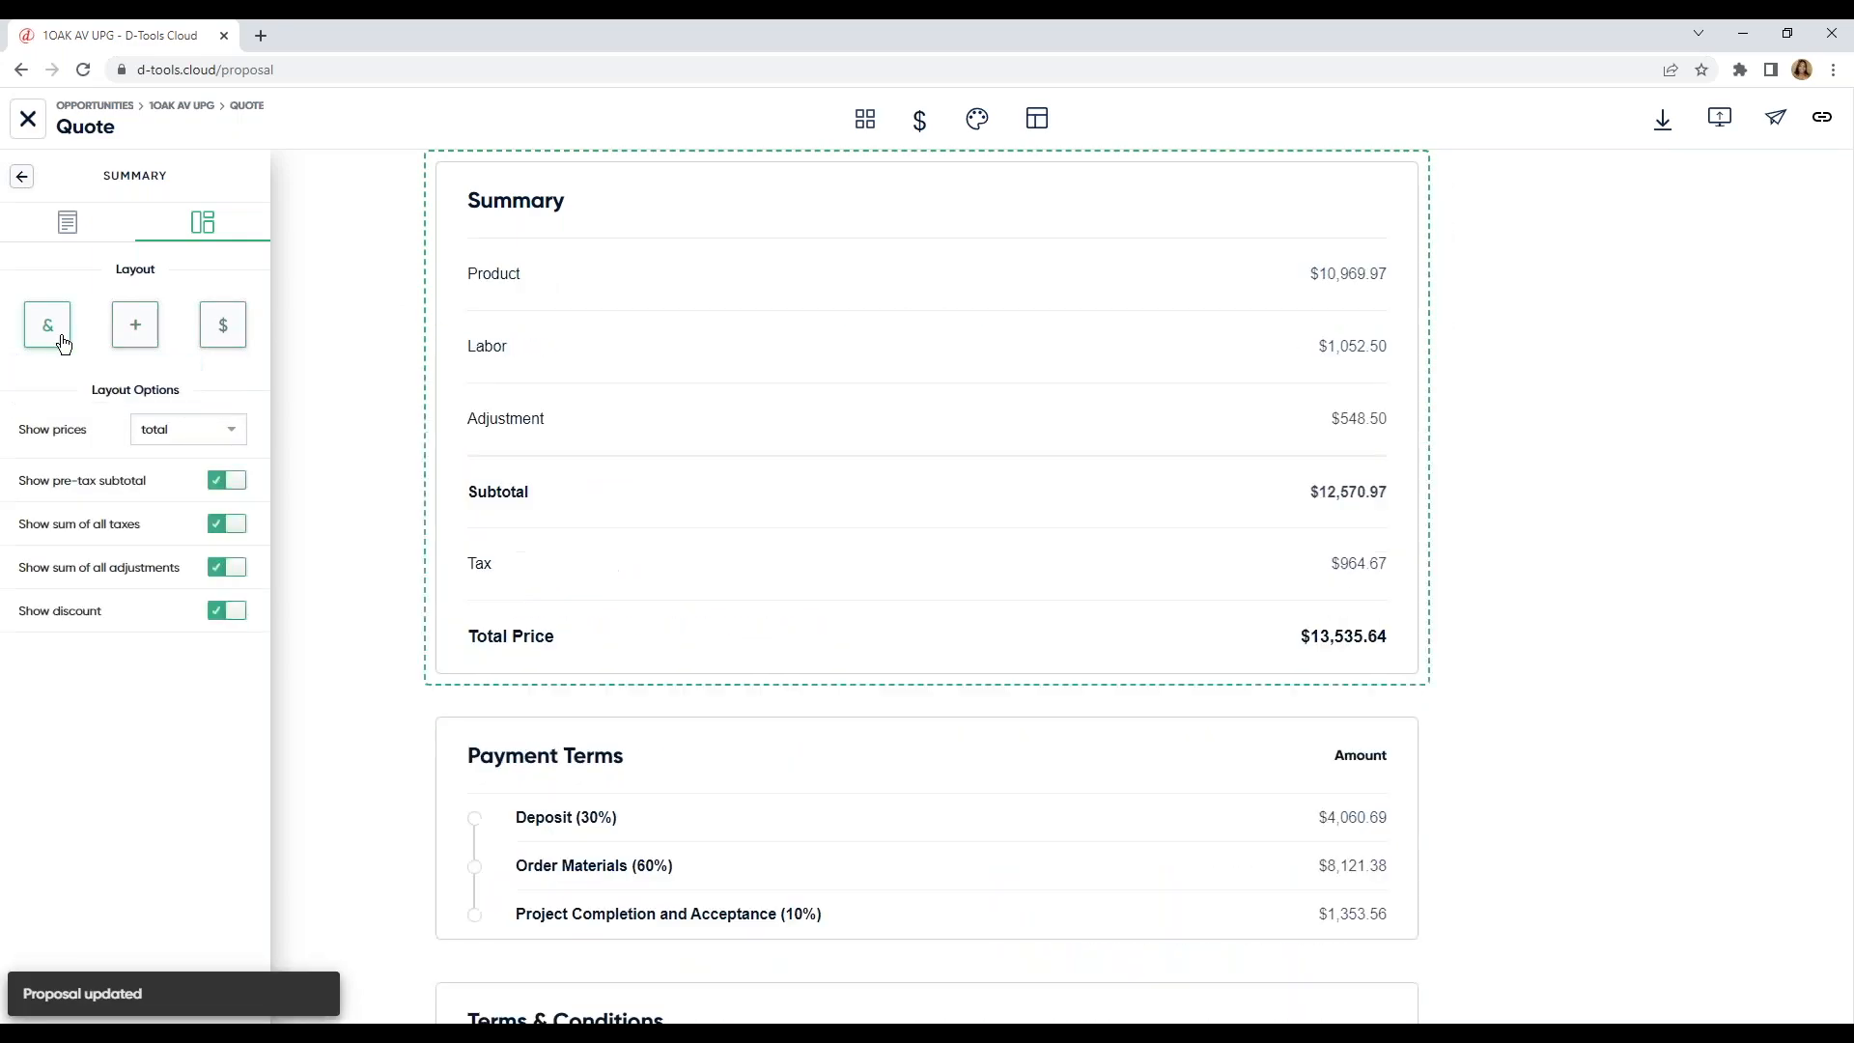
Step: Set the Summary section to show prices by labor type
left_click(226, 431)
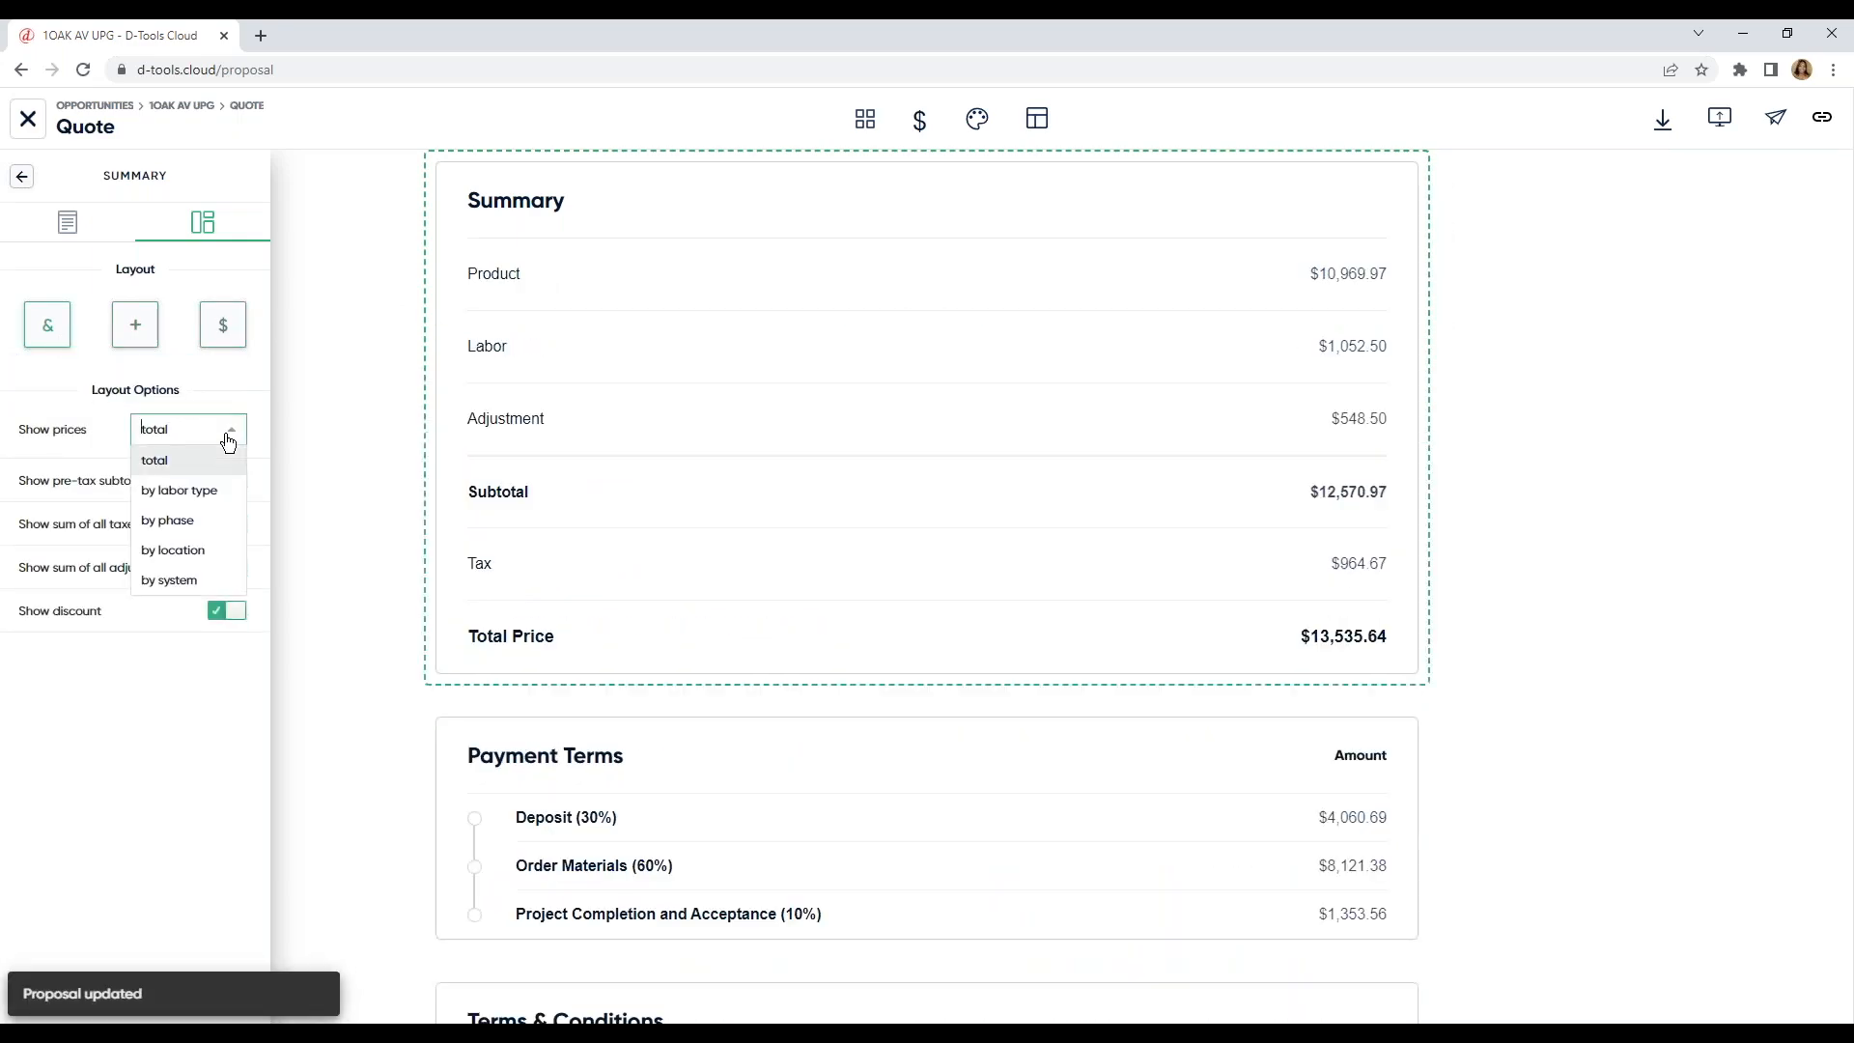
left_click(220, 495)
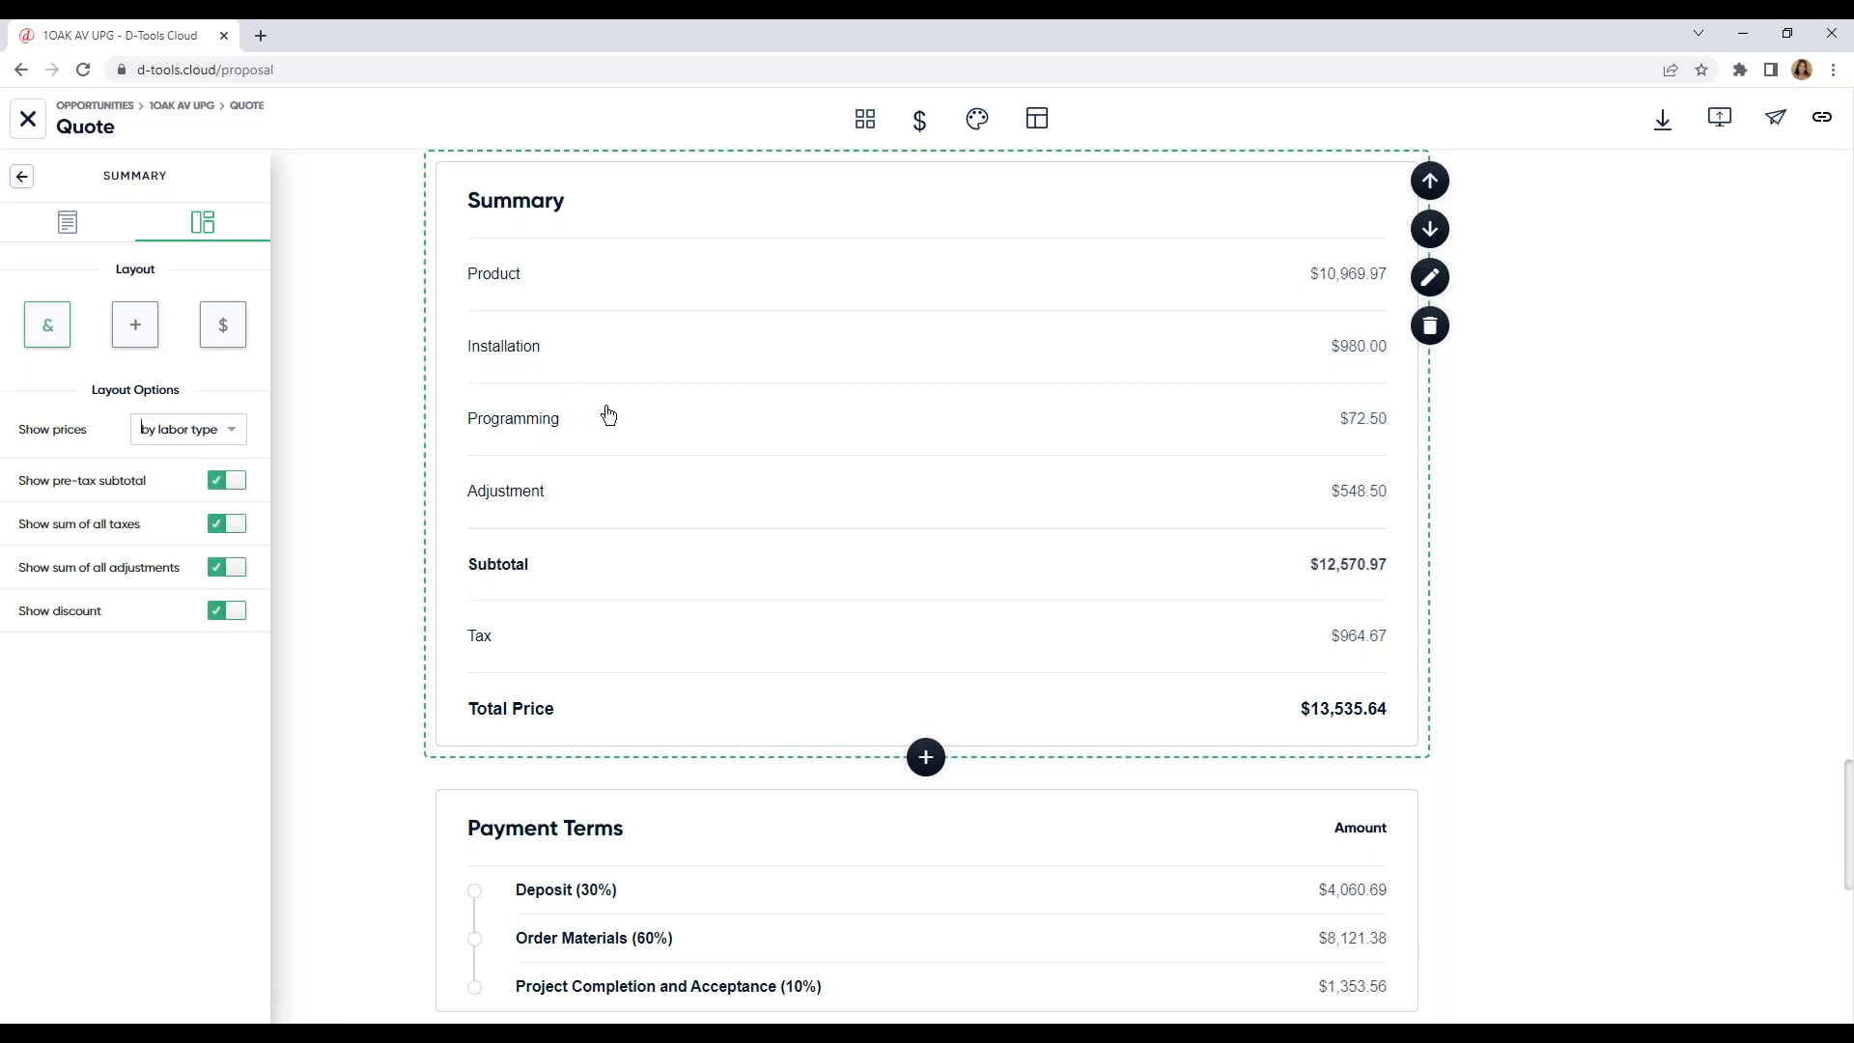
scroll(618, 420, "down", 2)
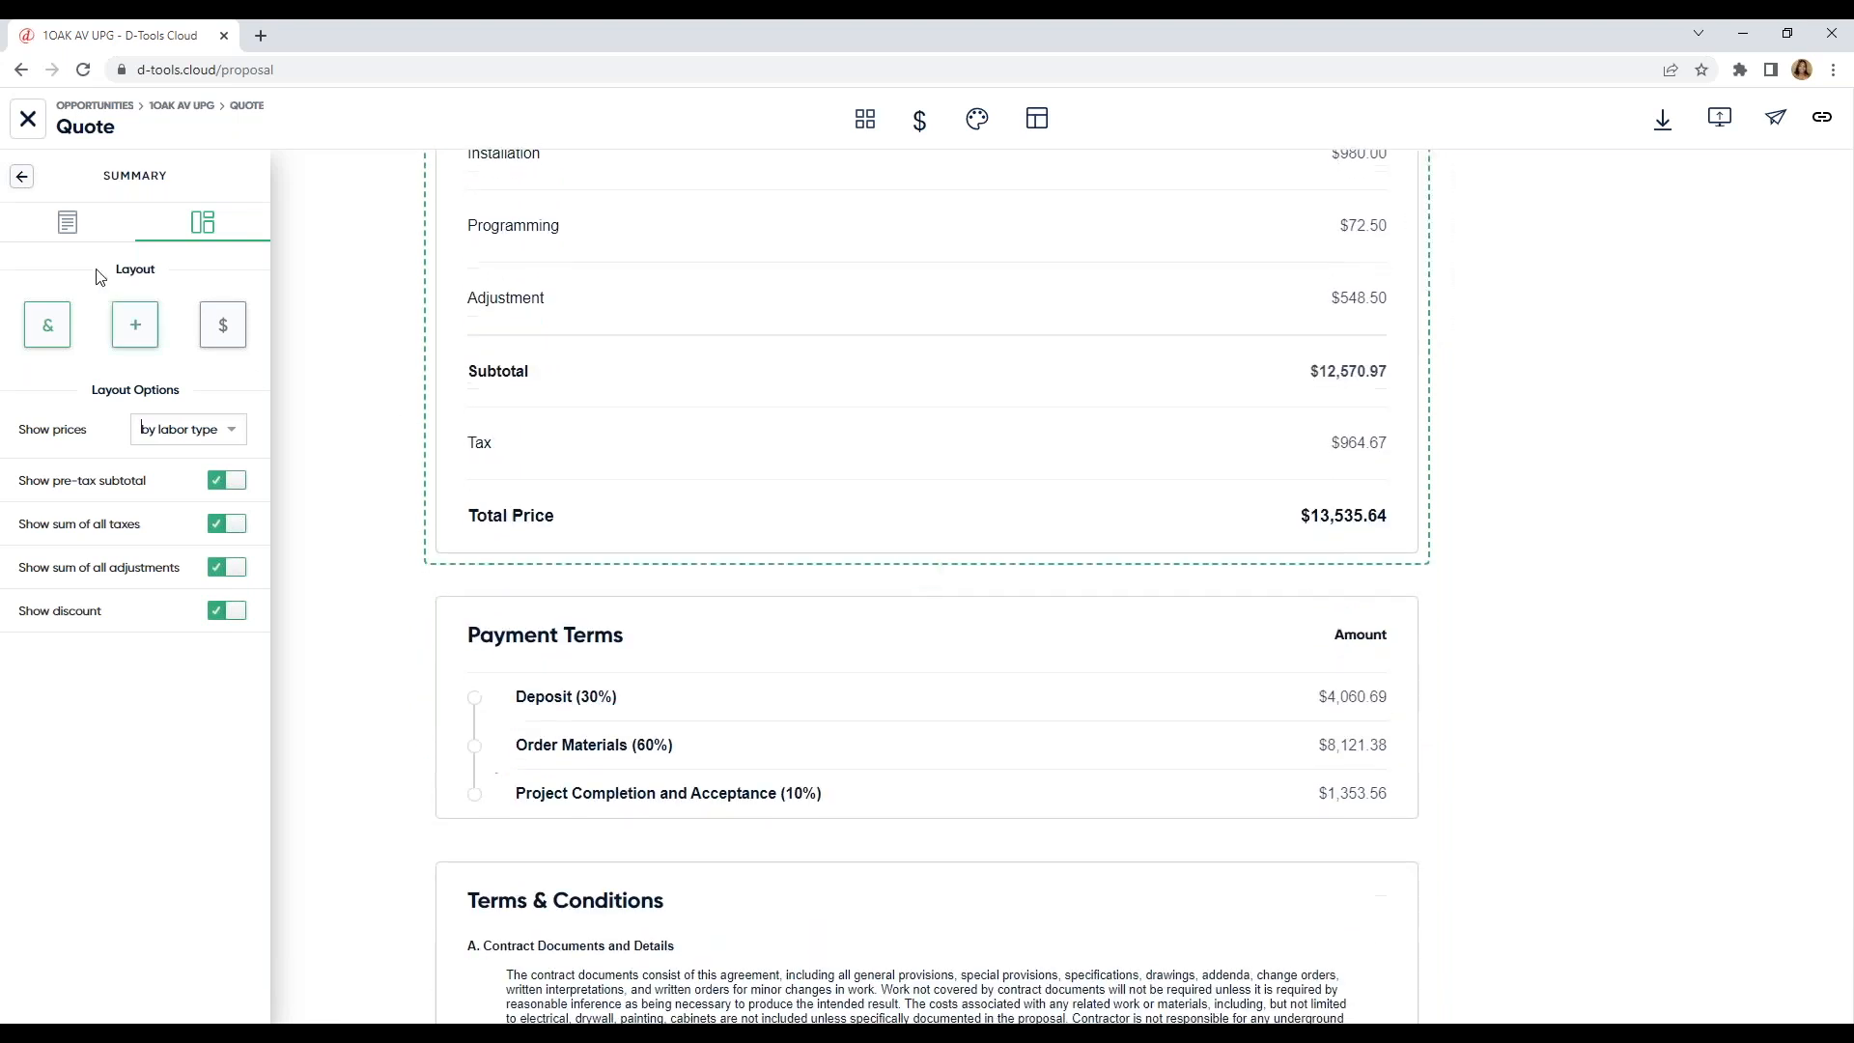
left_click(21, 178)
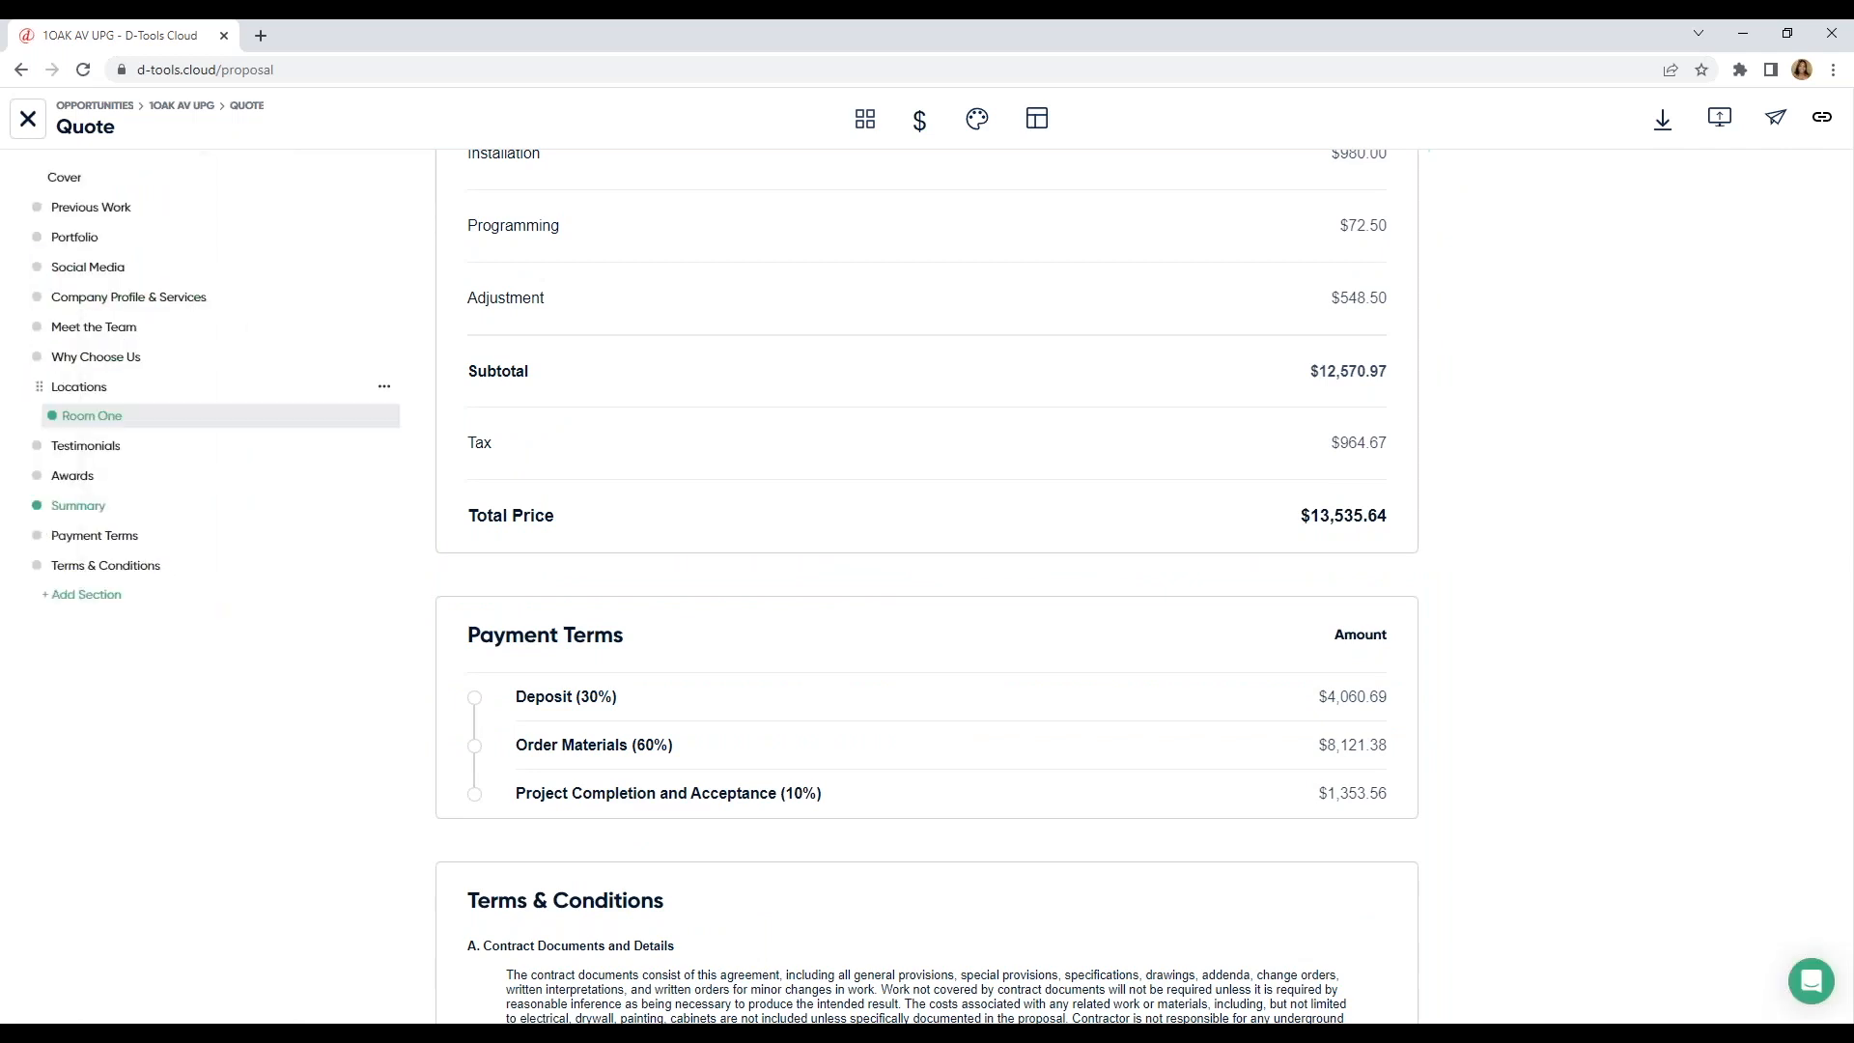
Step: Add a Labor section to the proposal with labor hourly rates shown, keeping the sort order Name (A-Z)
left_click(97, 595)
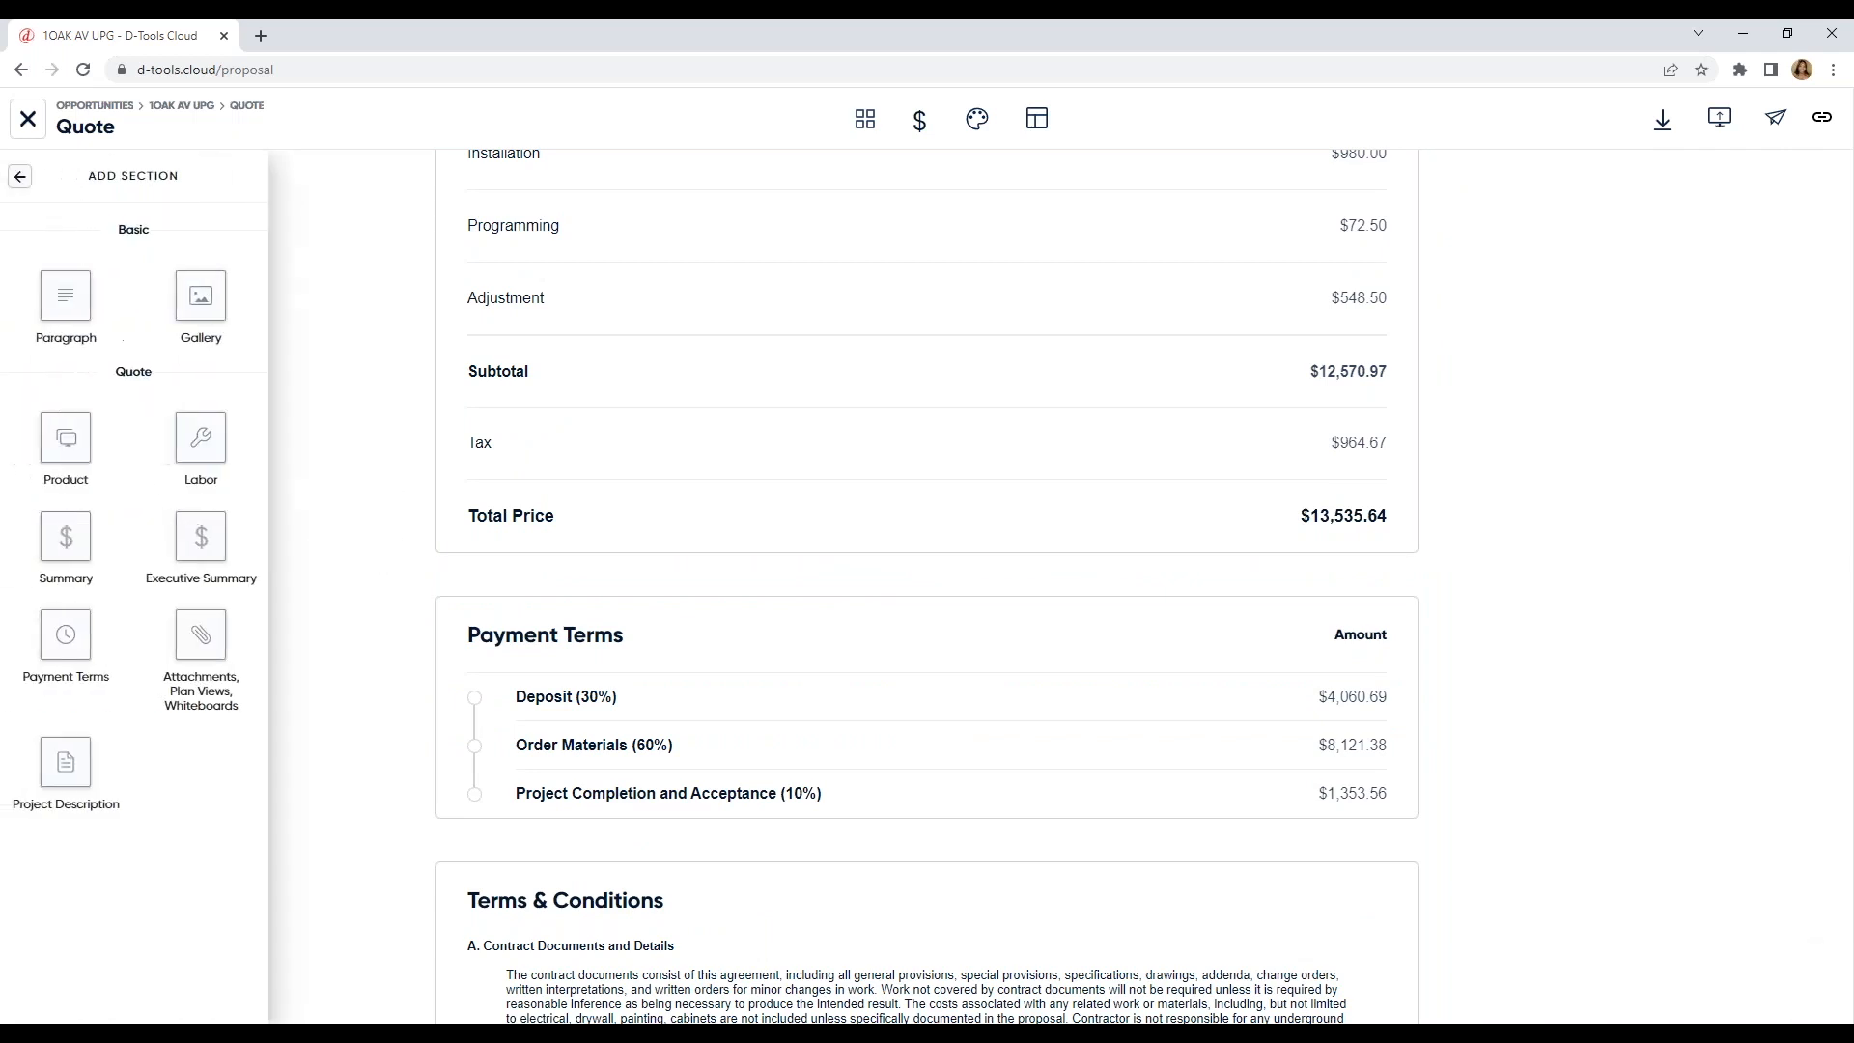
left_click(193, 450)
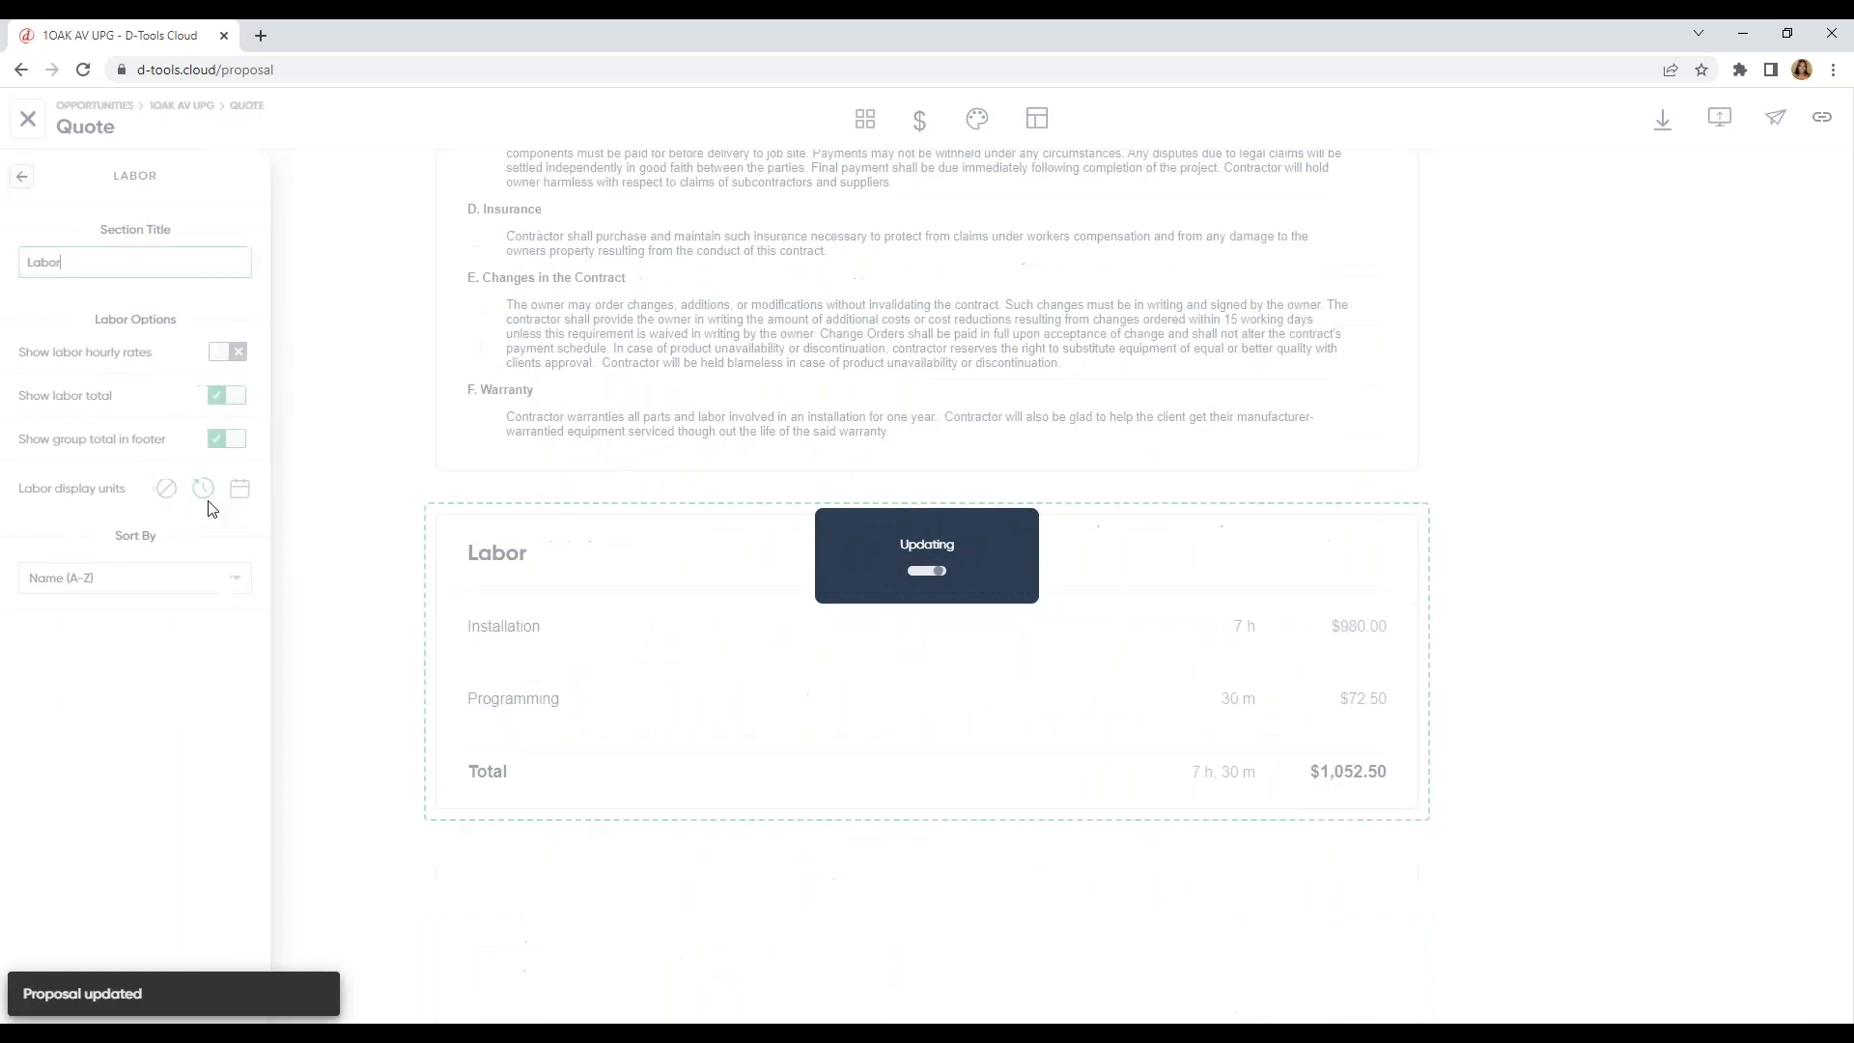
mouse_move(571, 612)
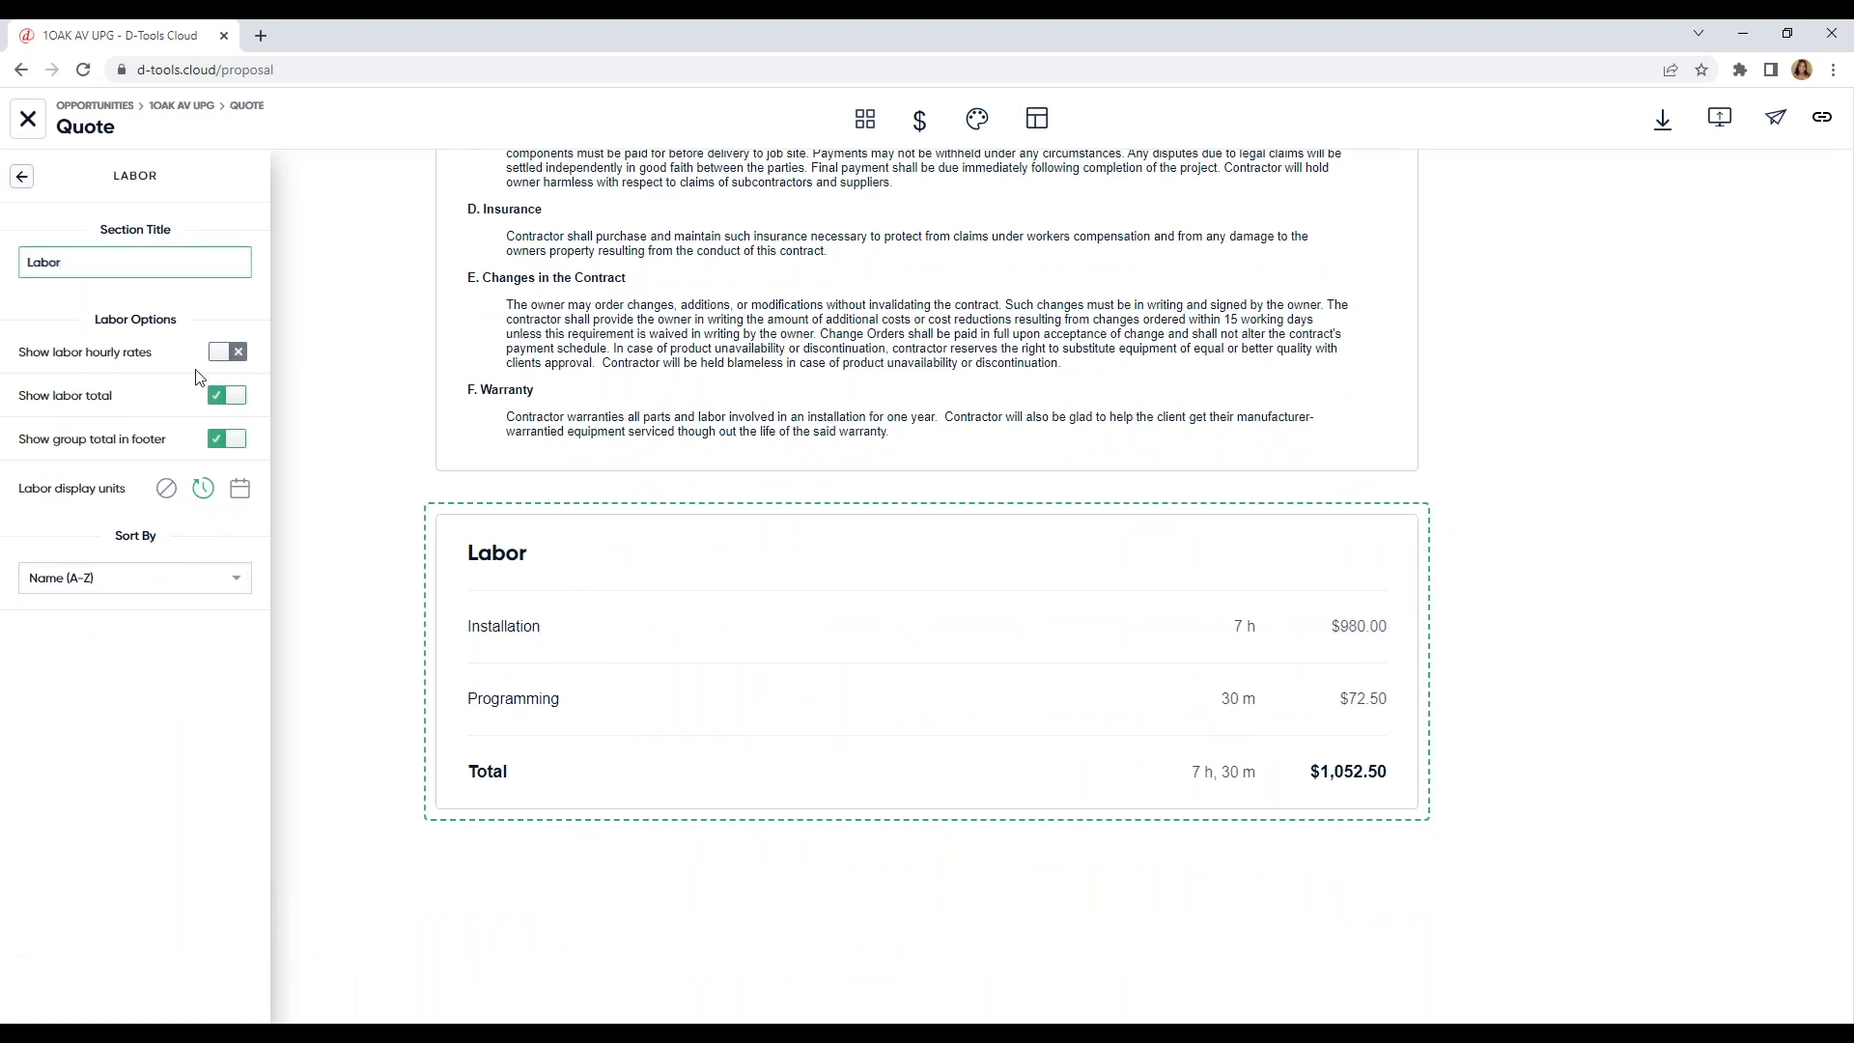
left_click(227, 354)
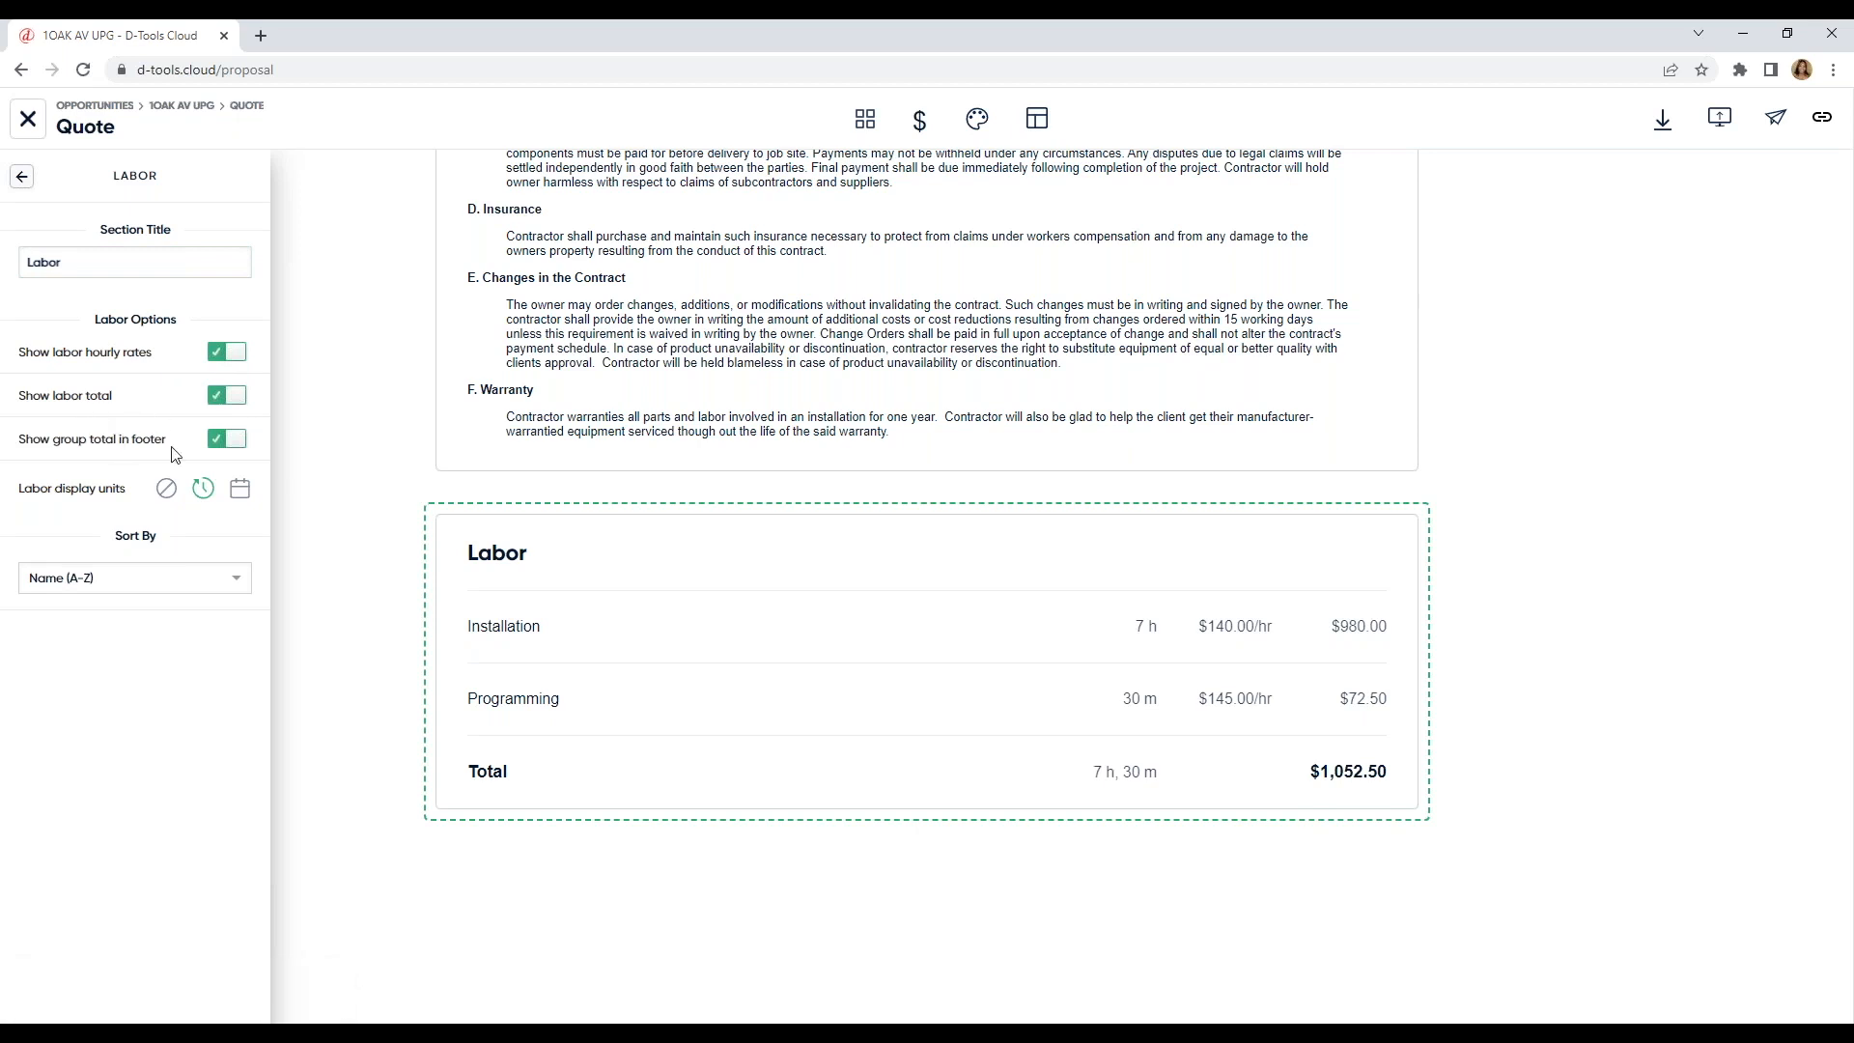
left_click(30, 578)
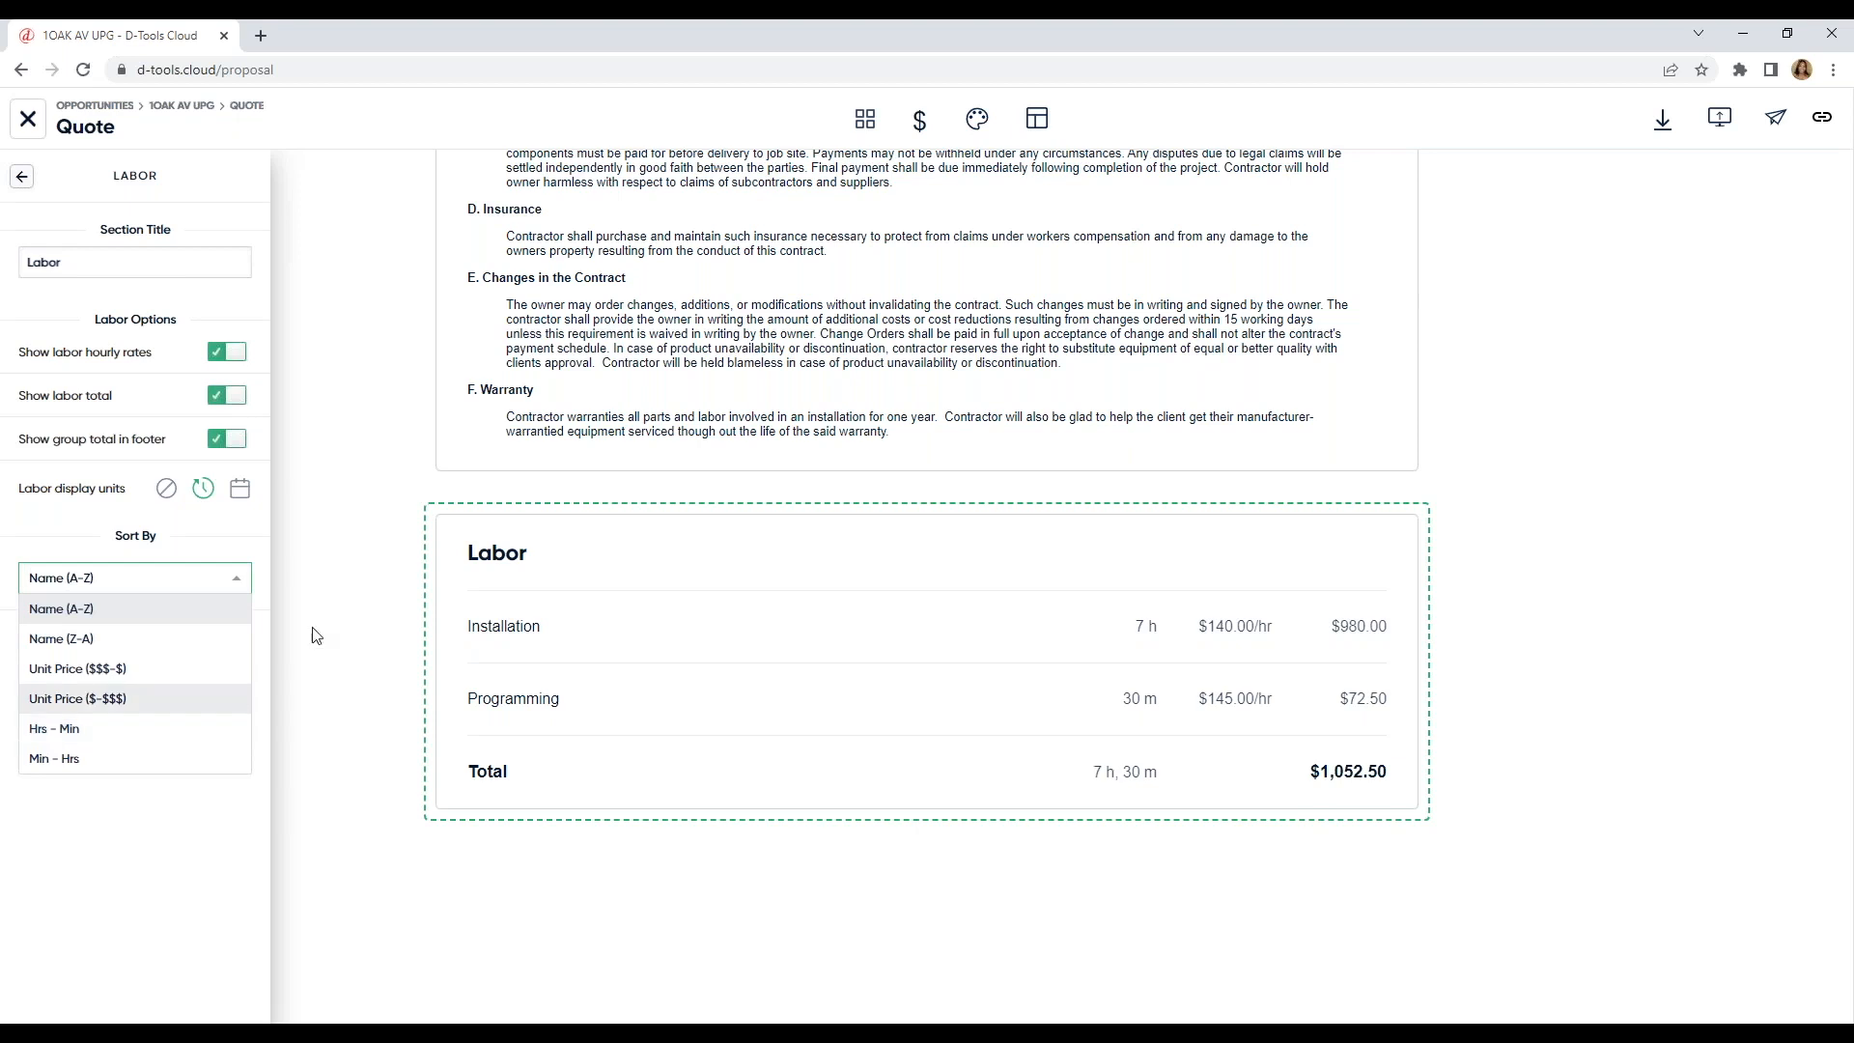
left_click(393, 516)
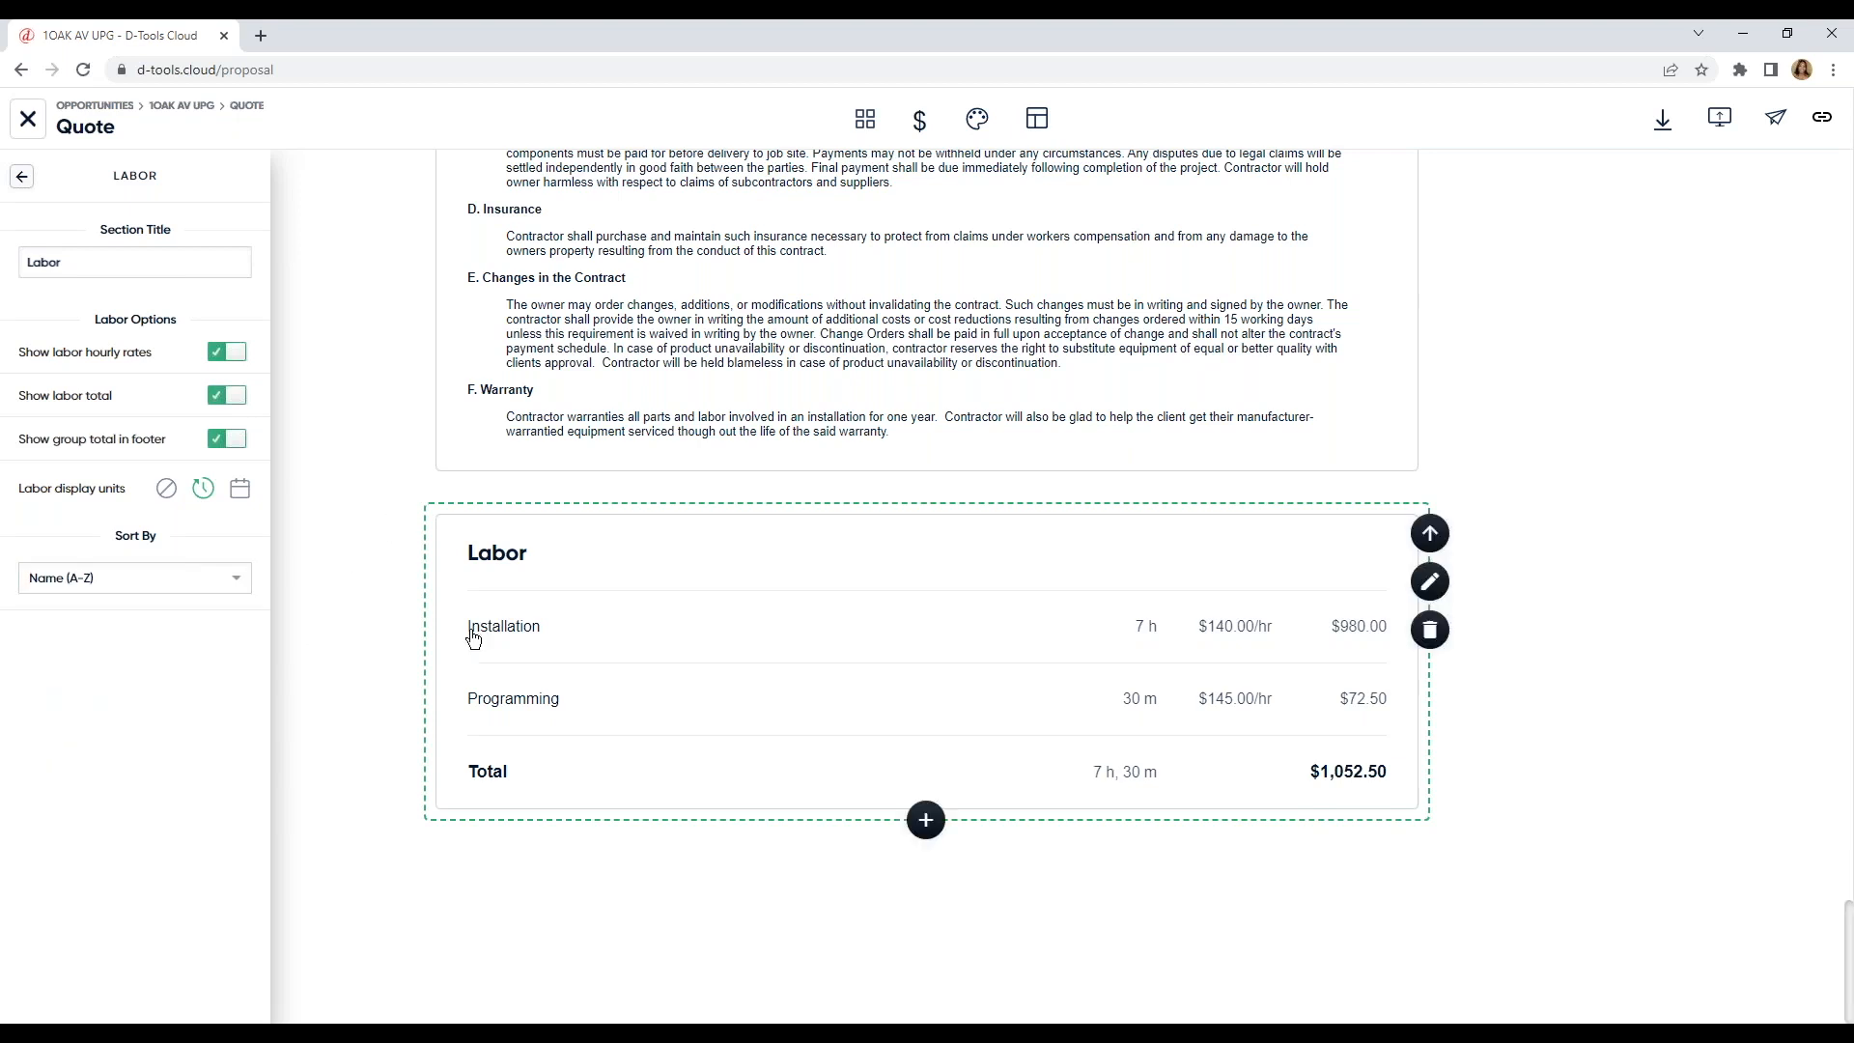
Step: Return from the proposal to the quote and change its status to Accepted
left_click(258, 109)
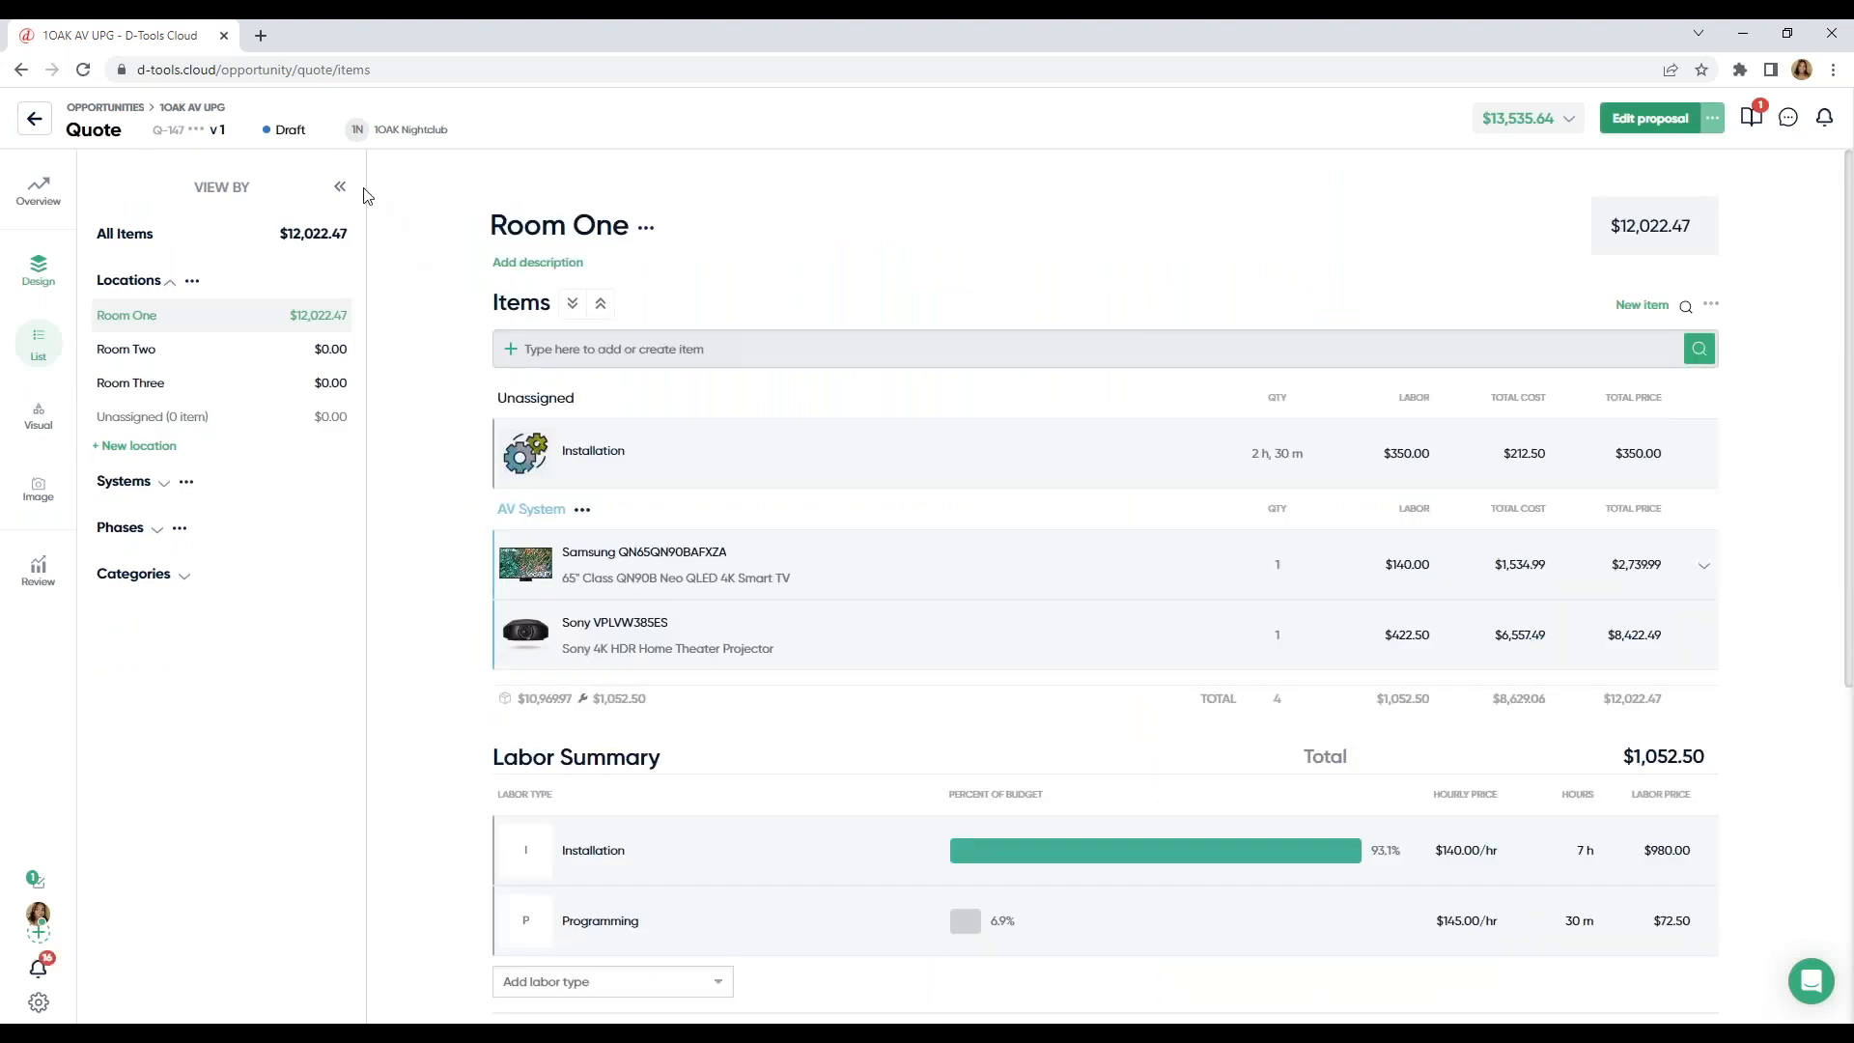
left_click(287, 130)
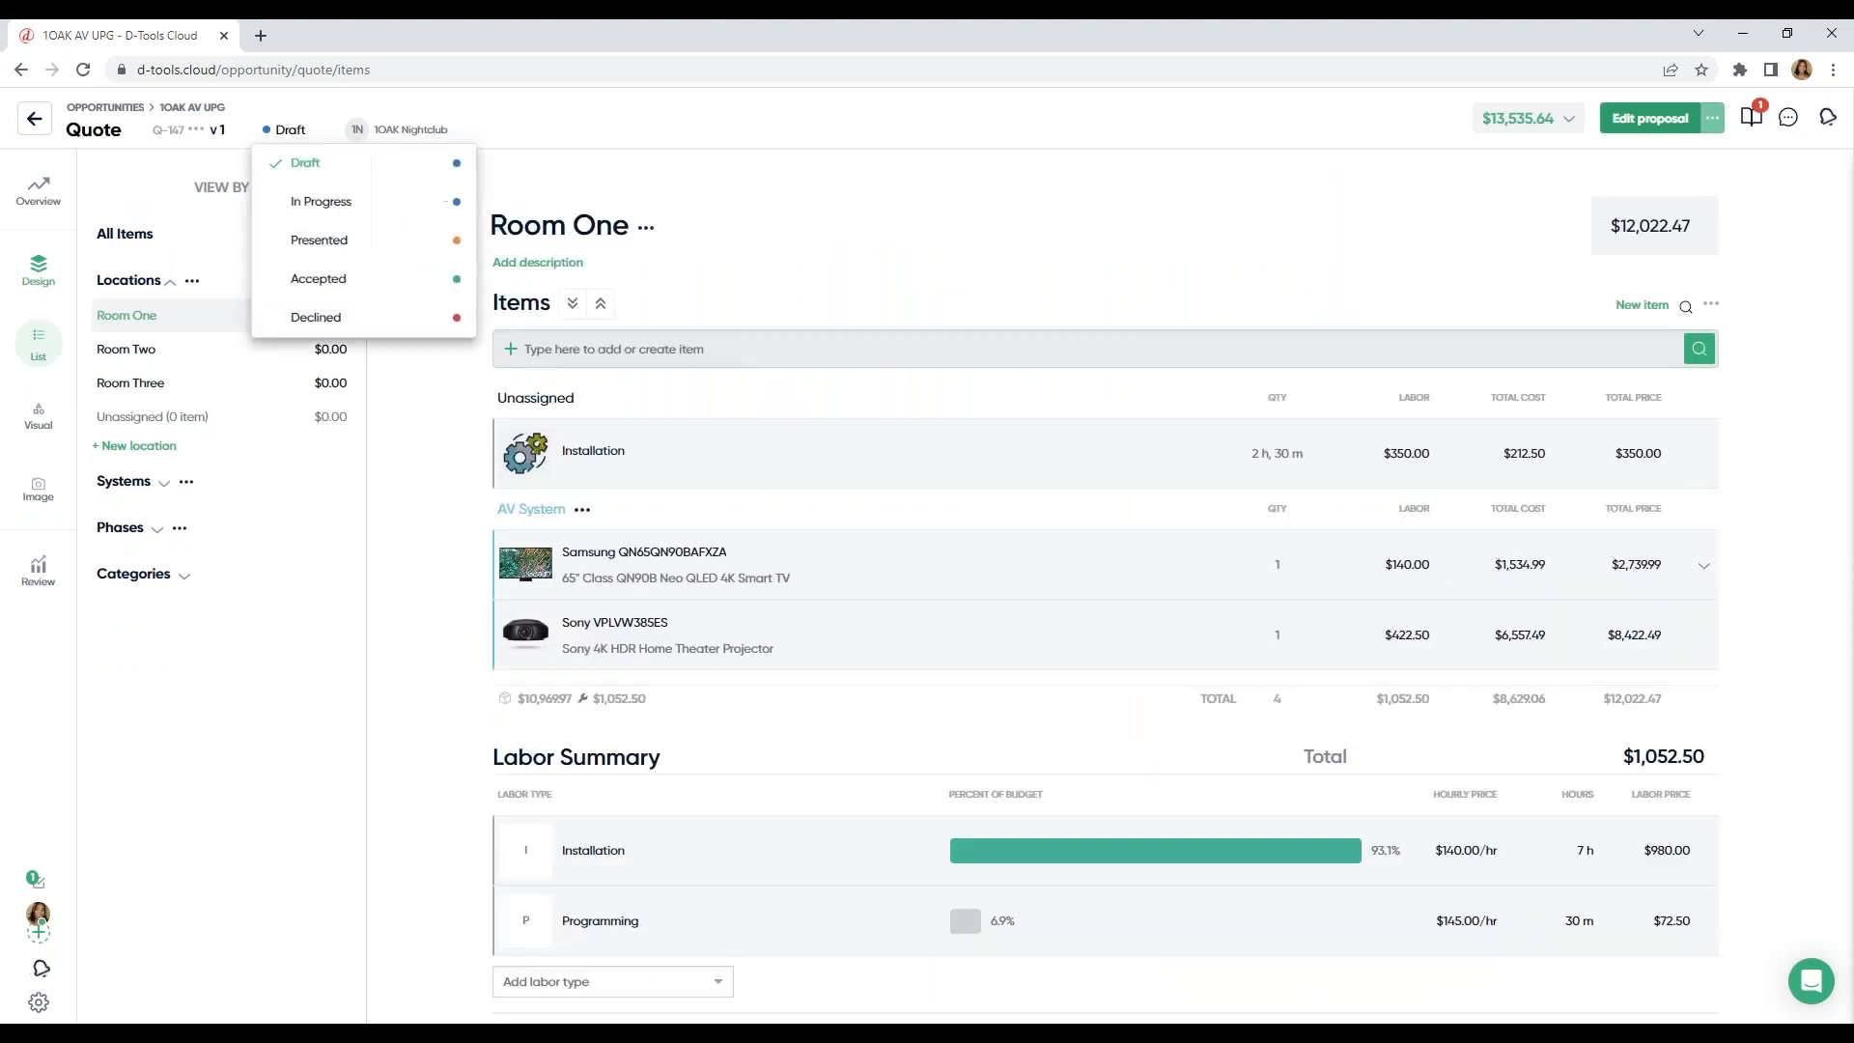
left_click(367, 279)
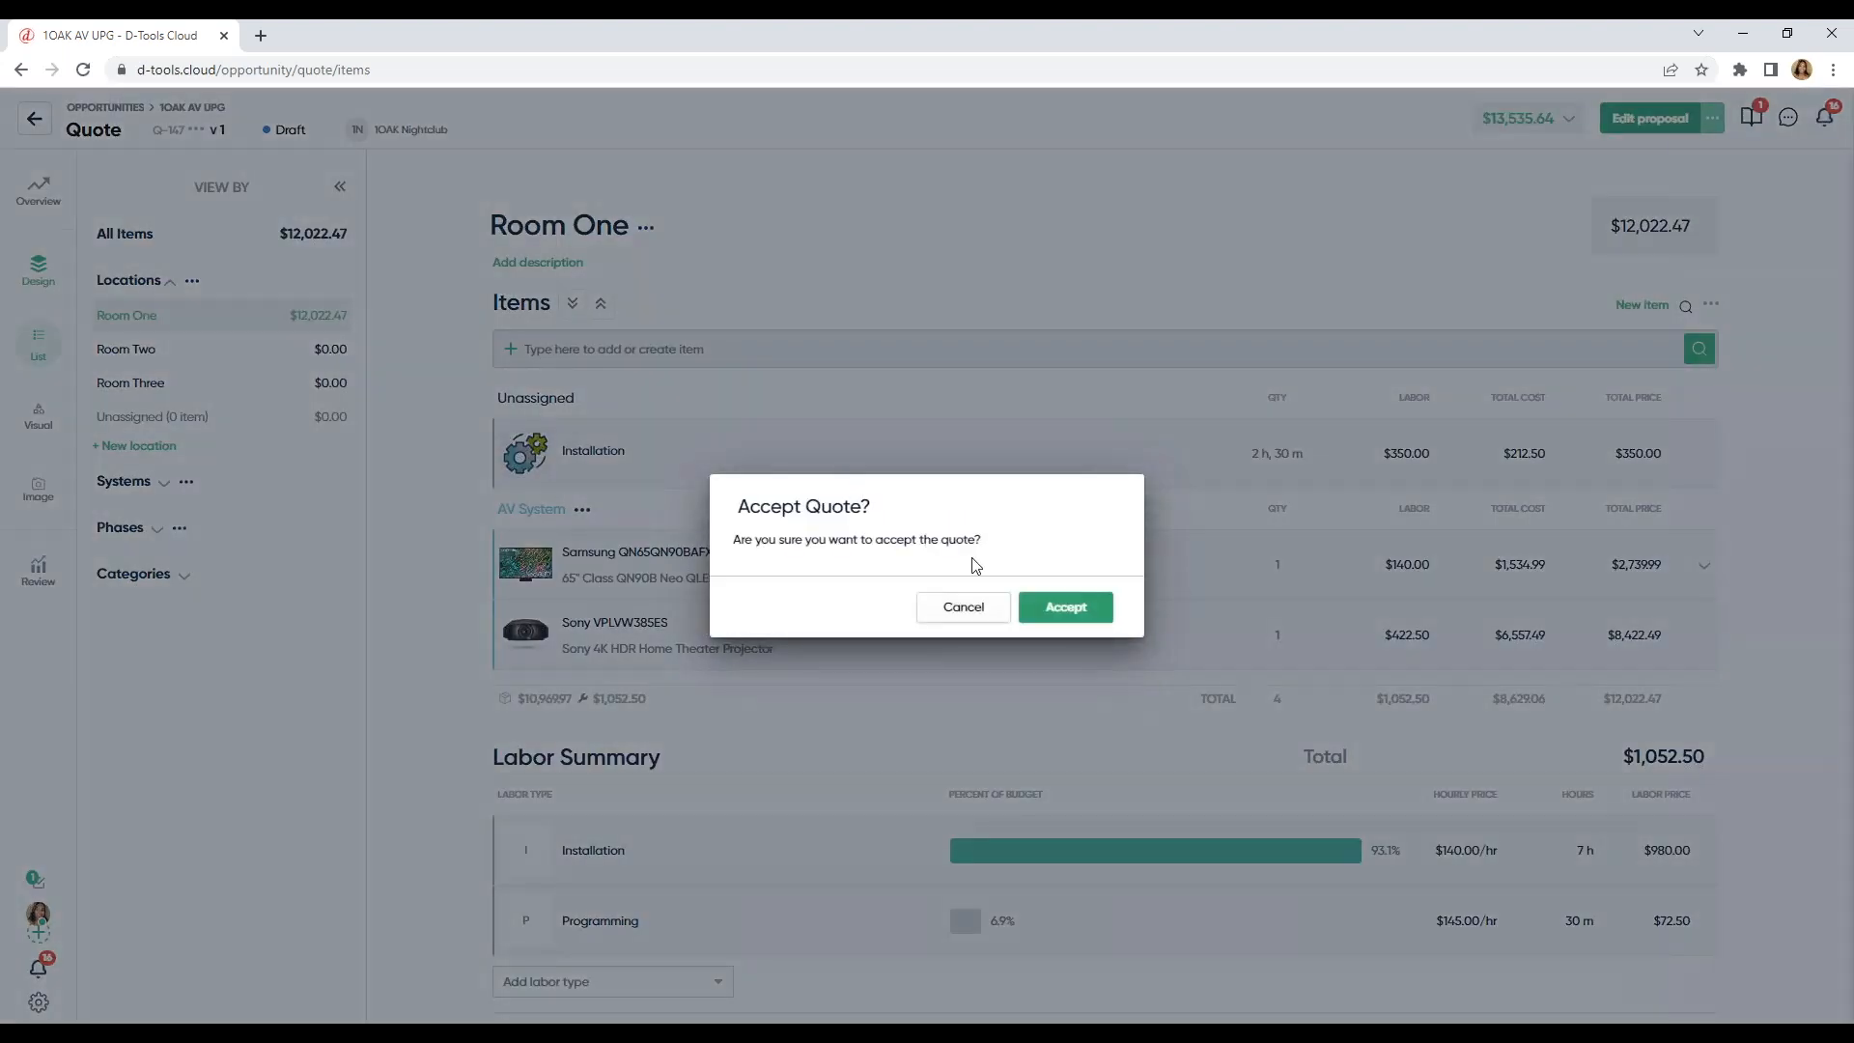
left_click(1043, 610)
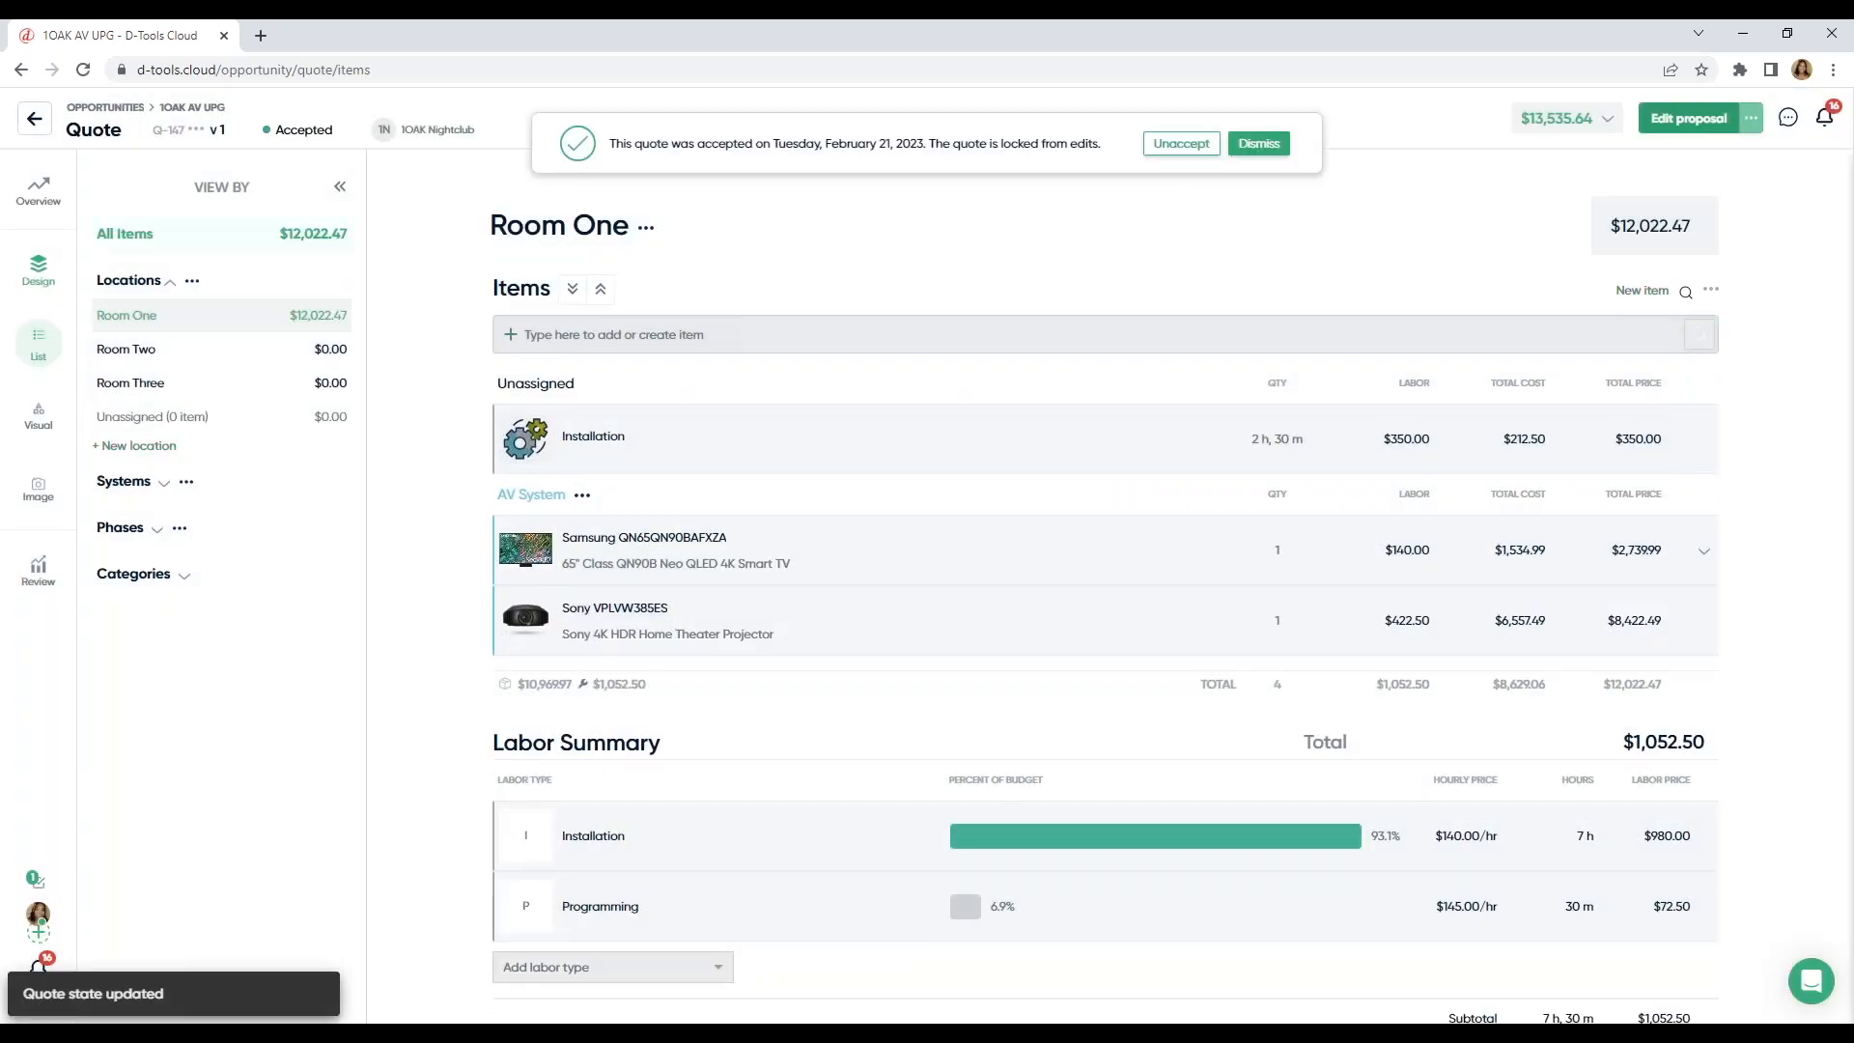
Step: Move the 1OAK AV UPG opportunity to Proposal Accepted and create its project, managed in D-Tools Cloud rather than SI
left_click(35, 117)
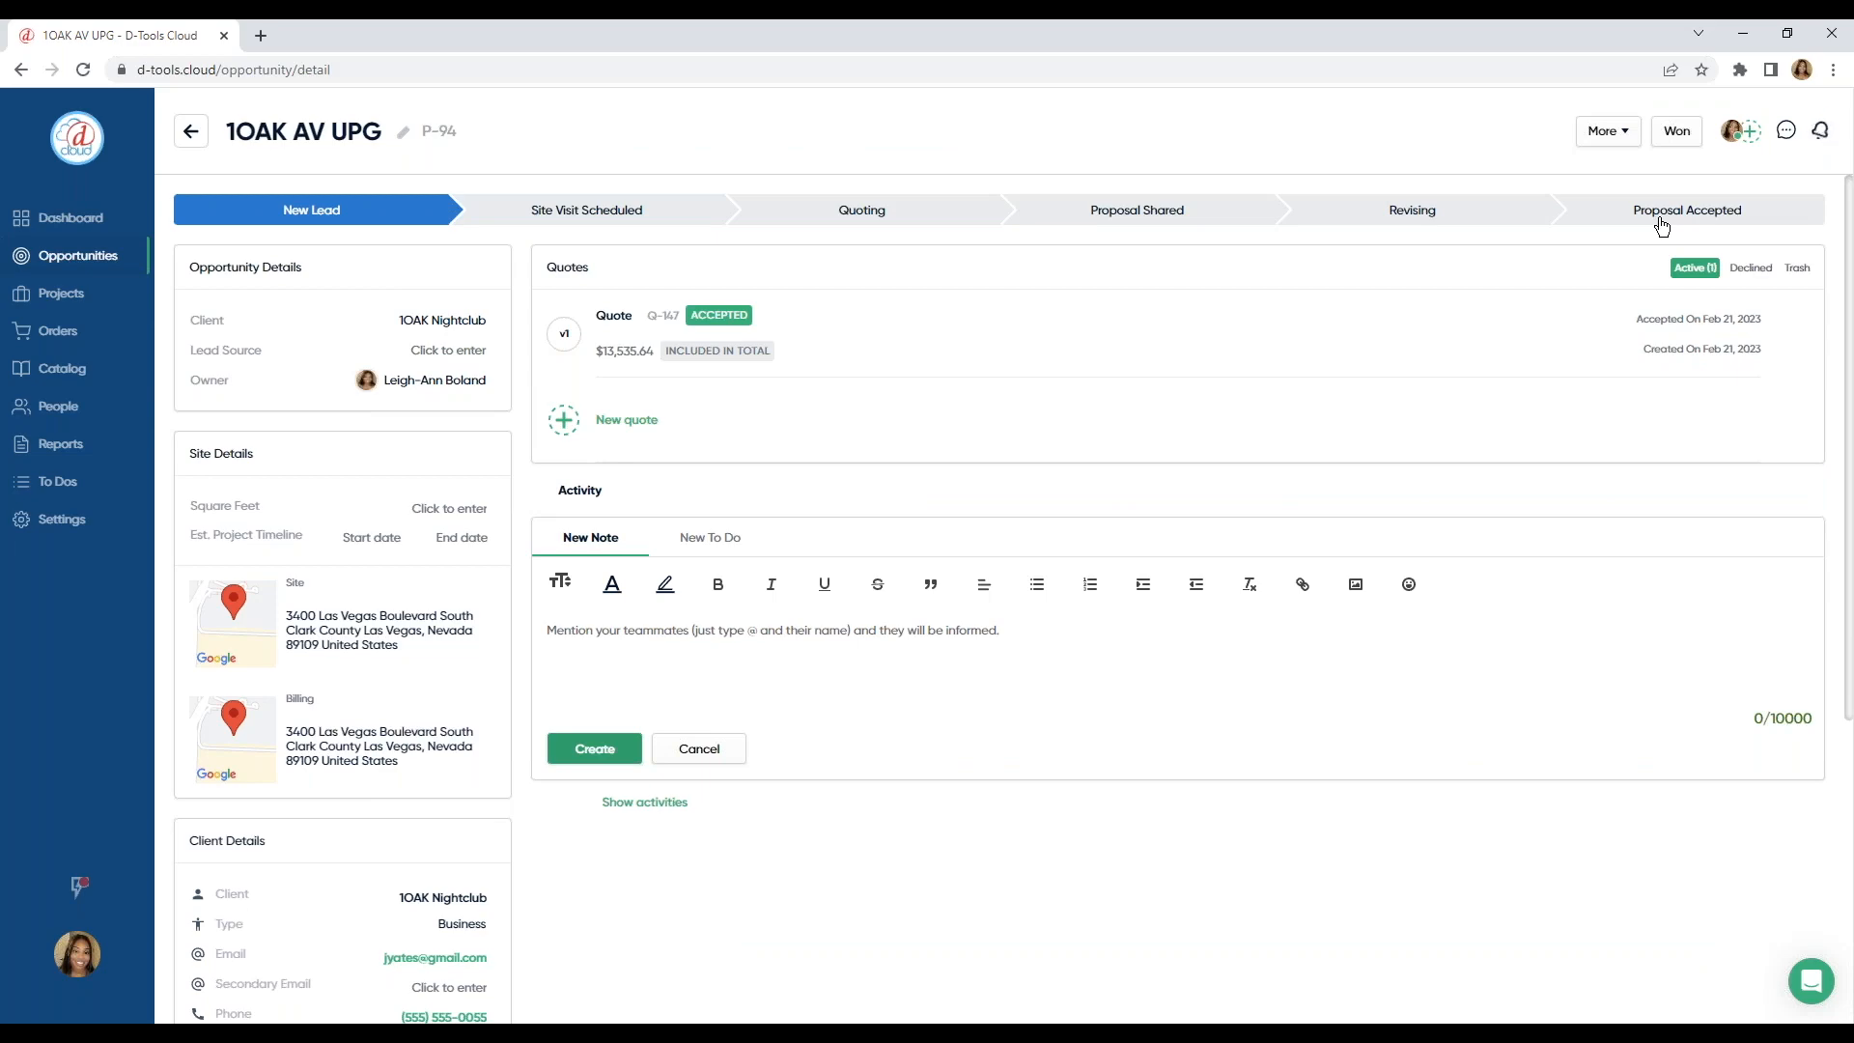
left_click(1660, 224)
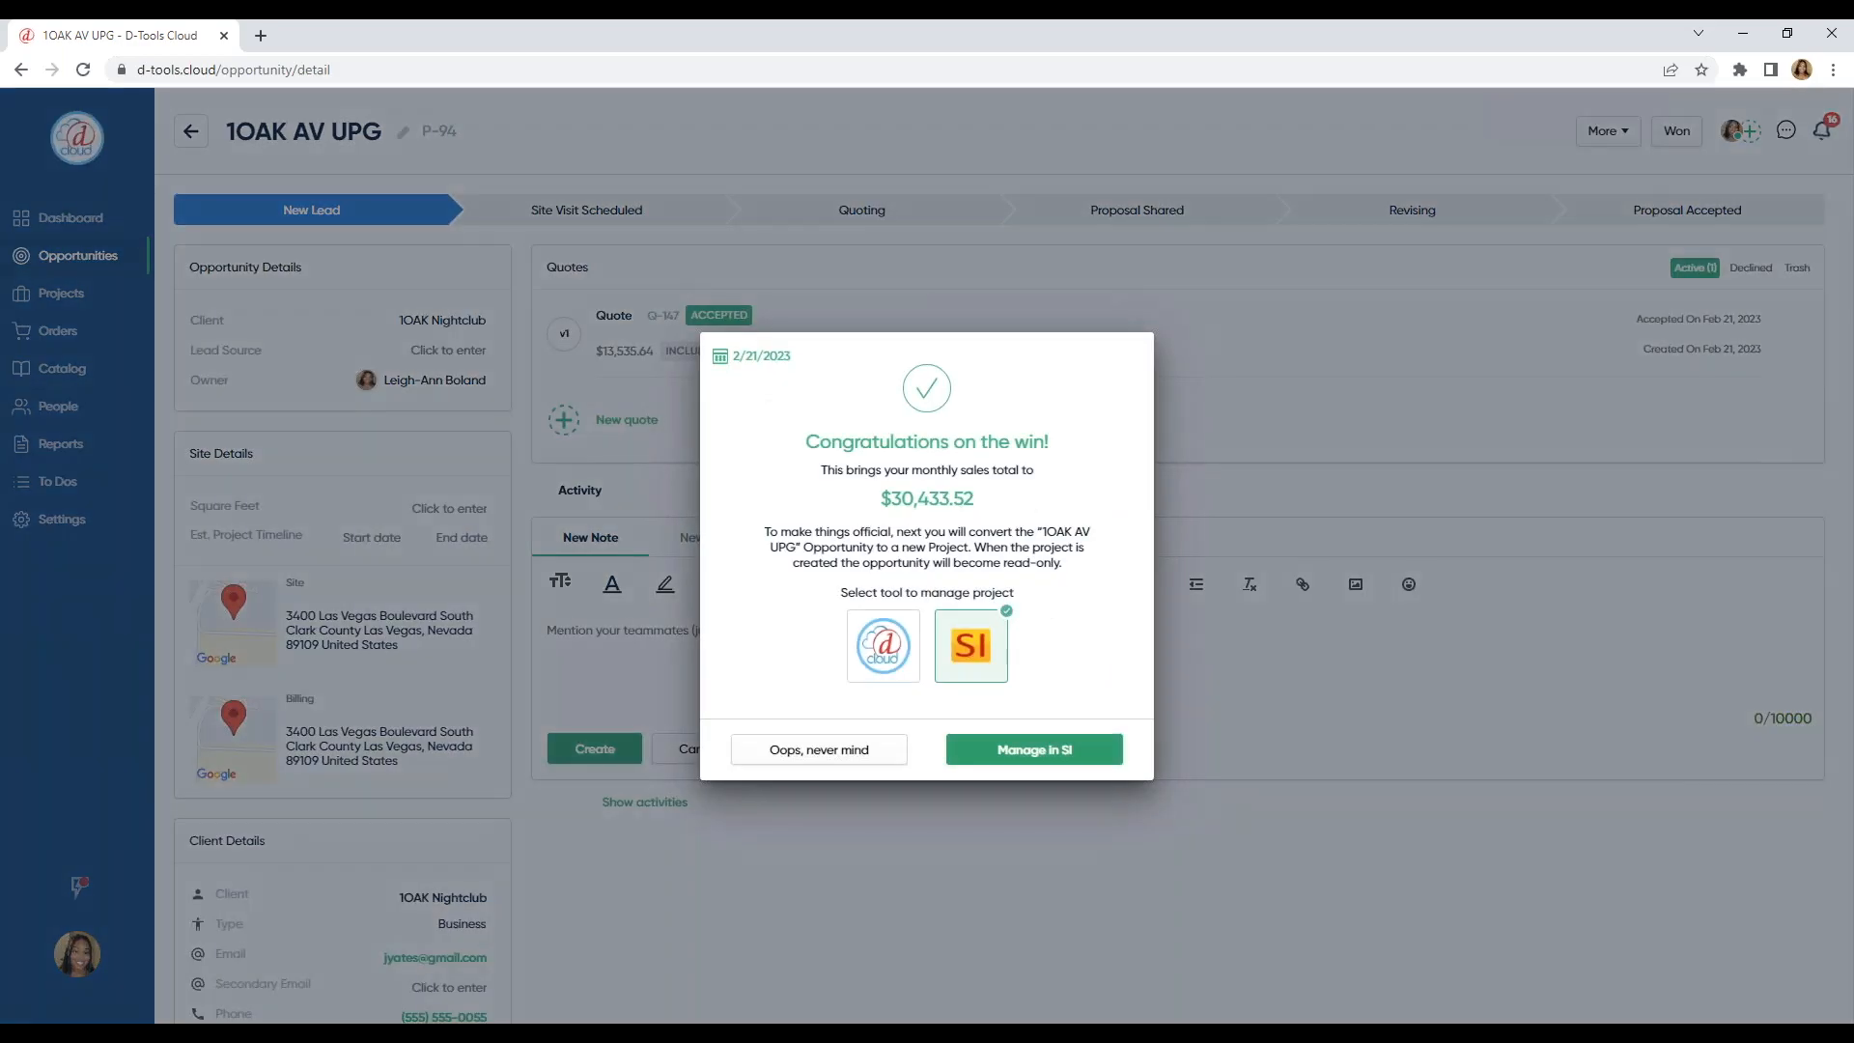
left_click(907, 655)
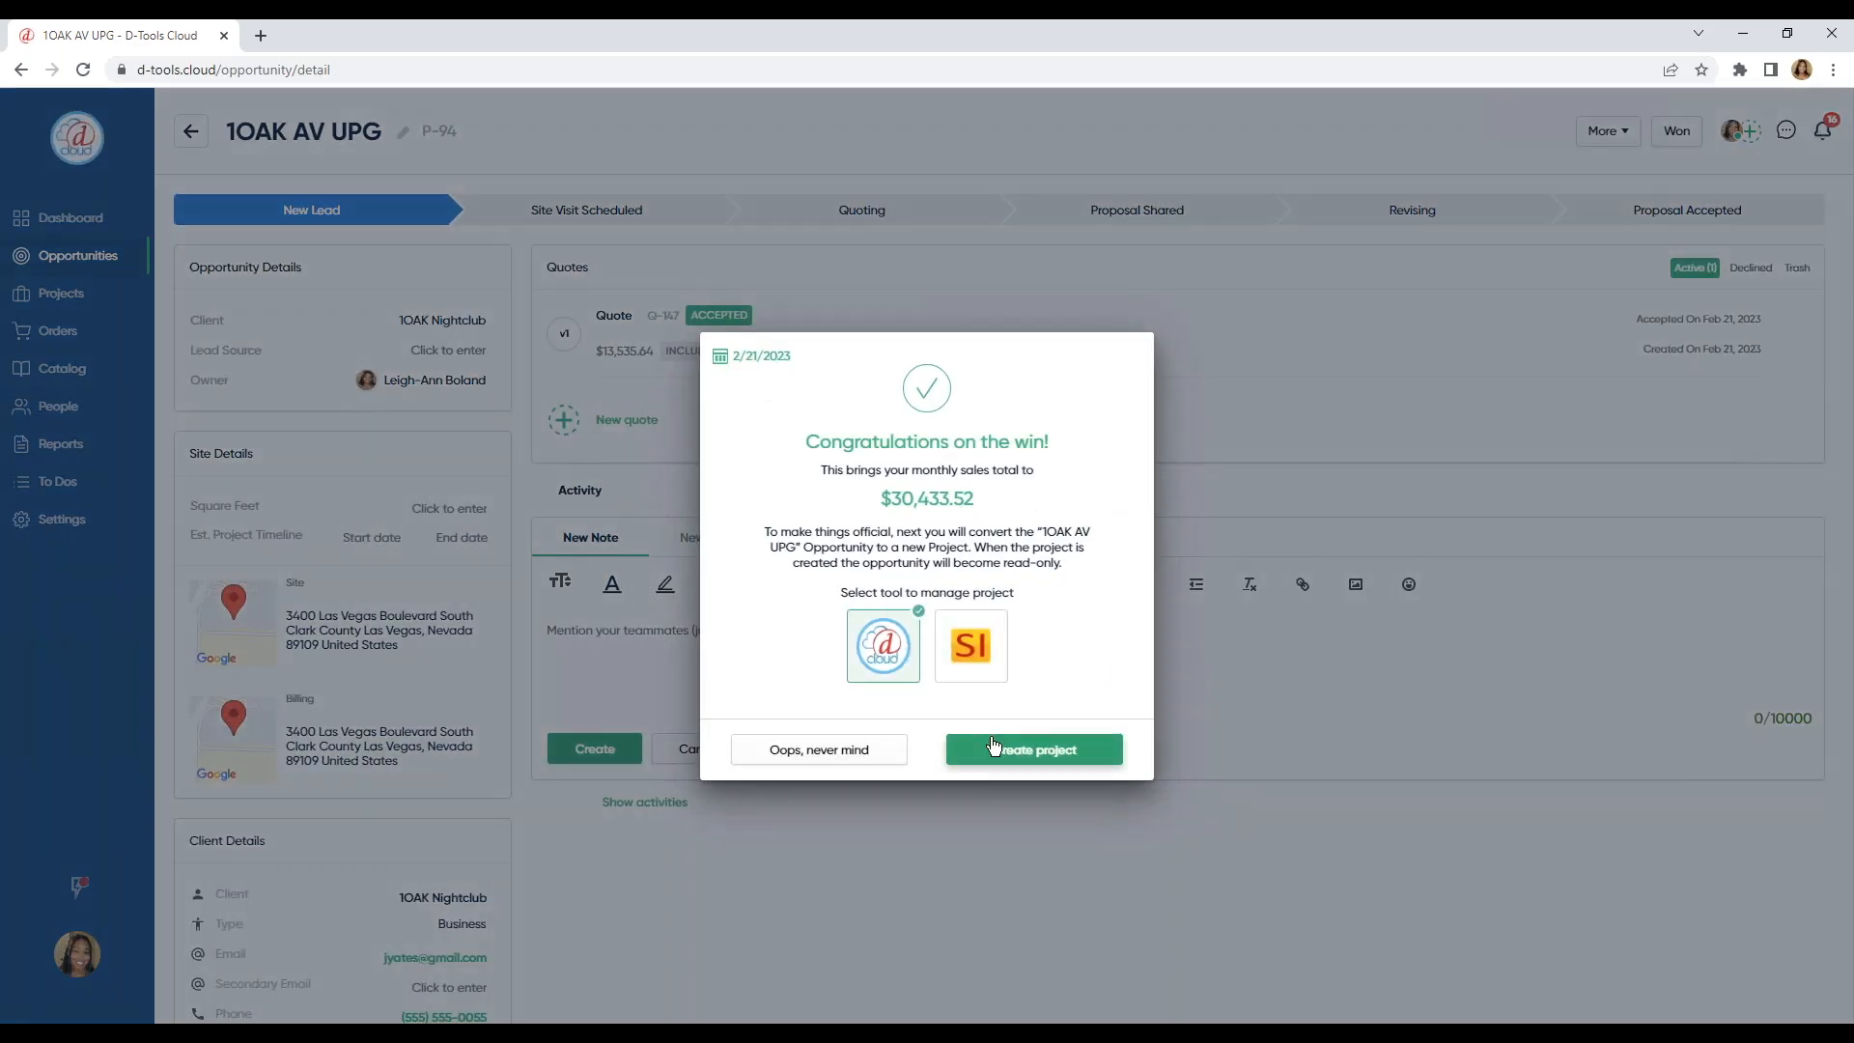
left_click(1000, 744)
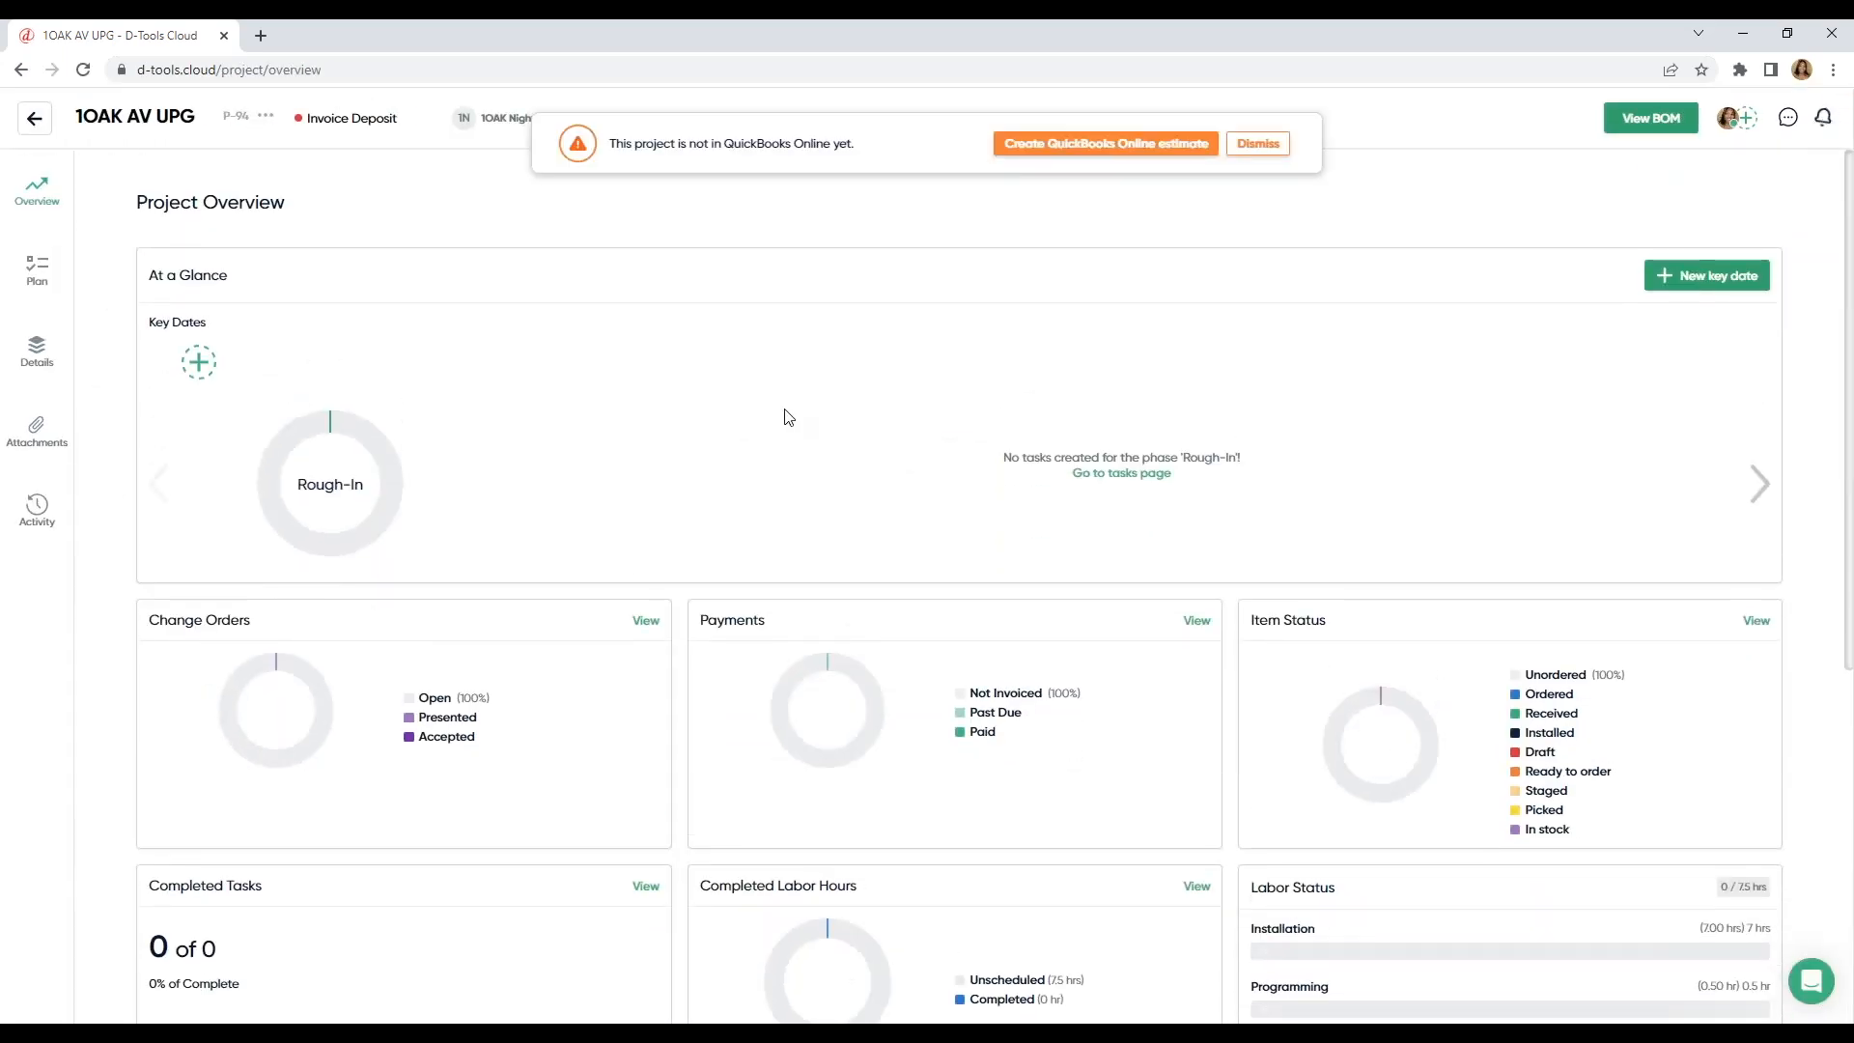
Step: Review the labor status, completed labor hours and budgeted hours in the project overview
scroll(831, 413, "down", 6)
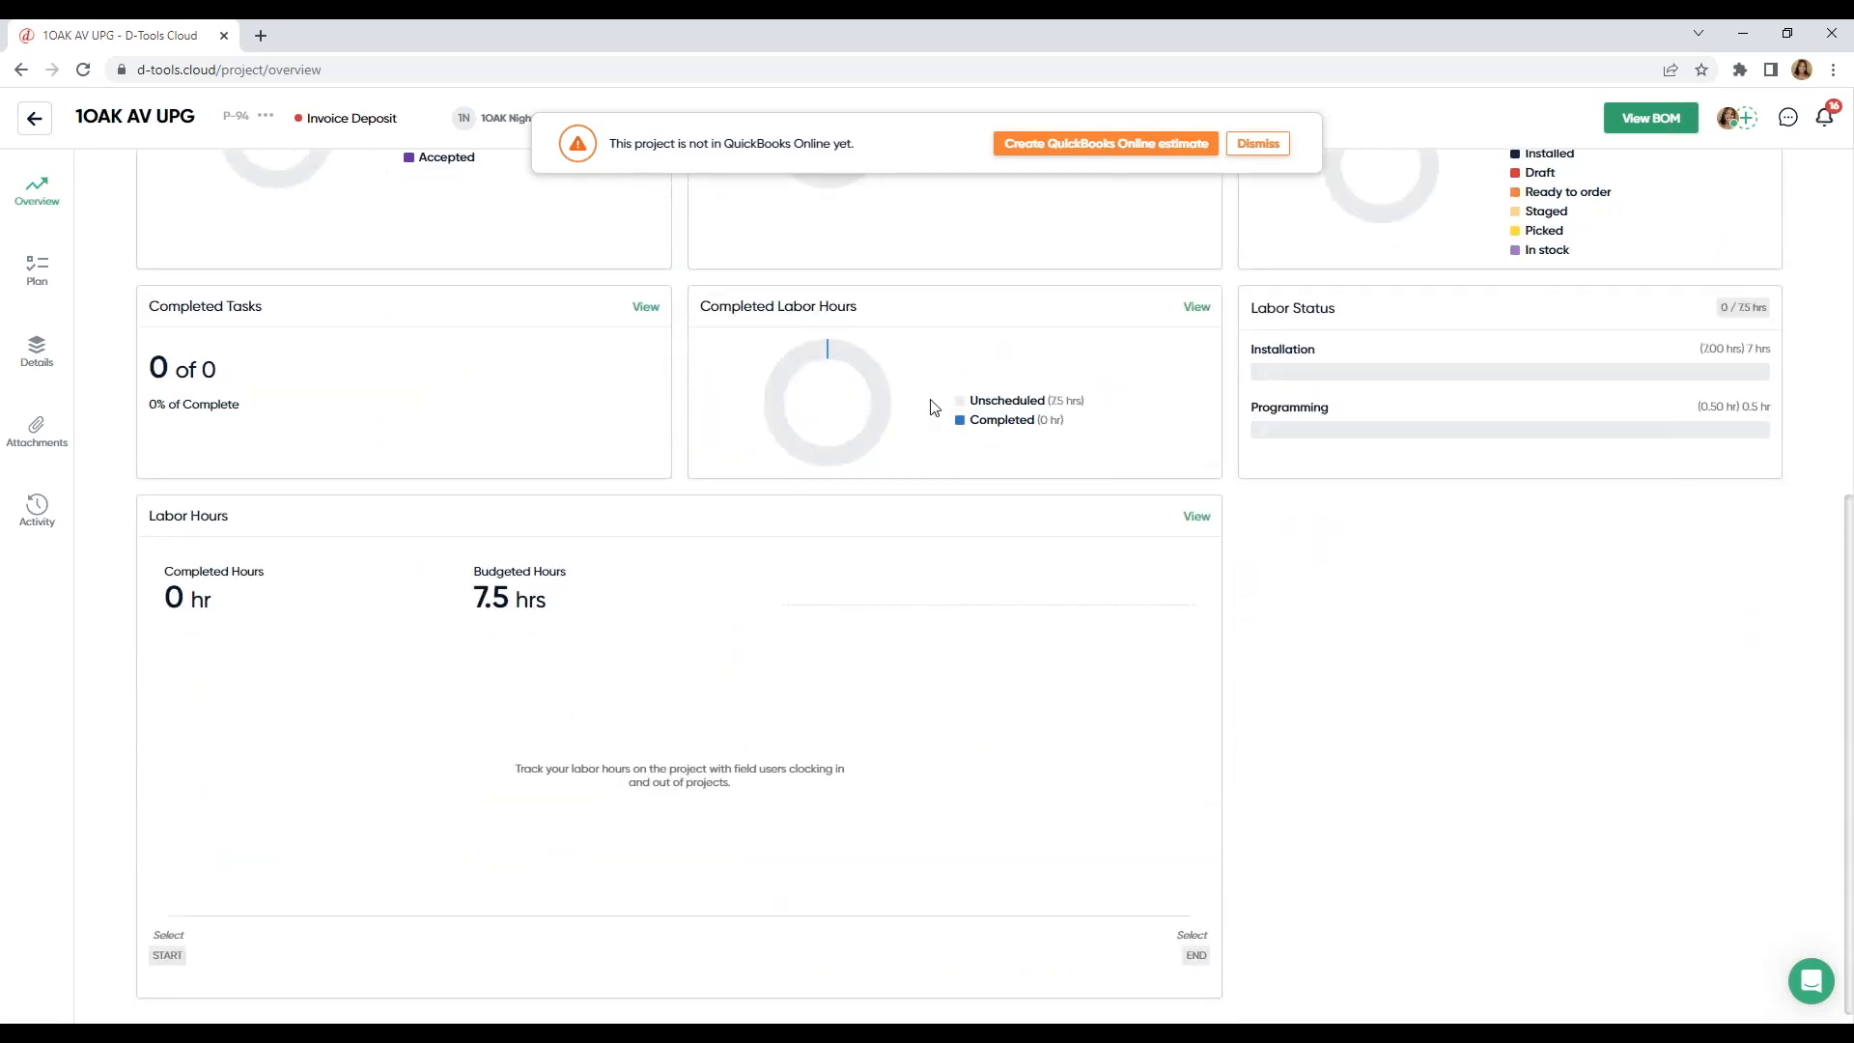
scroll(1281, 370, "down", 1)
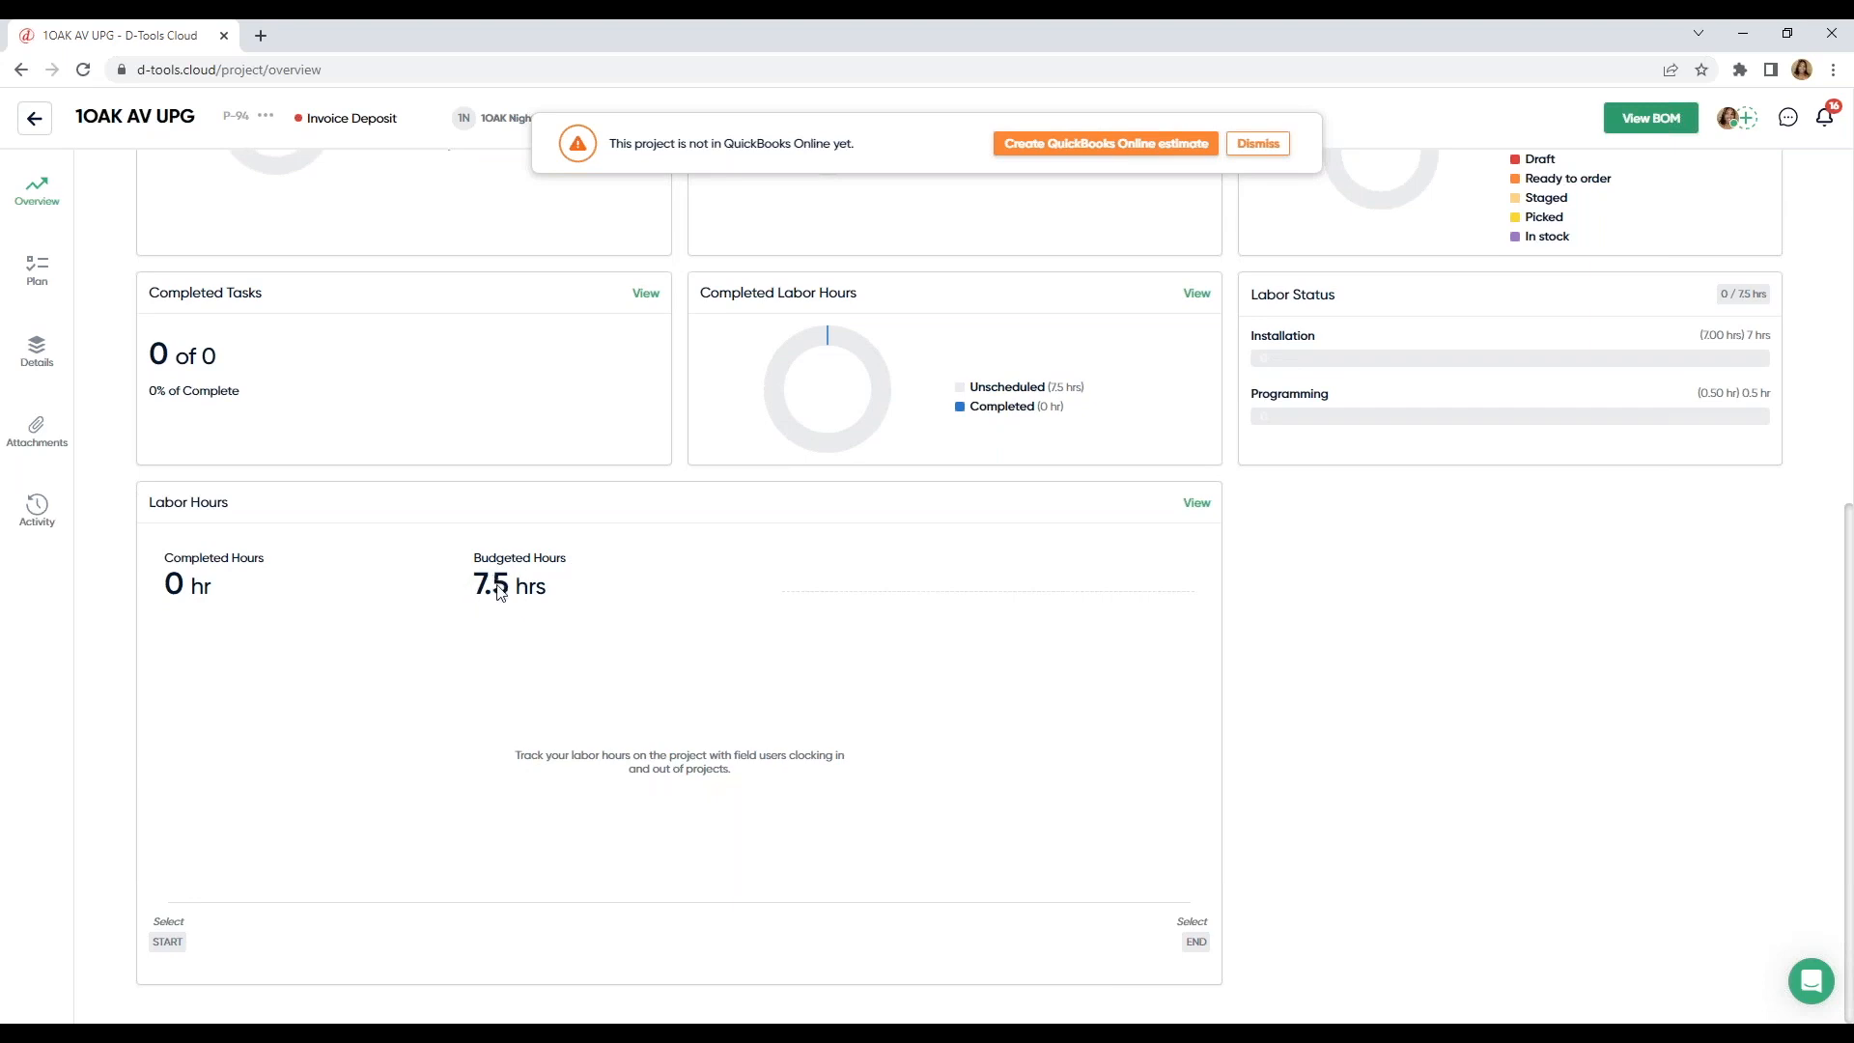
scroll(502, 597, "up", 5)
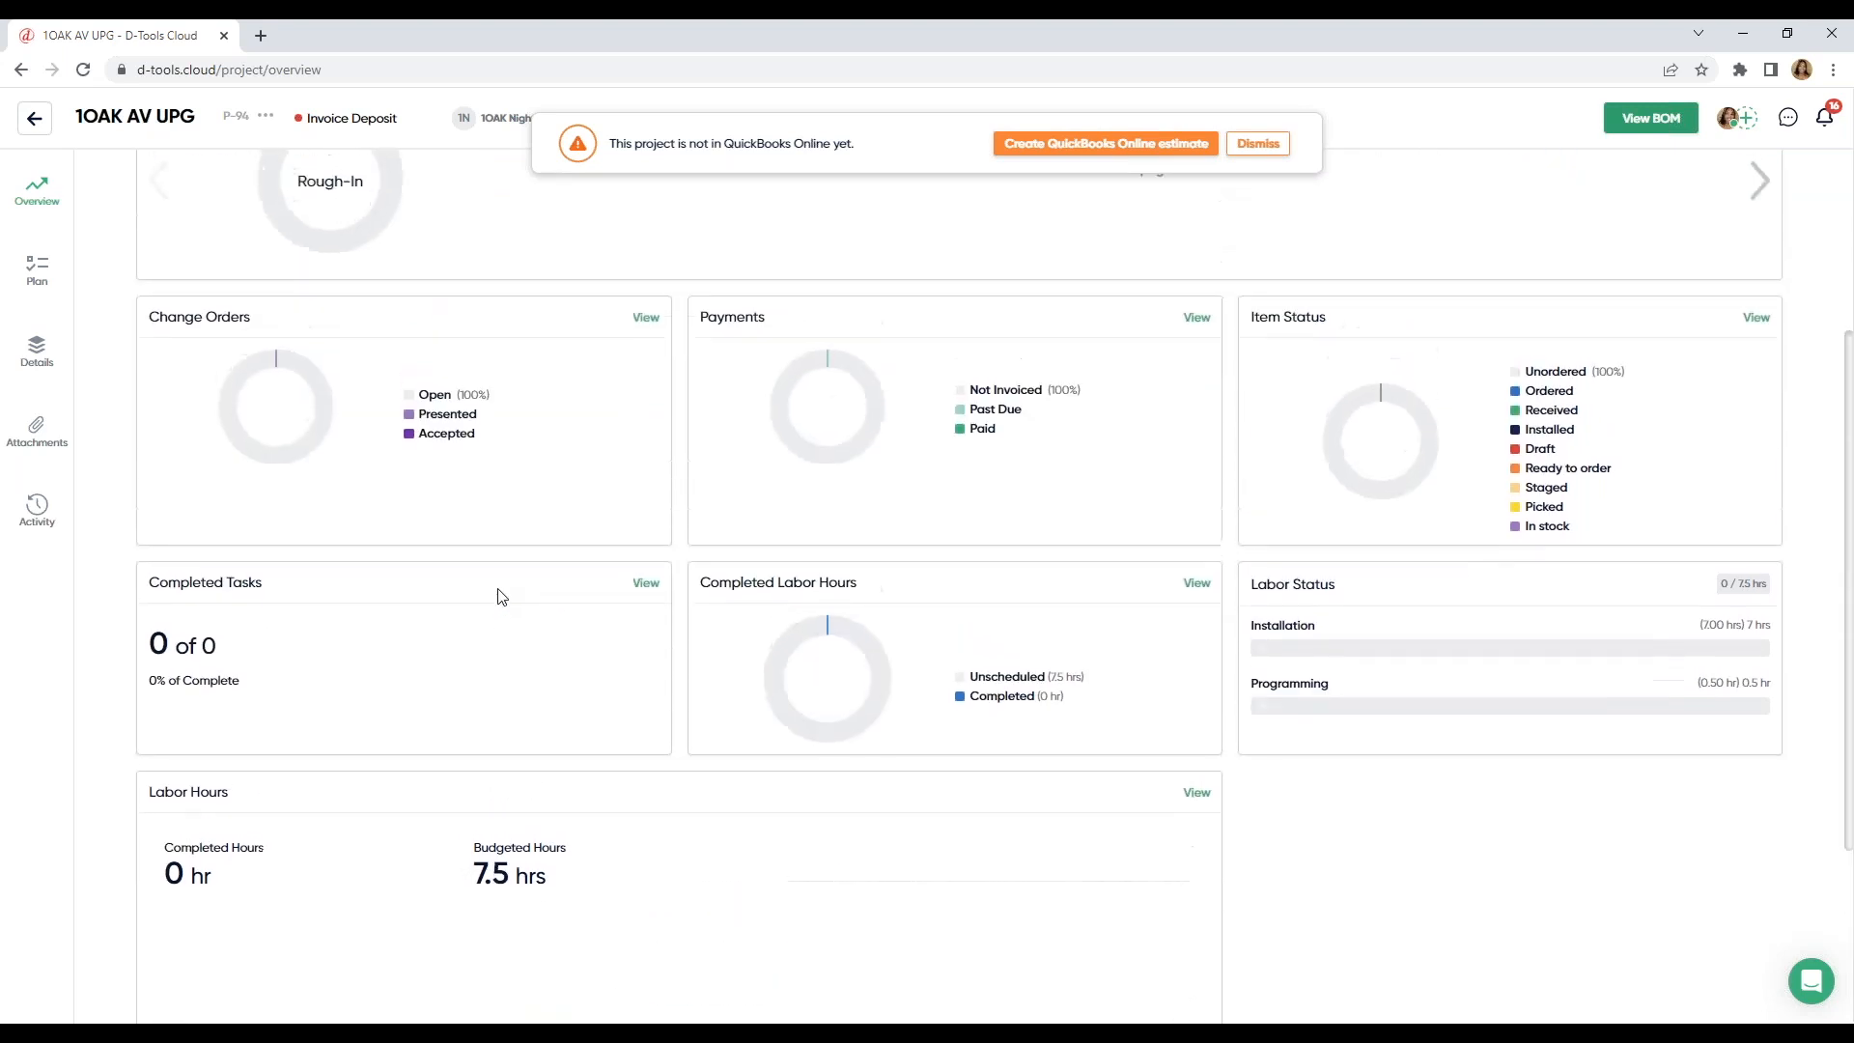
scroll(502, 597, "up", 1)
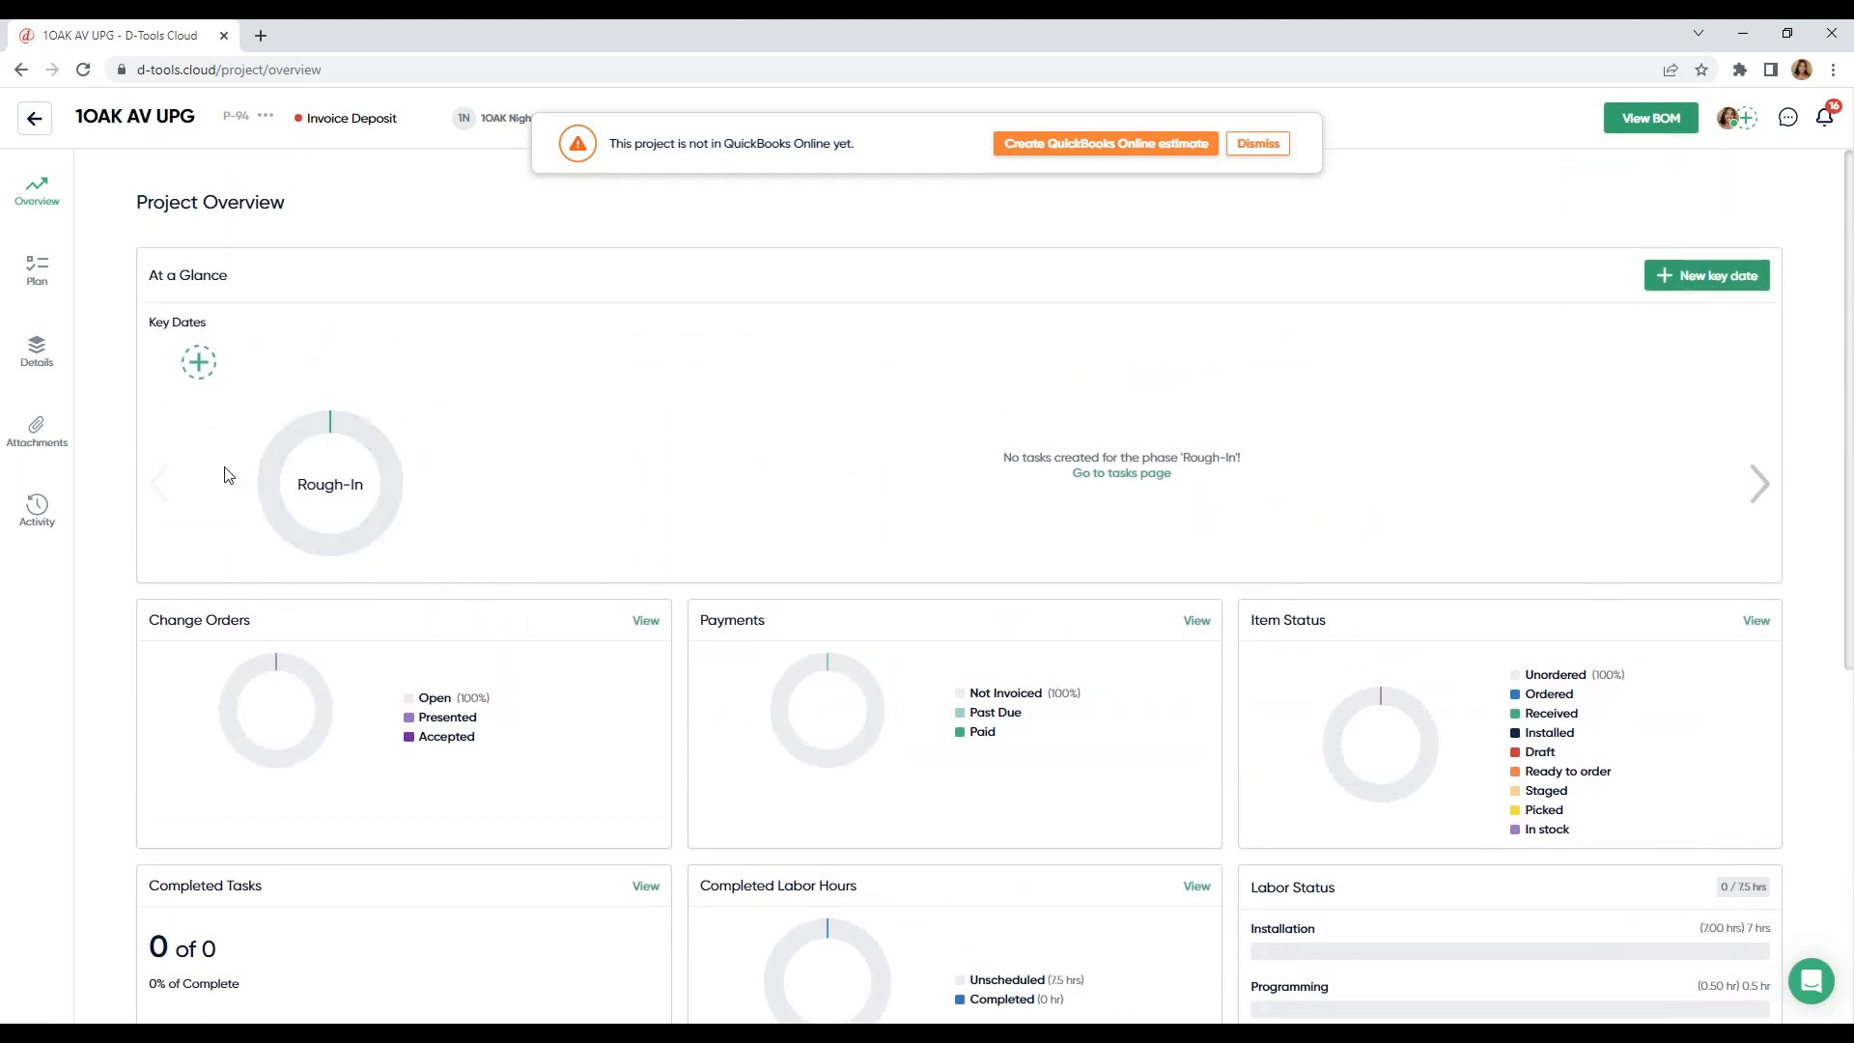
Step: Apply the Default task template to the 1OAK AV UPG project's task plan
left_click(50, 275)
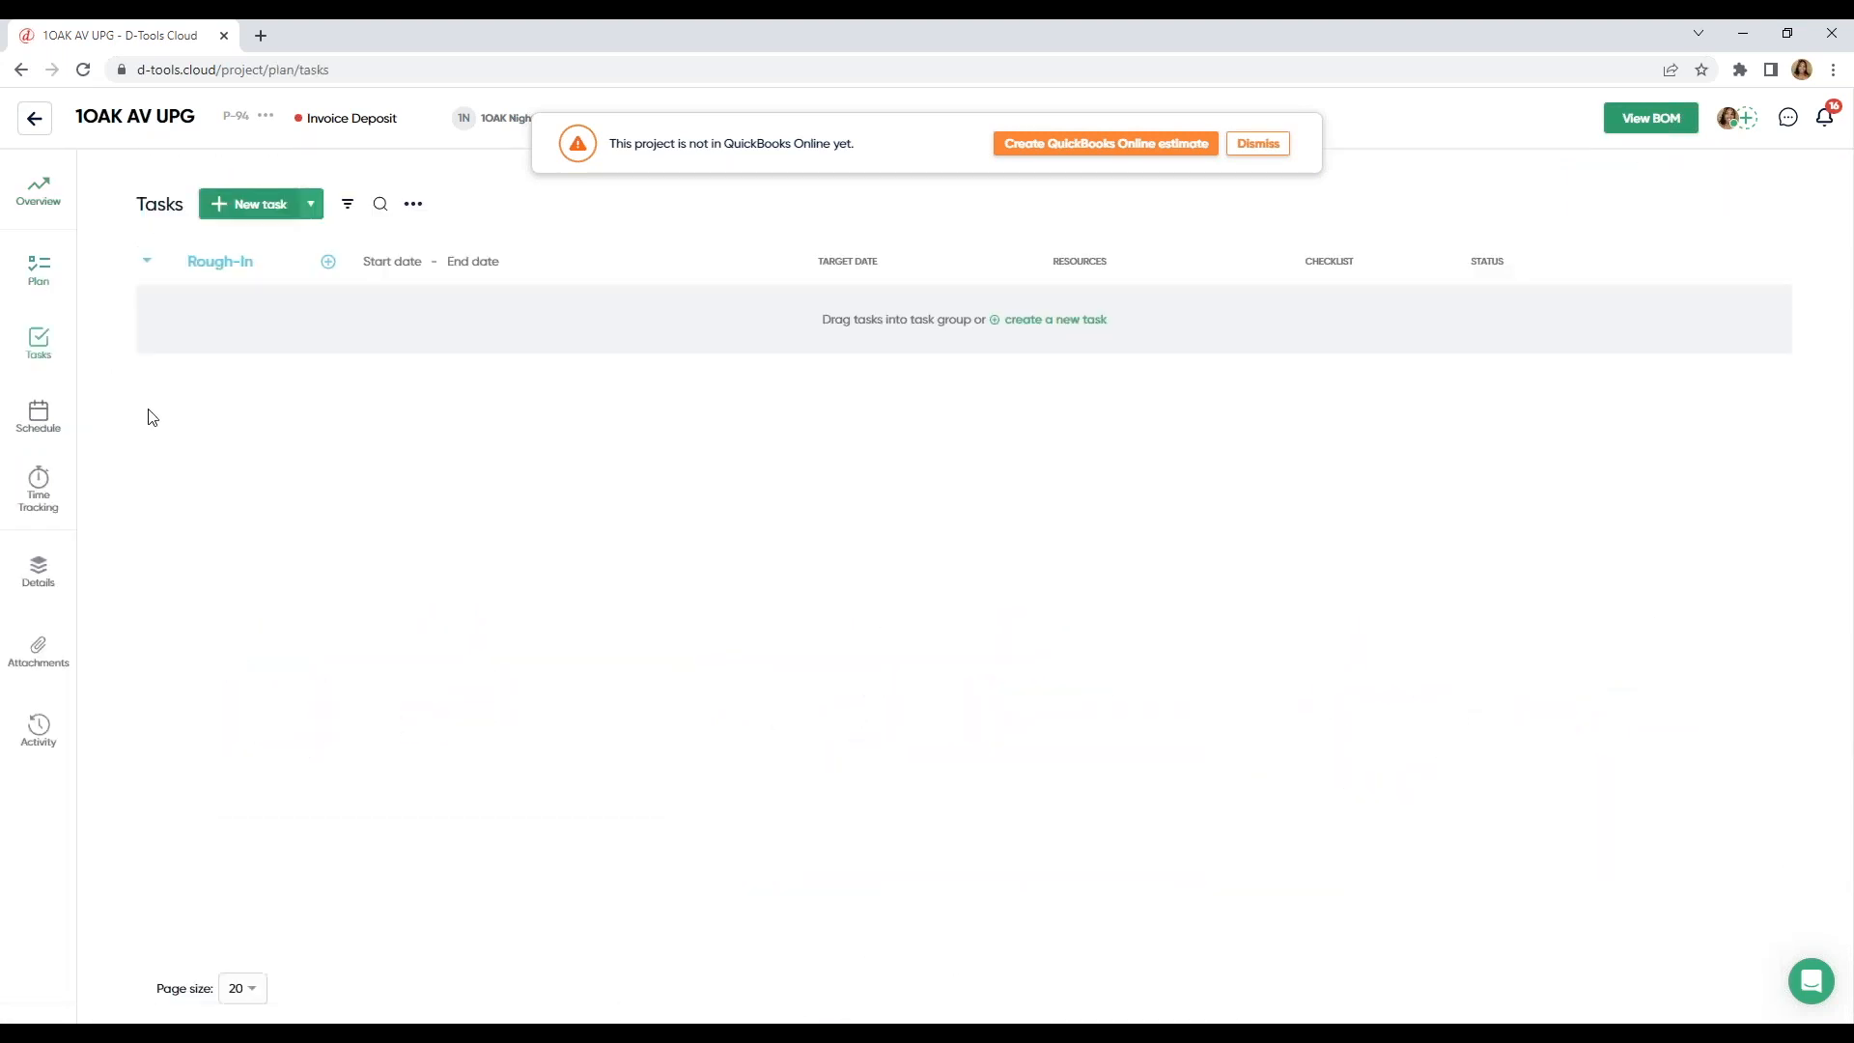
left_click(415, 204)
left_click(467, 234)
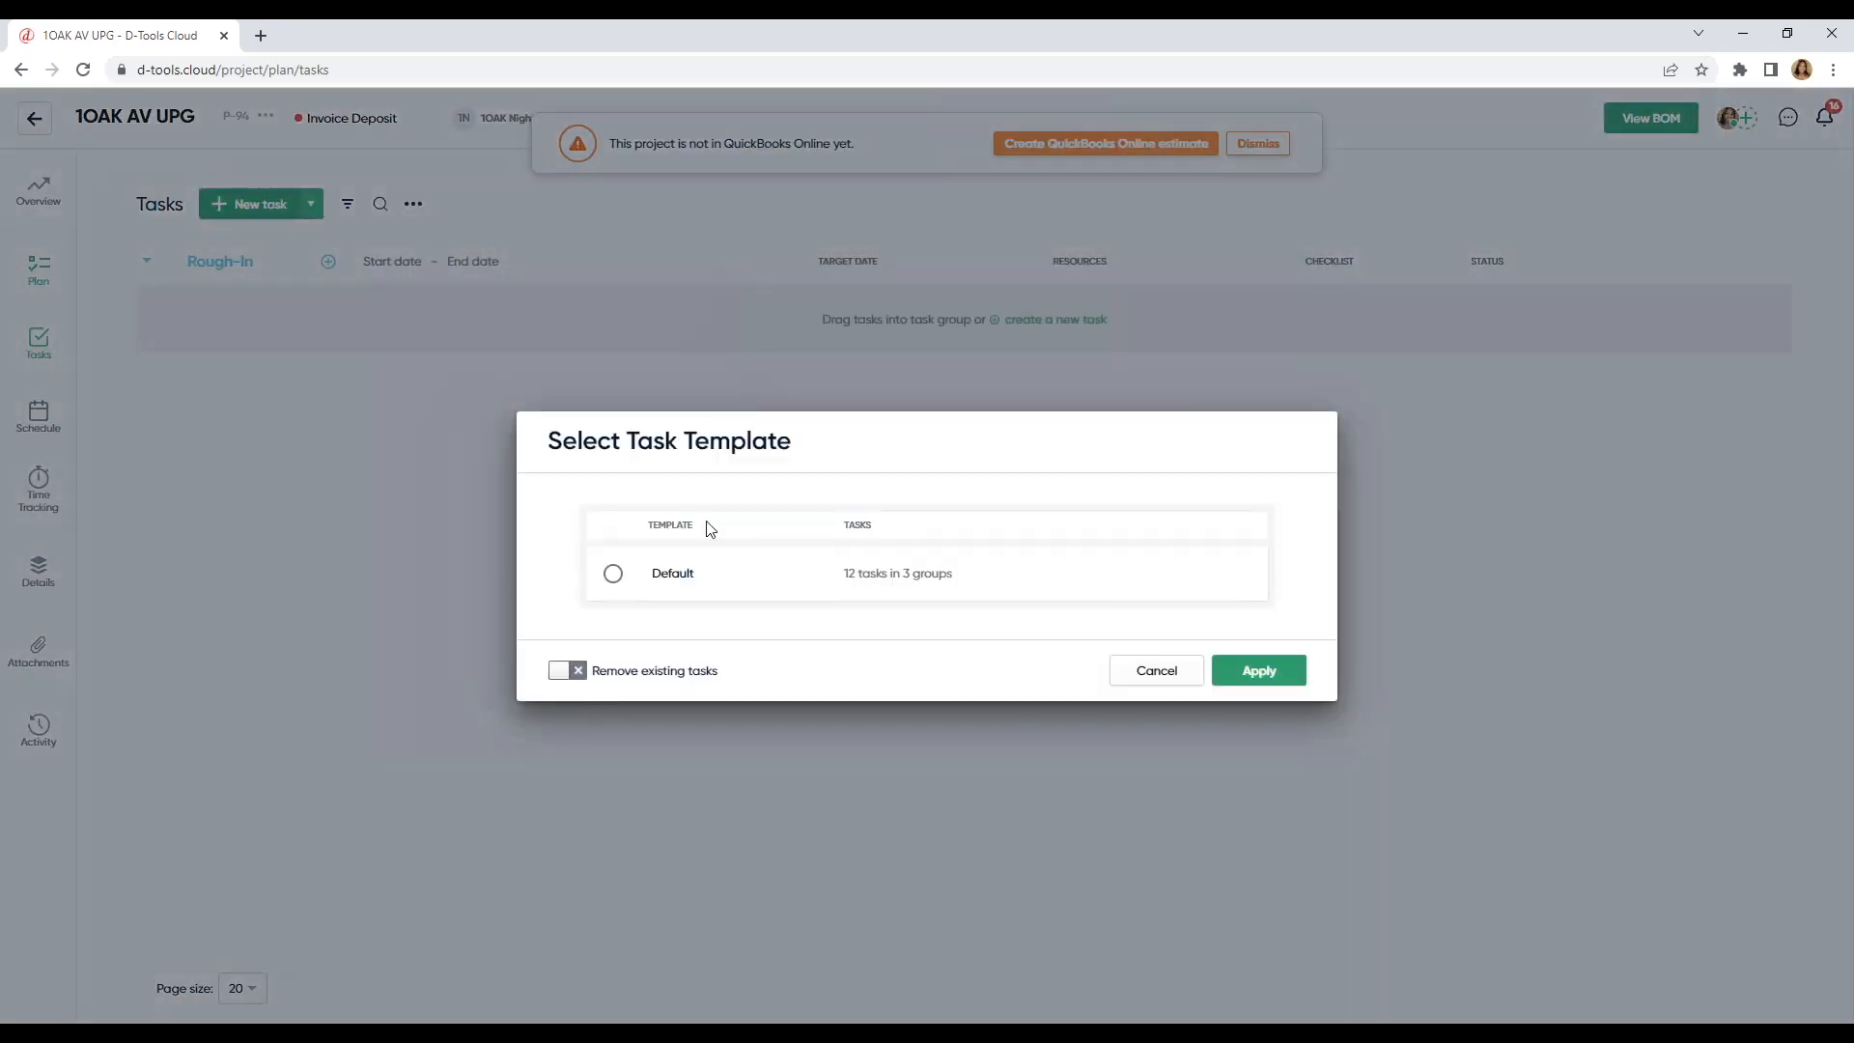
left_click(614, 573)
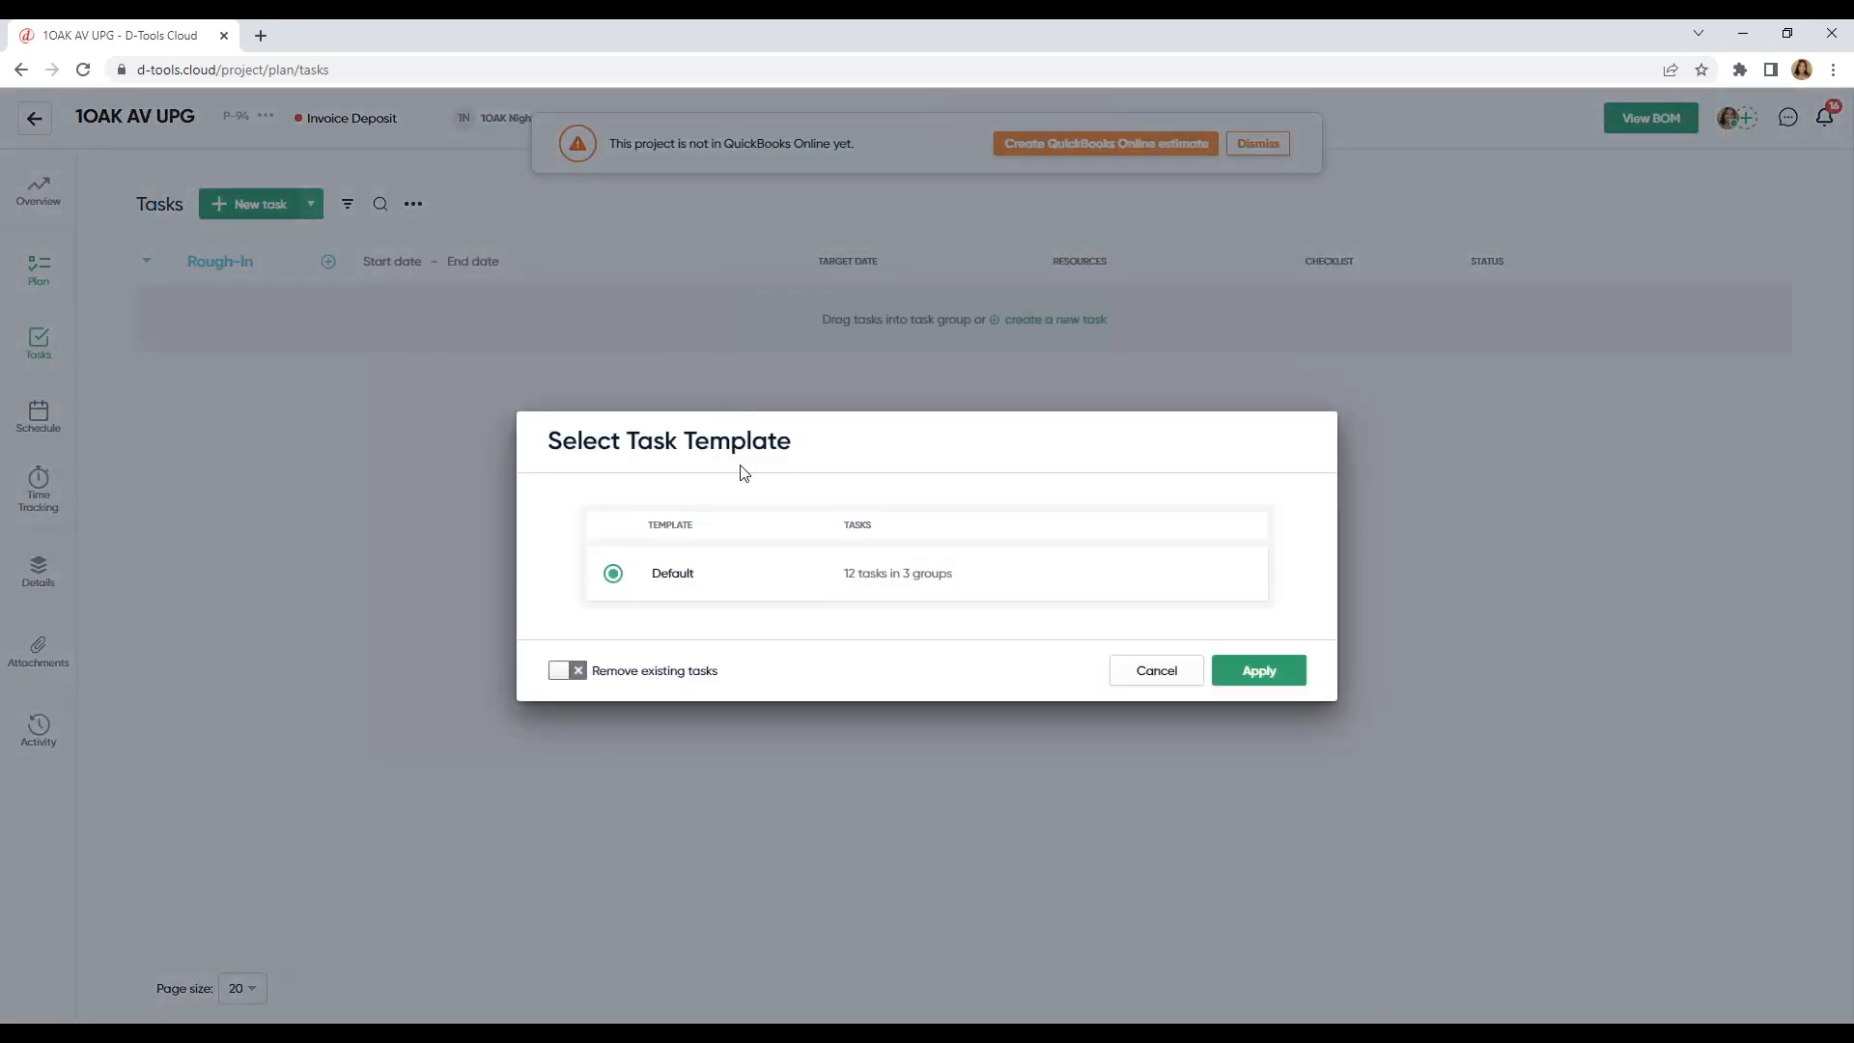
left_click(1268, 675)
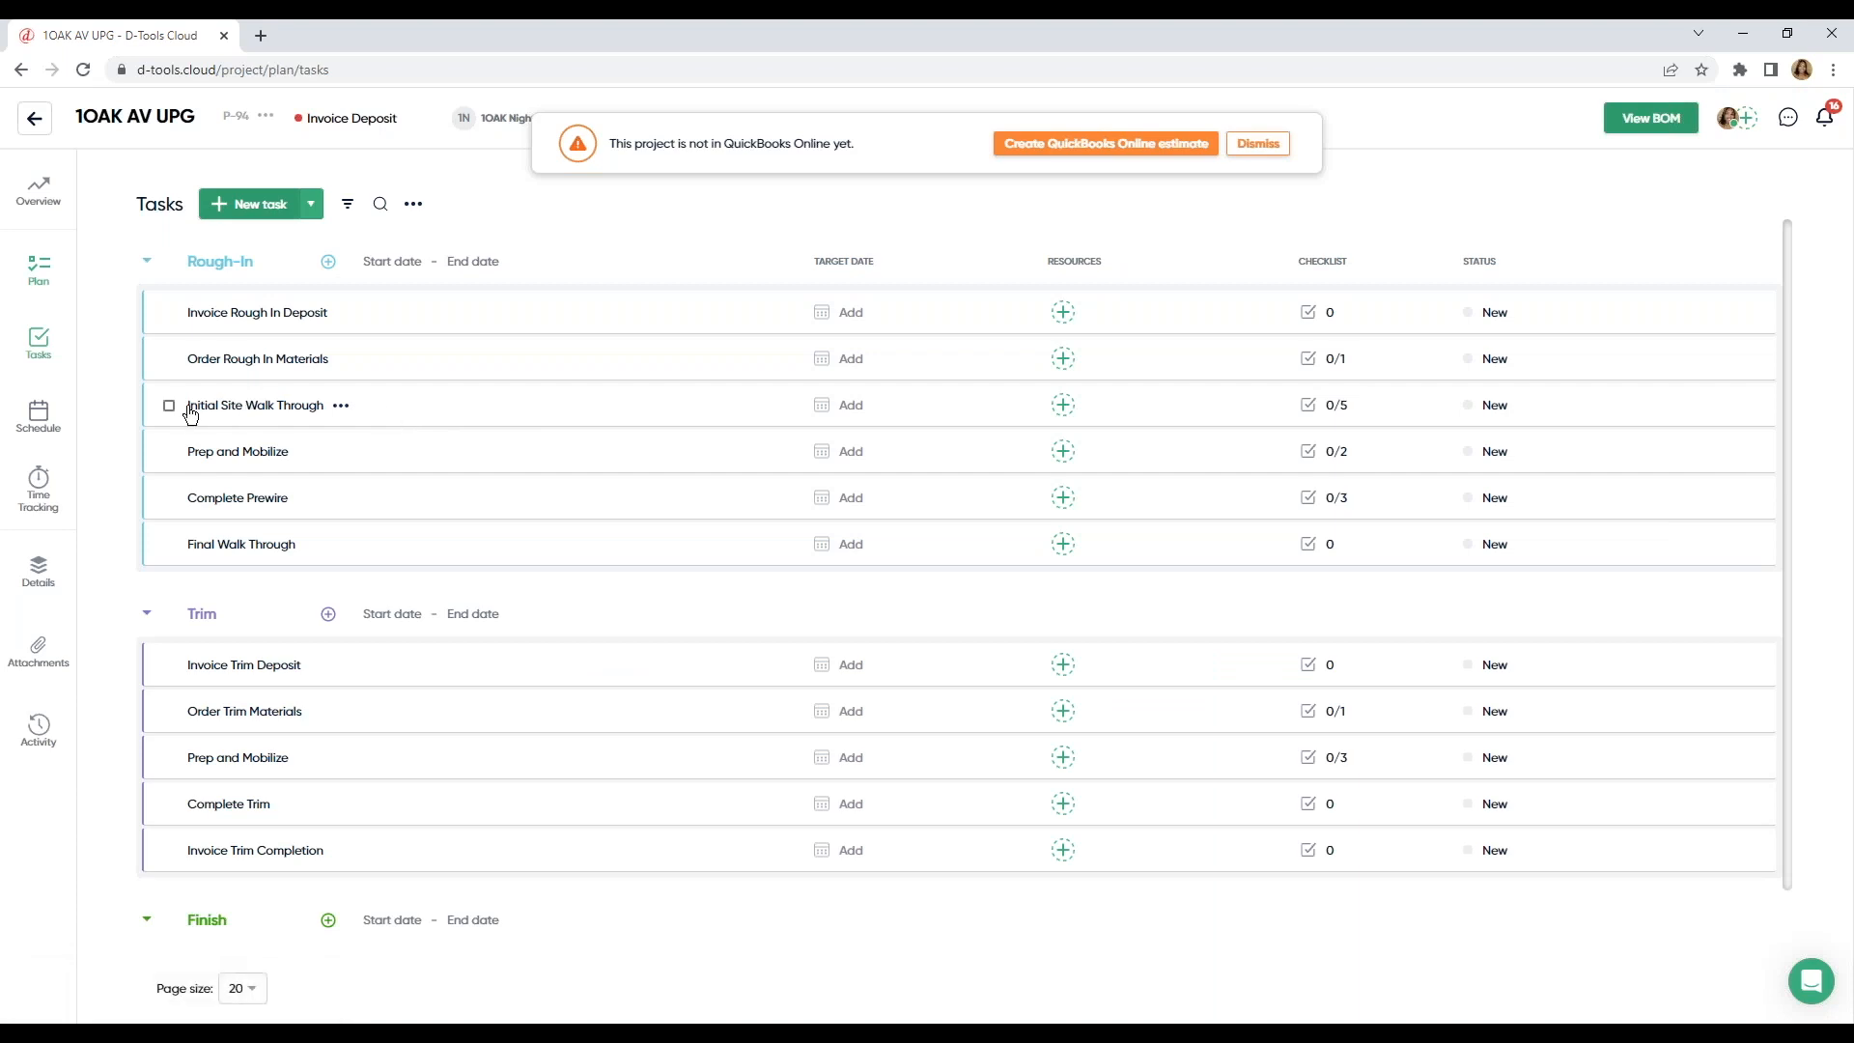
Step: Assign a team member as the resource for the Initial Site Walk Through task in the Rough-In group
left_click(1066, 408)
left_click(809, 576)
left_click(1052, 838)
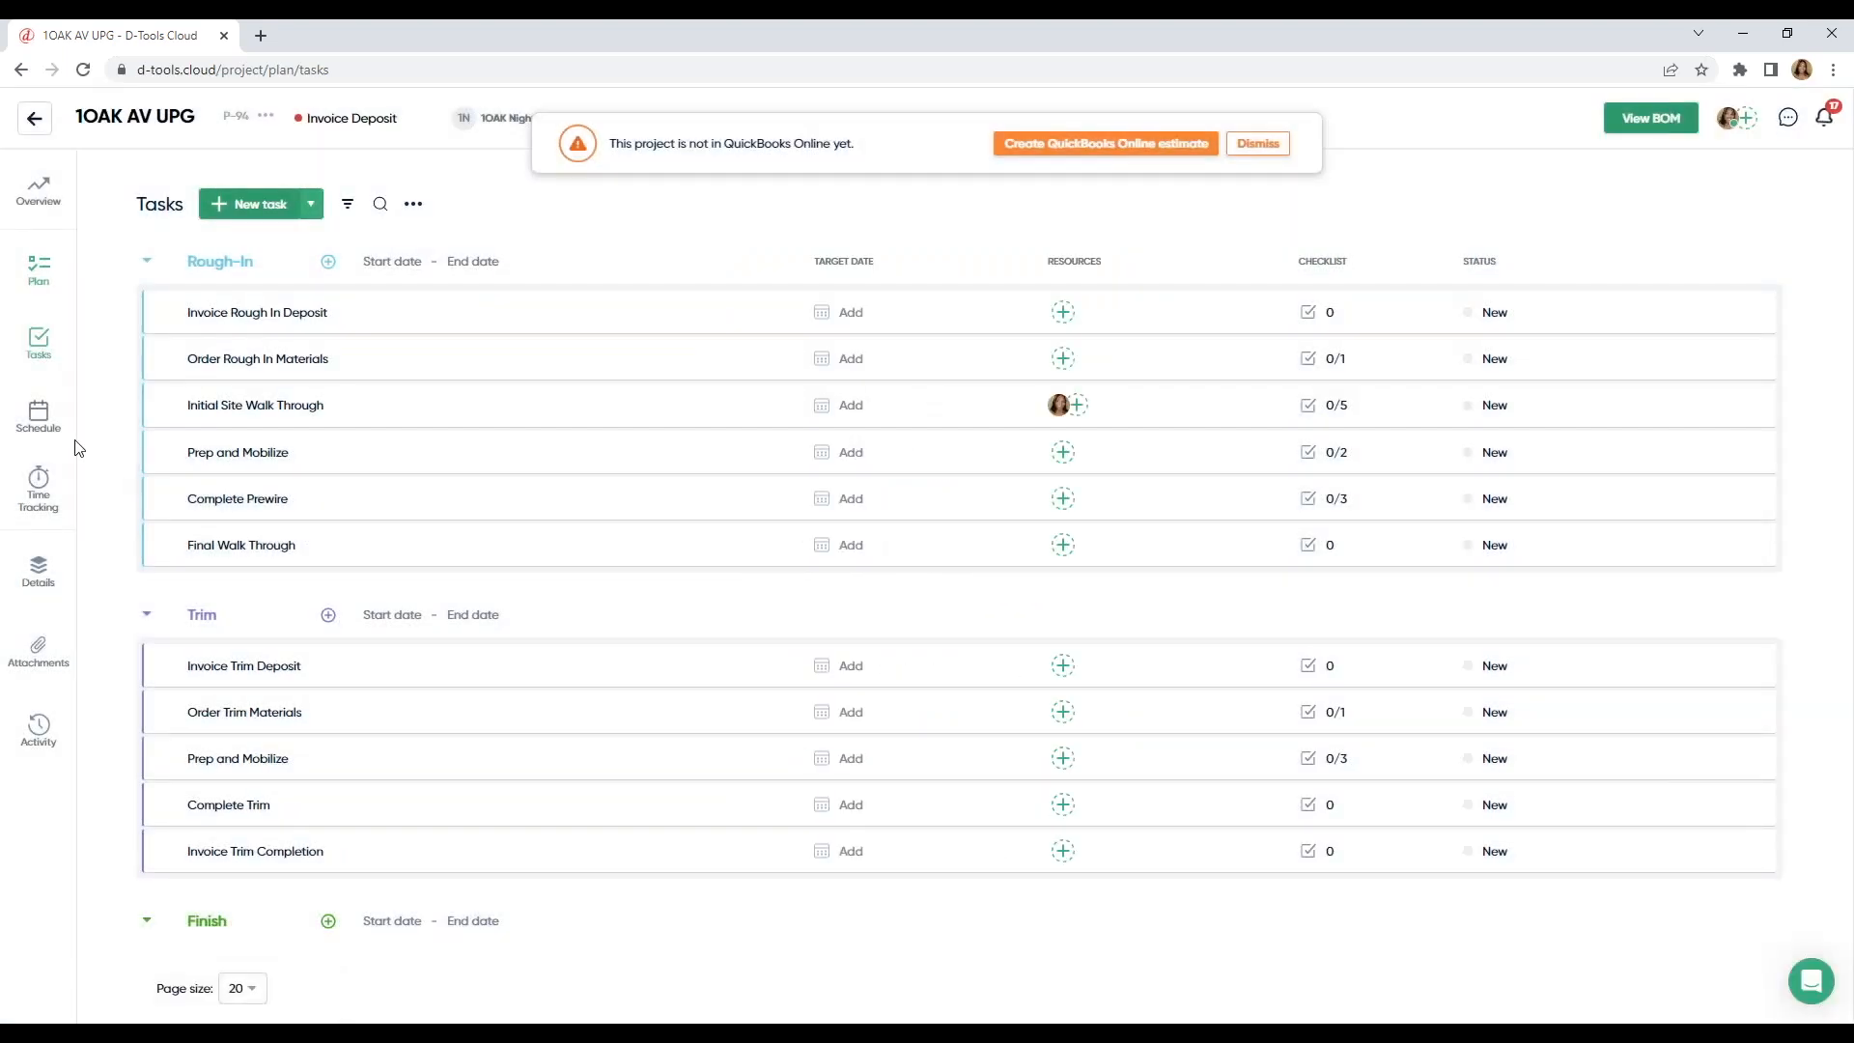
Step: Start a new event in the project schedule for Wednesday 2/22/2023, with its end time set to 12:00 PM
left_click(39, 415)
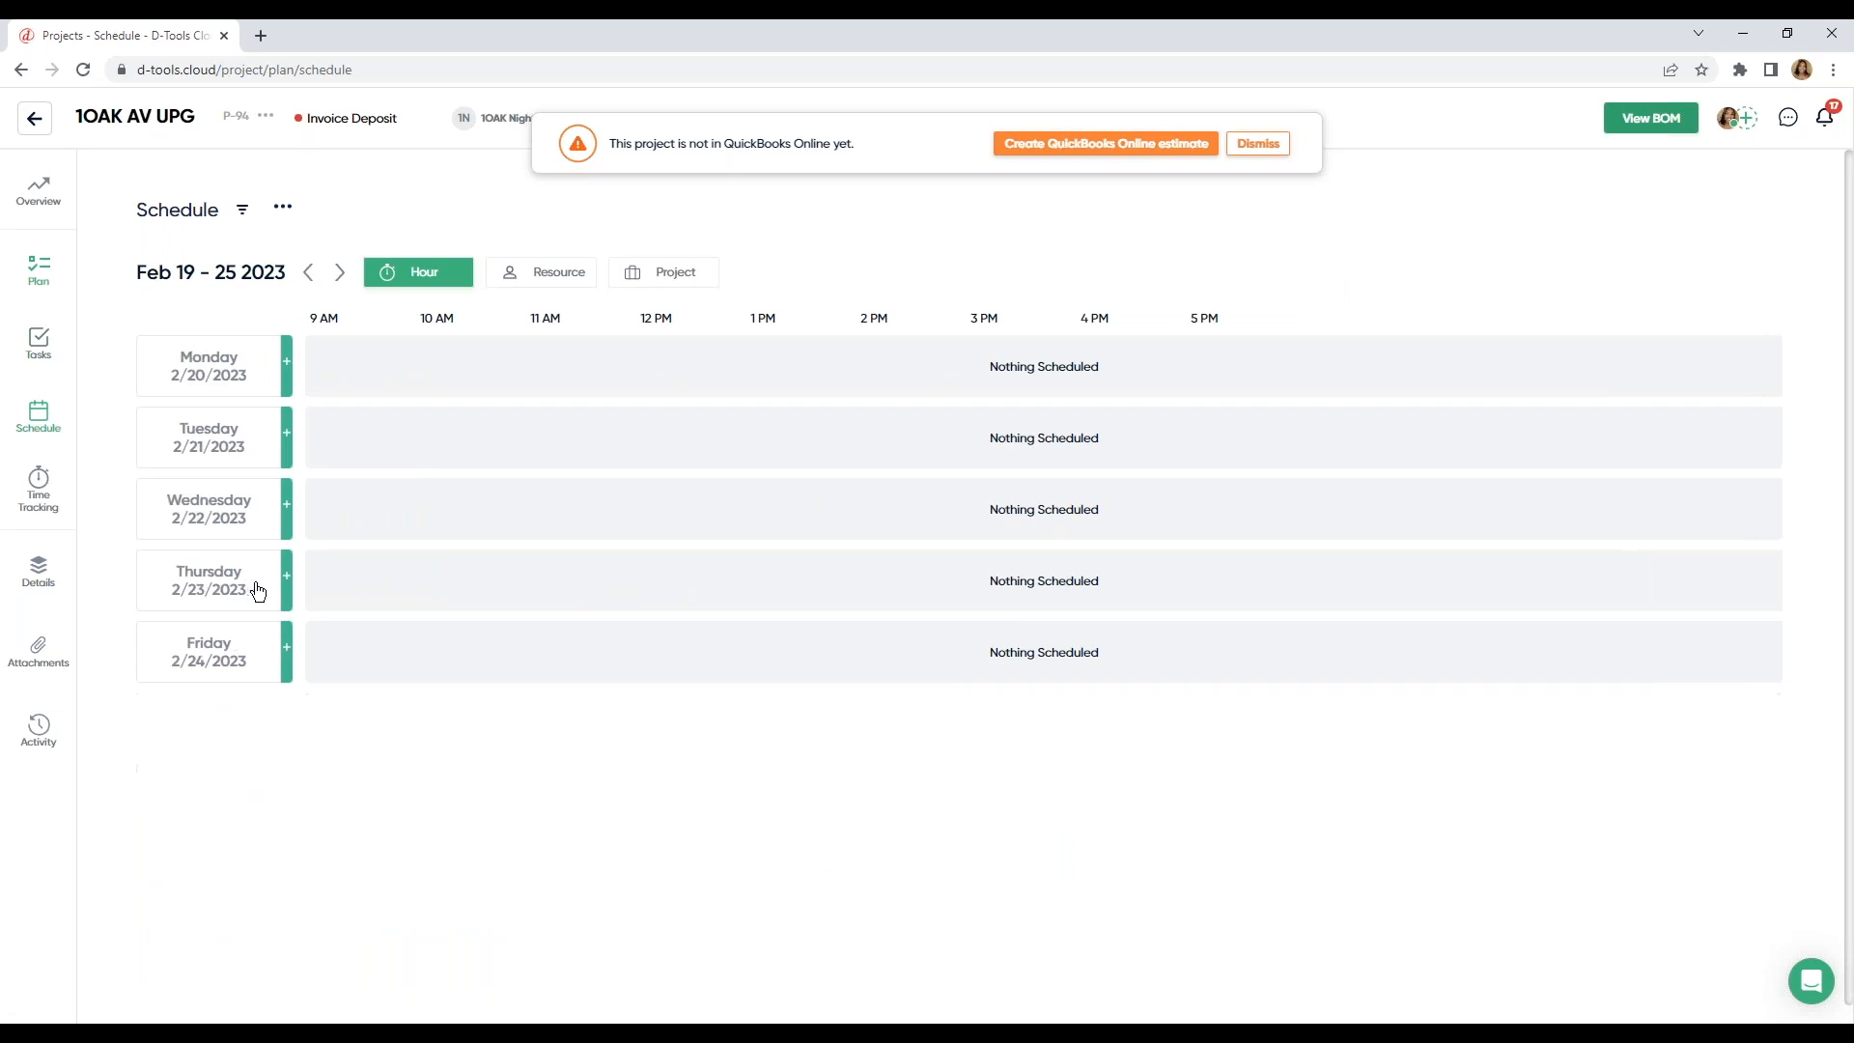
left_click(287, 515)
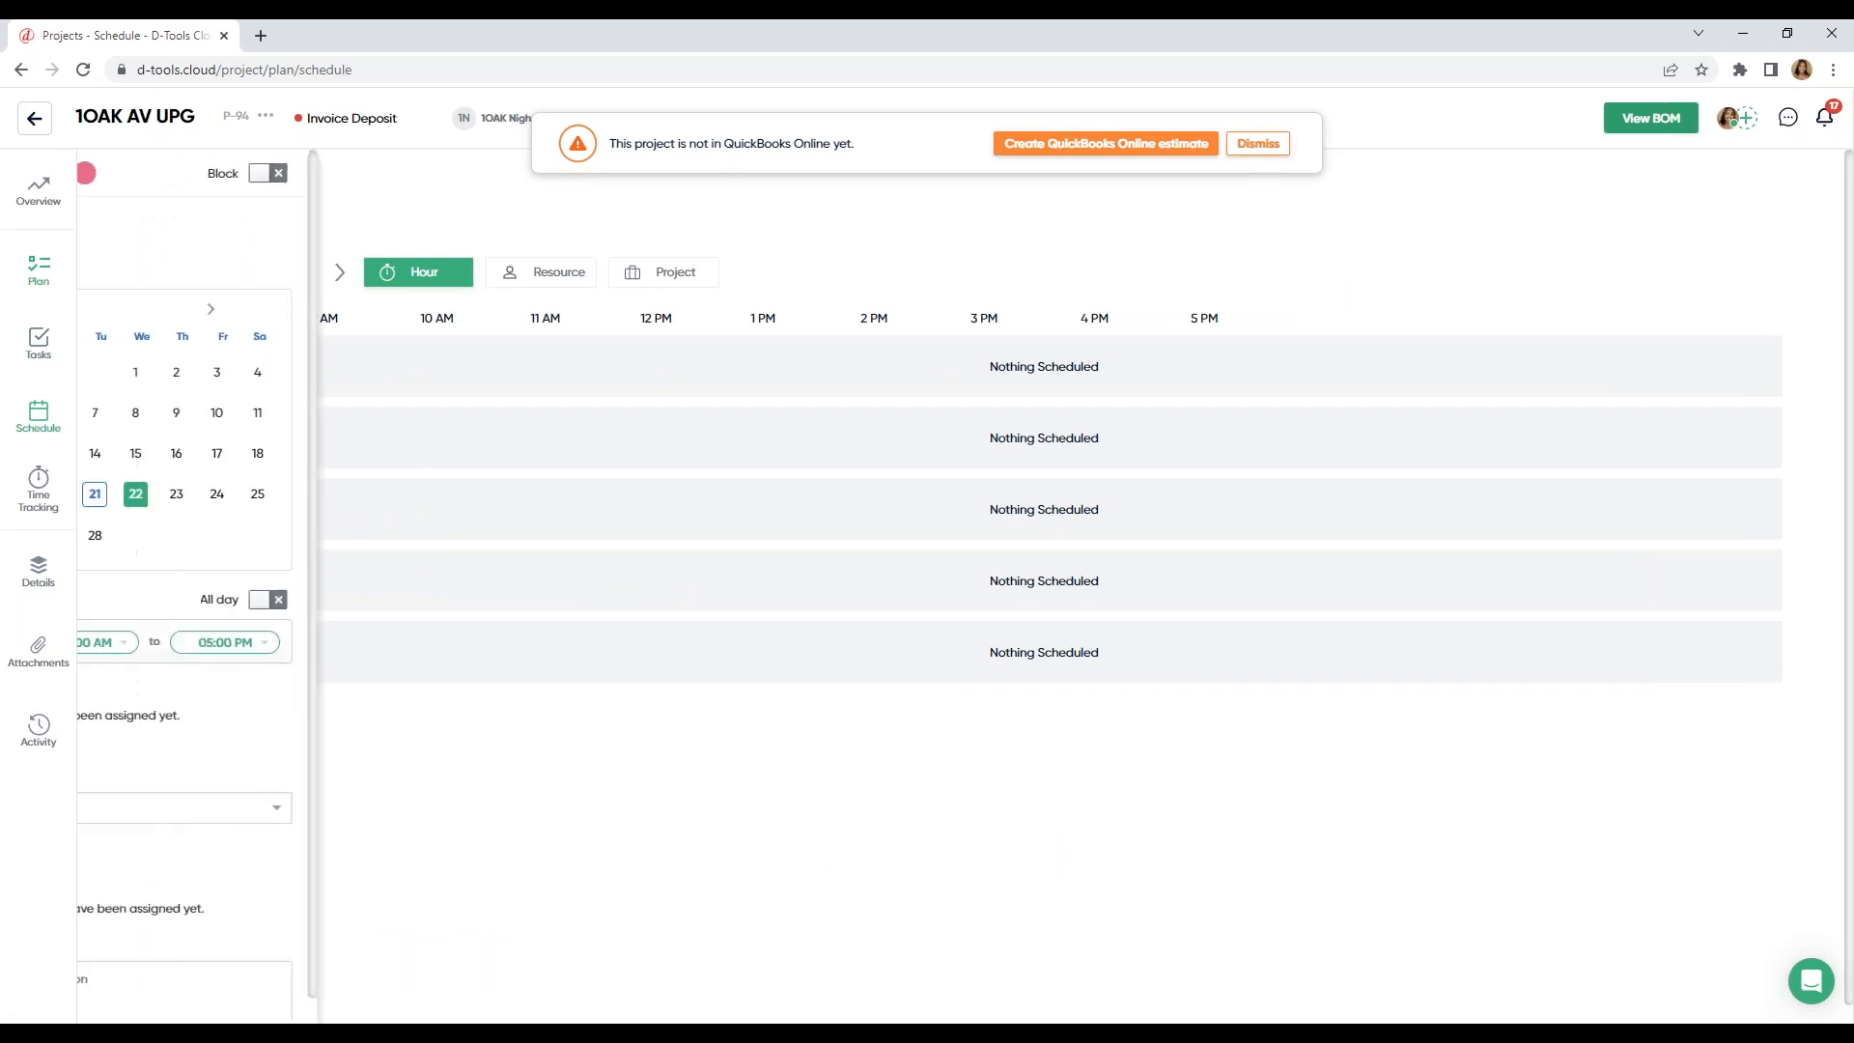
left_click(344, 647)
scroll(338, 715, "down", 10)
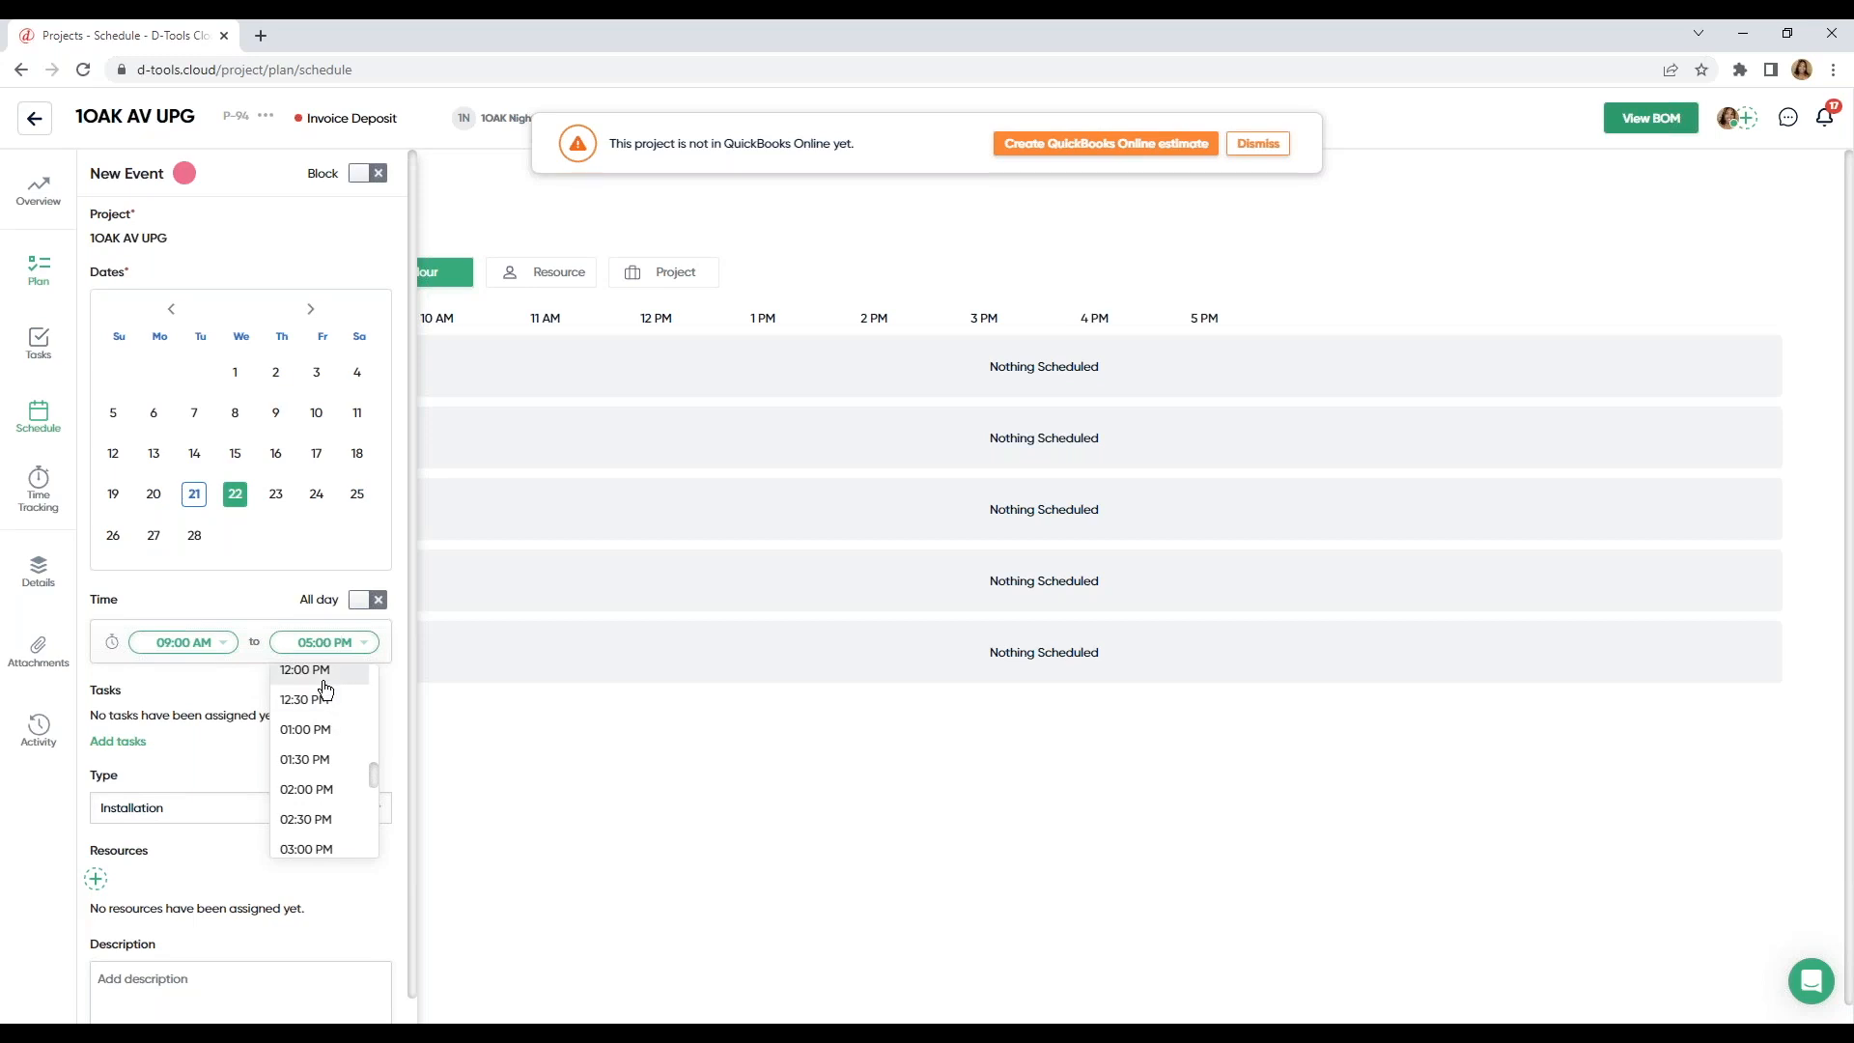
left_click(309, 676)
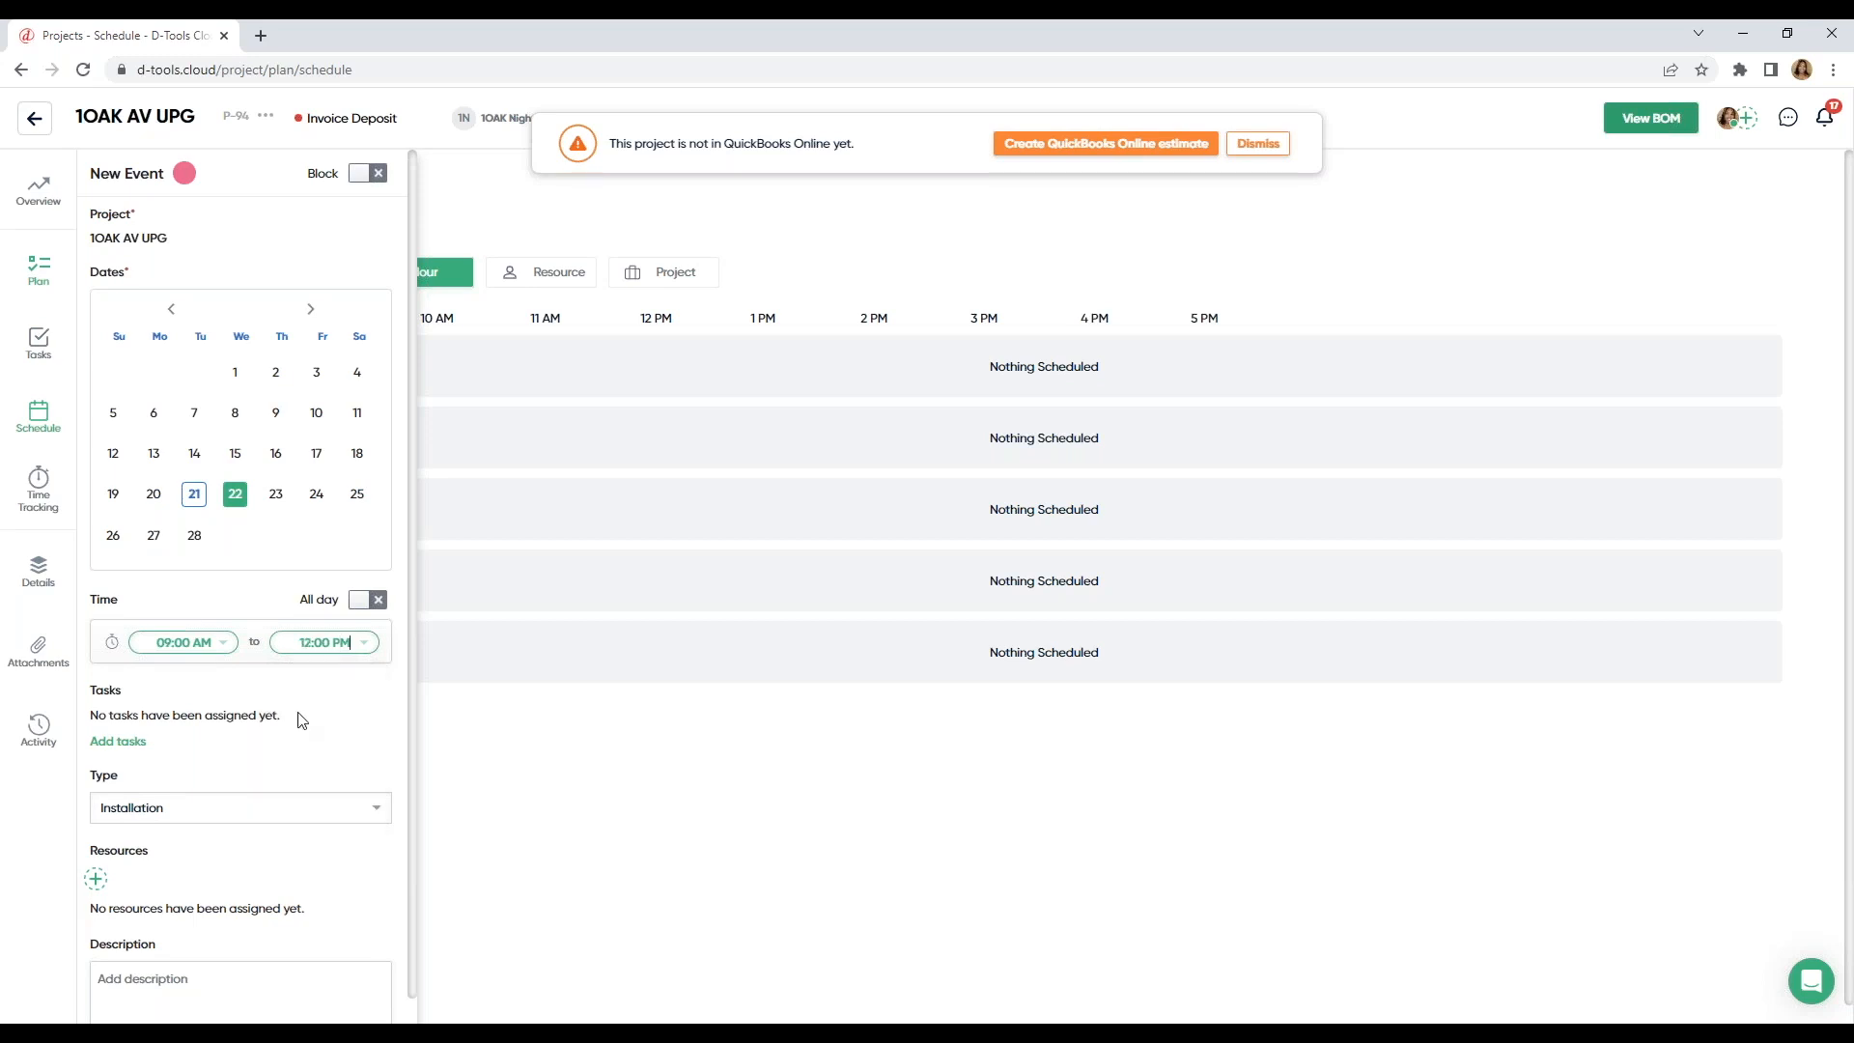
Step: Add the Initial Site Walk Through task to the new event and create the event as an Installation
left_click(118, 741)
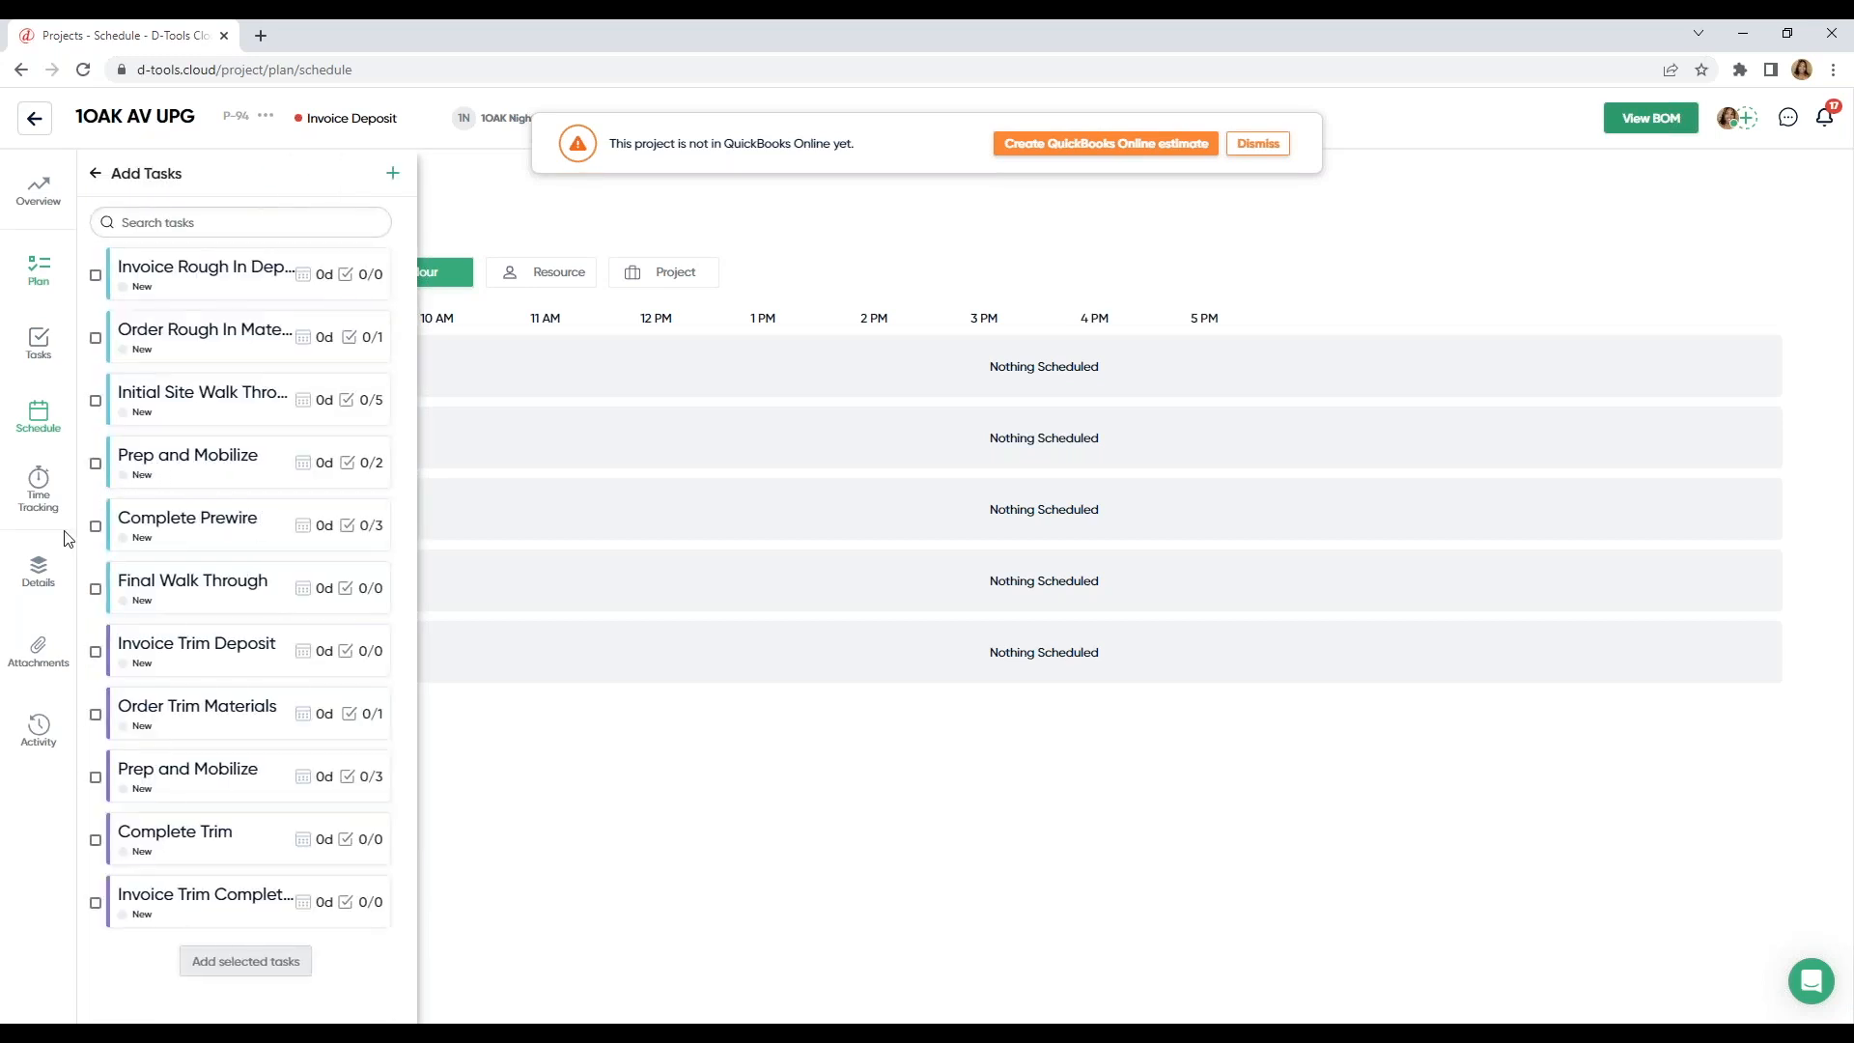
left_click(96, 400)
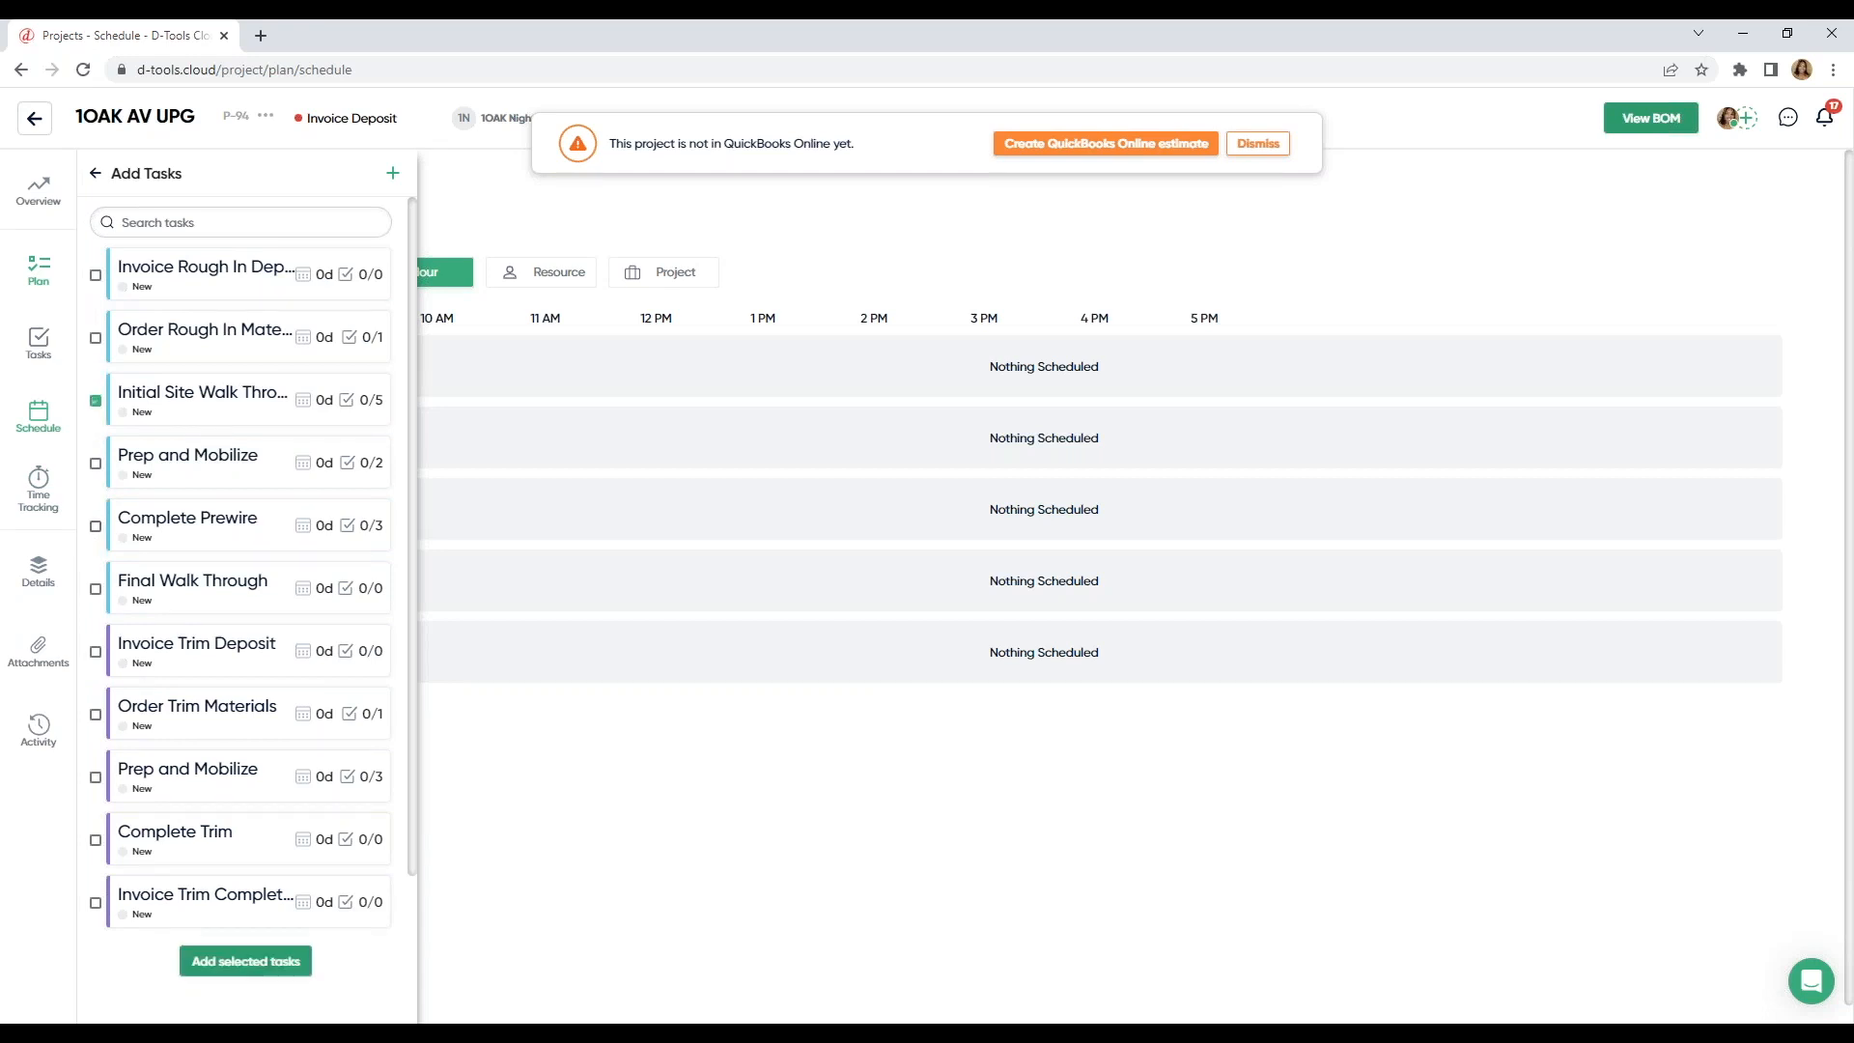
left_click(246, 960)
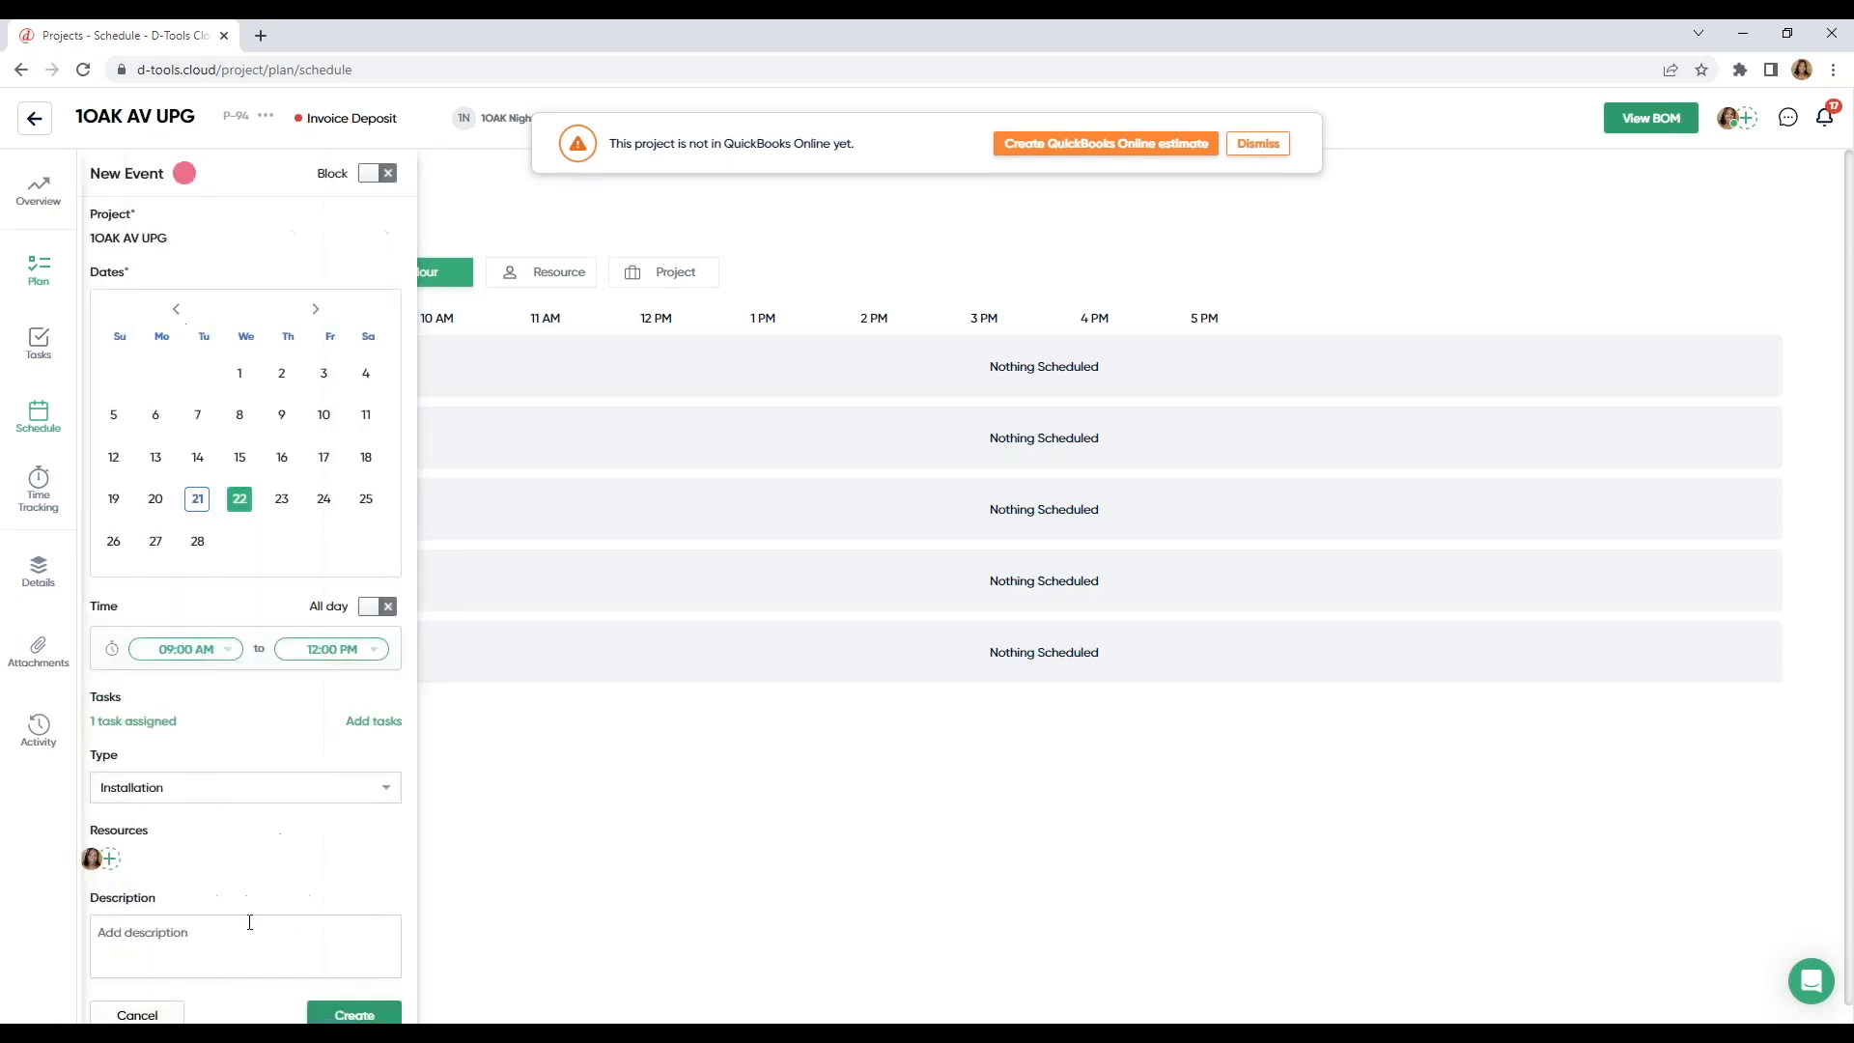
scroll(108, 697, "down", 1)
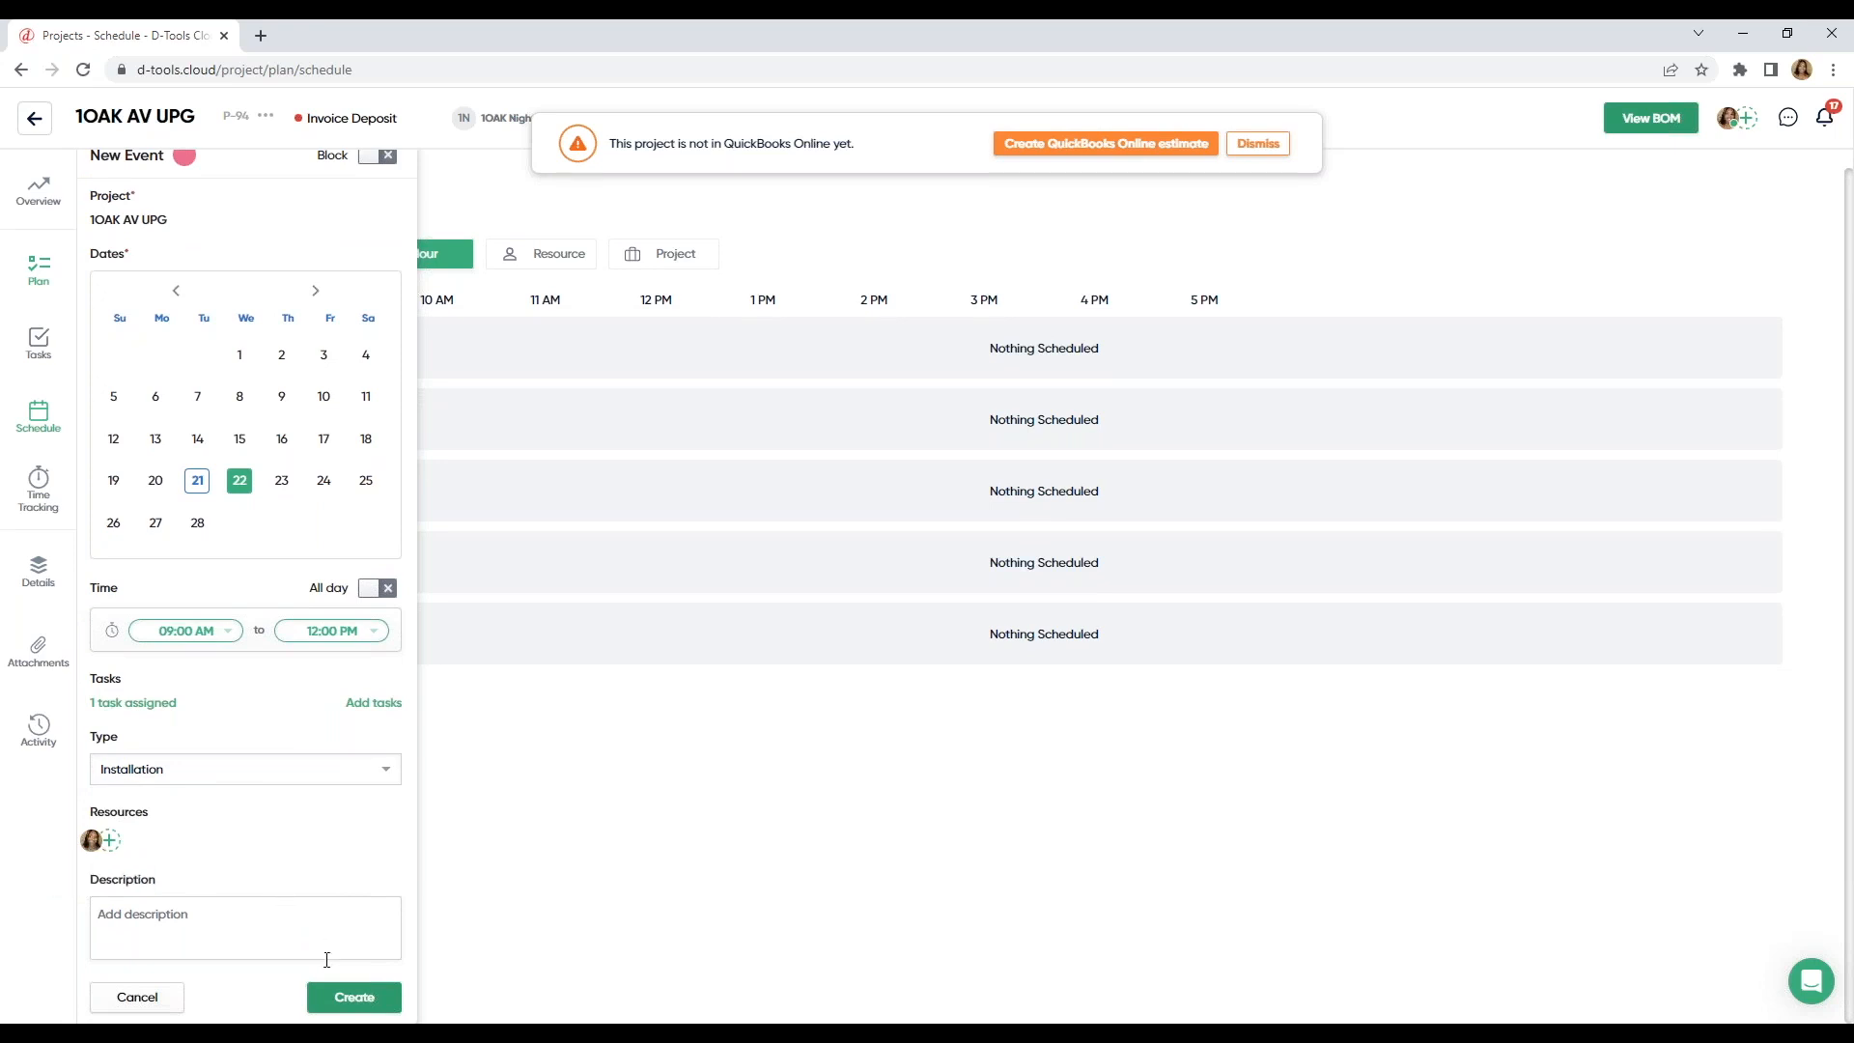
left_click(333, 998)
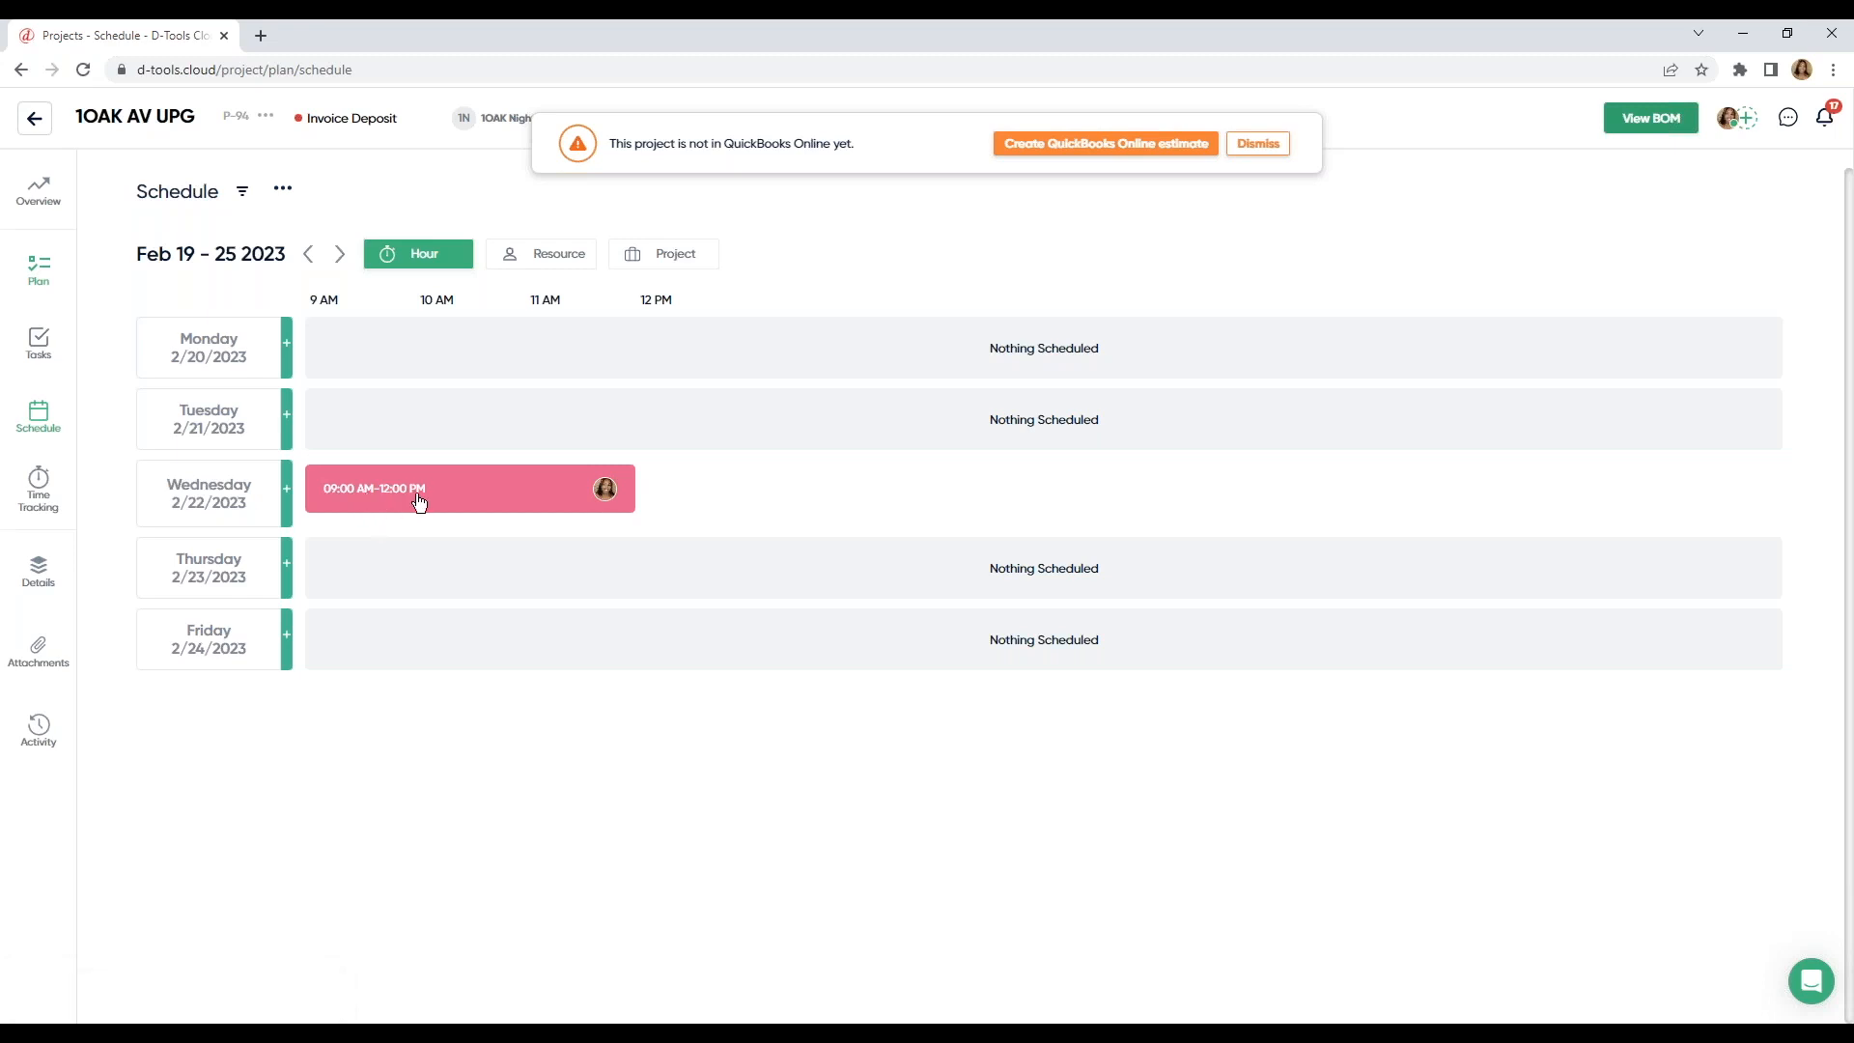
Step: Leave the project and switch the account to the field user view
left_click(34, 117)
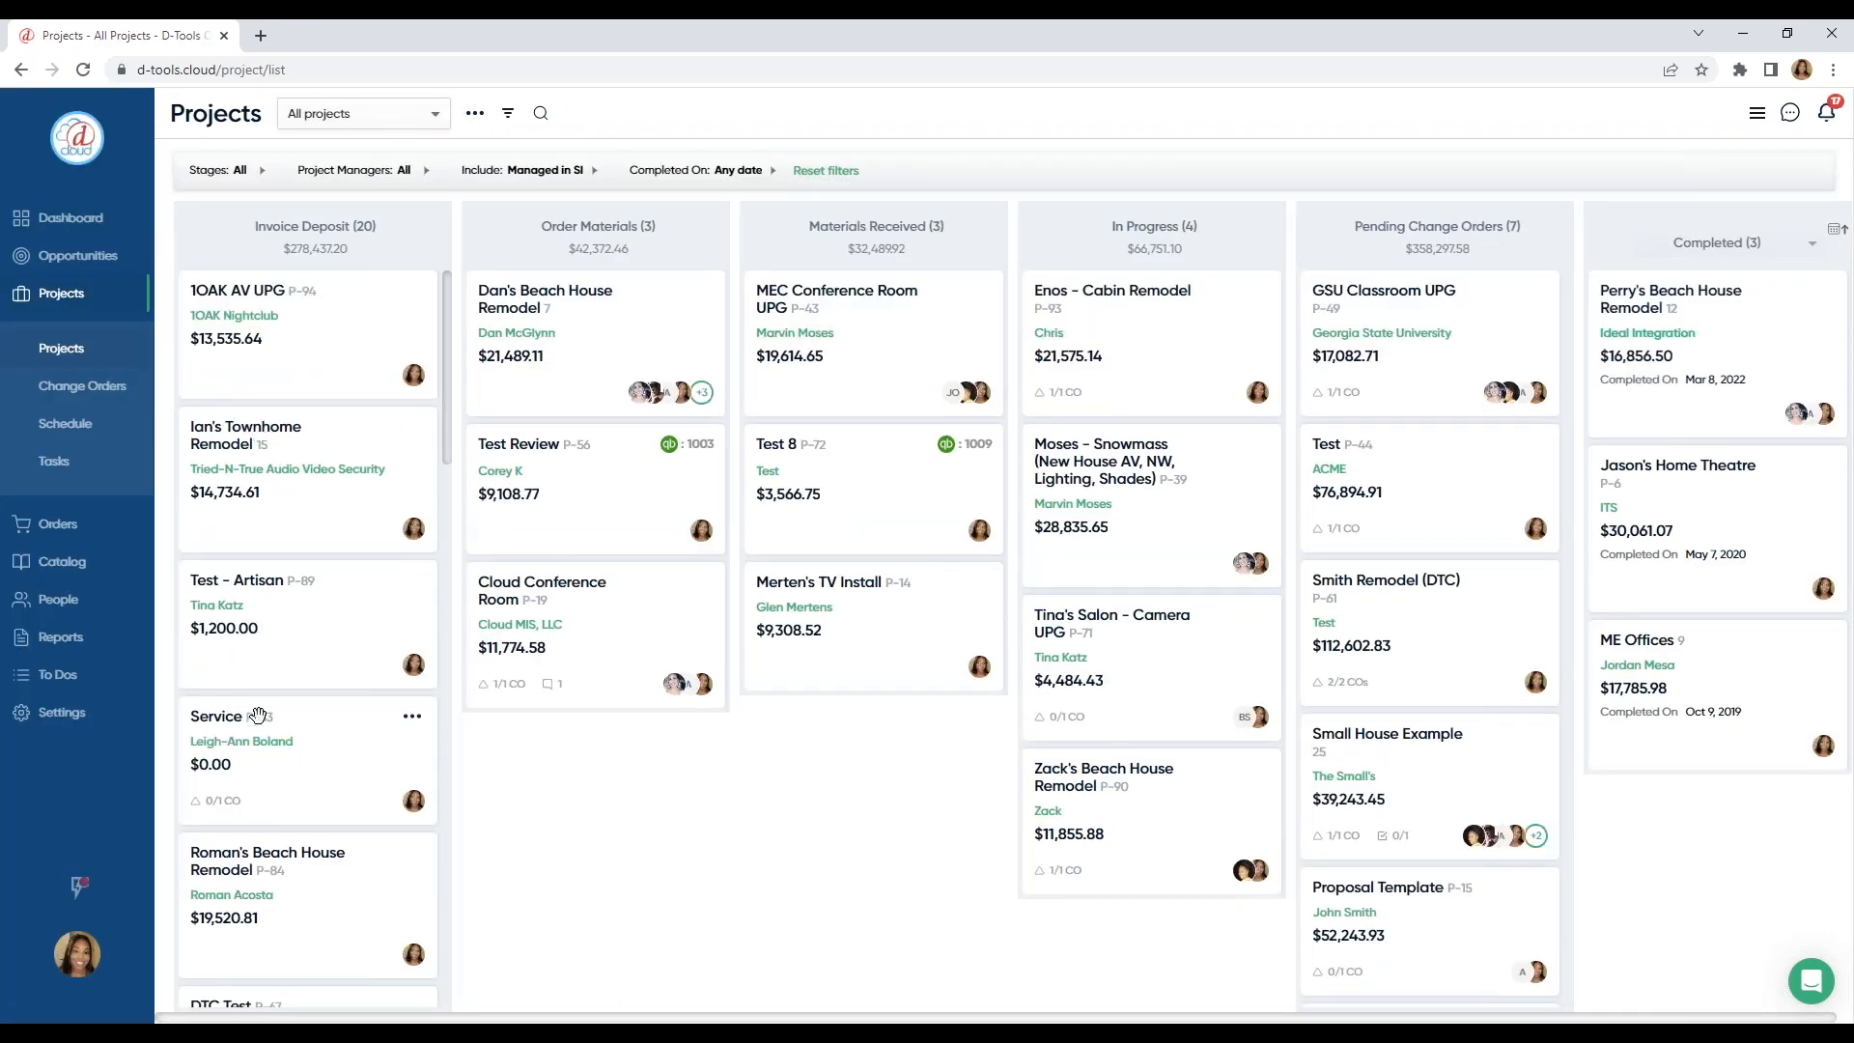
left_click(81, 954)
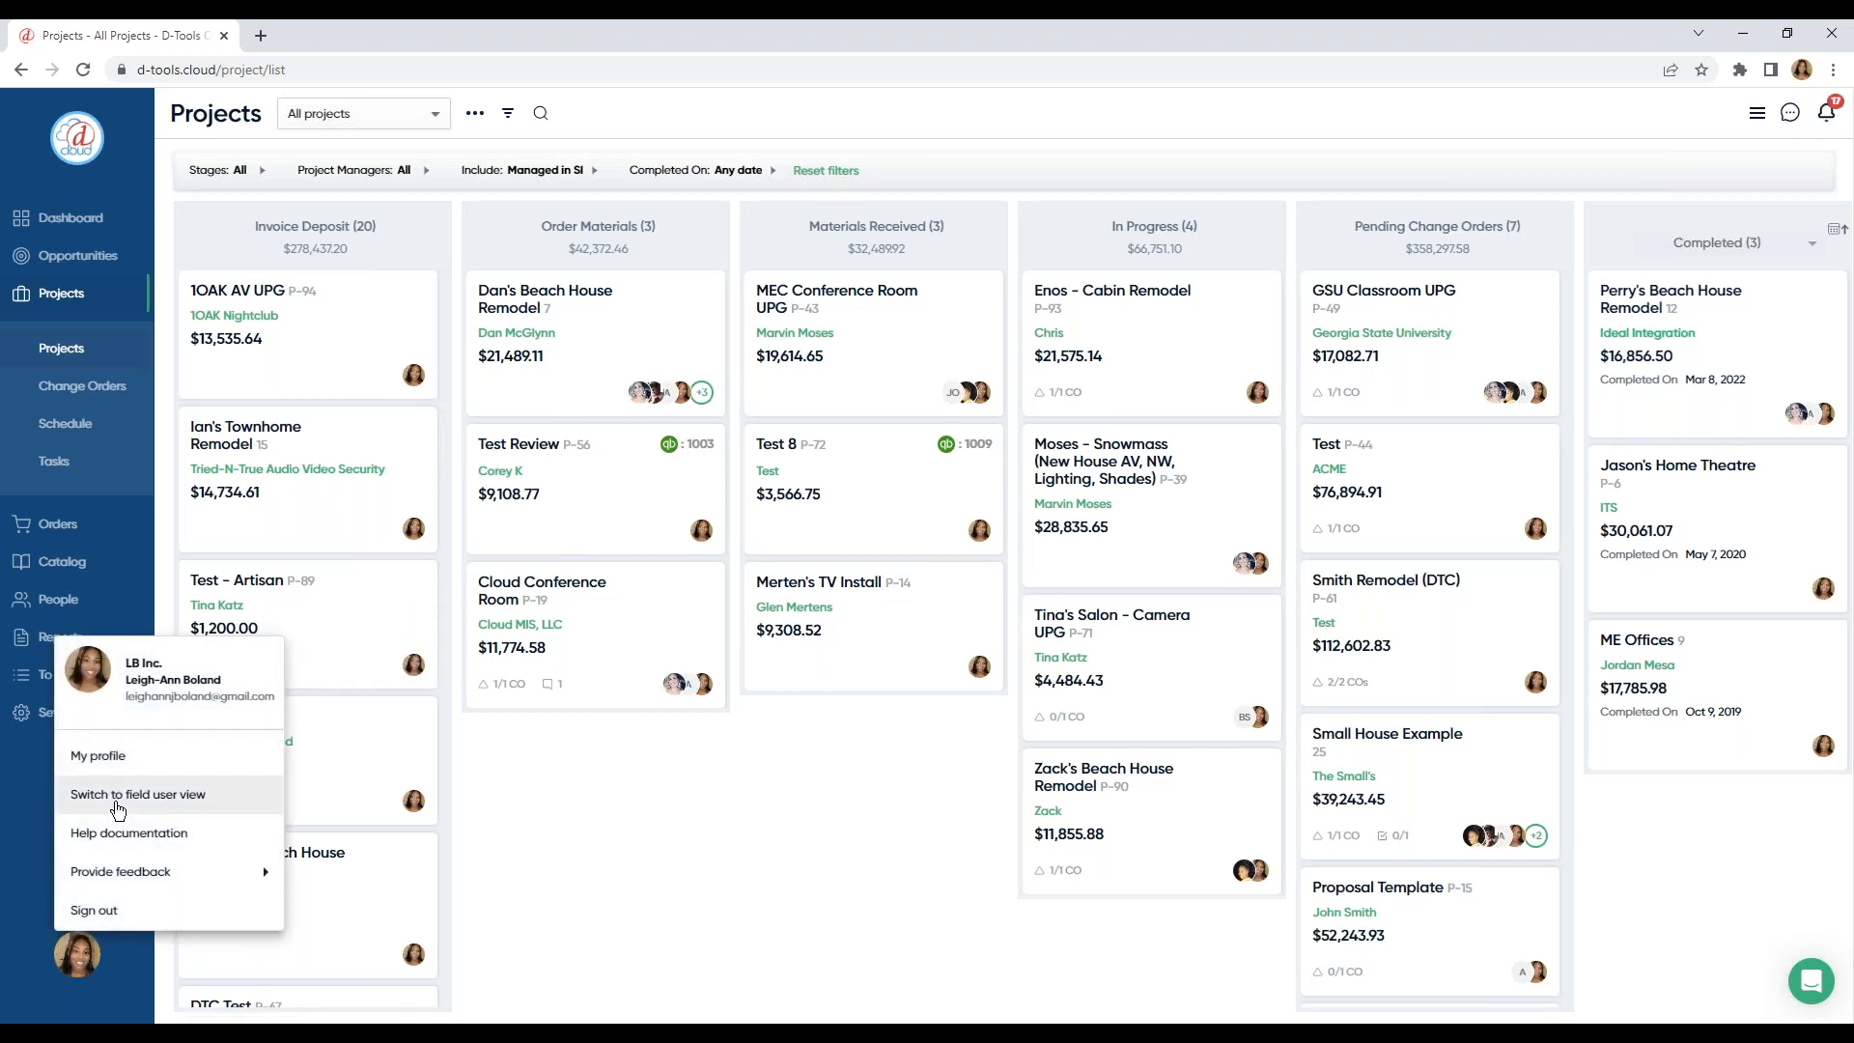
left_click(118, 810)
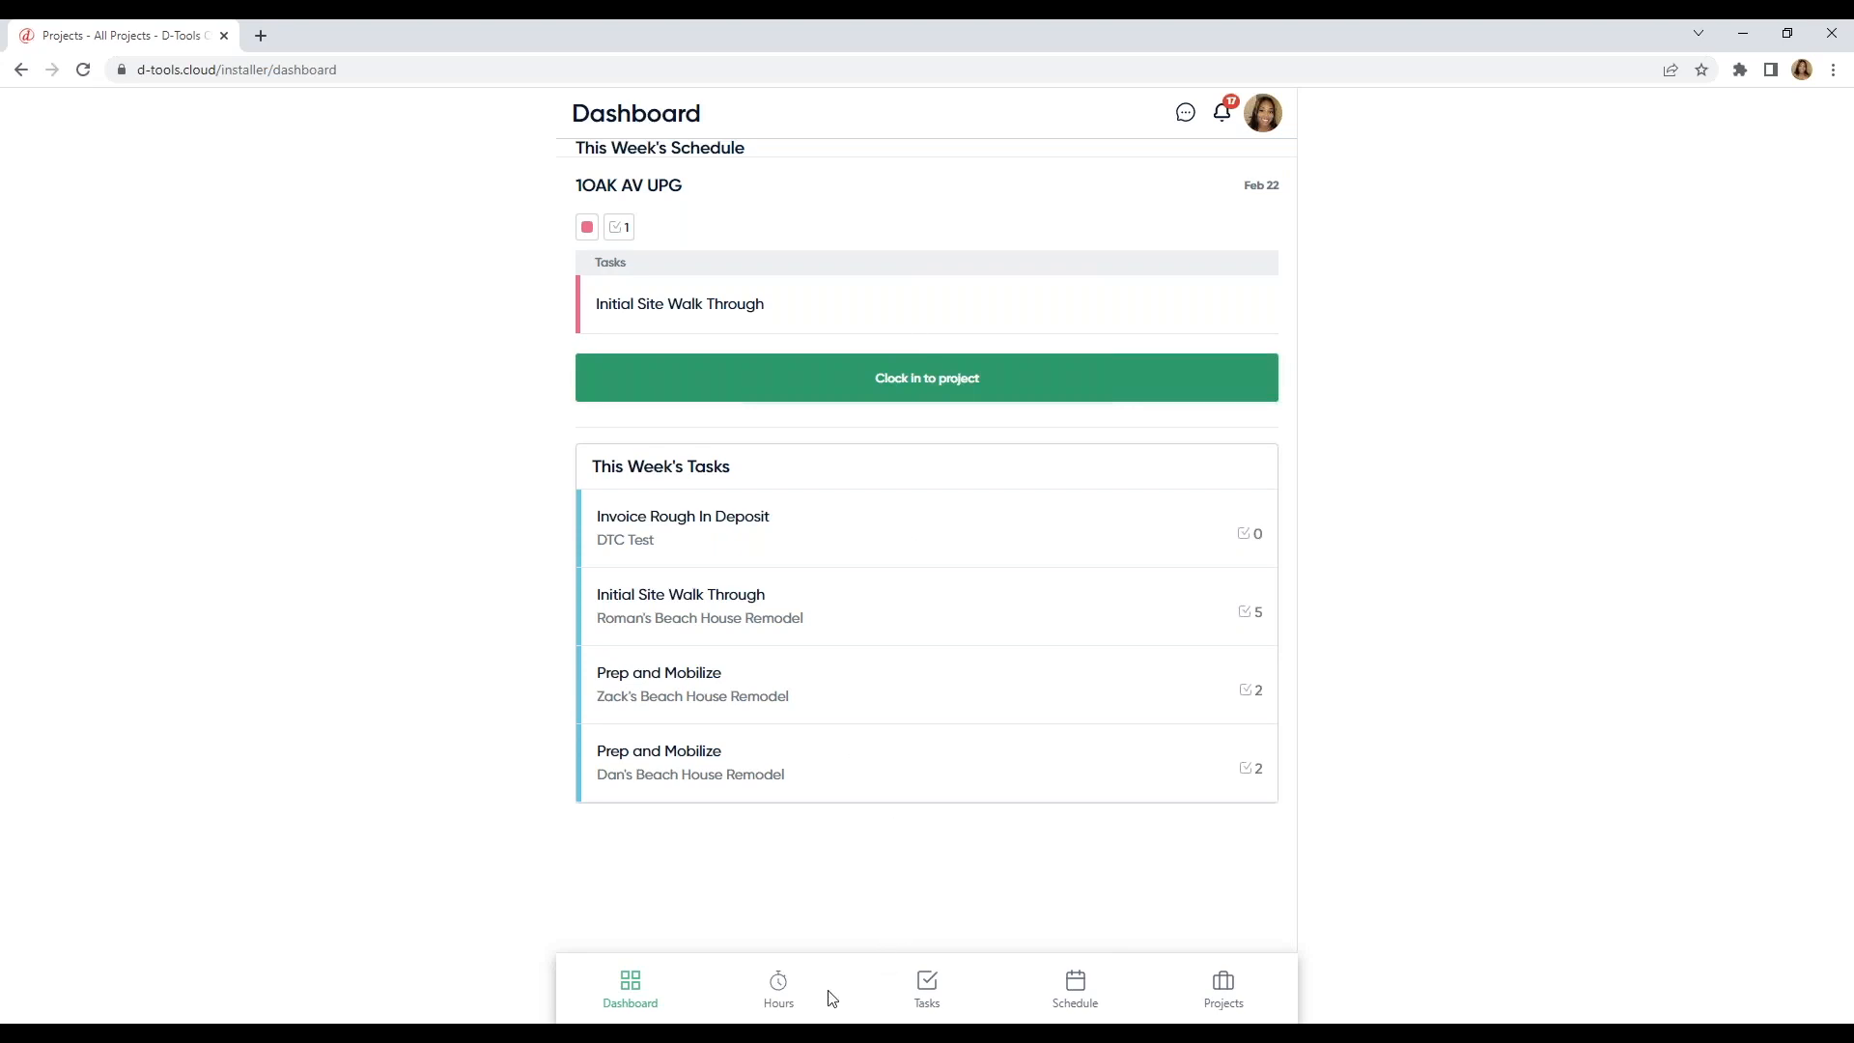
Step: Add a time entry in Project Hours for 1OAK AV UPG with task group Finish, labor type Installation and date 02/22/2023
left_click(779, 985)
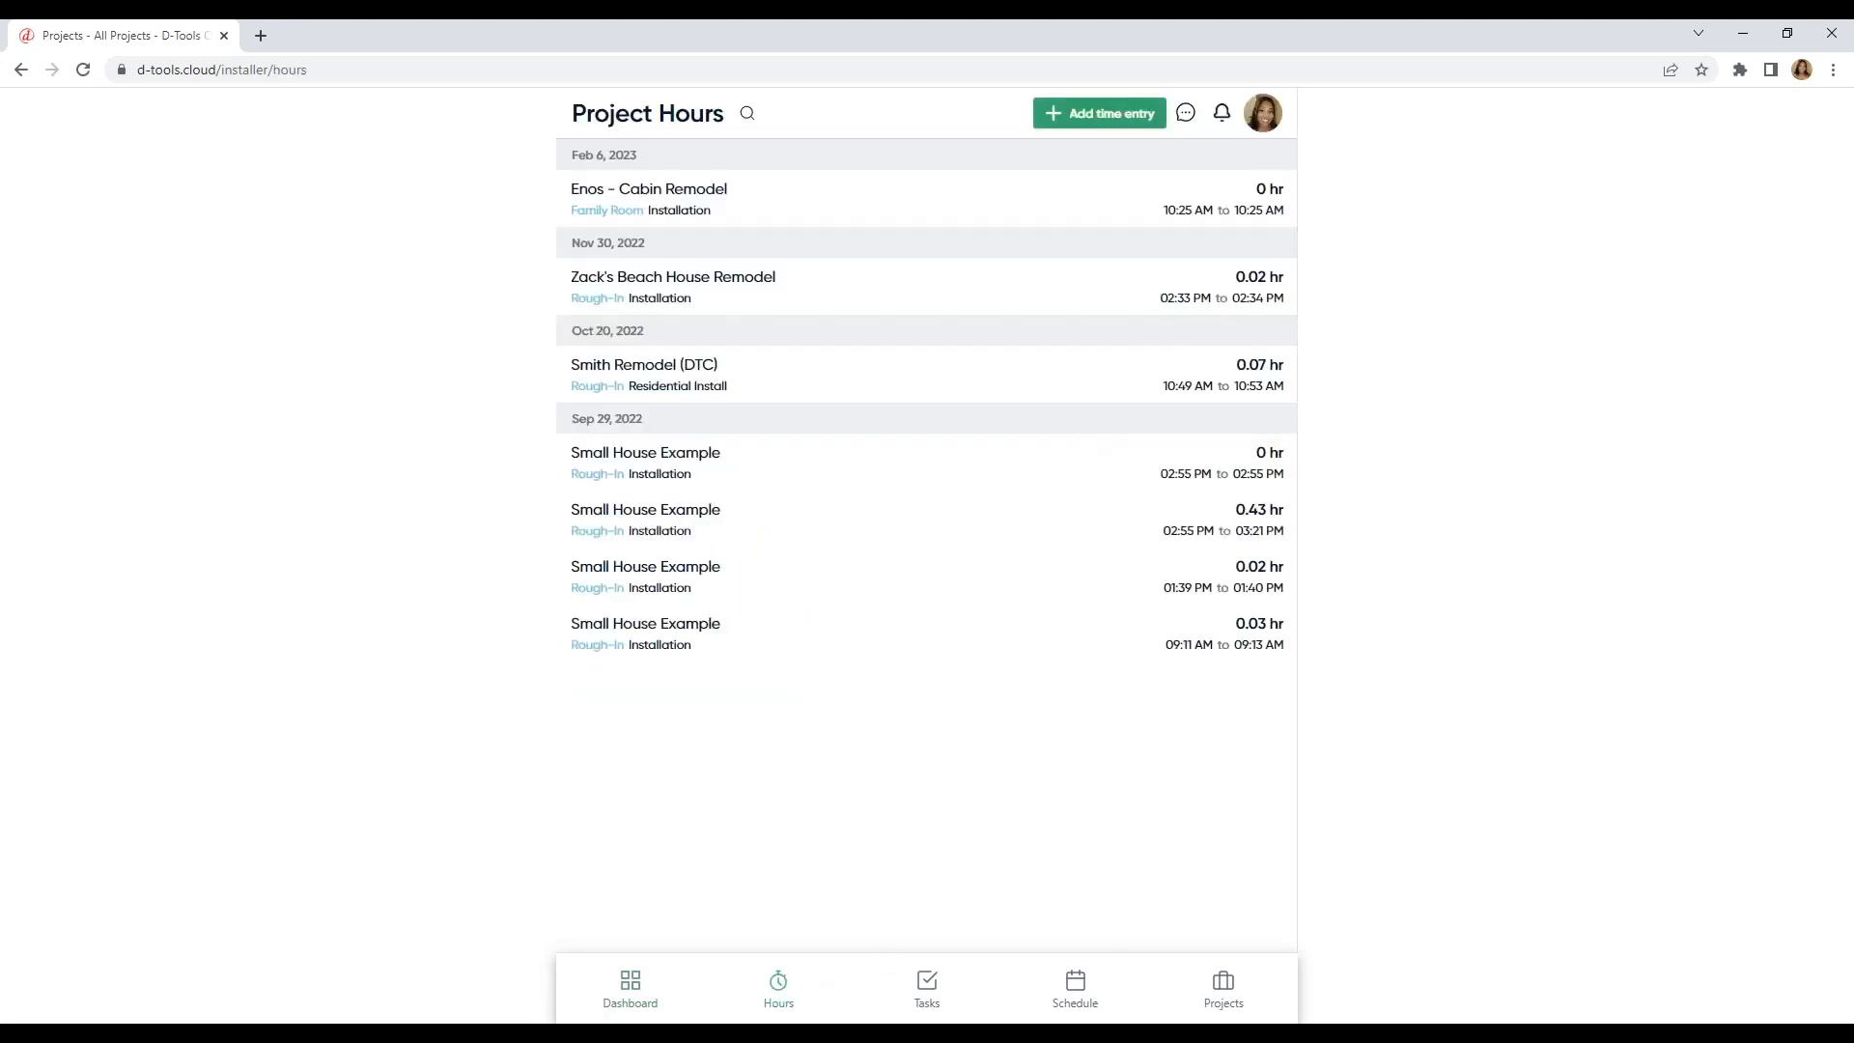
left_click(1116, 126)
left_click(1053, 336)
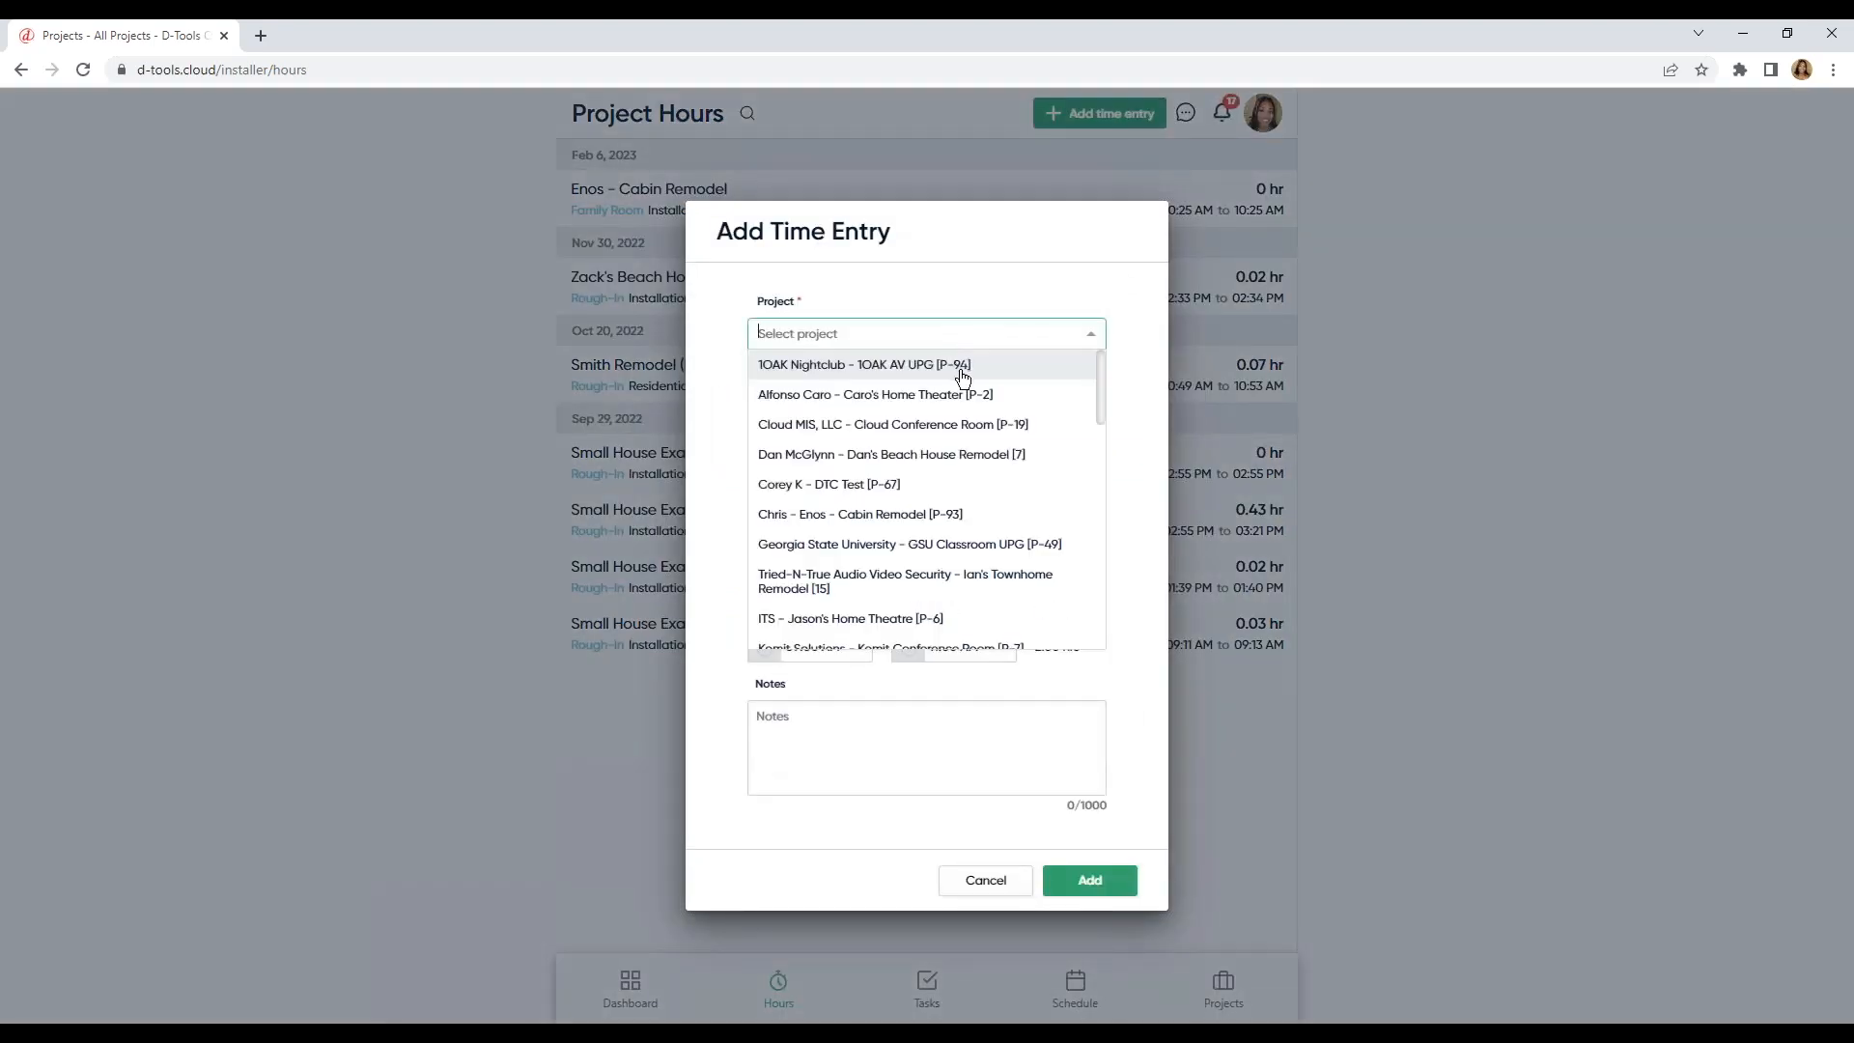
left_click(963, 376)
left_click(1015, 416)
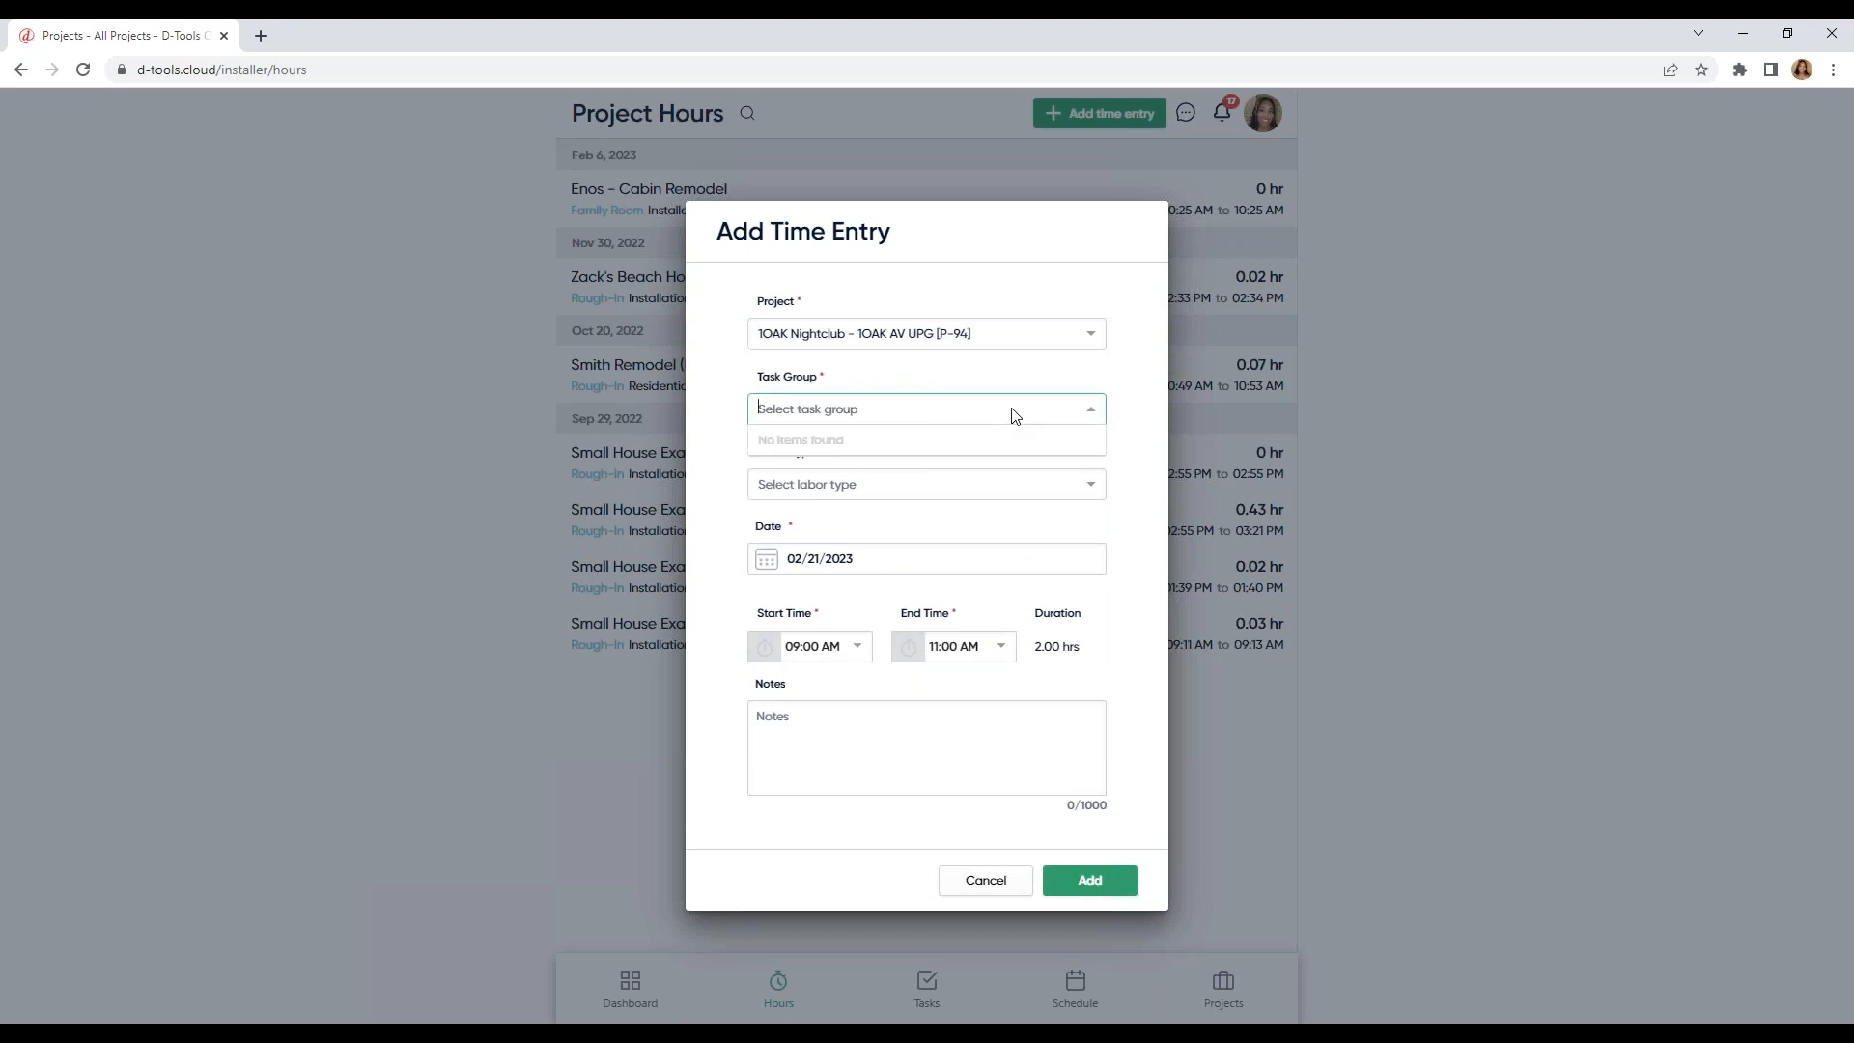
left_click(930, 498)
left_click(962, 487)
left_click(951, 517)
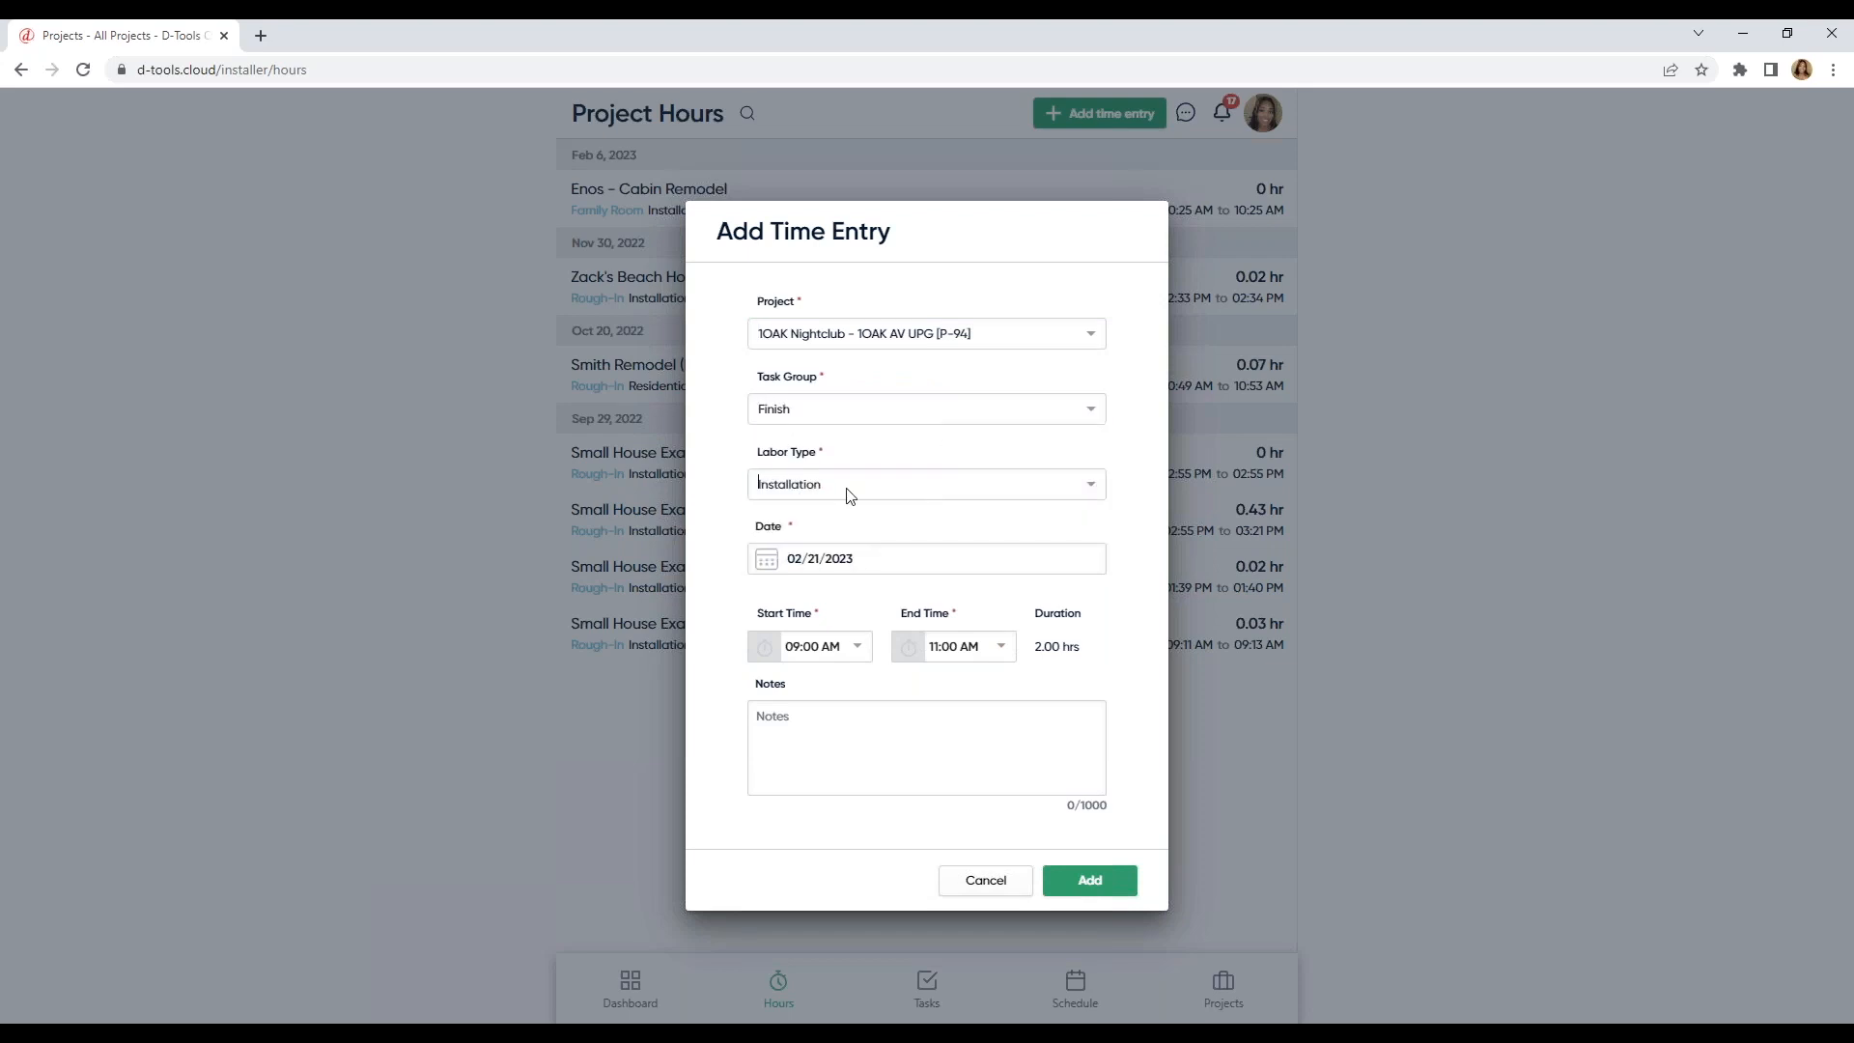
left_click(865, 565)
left_click(853, 763)
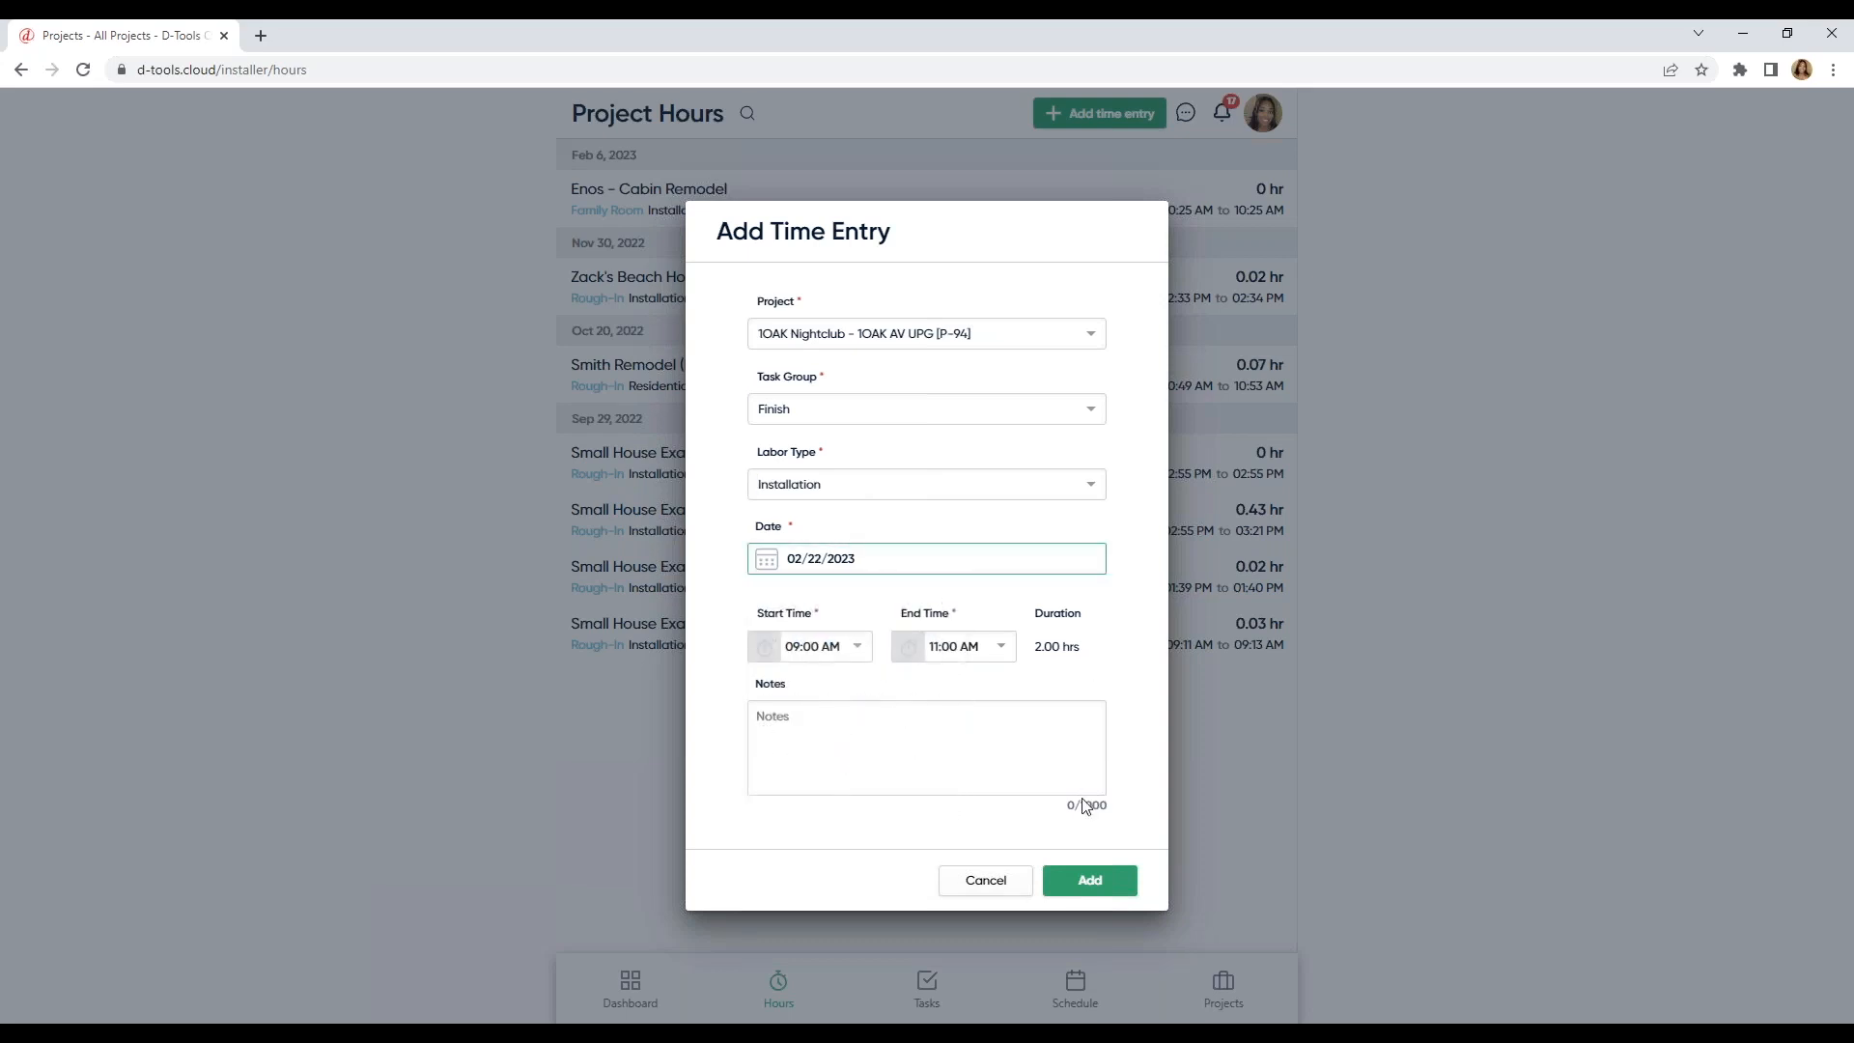
left_click(1089, 880)
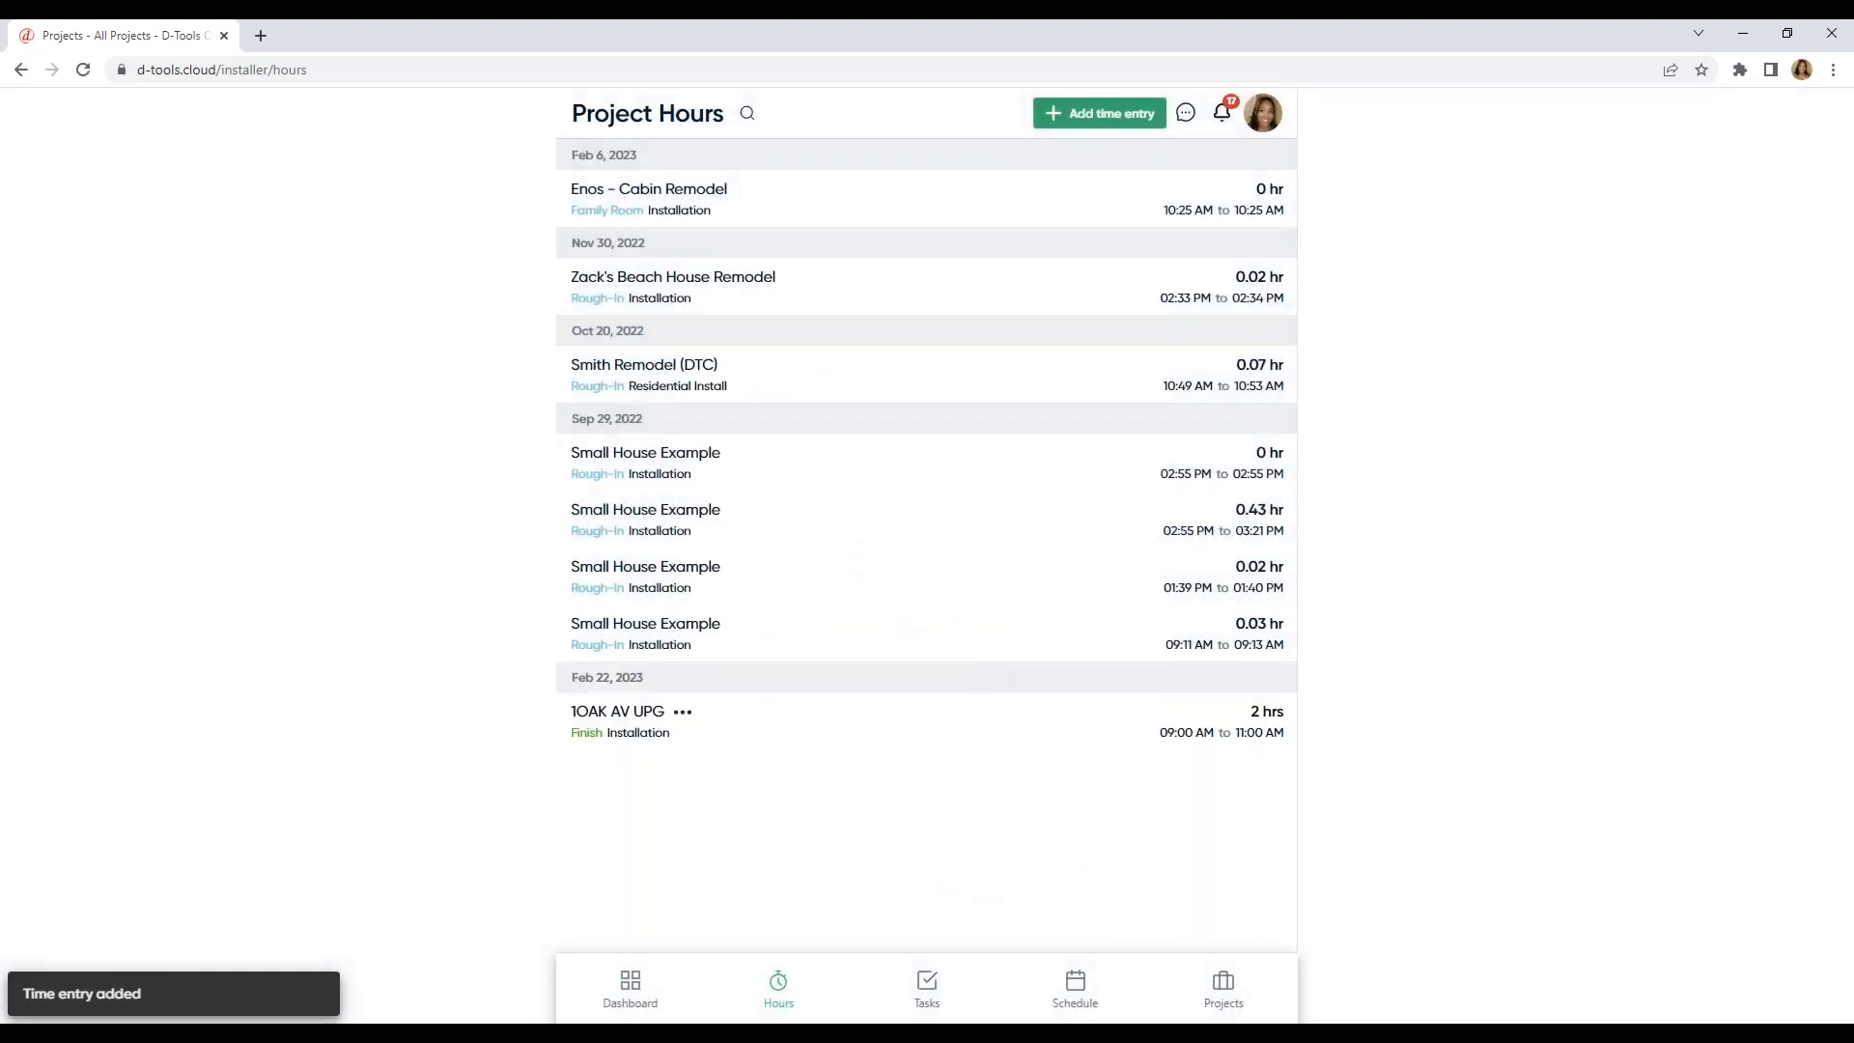
Step: Switch back to the office user view and review the 1OAK AV UPG project's labor status, completed hours and budgeted hours in its overview
left_click(1262, 133)
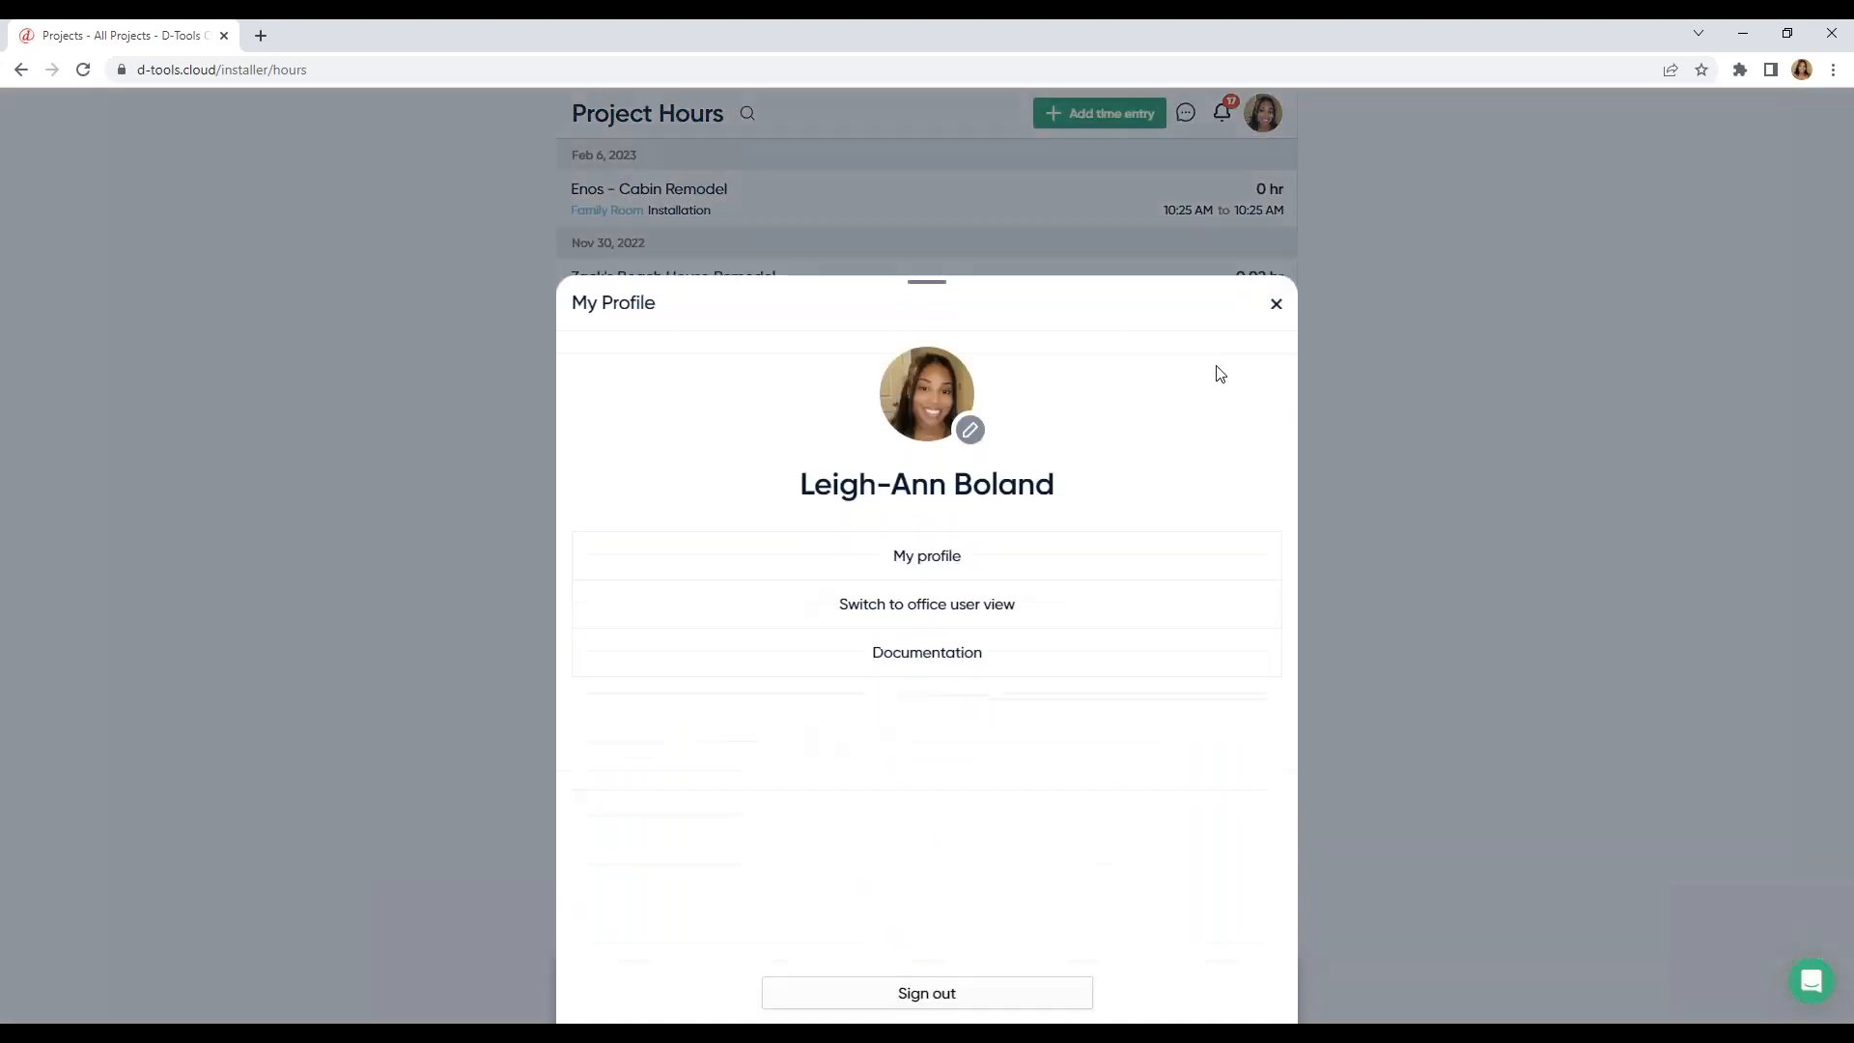
left_click(994, 611)
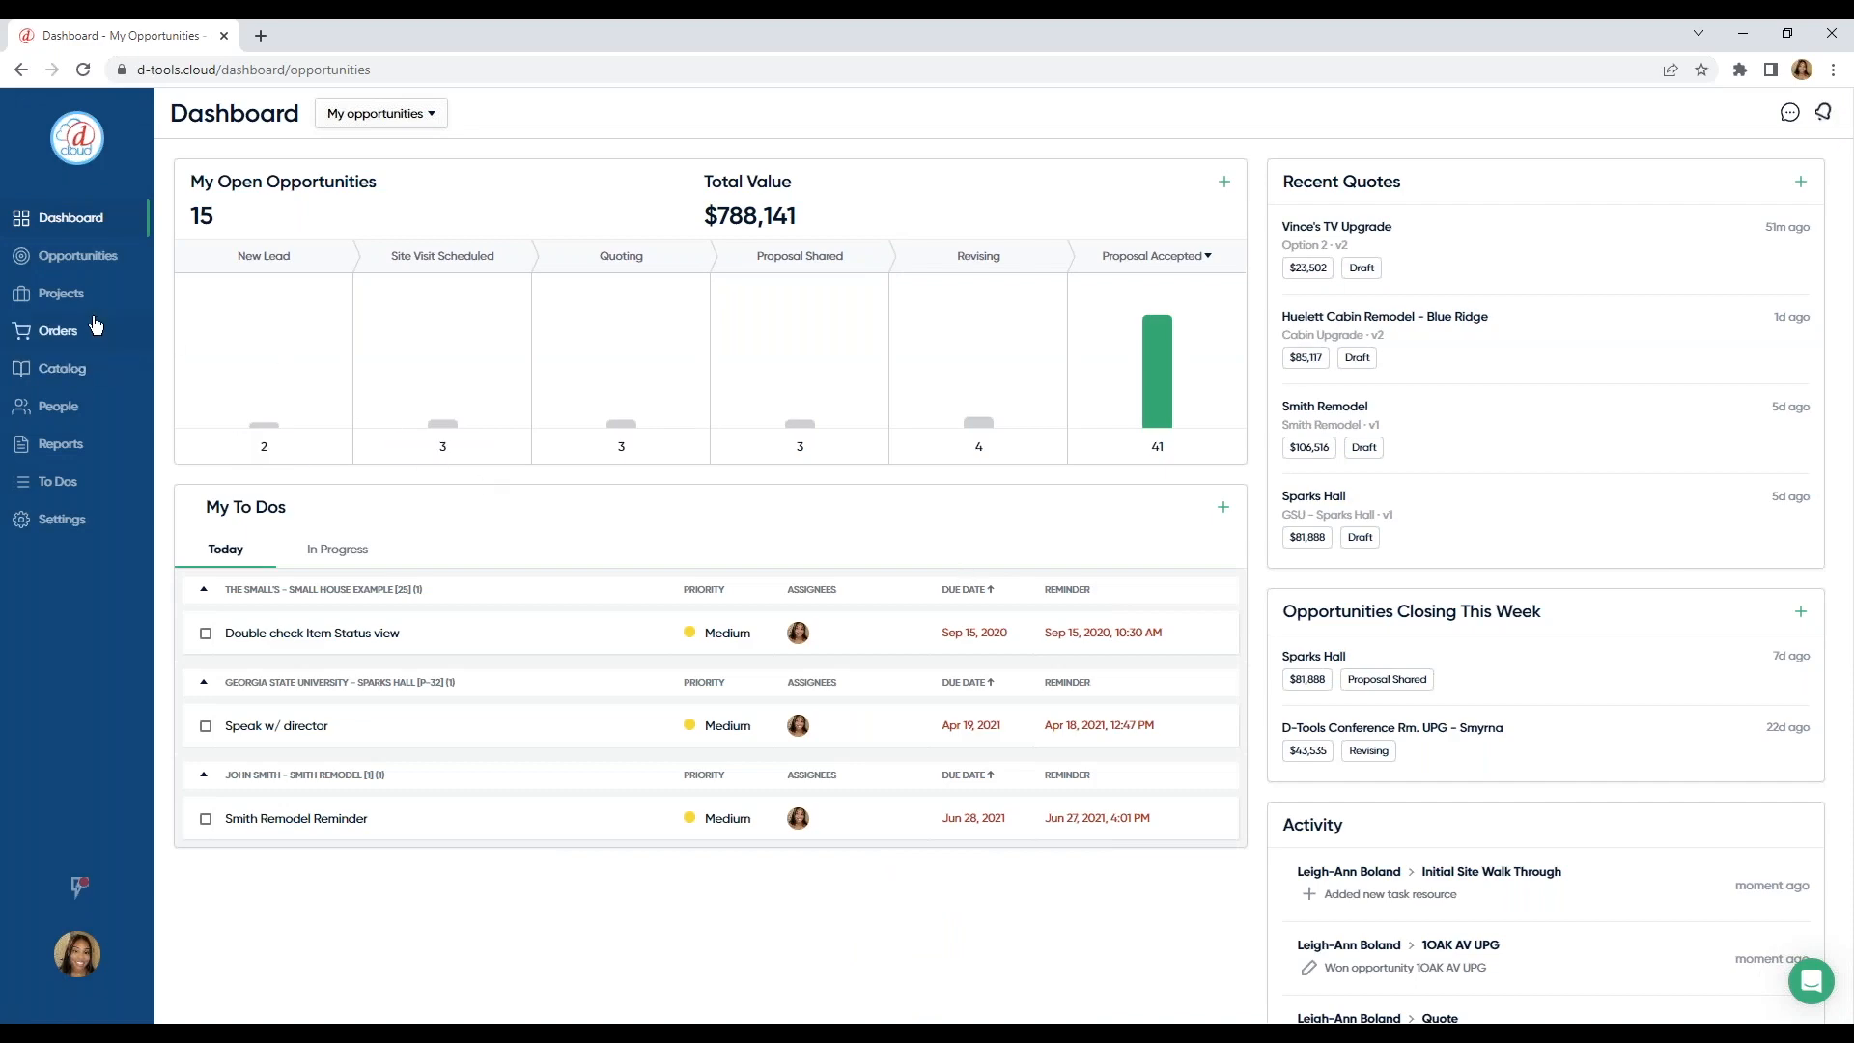
left_click(86, 306)
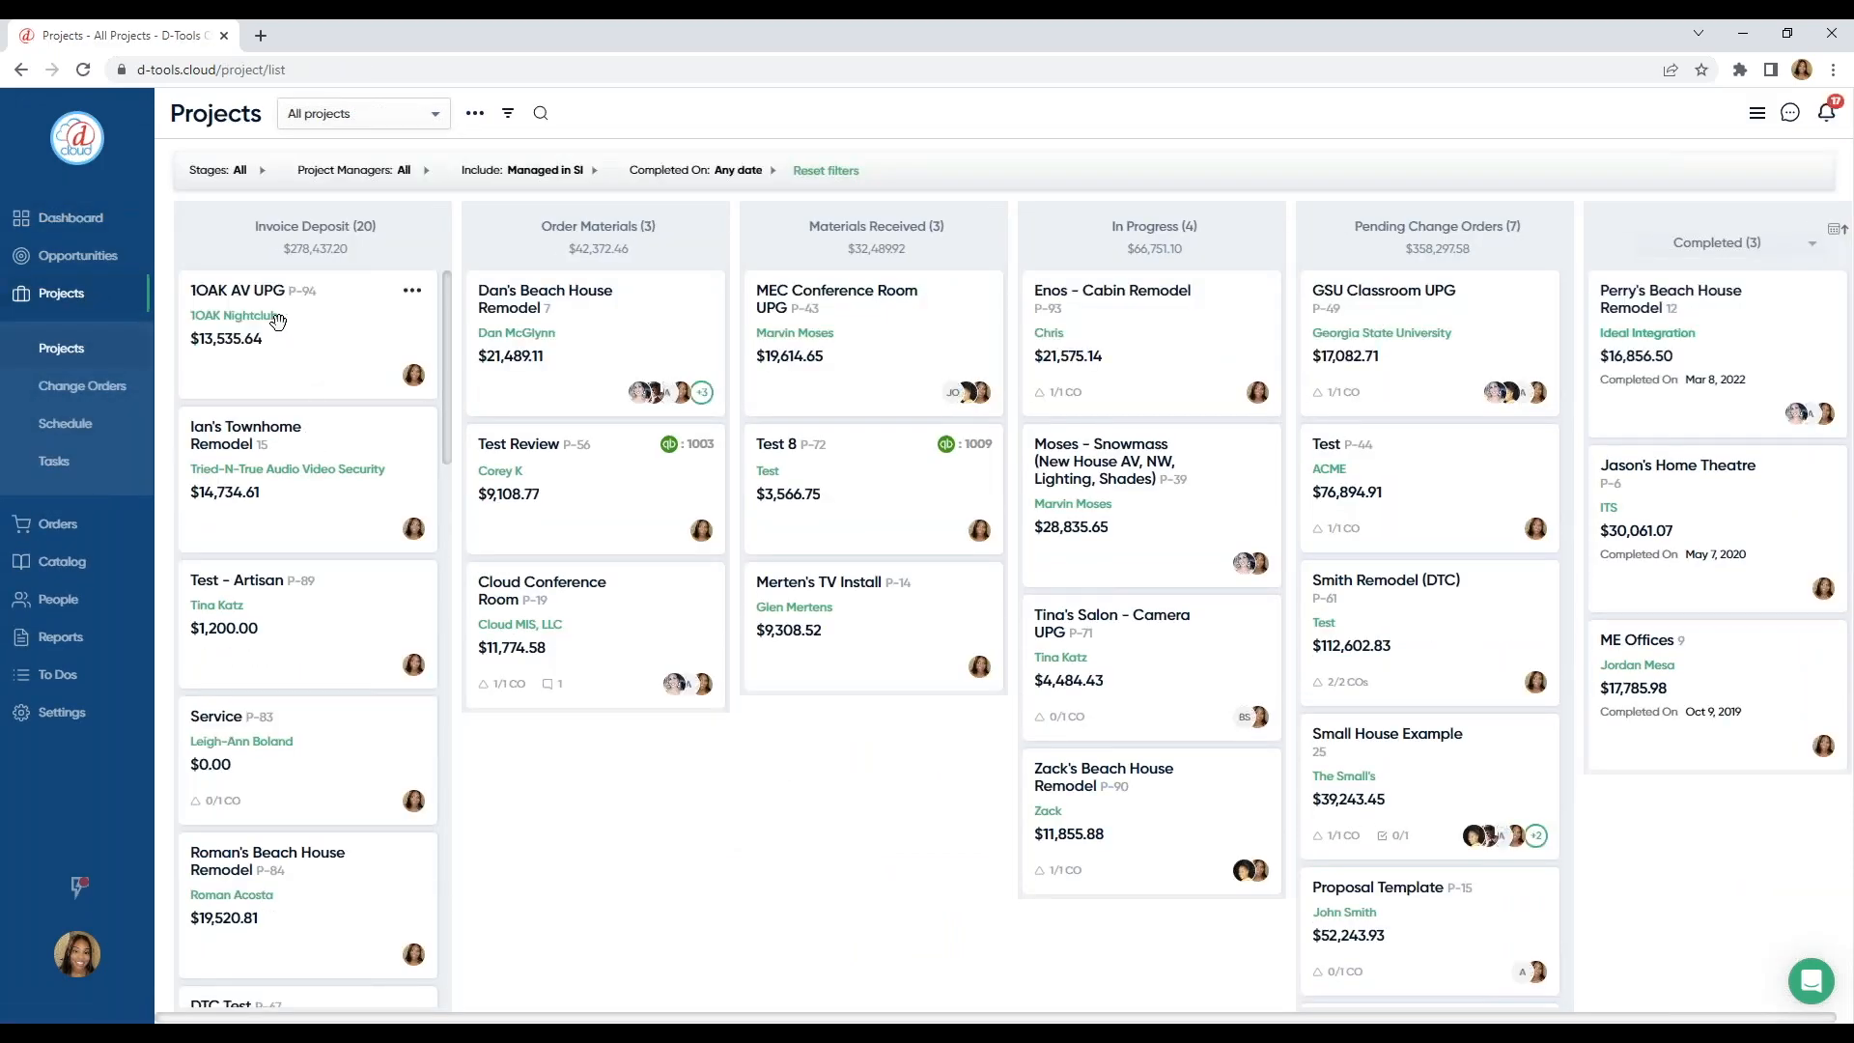
left_click(300, 333)
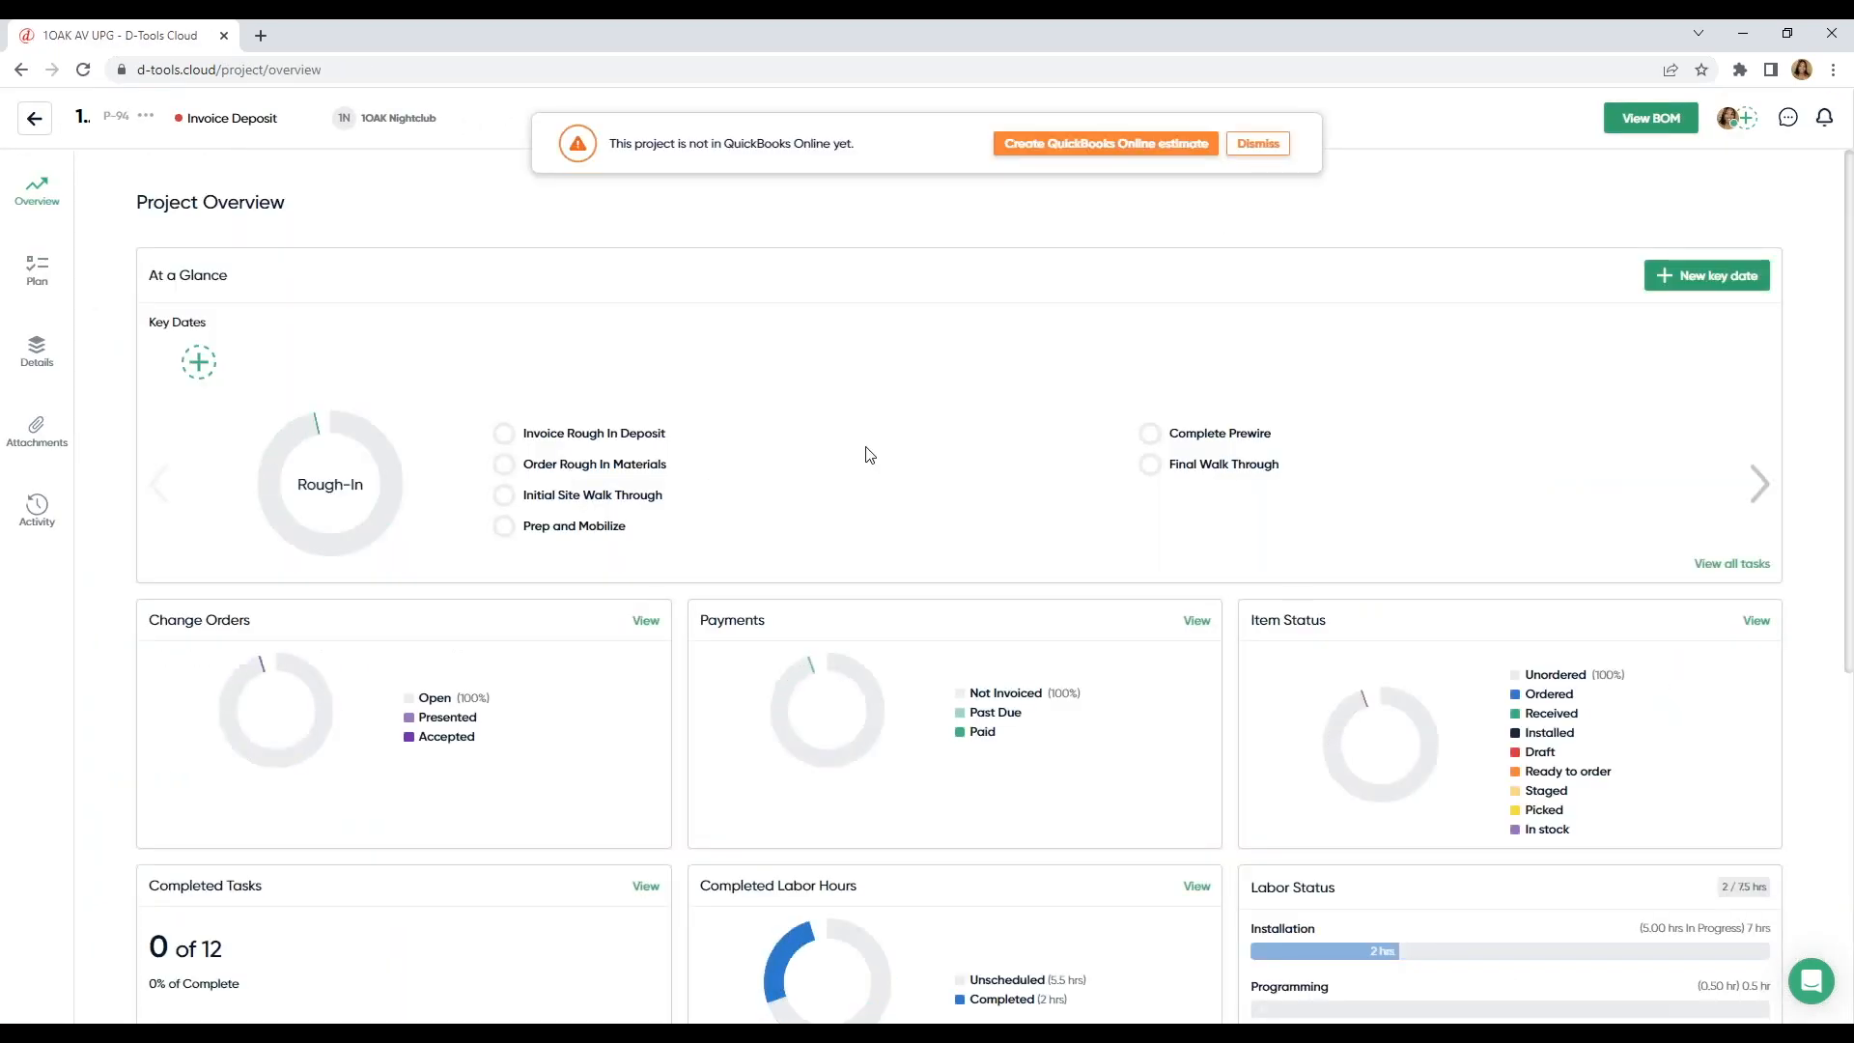
scroll(880, 467, "down", 6)
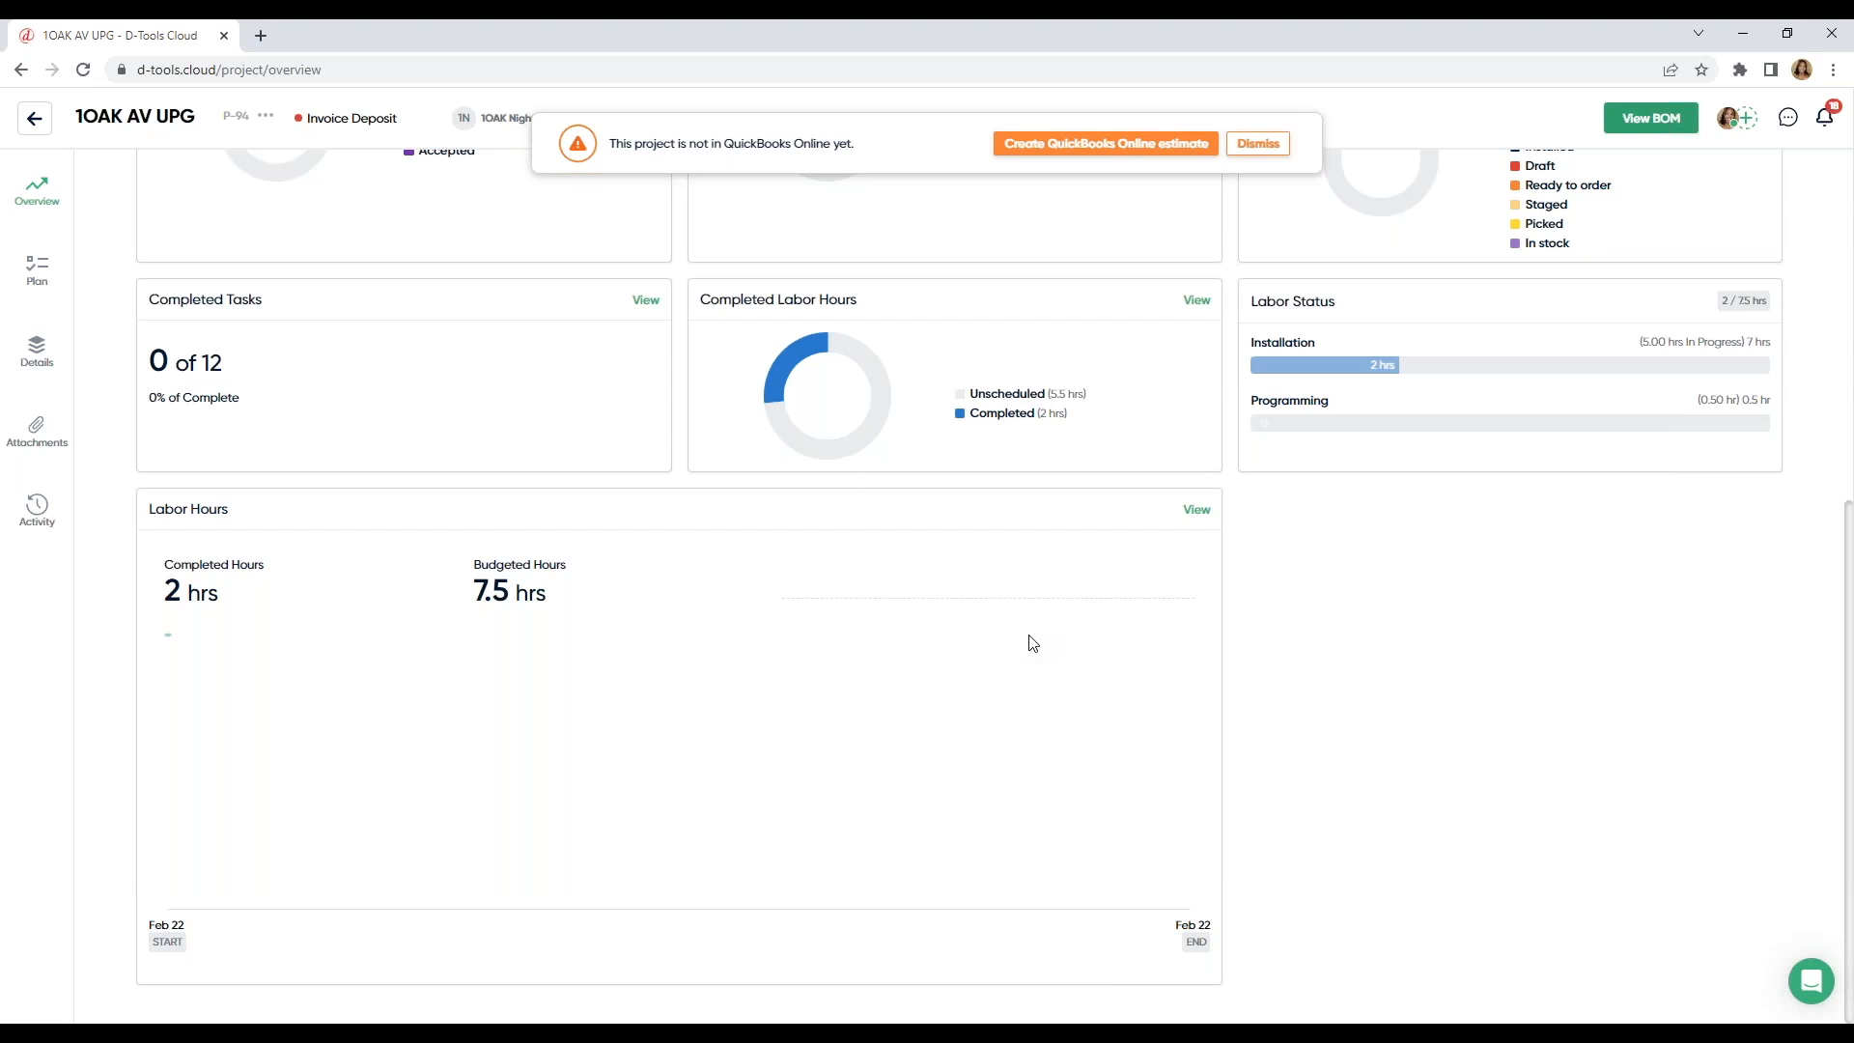
scroll(1032, 643, "up", 3)
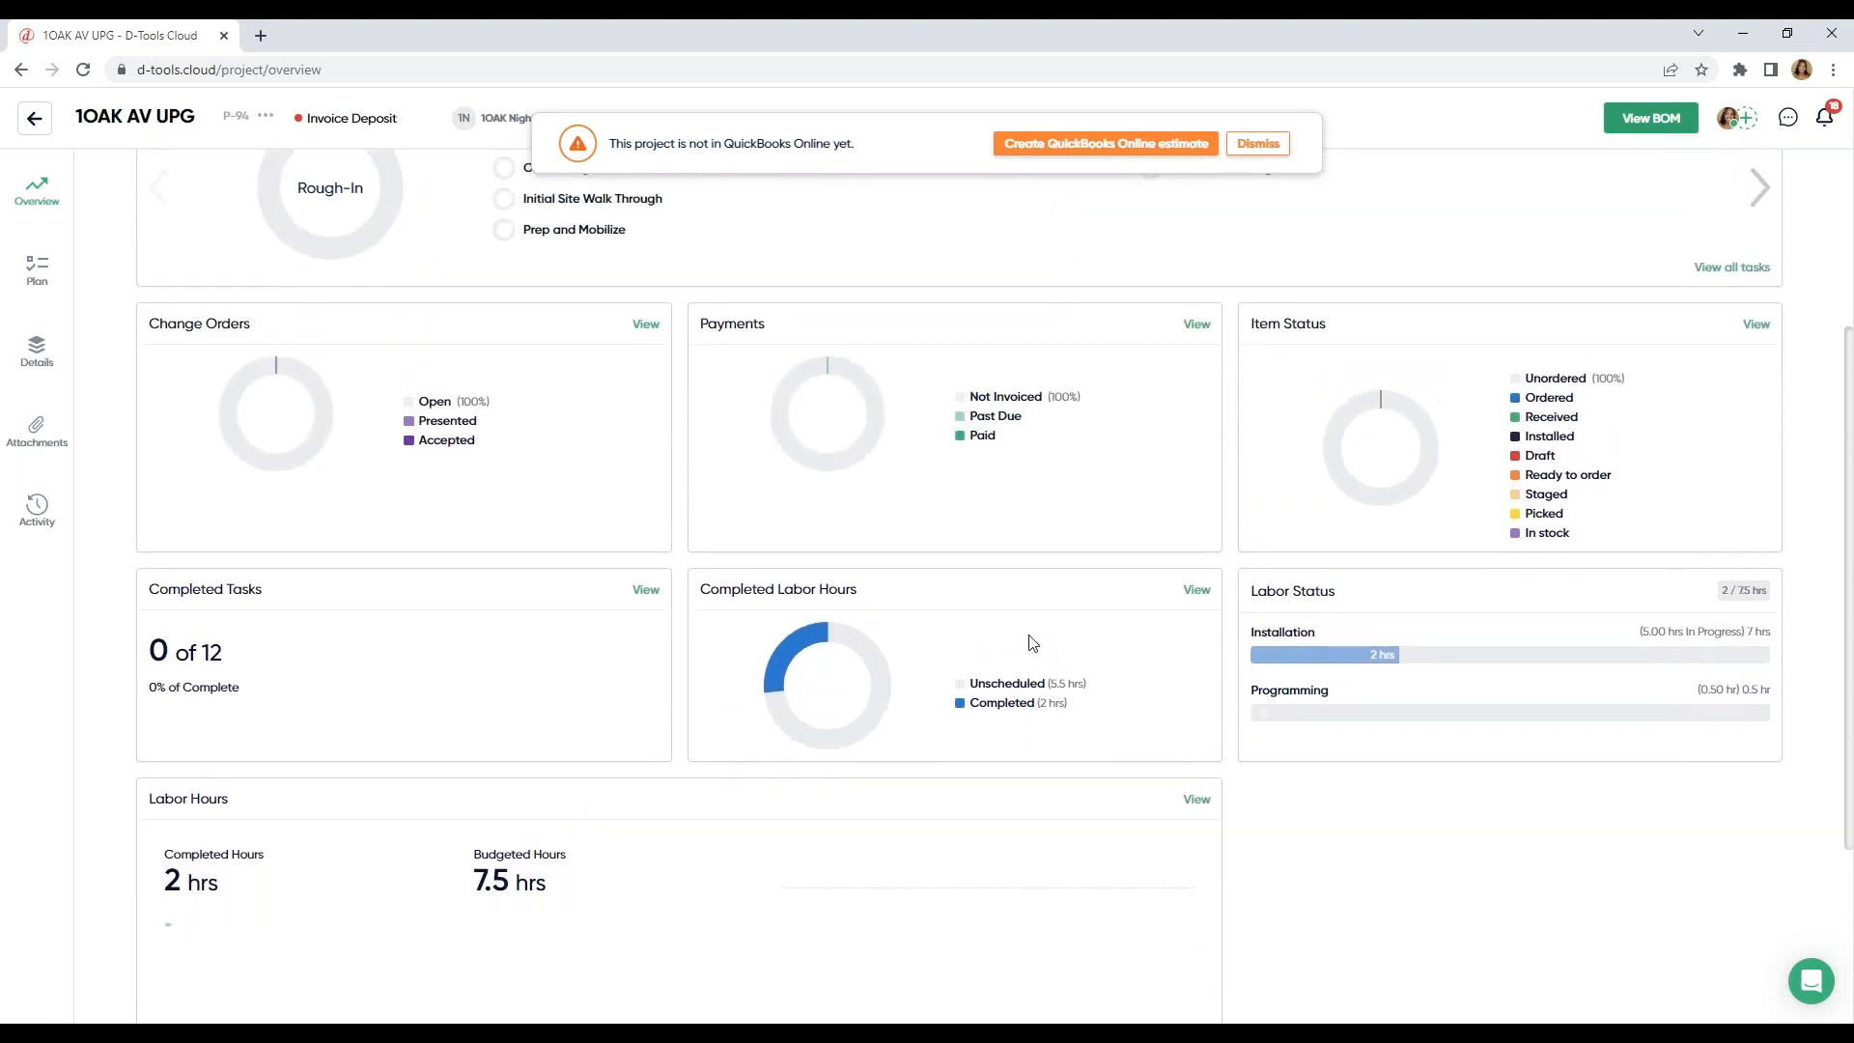
scroll(1032, 643, "down", 3)
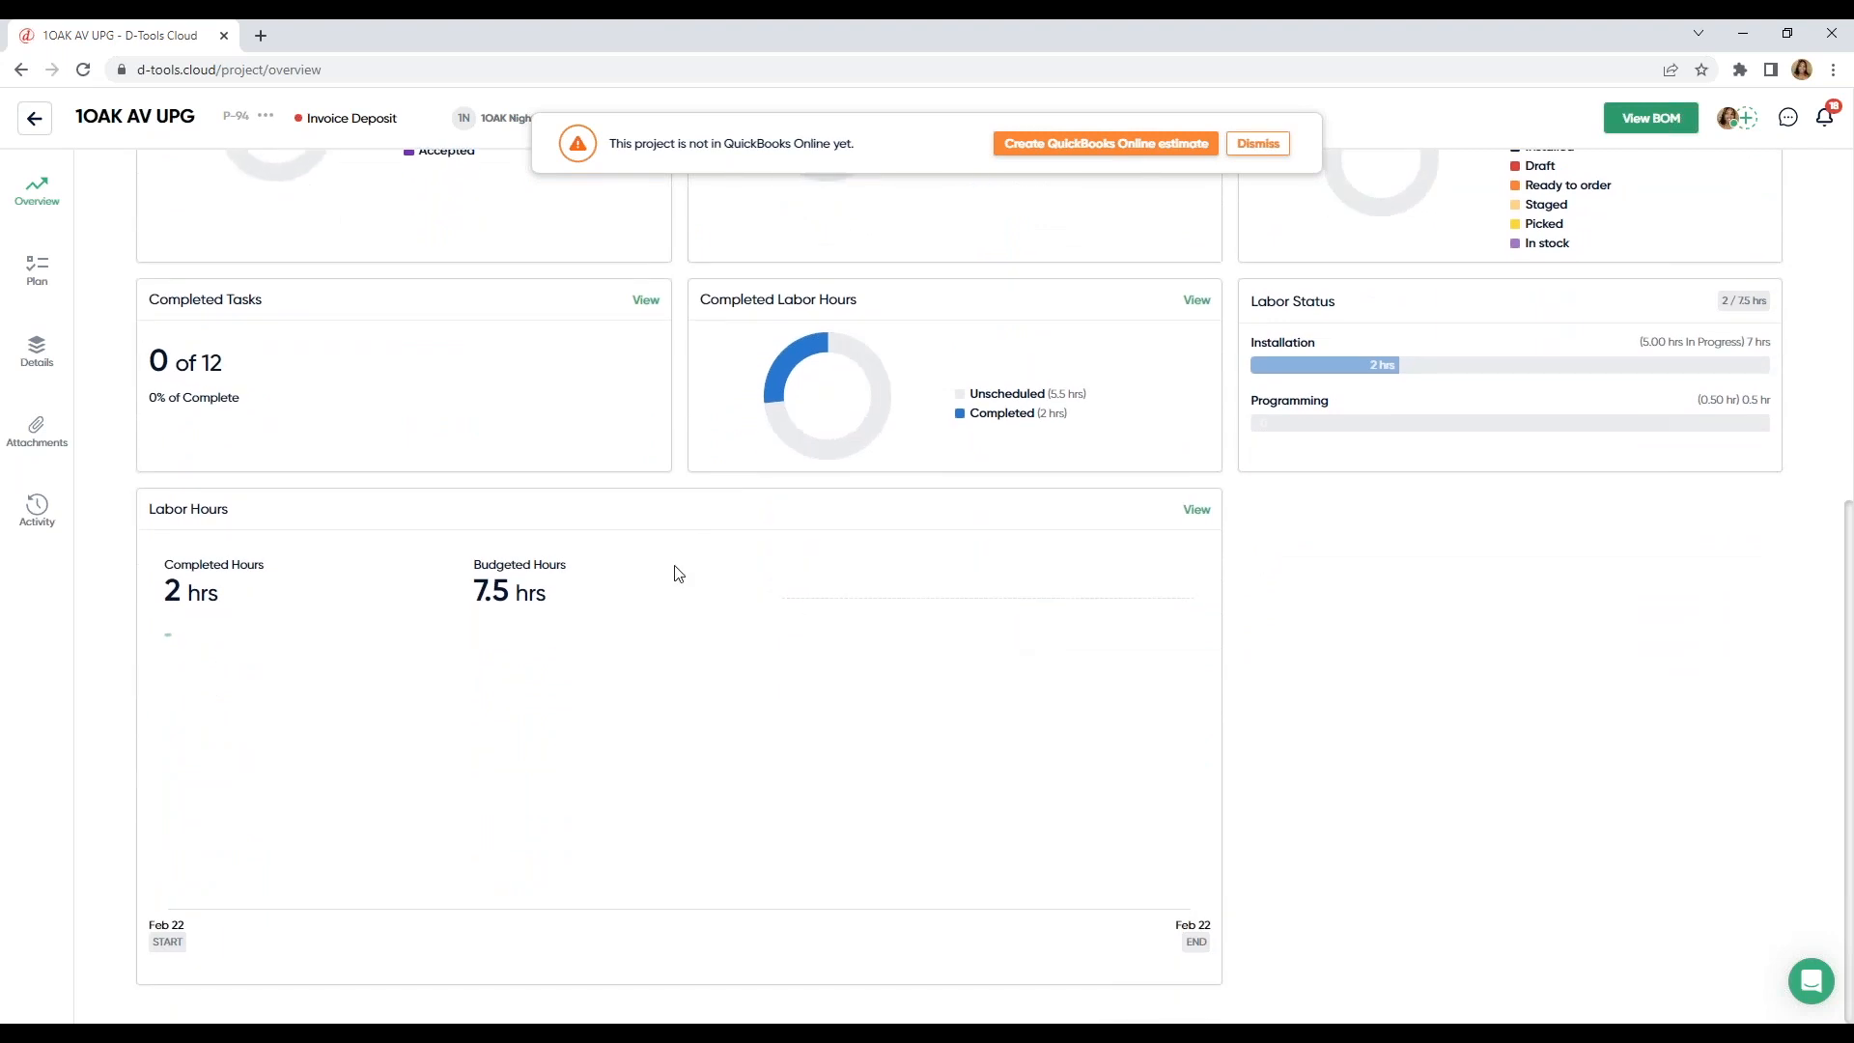
left_click(46, 125)
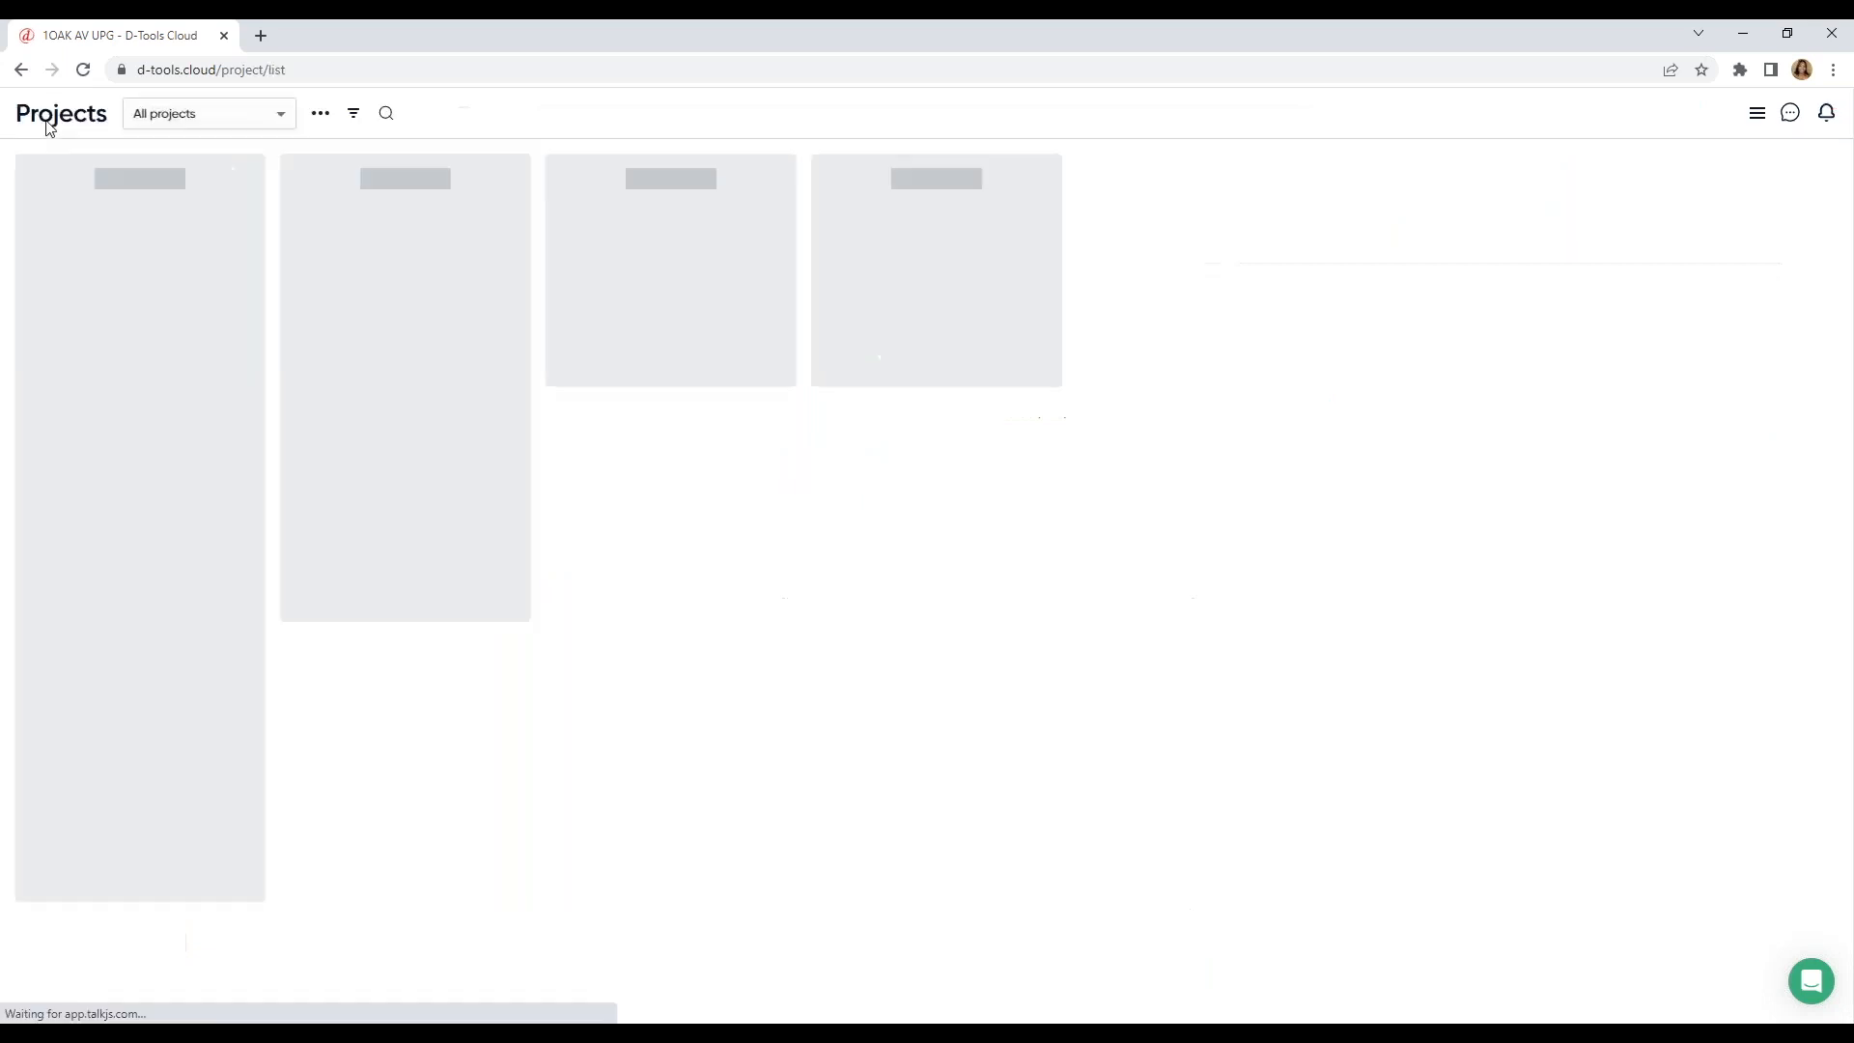
left_click(85, 259)
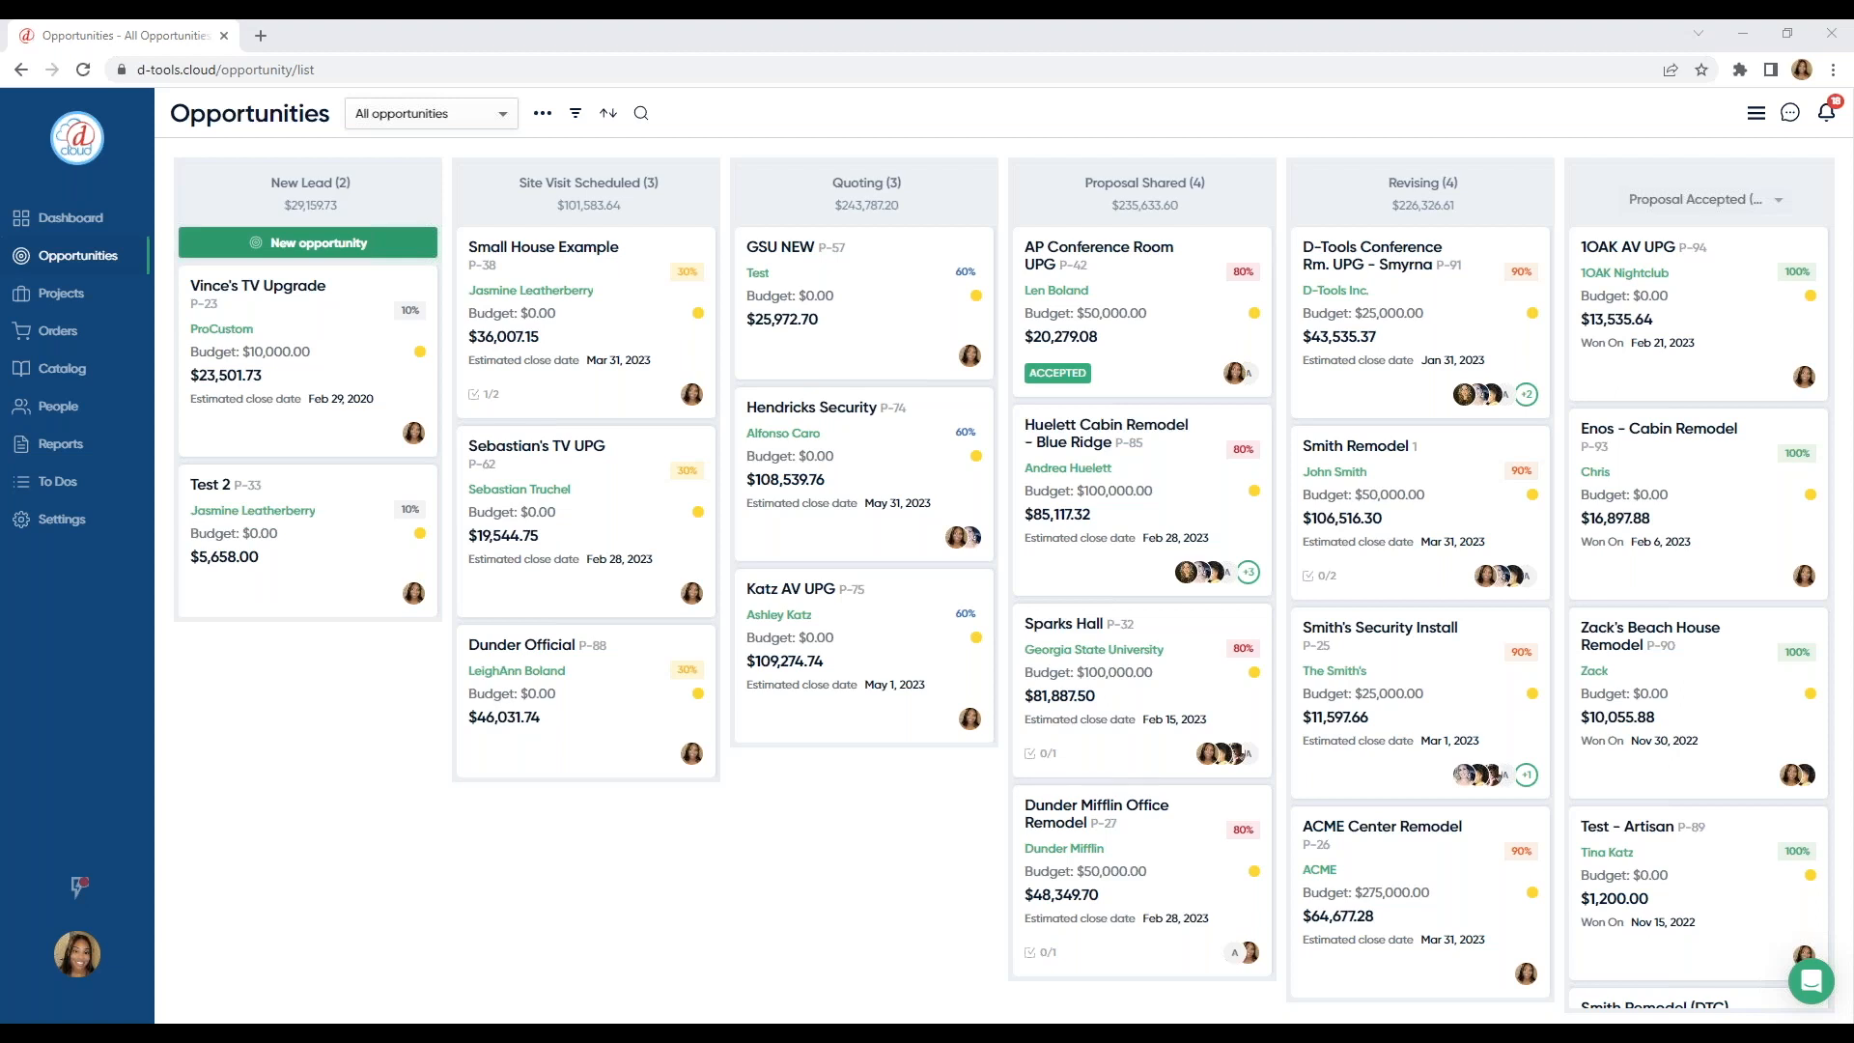
left_click(105, 305)
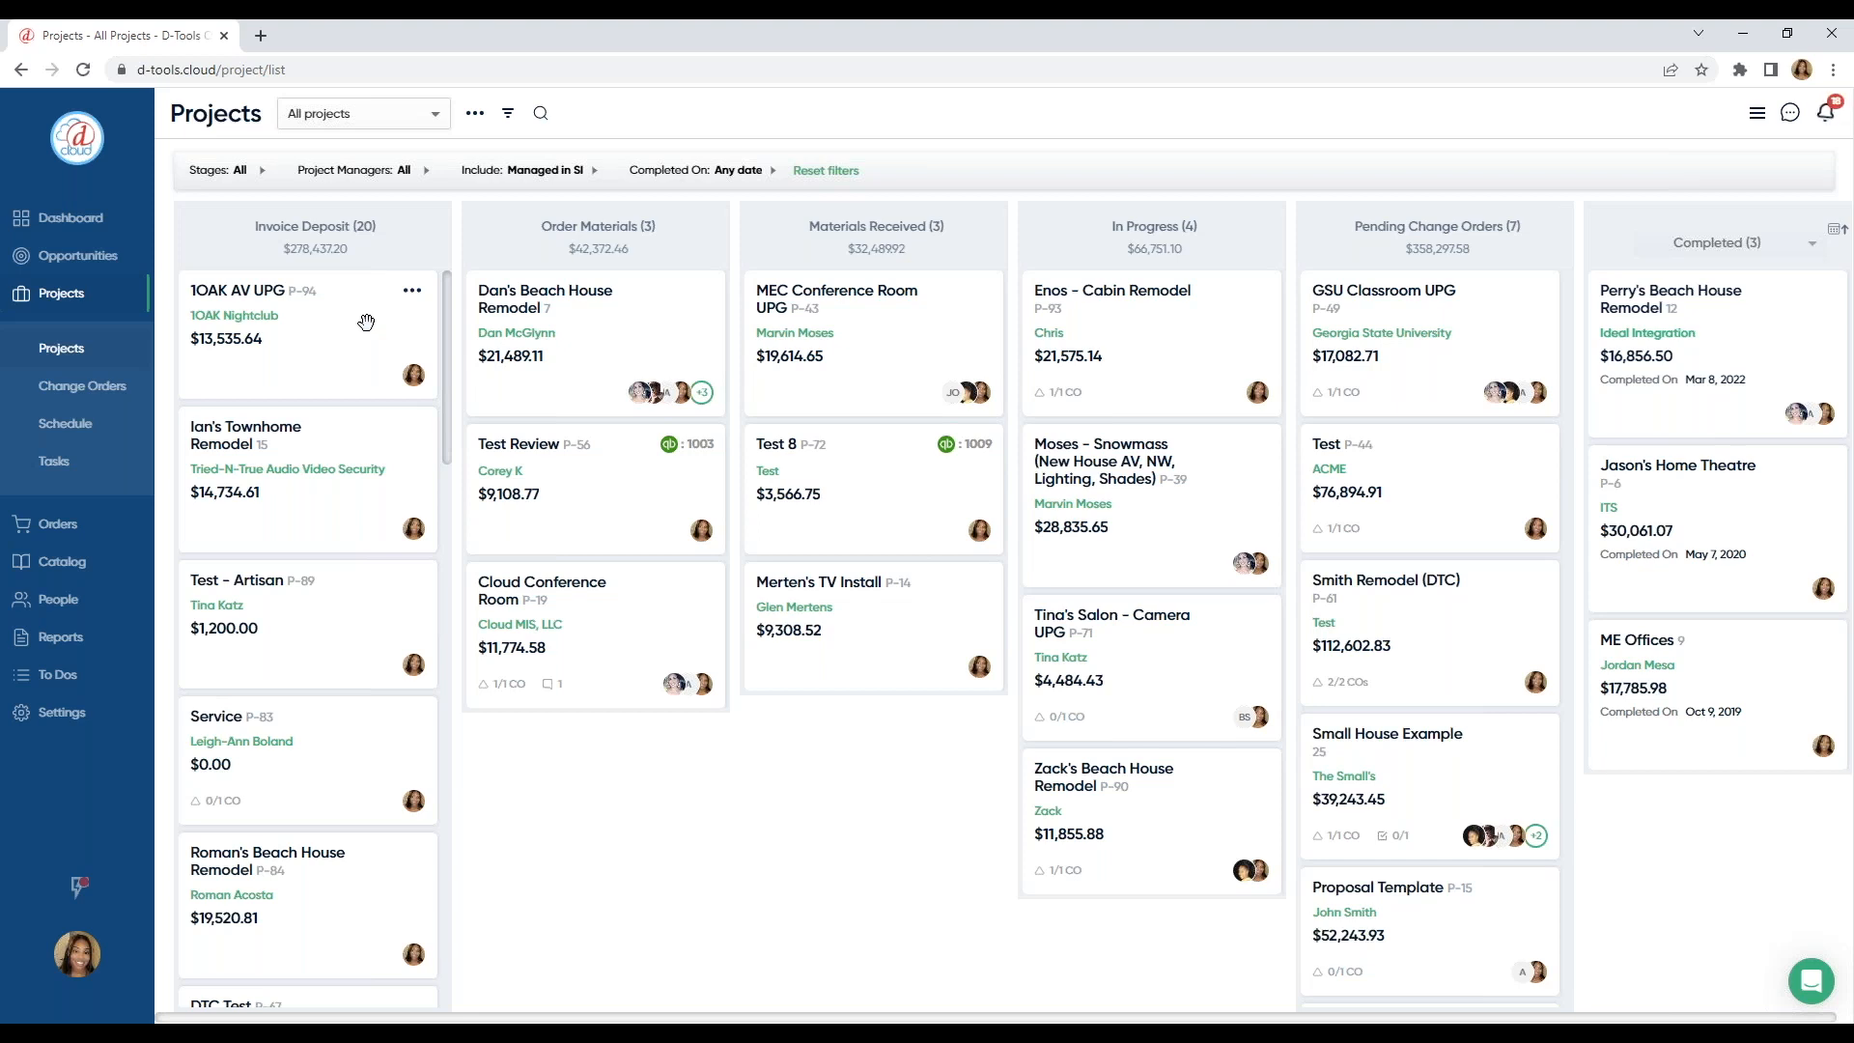
Step: View the catalog's Adjustments page in the account settings, then return to the projects board
left_click(114, 714)
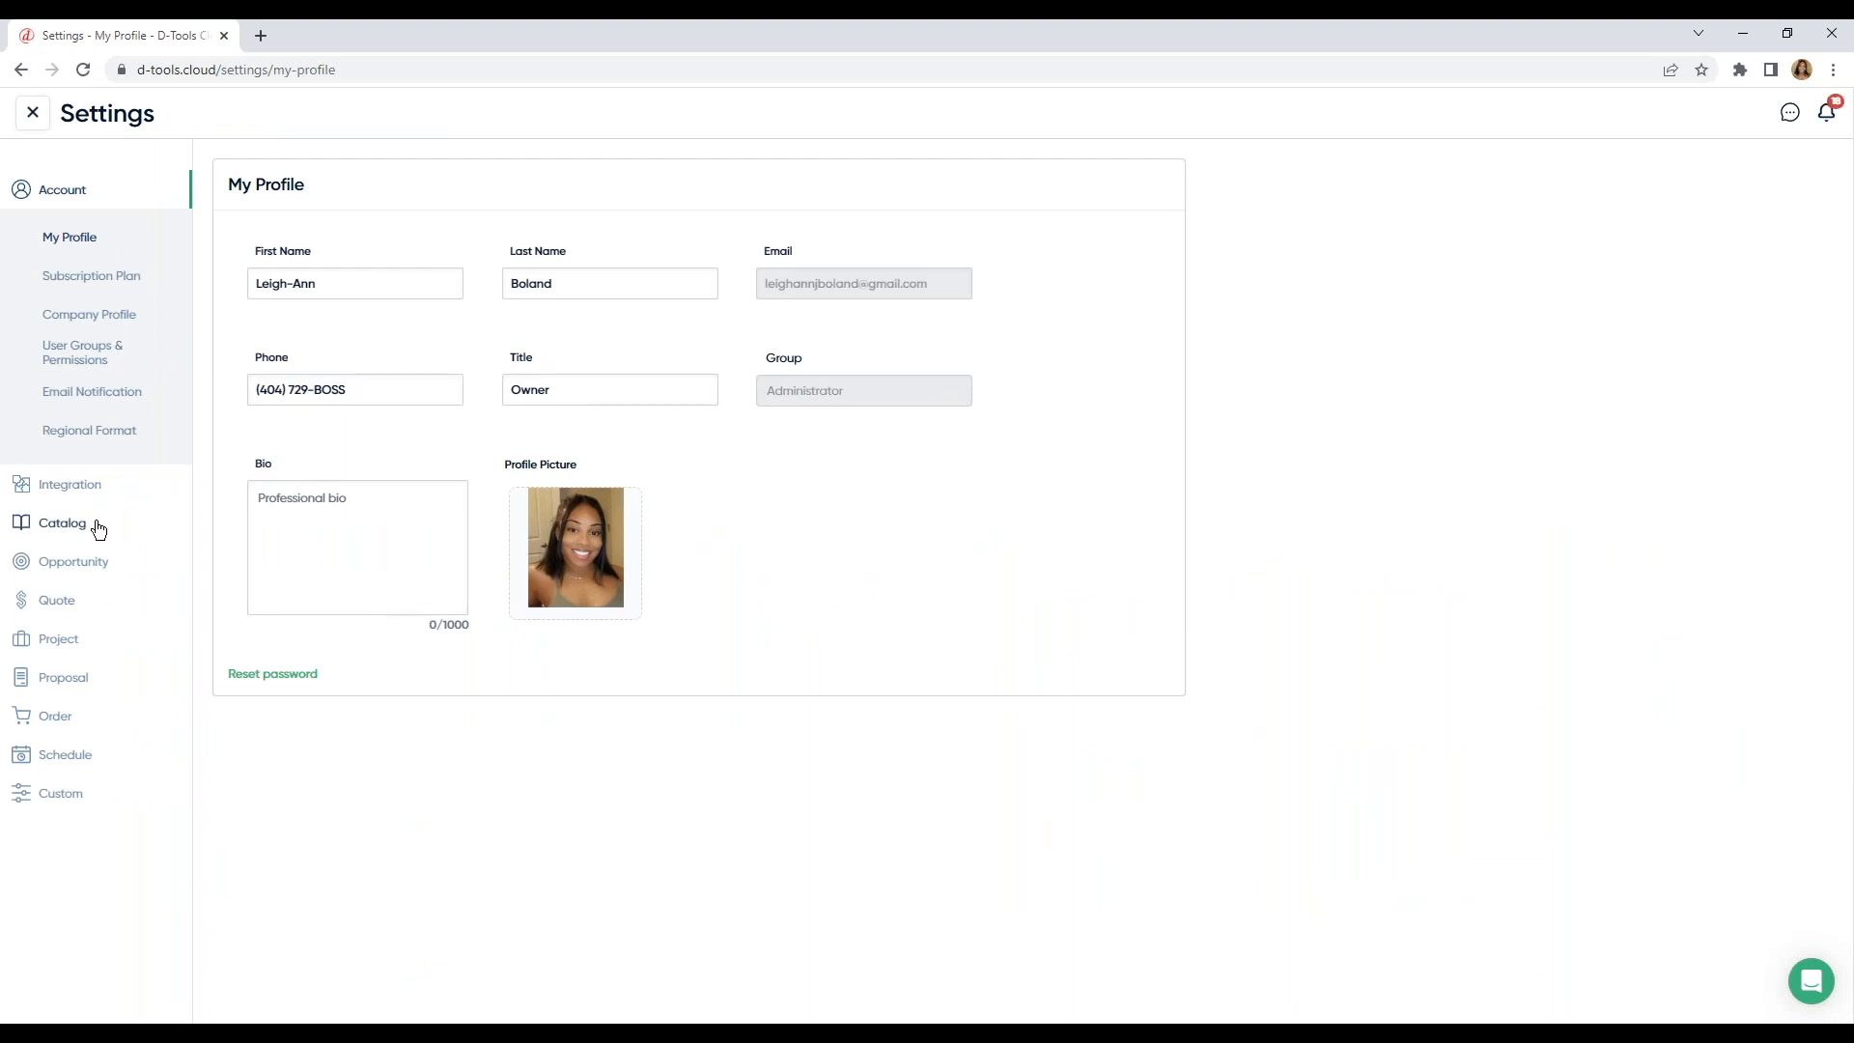
left_click(95, 527)
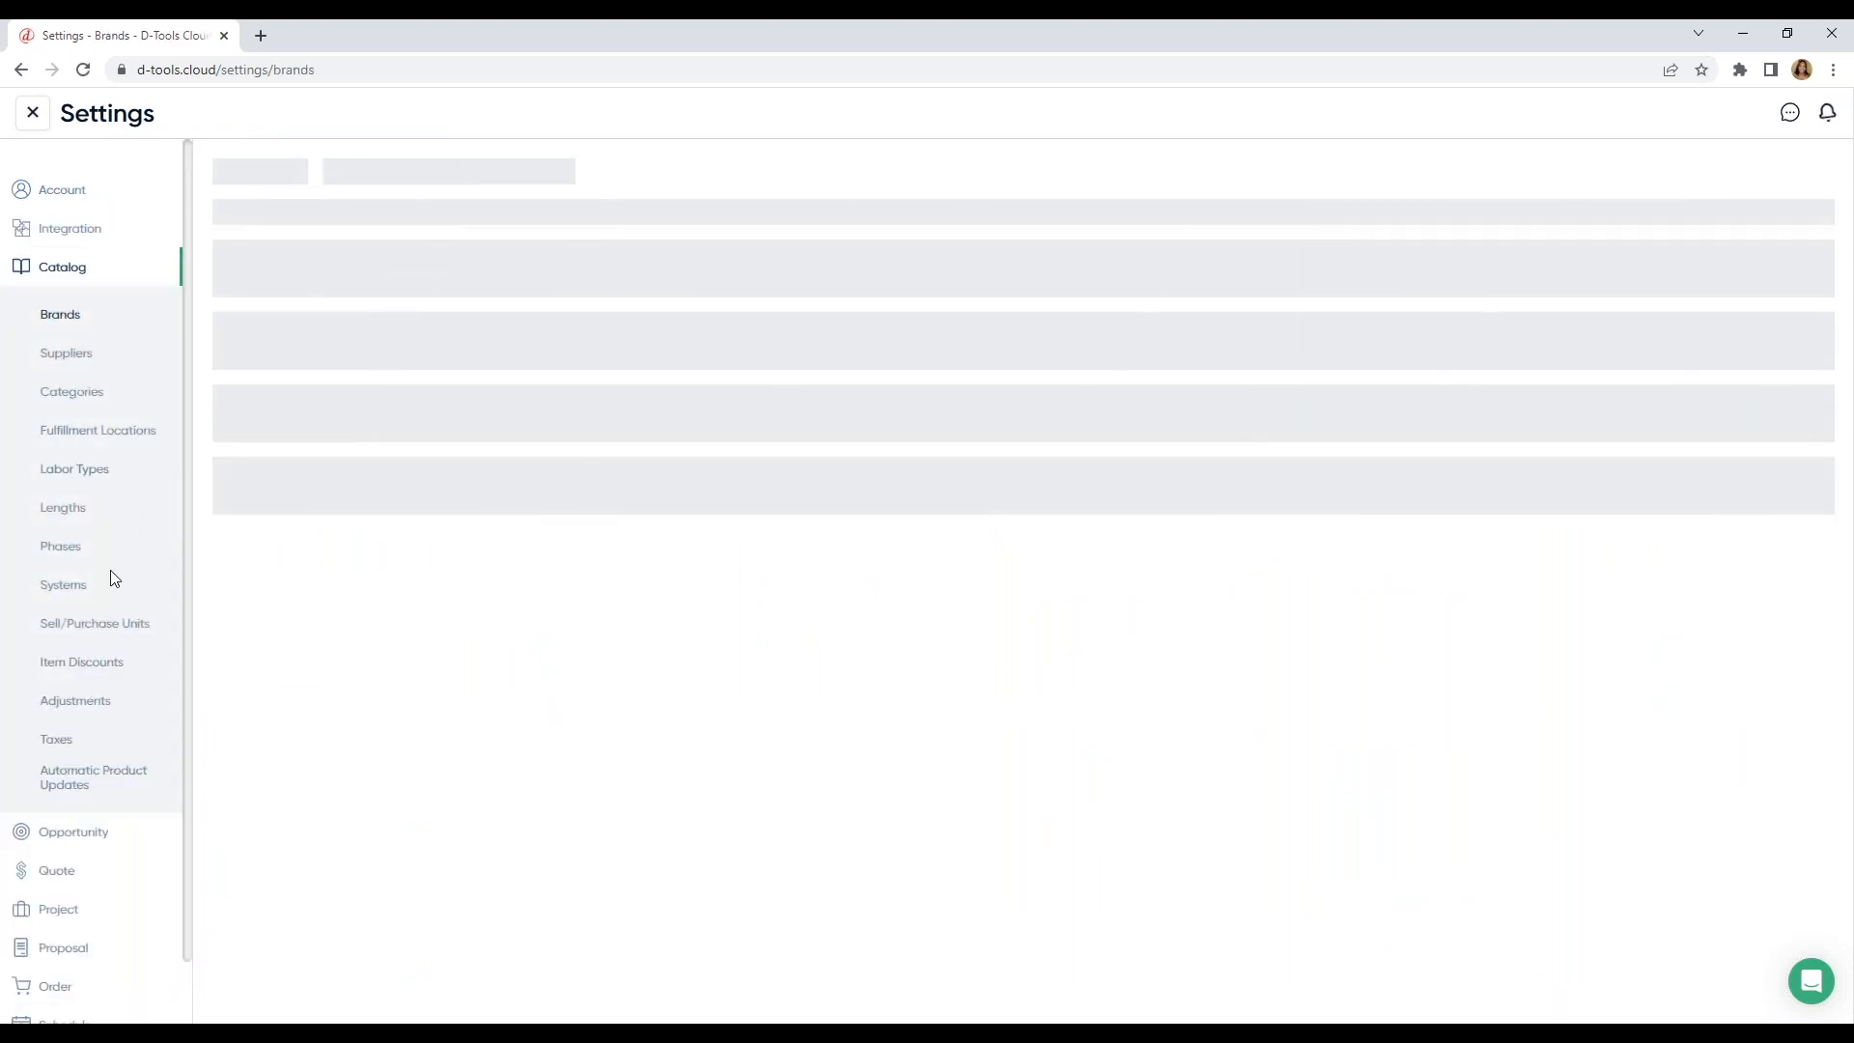
left_click(94, 712)
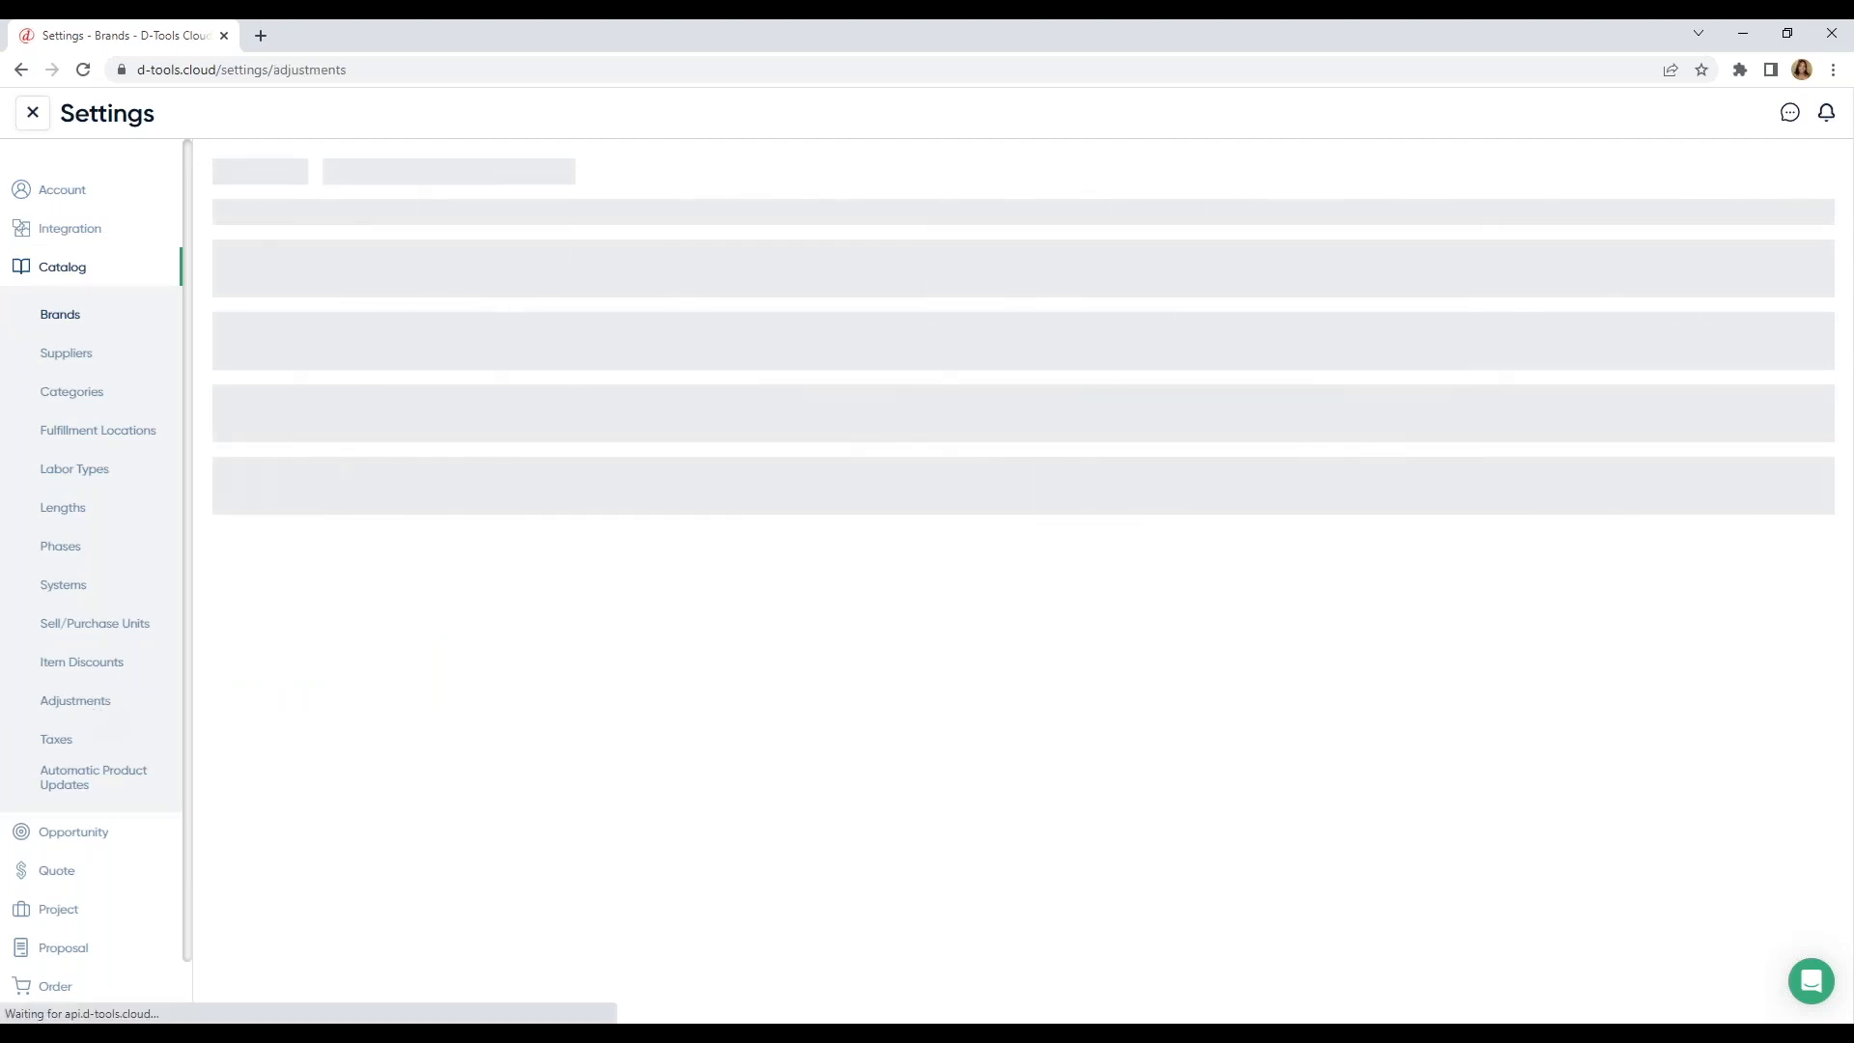
left_click(33, 112)
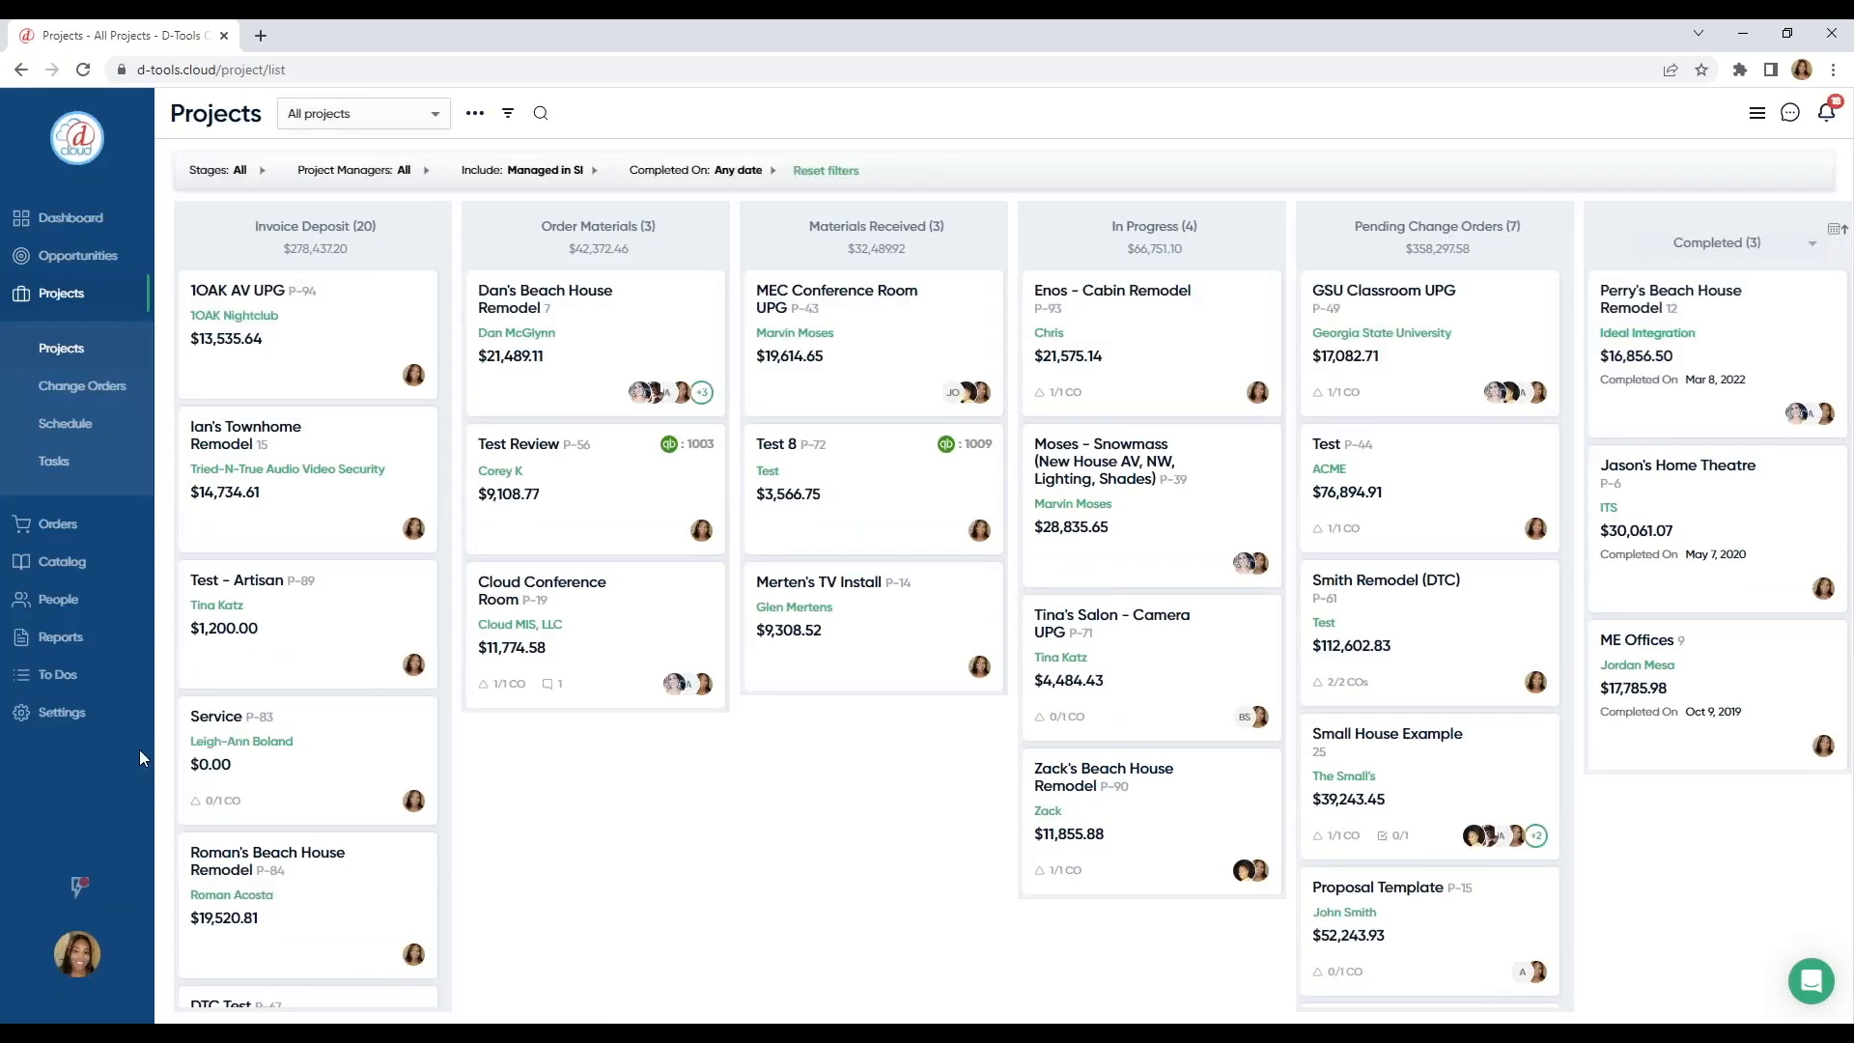
Step: In the D-Tools Conference Rm. UPG - Smyrna opportunity, view the Conference Rm. UPG quote's applied adjustments and the Add Adjustment options without adding one
left_click(85, 256)
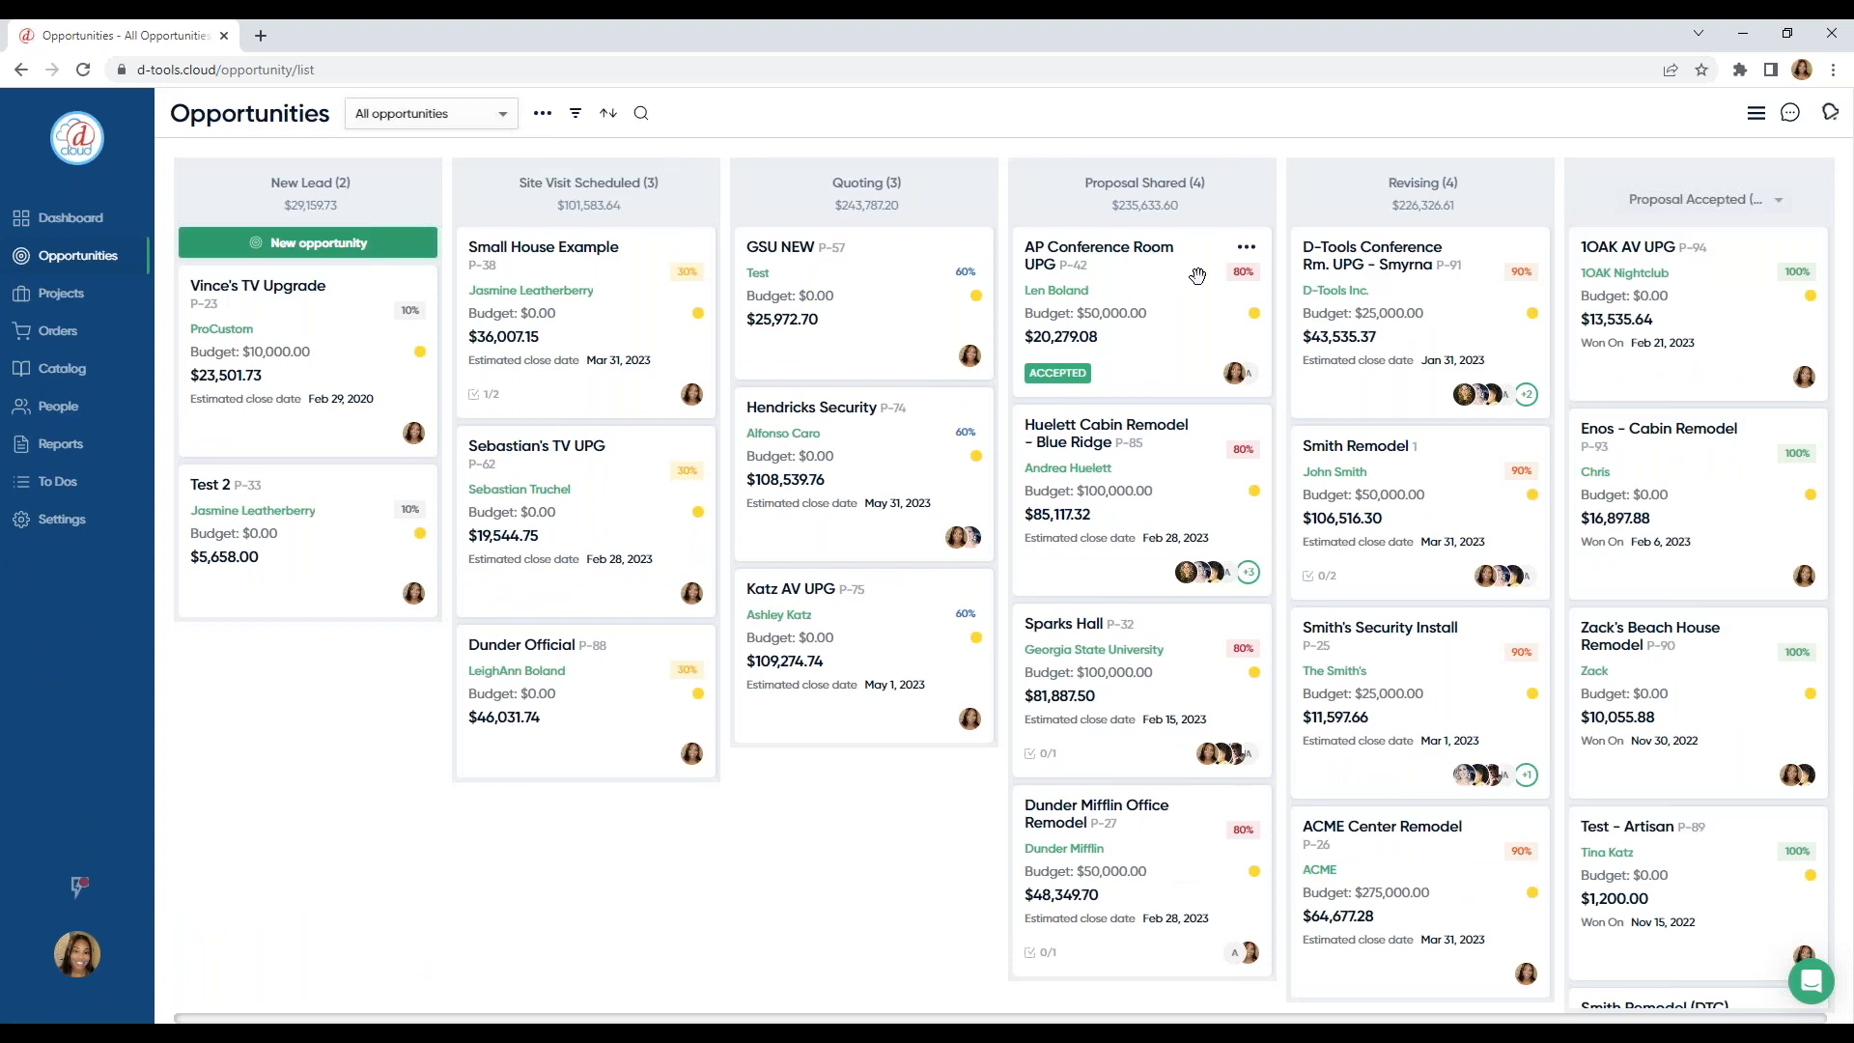
left_click(1409, 307)
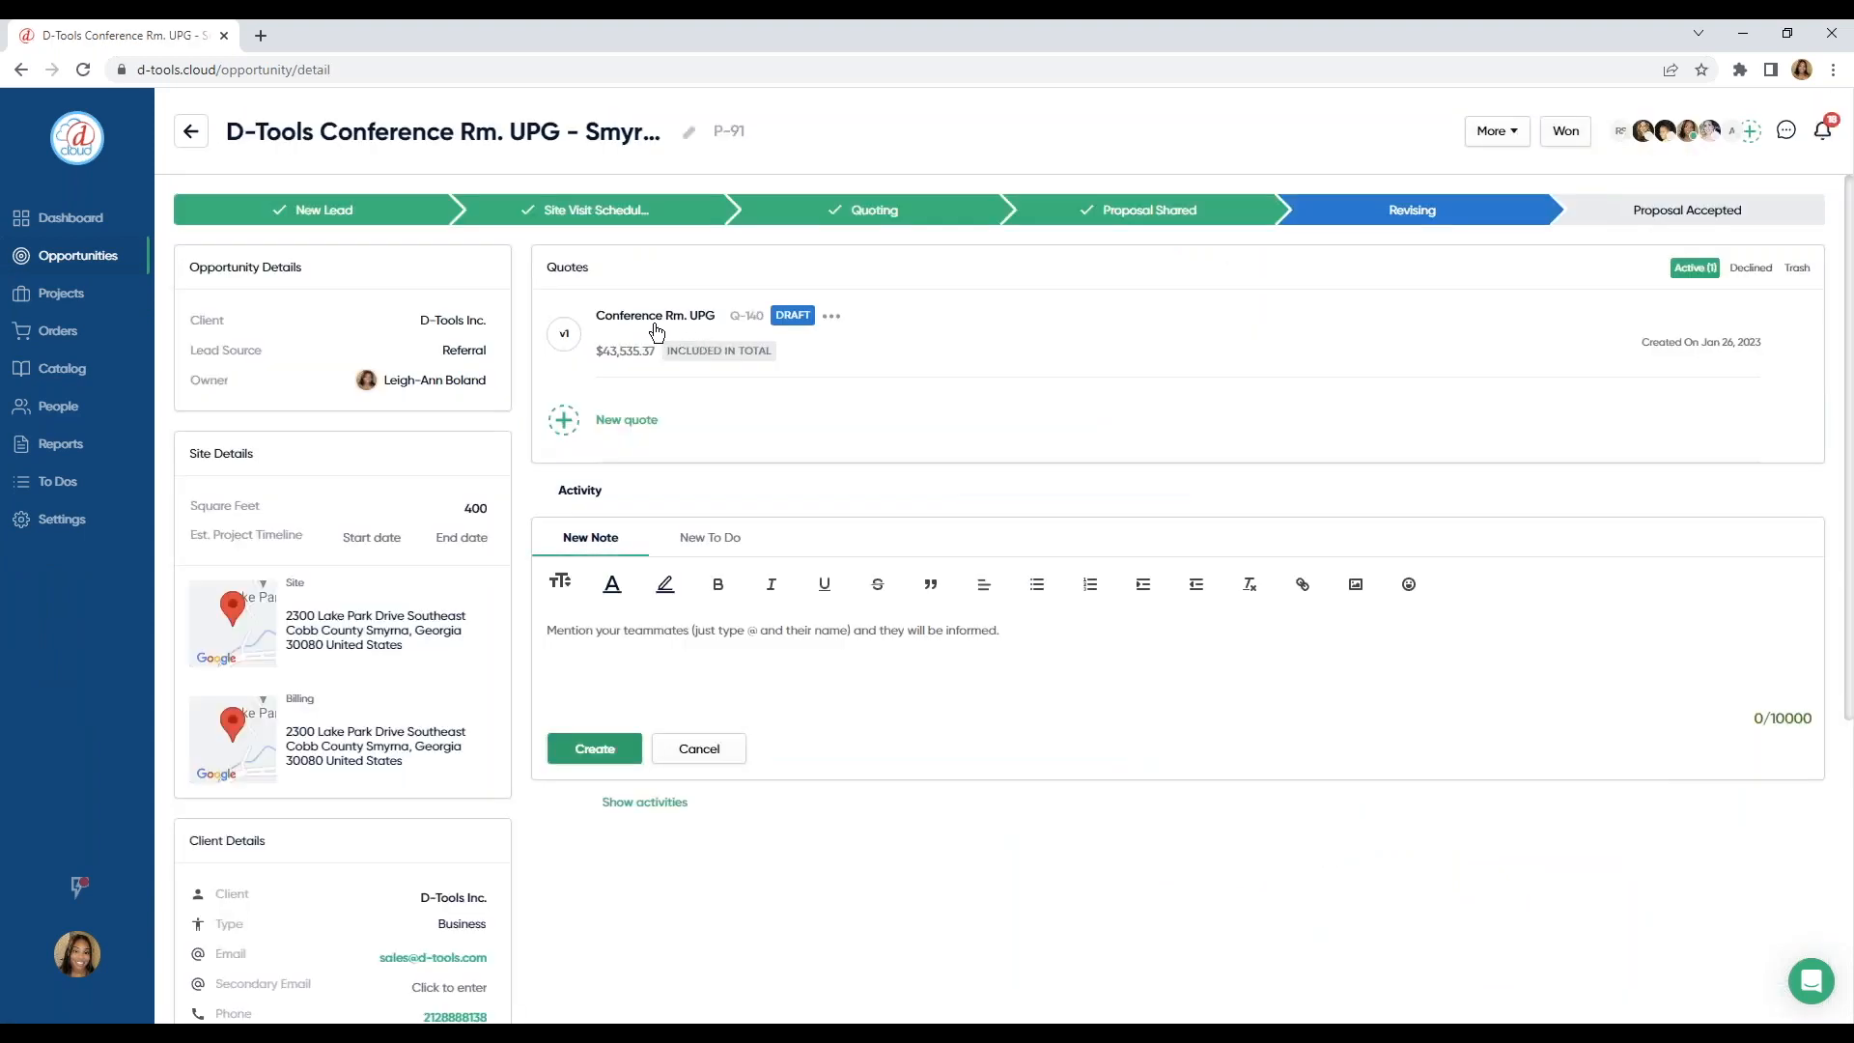
left_click(656, 331)
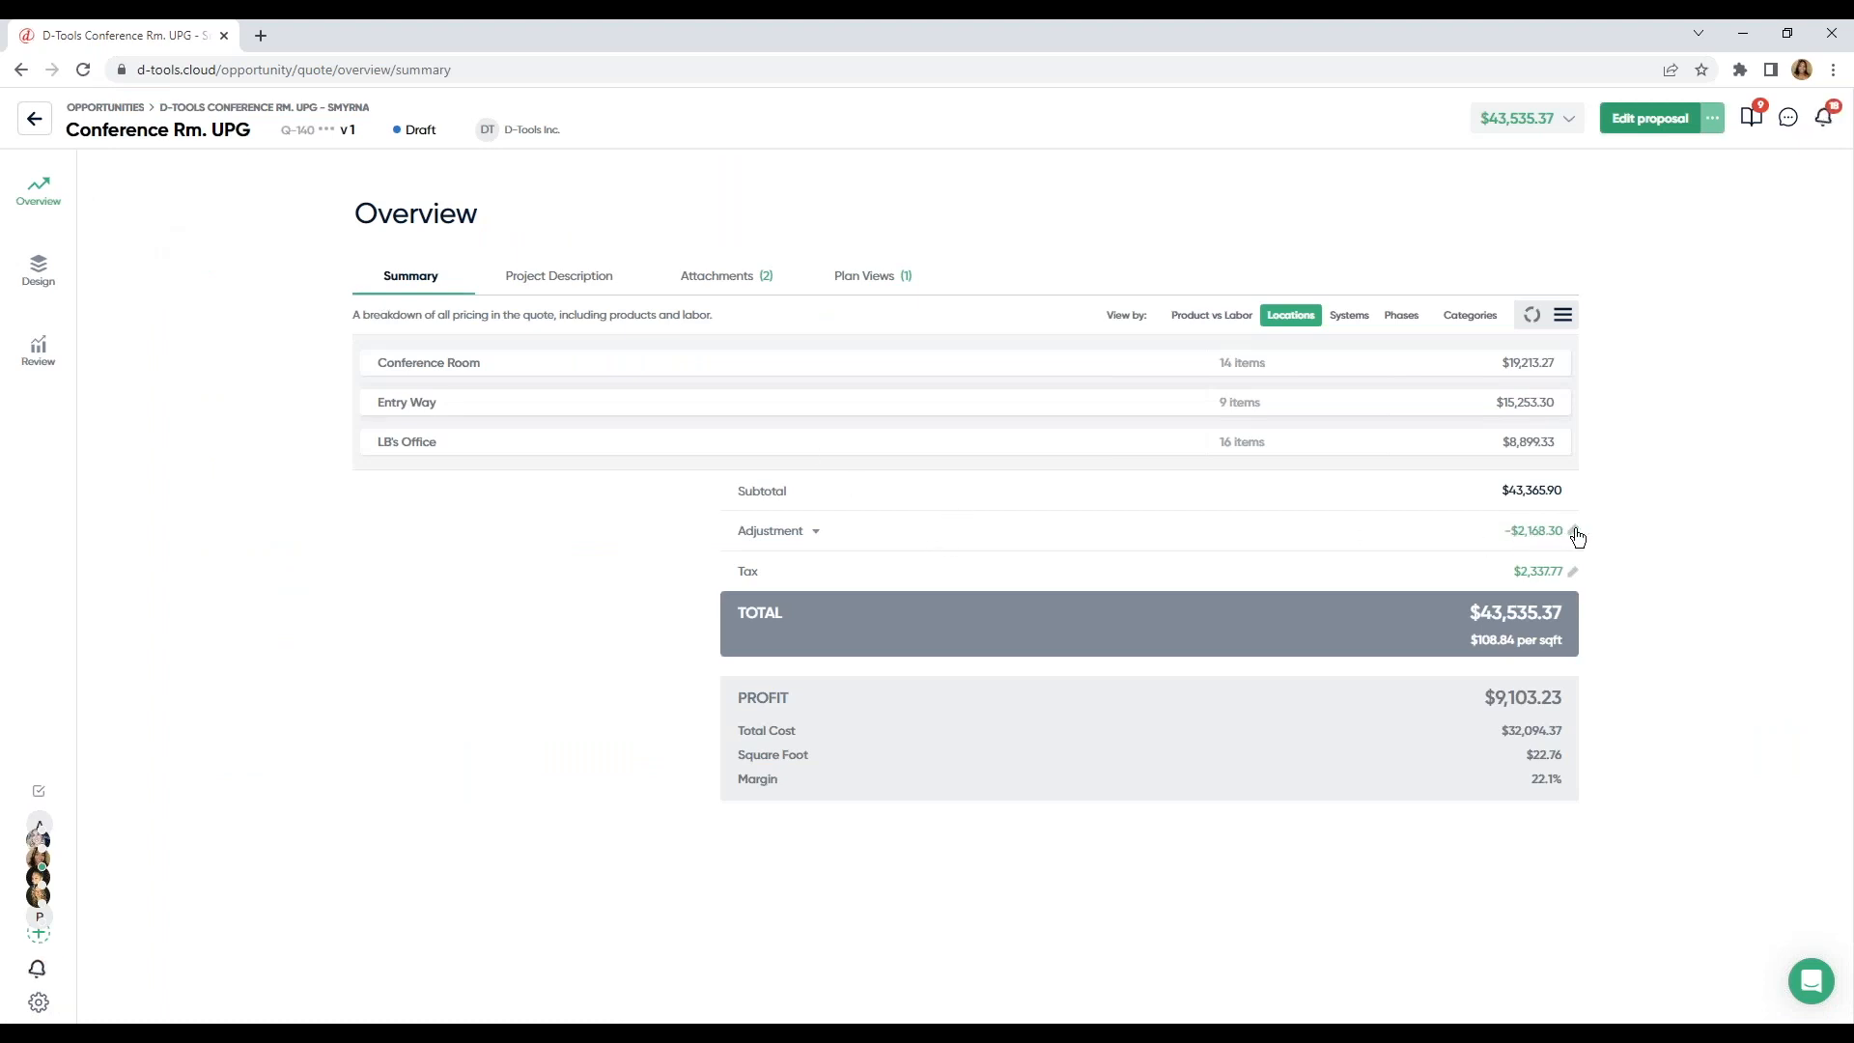
left_click(1574, 533)
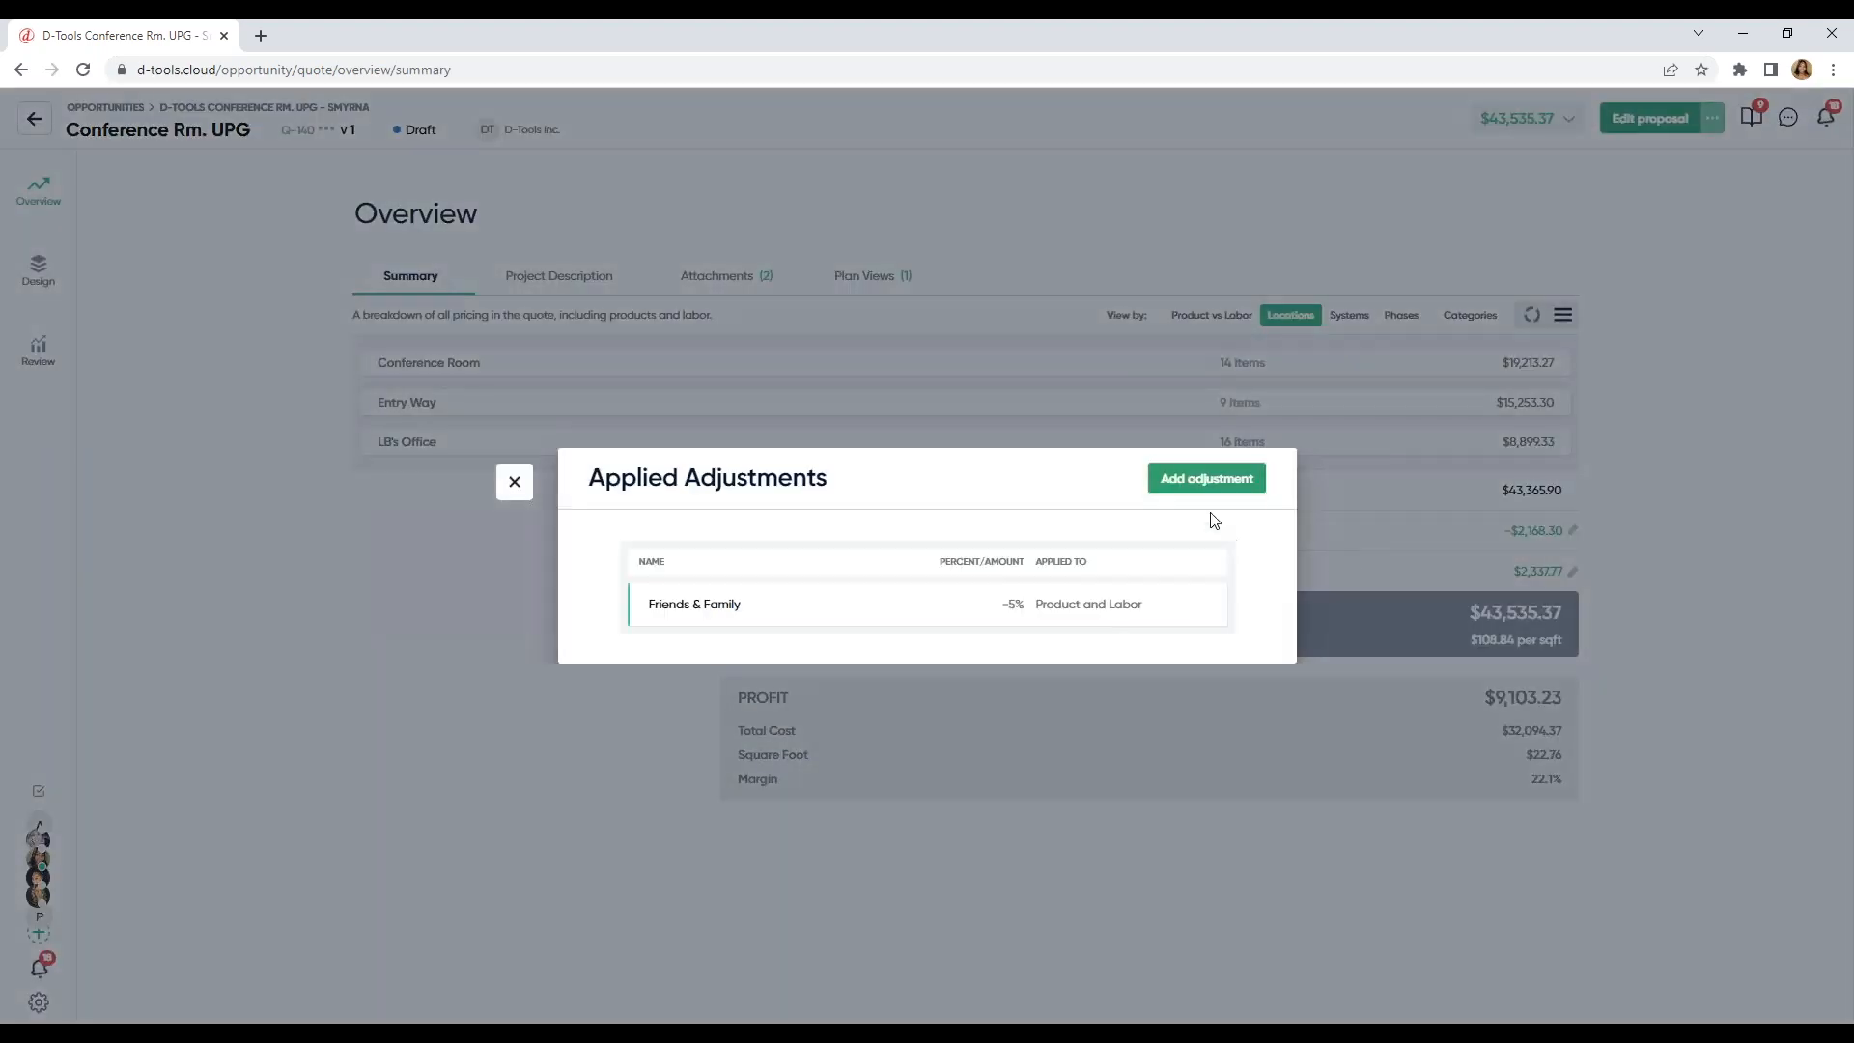
left_click(1194, 480)
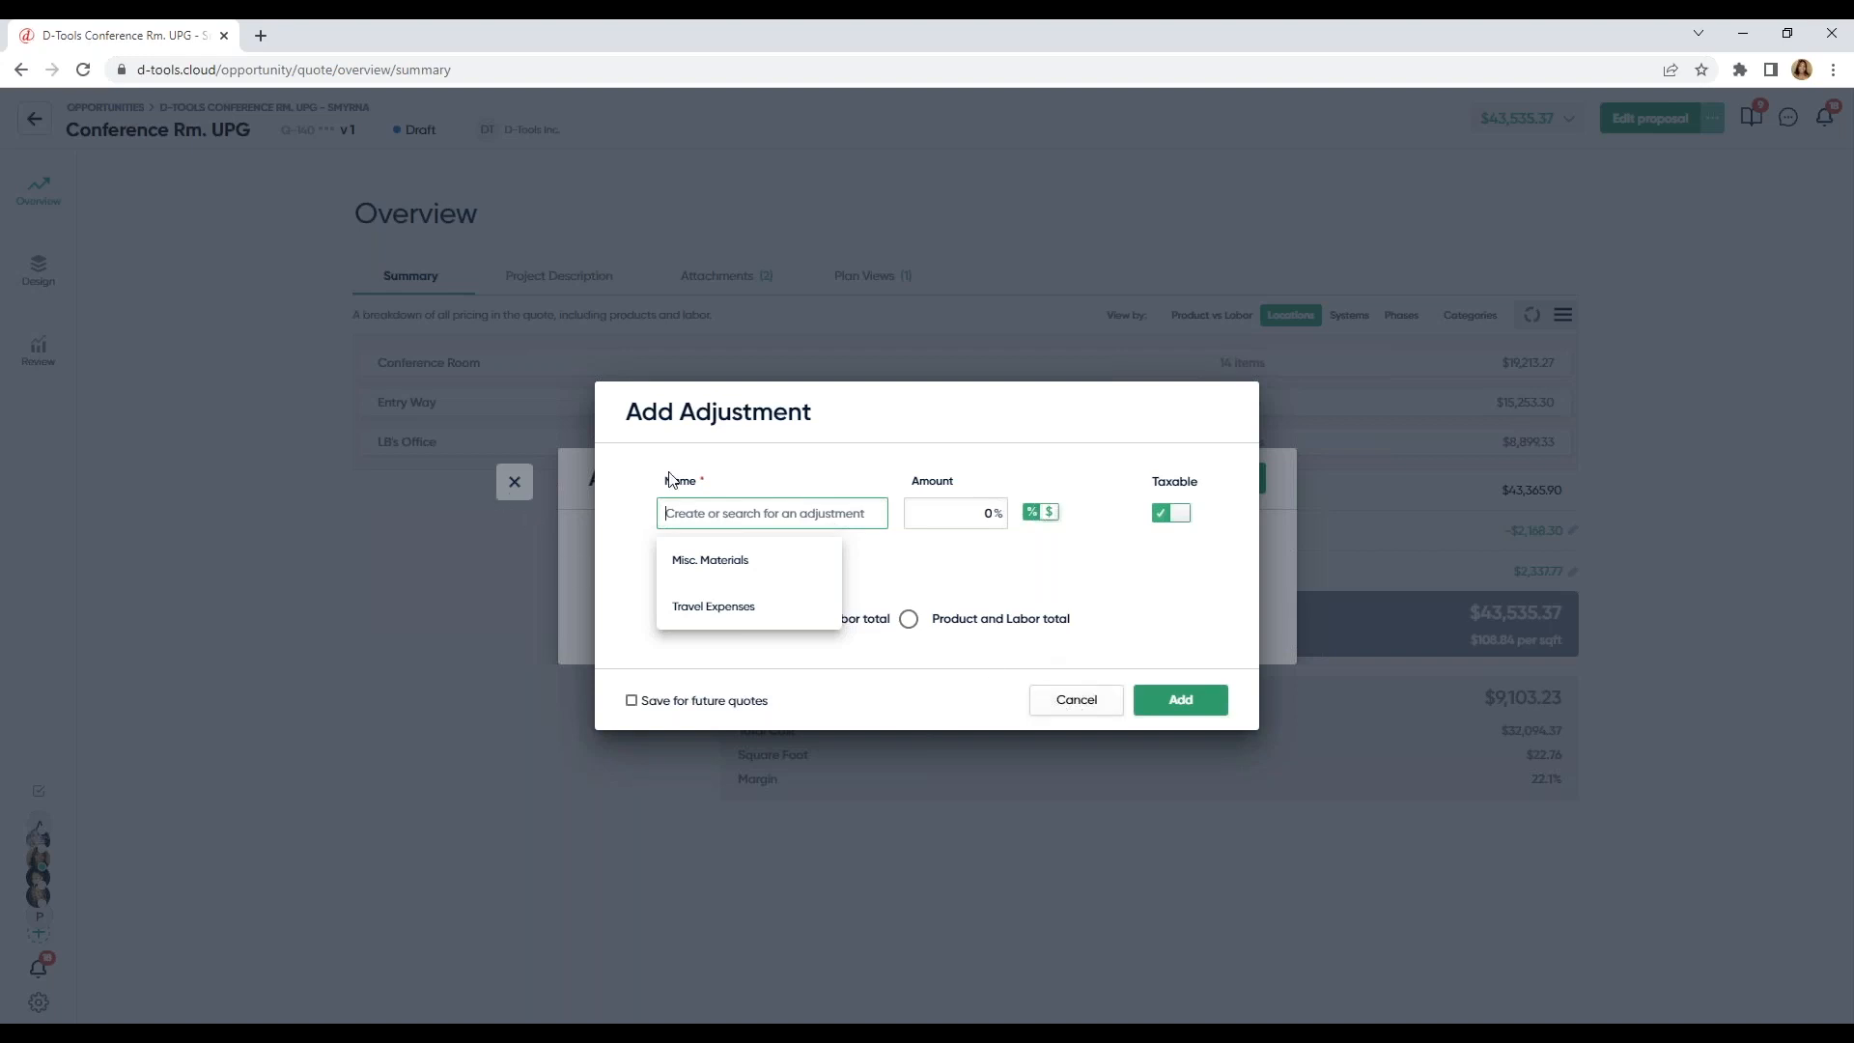
left_click(1108, 707)
left_click(513, 482)
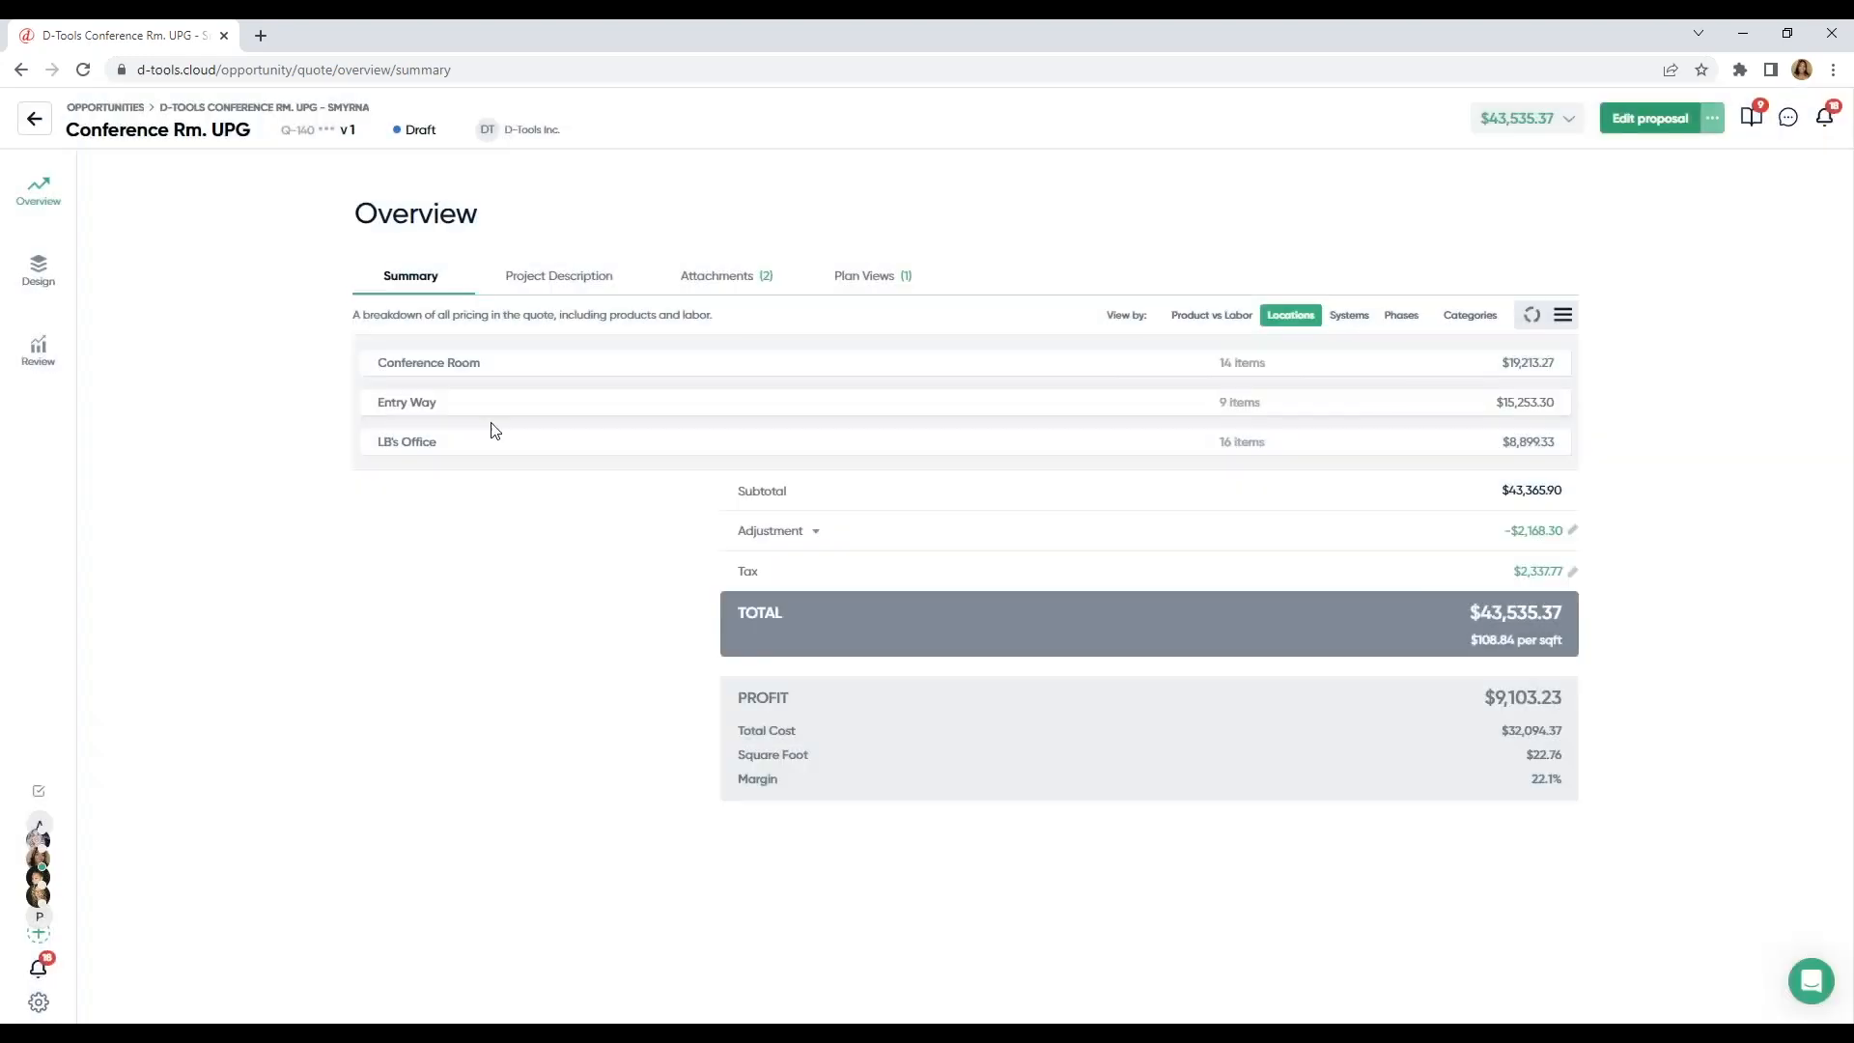
left_click(39, 121)
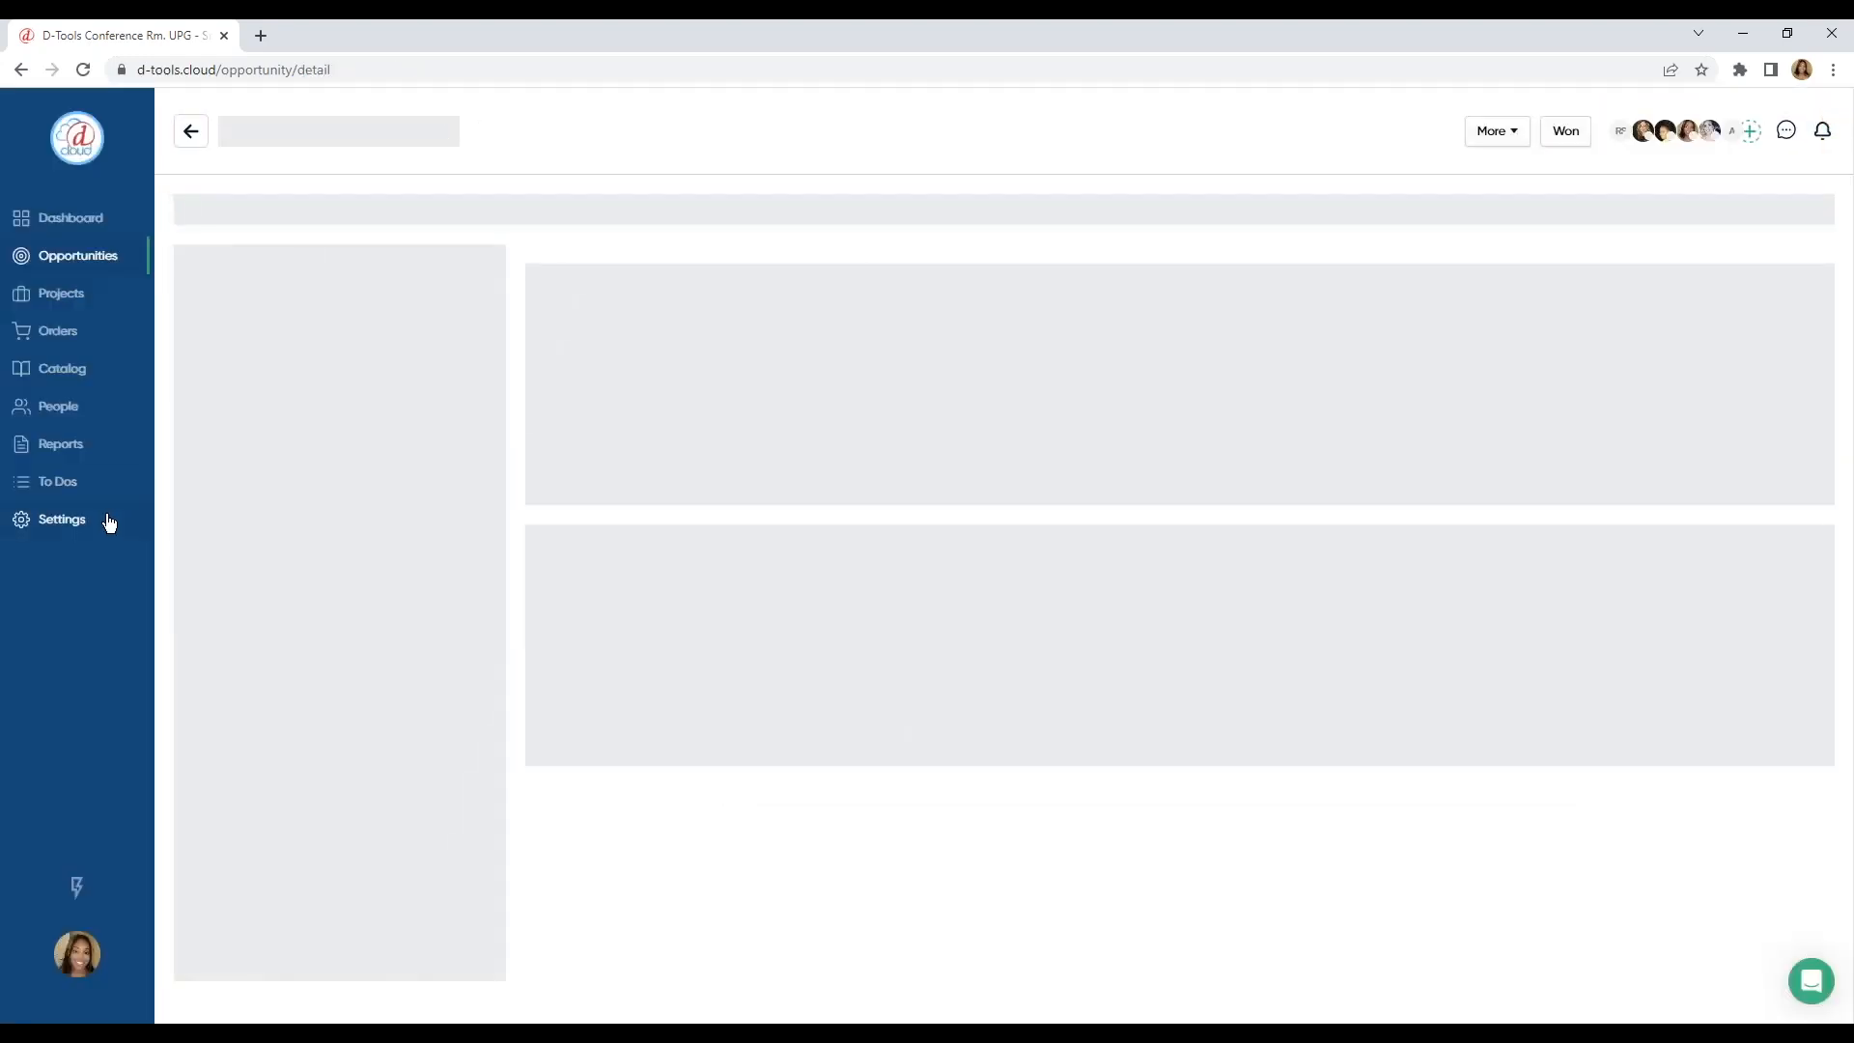
Step: Check the predefined adjustments in the catalog settings again and return to the opportunities board
left_click(107, 521)
left_click(79, 537)
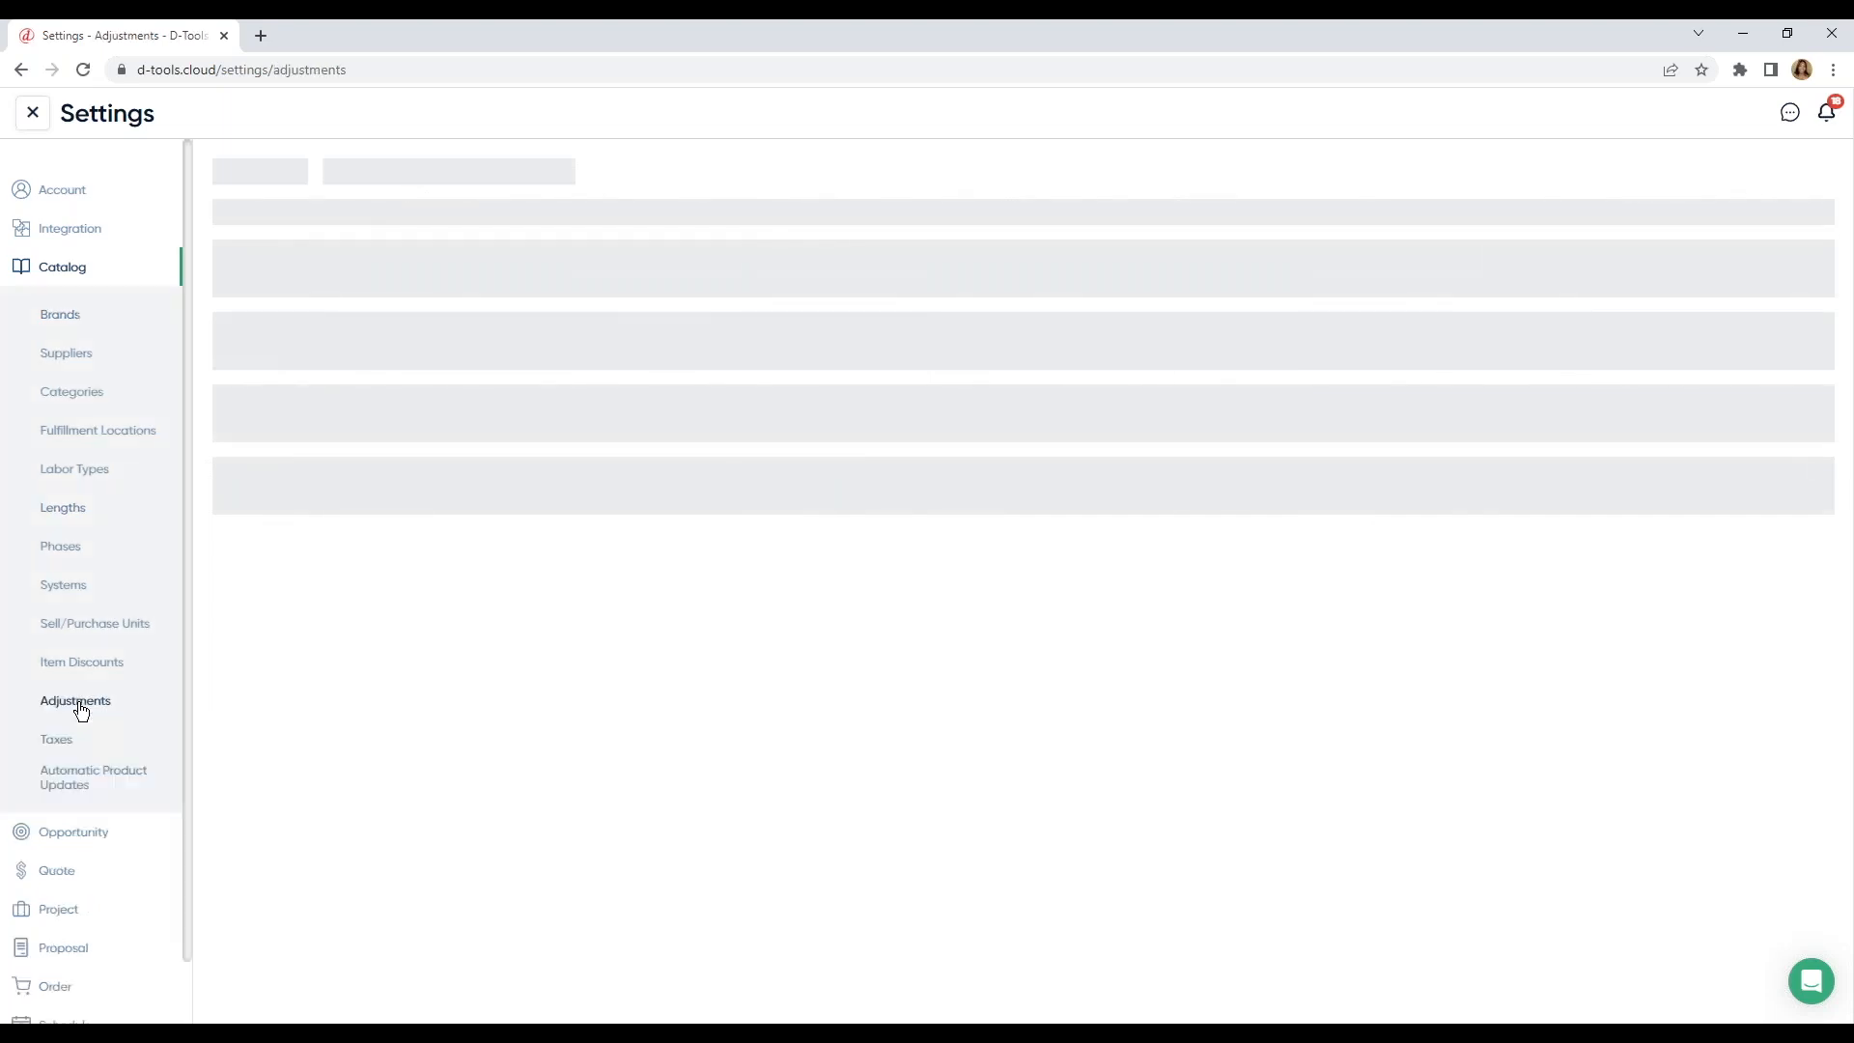
left_click(32, 113)
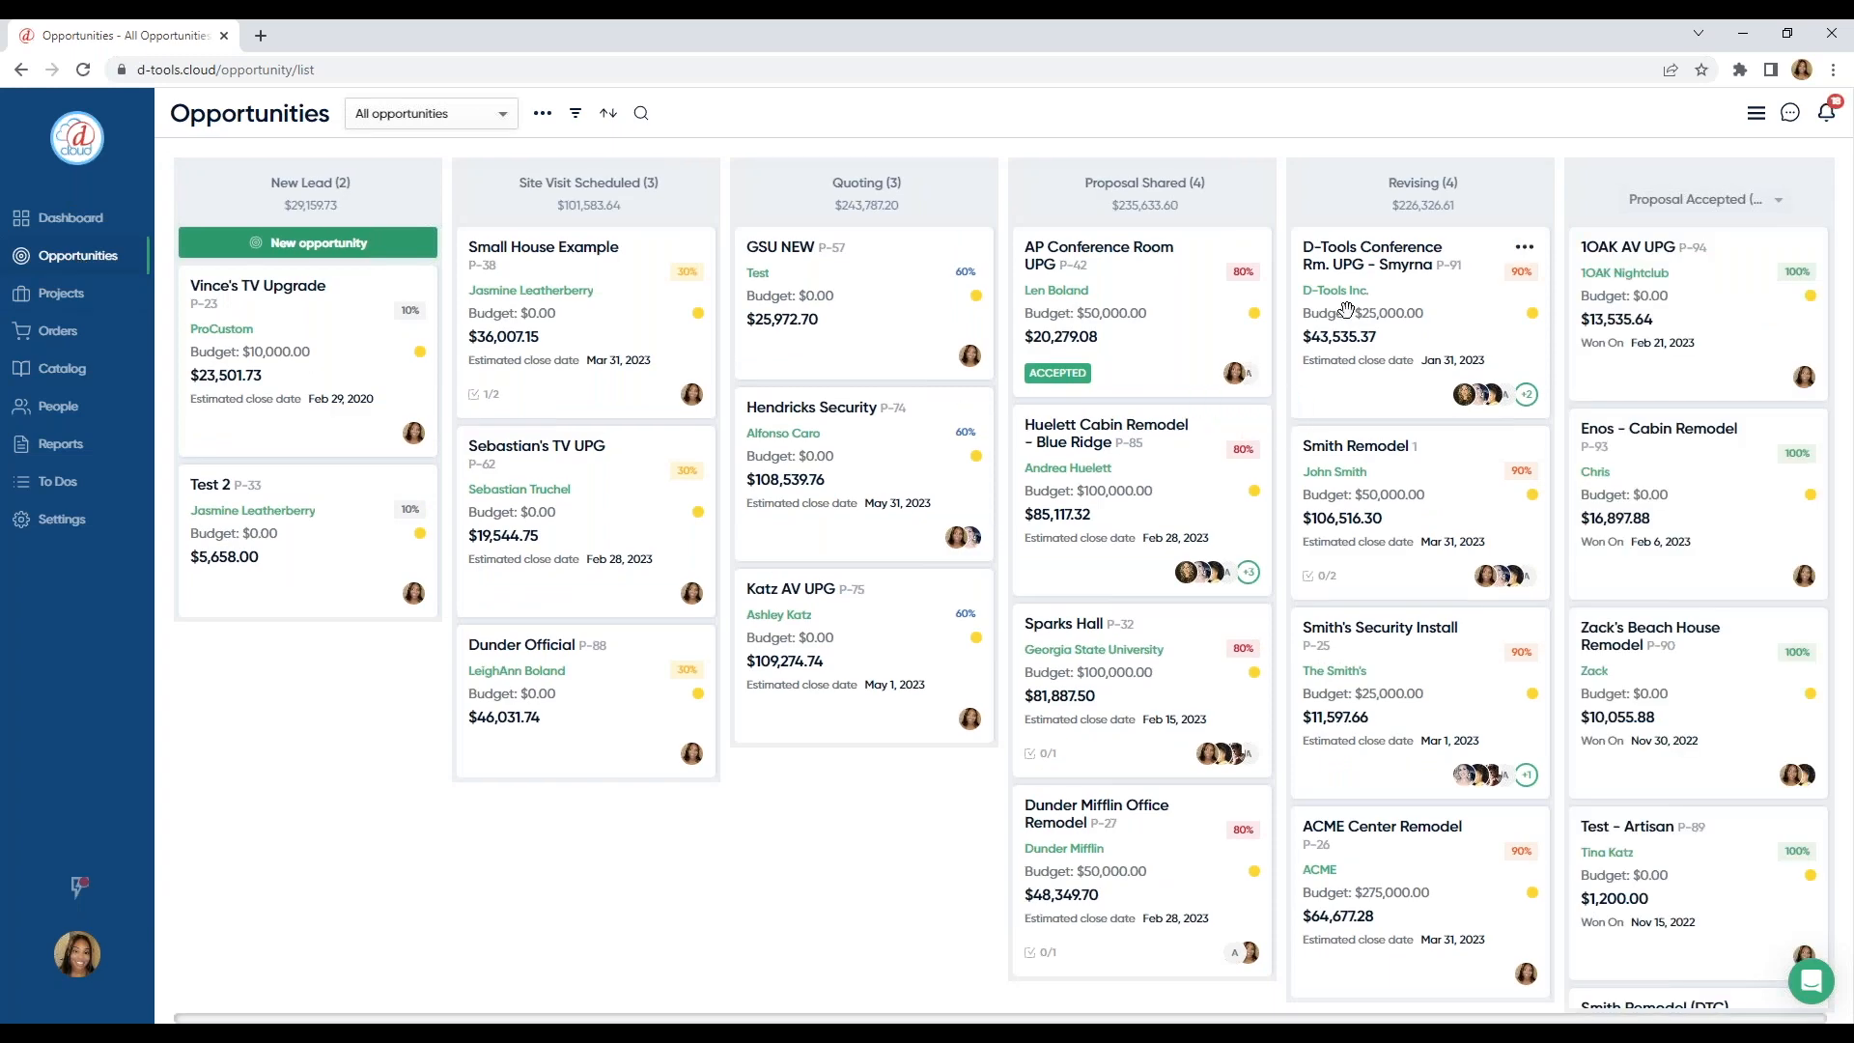
Step: Reopen the Conference Rm. UPG quote and examine the adjustment names and amount types offered for a new adjustment, without adding one
left_click(1369, 289)
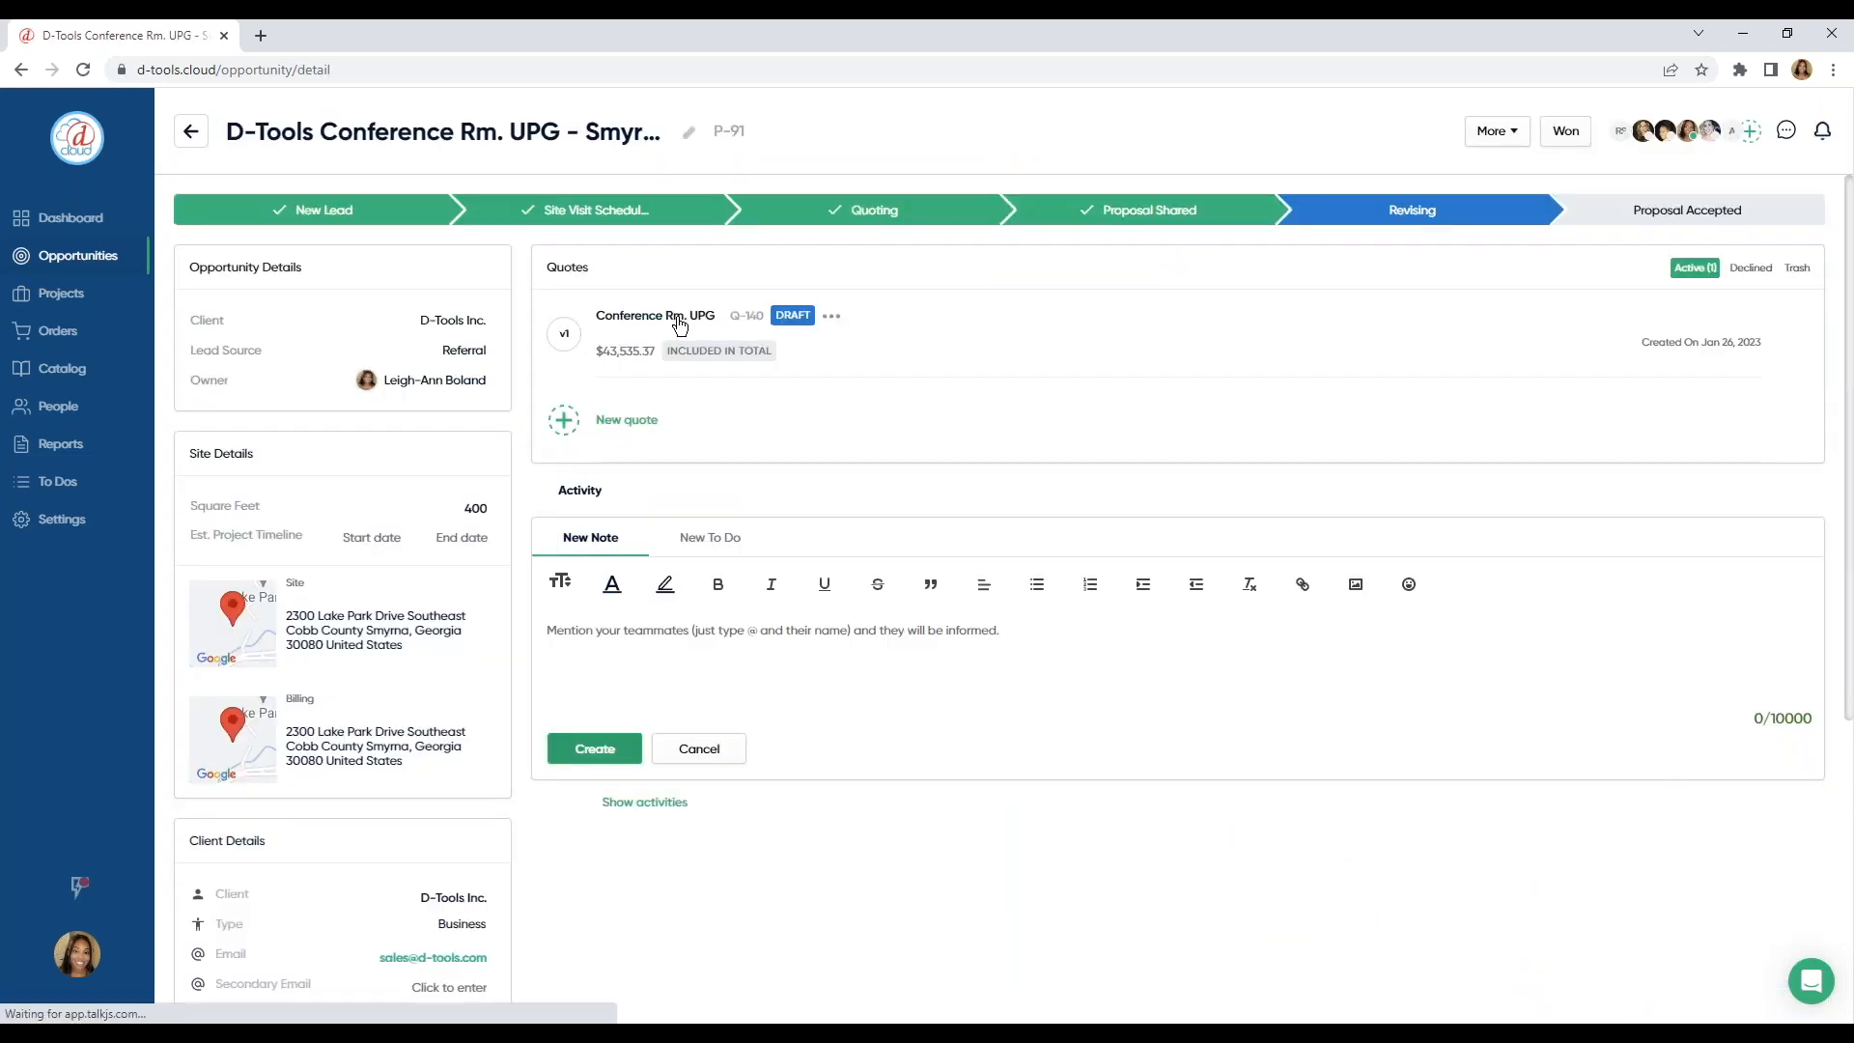
left_click(599, 314)
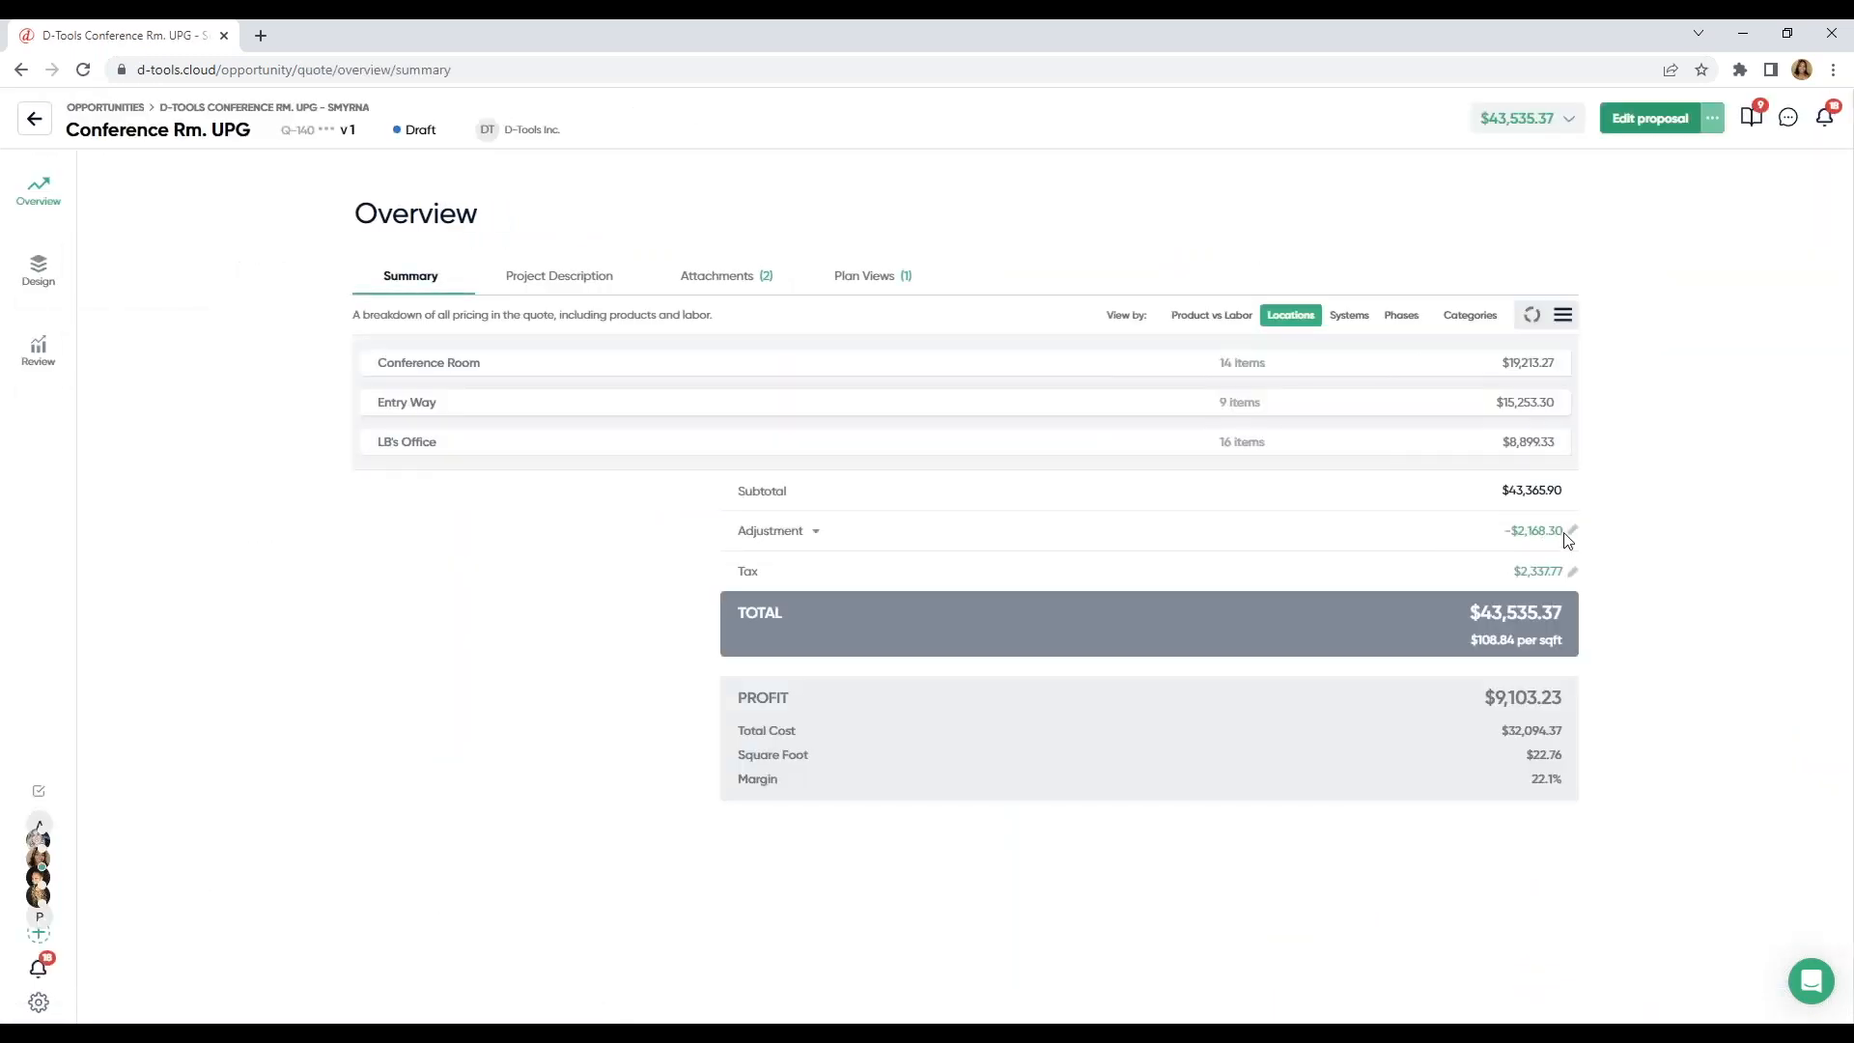
left_click(1571, 532)
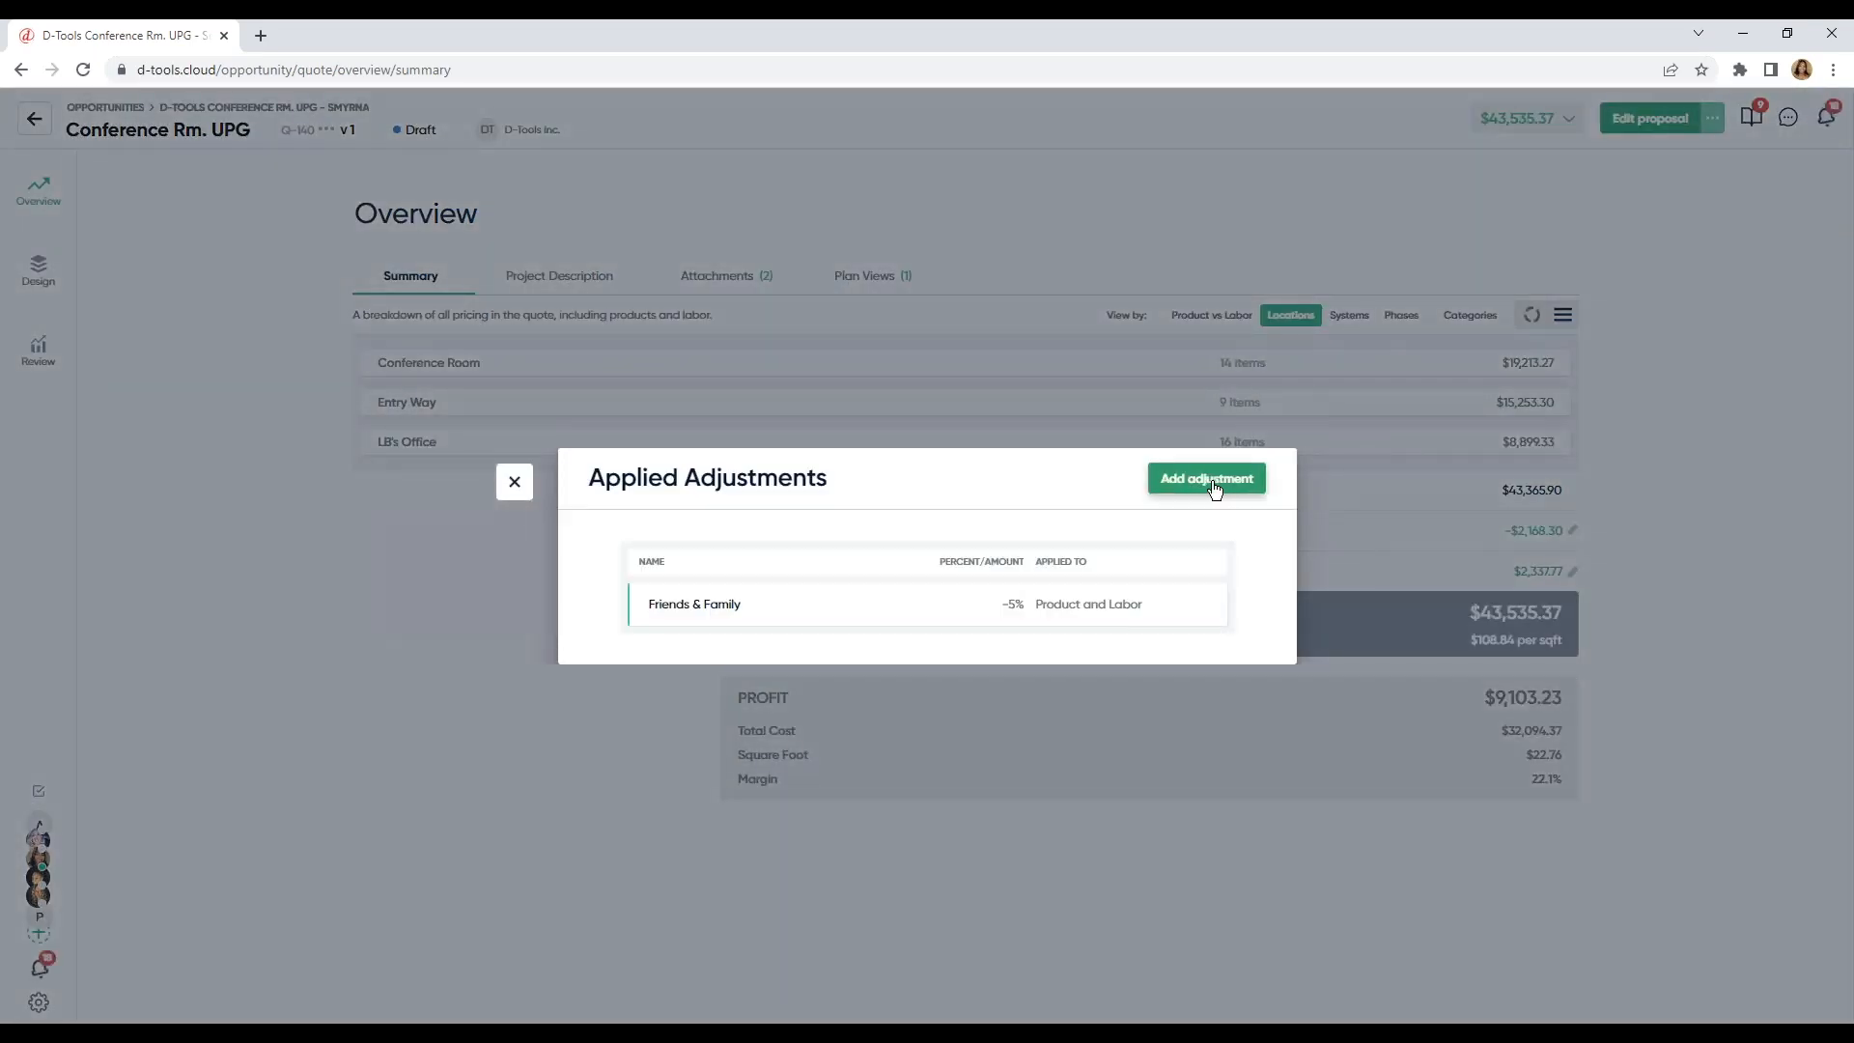
left_click(1212, 482)
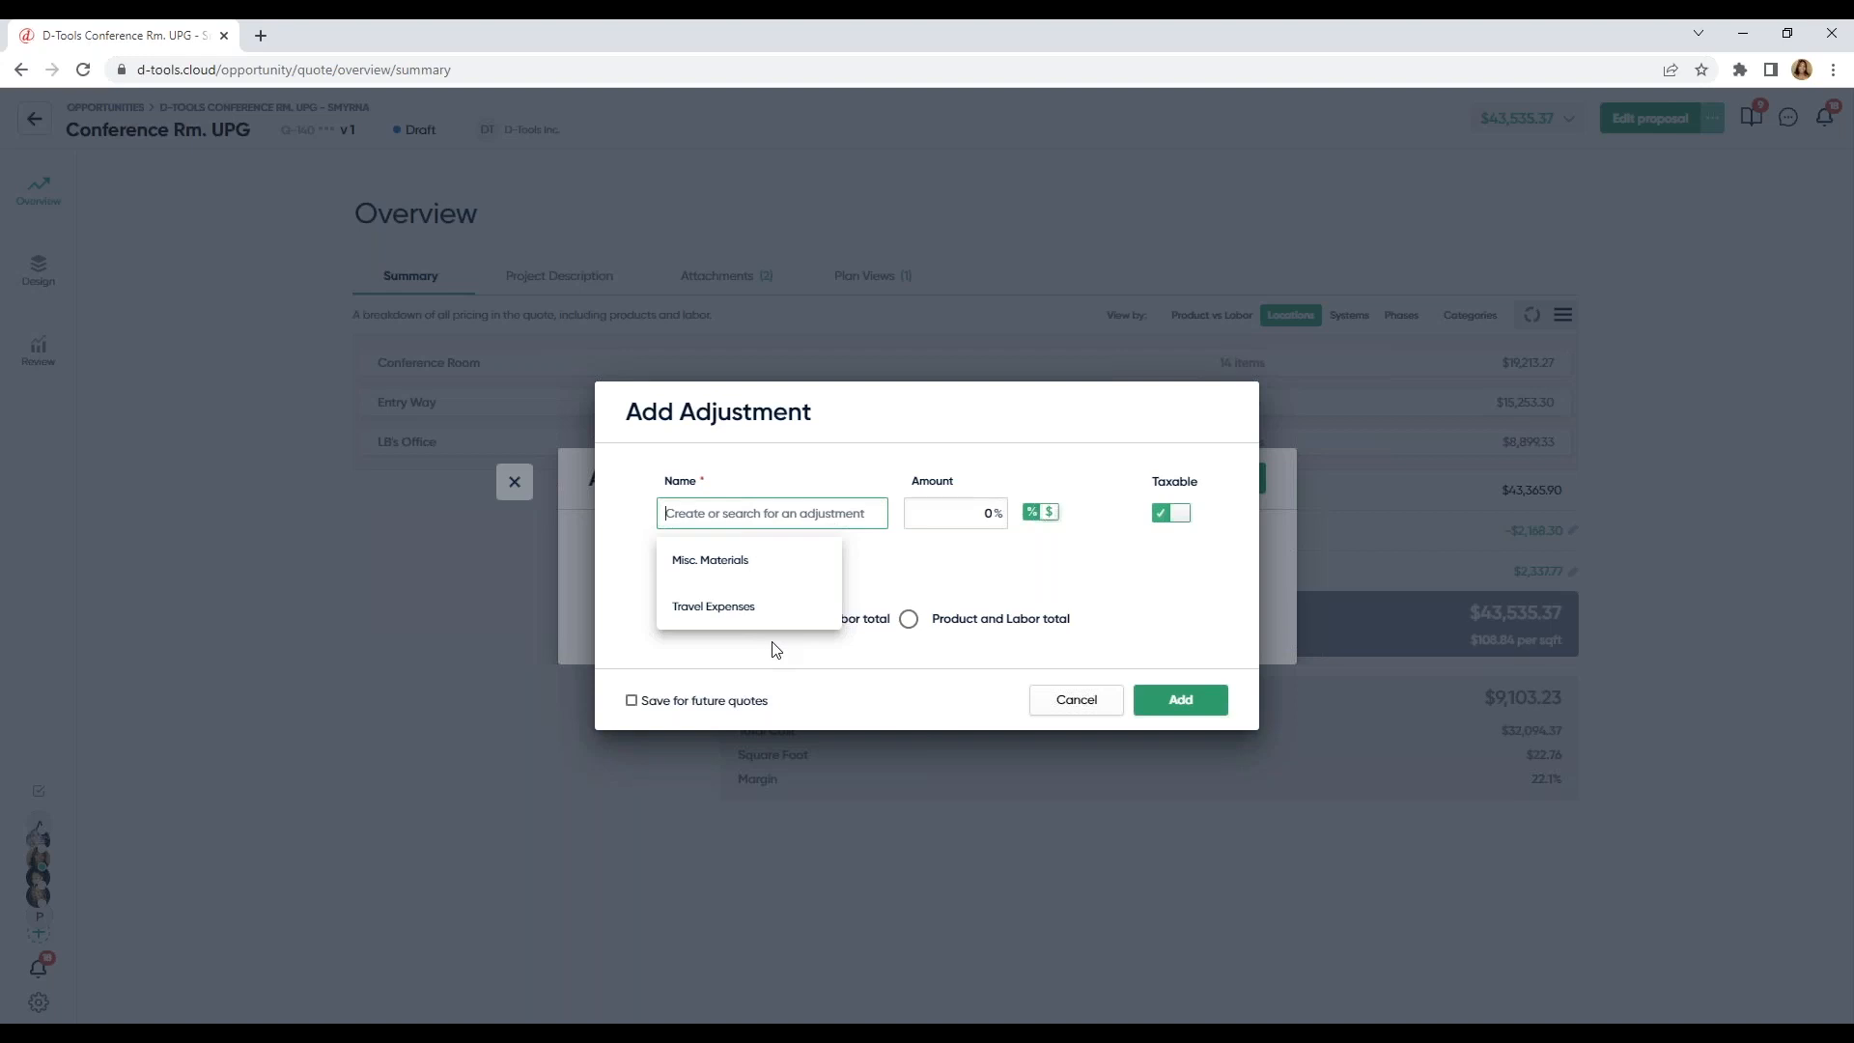
left_click(1045, 701)
left_click(515, 482)
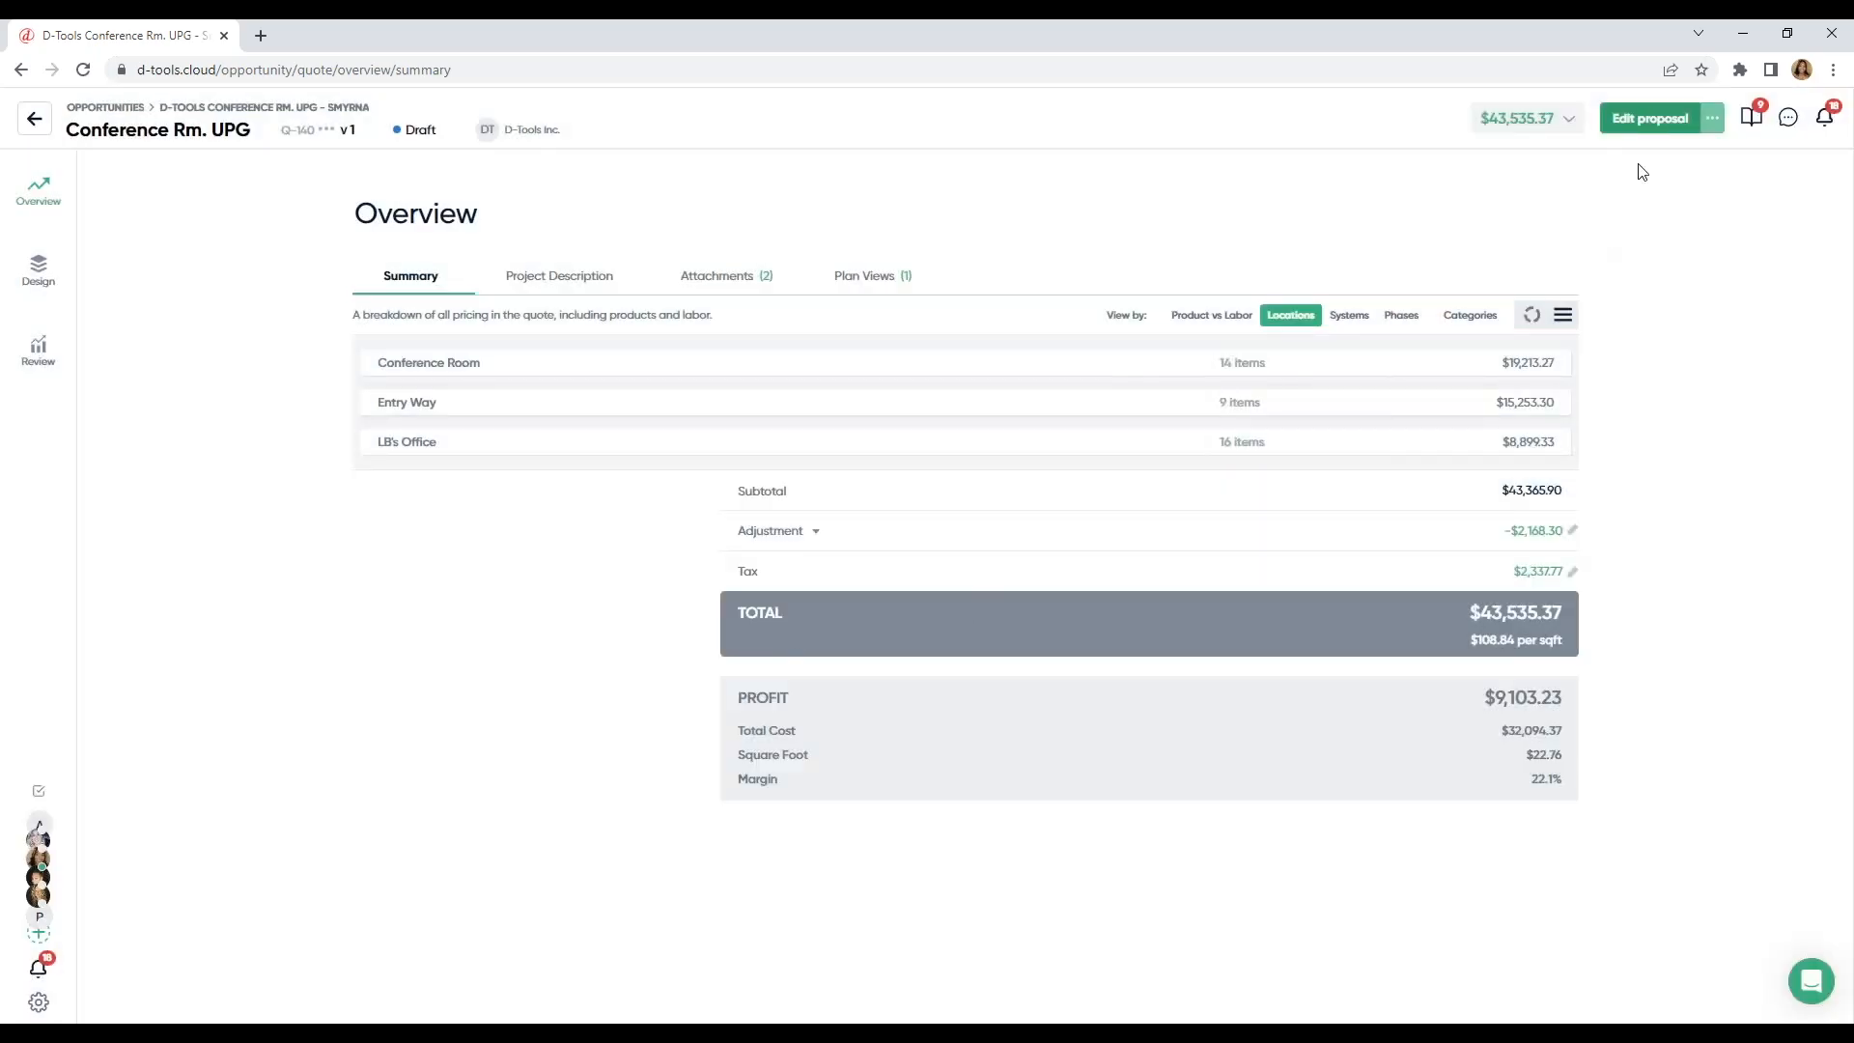
Step: Open the Conference Rm. UPG proposal for editing, preview it in presentation mode and return to the editor
left_click(1649, 118)
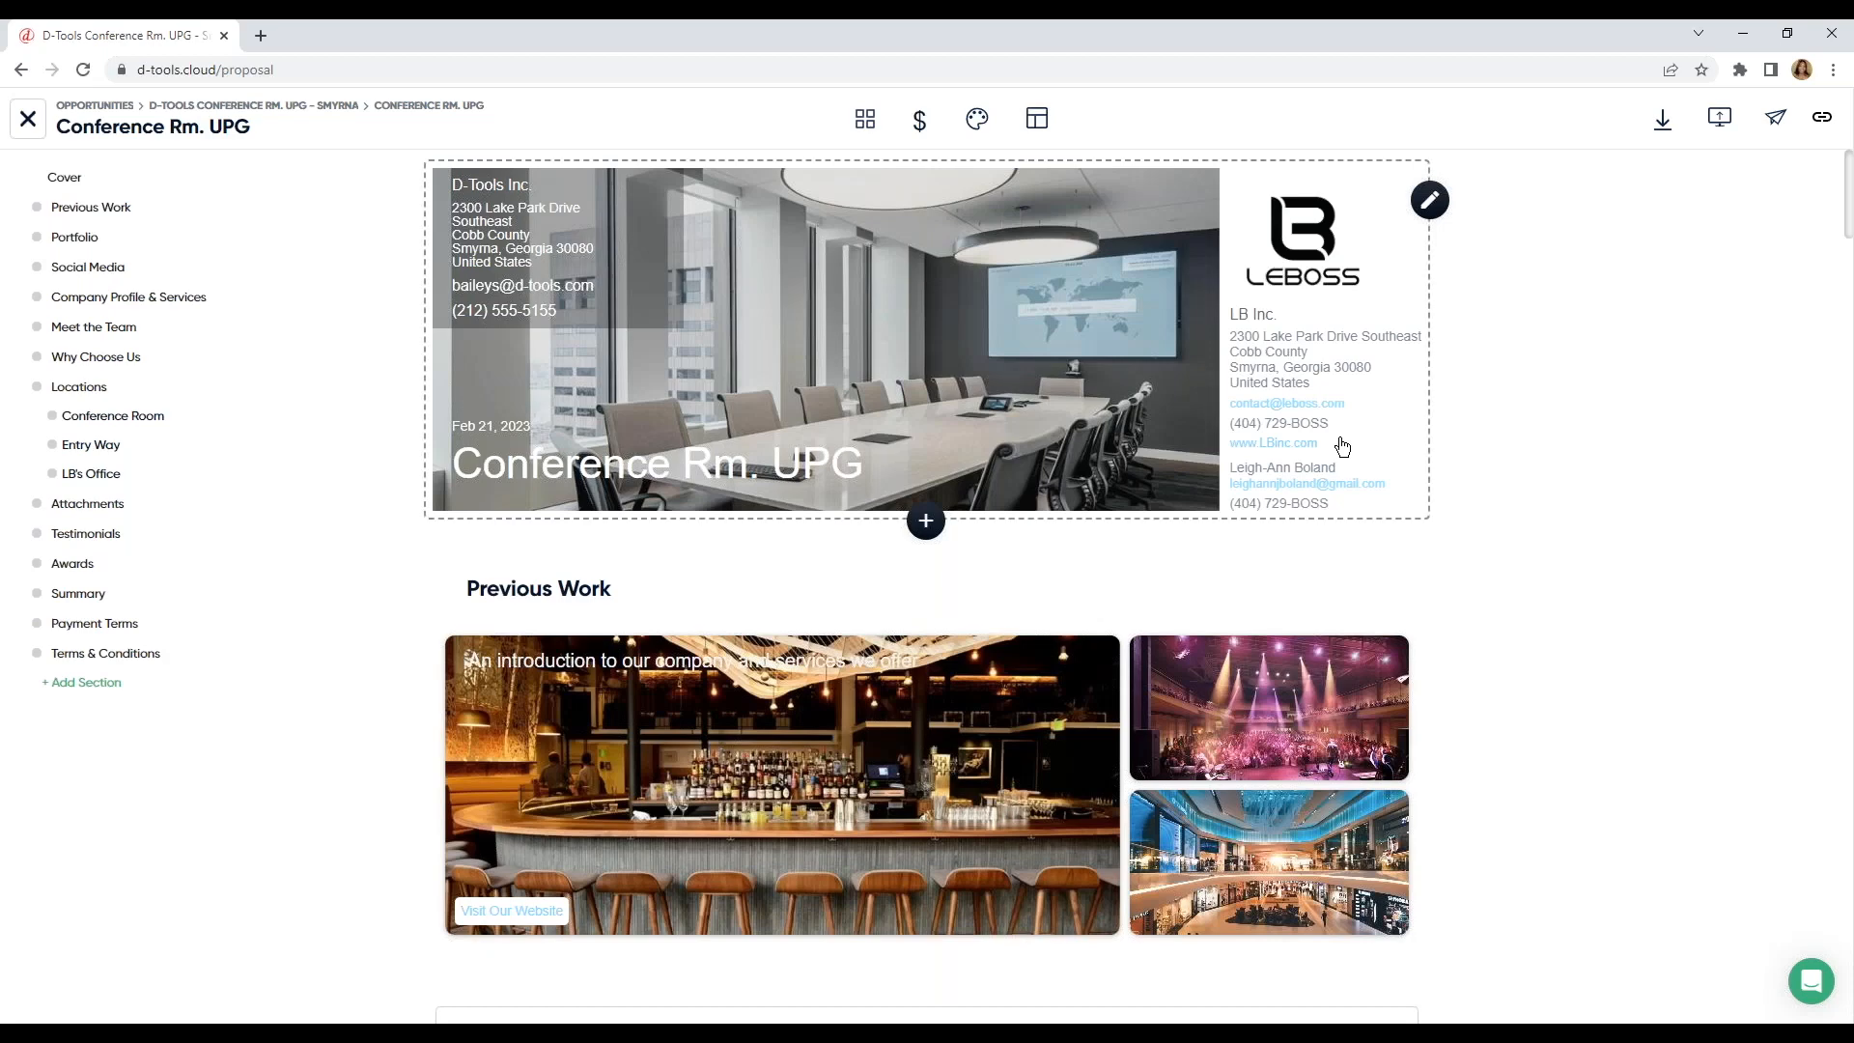
left_click(1720, 118)
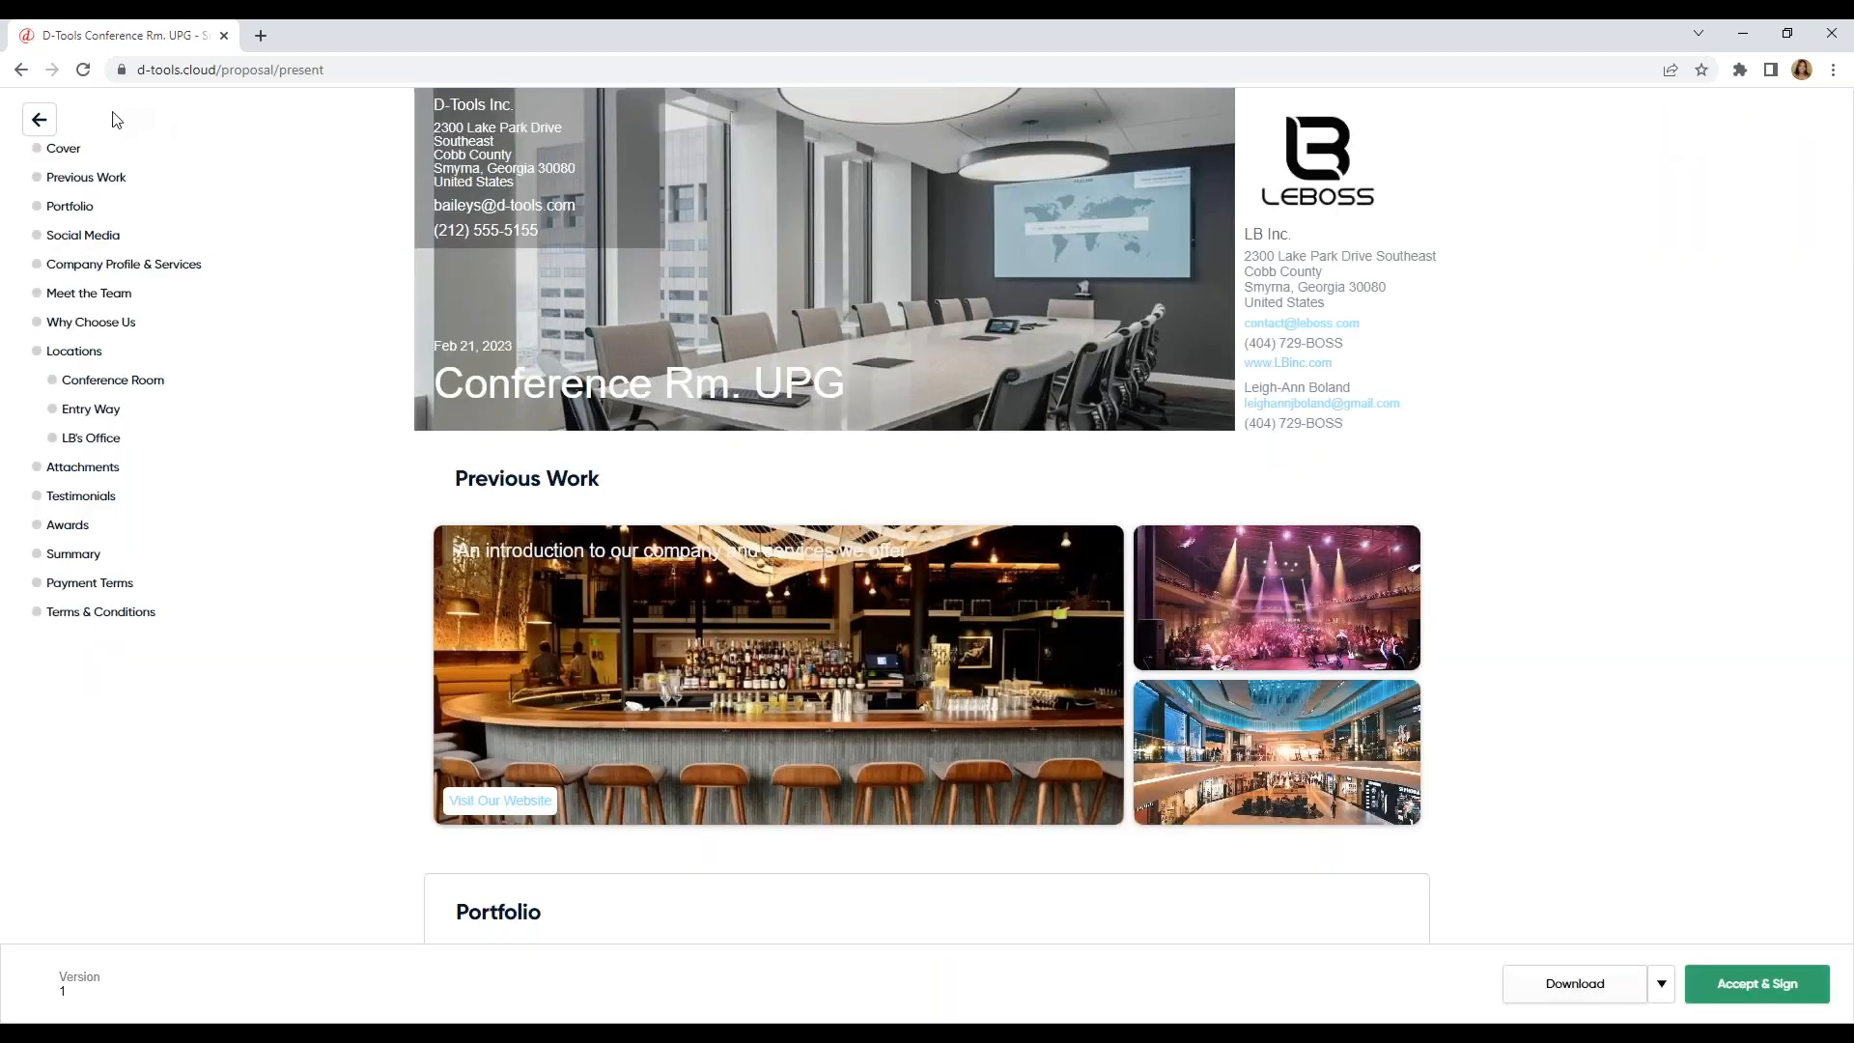
left_click(40, 118)
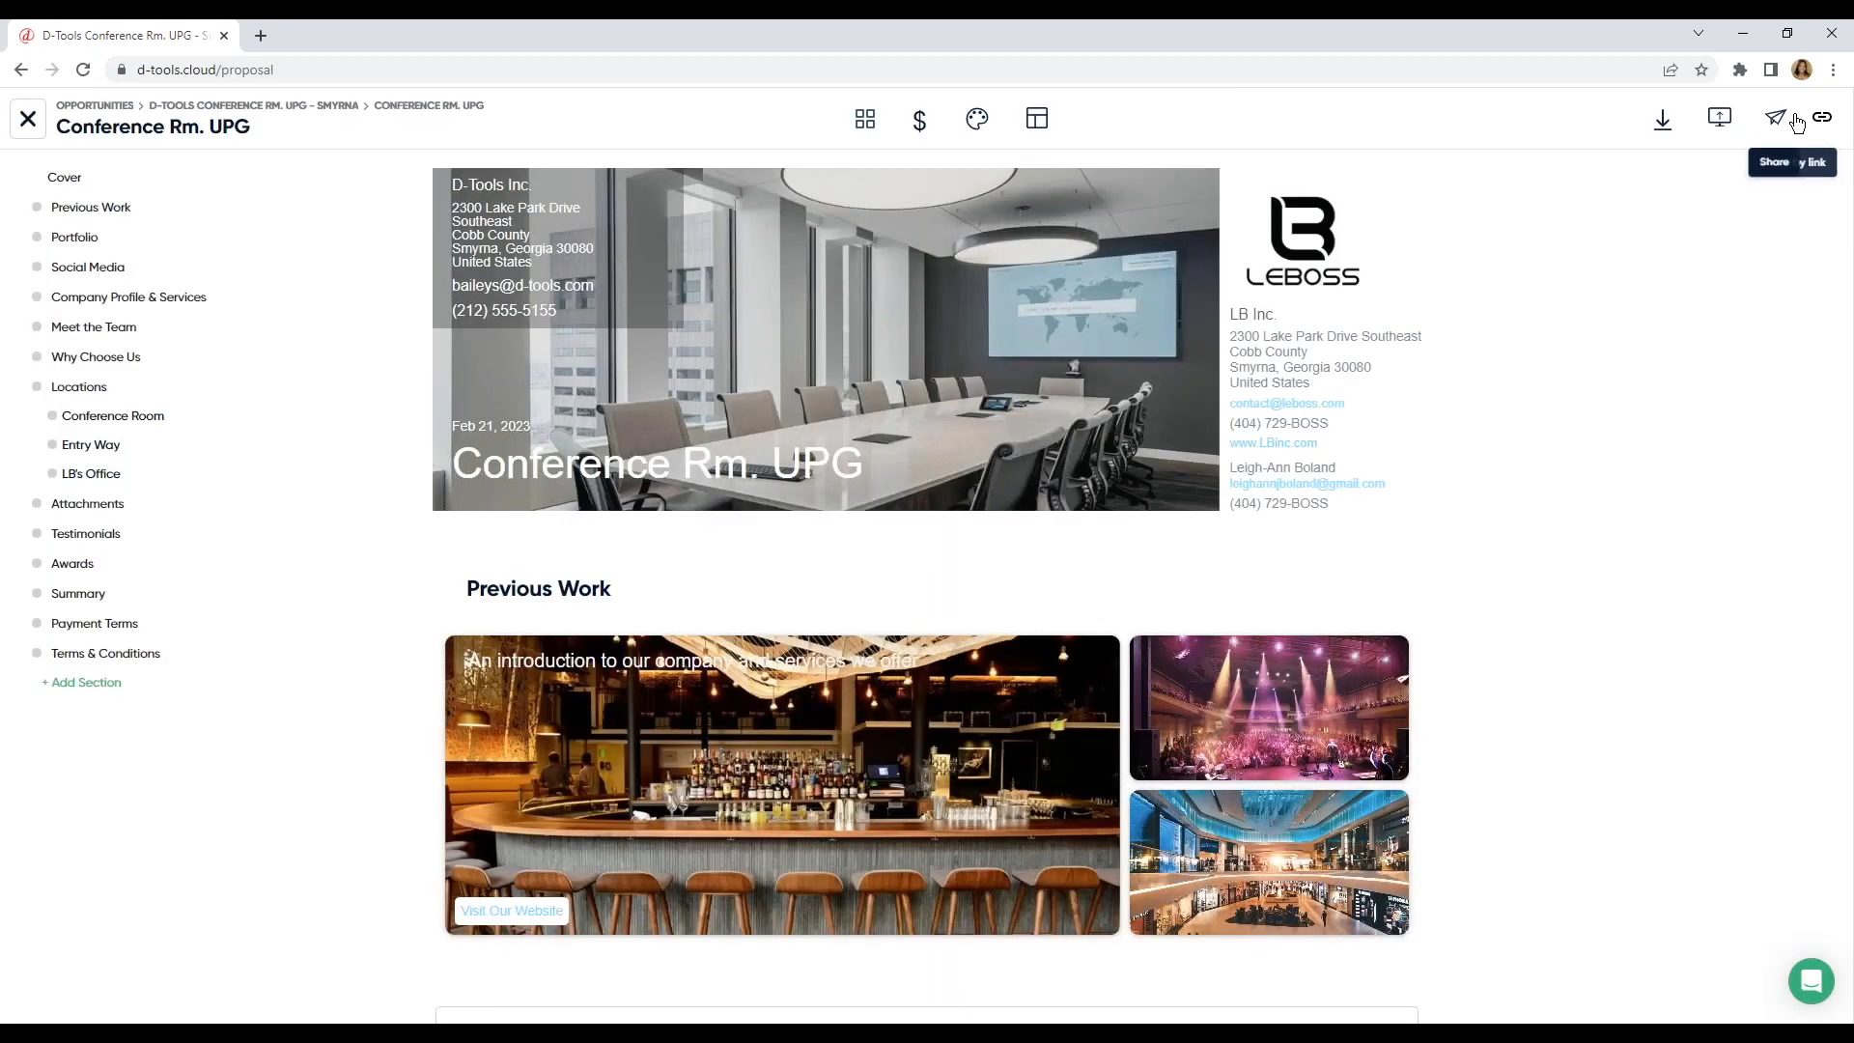
Step: Open the proposal's PDF editor, try setting the page break type to Section Breaks and leave the editor
left_click(1662, 120)
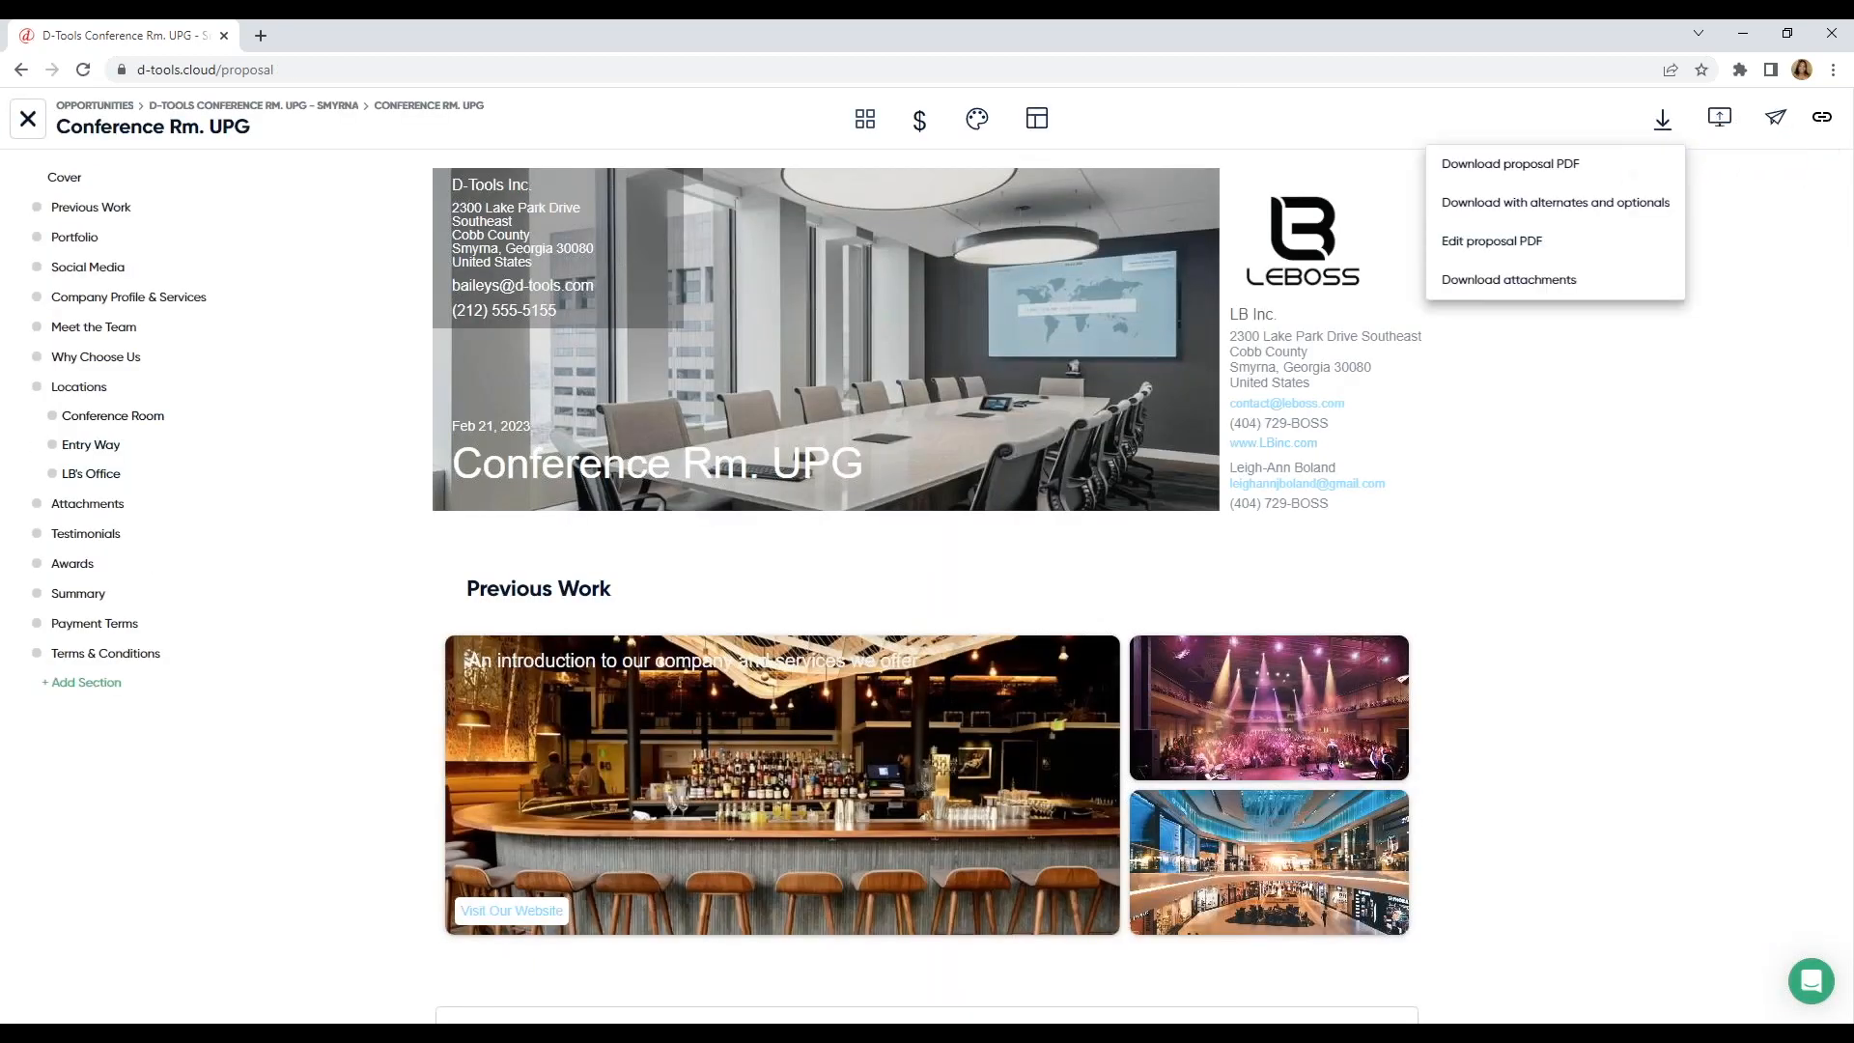
left_click(1611, 247)
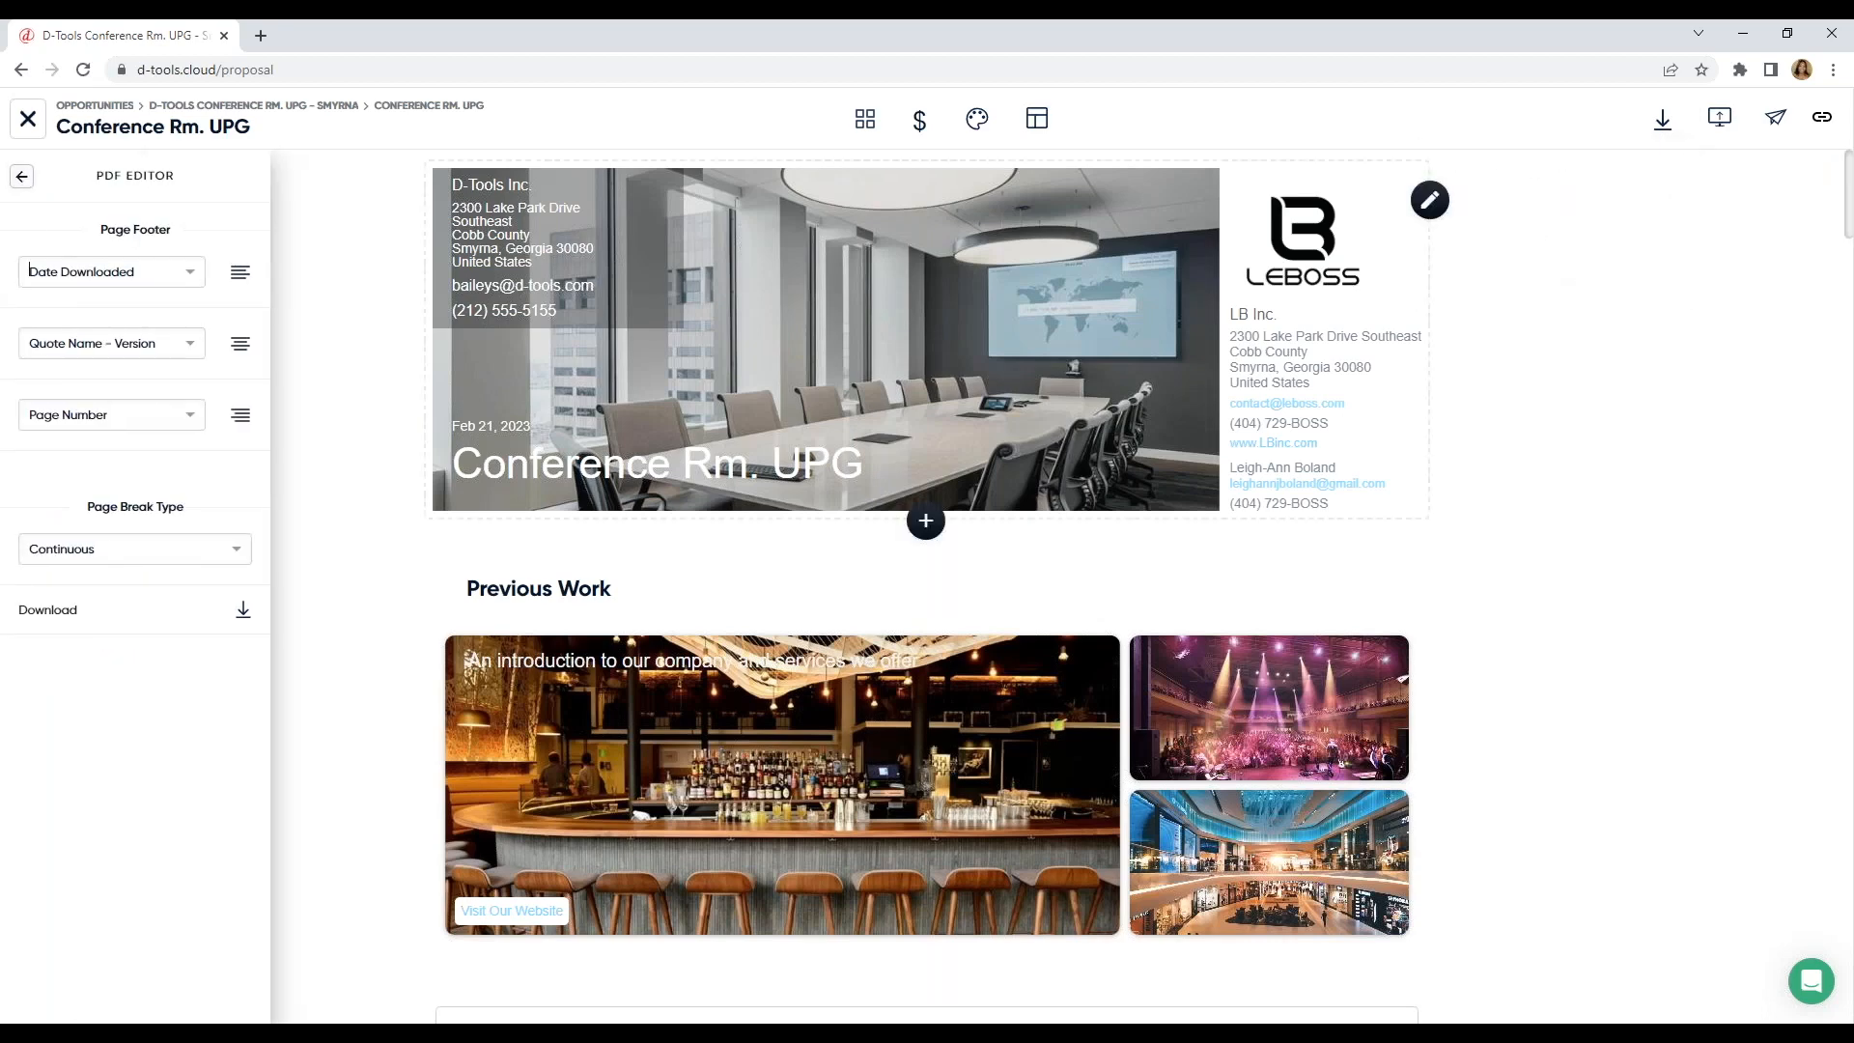
left_click(228, 556)
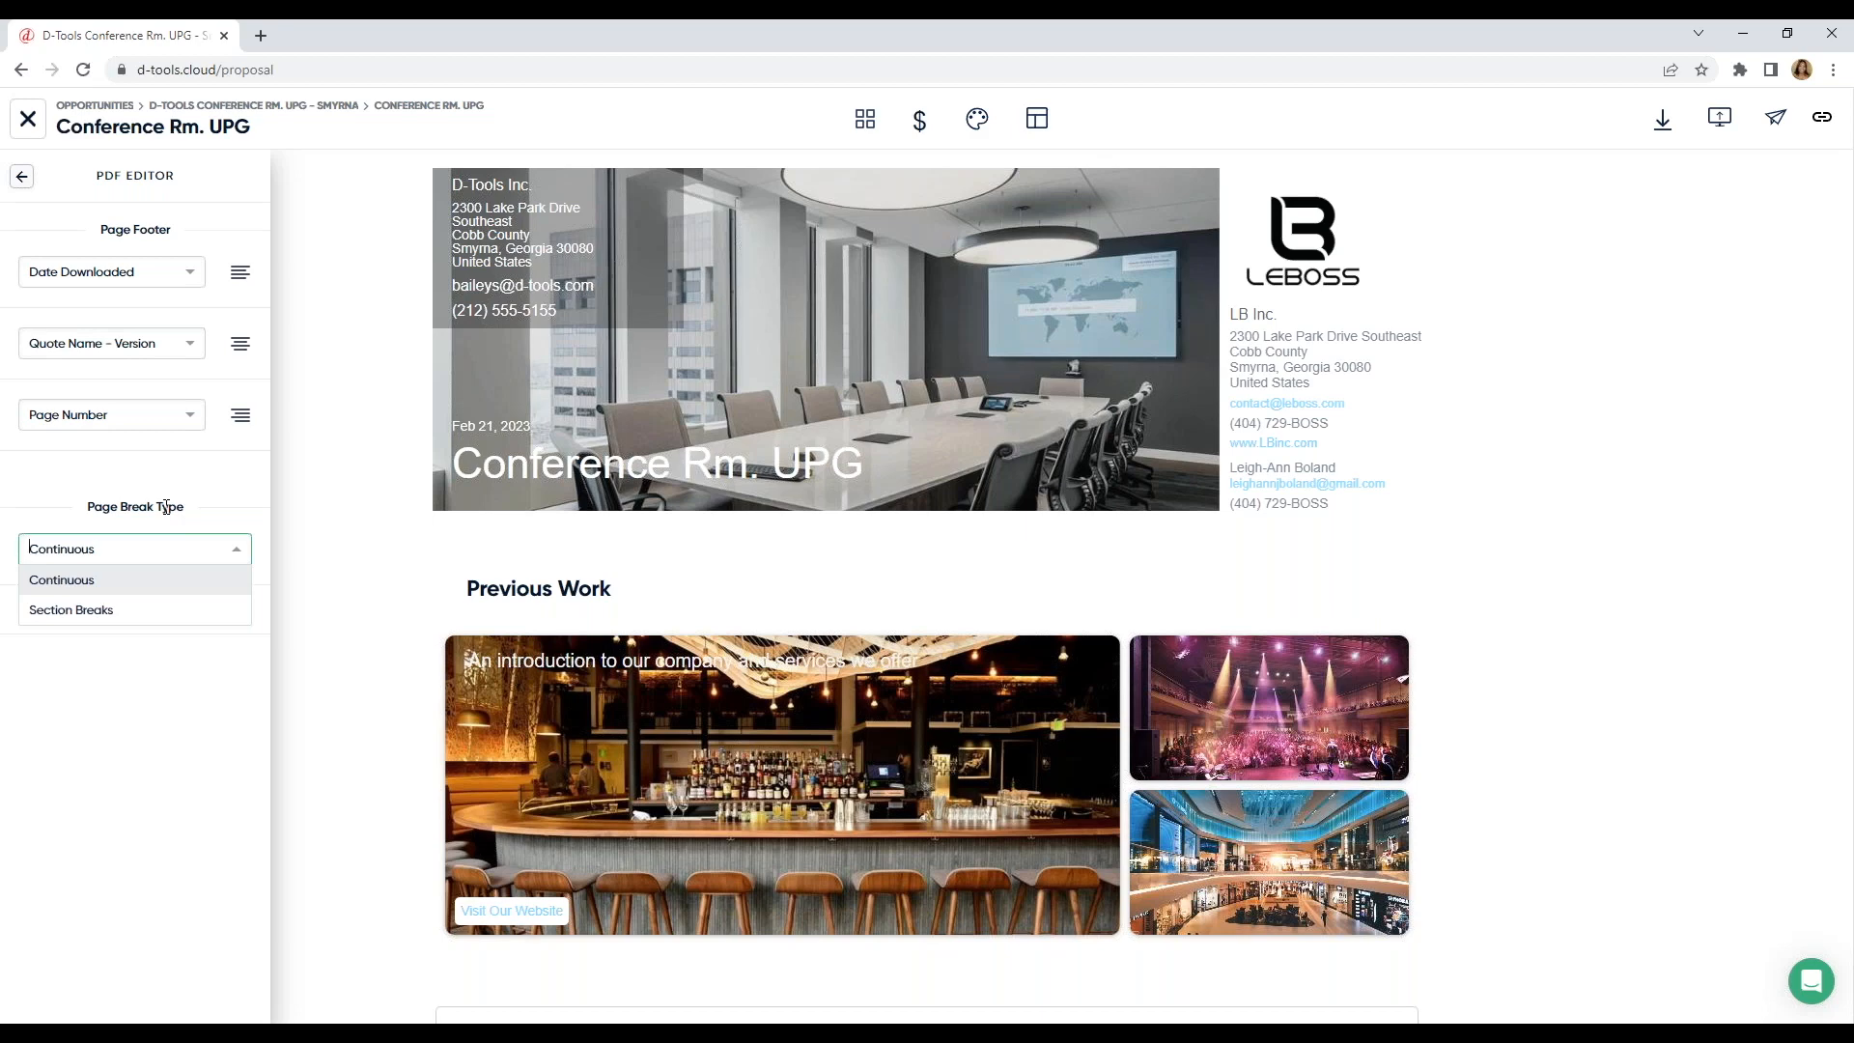
left_click(131, 618)
left_click(21, 179)
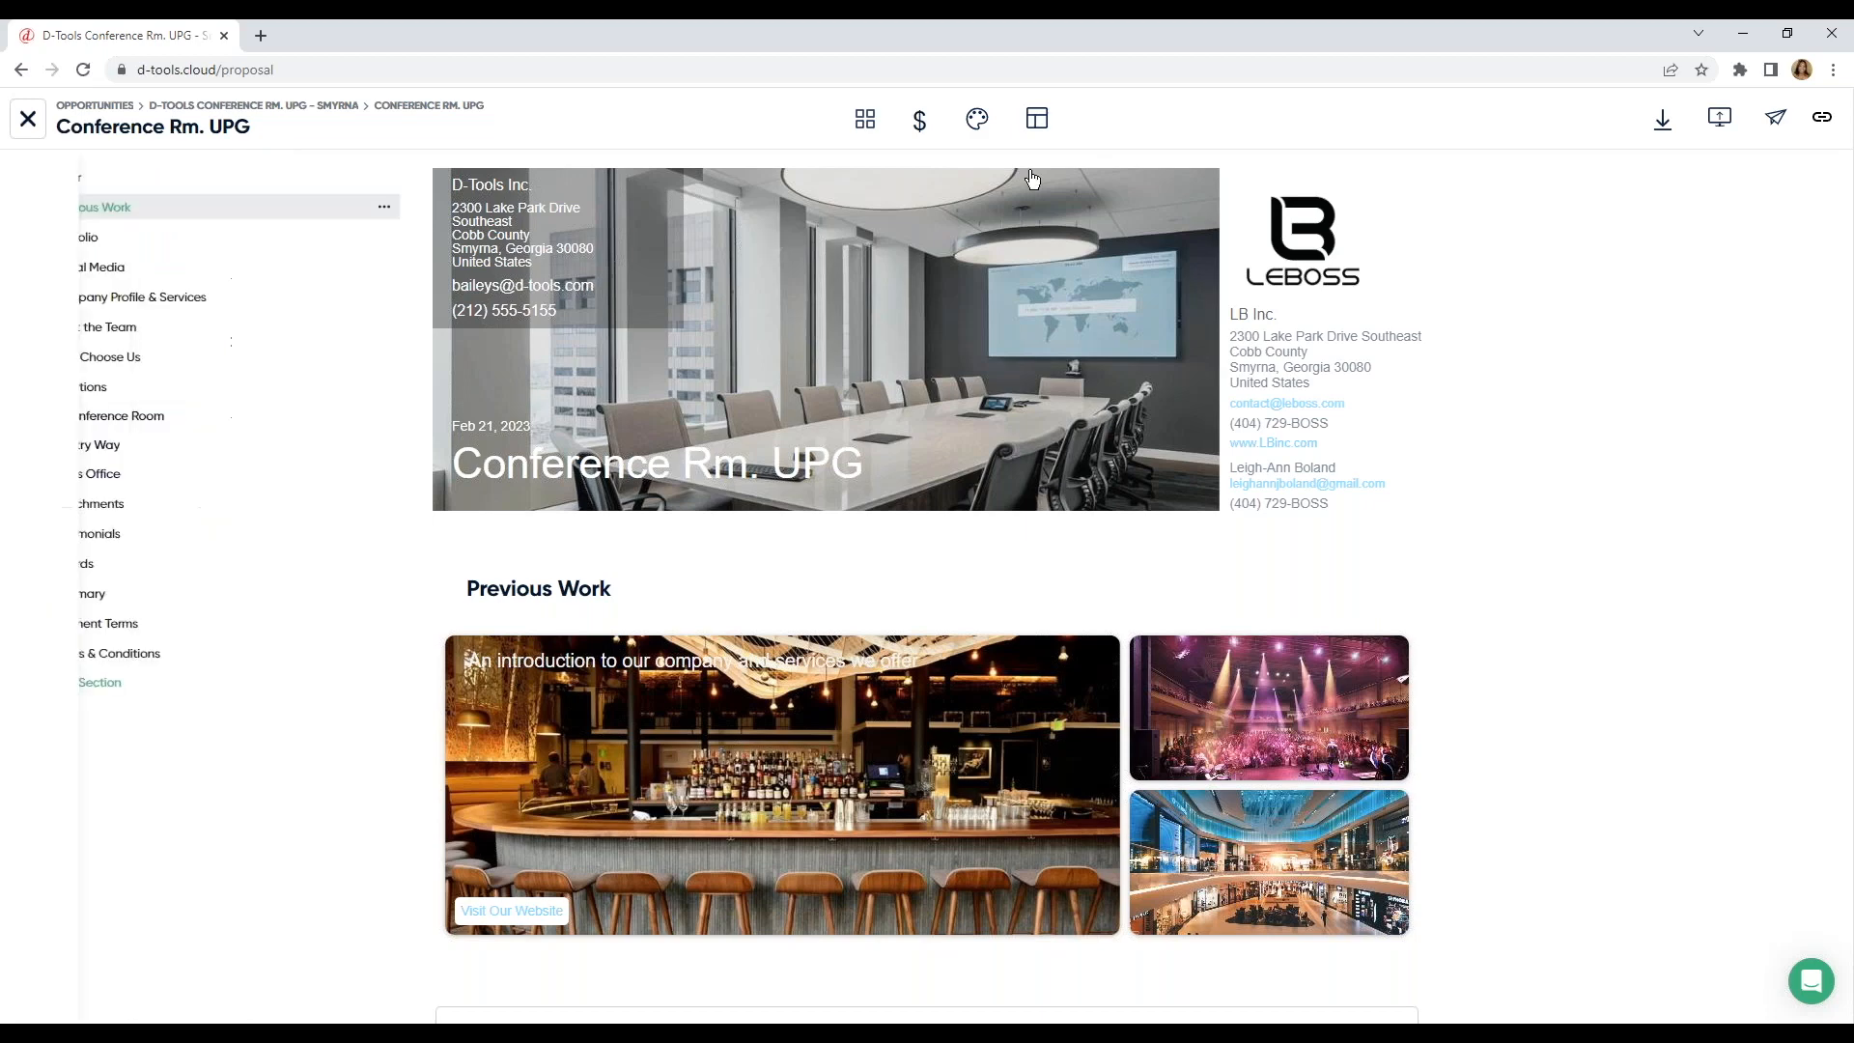
Step: Review the PDF editor's page footer fields and page break types again, then close the proposal without downloading it
left_click(1661, 119)
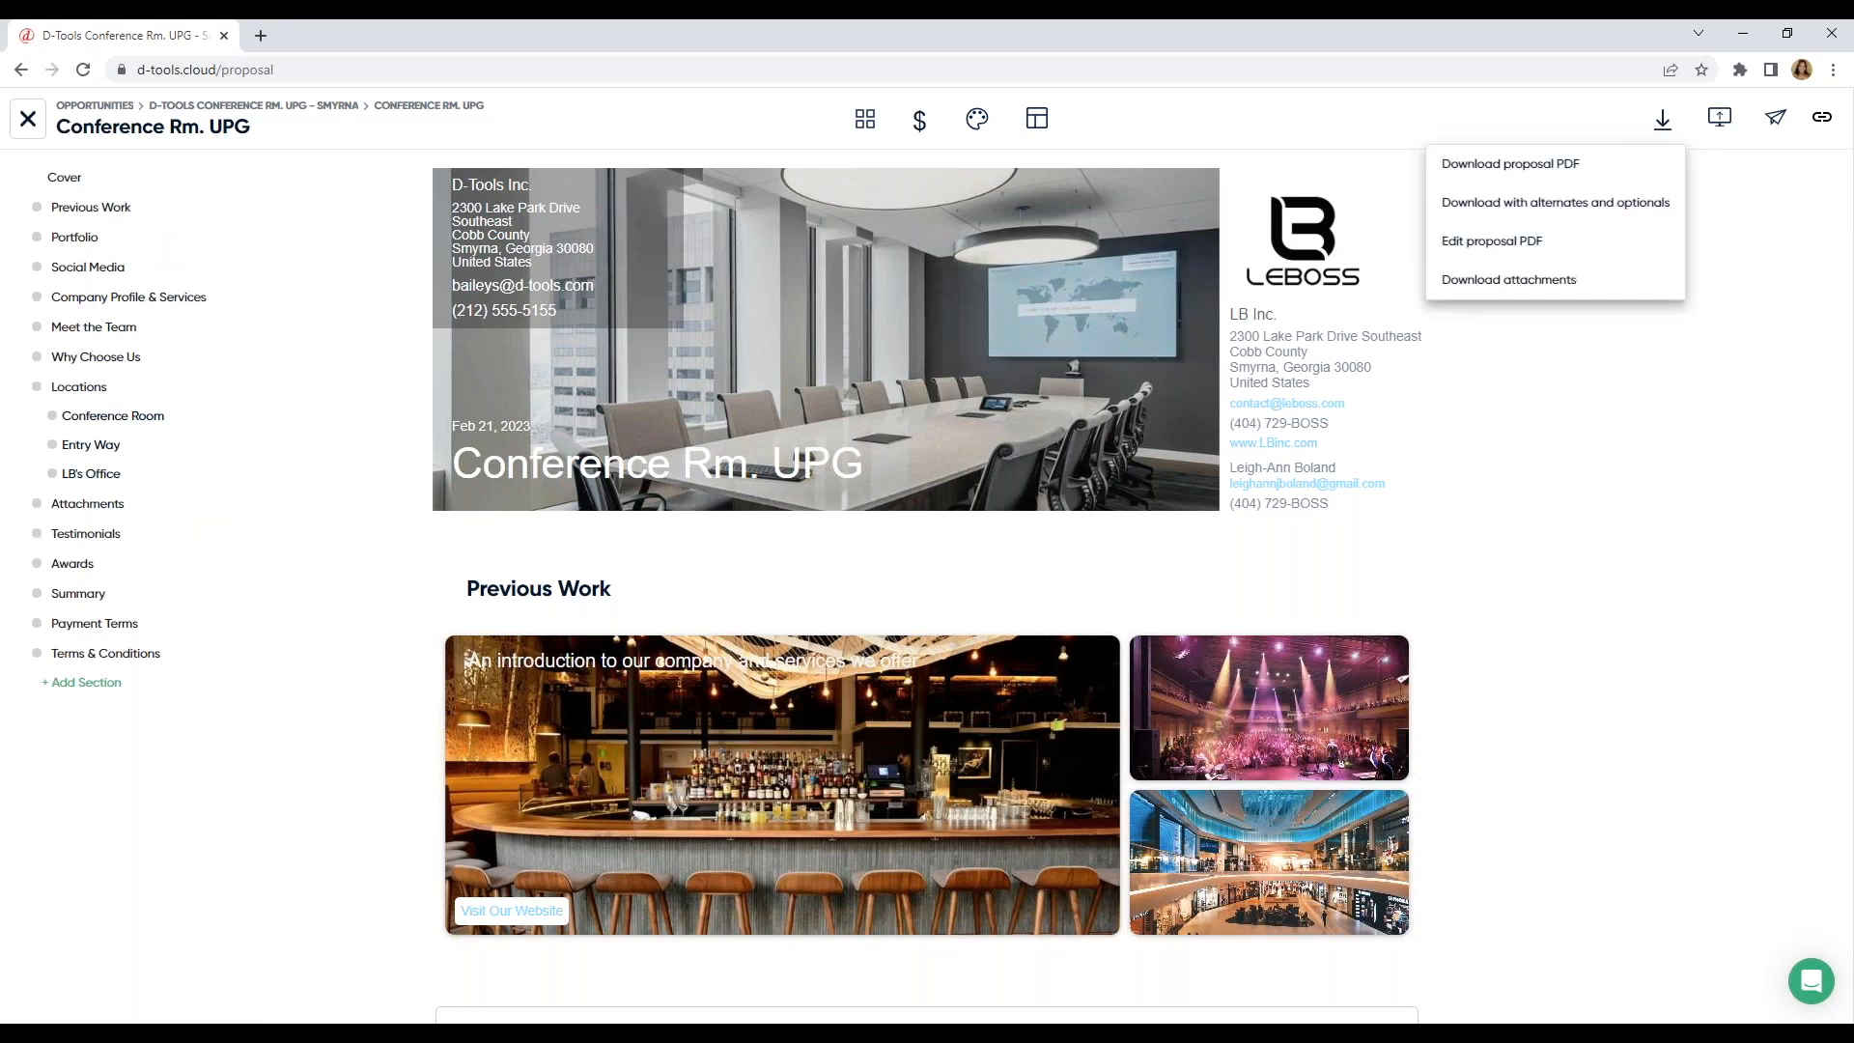
left_click(1593, 246)
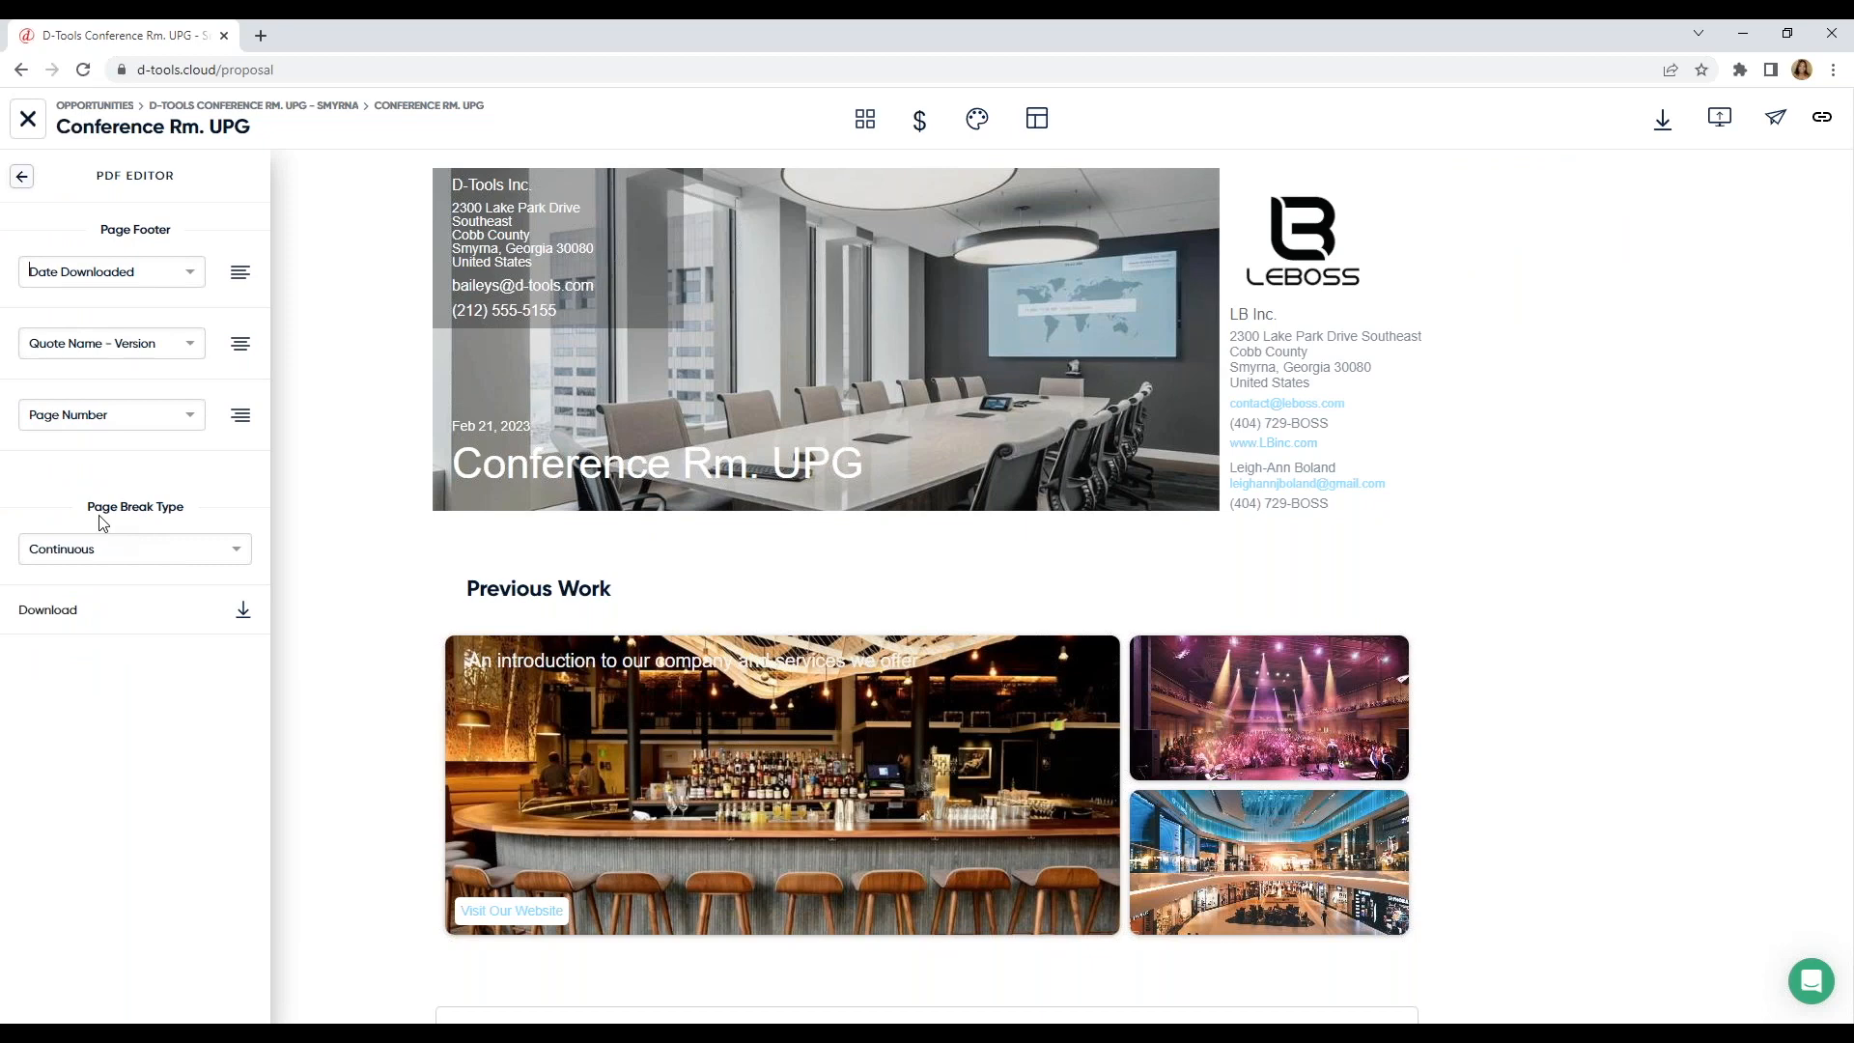
left_click(201, 562)
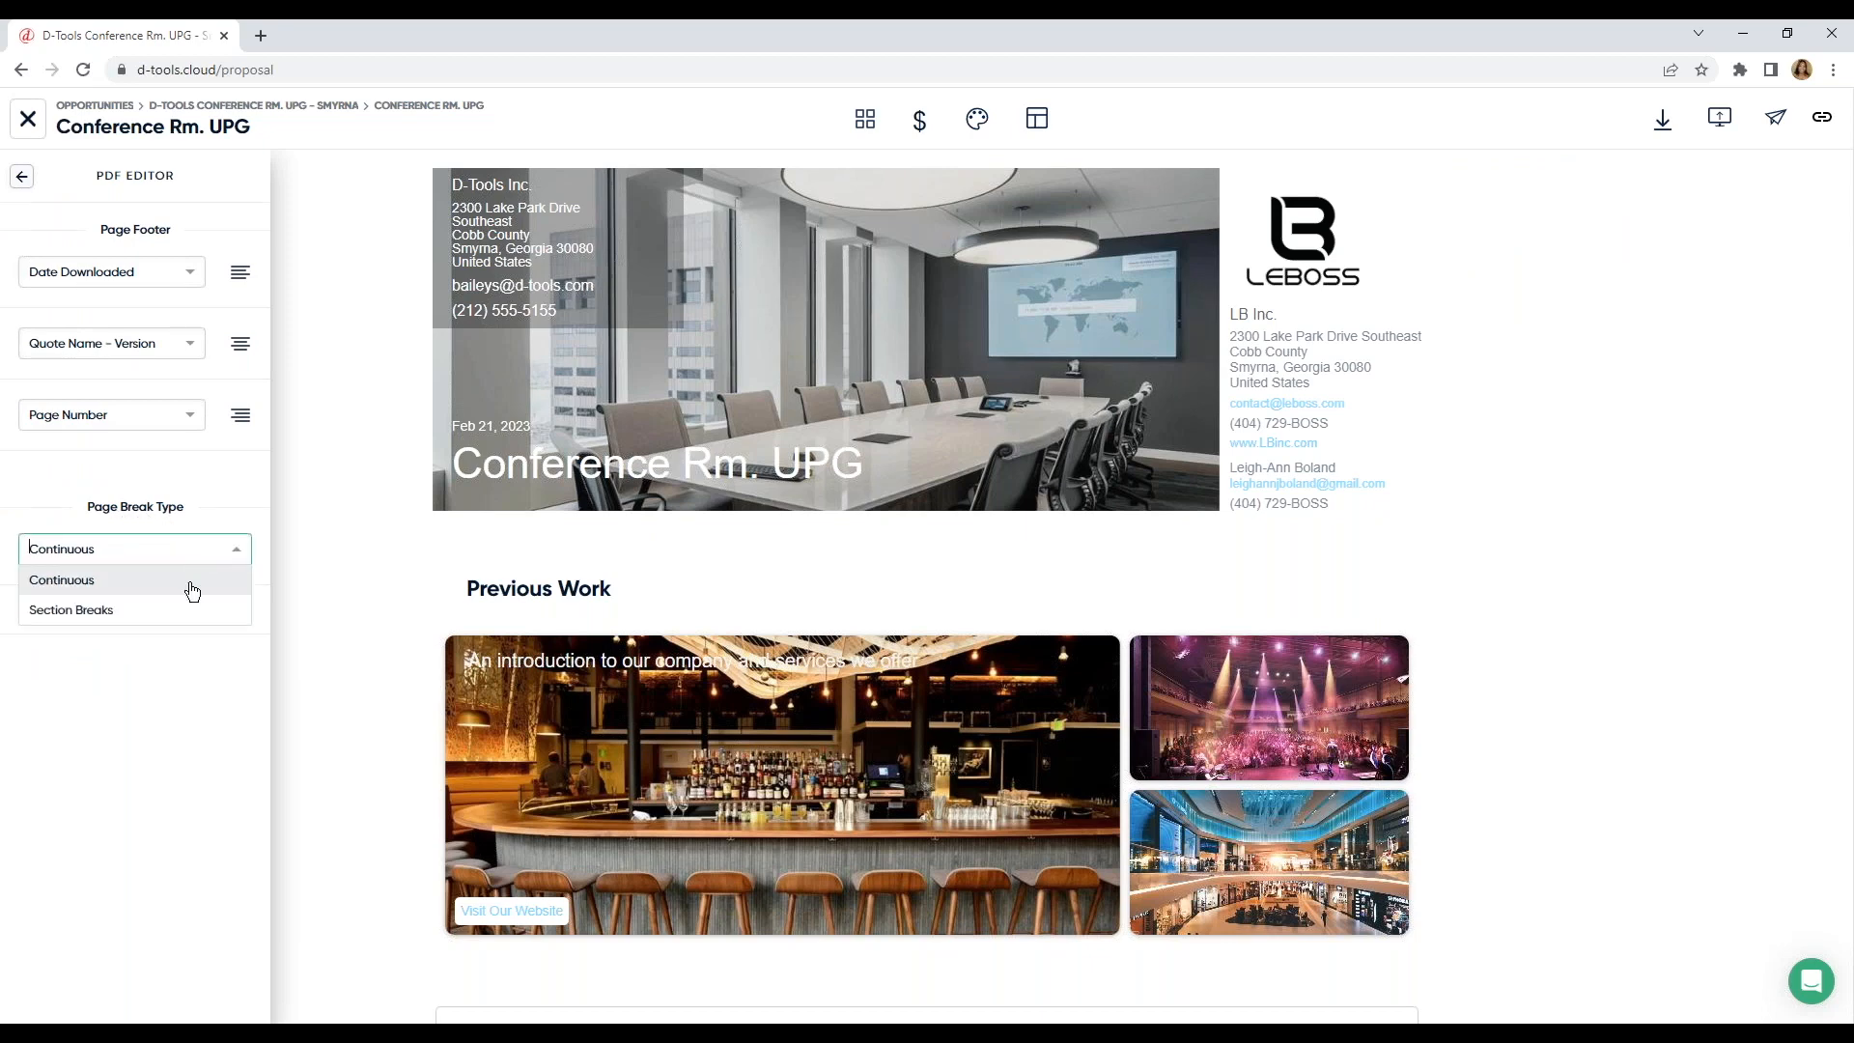
left_click(193, 663)
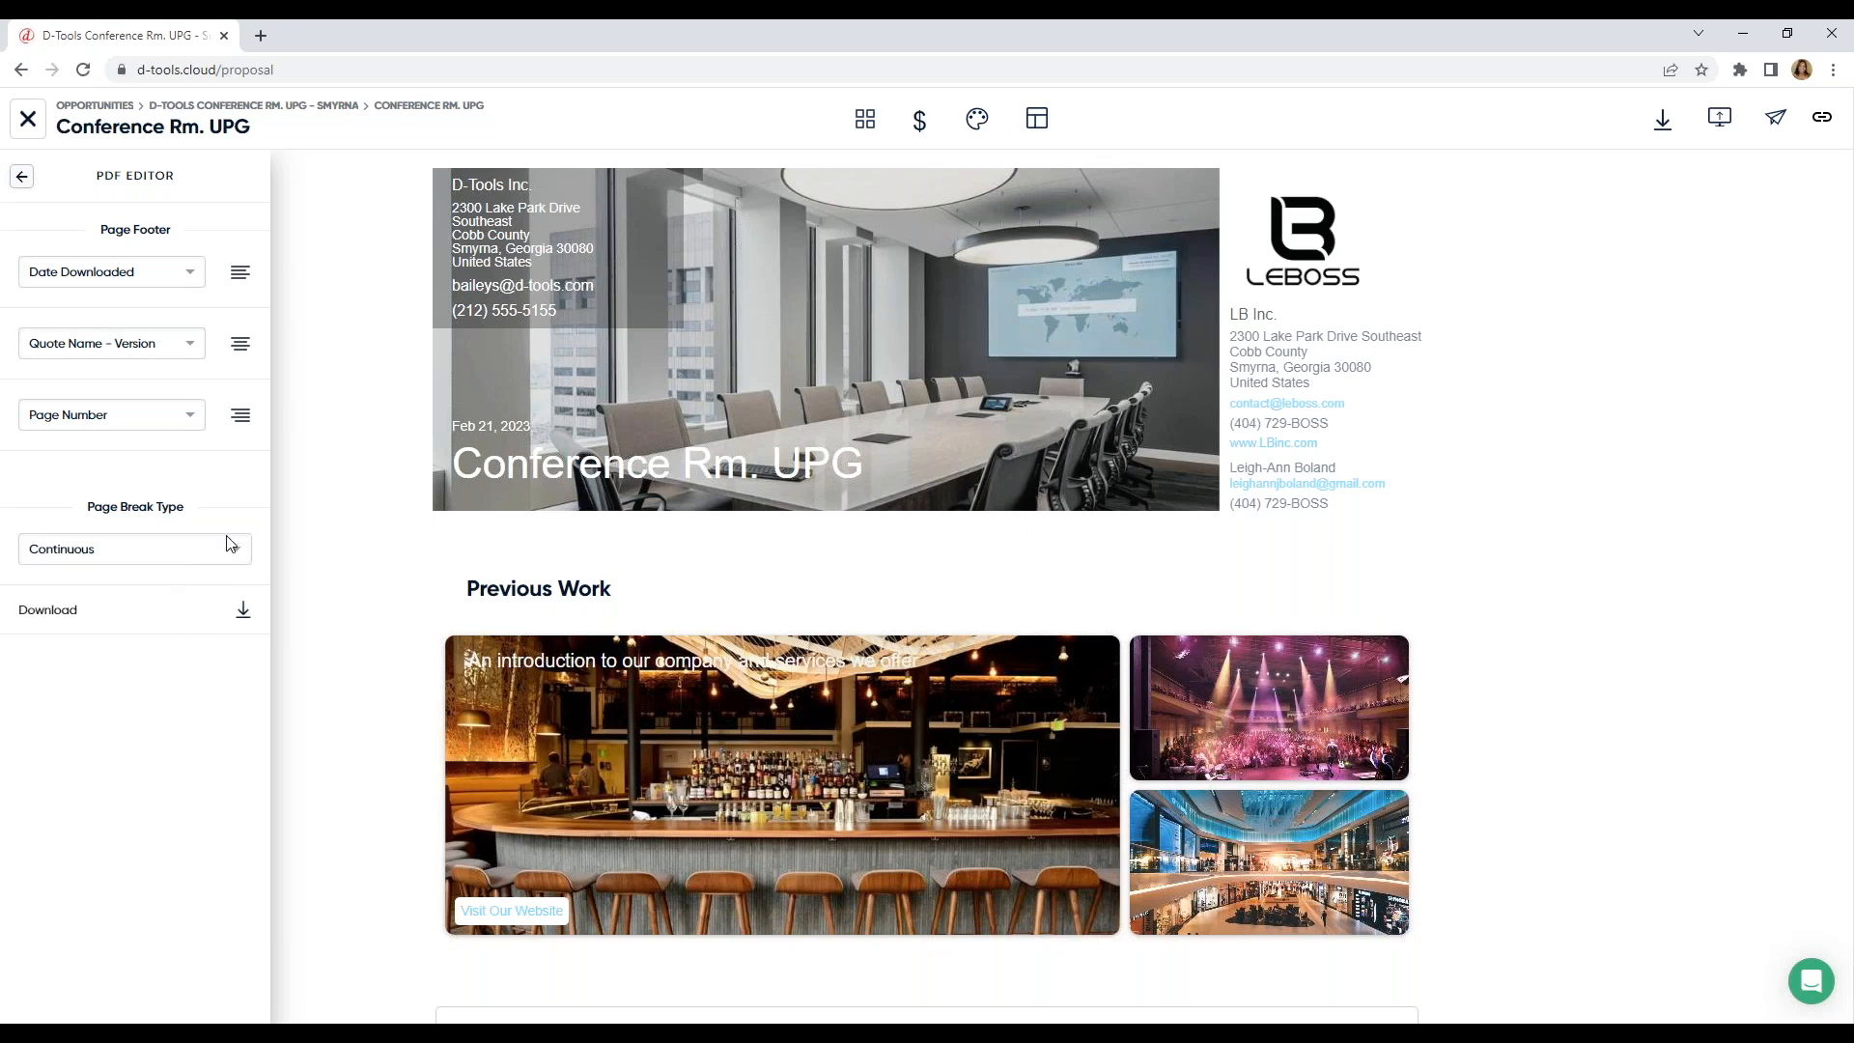
left_click(21, 178)
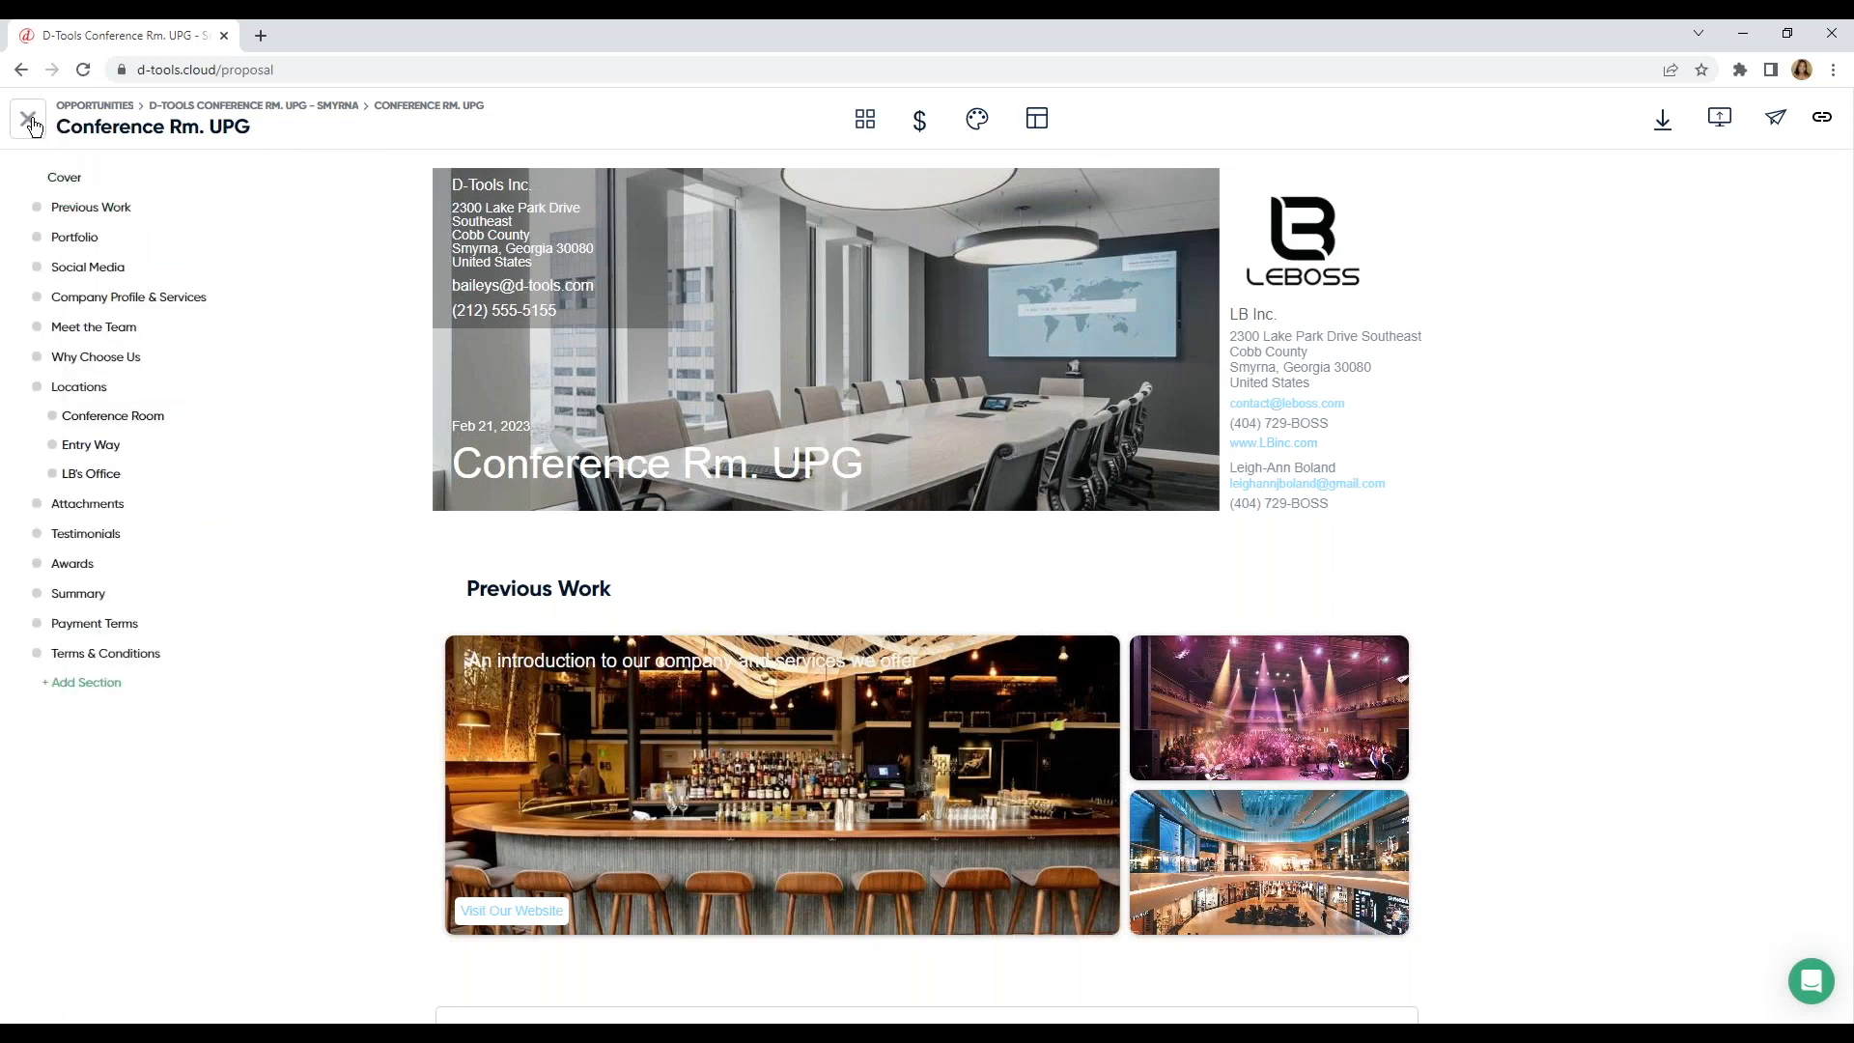
left_click(28, 120)
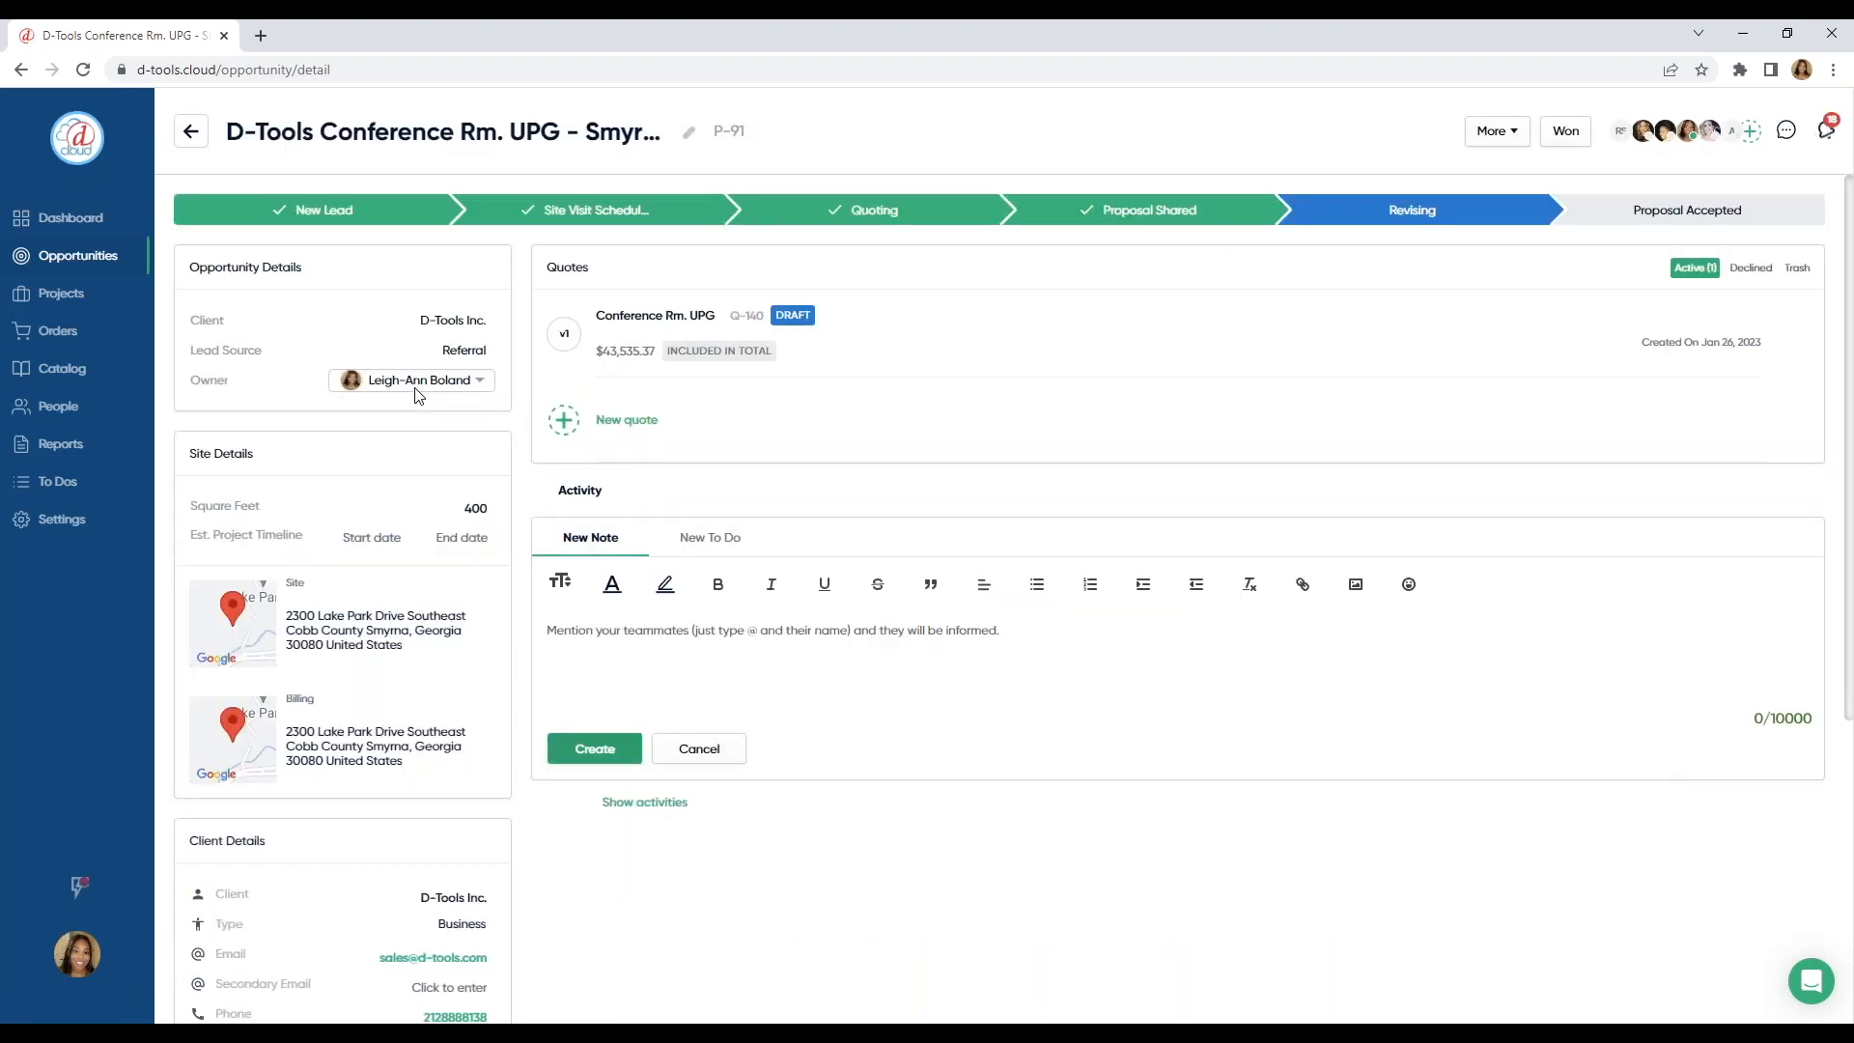
Step: Return to the opportunities board, review the Company Profile page in the account settings and close the settings
left_click(112, 259)
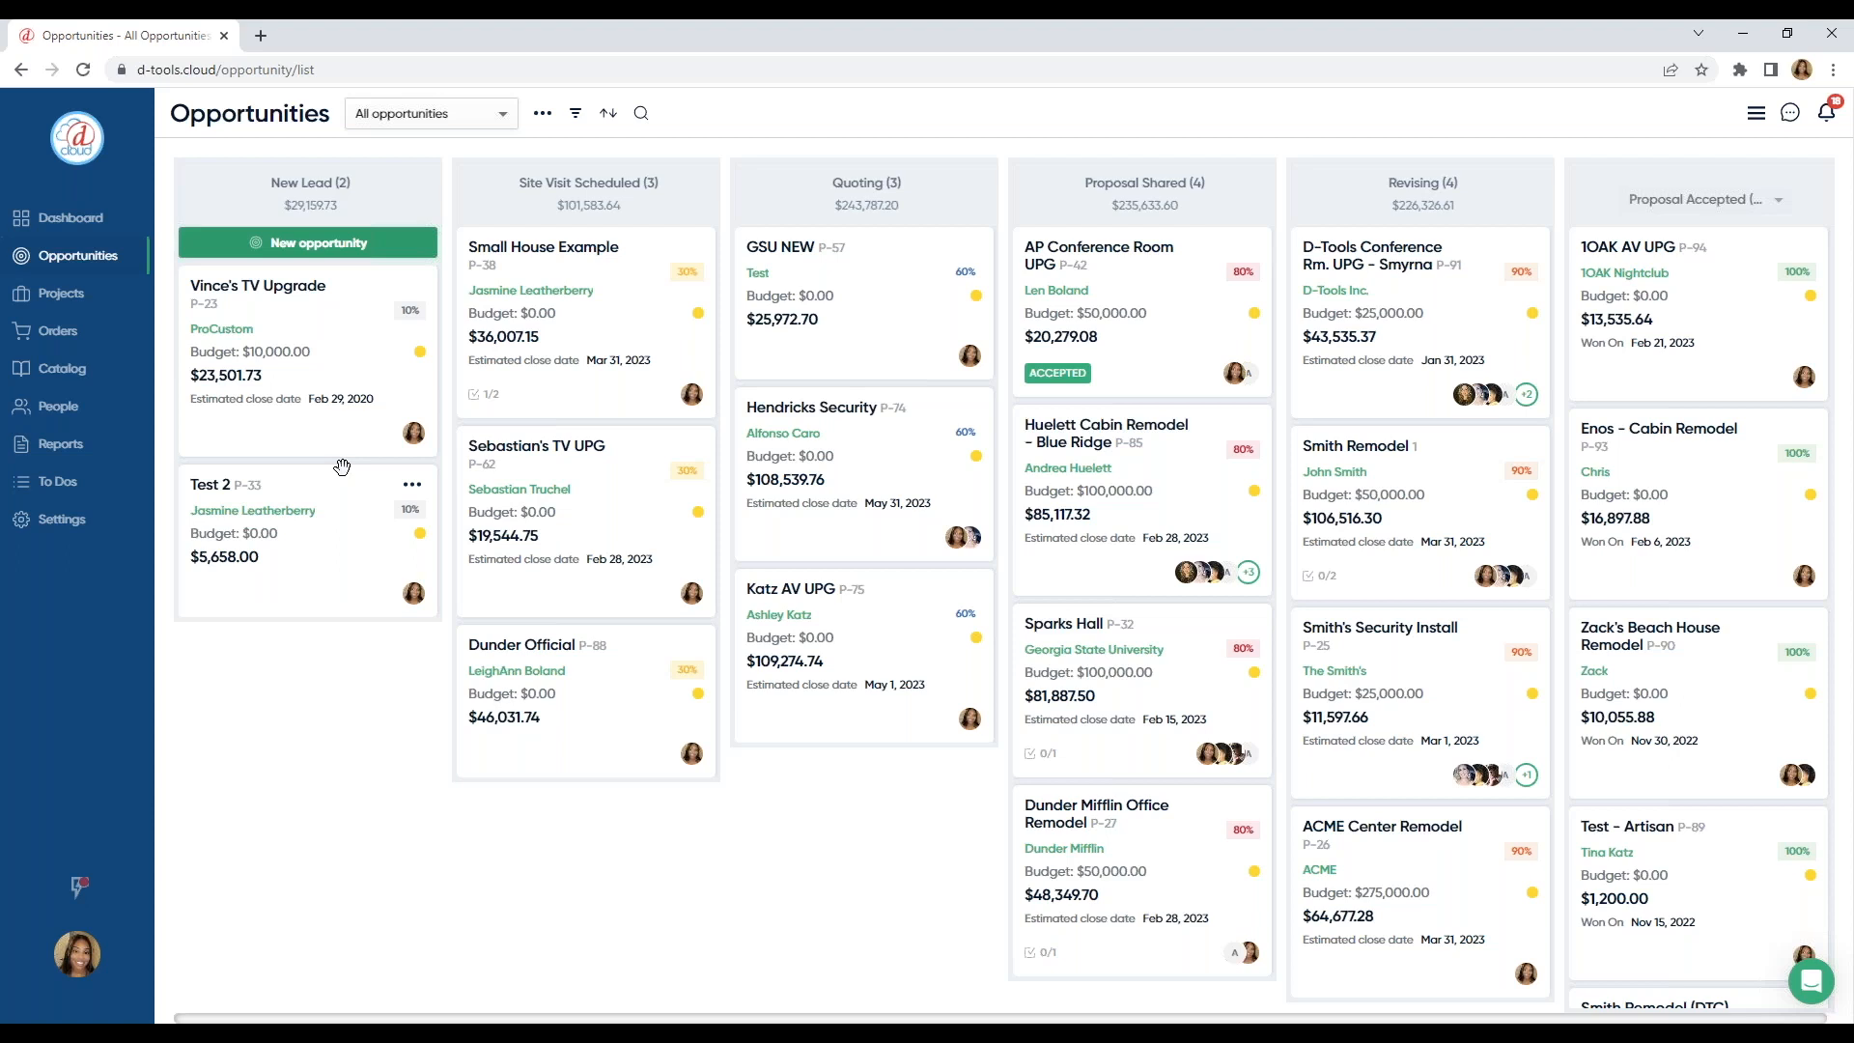
left_click(62, 520)
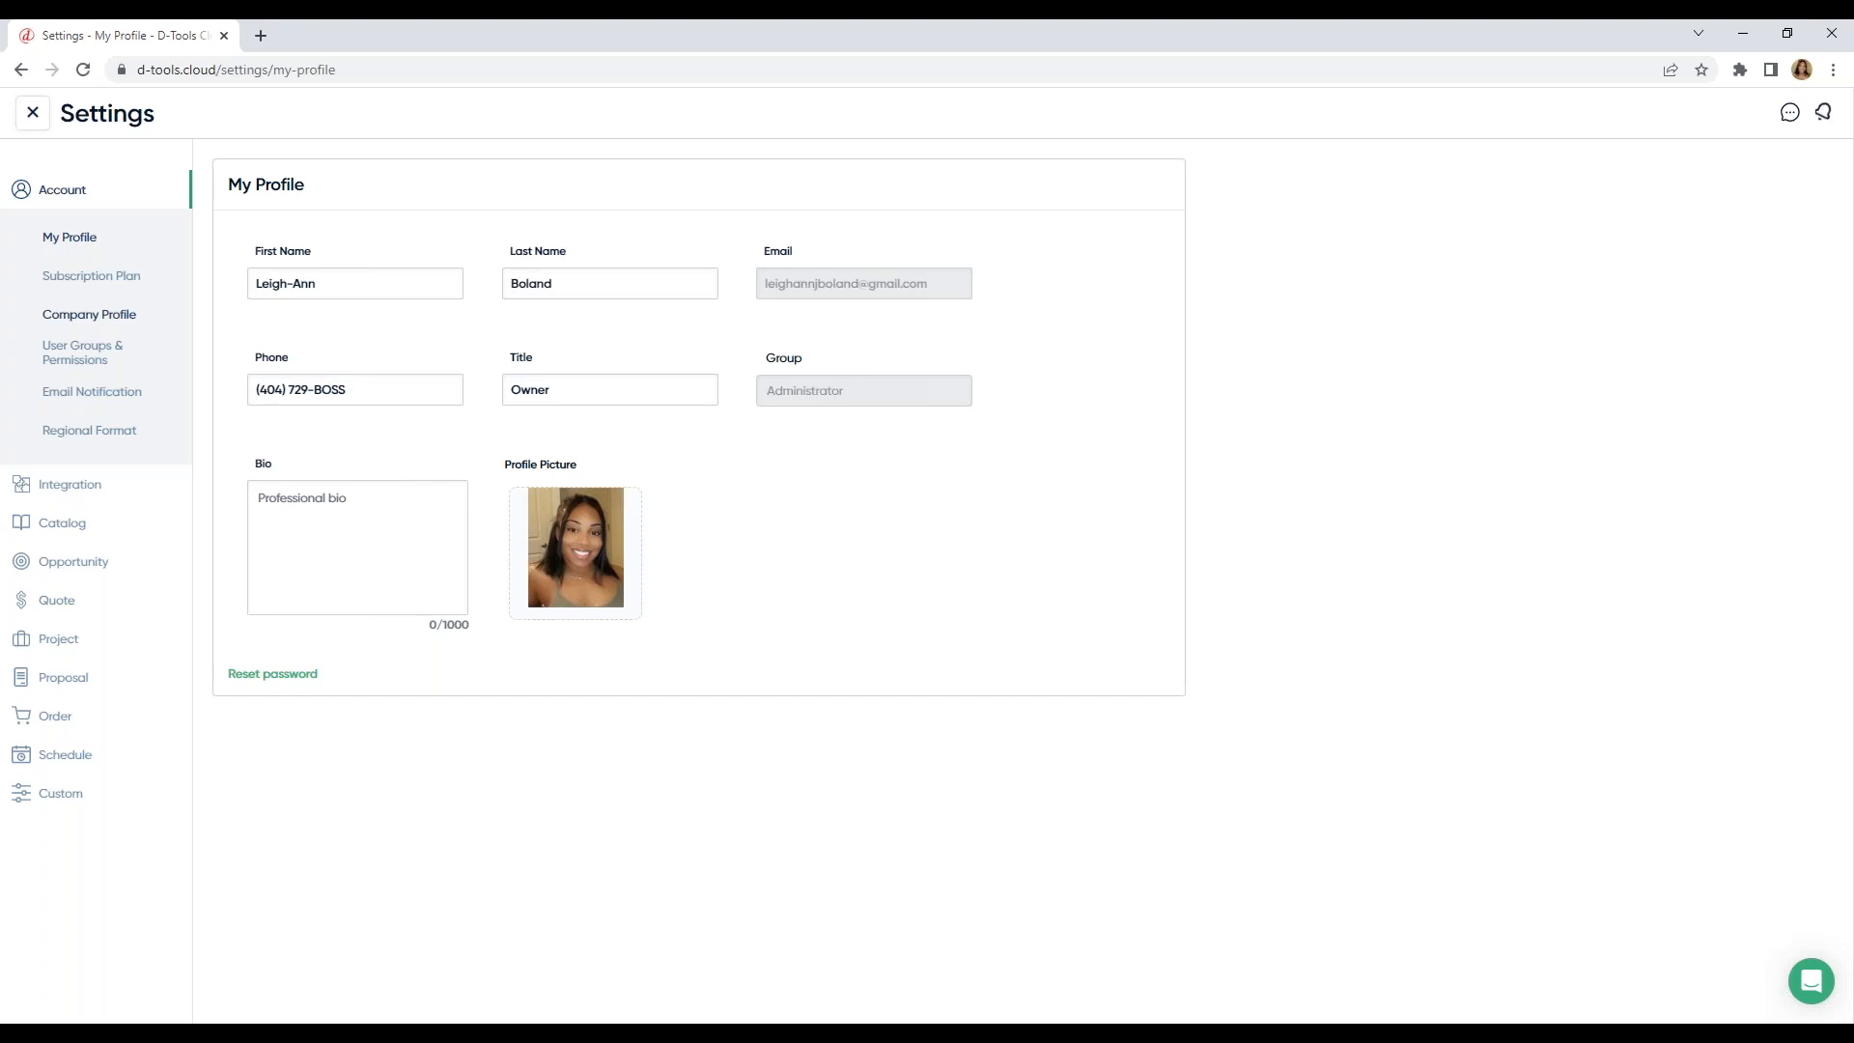
left_click(89, 314)
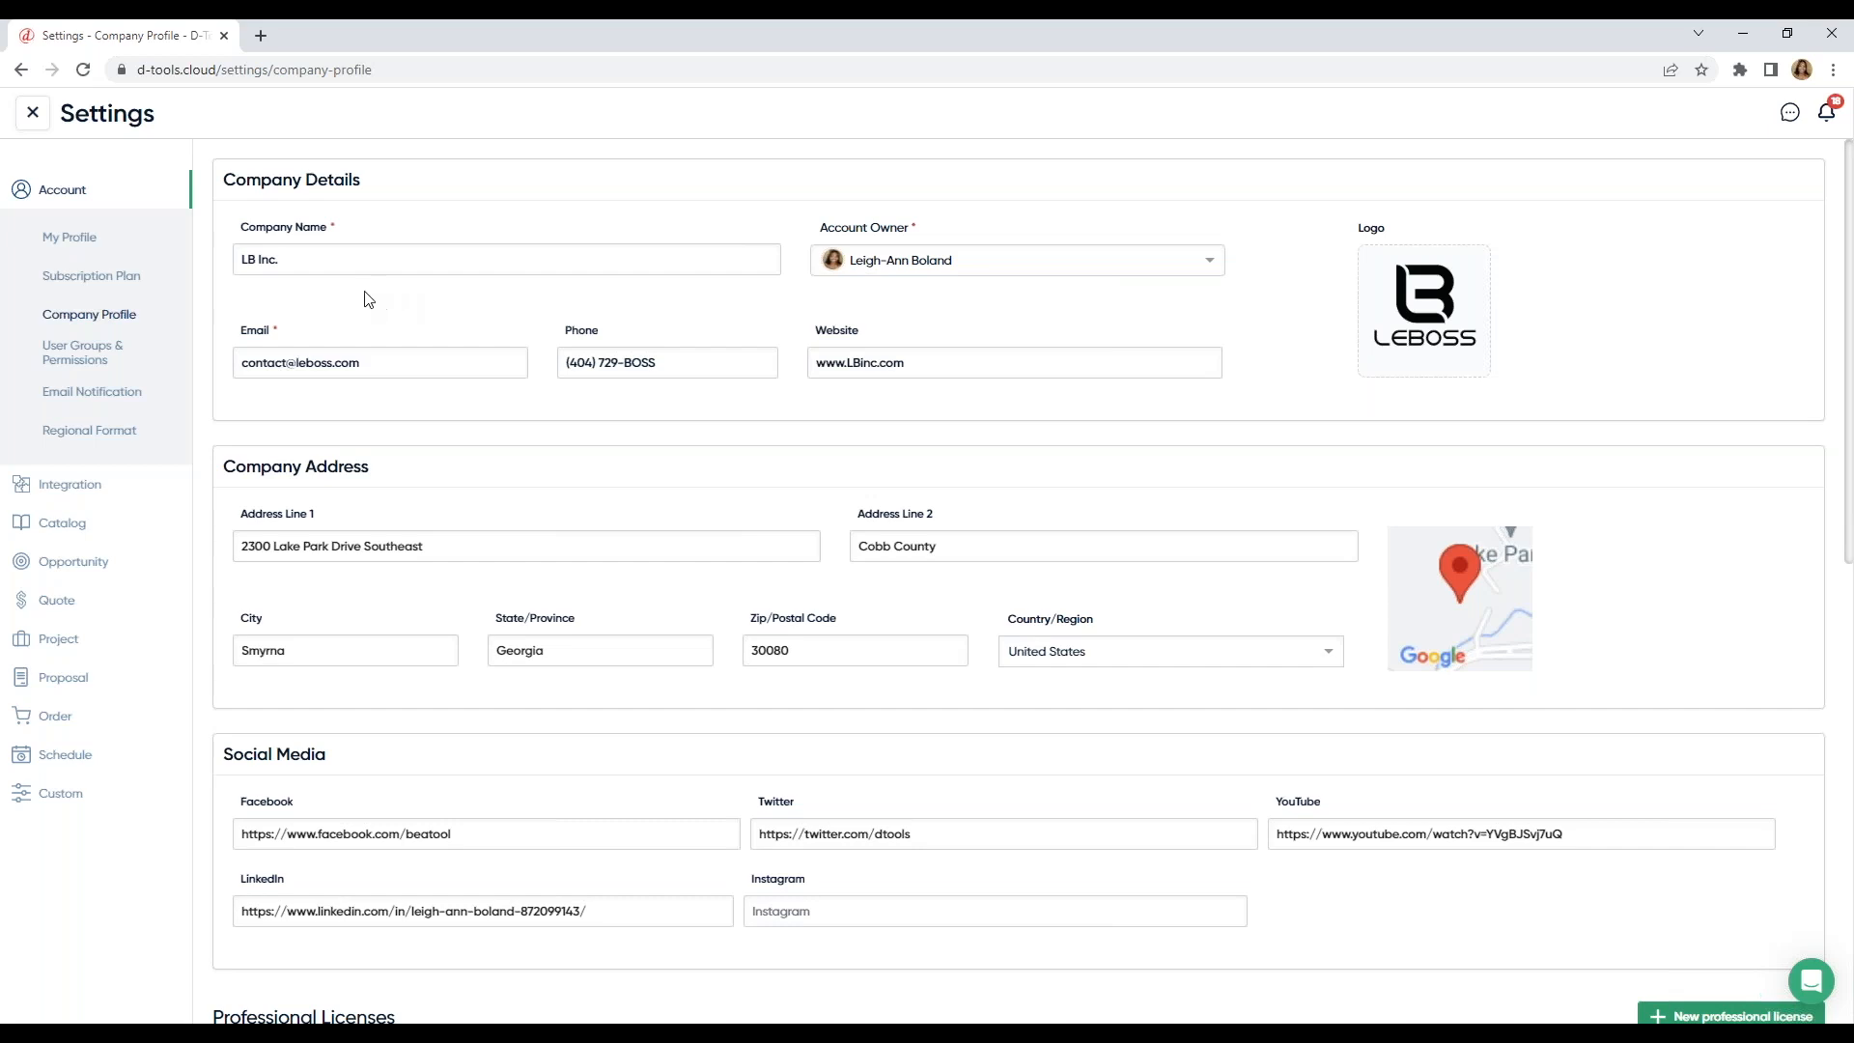
left_click(33, 116)
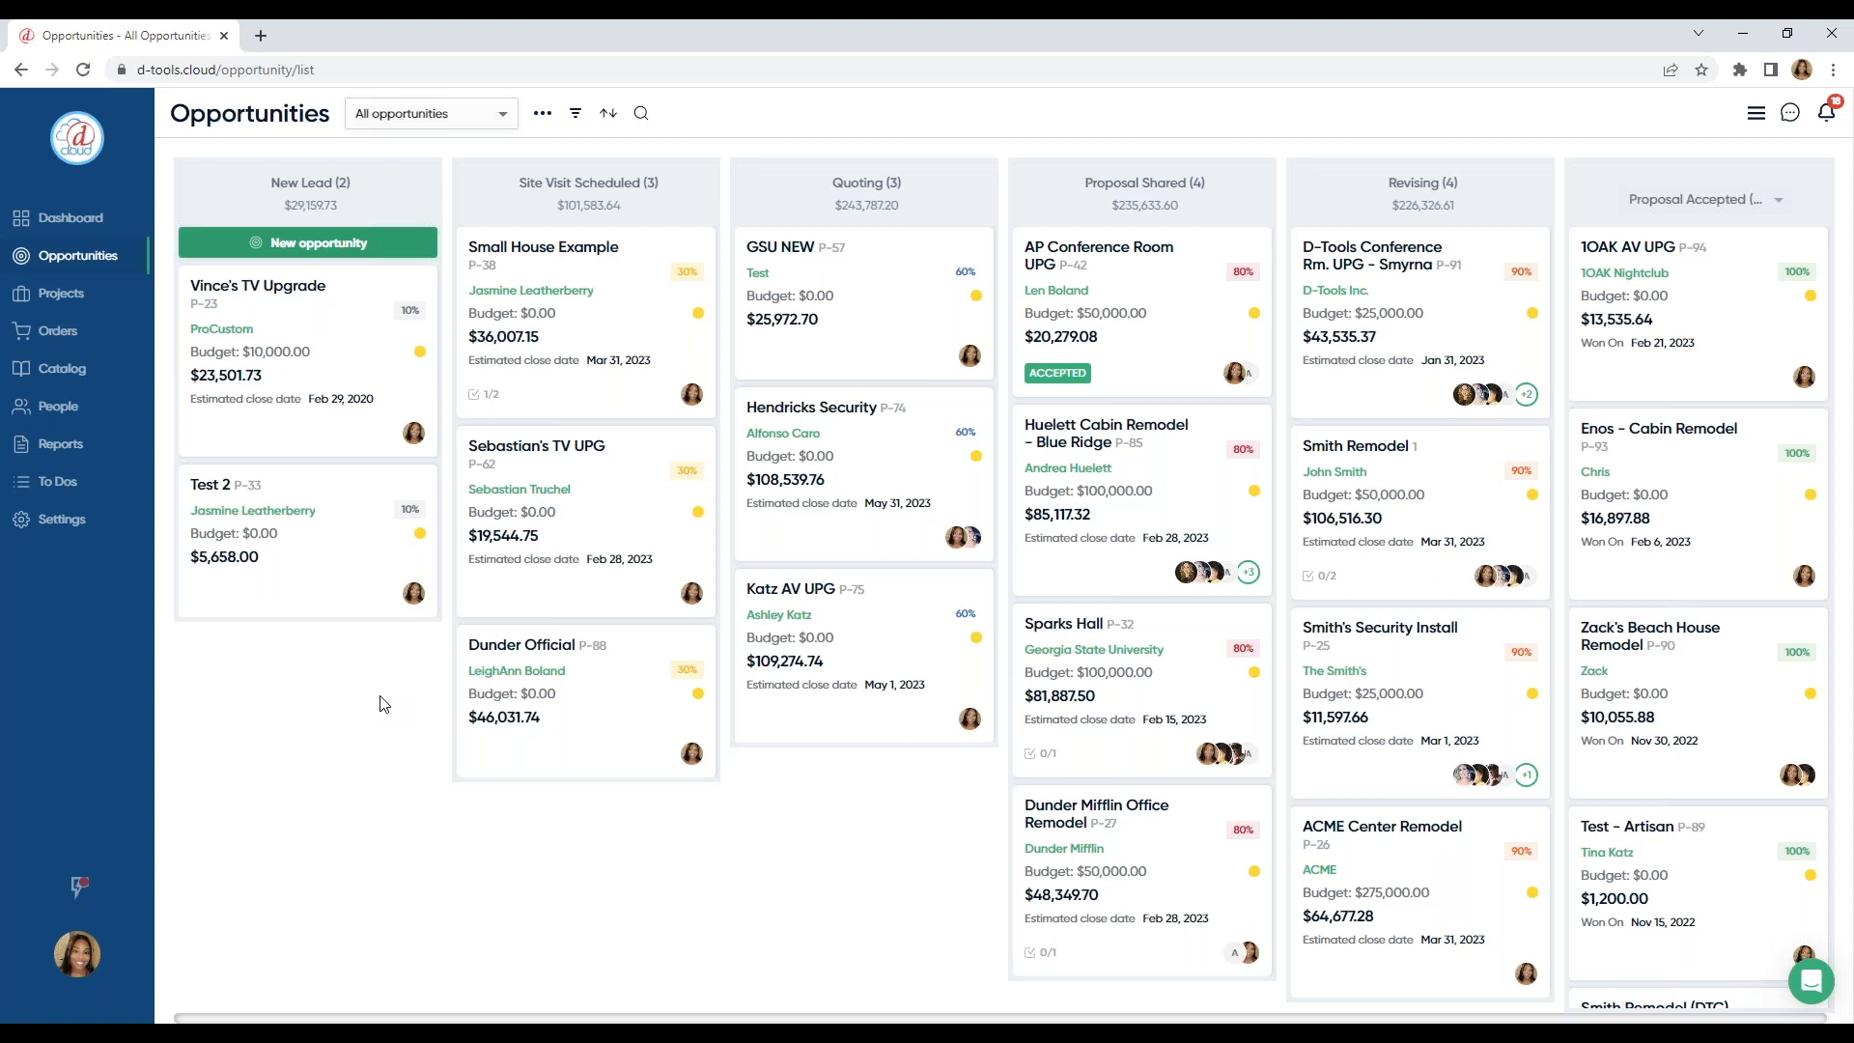
Step: Open the 1OAK AV UPG project, review its additional actions including the installer report download, and return to the projects board
left_click(118, 300)
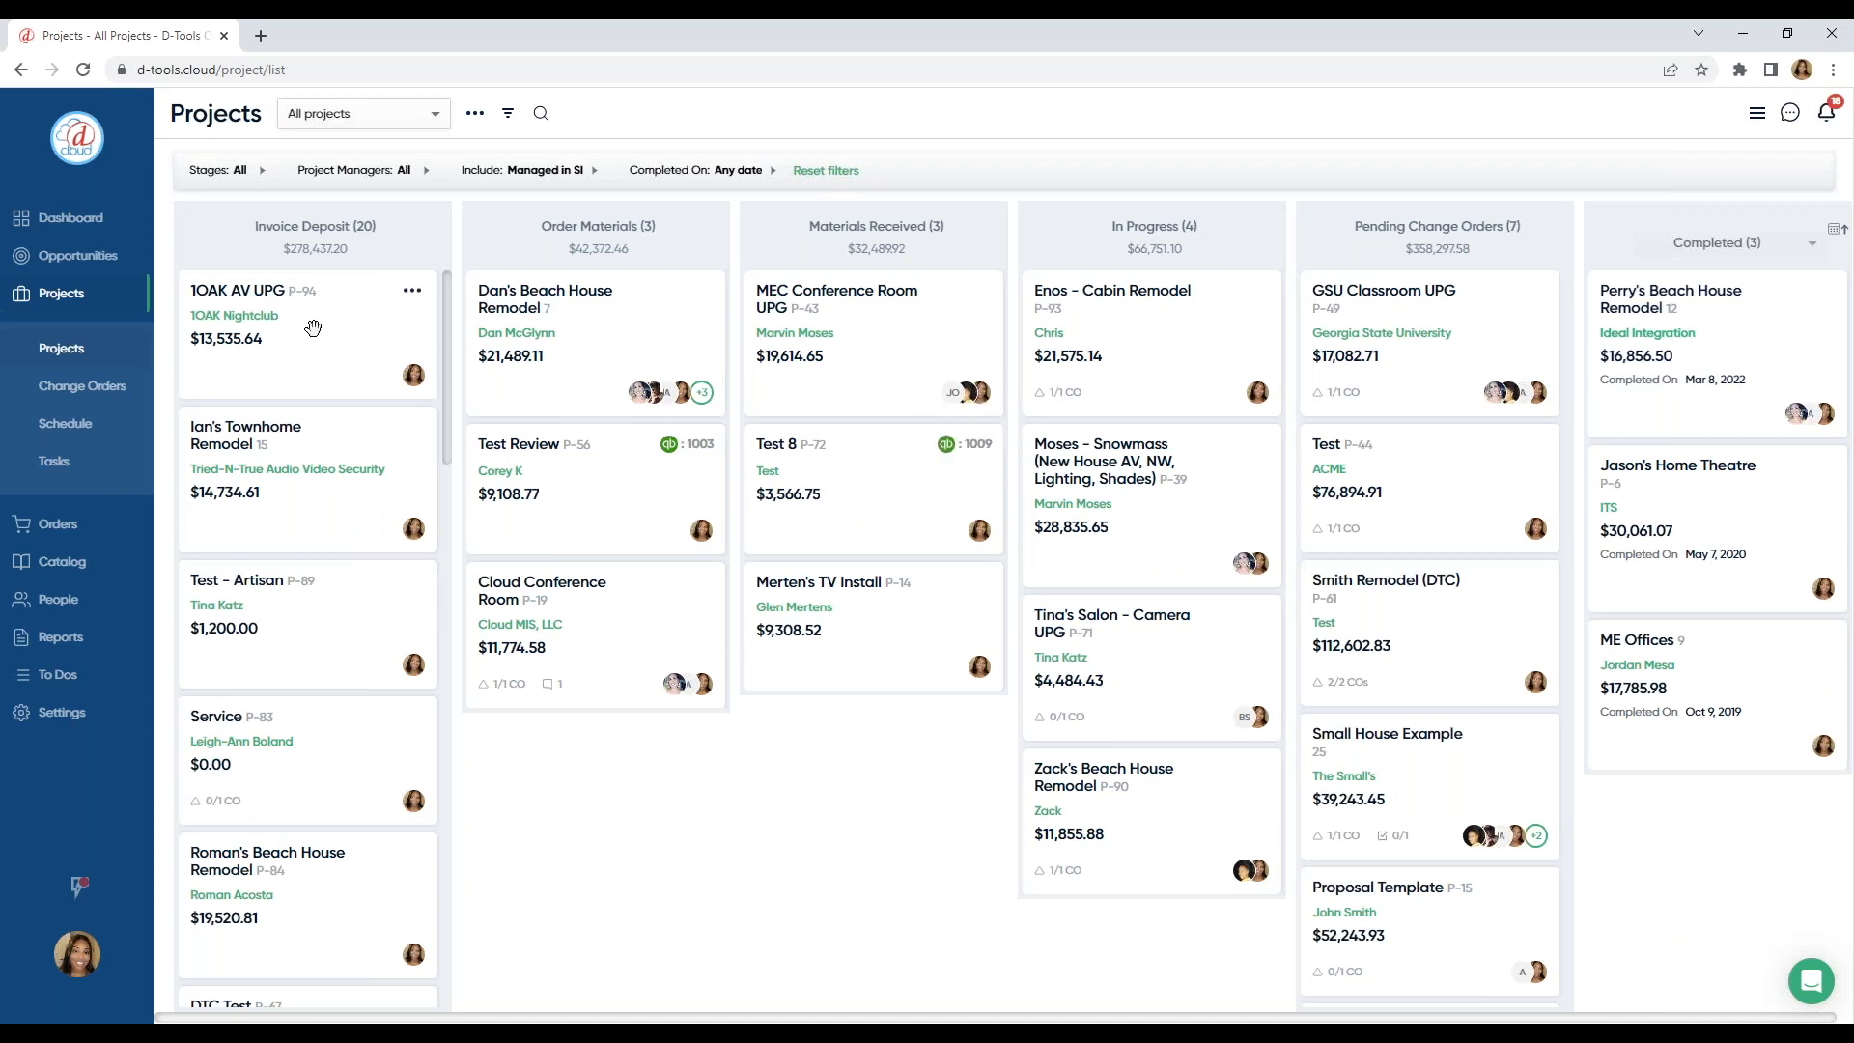
left_click(313, 328)
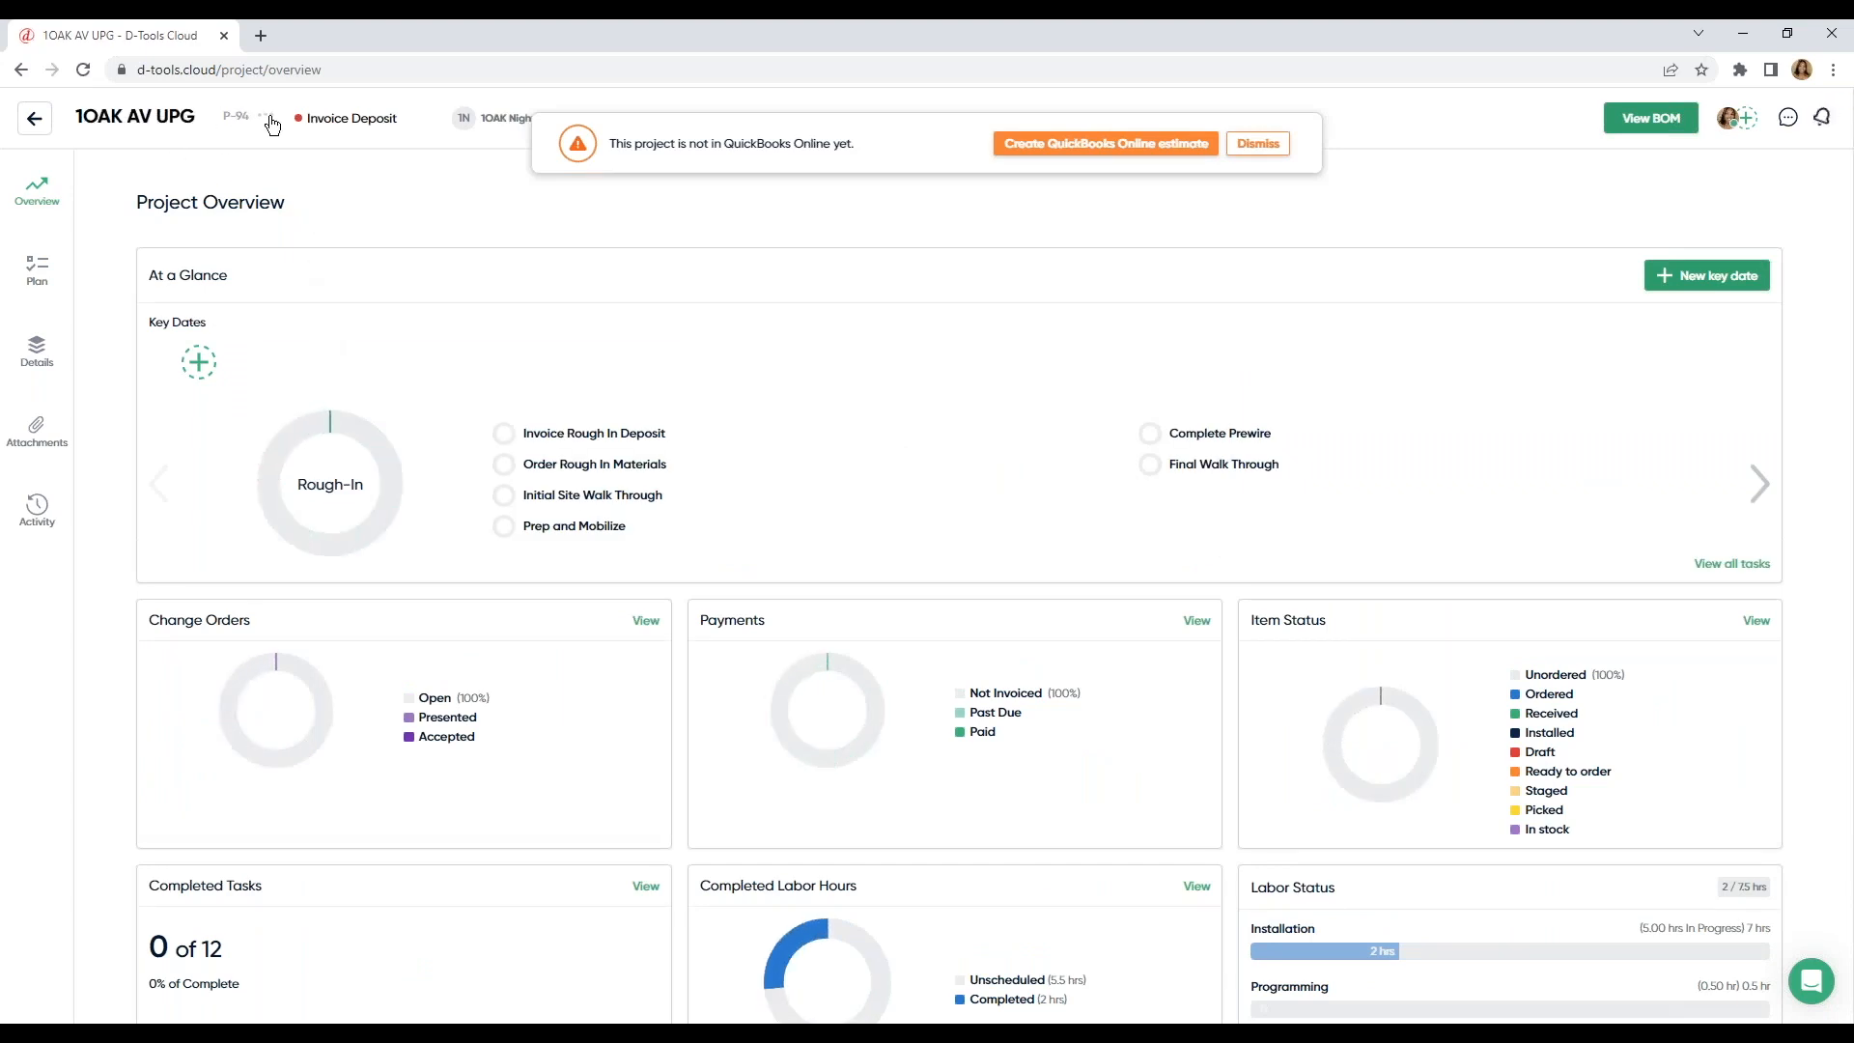
left_click(265, 116)
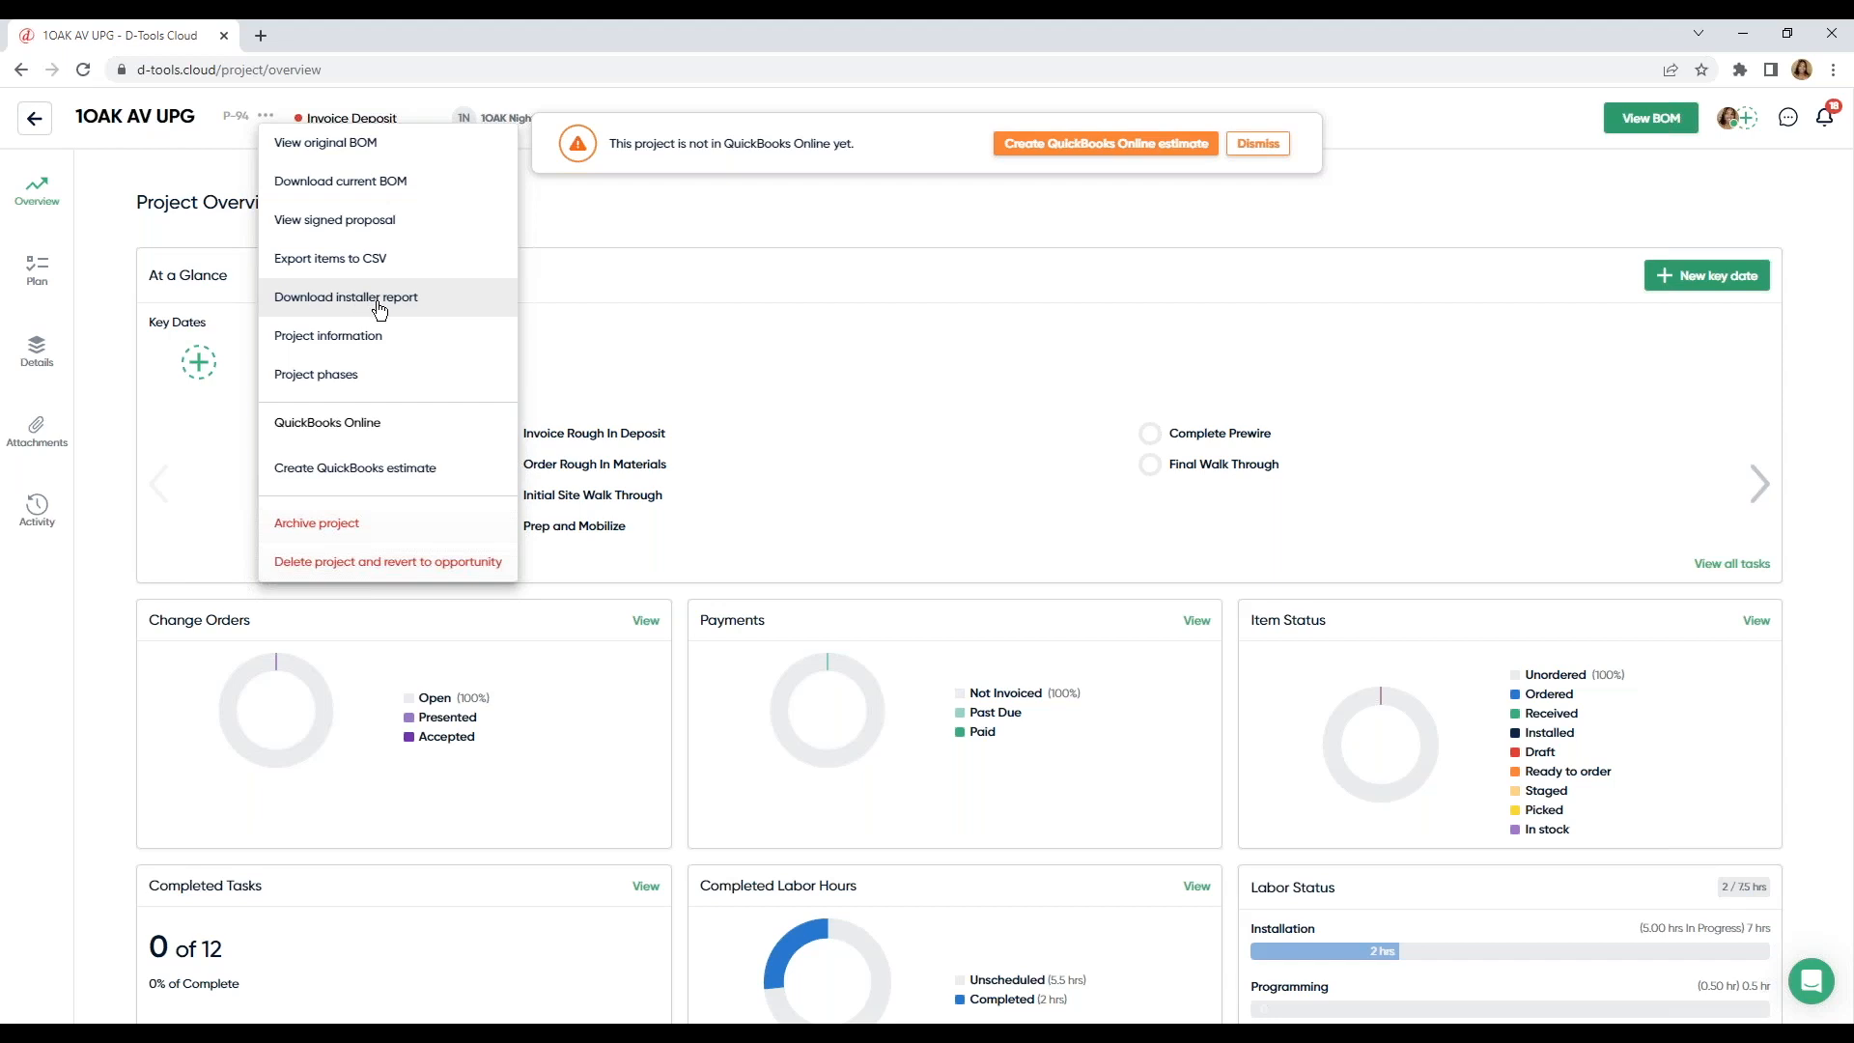
left_click(579, 234)
left_click(33, 118)
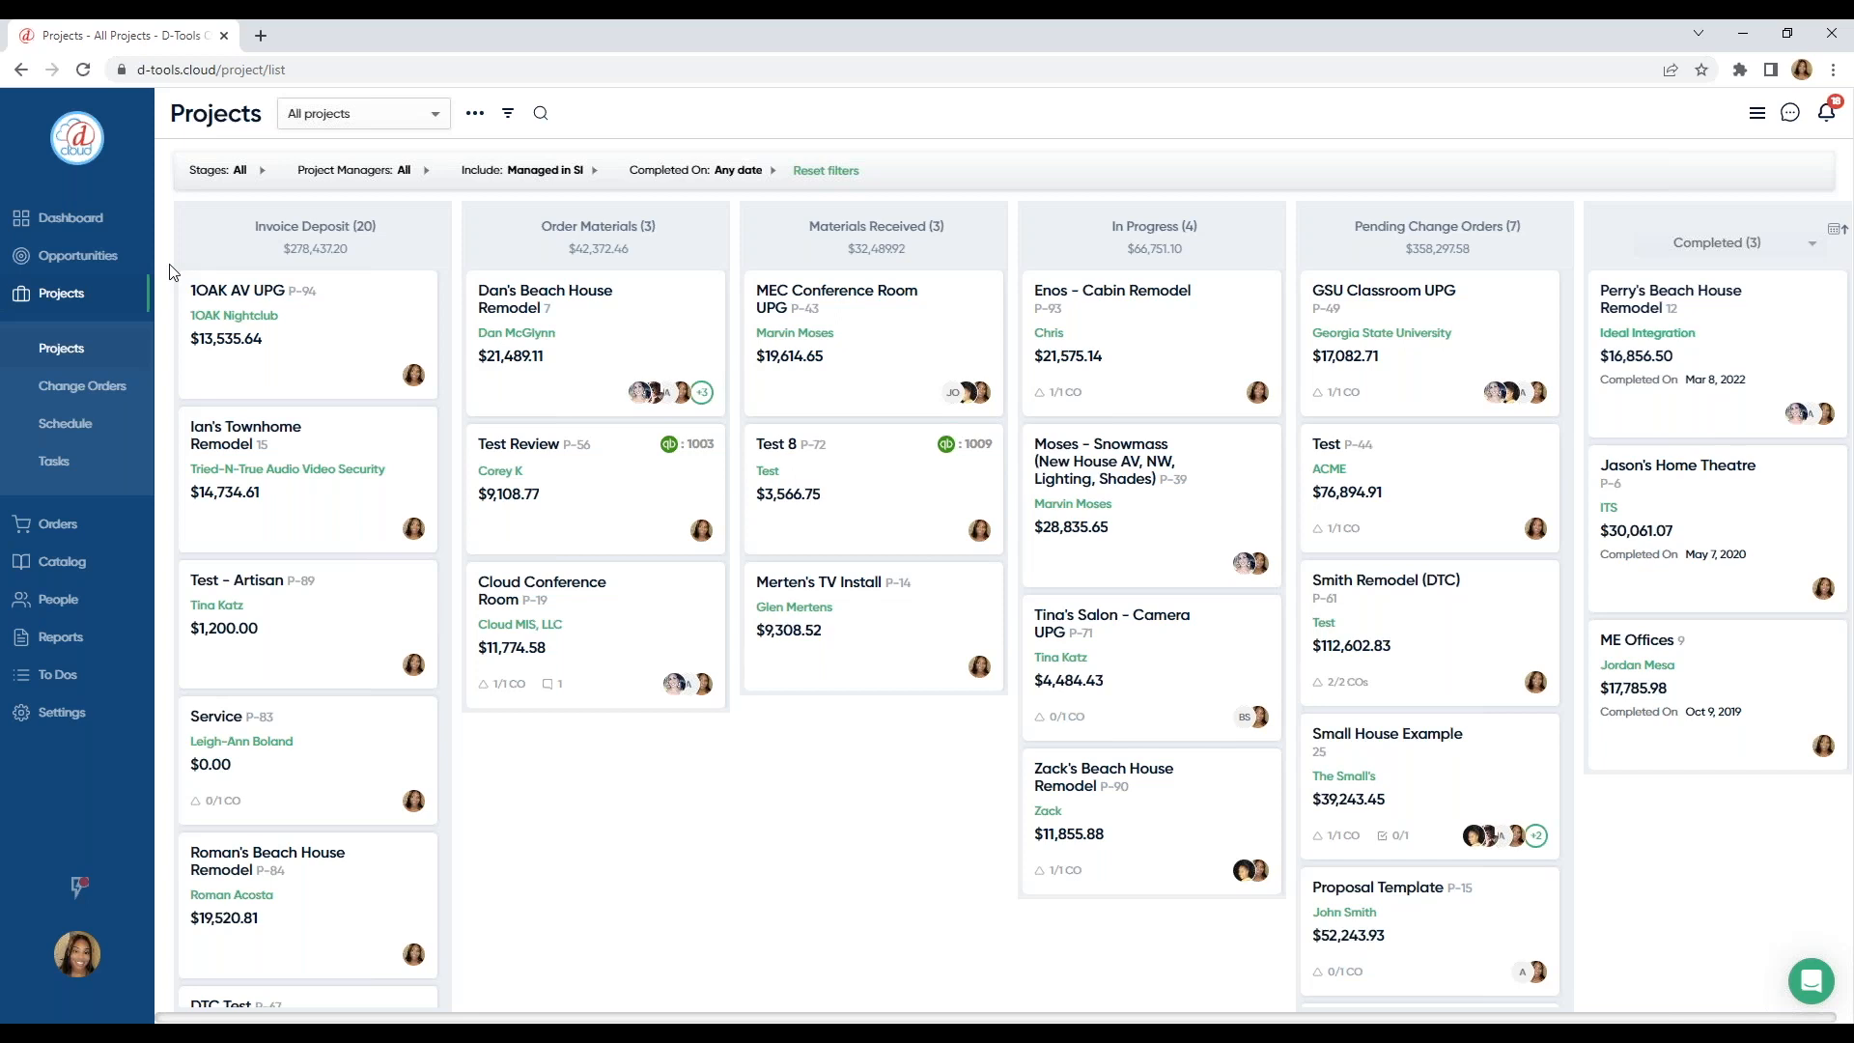
Step: Open version 2 of the Cabin Upgrade quote from the Blue Ridge cabin opportunity and review the Entertainment Room & Bar items
left_click(114, 269)
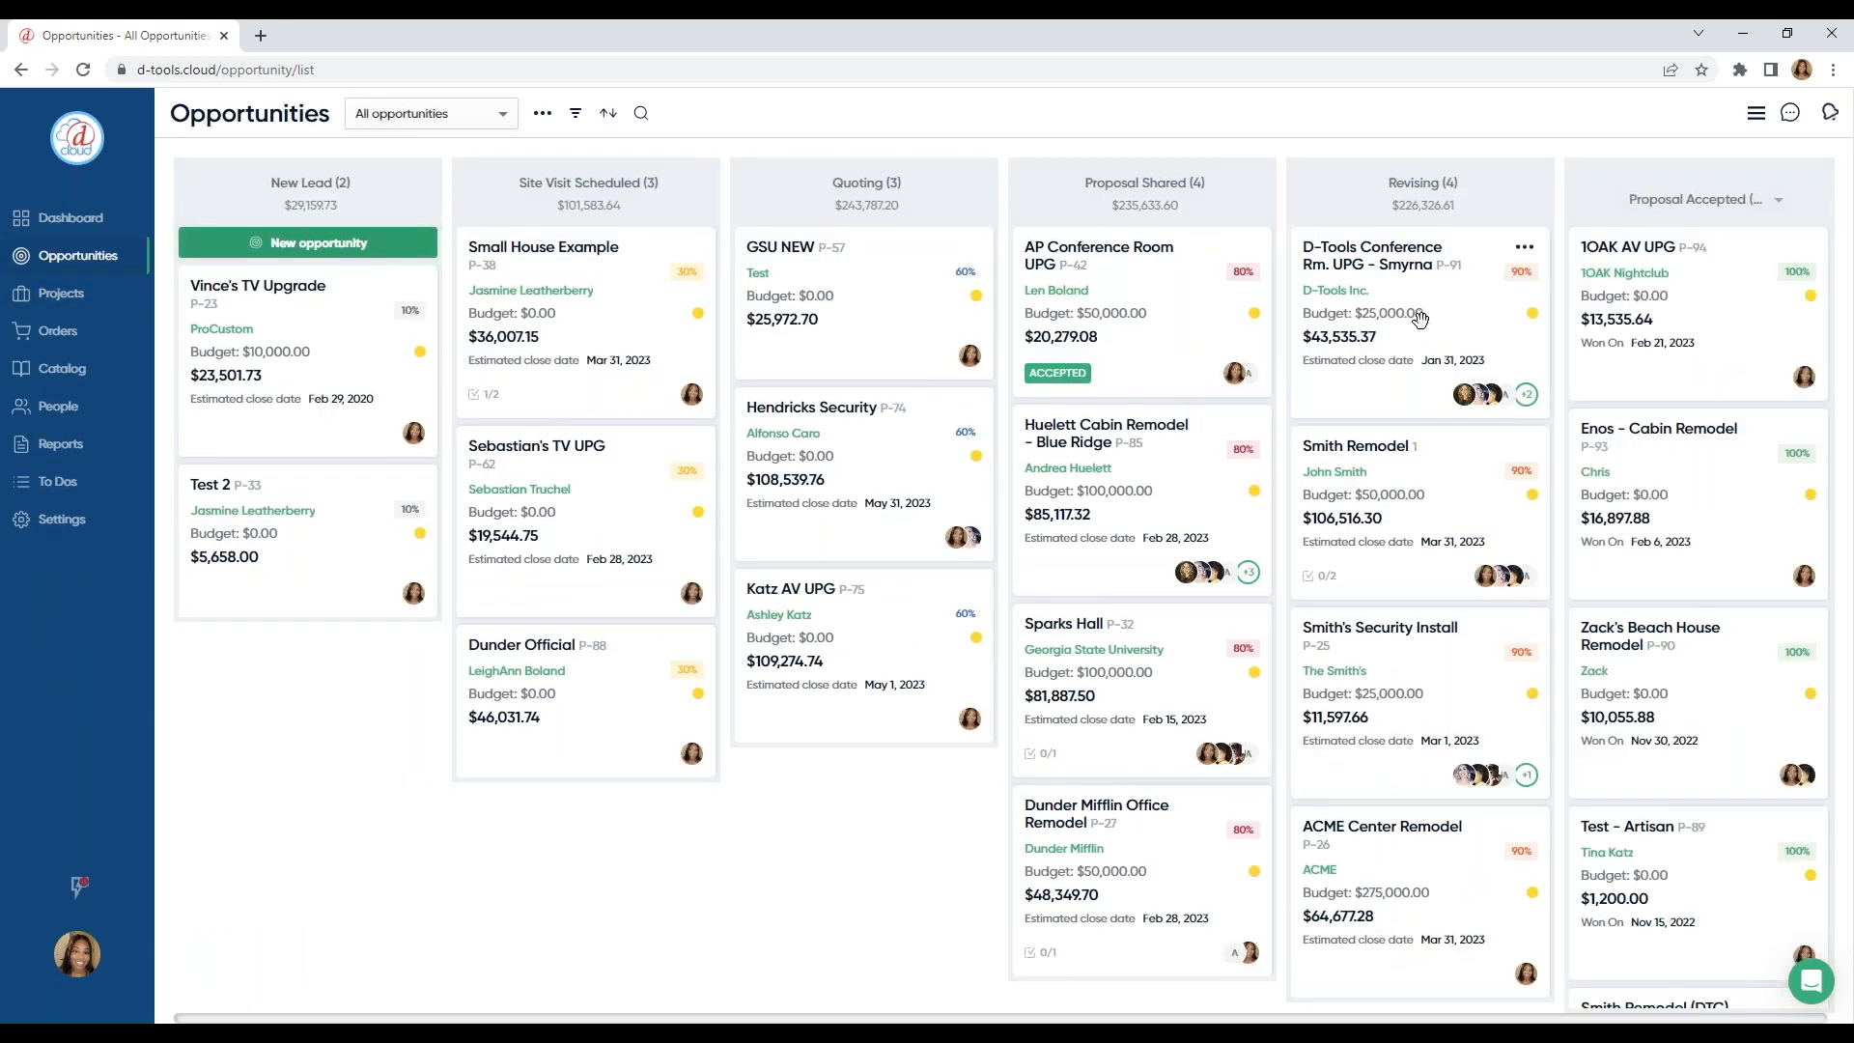
left_click(1158, 451)
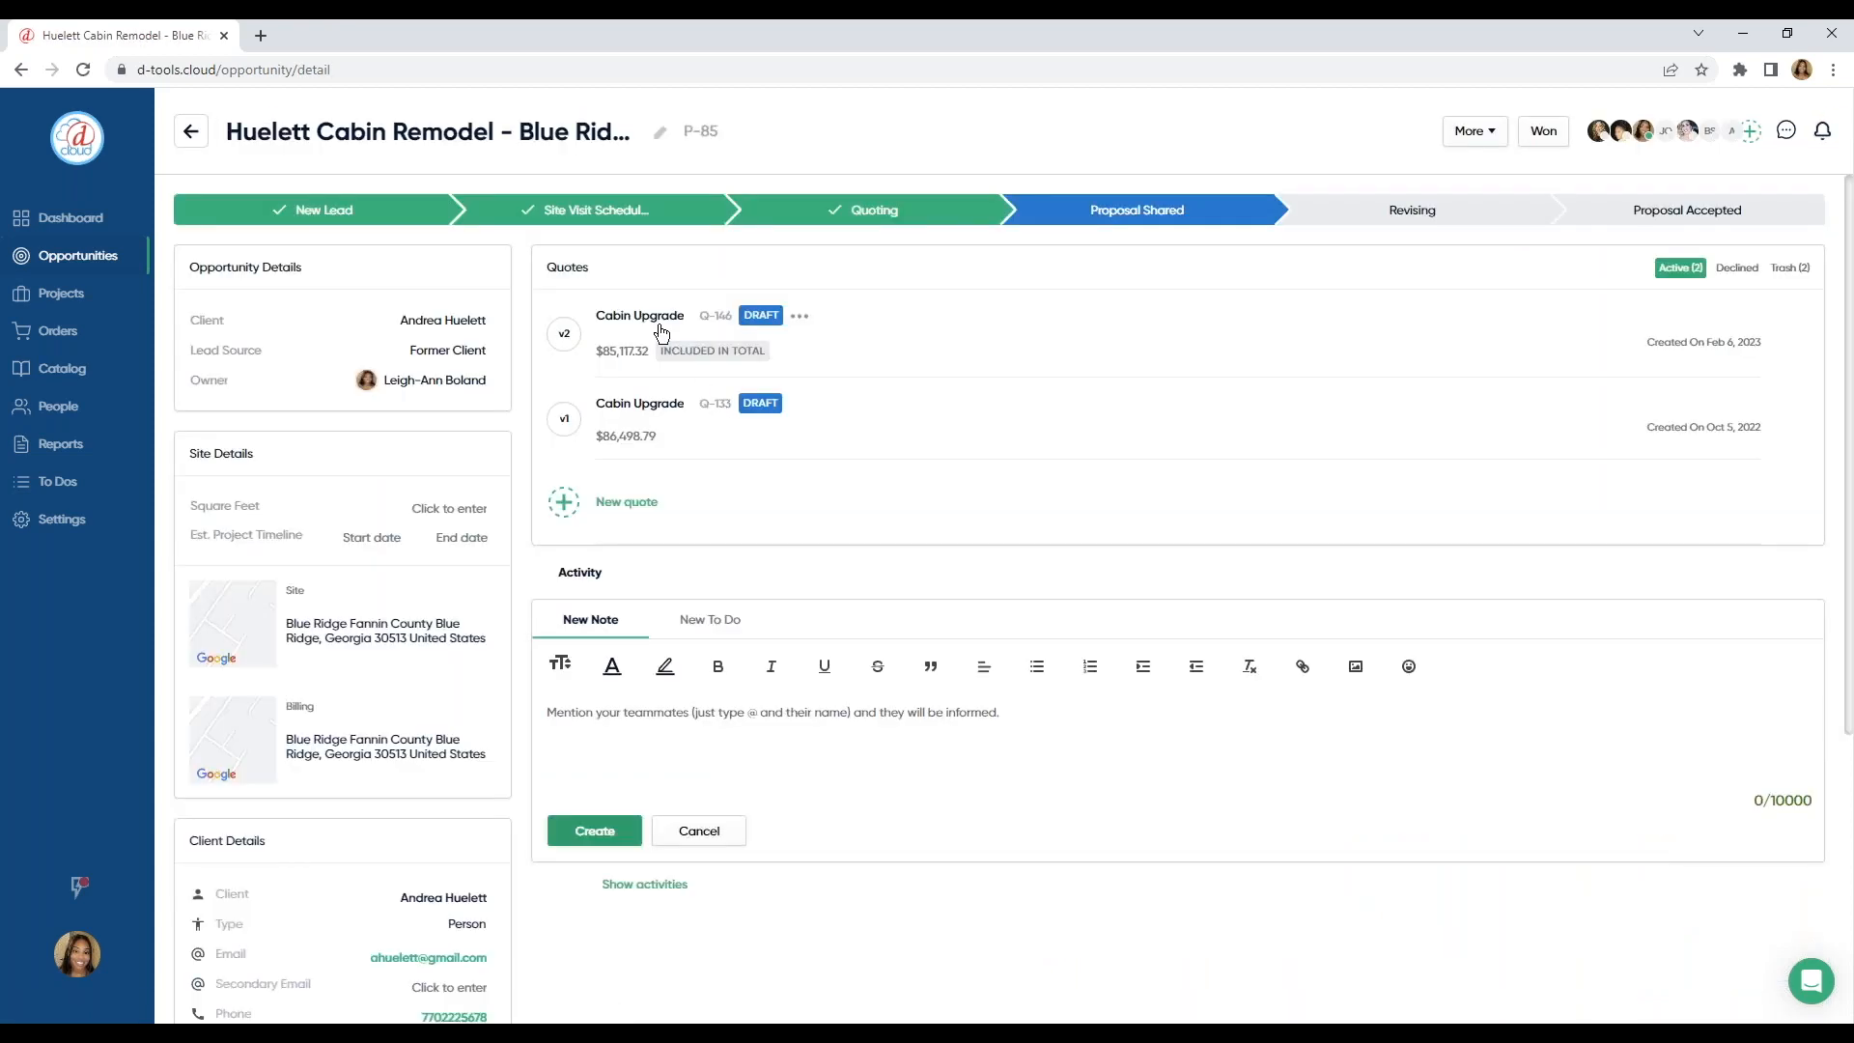
left_click(662, 323)
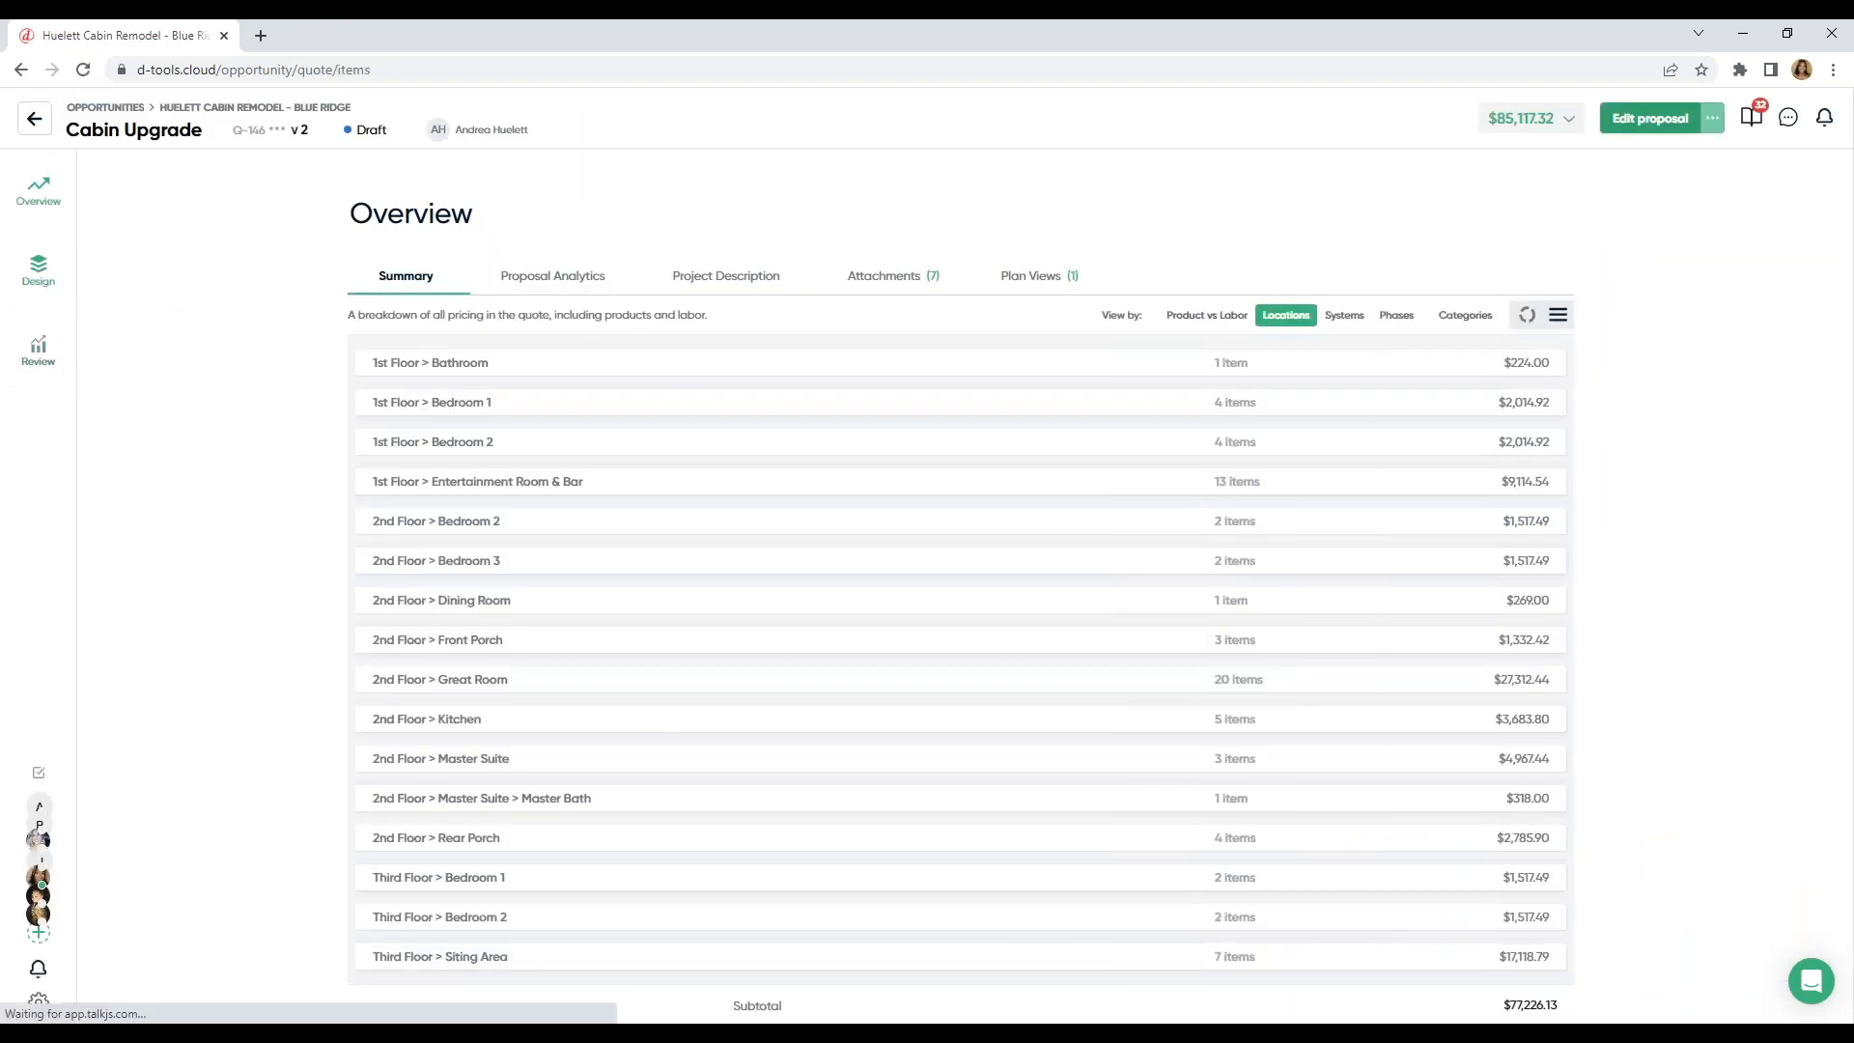
left_click(38, 270)
left_click(178, 350)
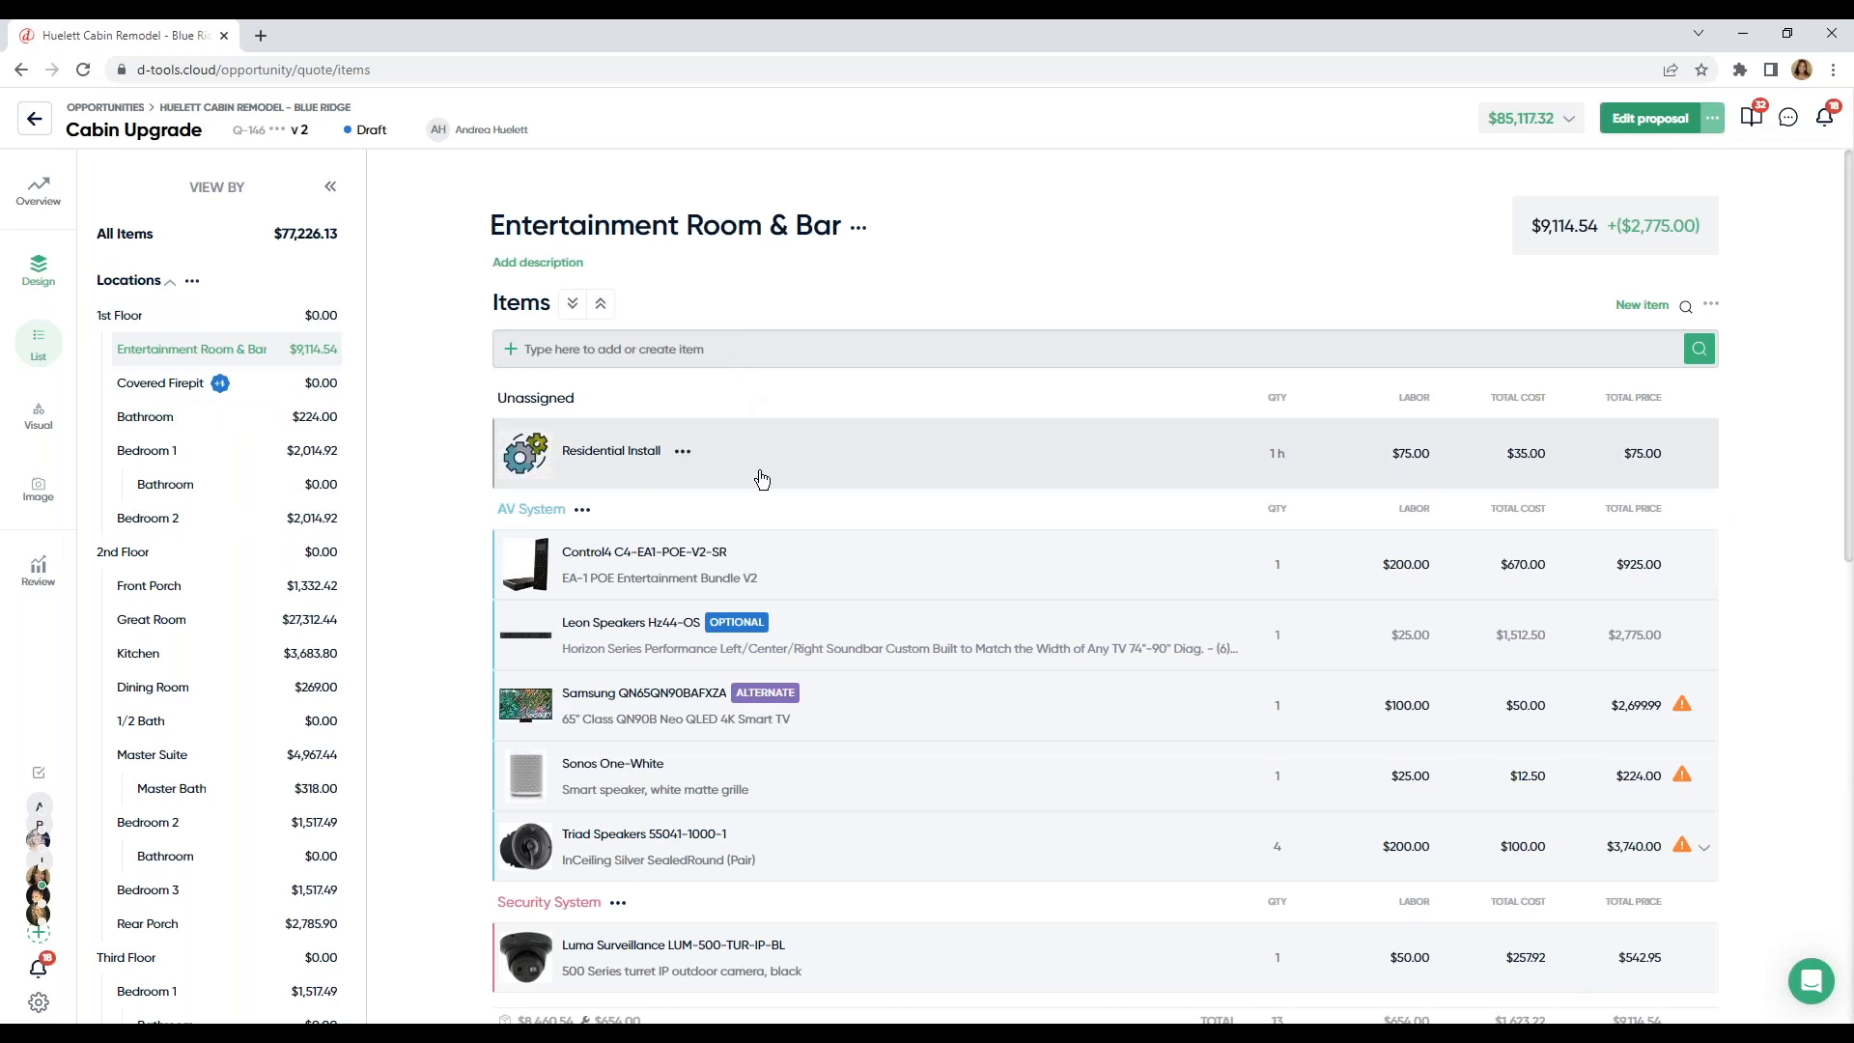
scroll(778, 517, "down", 2)
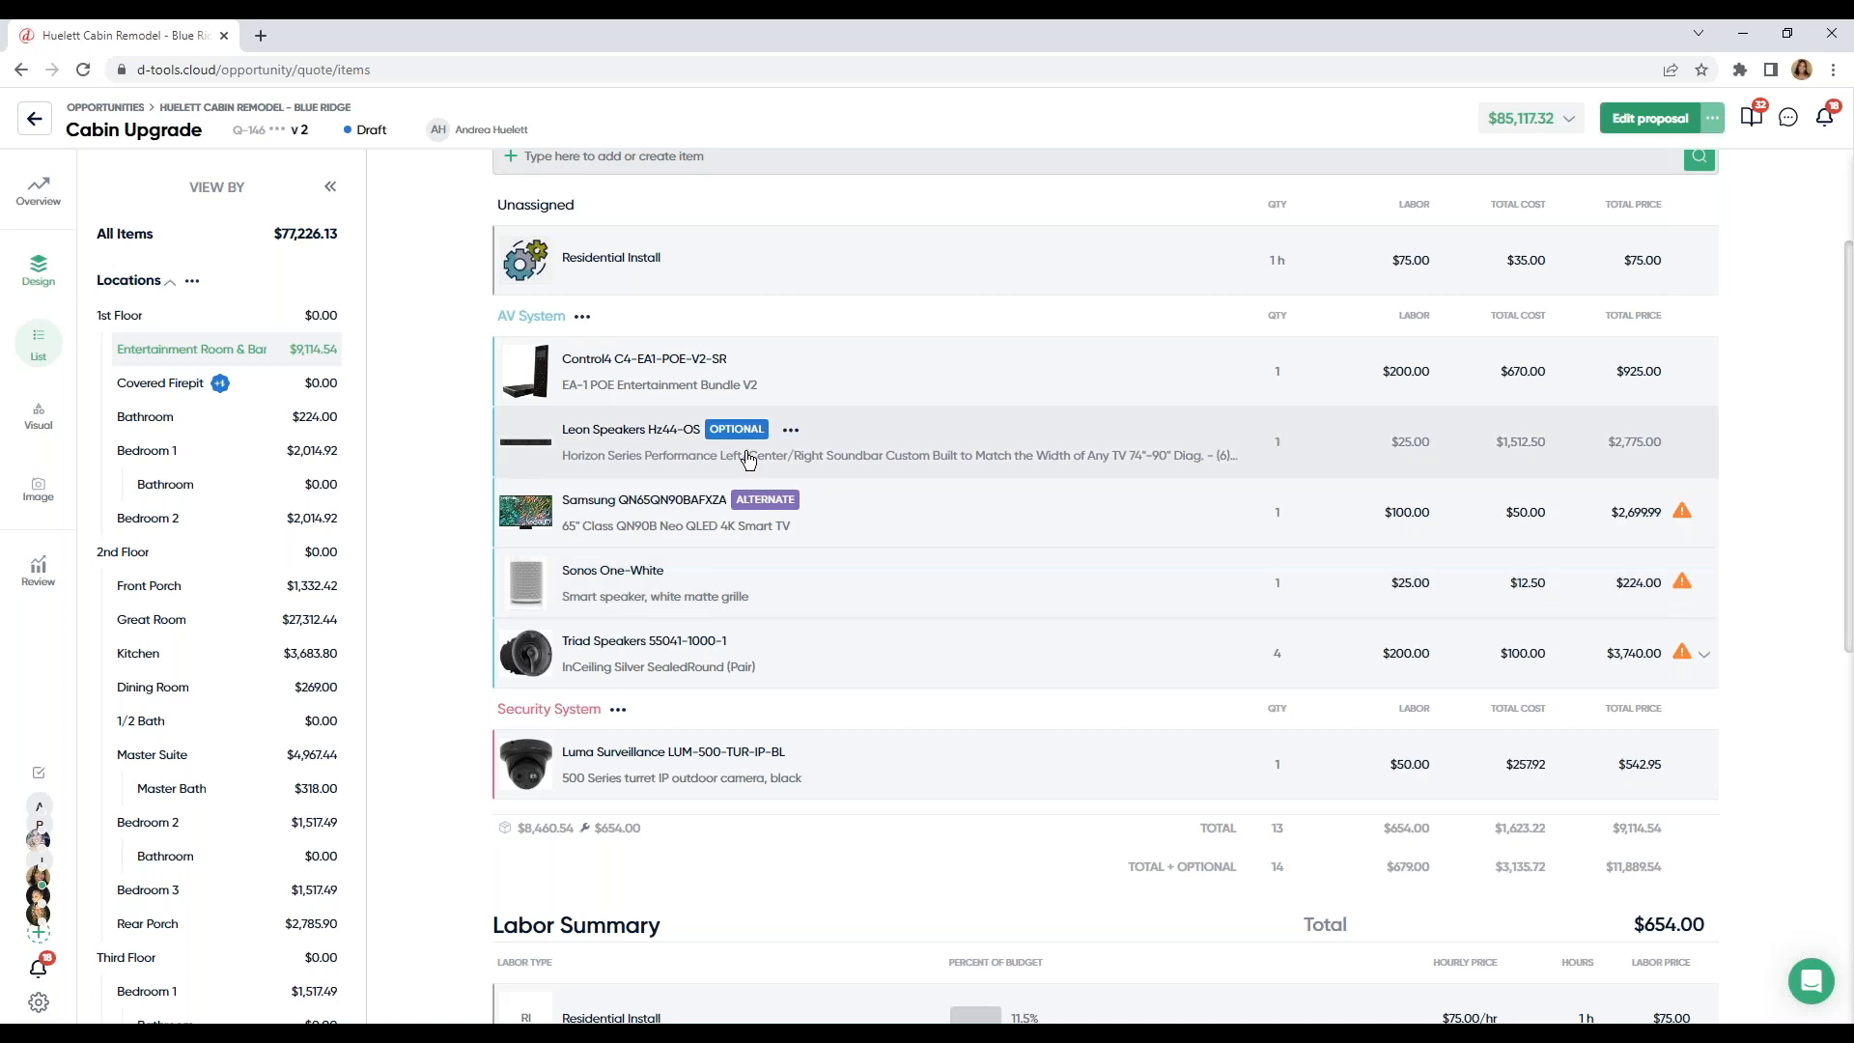
Step: Open the details of the Samsung QN65QN90BAFXZA TV and review its labor and alternate items
left_click(710, 512)
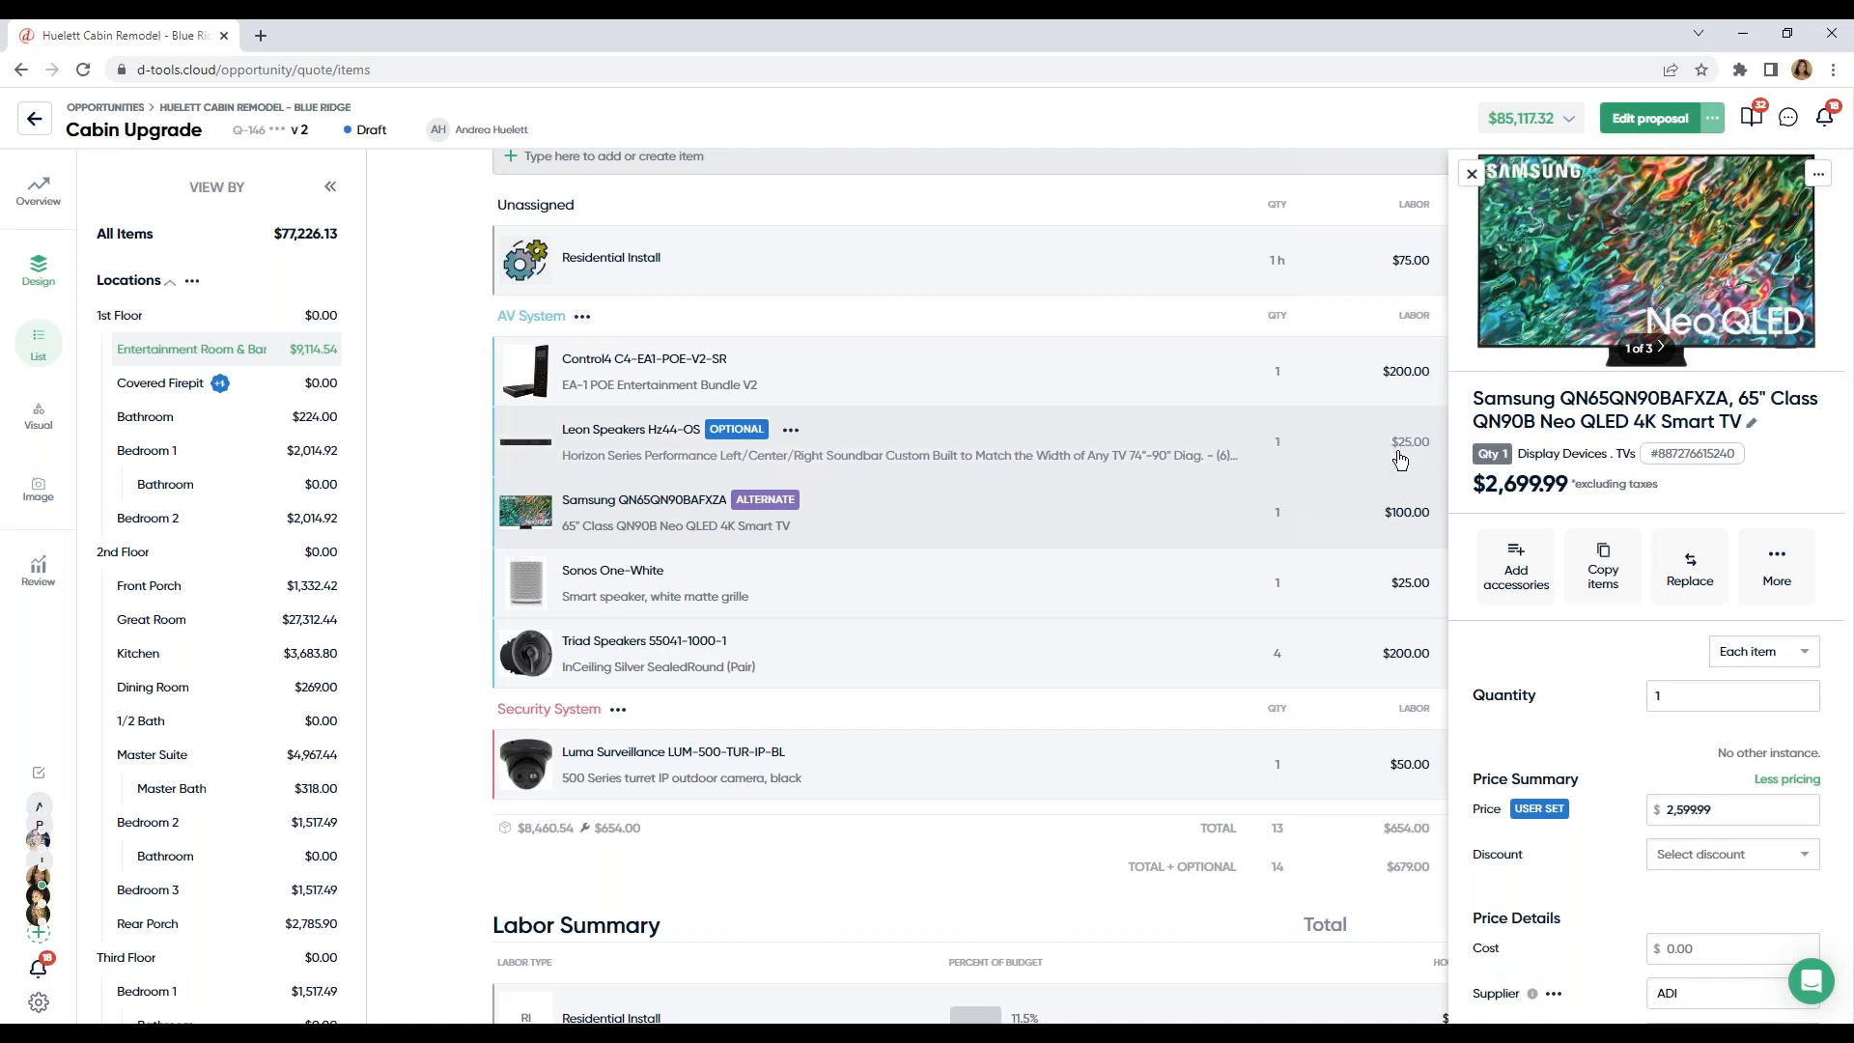
left_click(1471, 177)
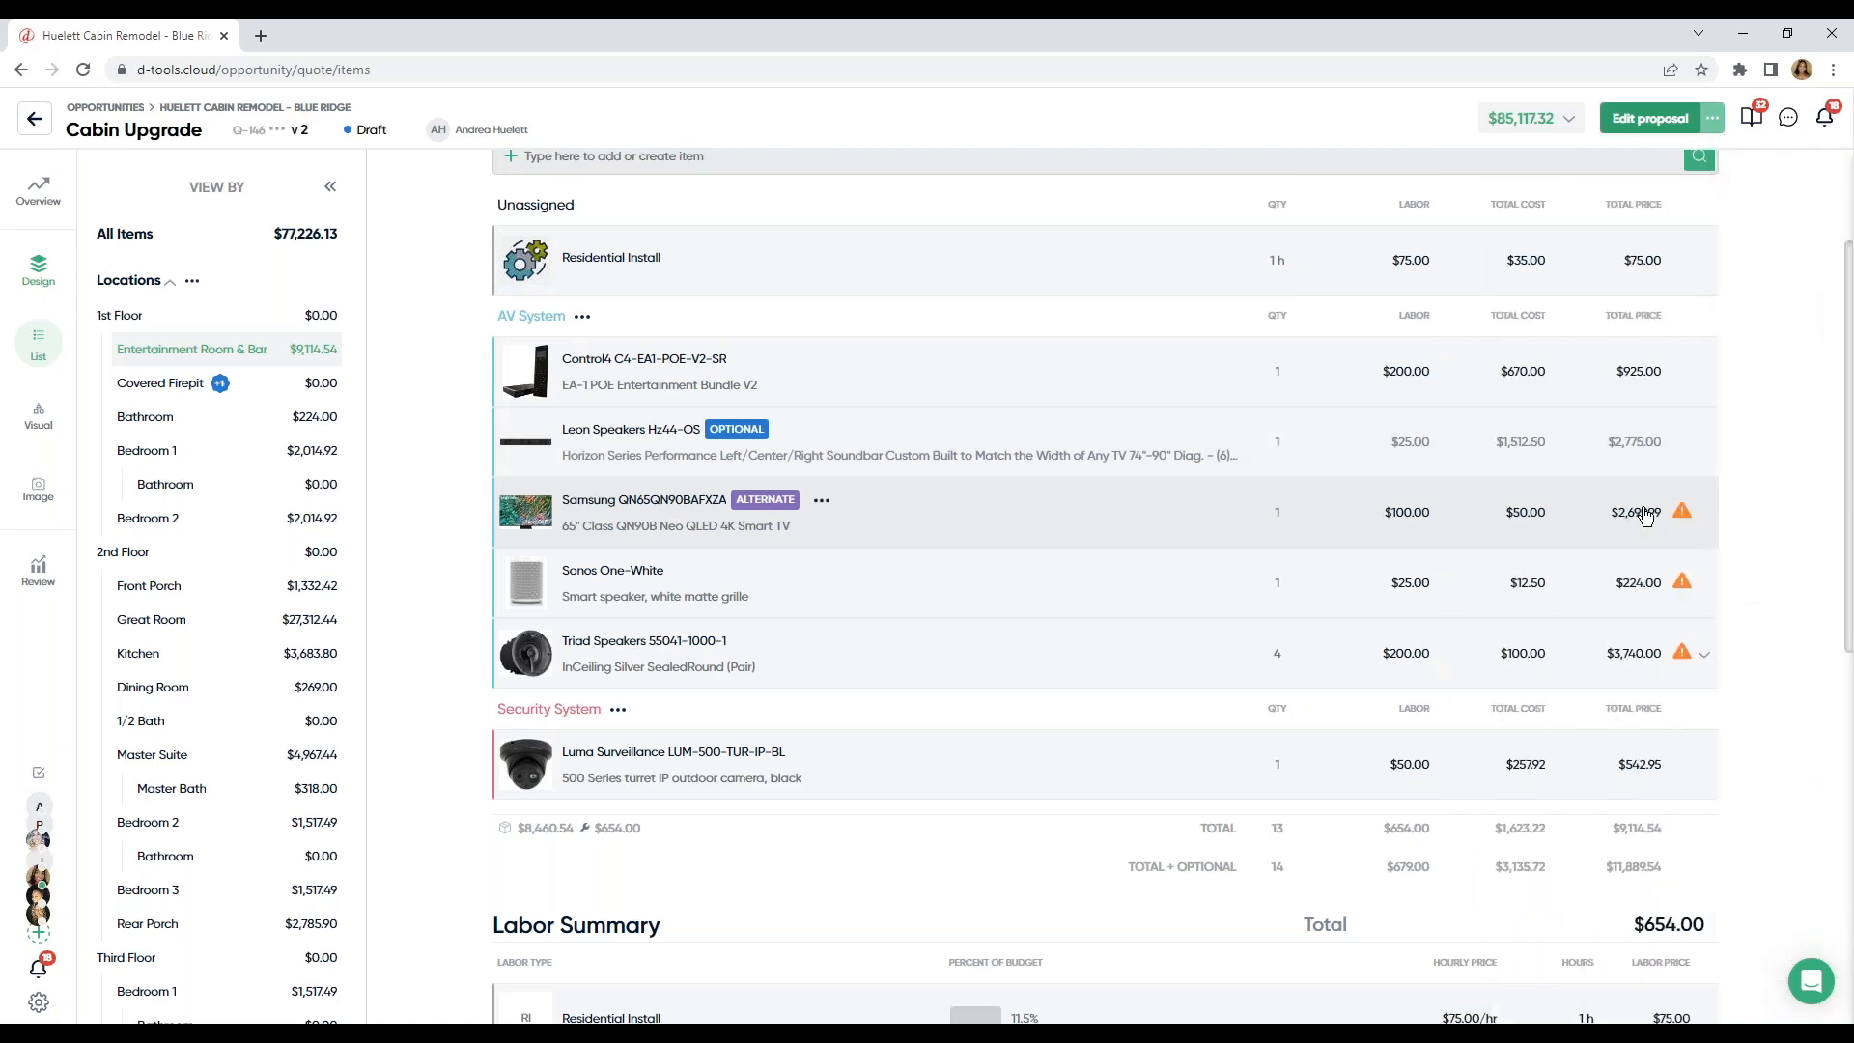
left_click(1516, 517)
scroll(1646, 579, "down", 7)
scroll(1646, 579, "down", 2)
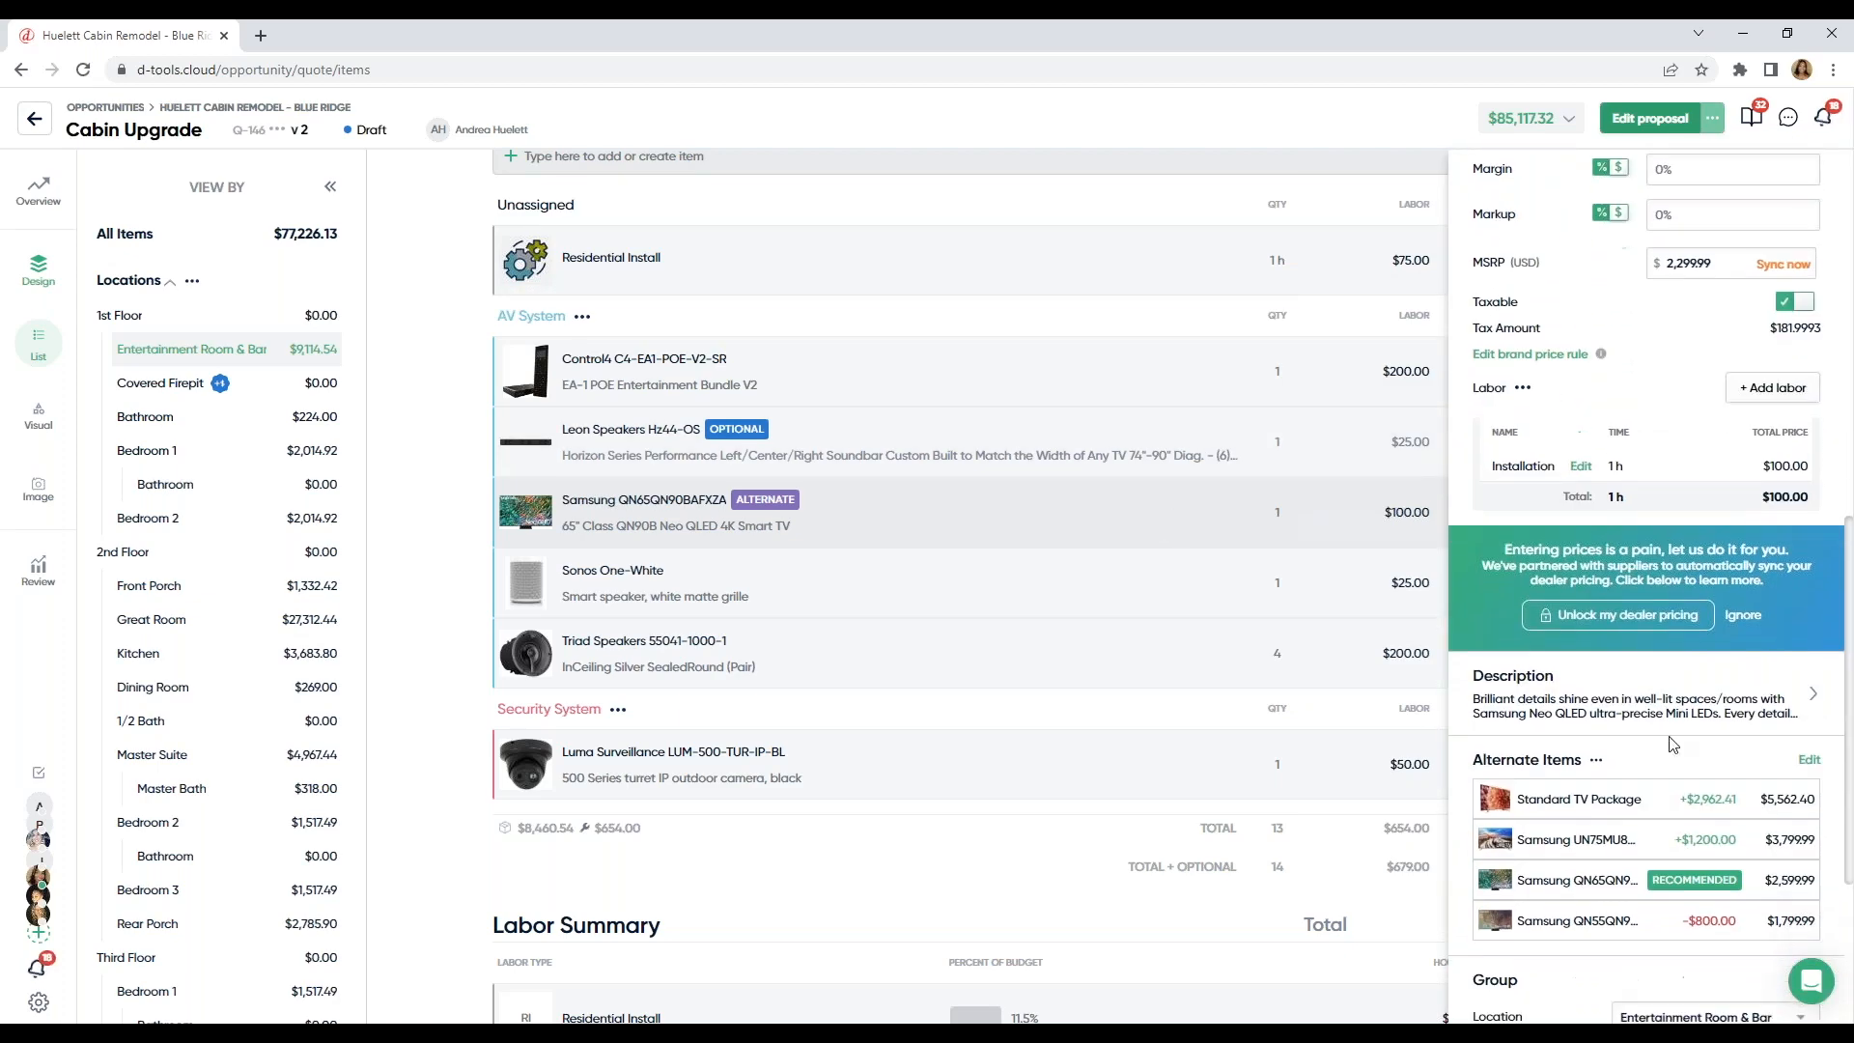
Step: Try marking all items as optional in the TV's alternate set, cancel the edit and close the item details
left_click(1809, 760)
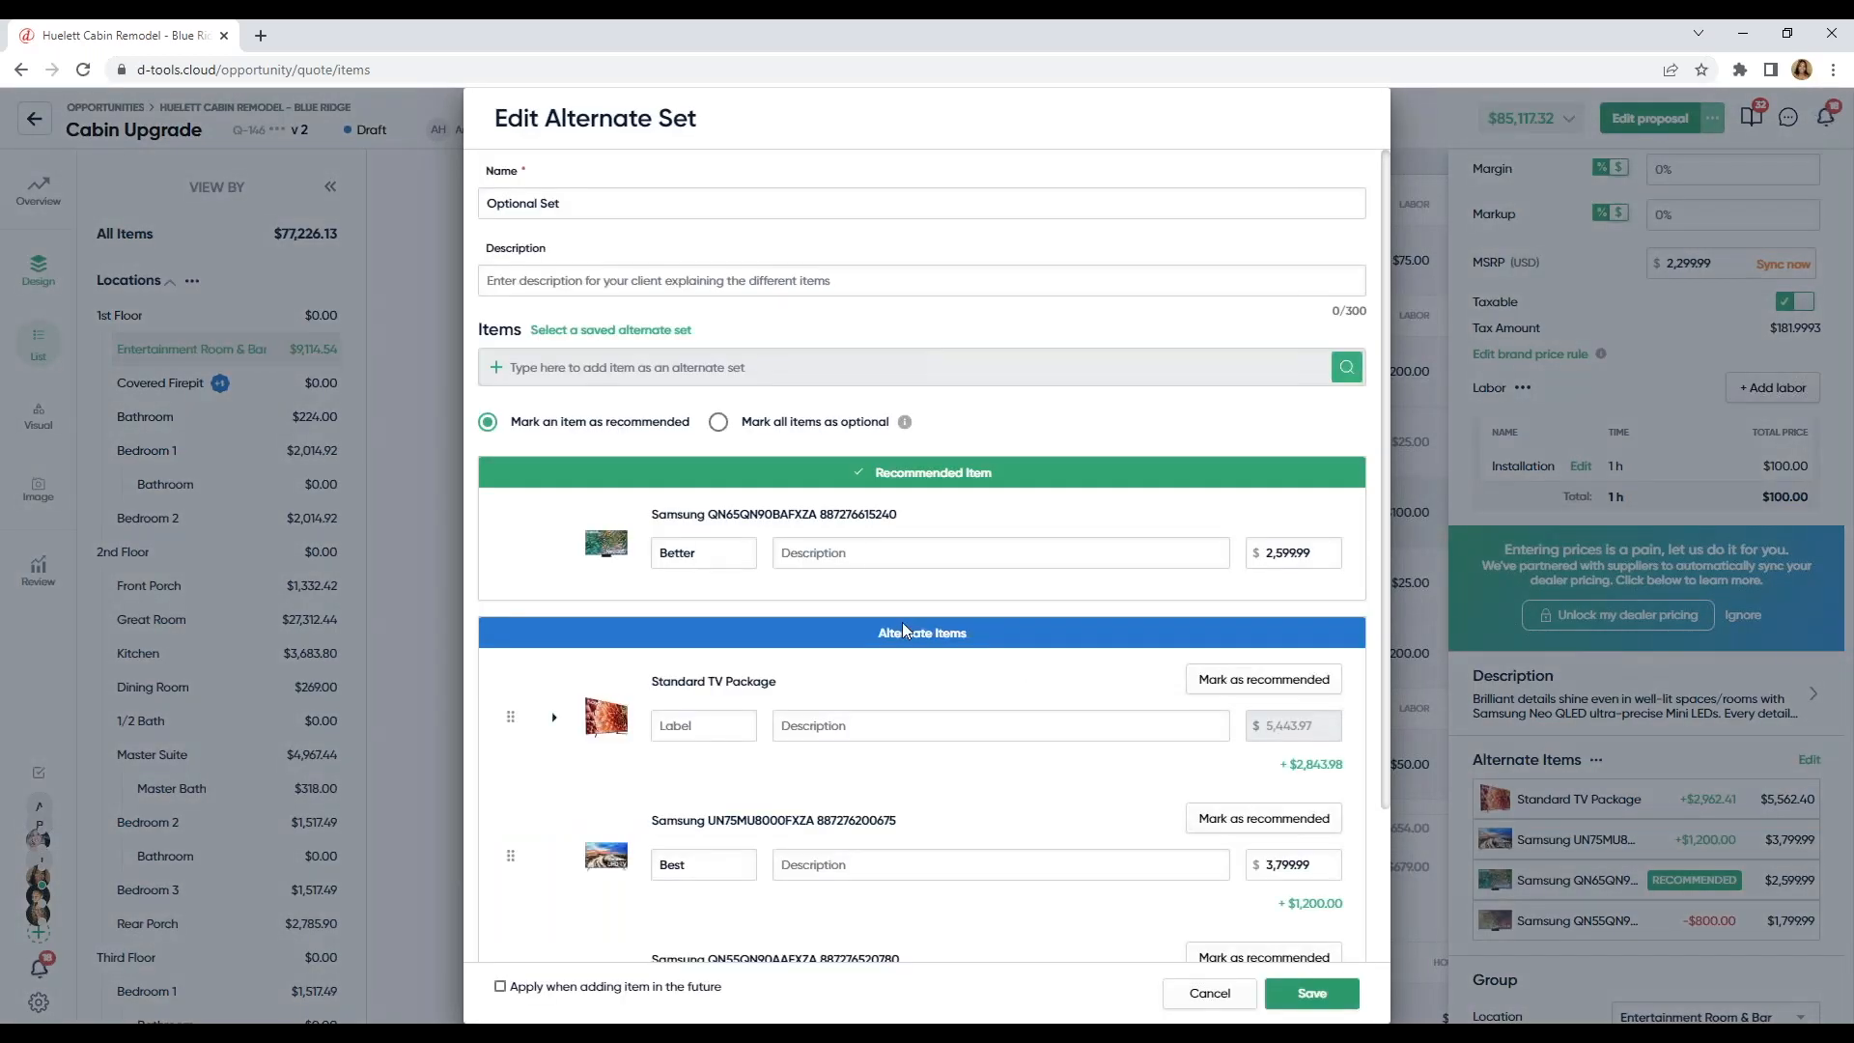
scroll(904, 620, "down", 2)
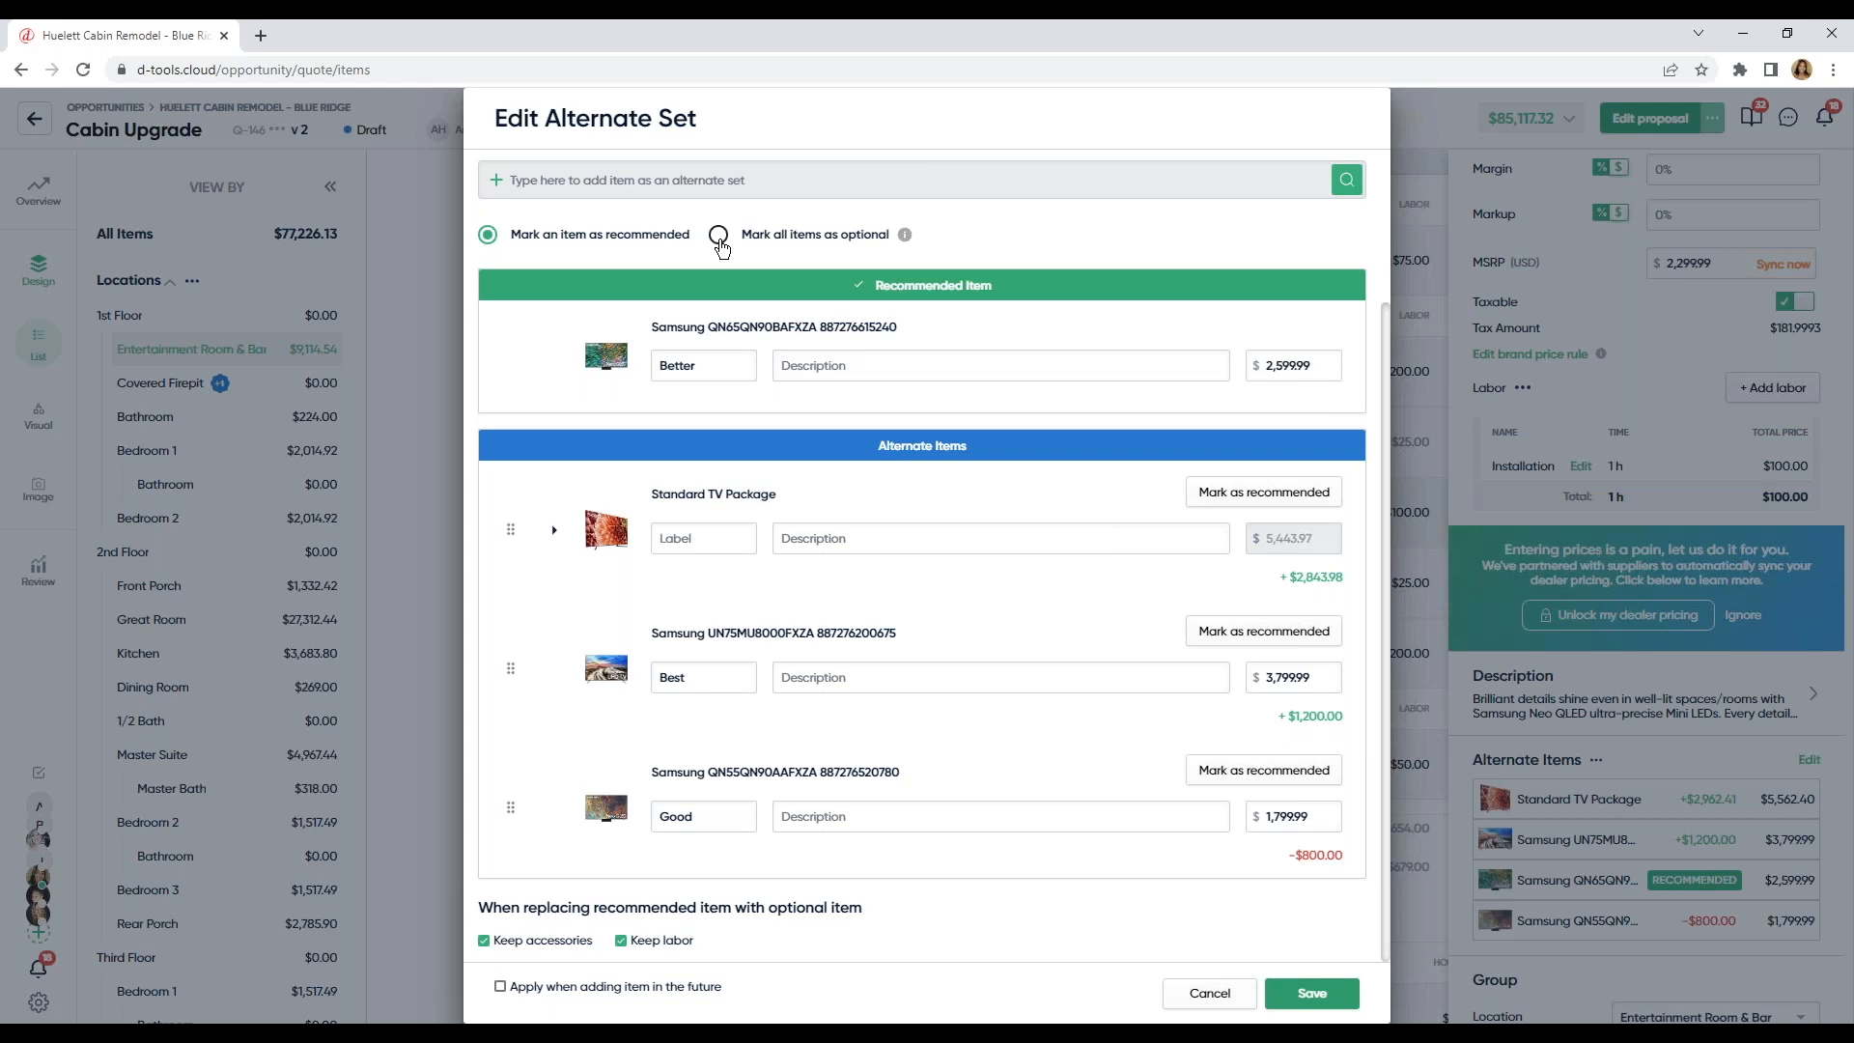
left_click(720, 250)
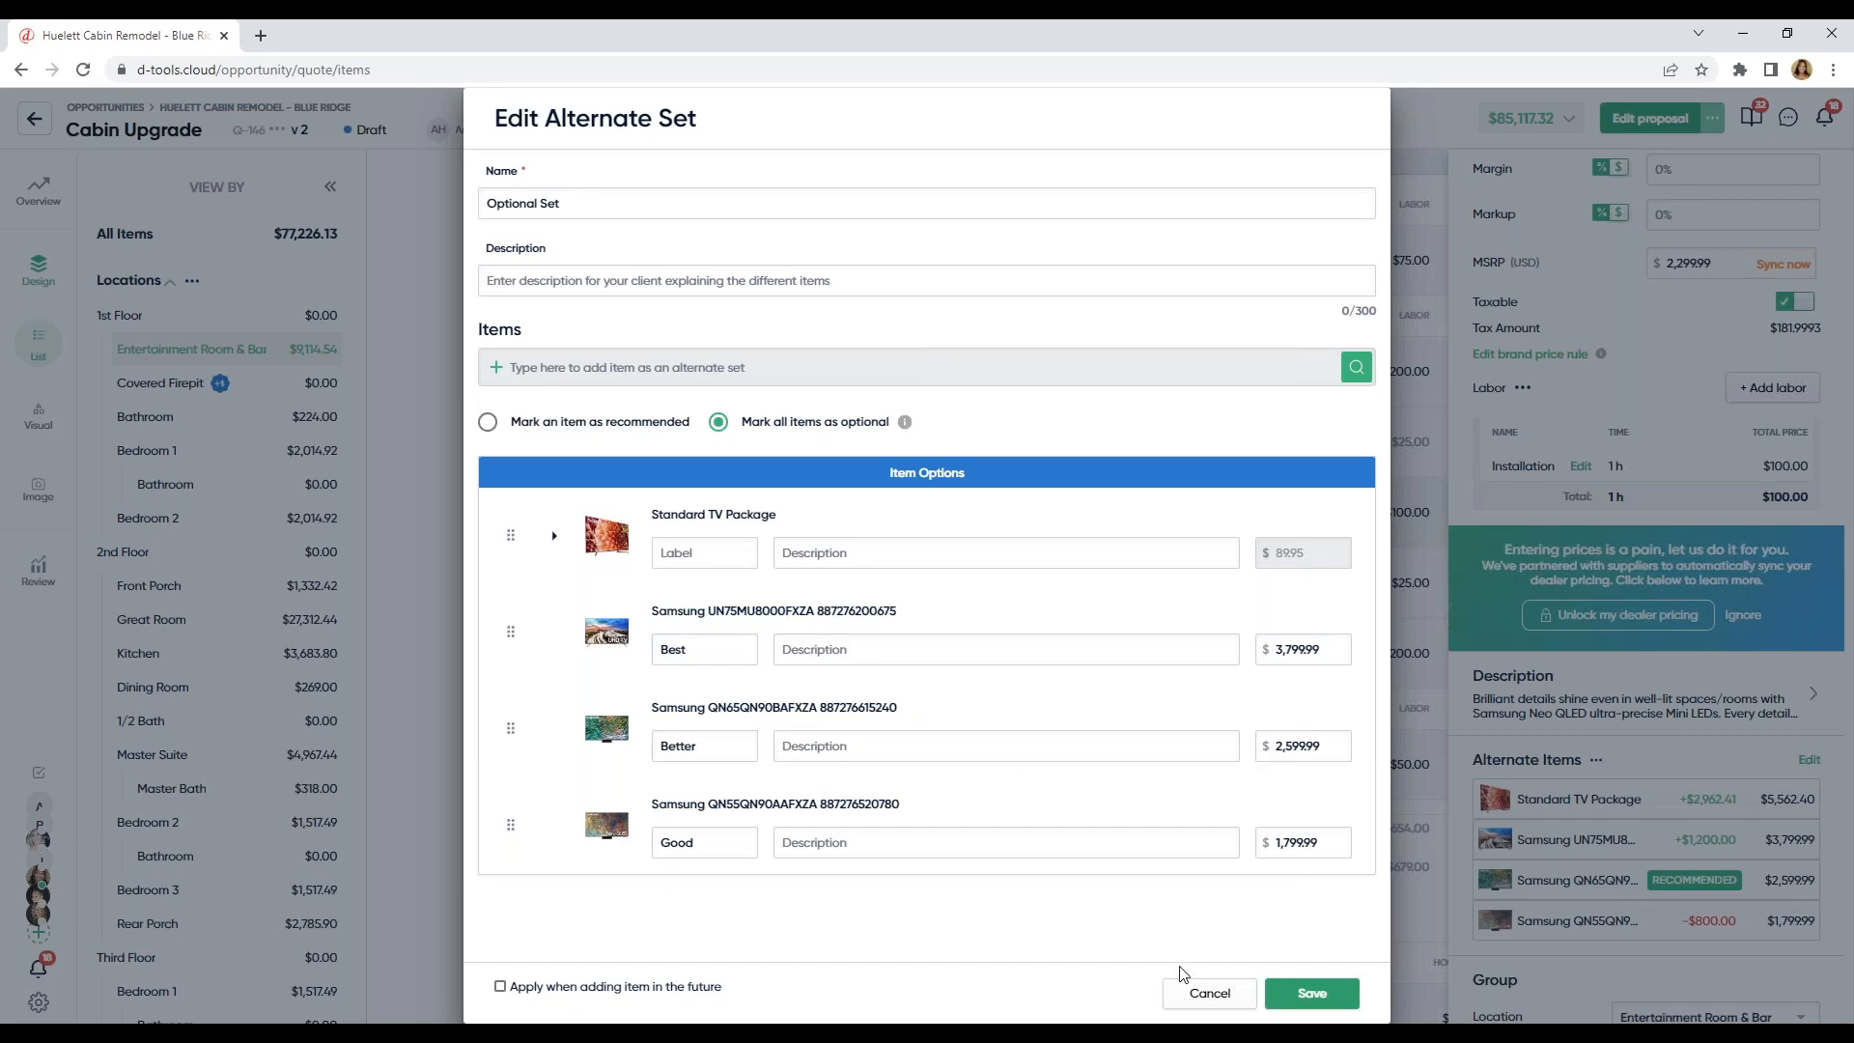
left_click(1200, 995)
scroll(1458, 386, "up", 10)
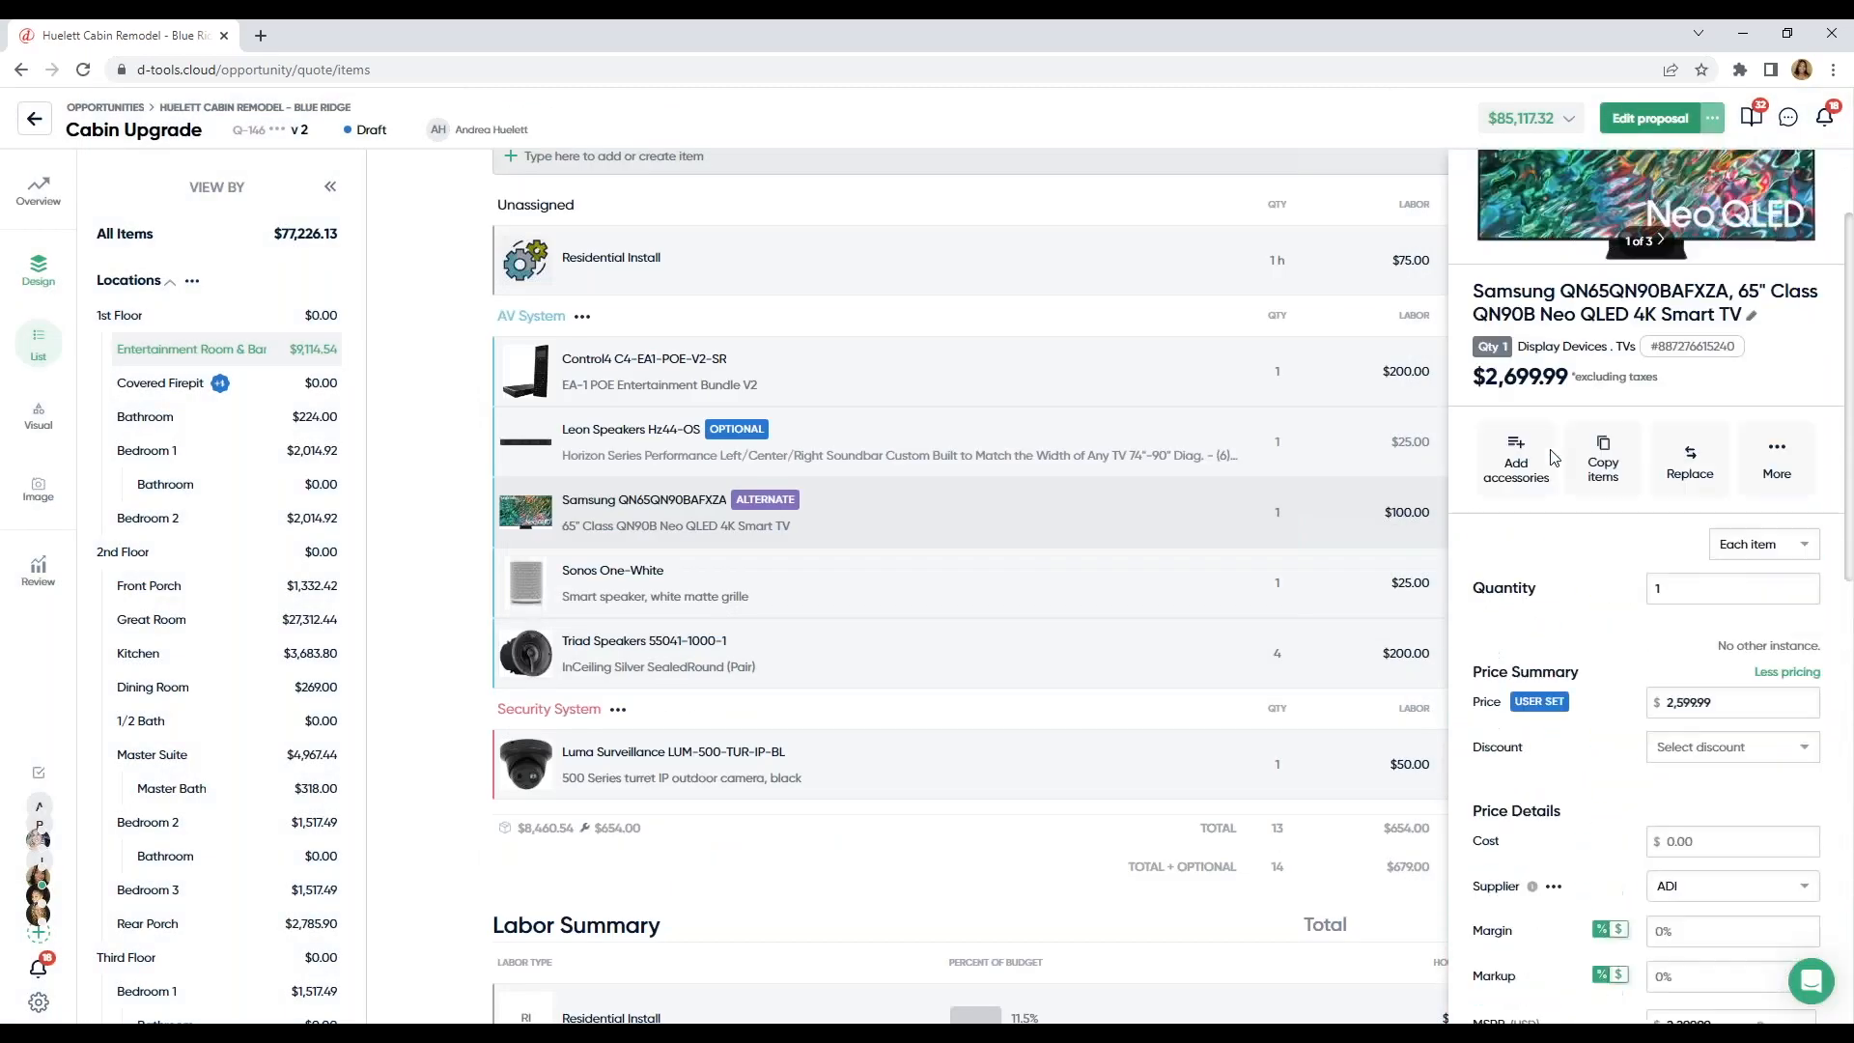
left_click(1470, 175)
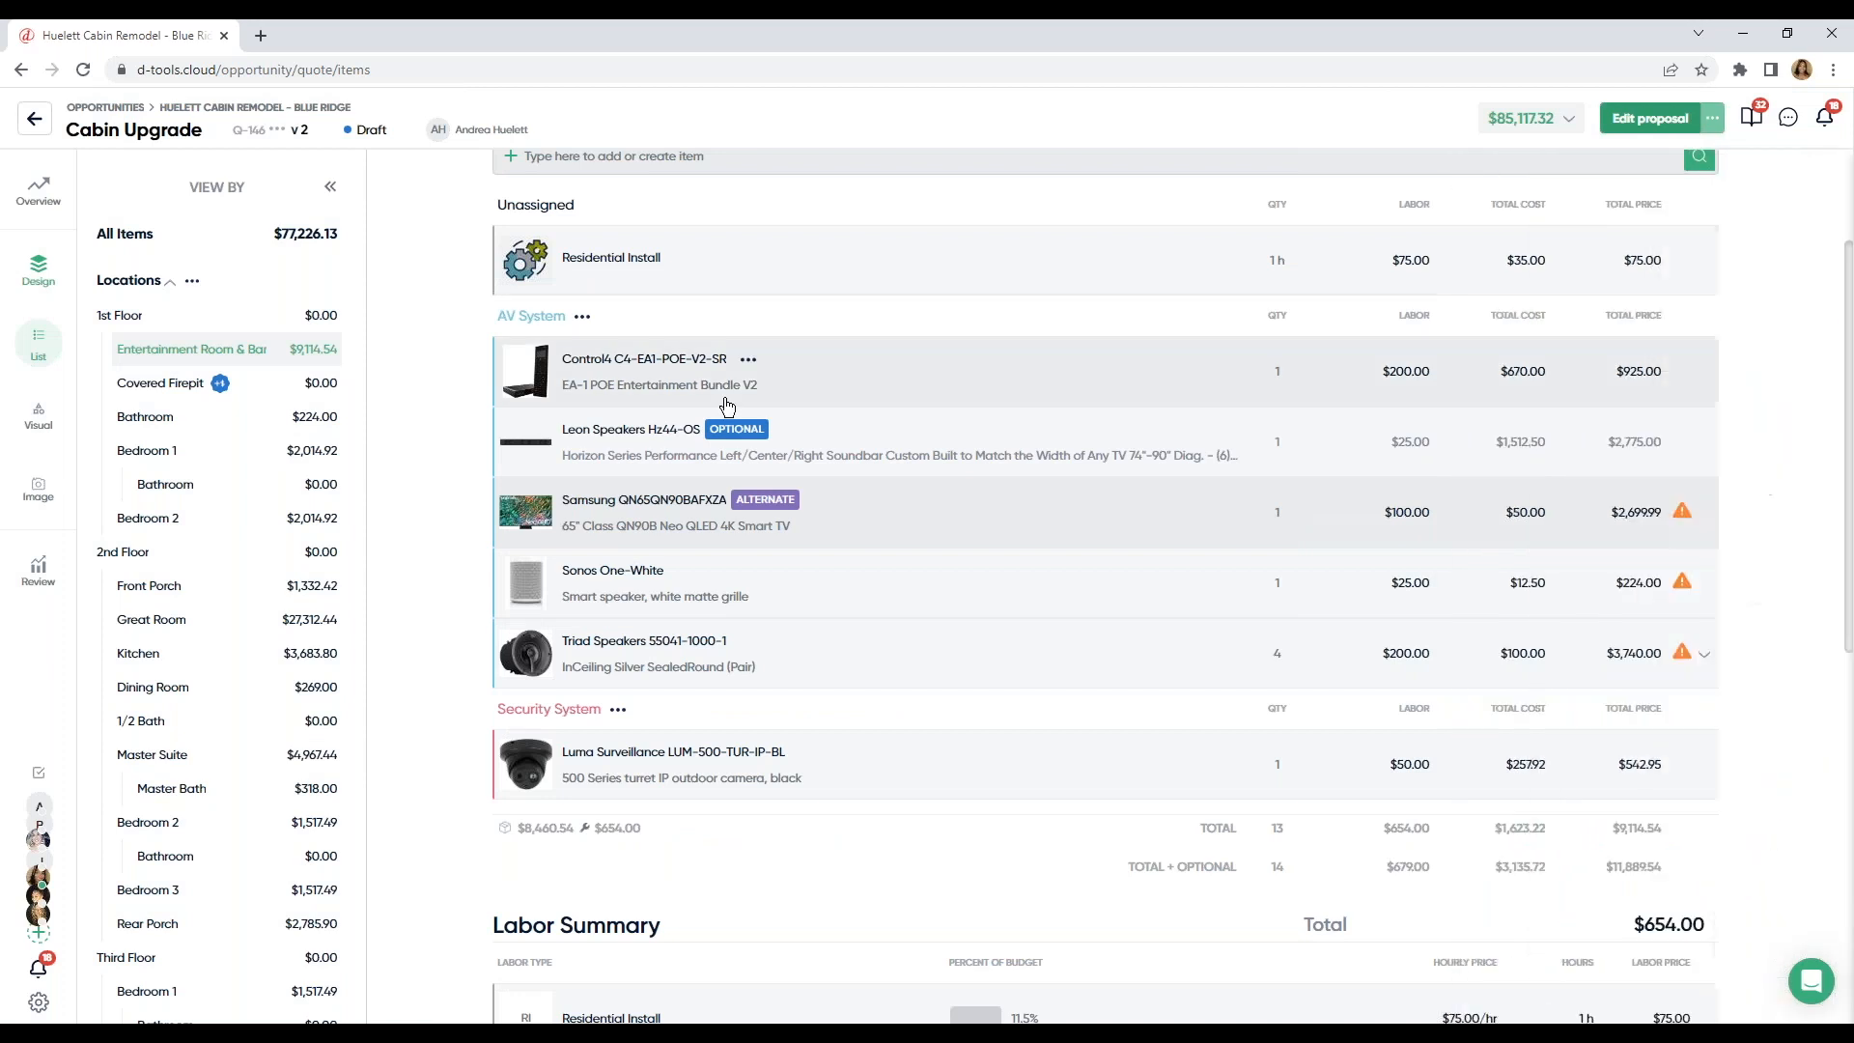
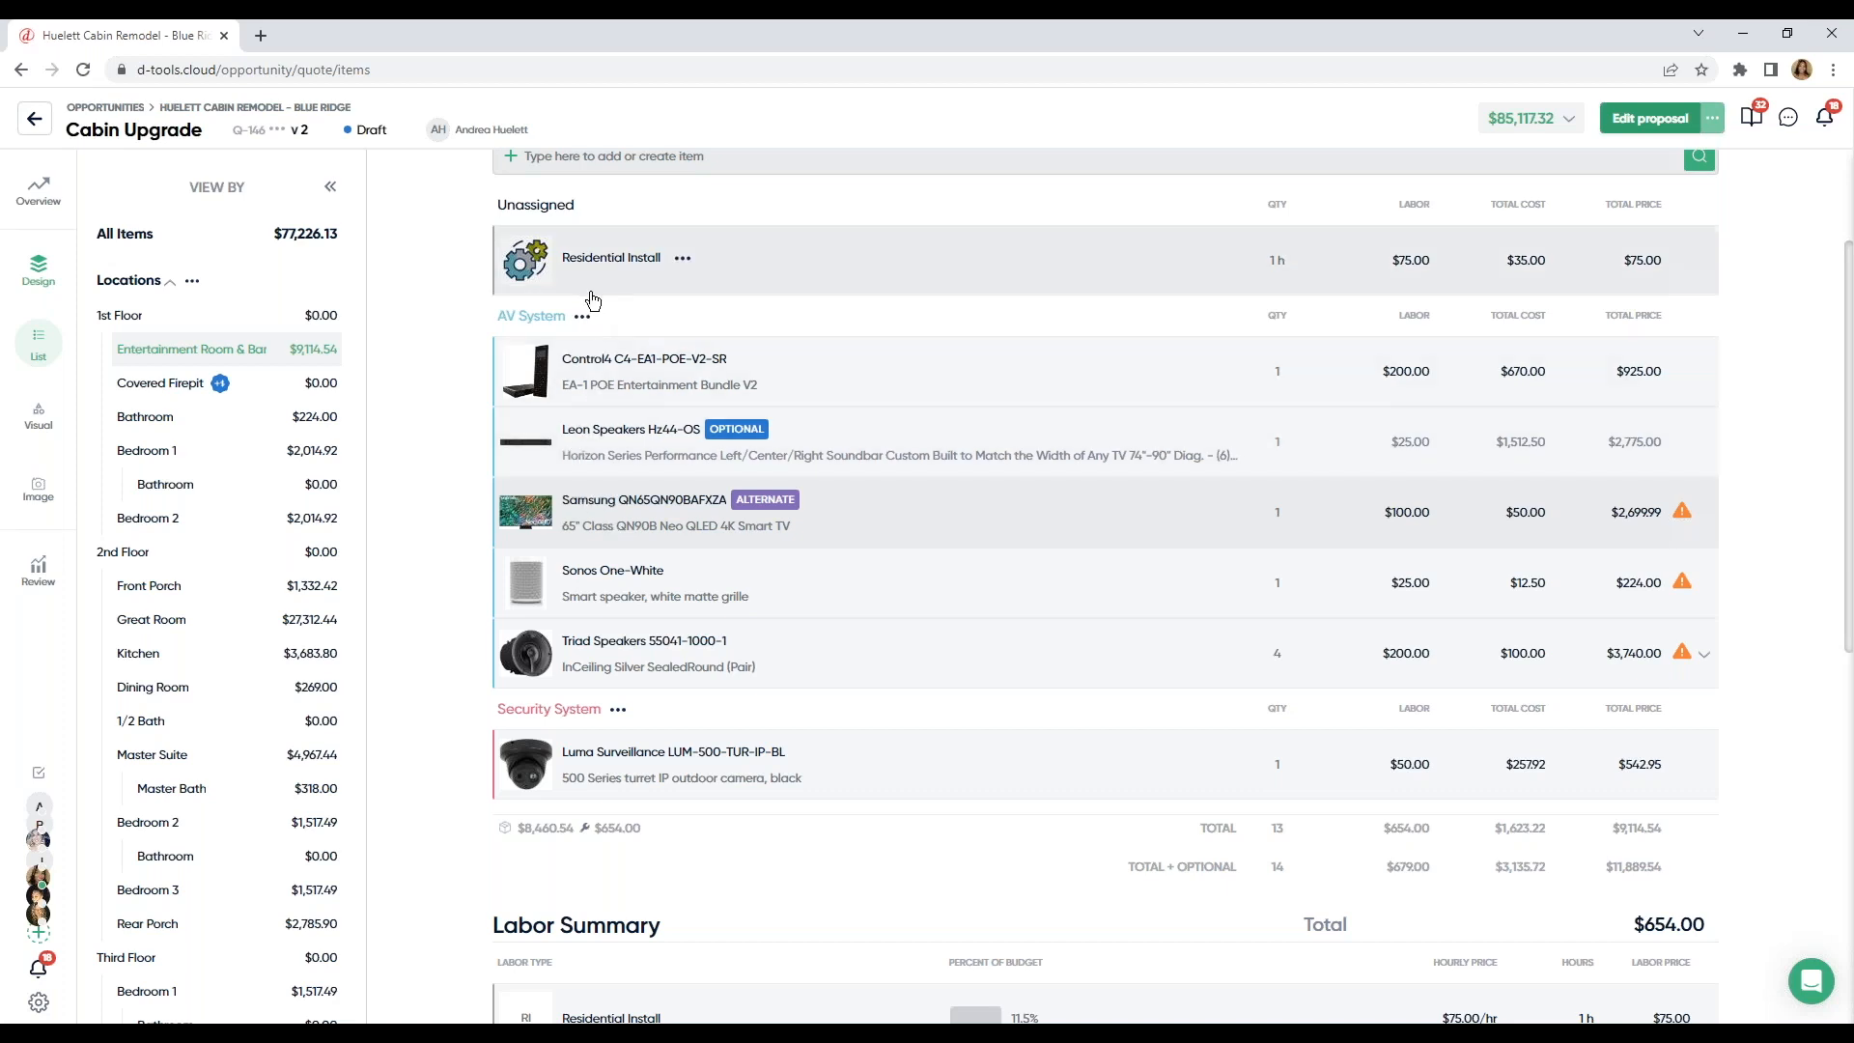
Step: Leave the quote and review the Labor Types in the catalog settings
scroll(591, 295, "up", 1)
scroll(605, 370, "up", 1)
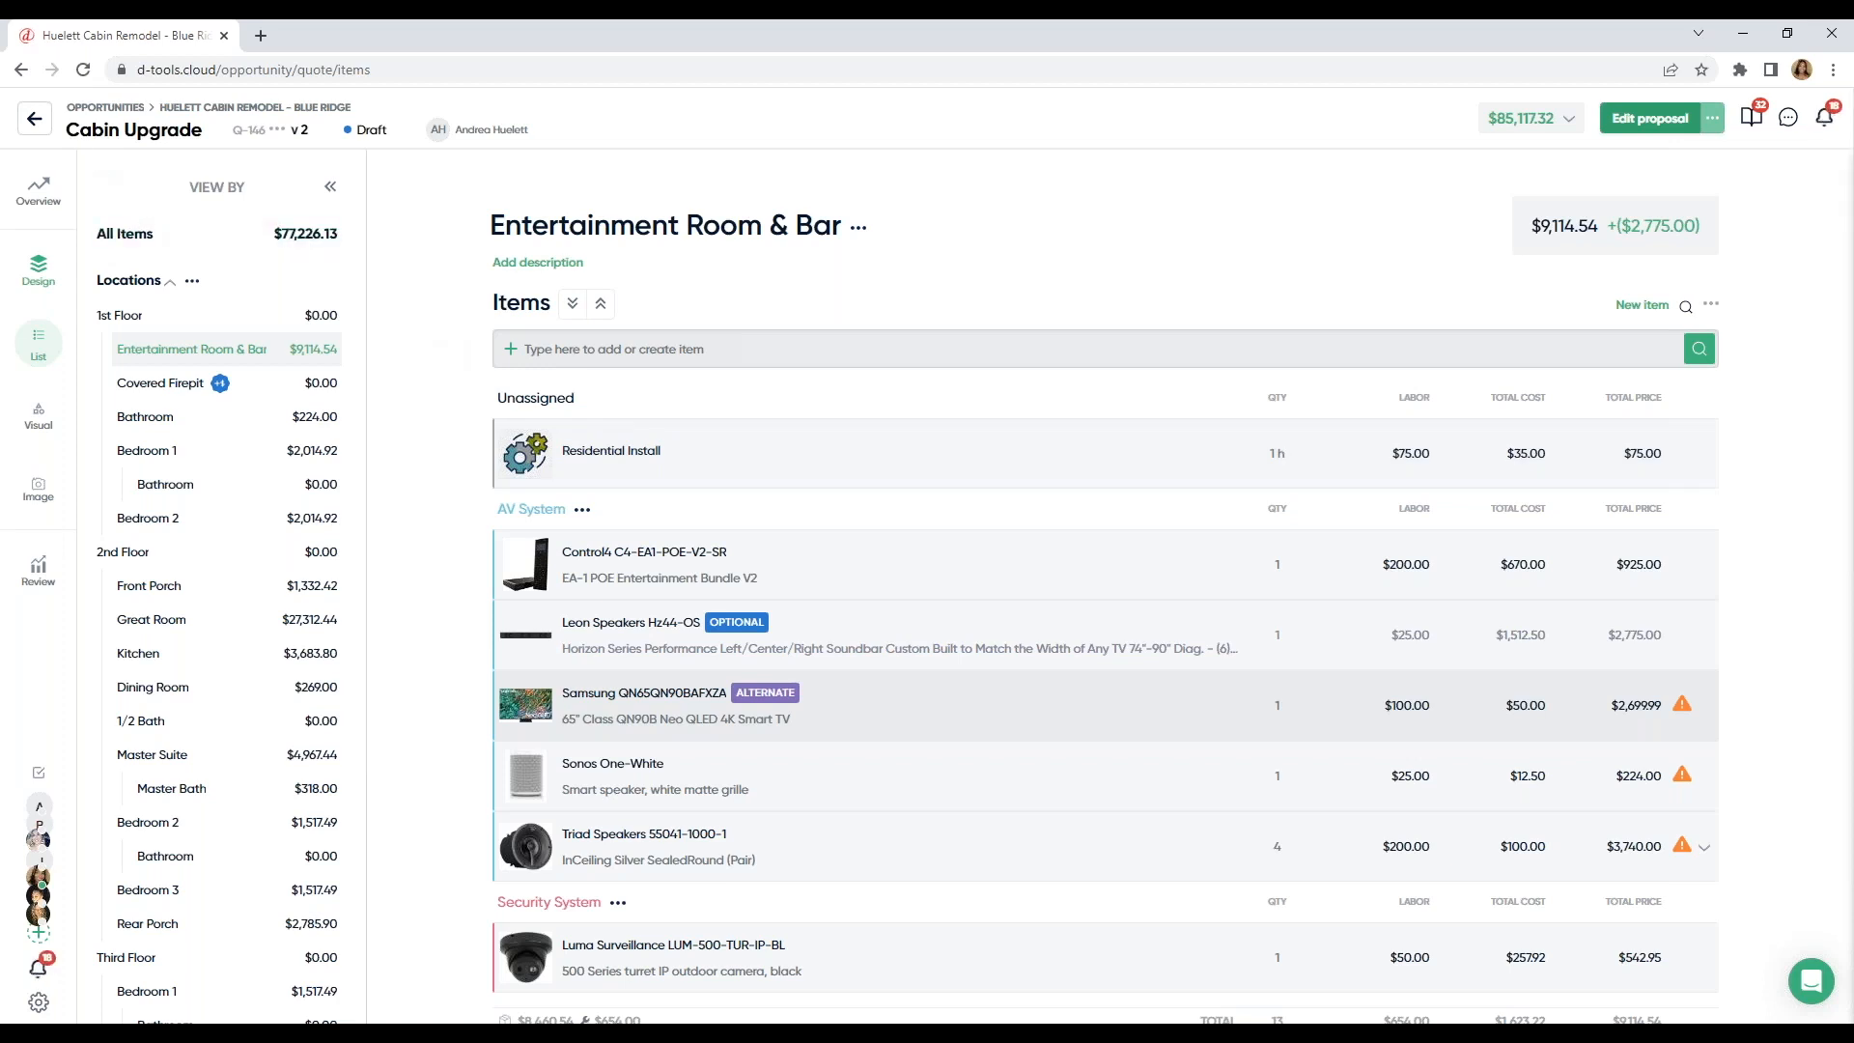
left_click(38, 122)
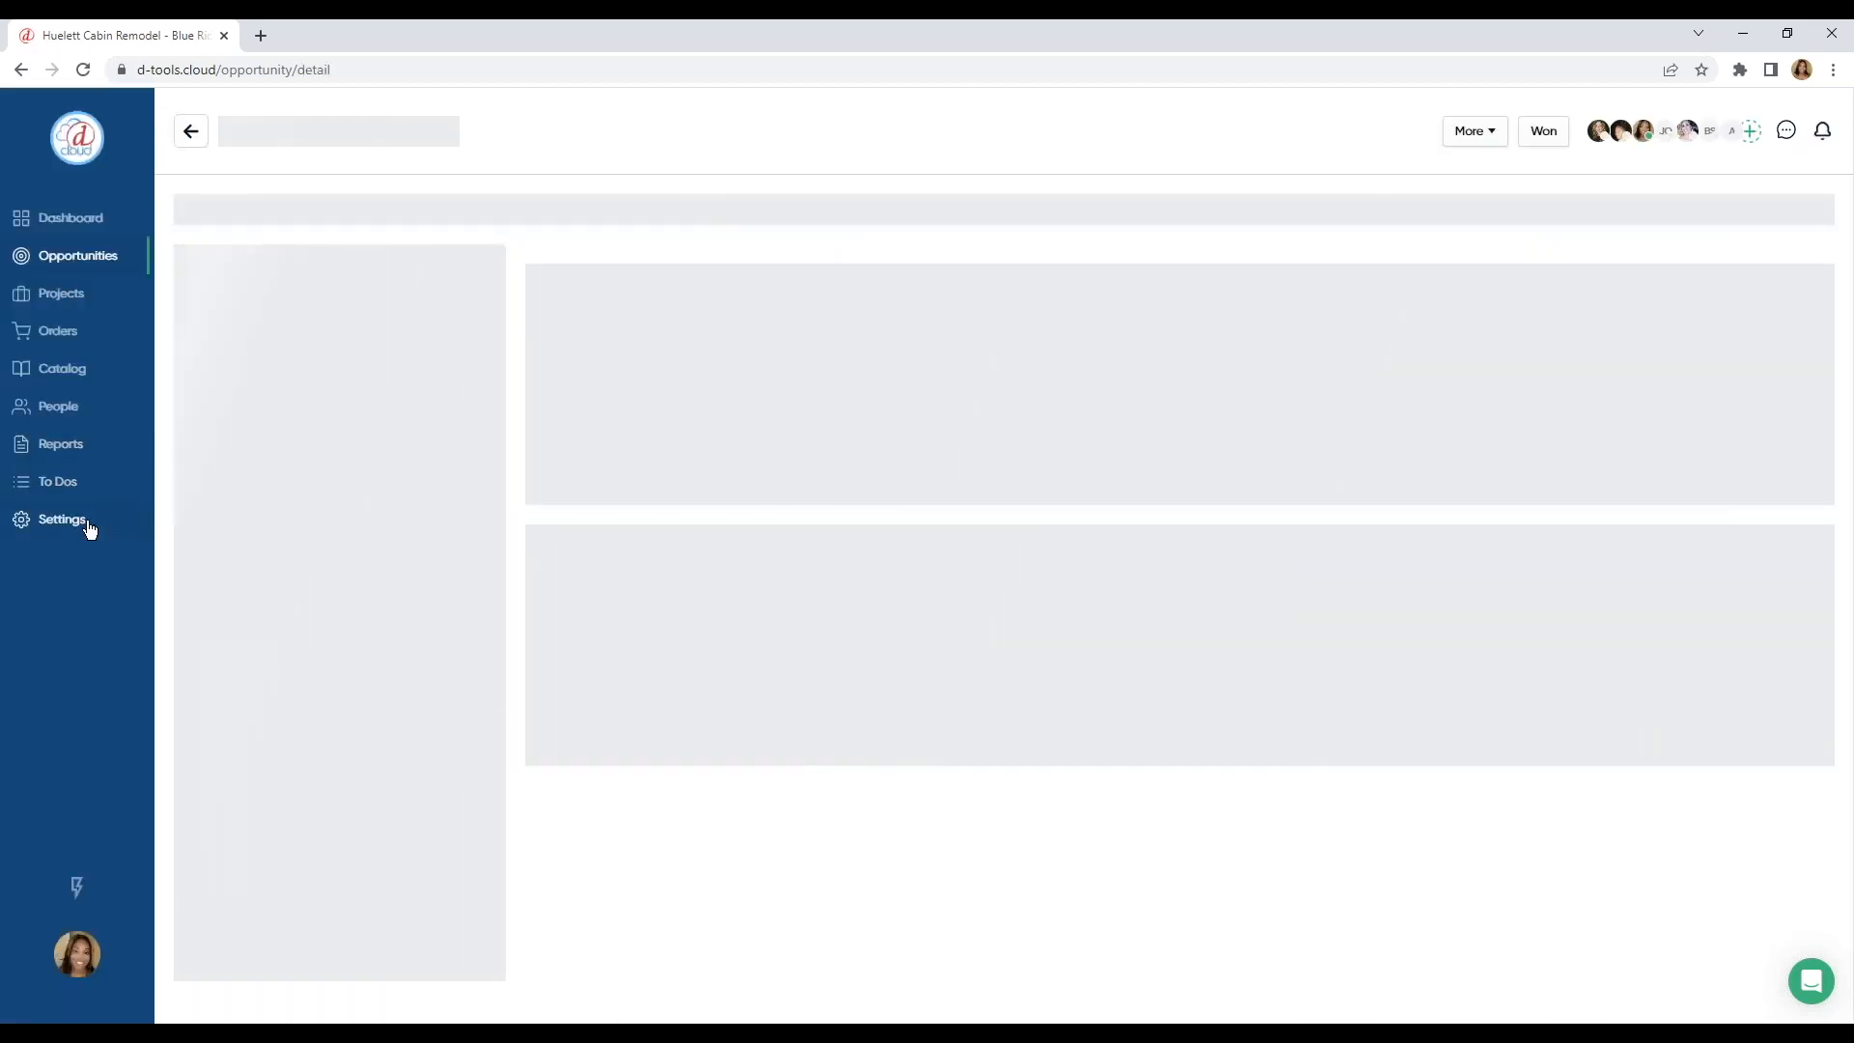
left_click(88, 523)
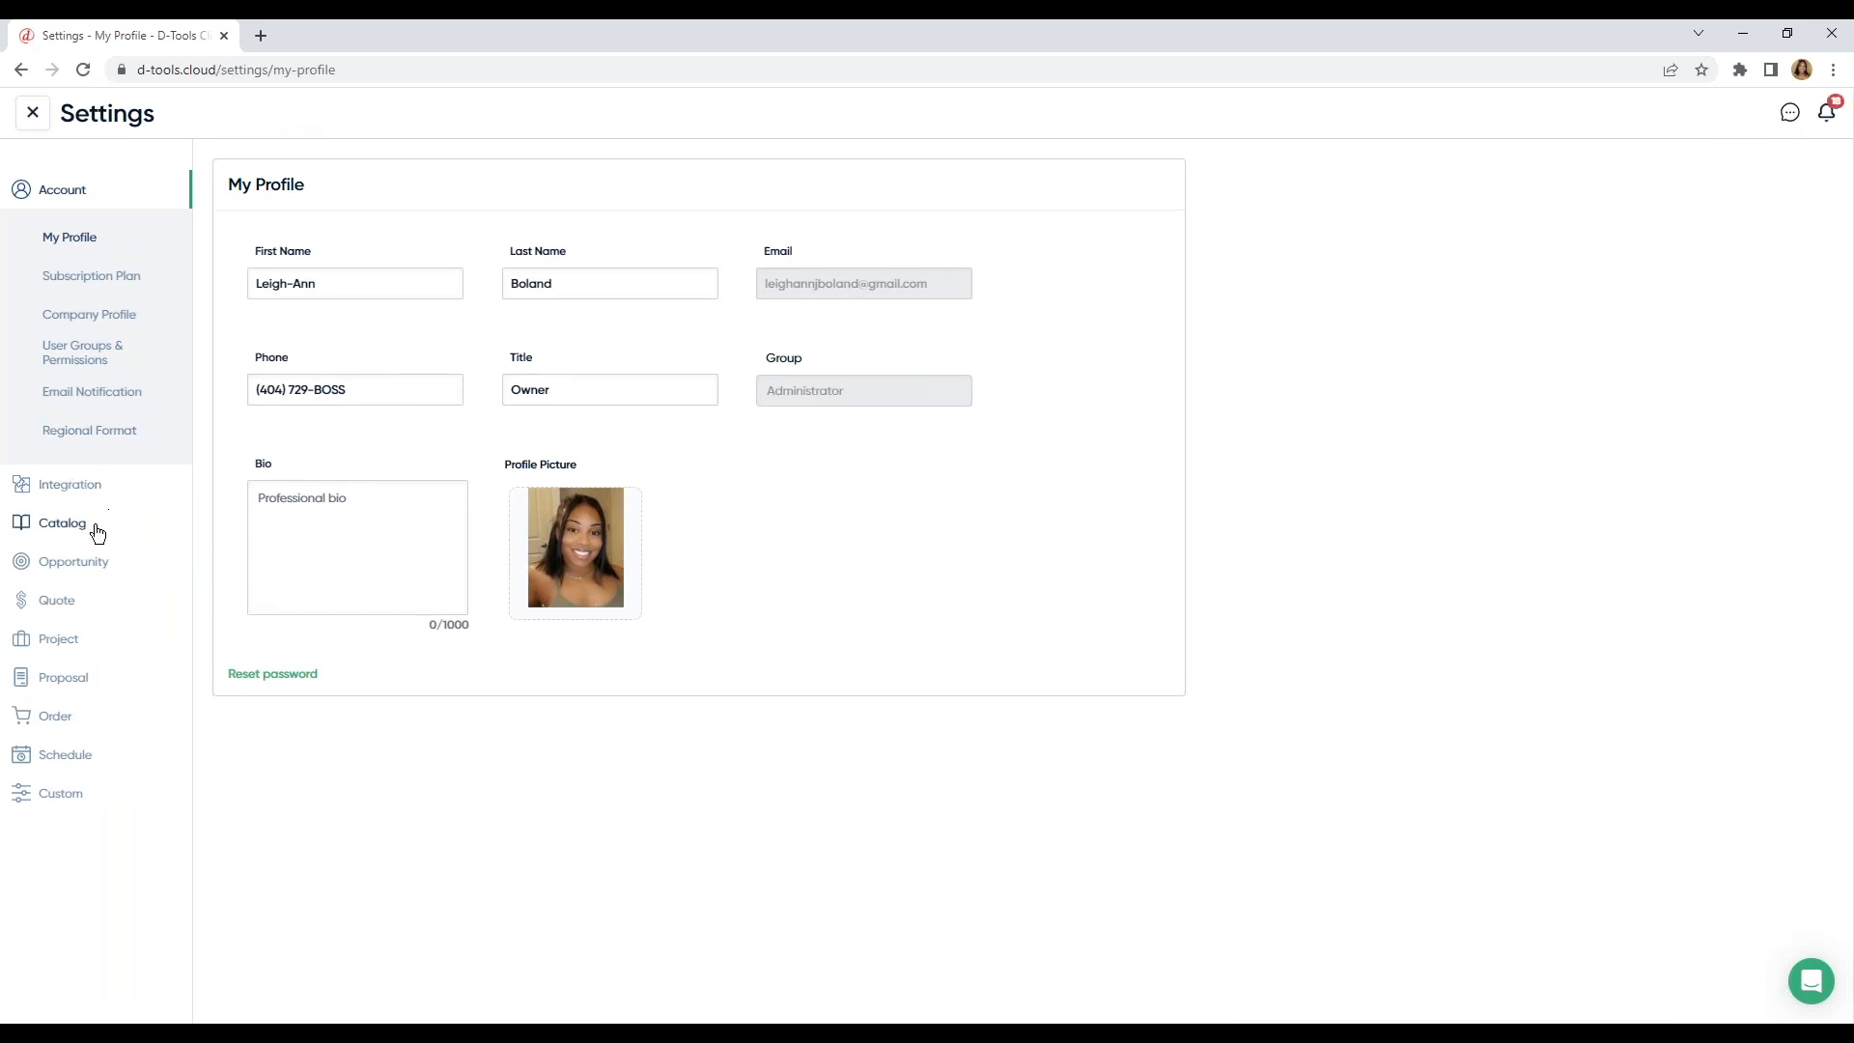
left_click(95, 524)
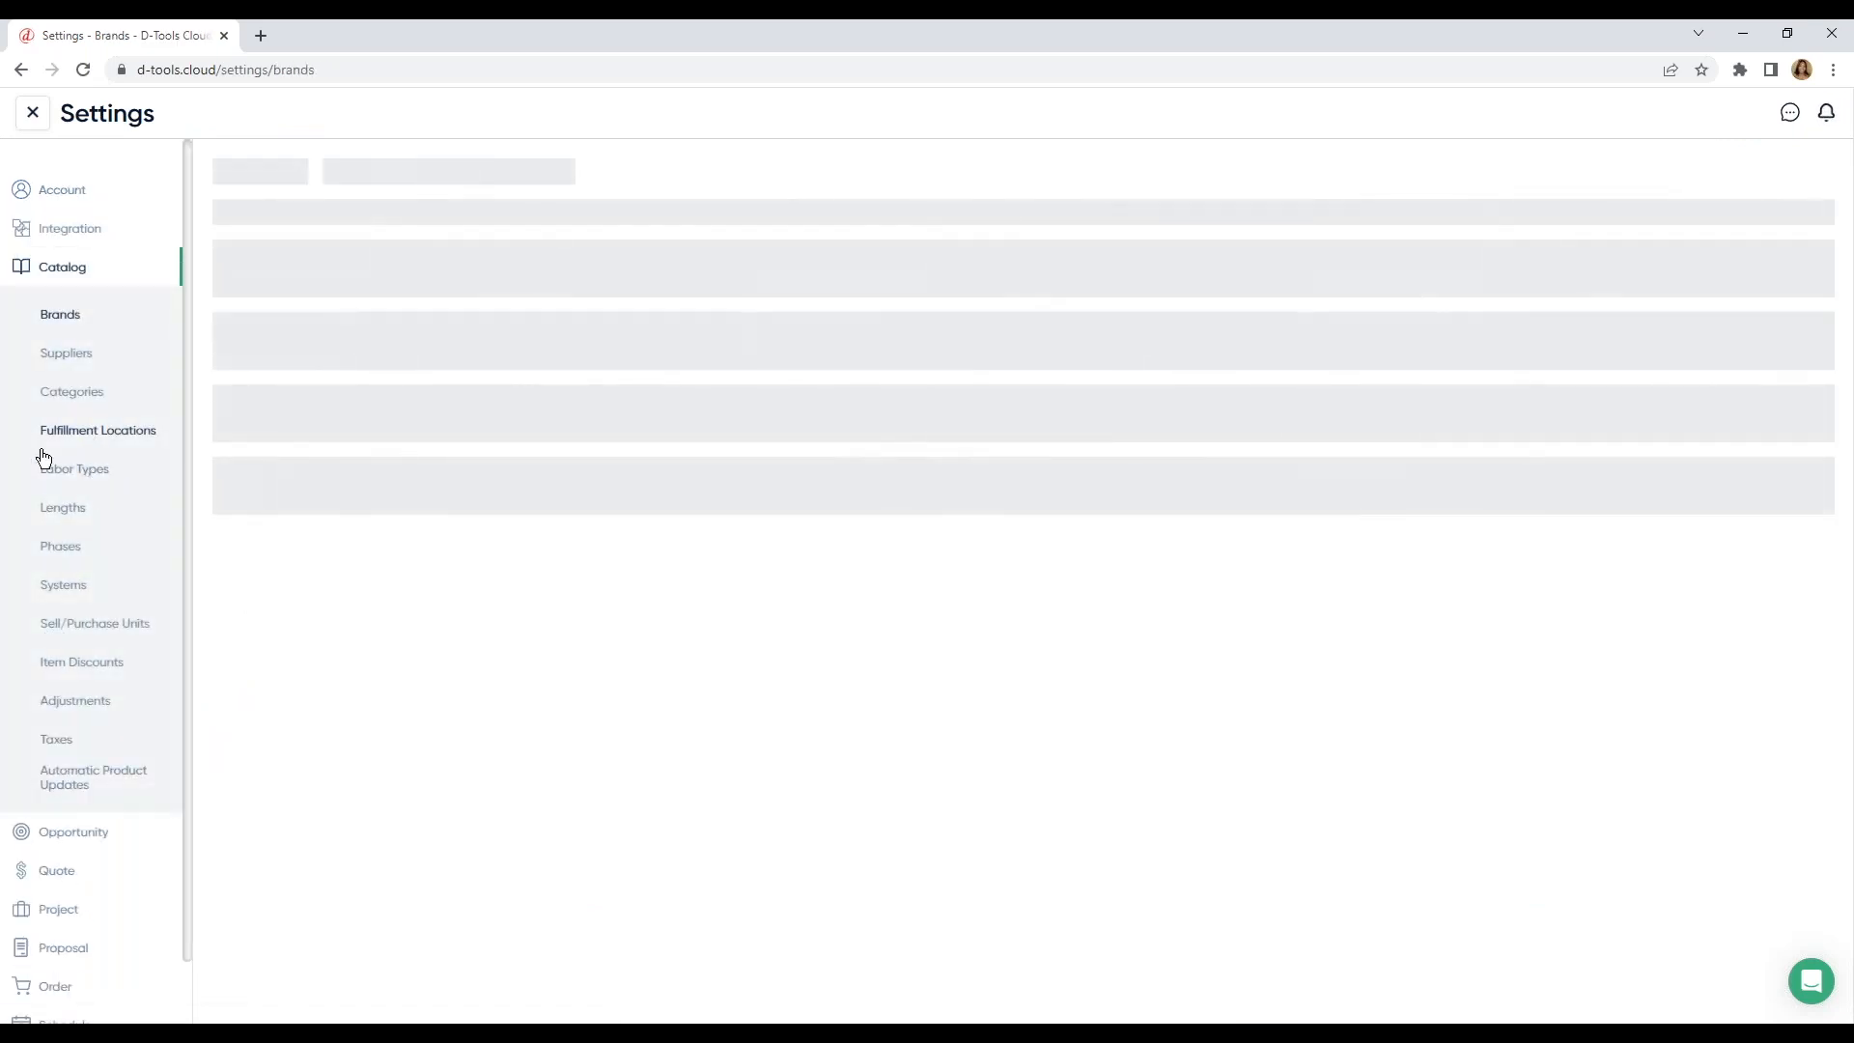
left_click(94, 477)
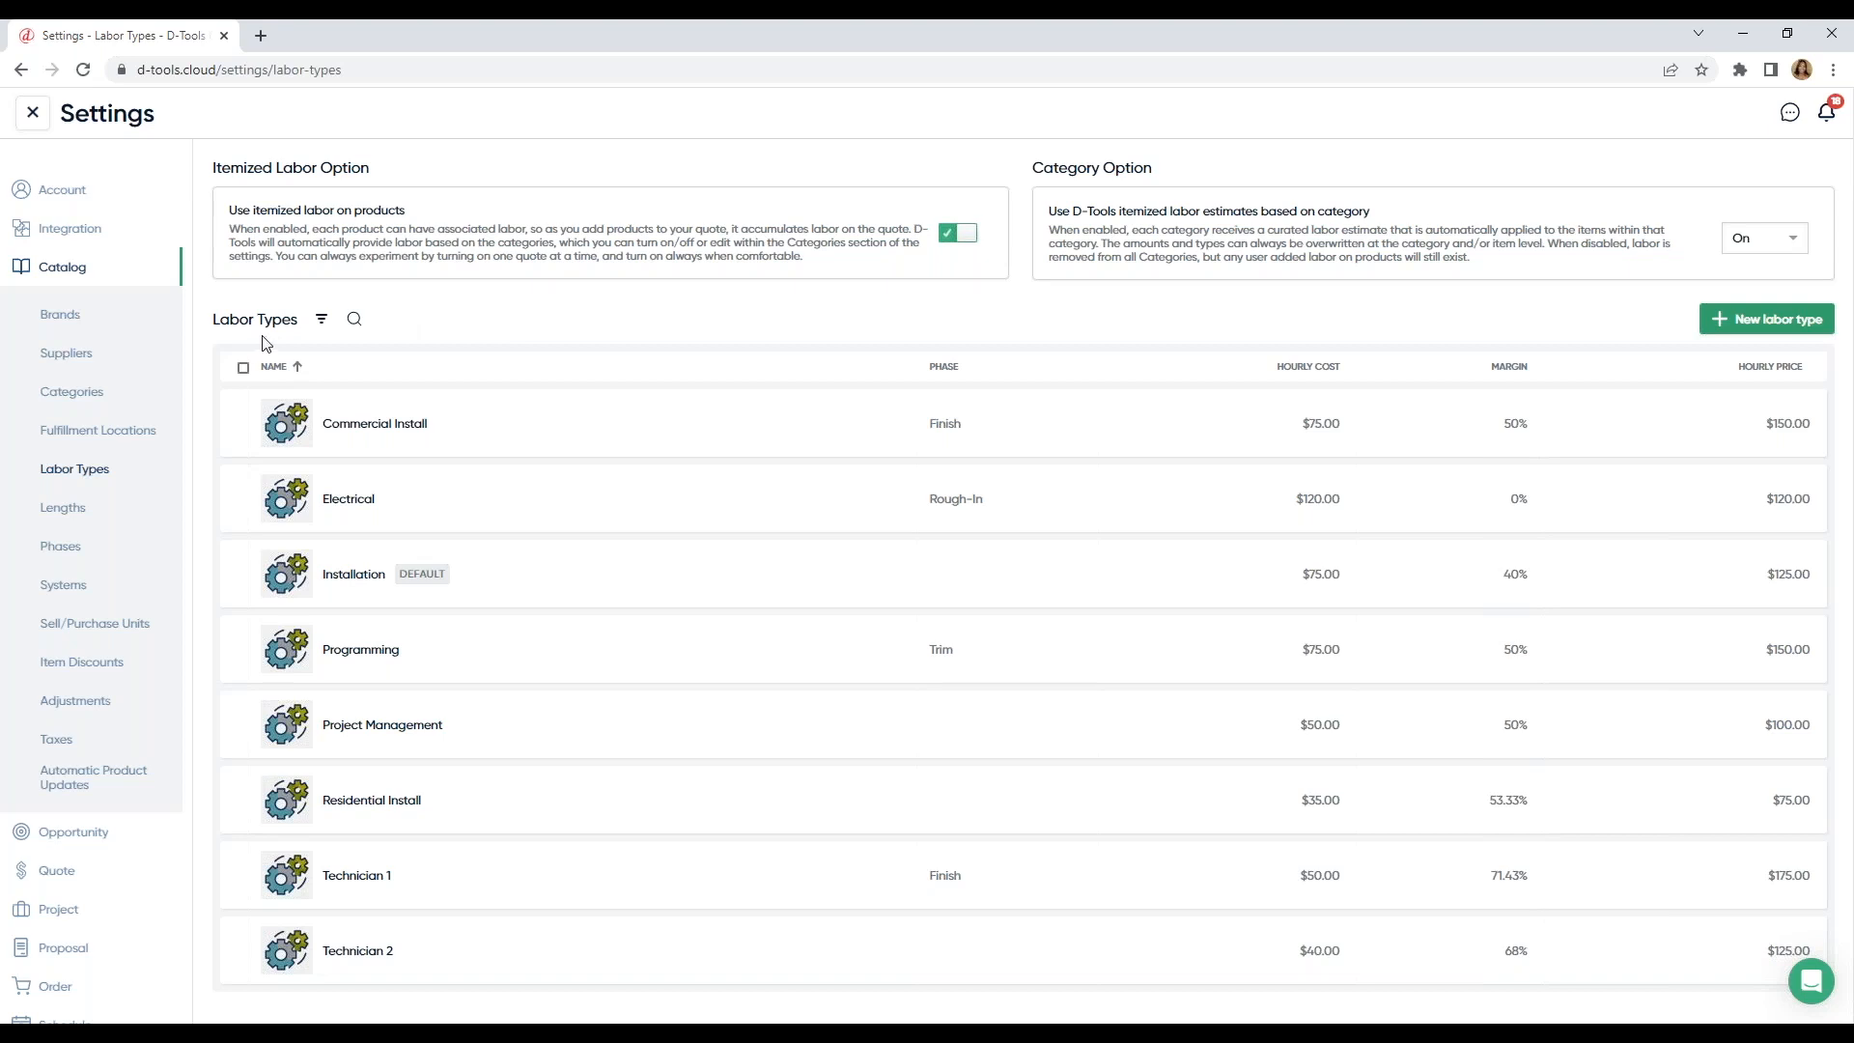
mouse_move(335, 655)
Step: Expand Display Devices in the catalog Categories settings to review its subcategories, and close the settings
left_click(97, 399)
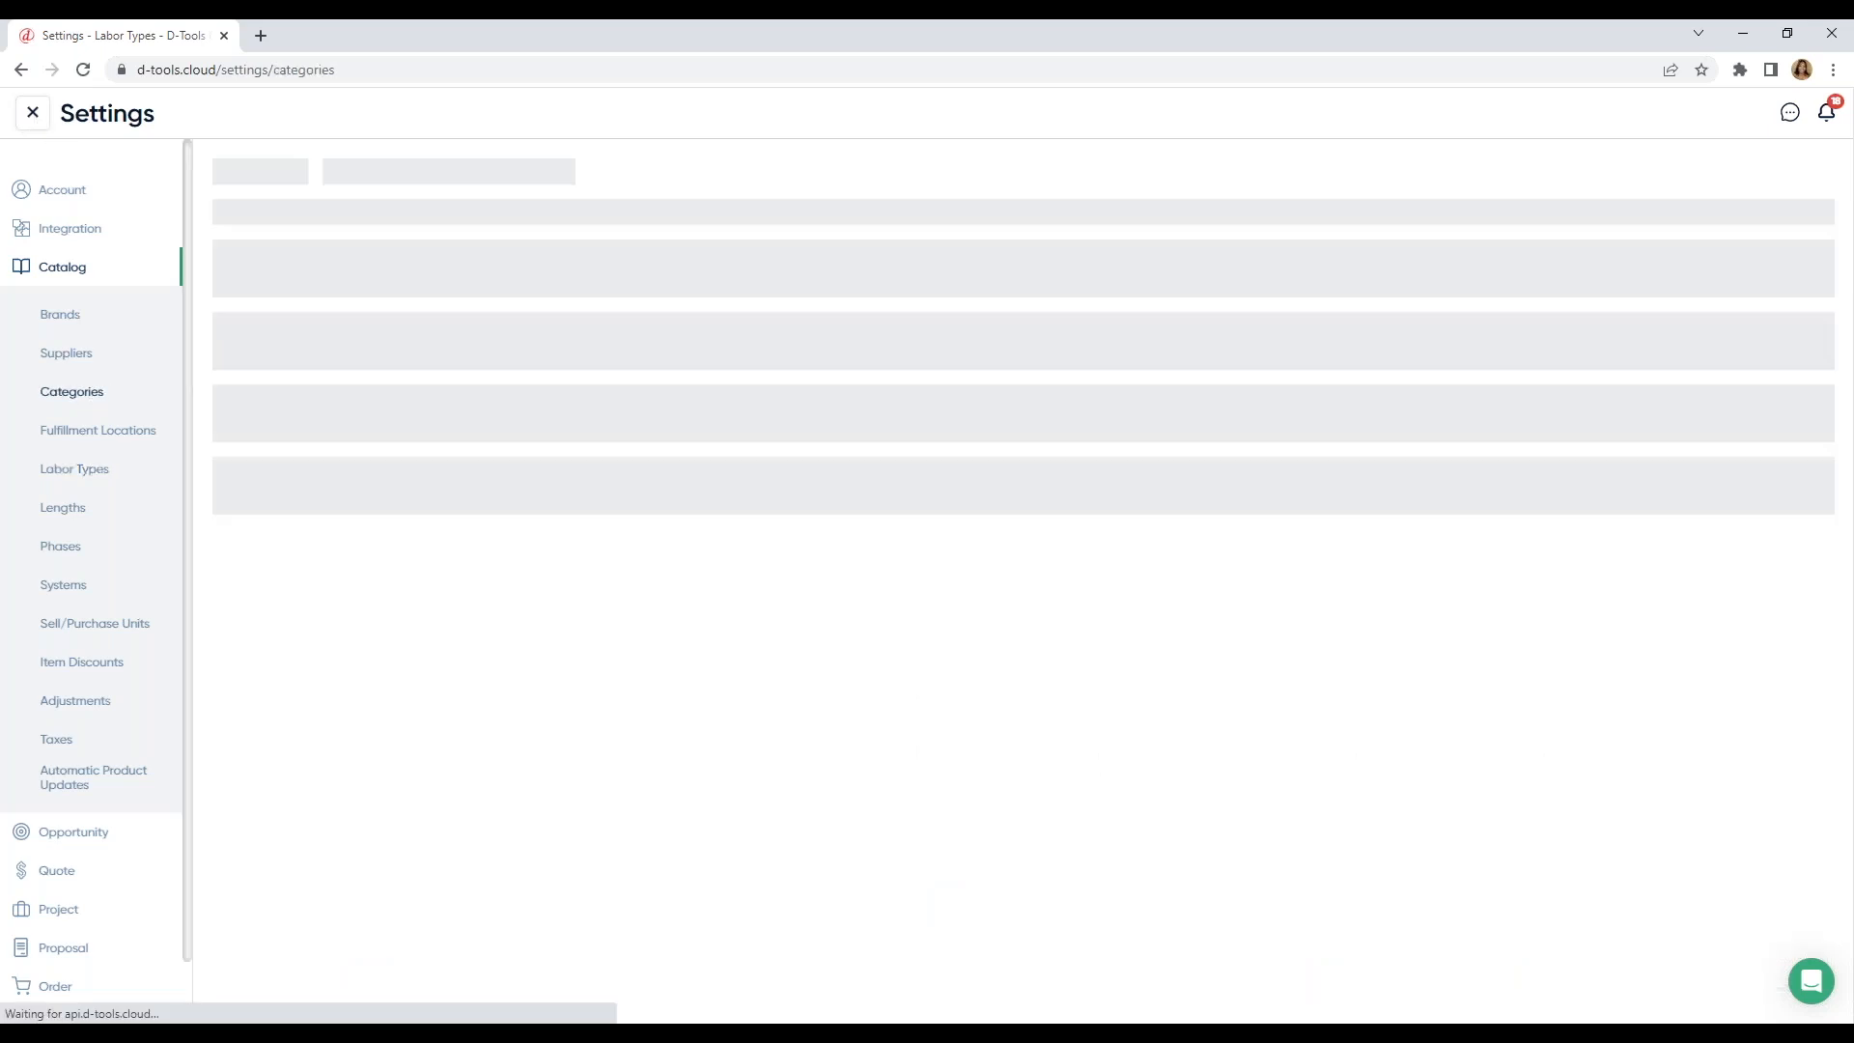
scroll(384, 734, "down", 2)
left_click(248, 614)
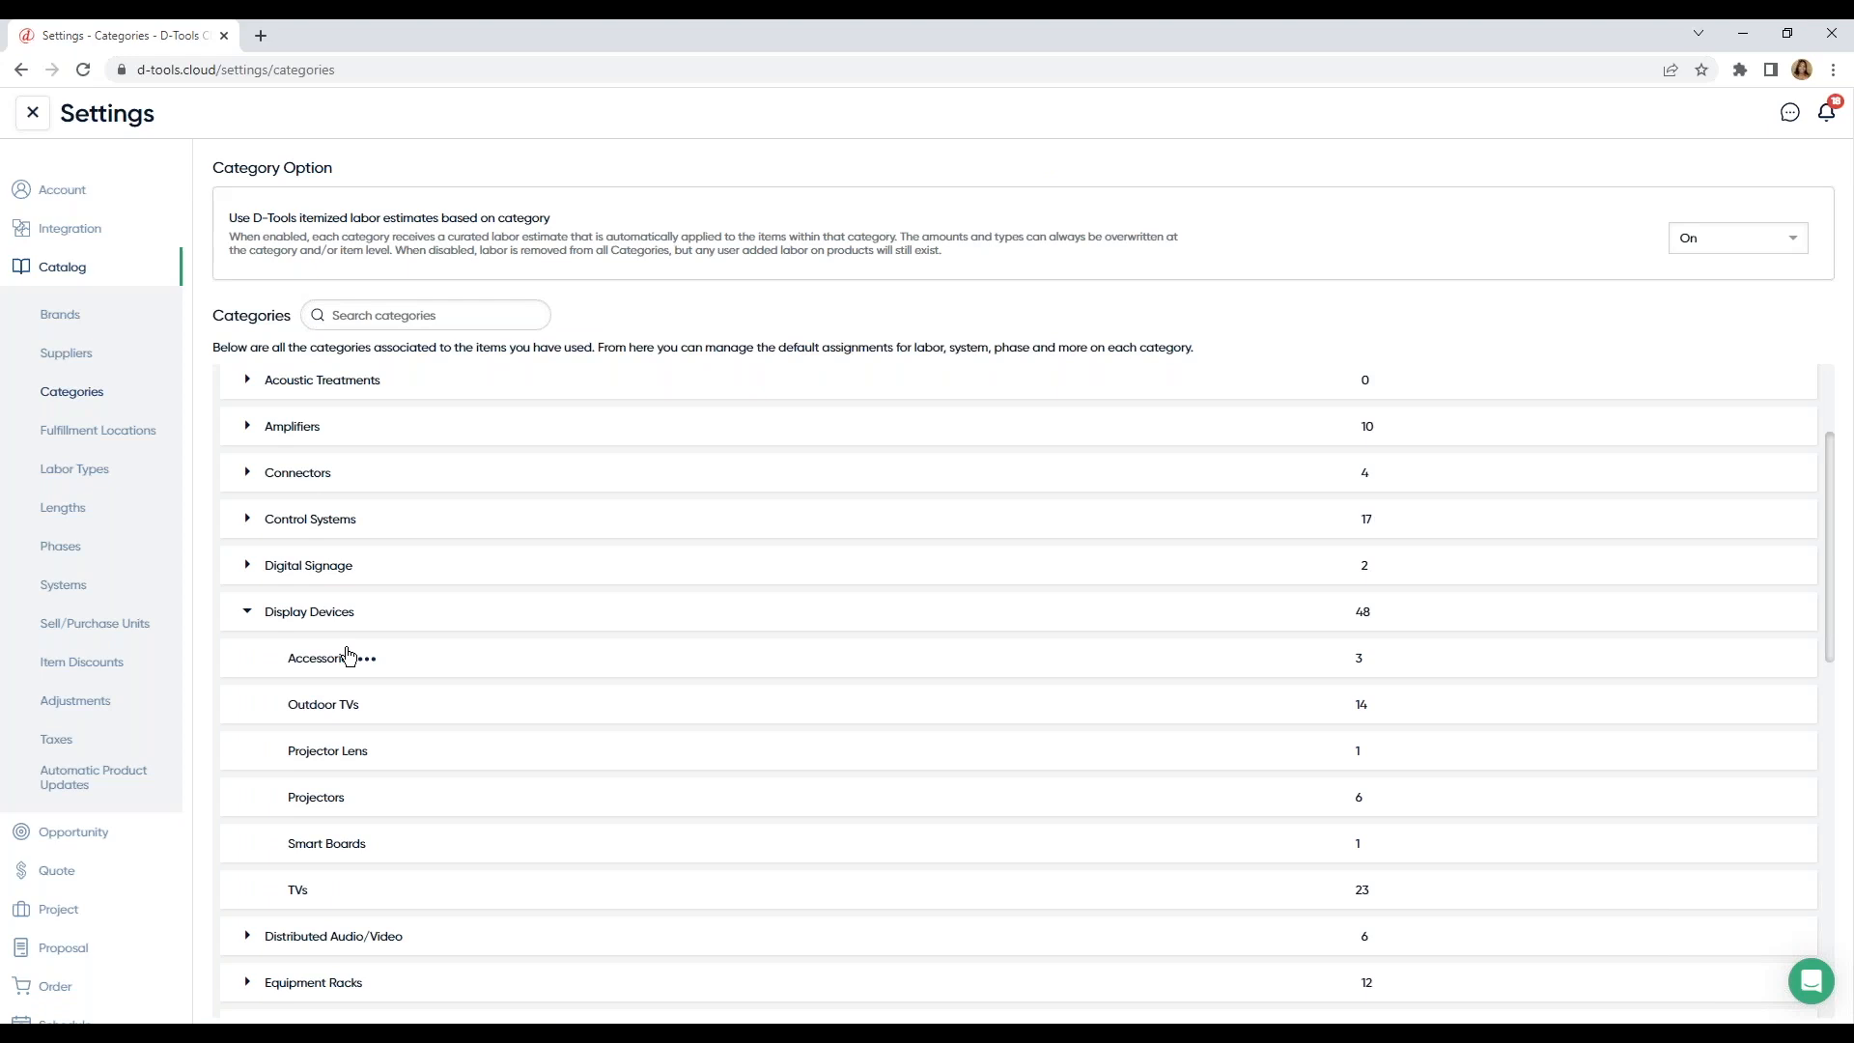
mouse_move(331, 769)
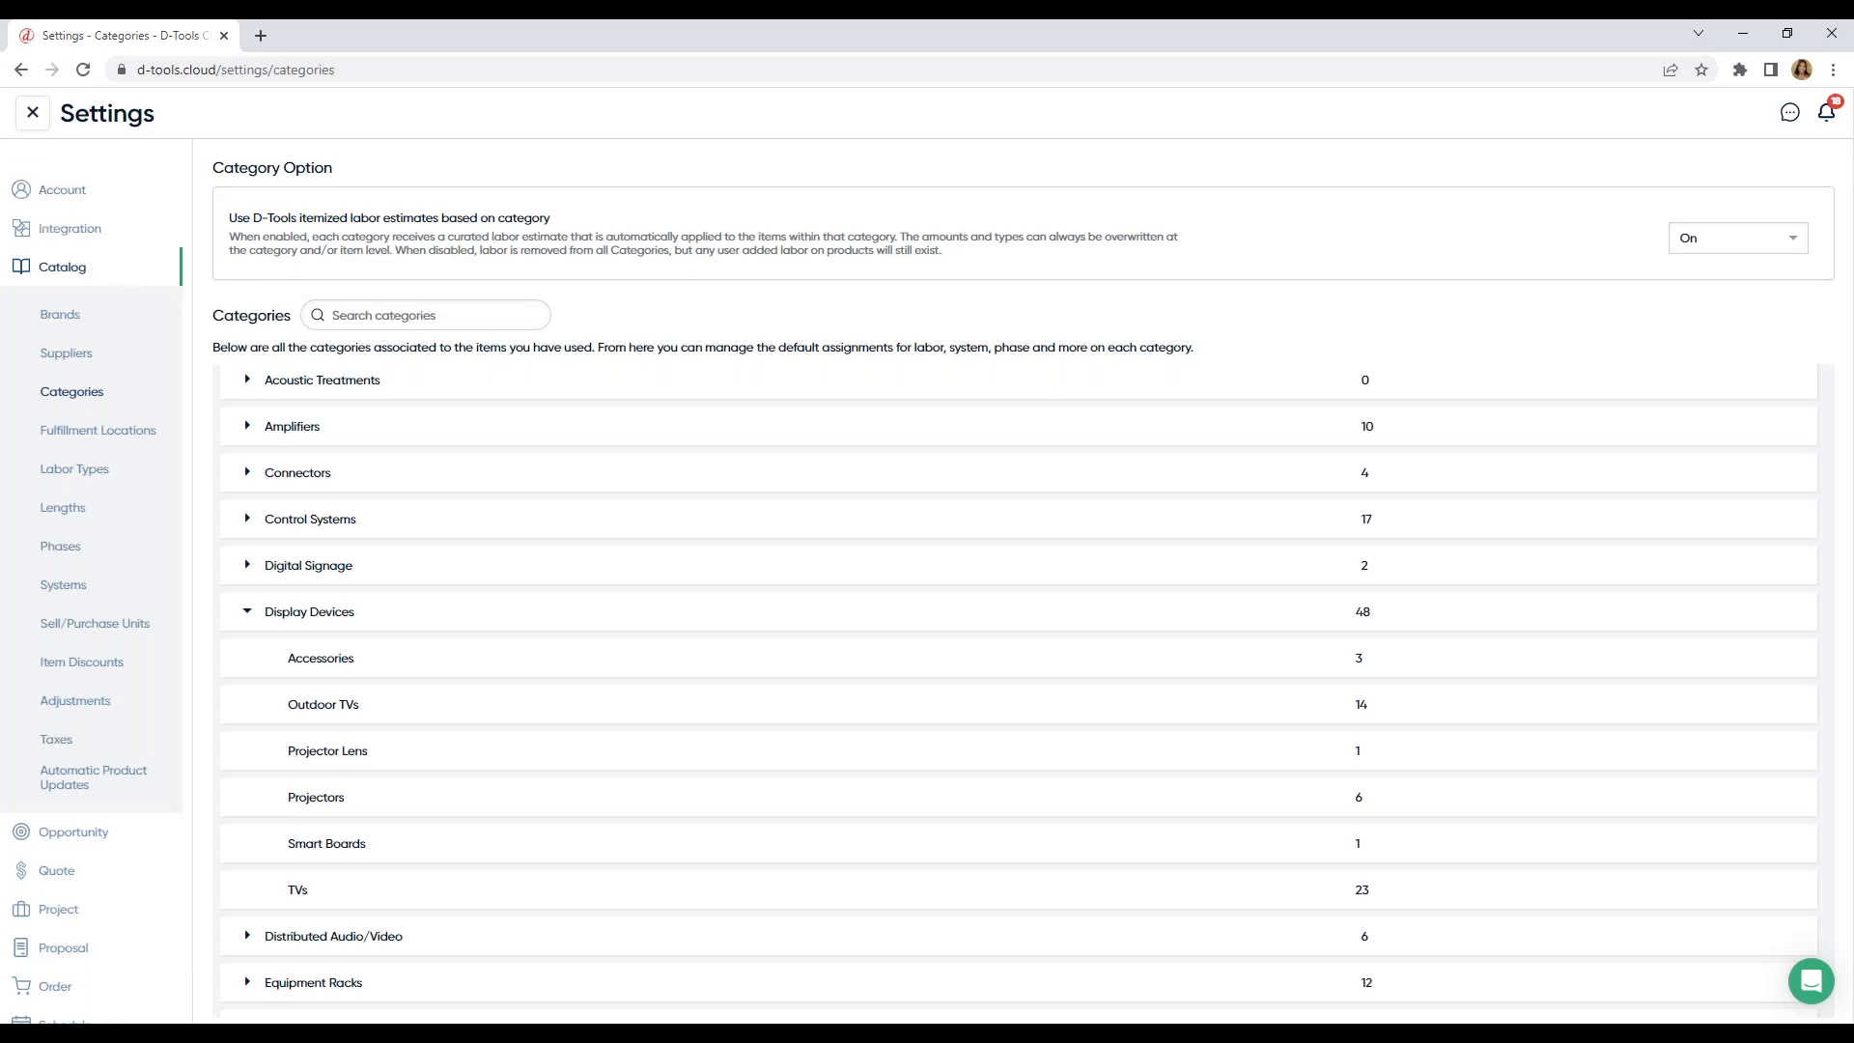
left_click(33, 113)
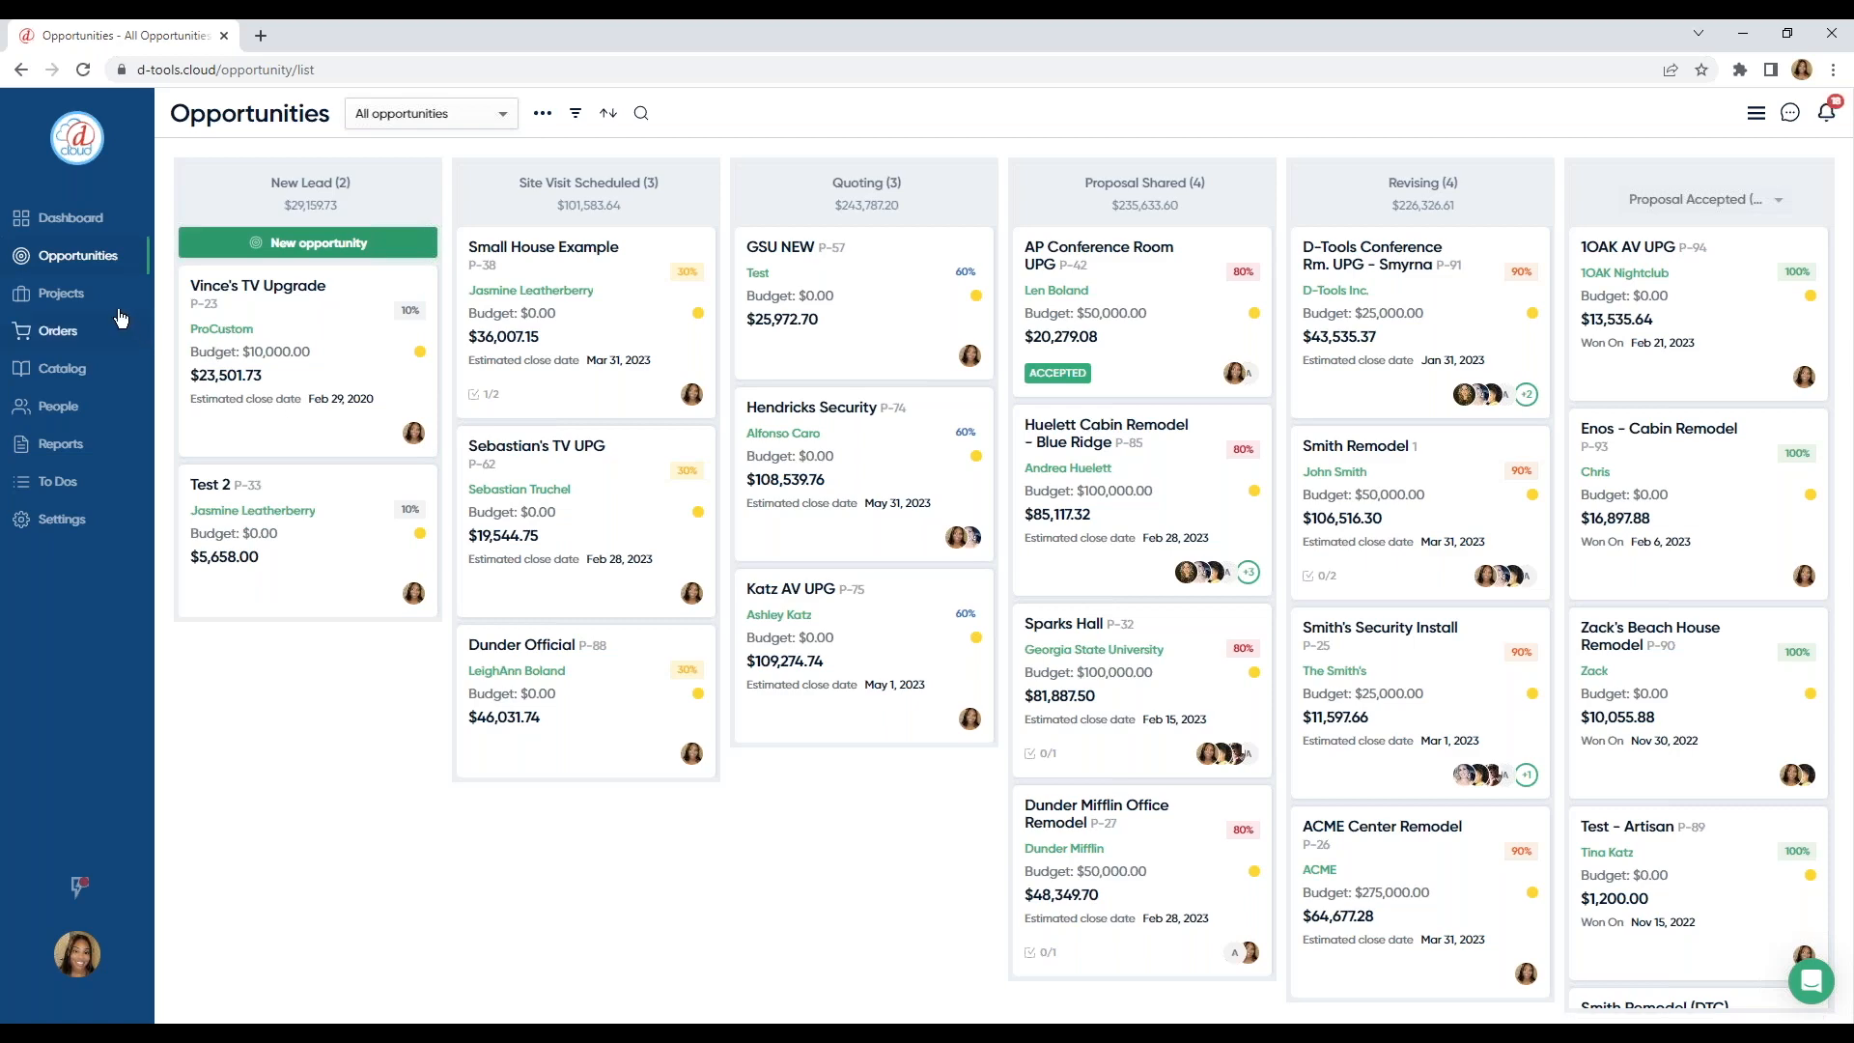
Step: View the project schedule for the week of Feb 19 - 25 2023 and return to the projects board
left_click(114, 298)
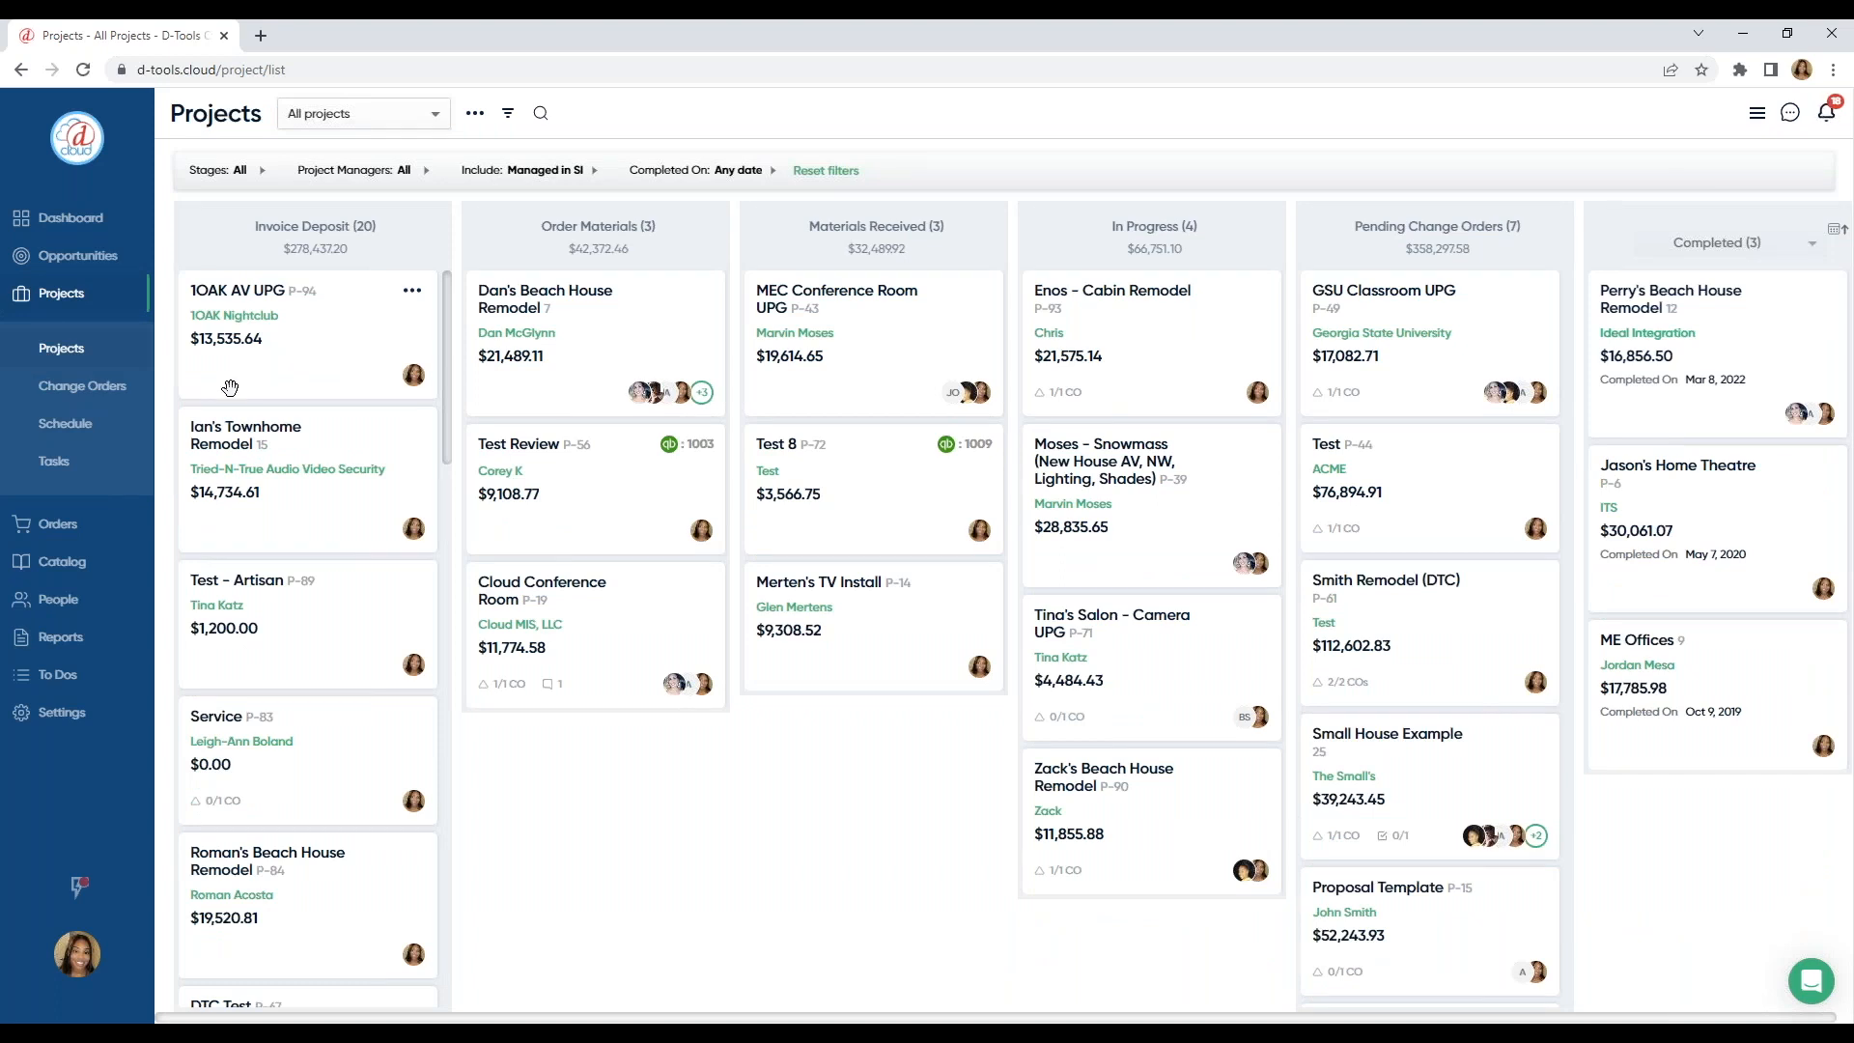
left_click(118, 435)
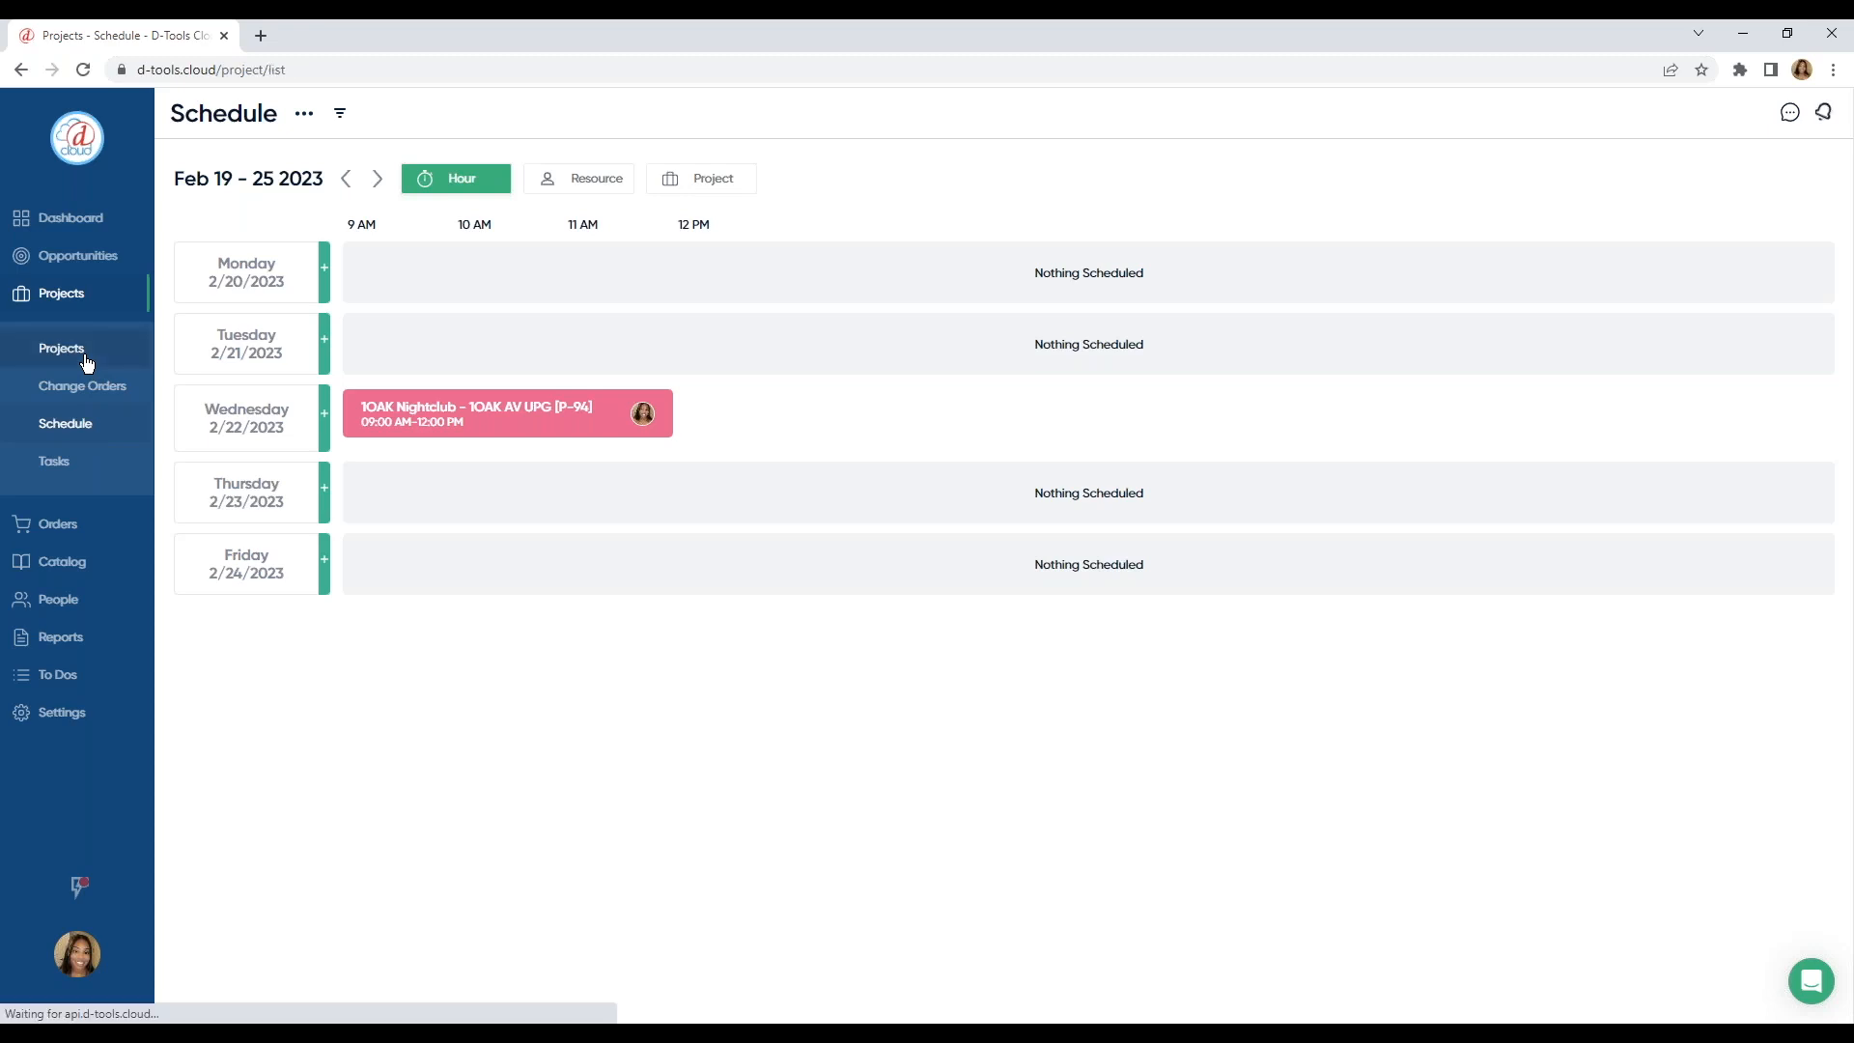
left_click(85, 361)
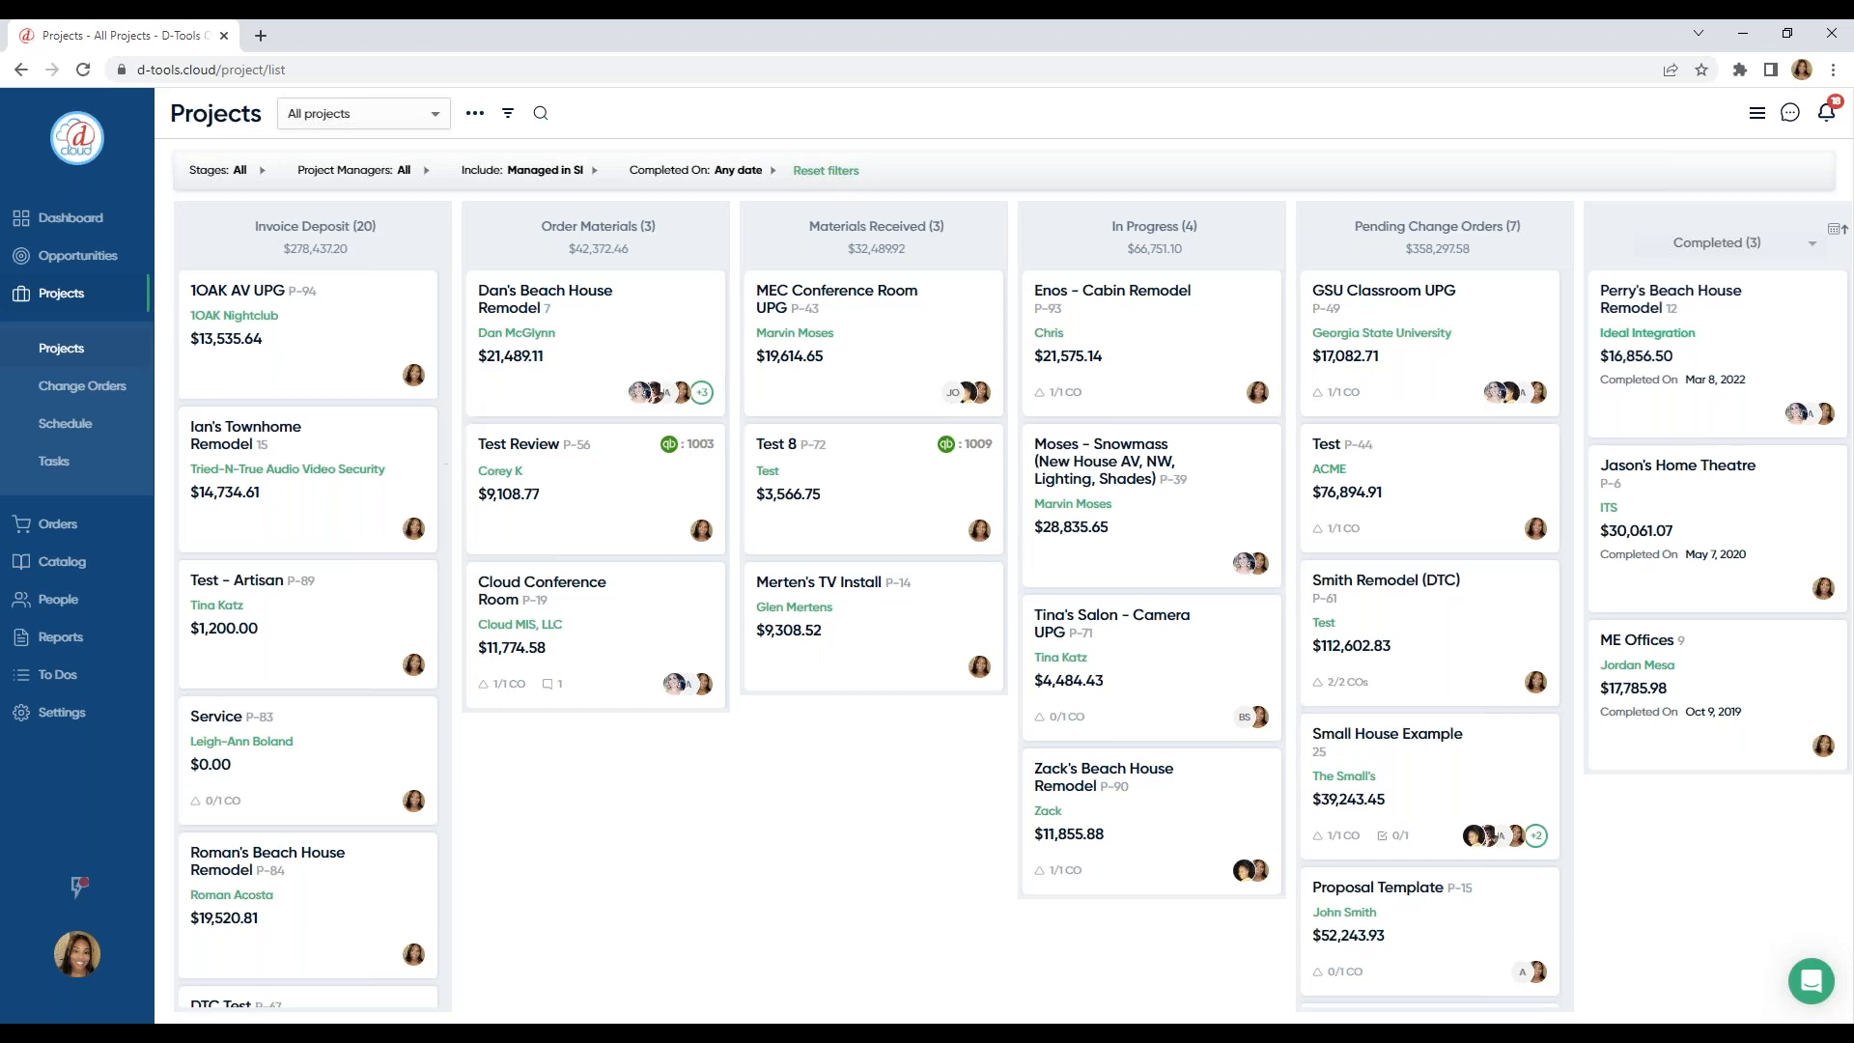
Step: Open the Conference Rm. UPG quote's item list from its opportunity and show the details of the Apple TV 4K 64GB
left_click(114, 257)
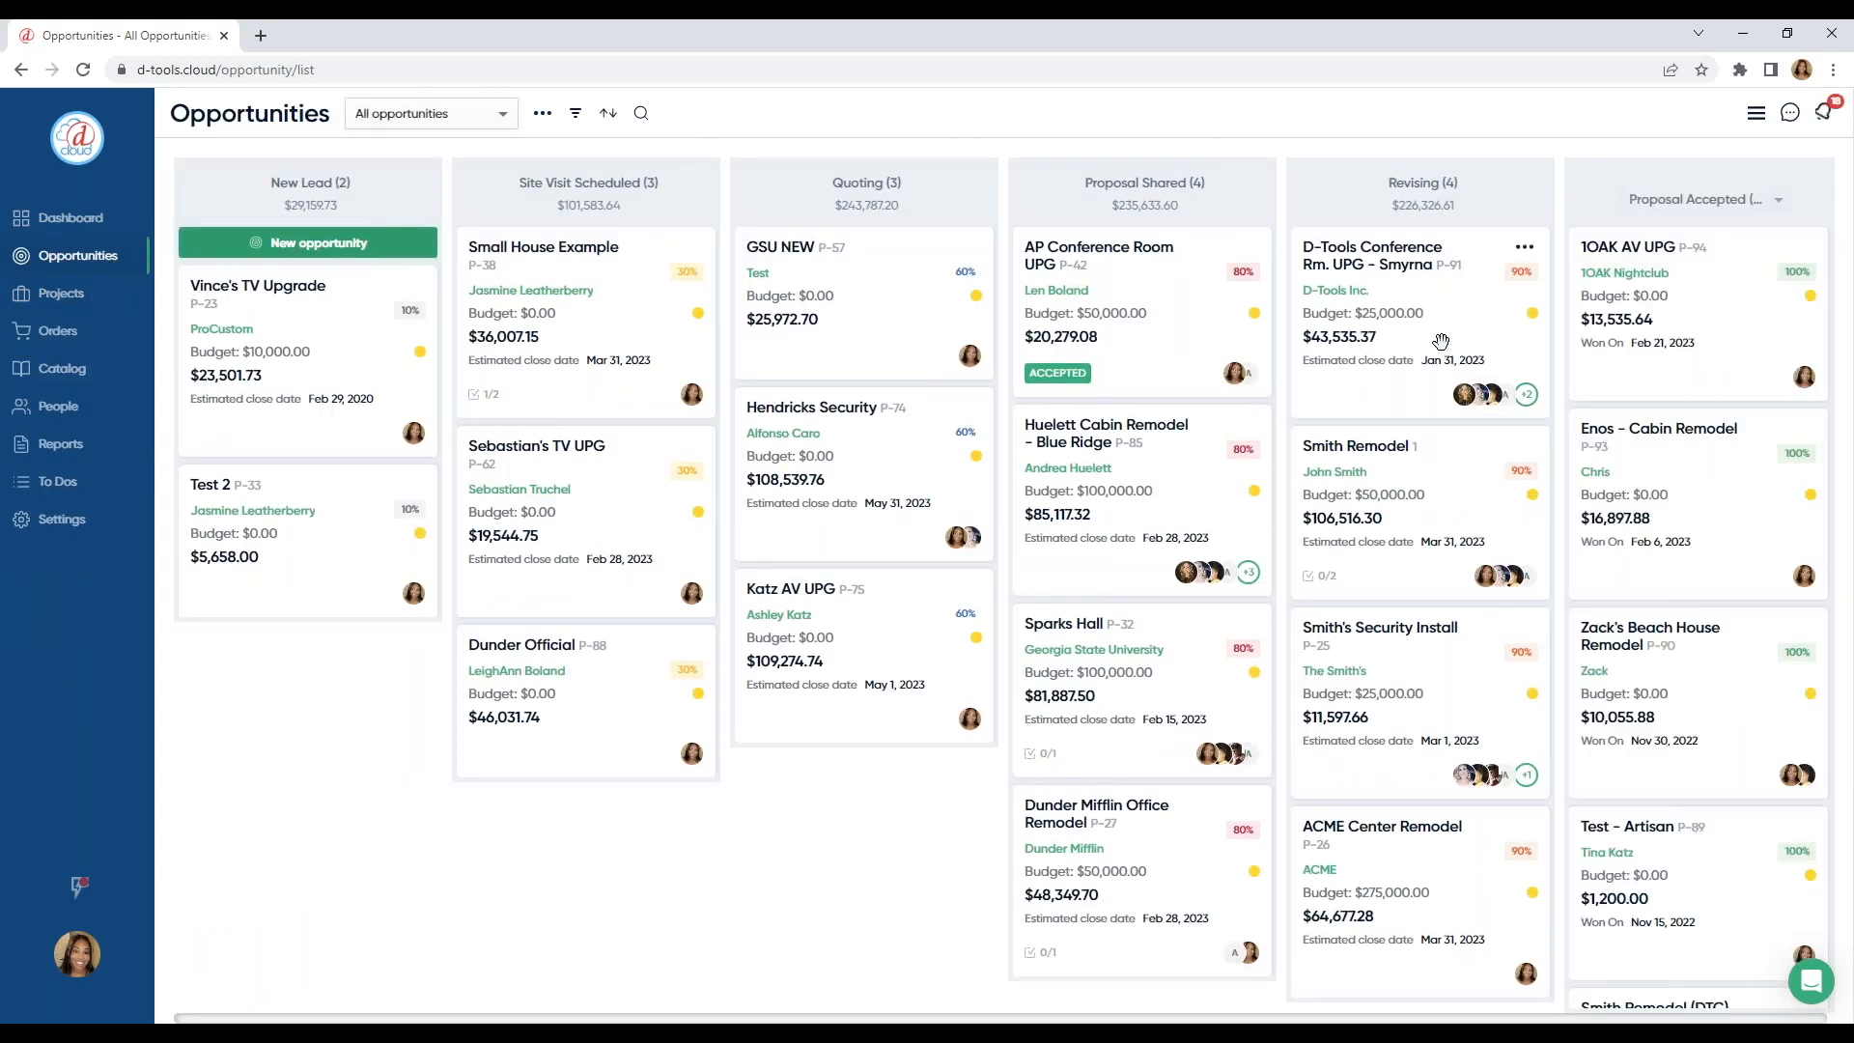
left_click(1402, 305)
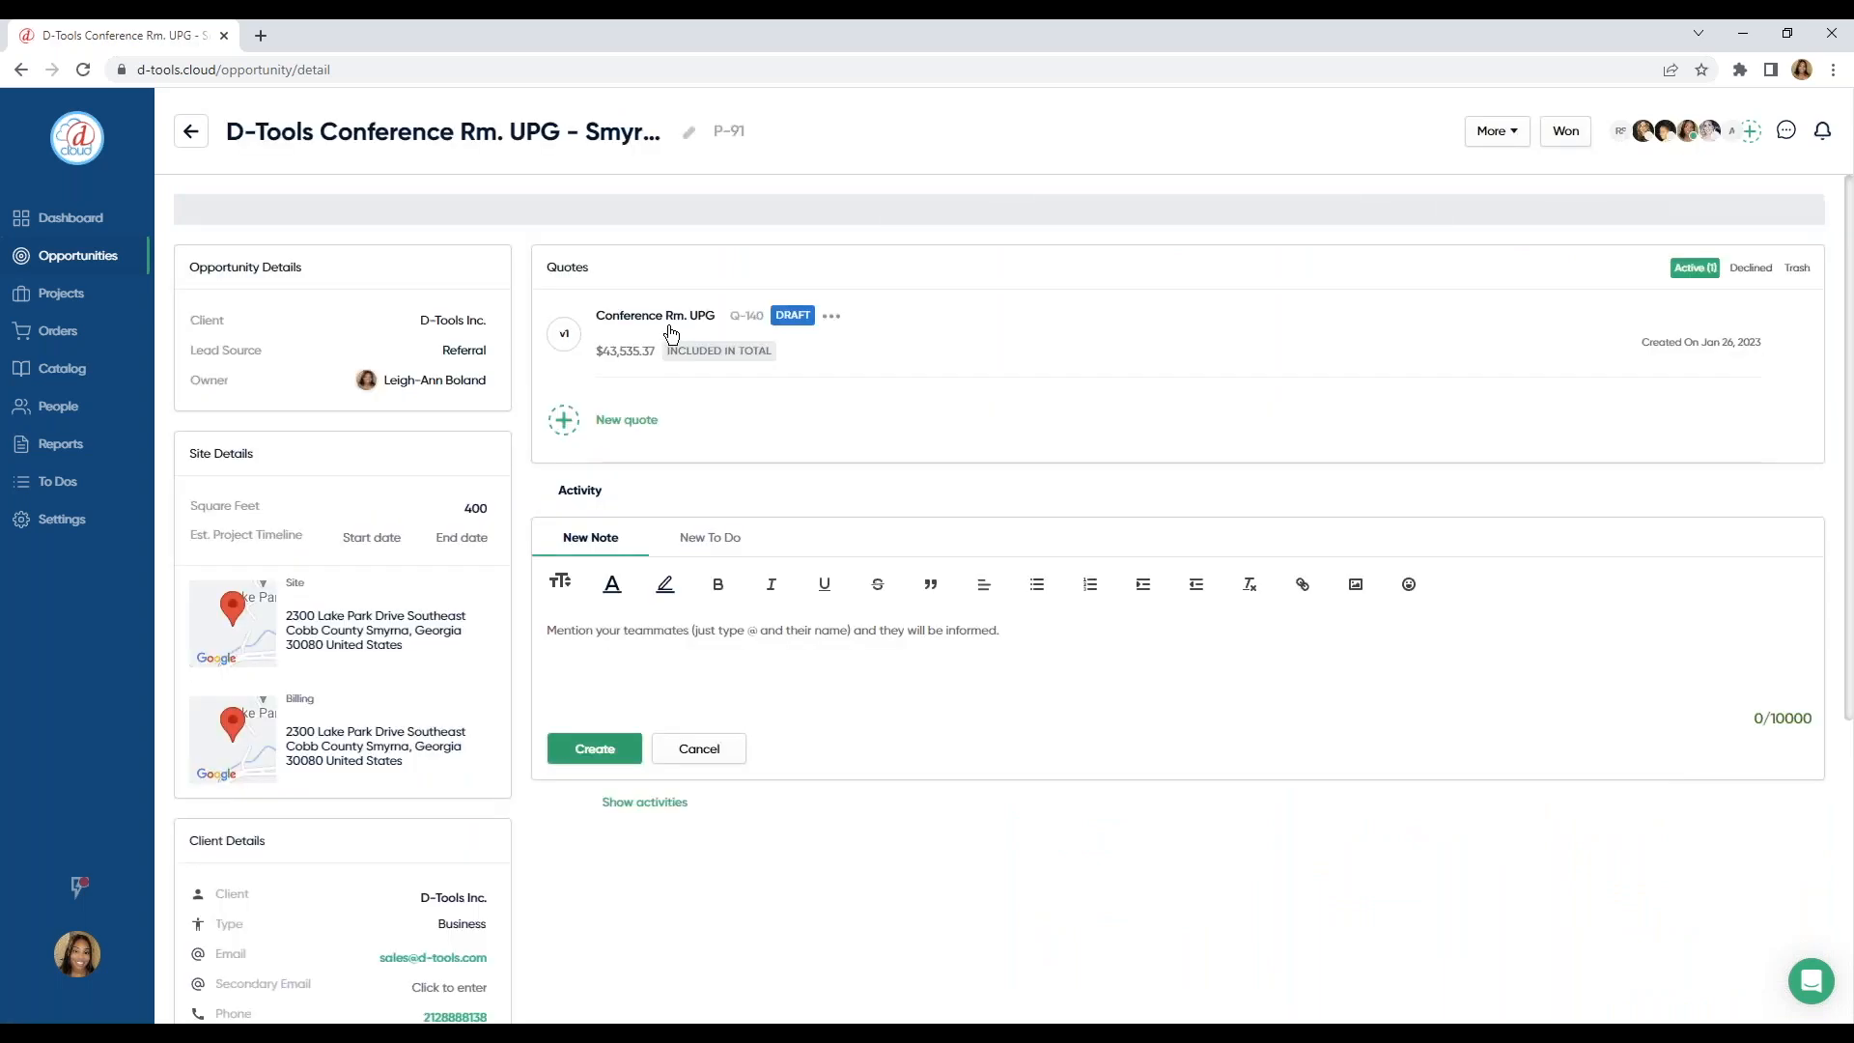
left_click(665, 317)
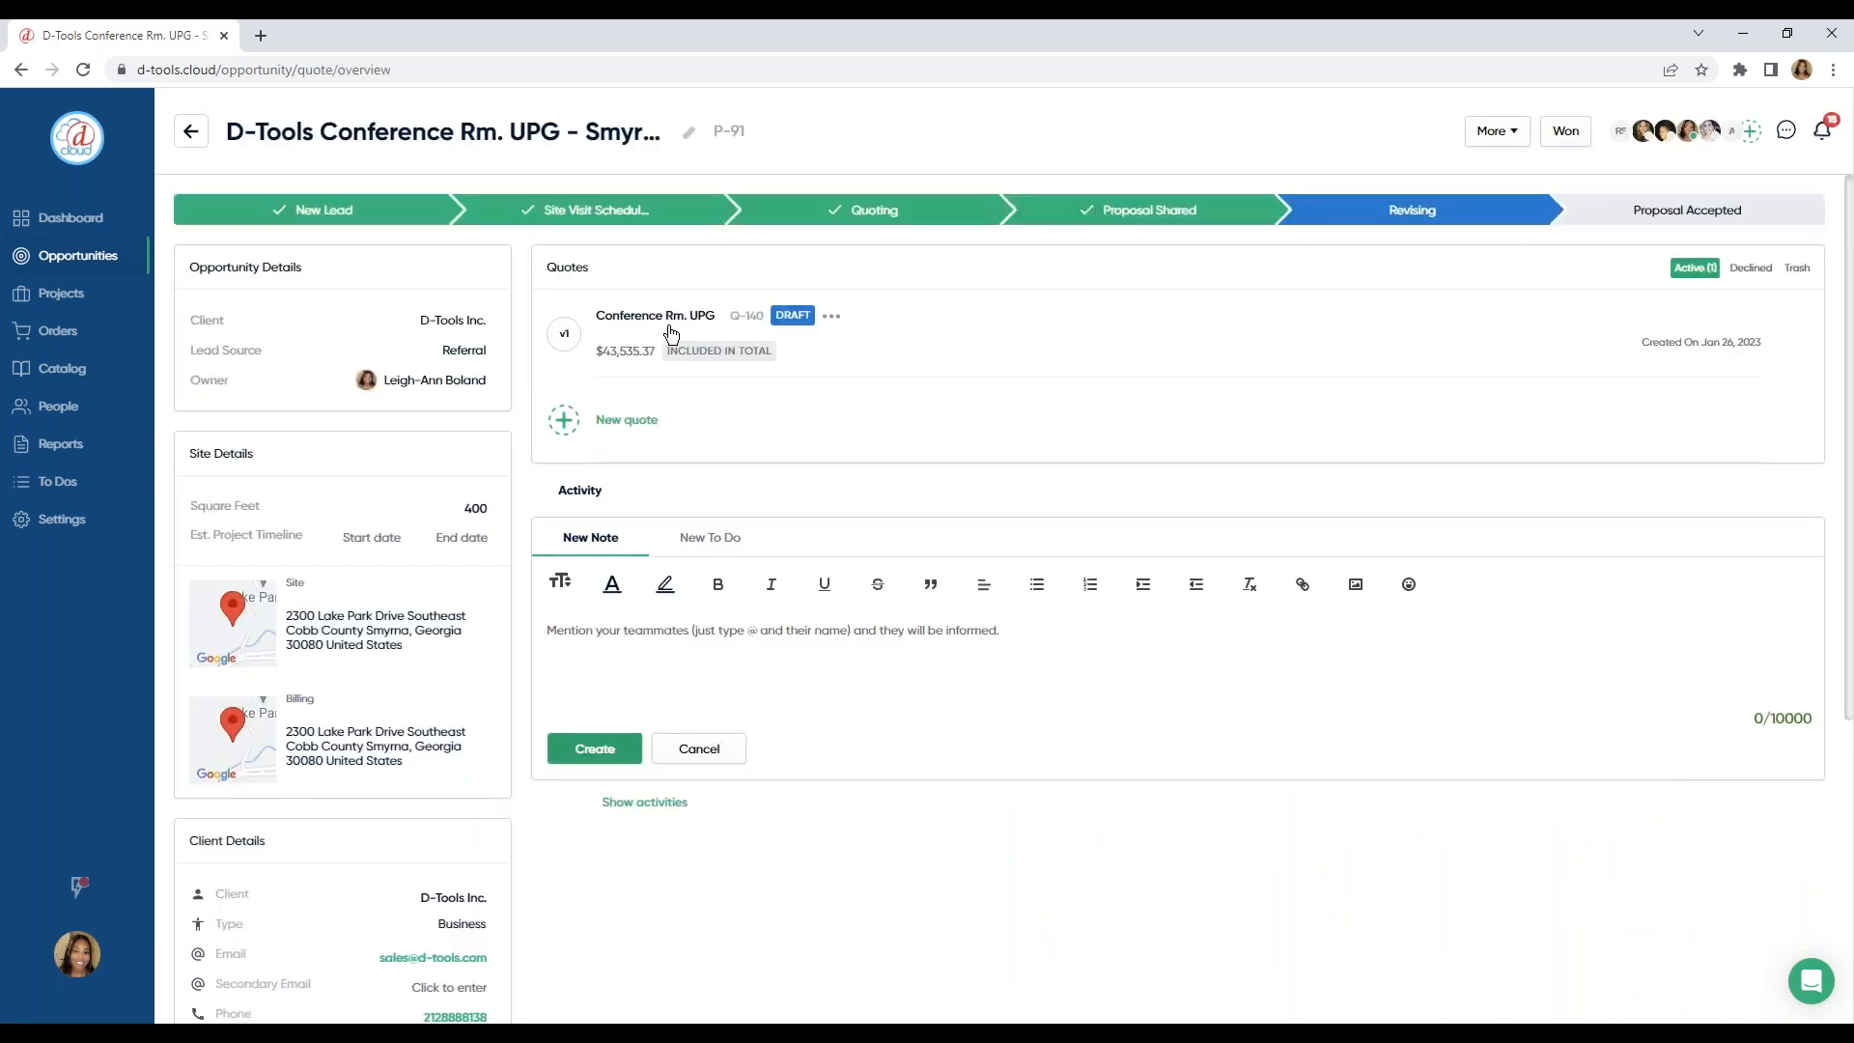
left_click(53, 278)
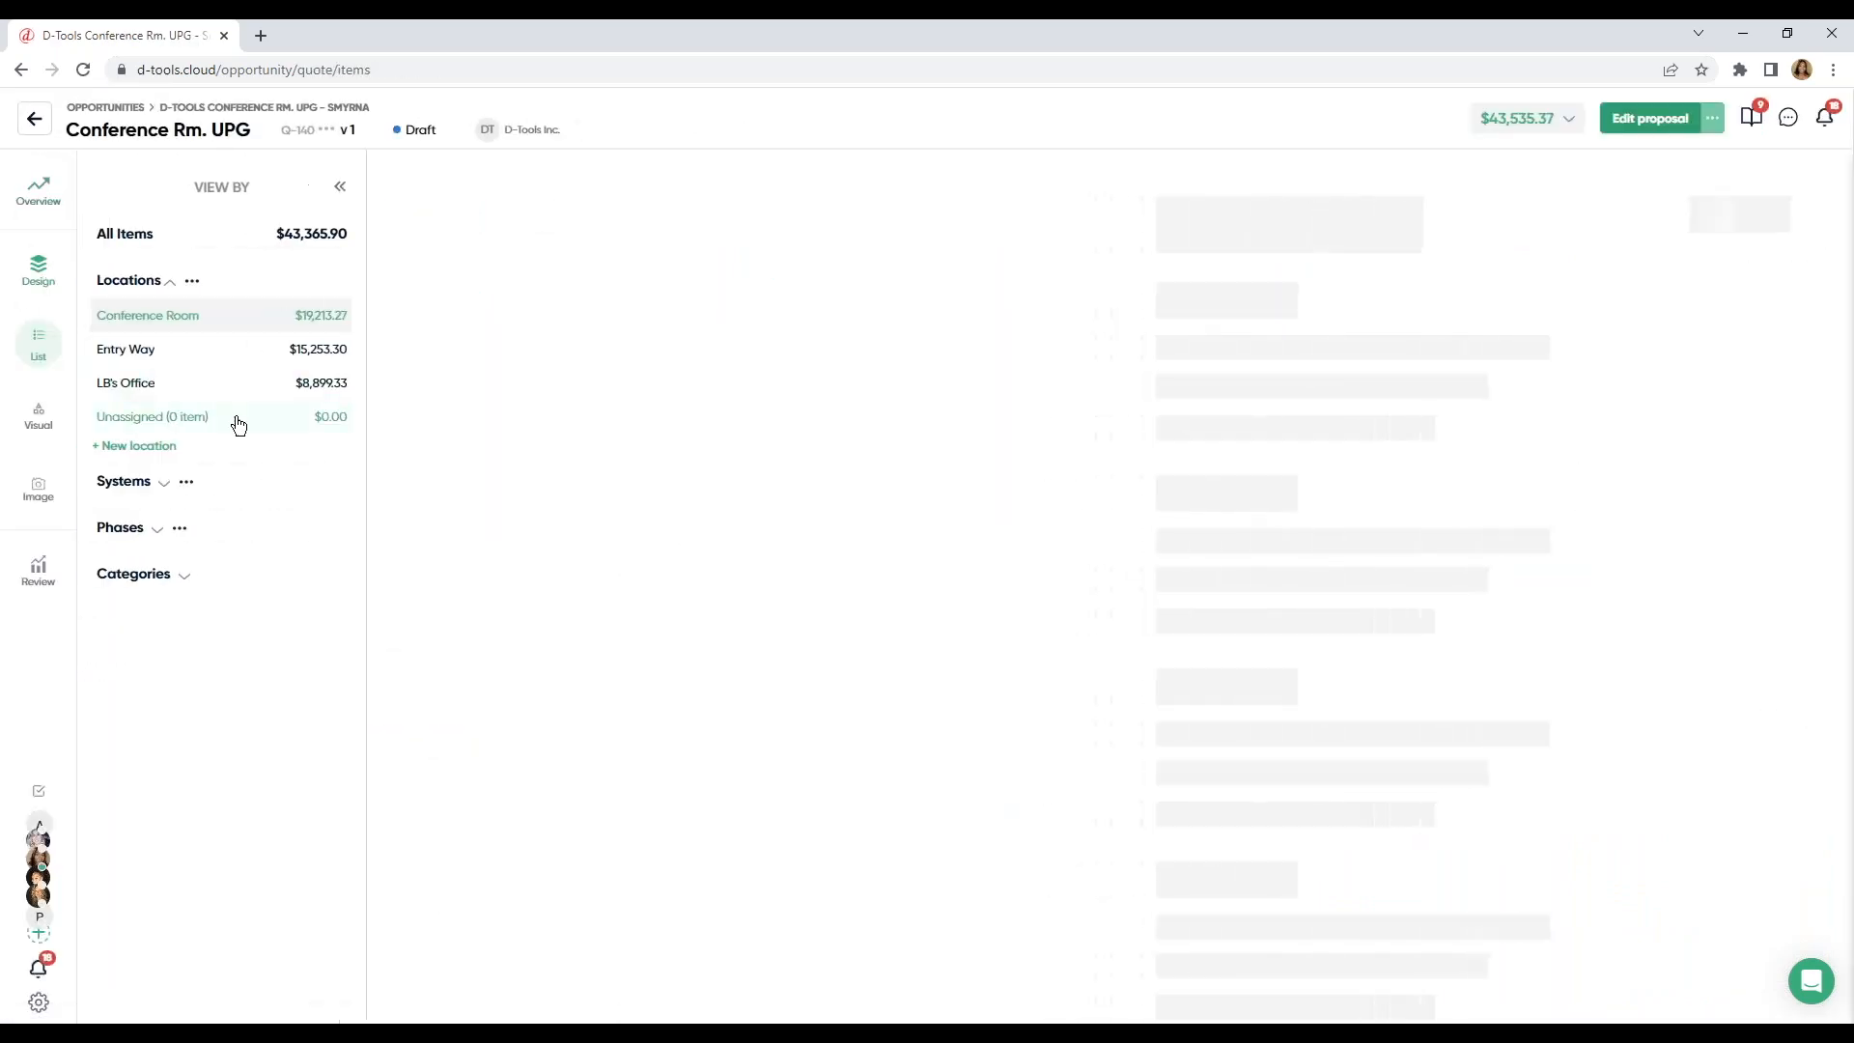
left_click(606, 441)
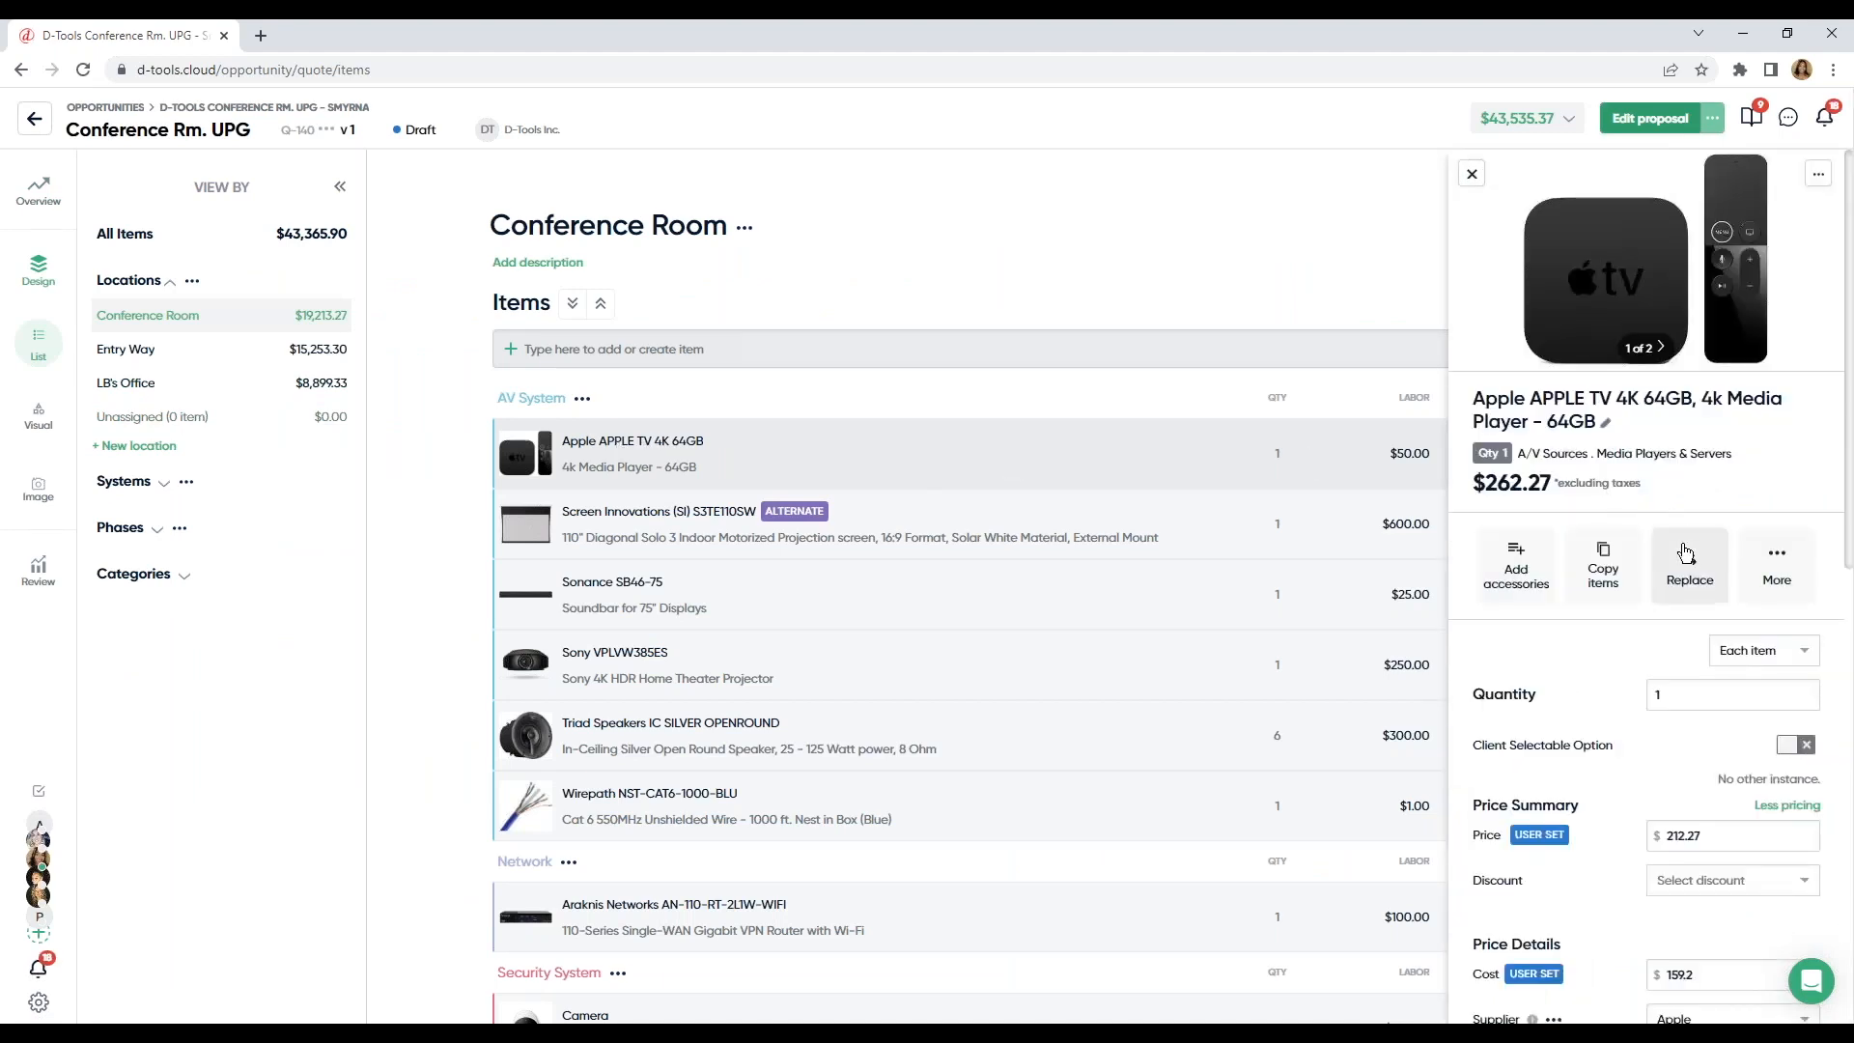
Step: Review the Apple TV 4K 64GB's pricing details, and open and dismiss the item search for the Conference Room
scroll(1685, 550, "down", 2)
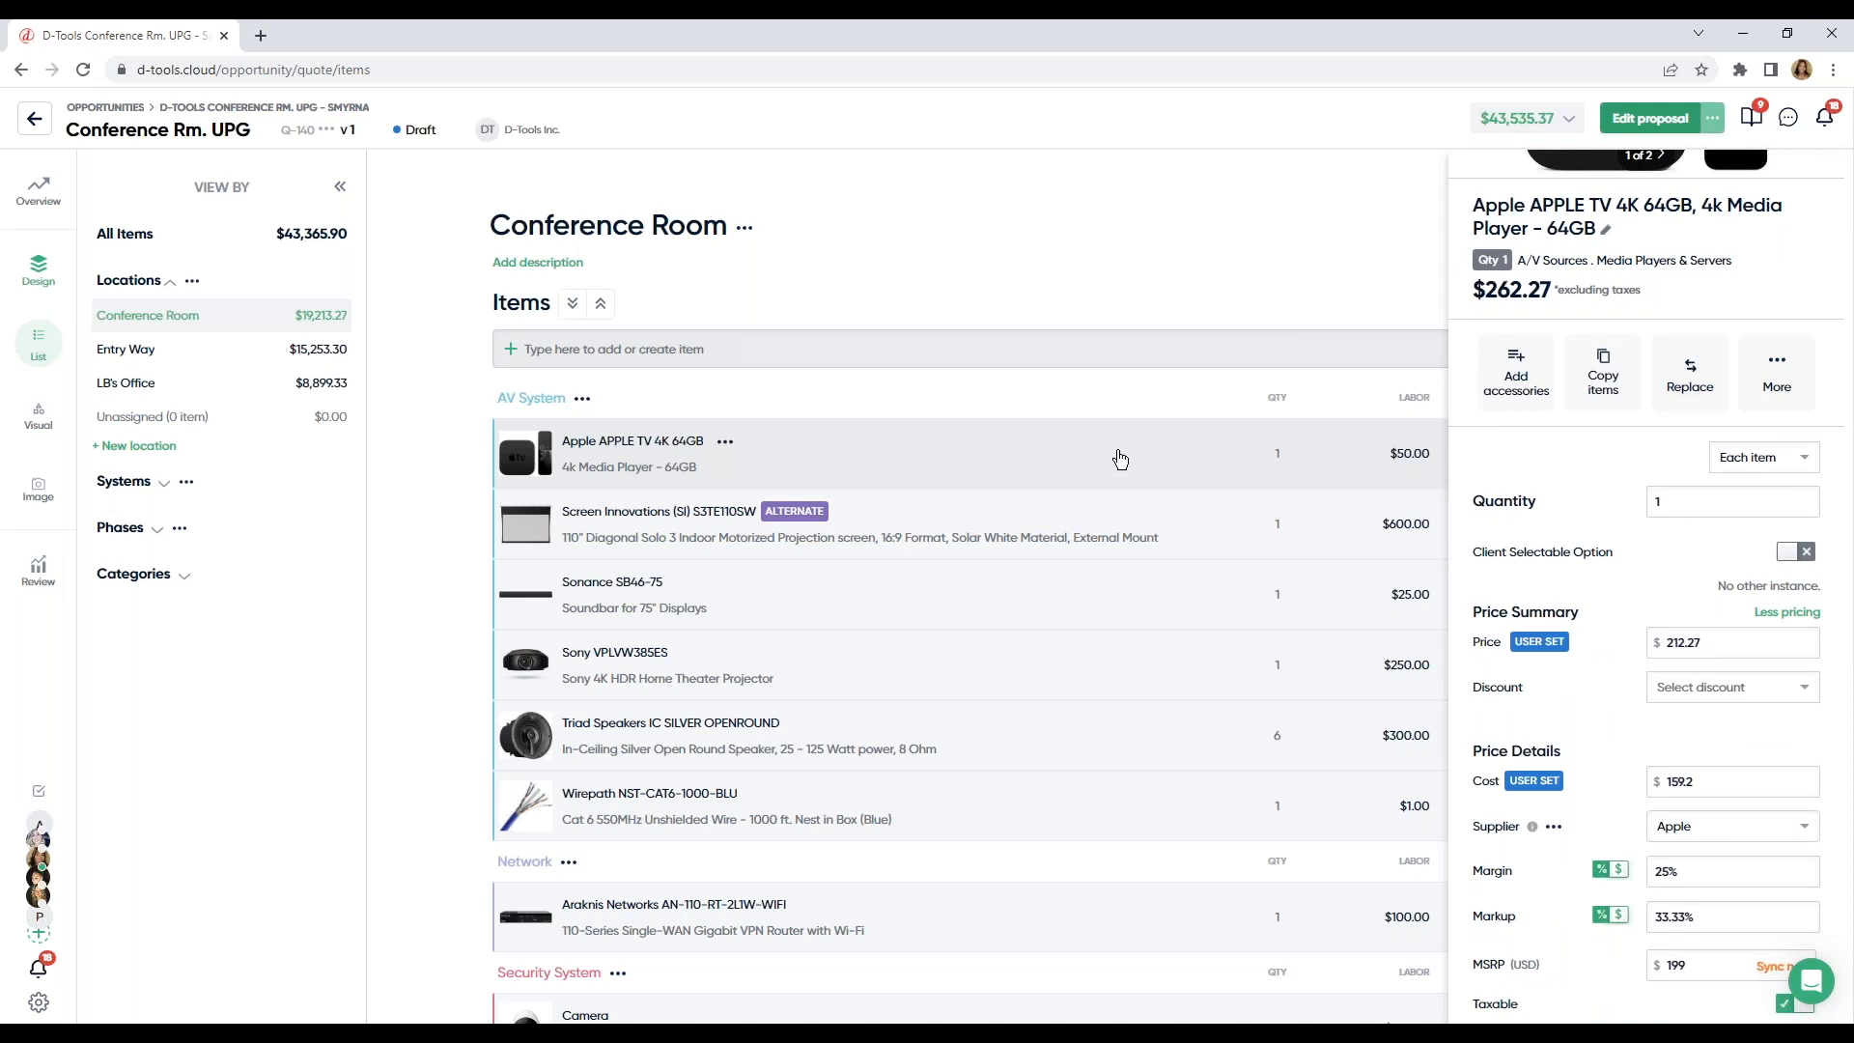
left_click(850, 350)
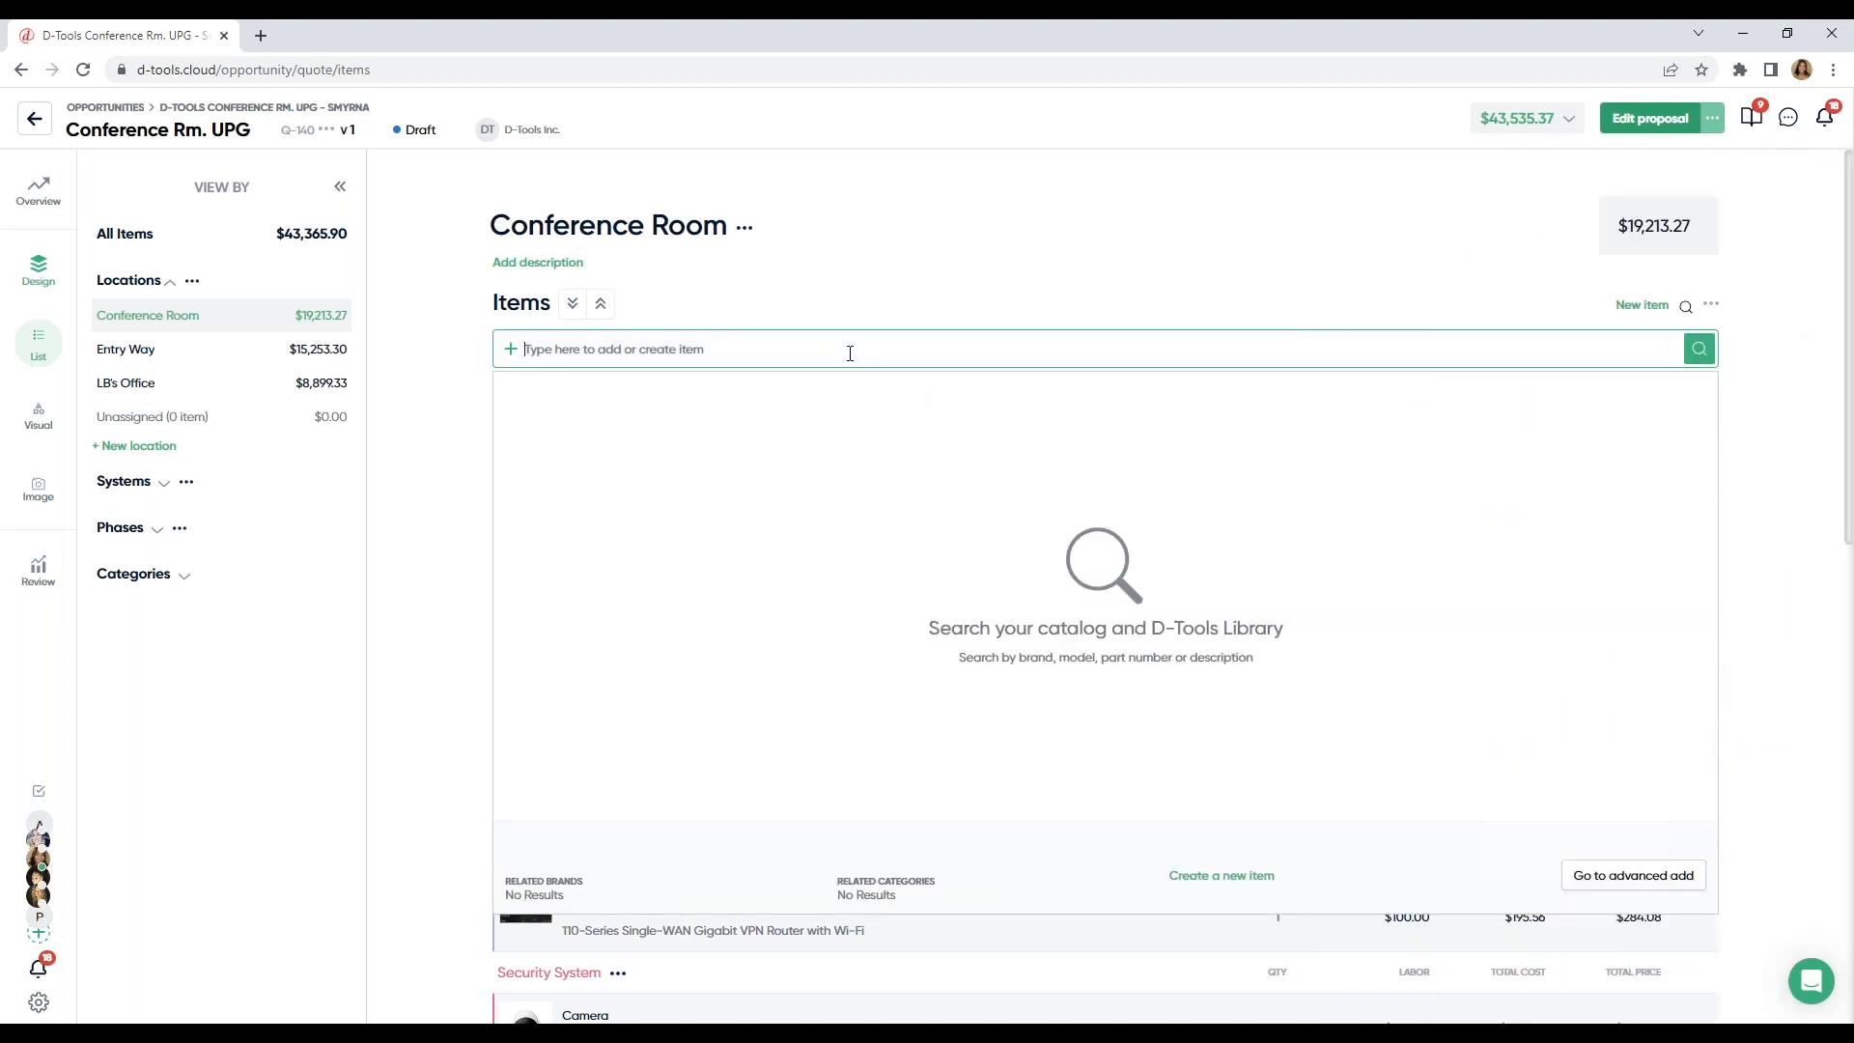
left_click(488, 396)
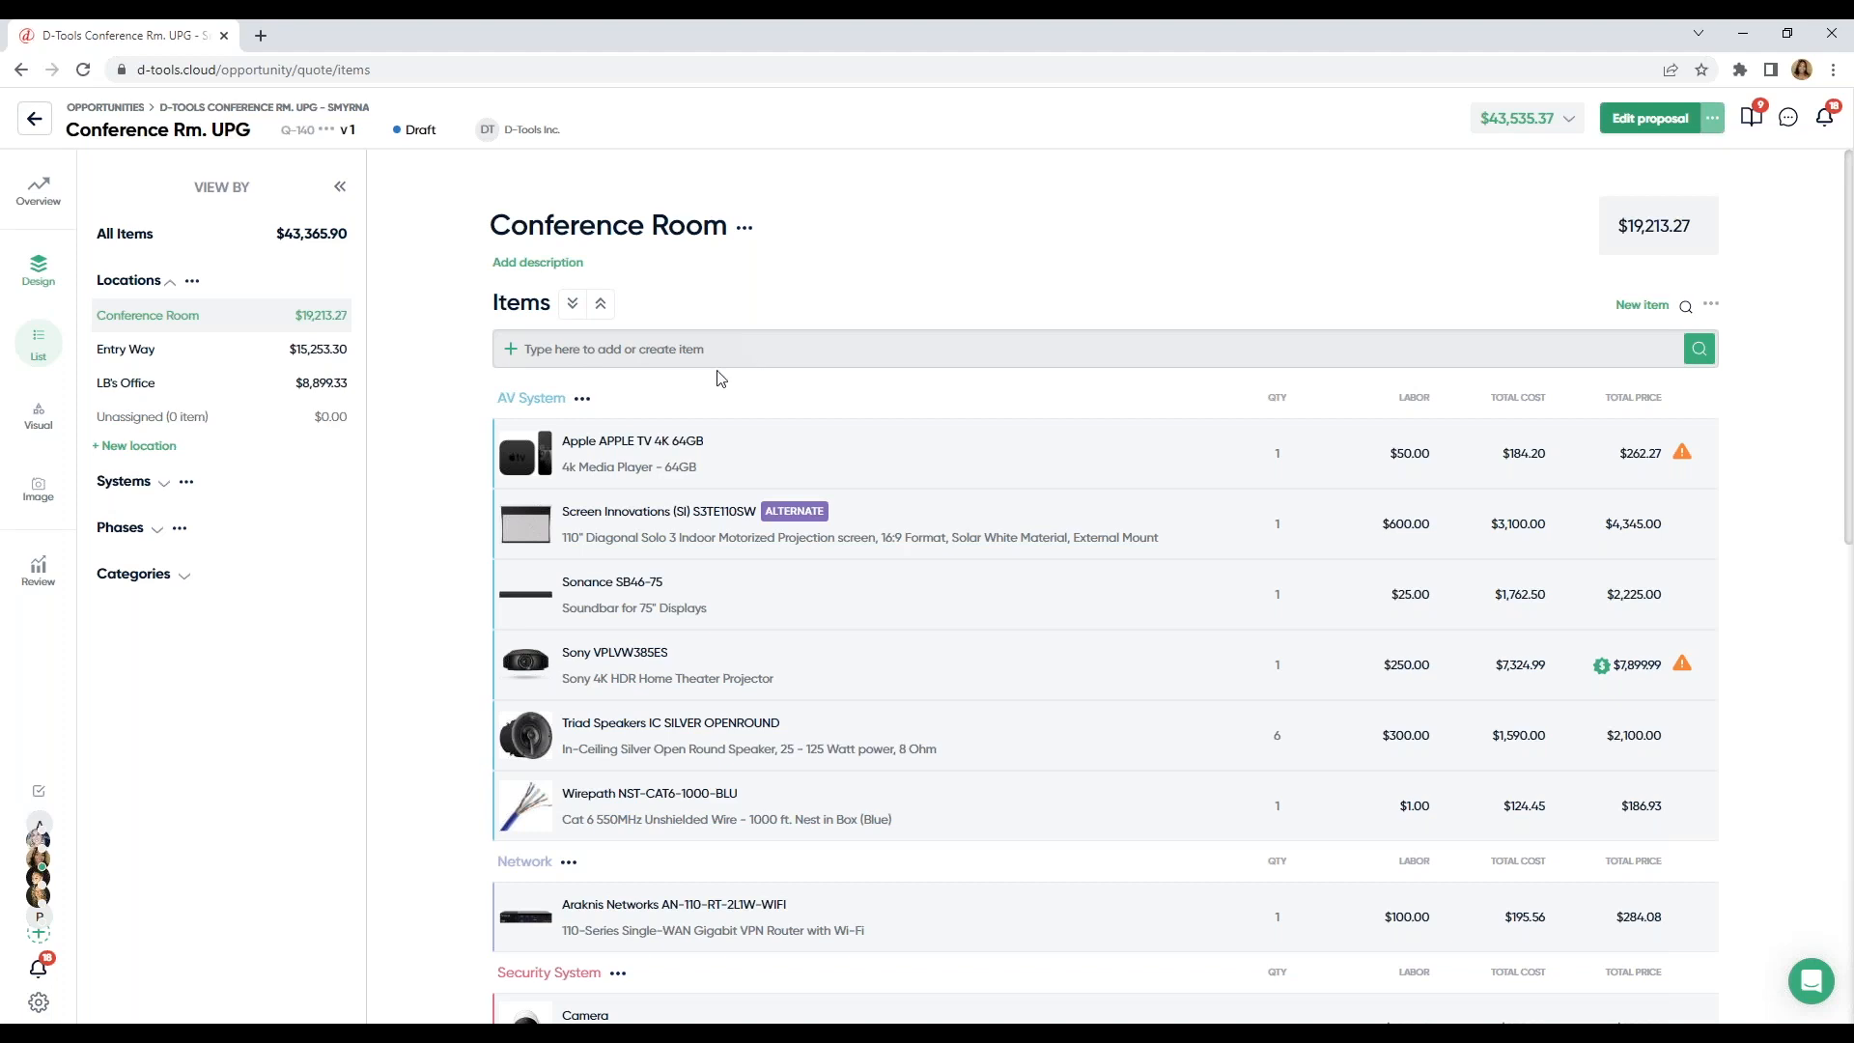
Step: Make the Sonance SB46-75 soundbar in the Conference Room a client selectable option and close its details
left_click(770, 595)
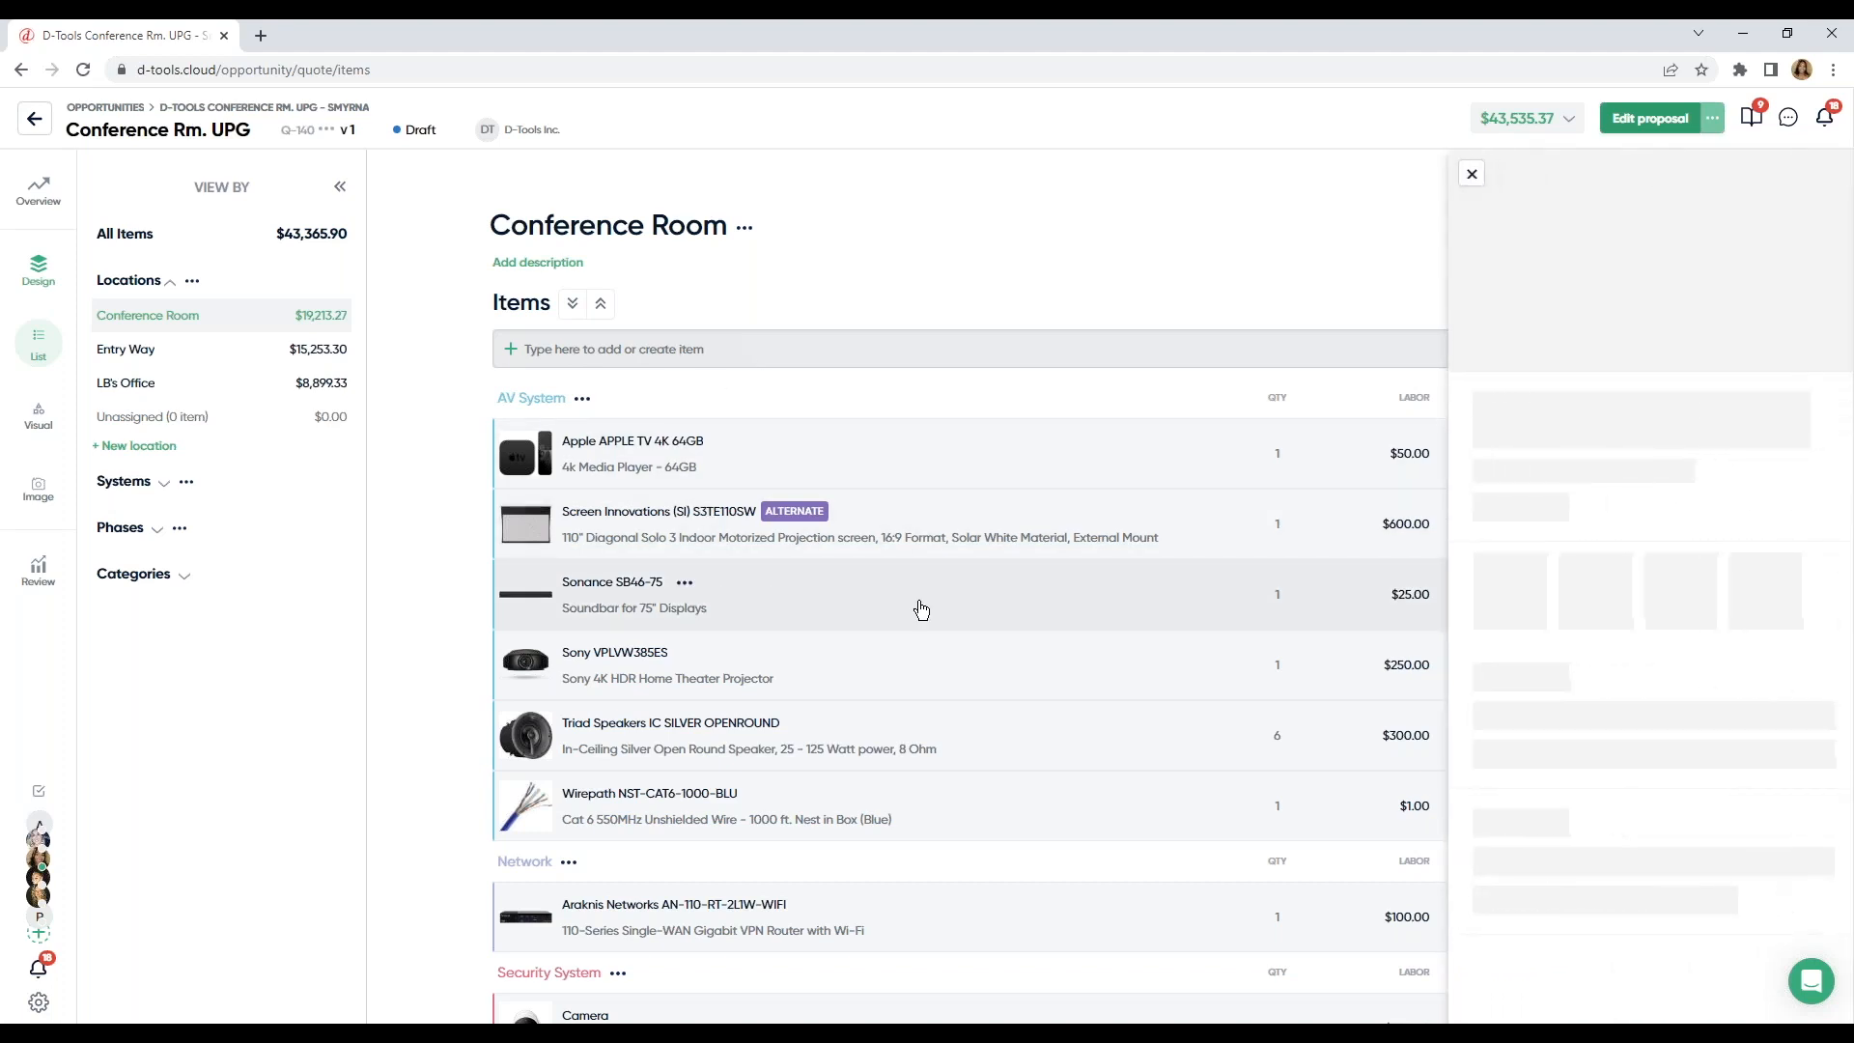
left_click(1802, 752)
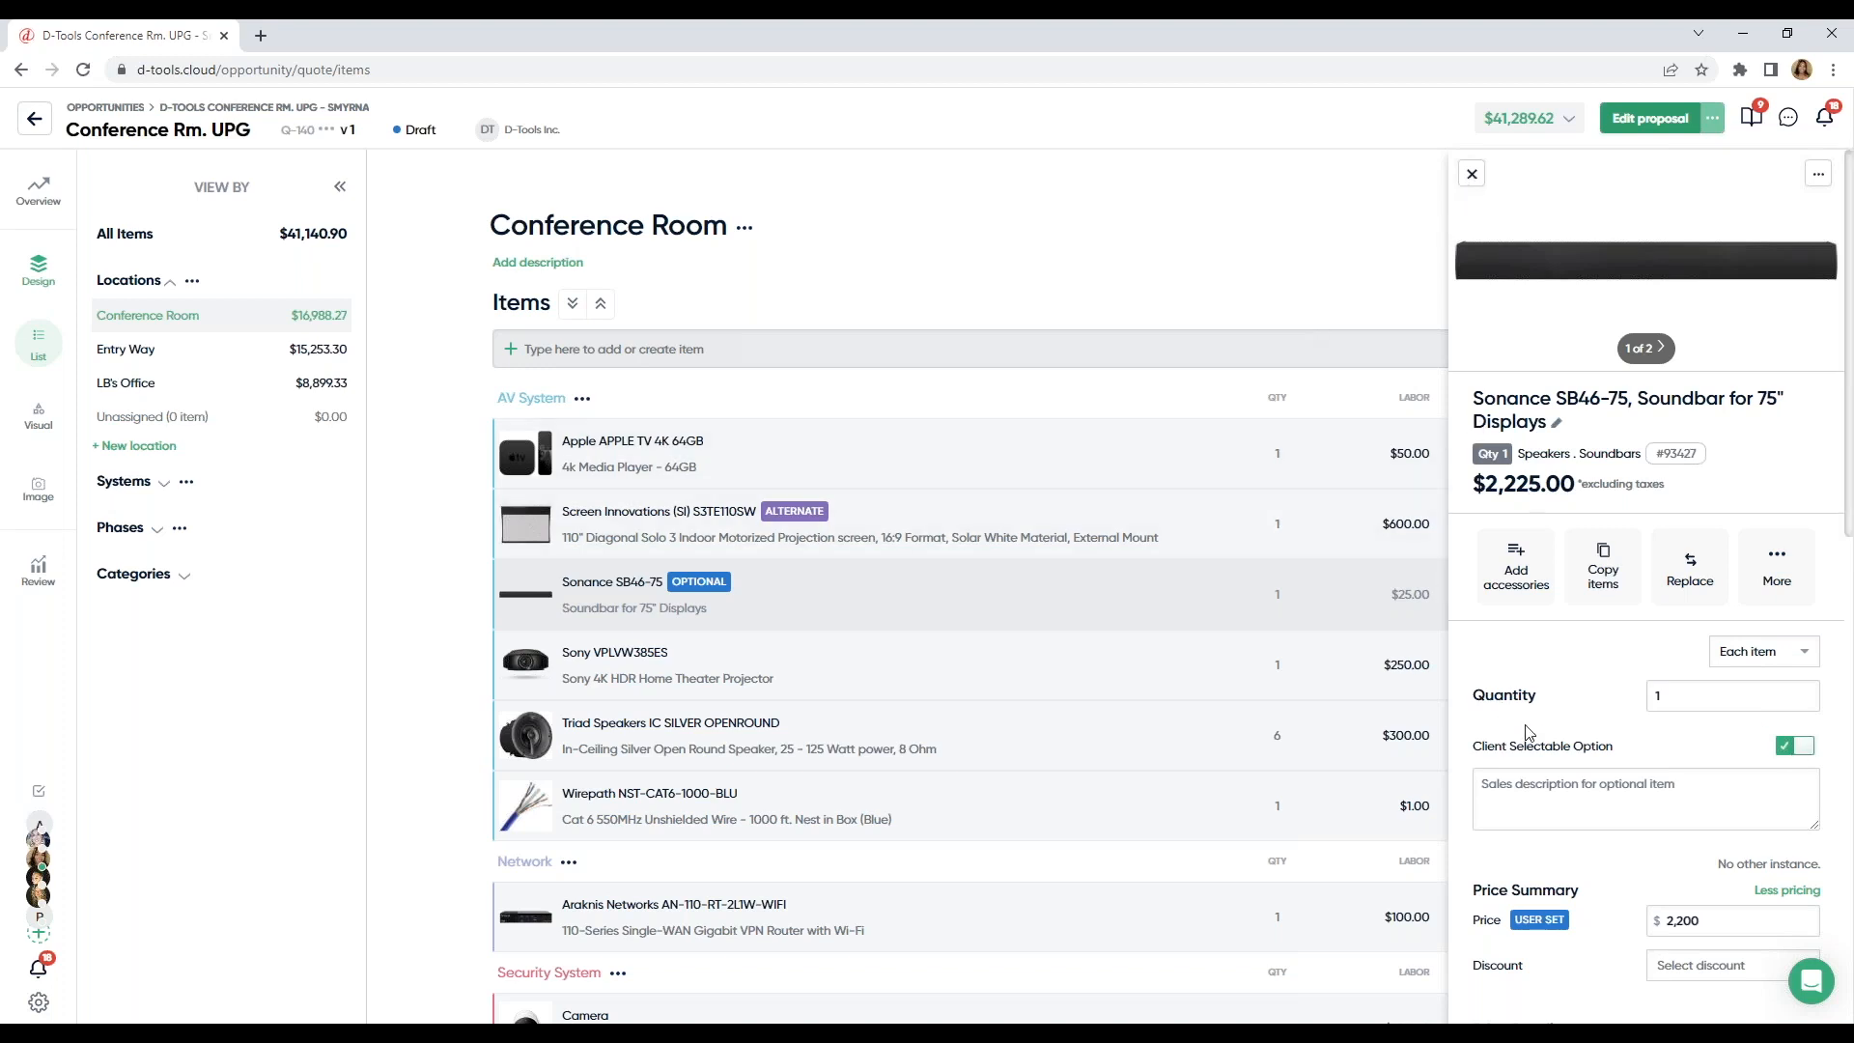
left_click(1472, 180)
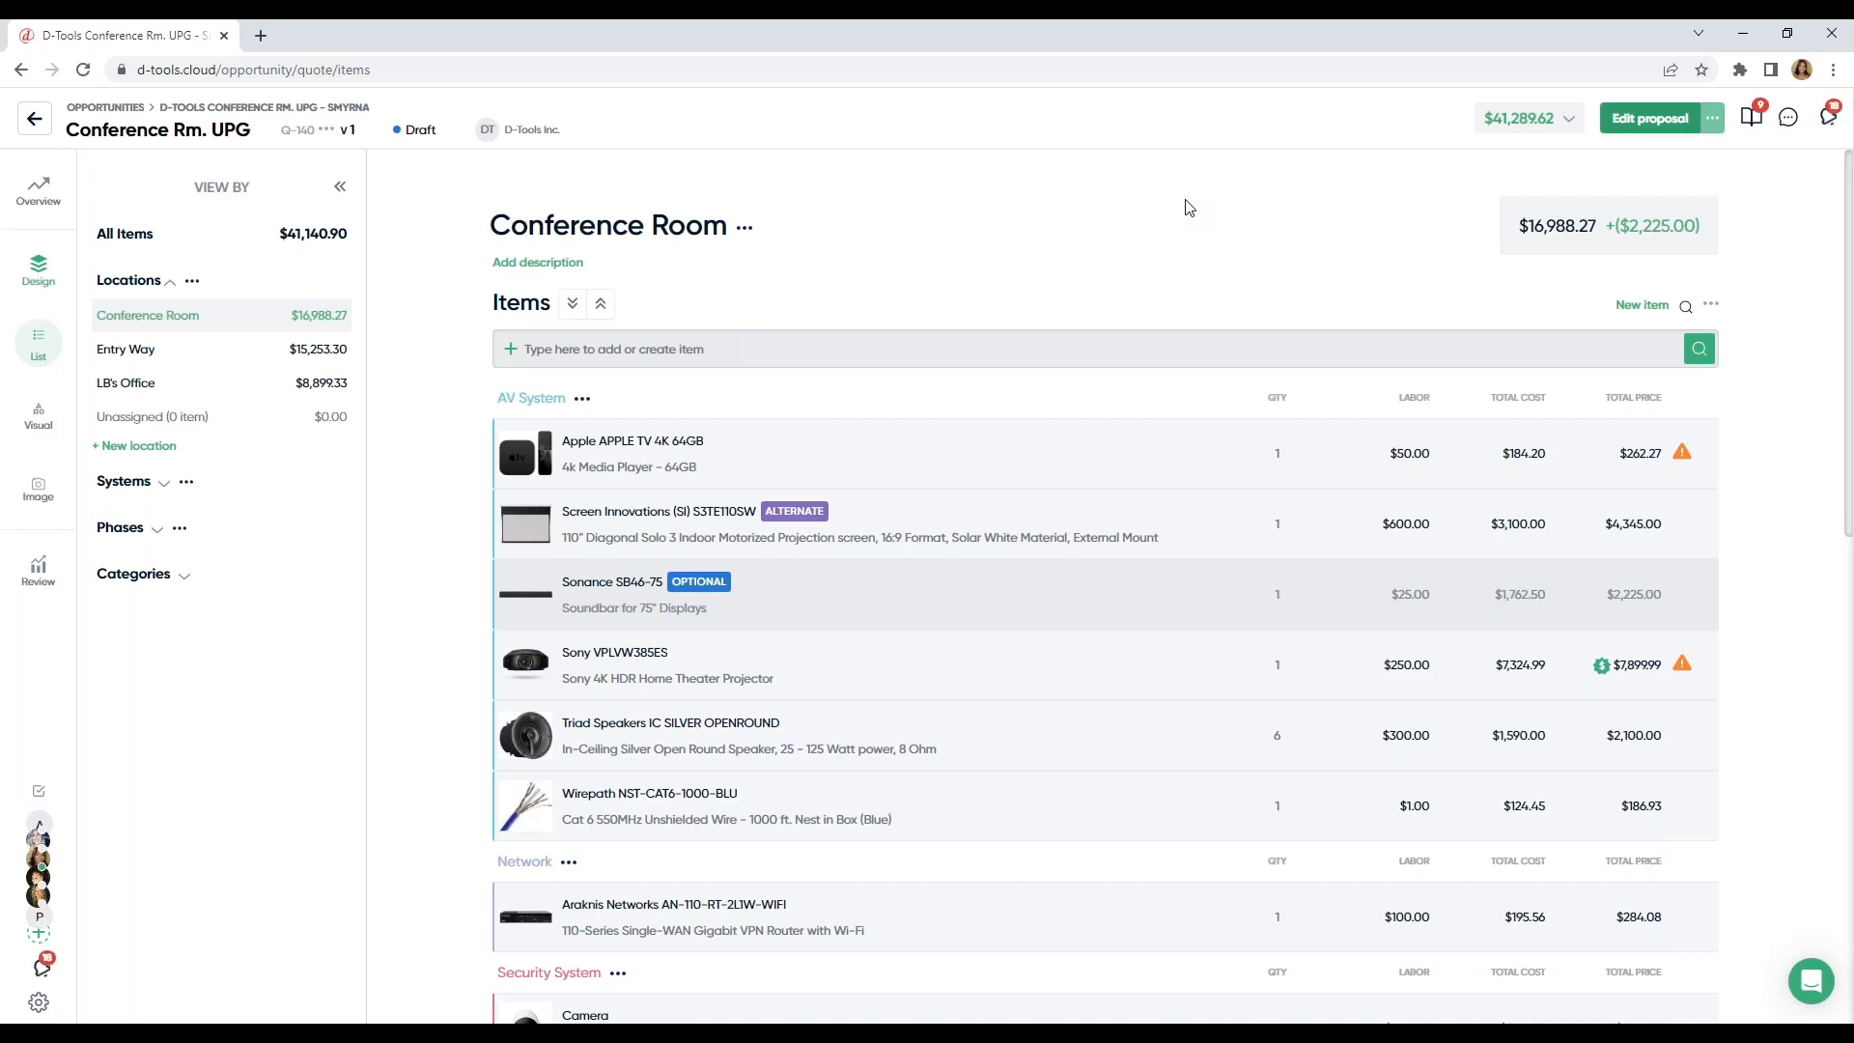
Step: Leave the quote for the opportunities board and view the project schedule
left_click(96, 107)
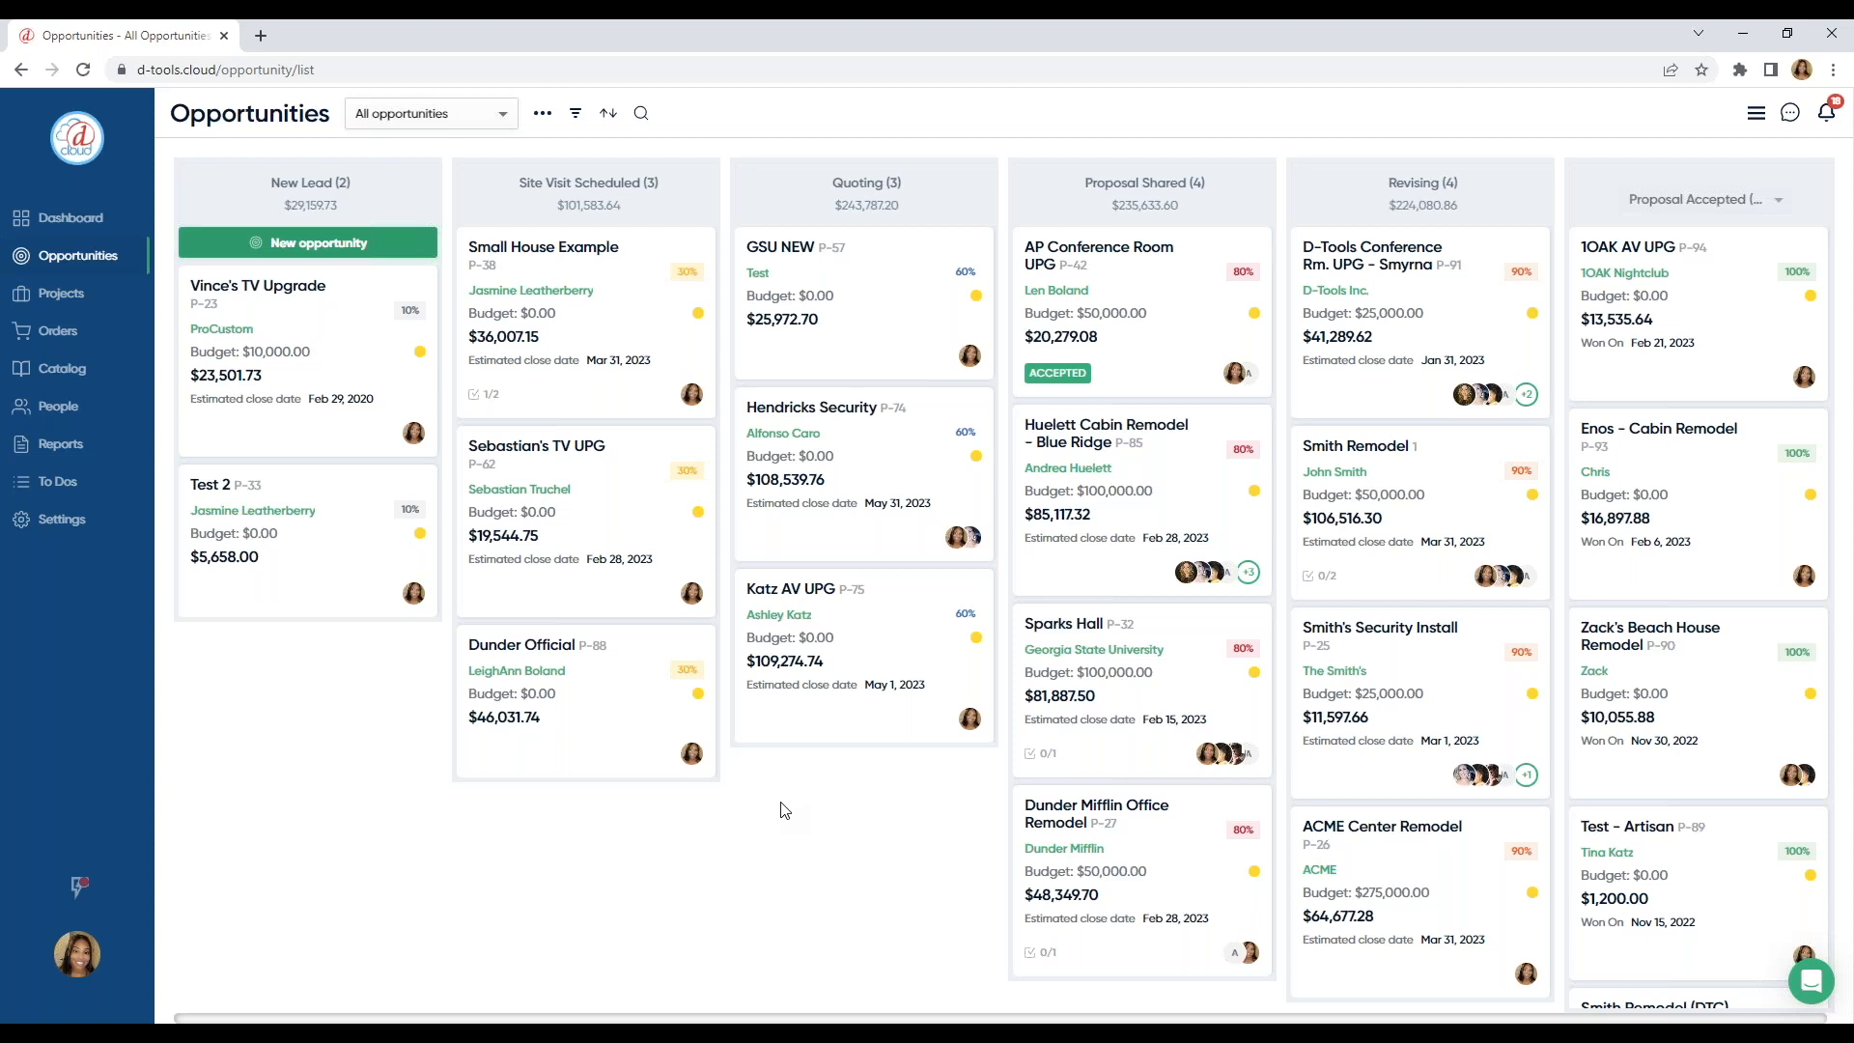
left_click(91, 307)
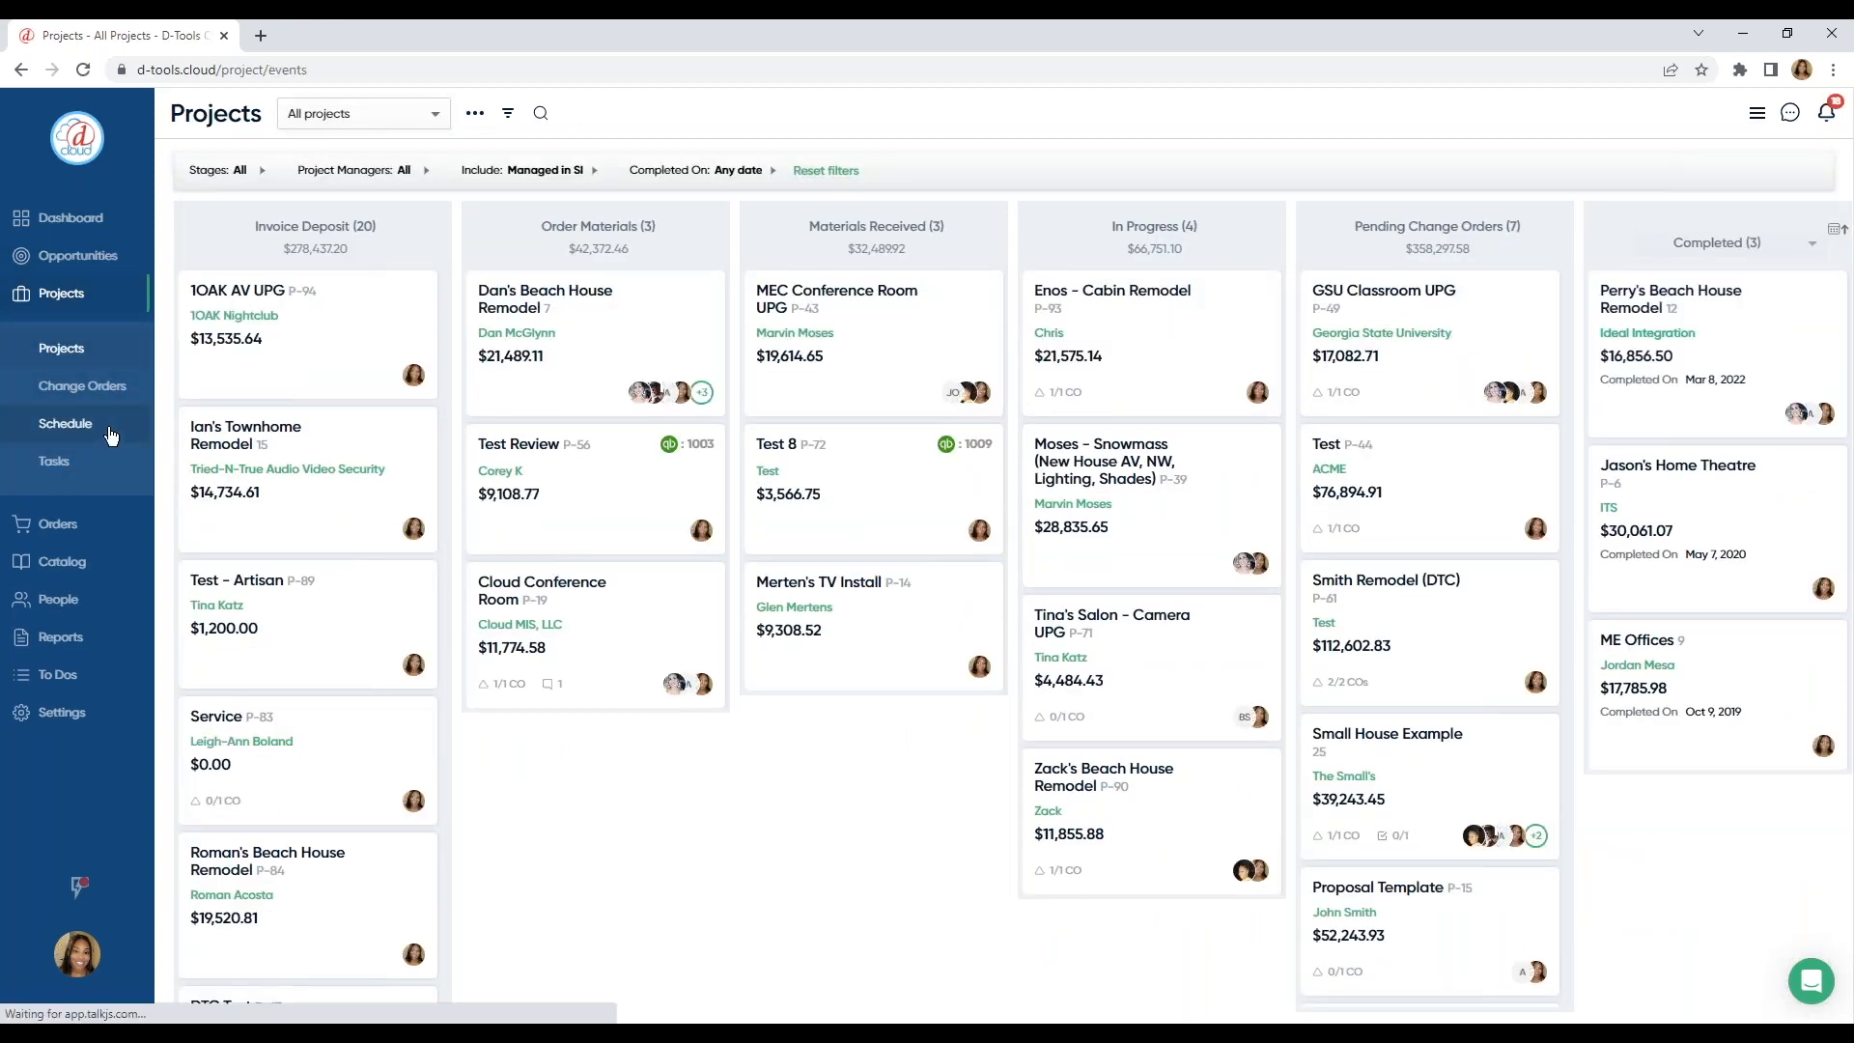
left_click(111, 436)
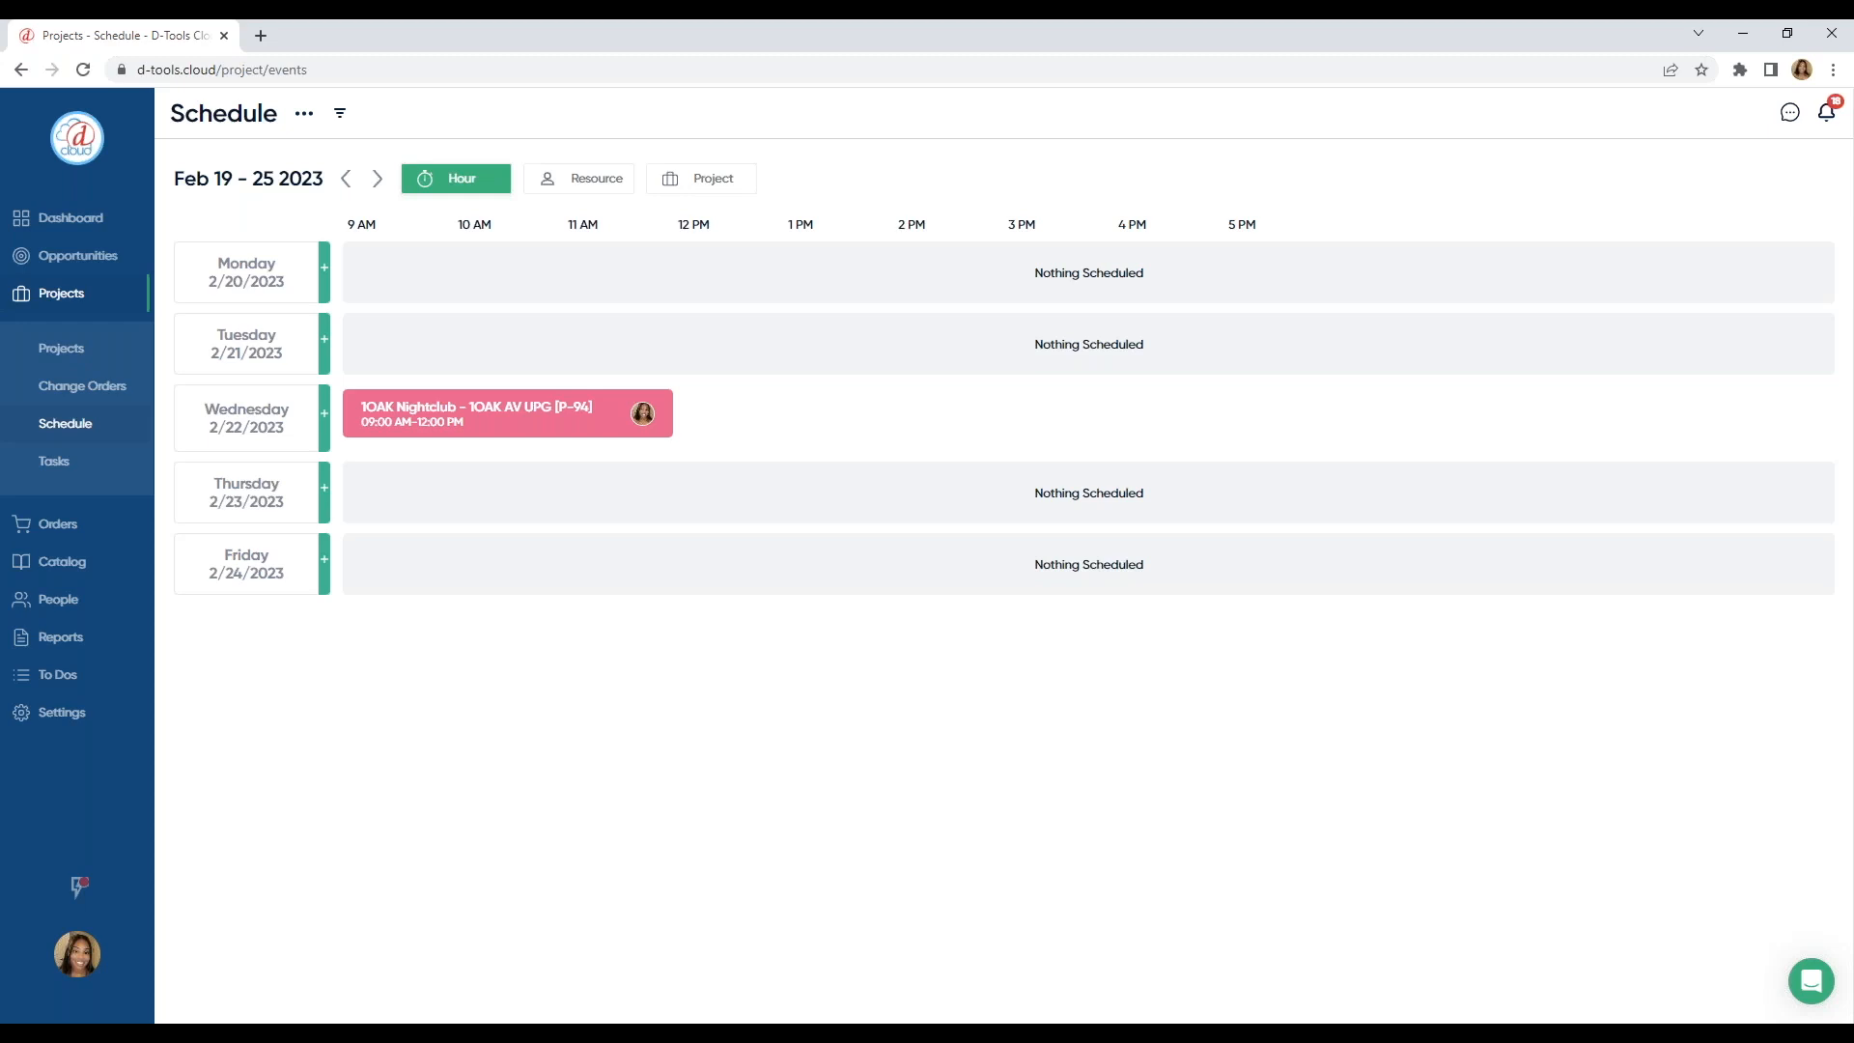
Step: Open the item list of the Cabin Upgrade v2 quote from the Blue Ridge cabin remodel opportunity
left_click(111, 259)
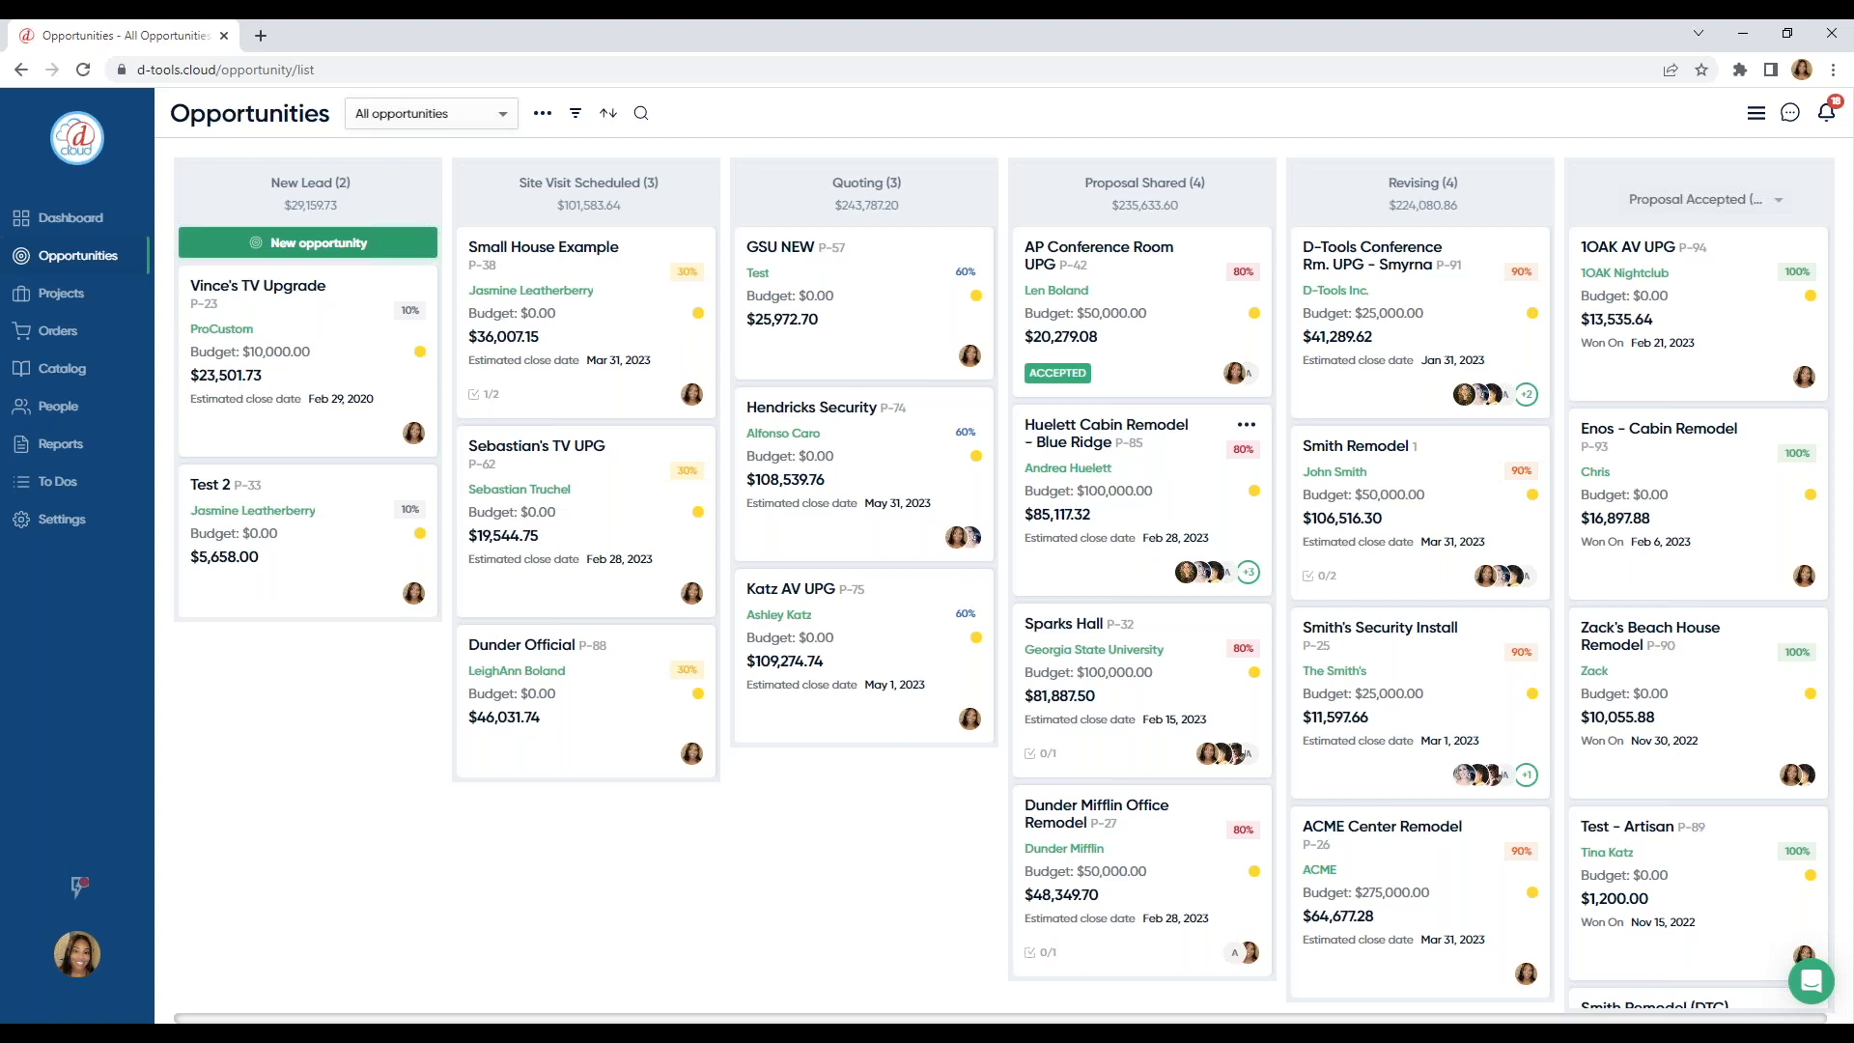
left_click(1153, 460)
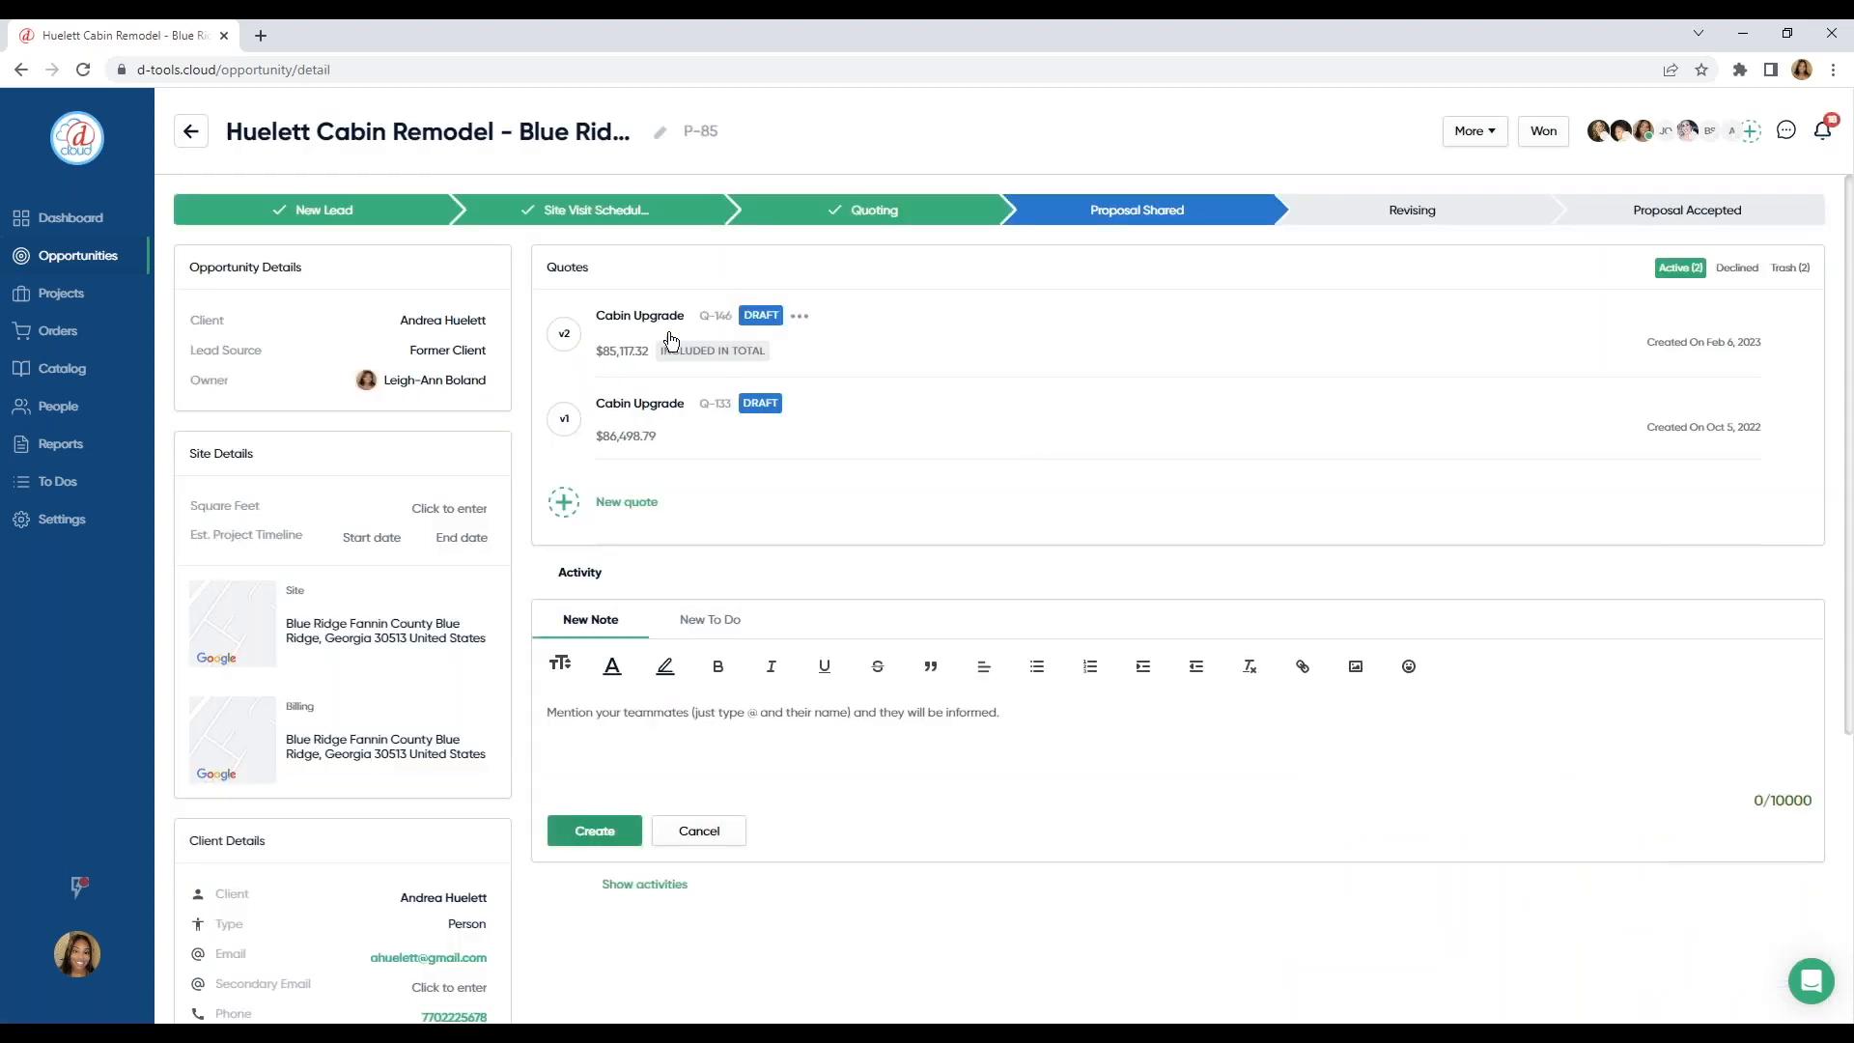
left_click(664, 335)
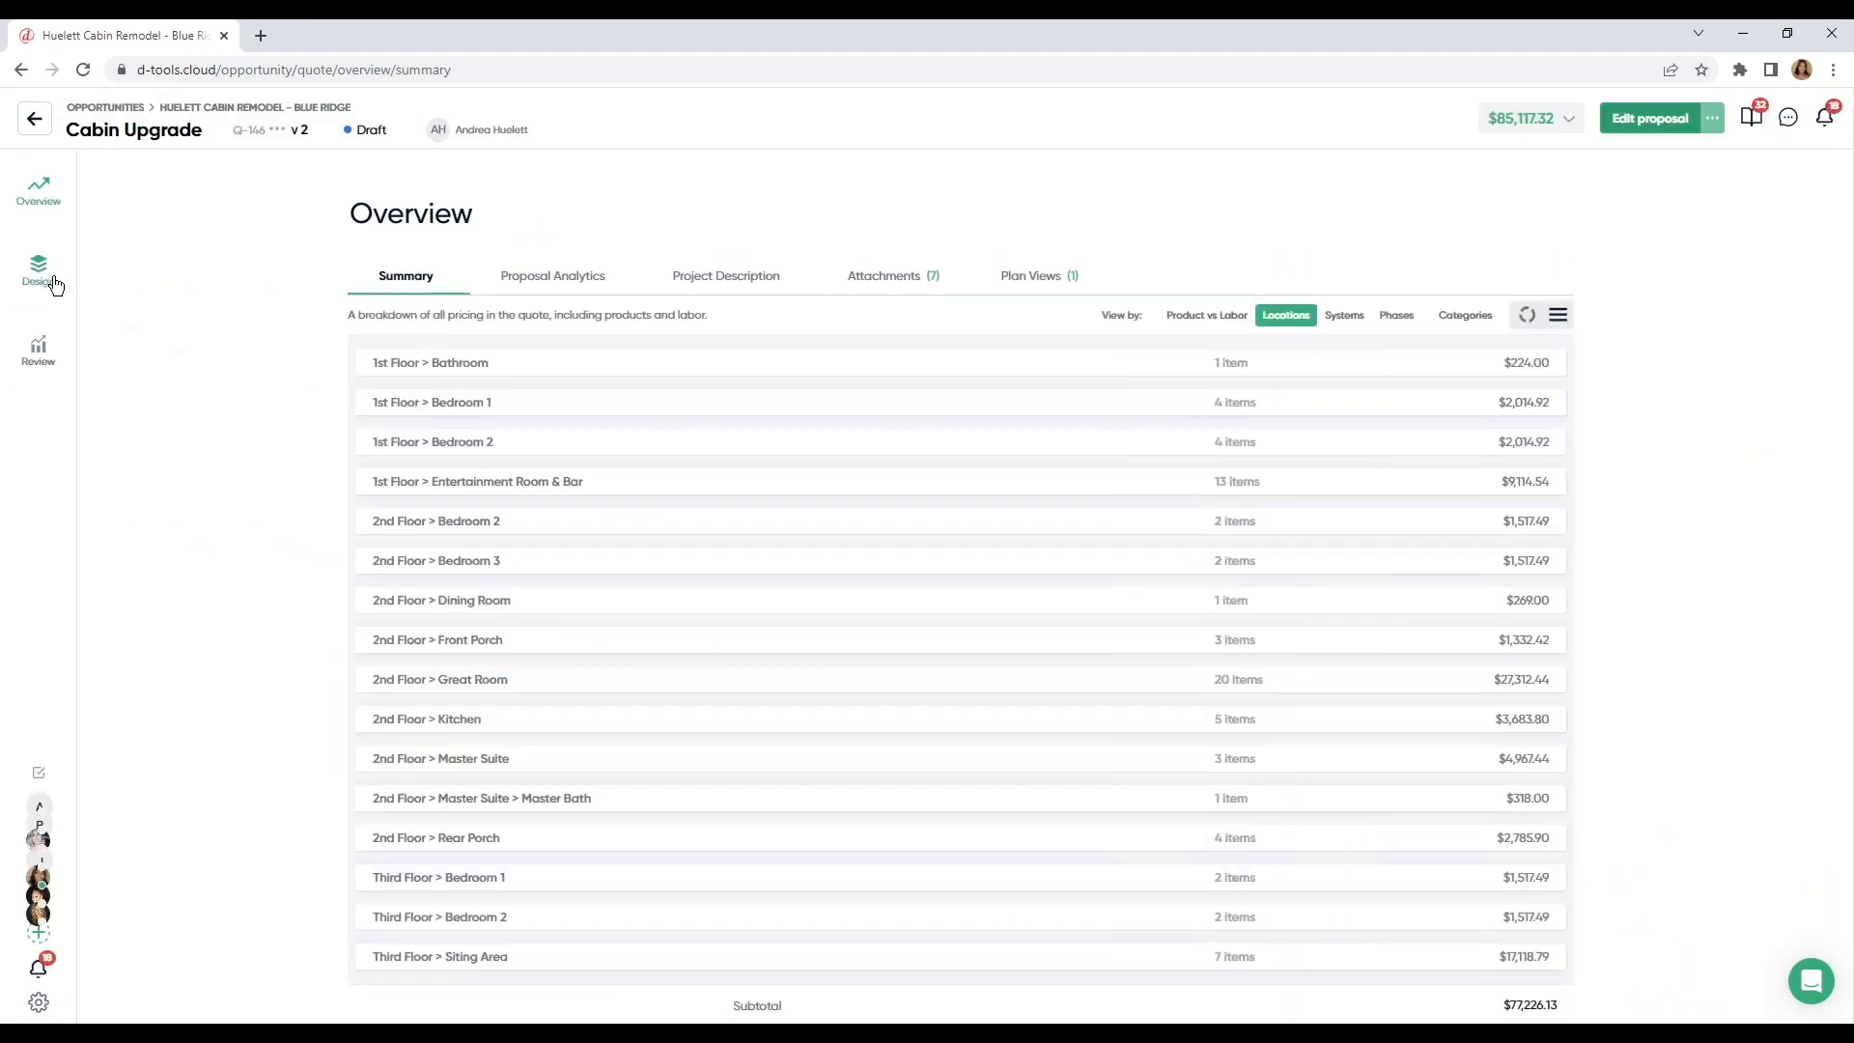
left_click(54, 284)
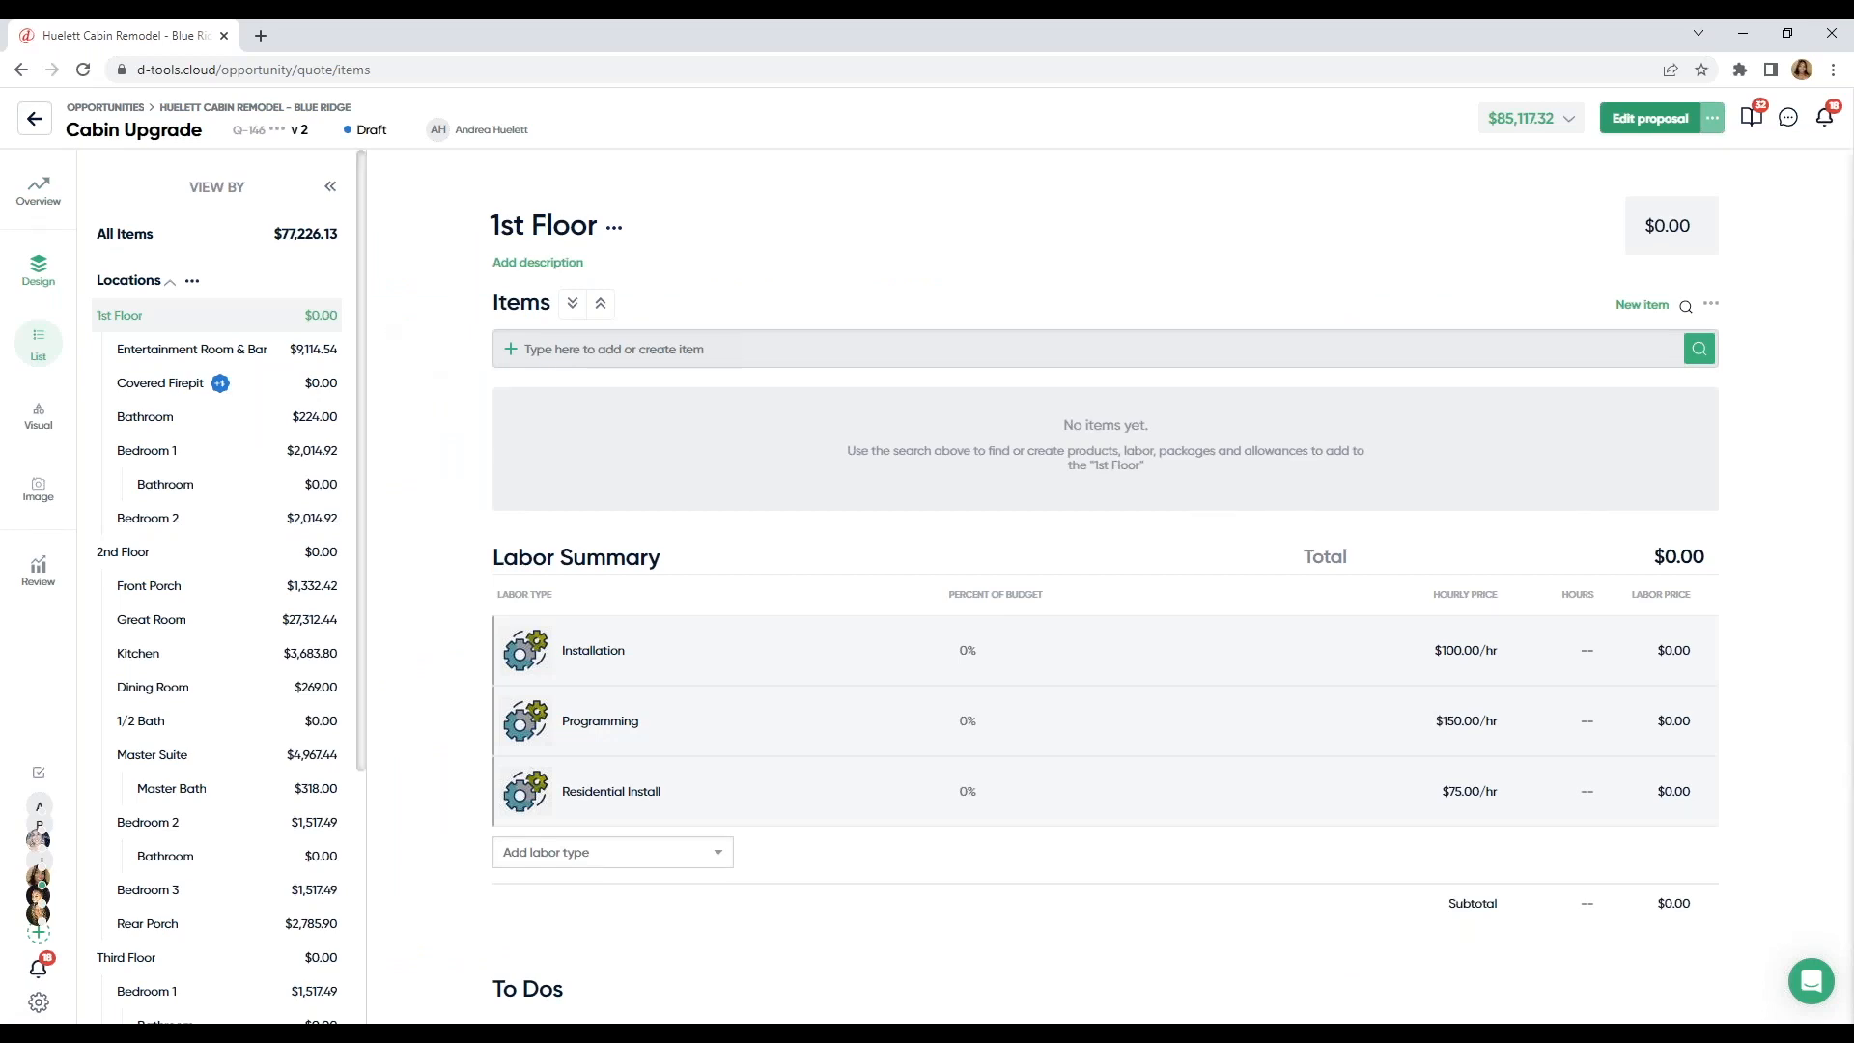
Step: Leave the quote, view the 1OAK AV UPG project overview, dismiss its QuickBooks Online notice and exit the project
left_click(34, 118)
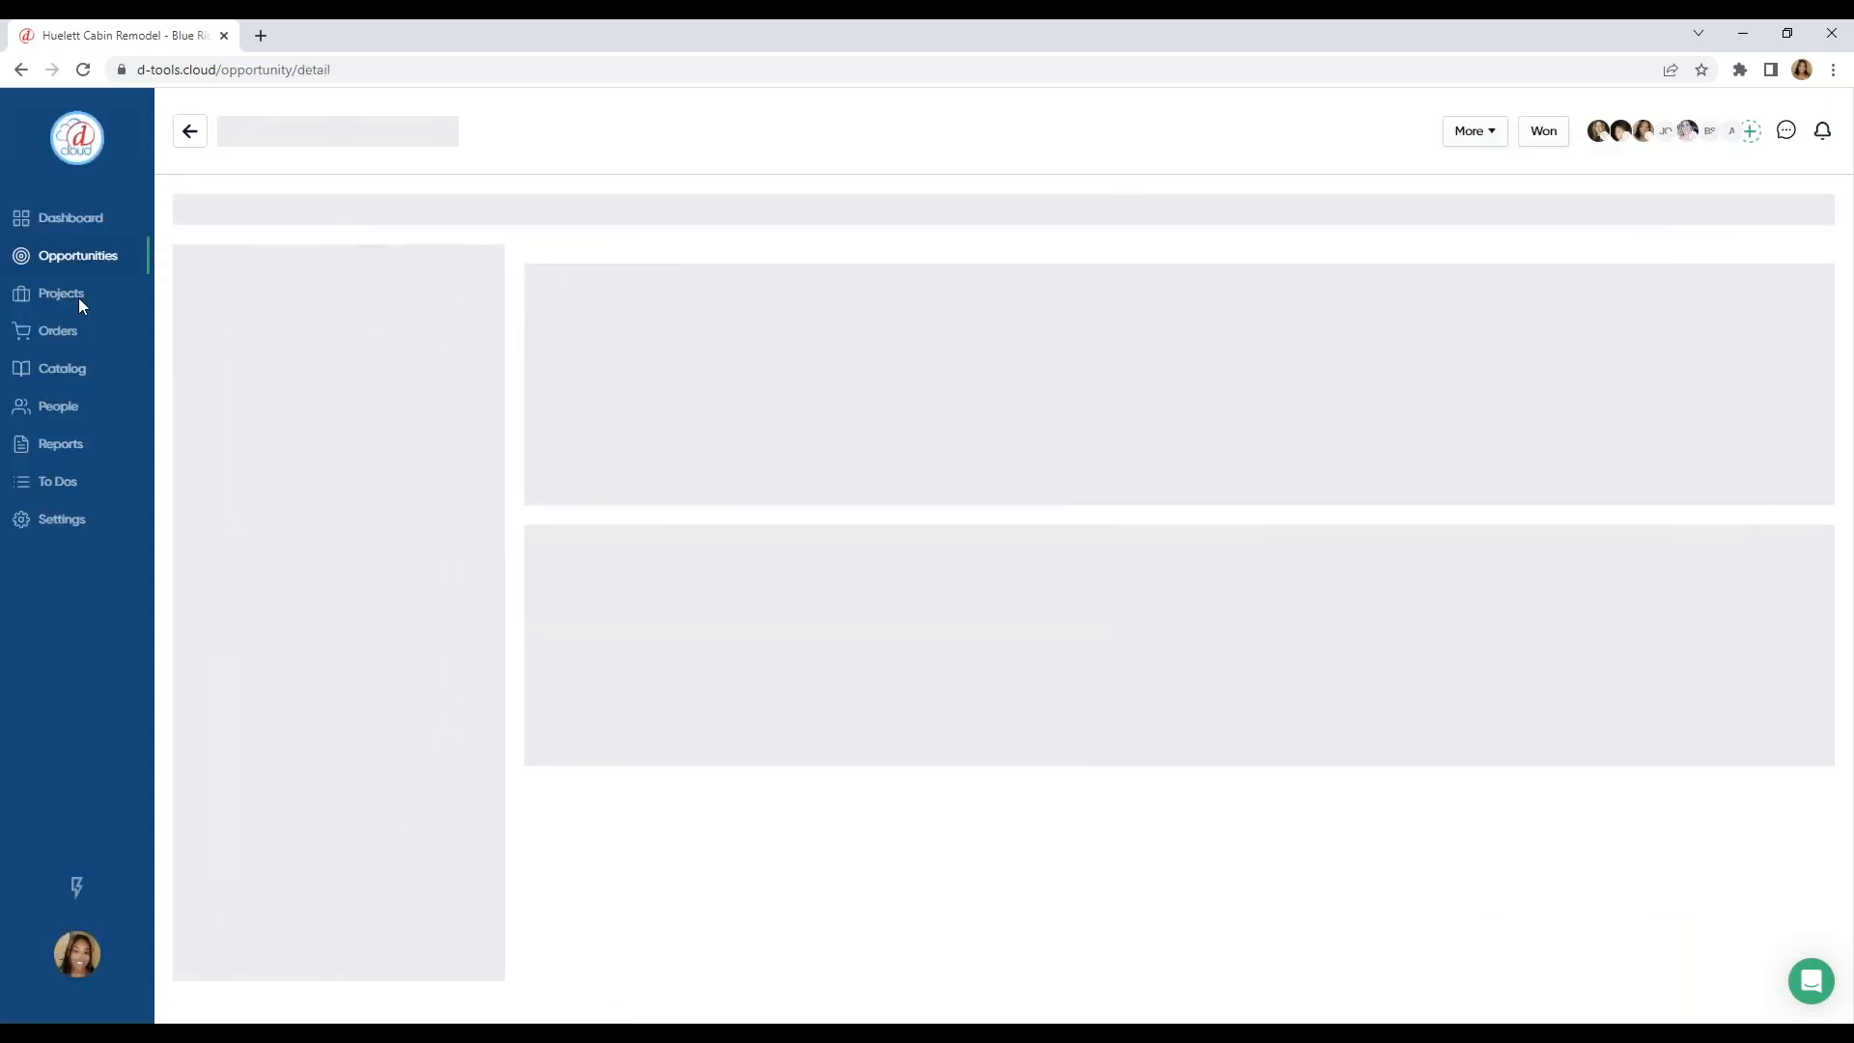
left_click(78, 295)
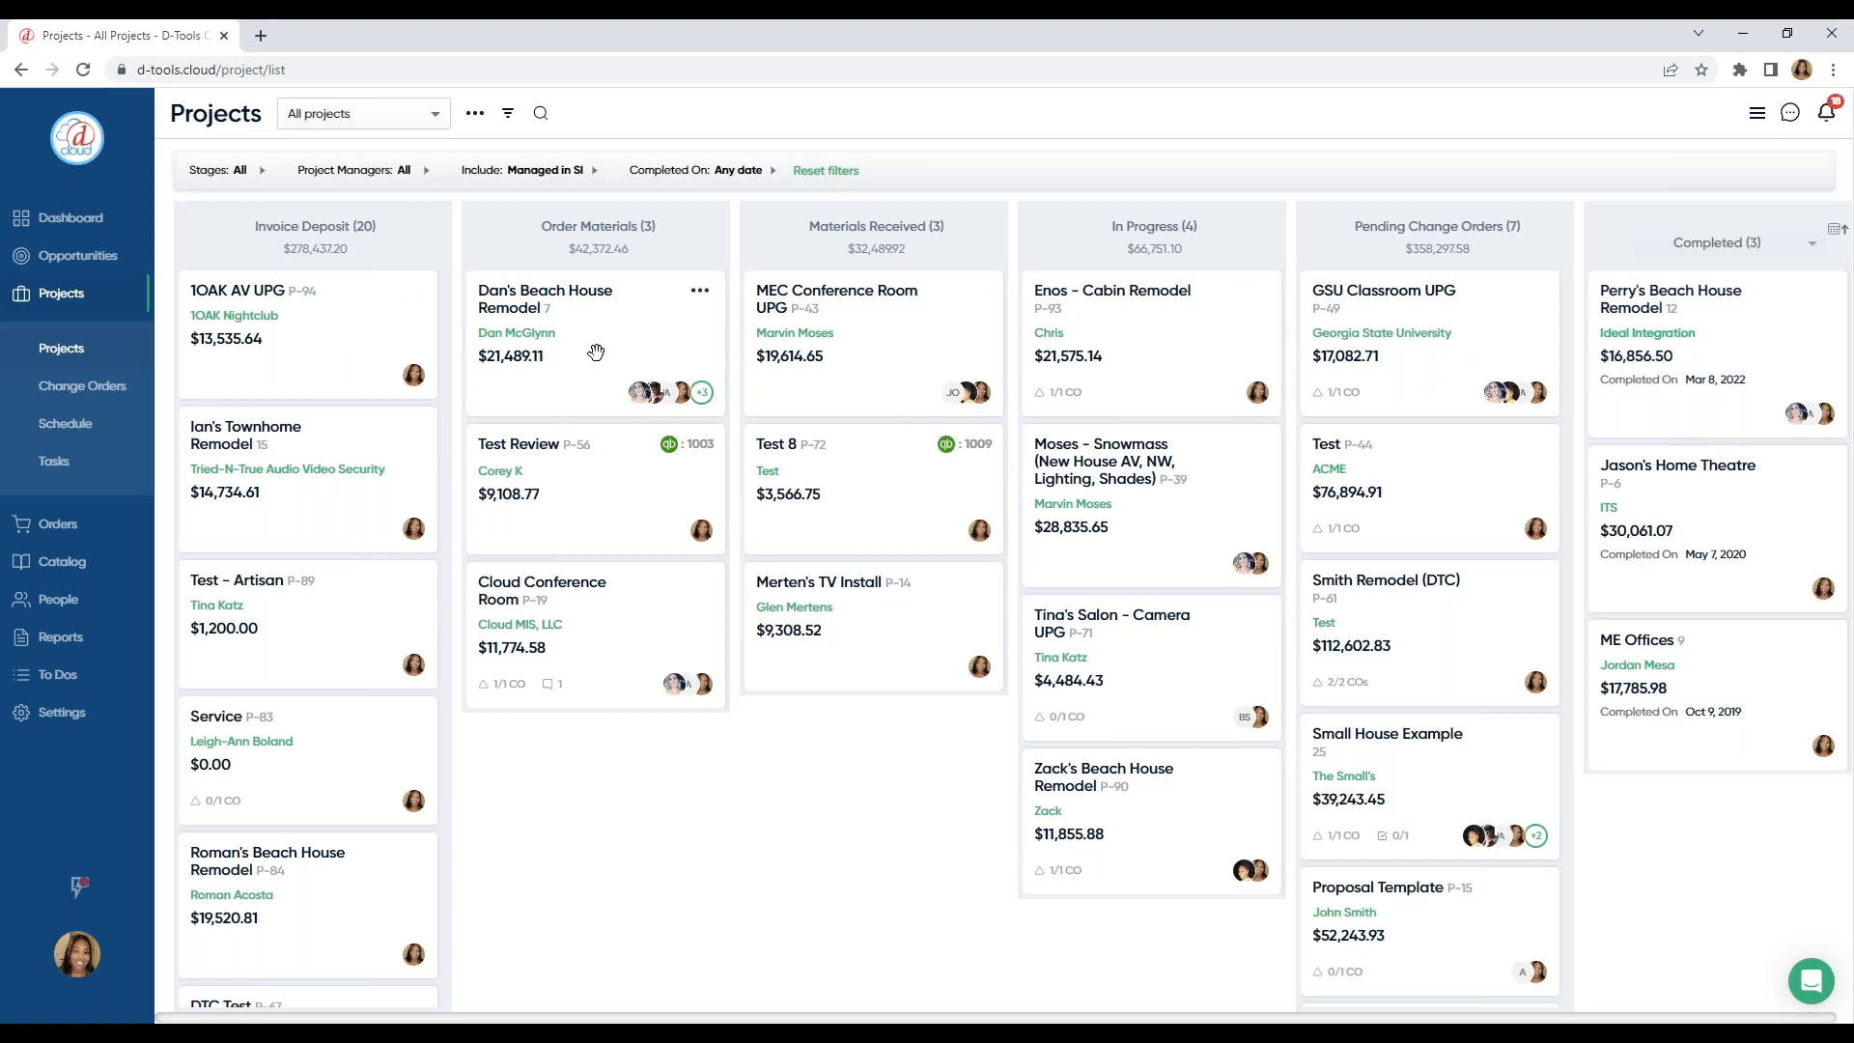
left_click(331, 328)
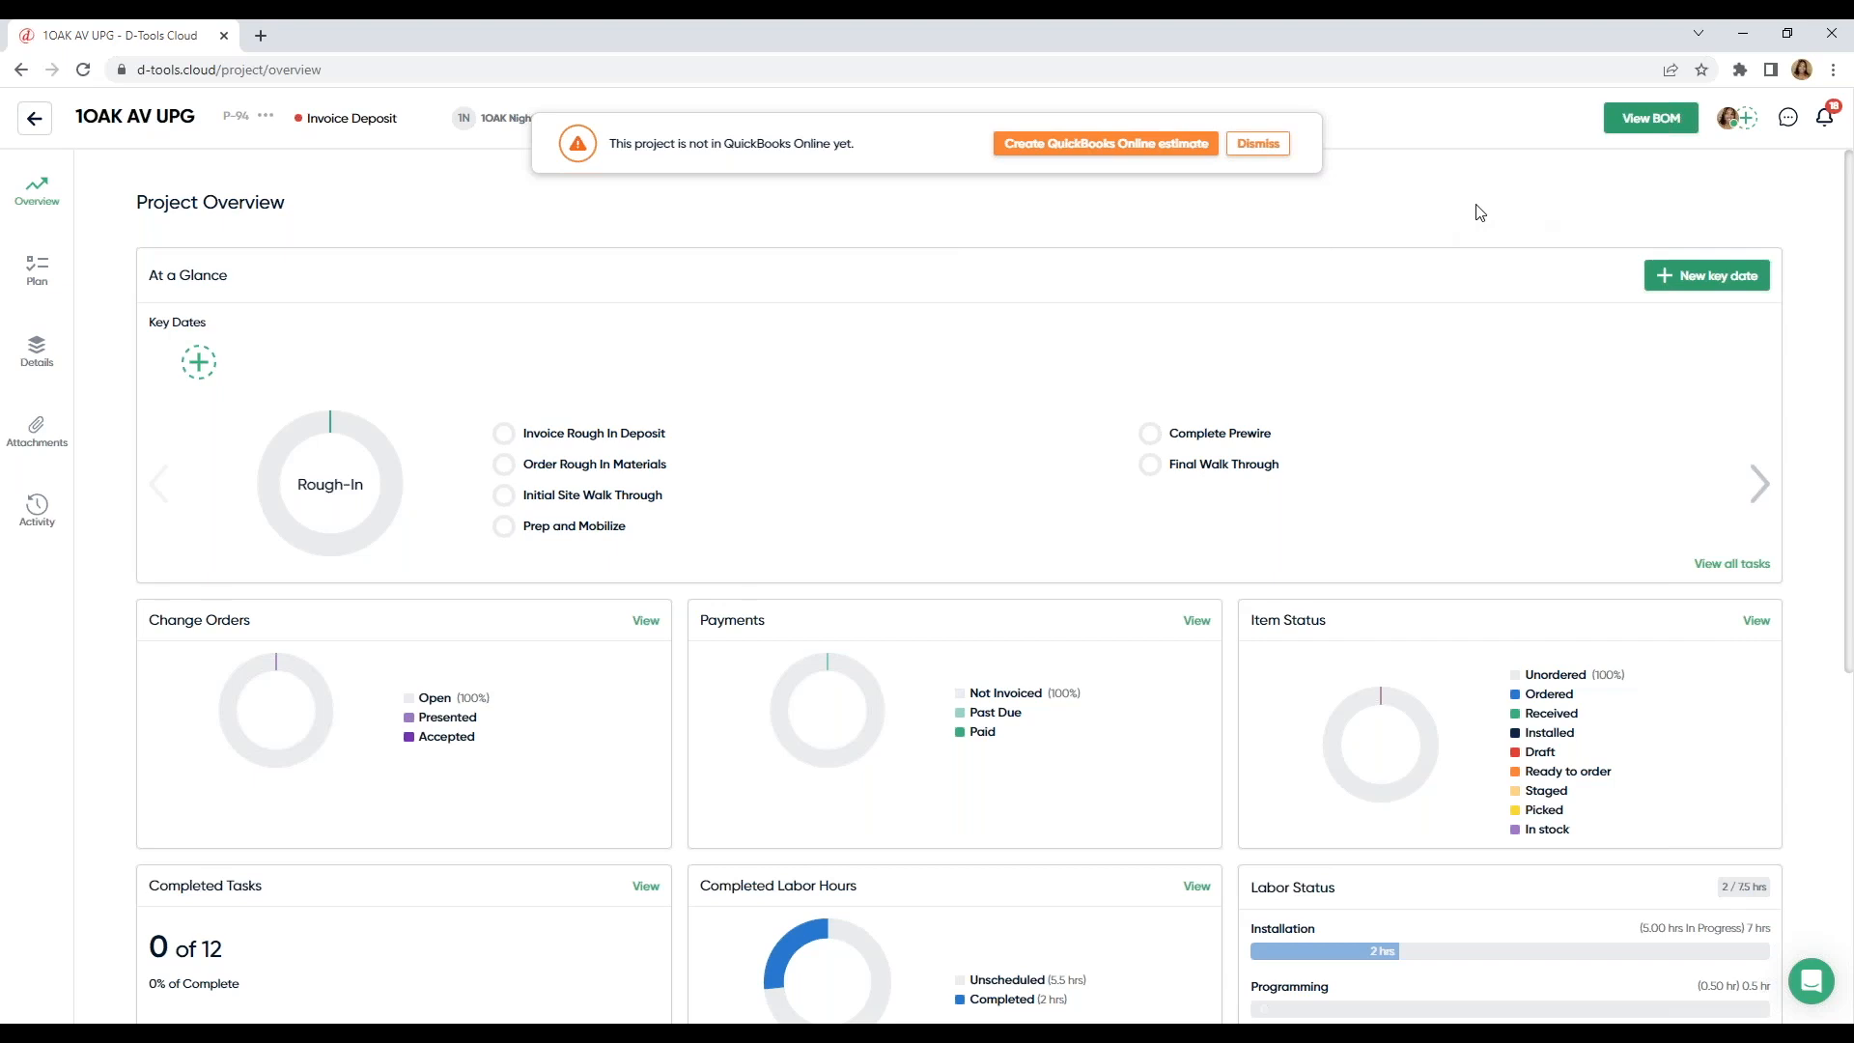
left_click(1277, 146)
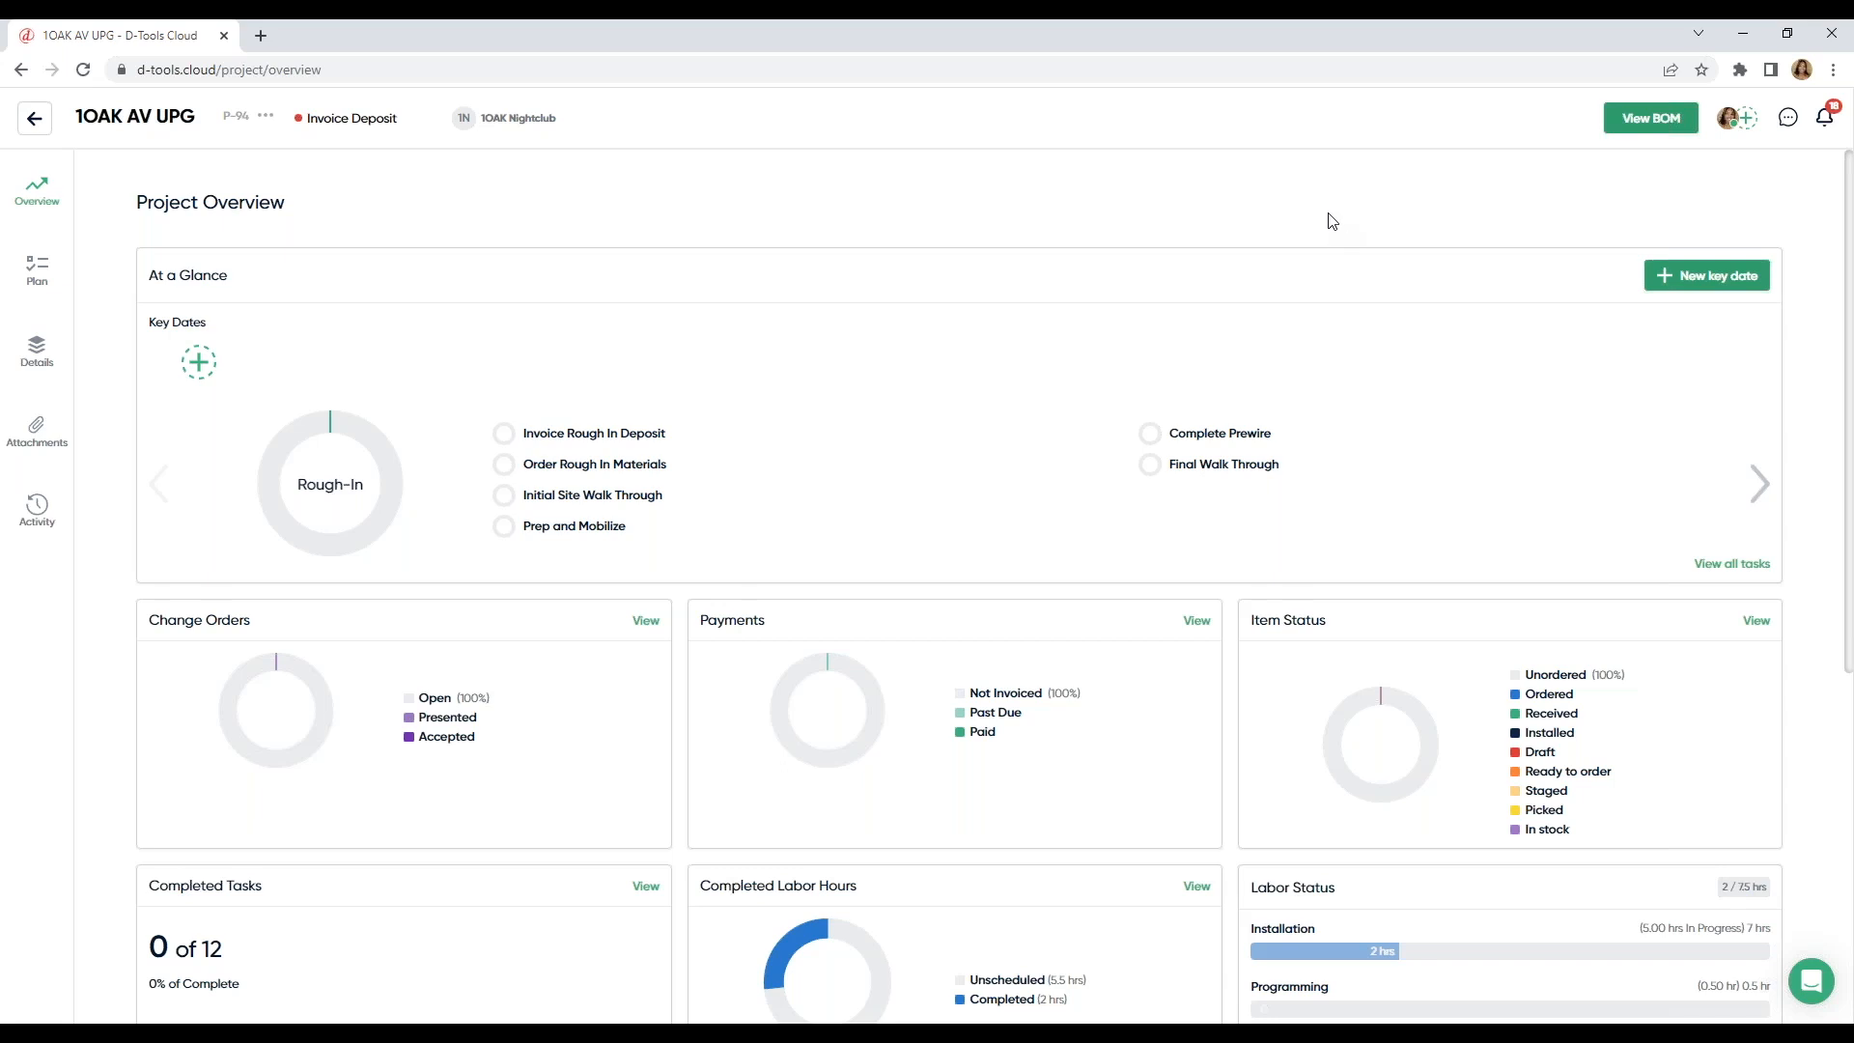
left_click(34, 118)
Step: Open the Conference Rm. UPG quote from its opportunity, view its proposal and return to the quote overview
left_click(77, 255)
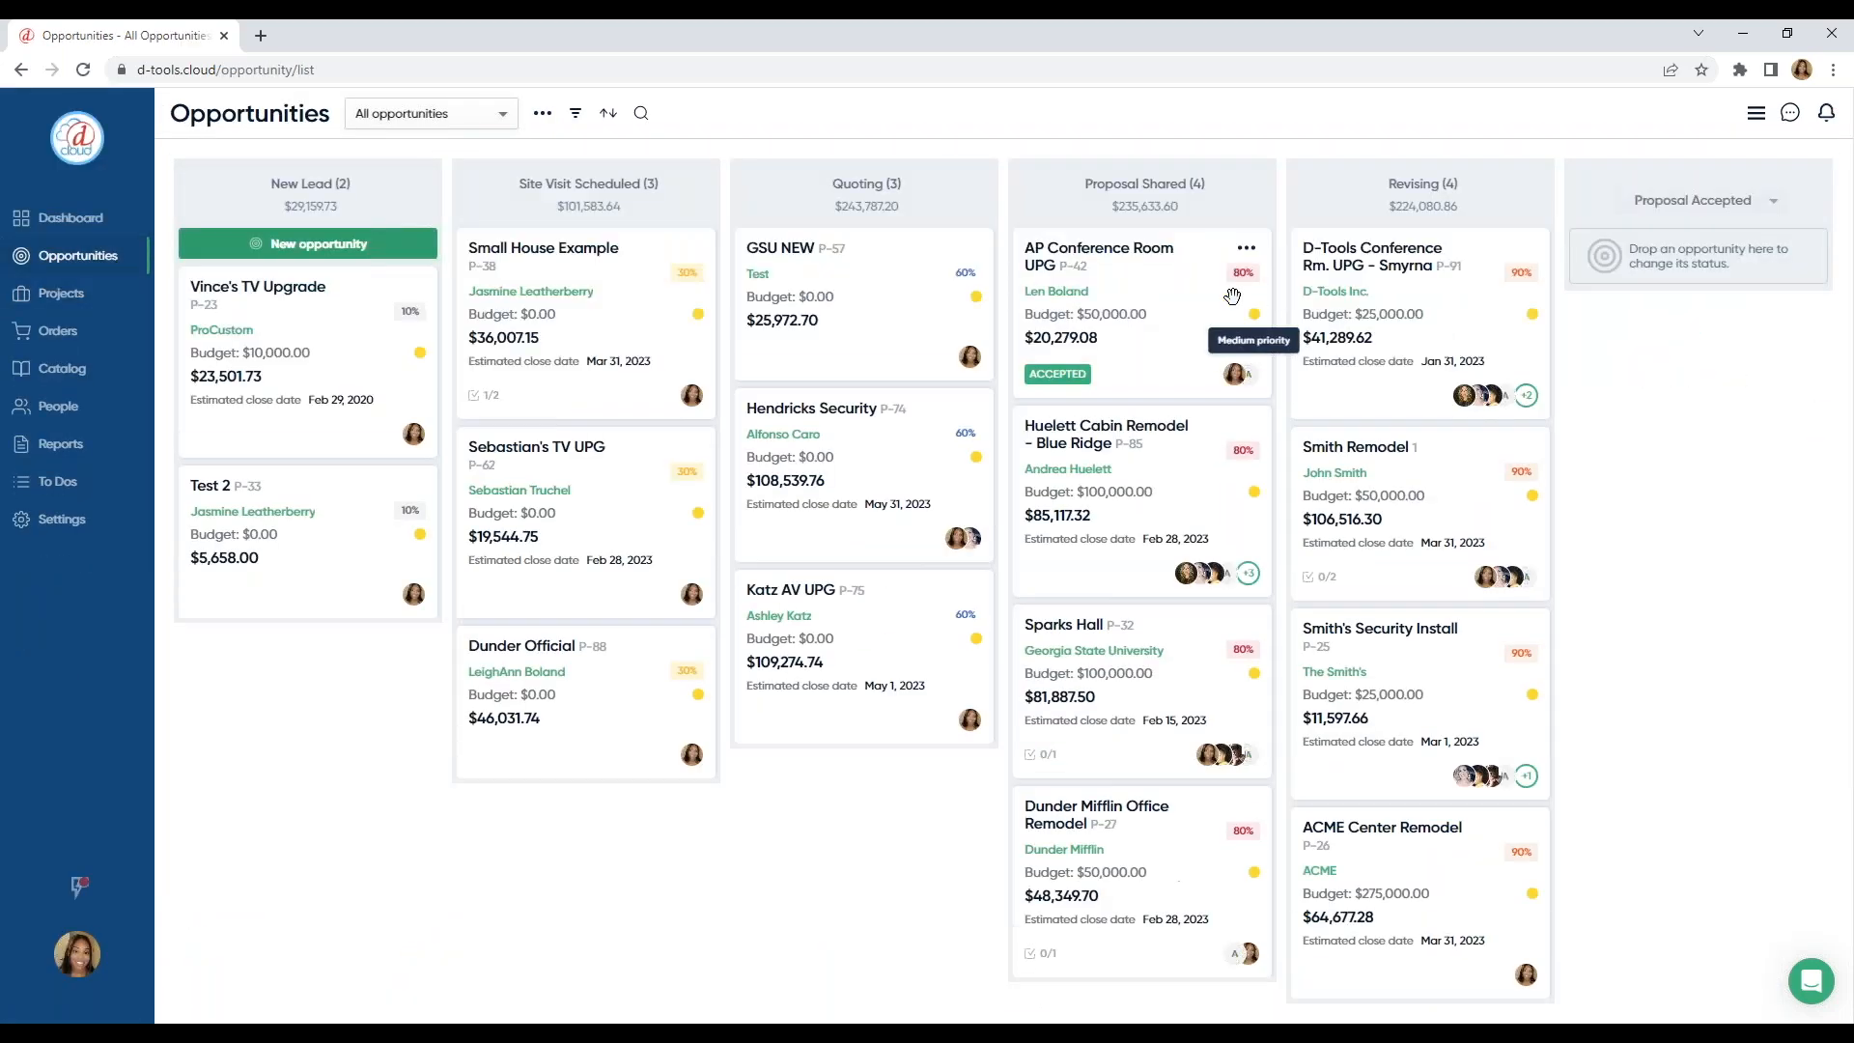
left_click(1058, 312)
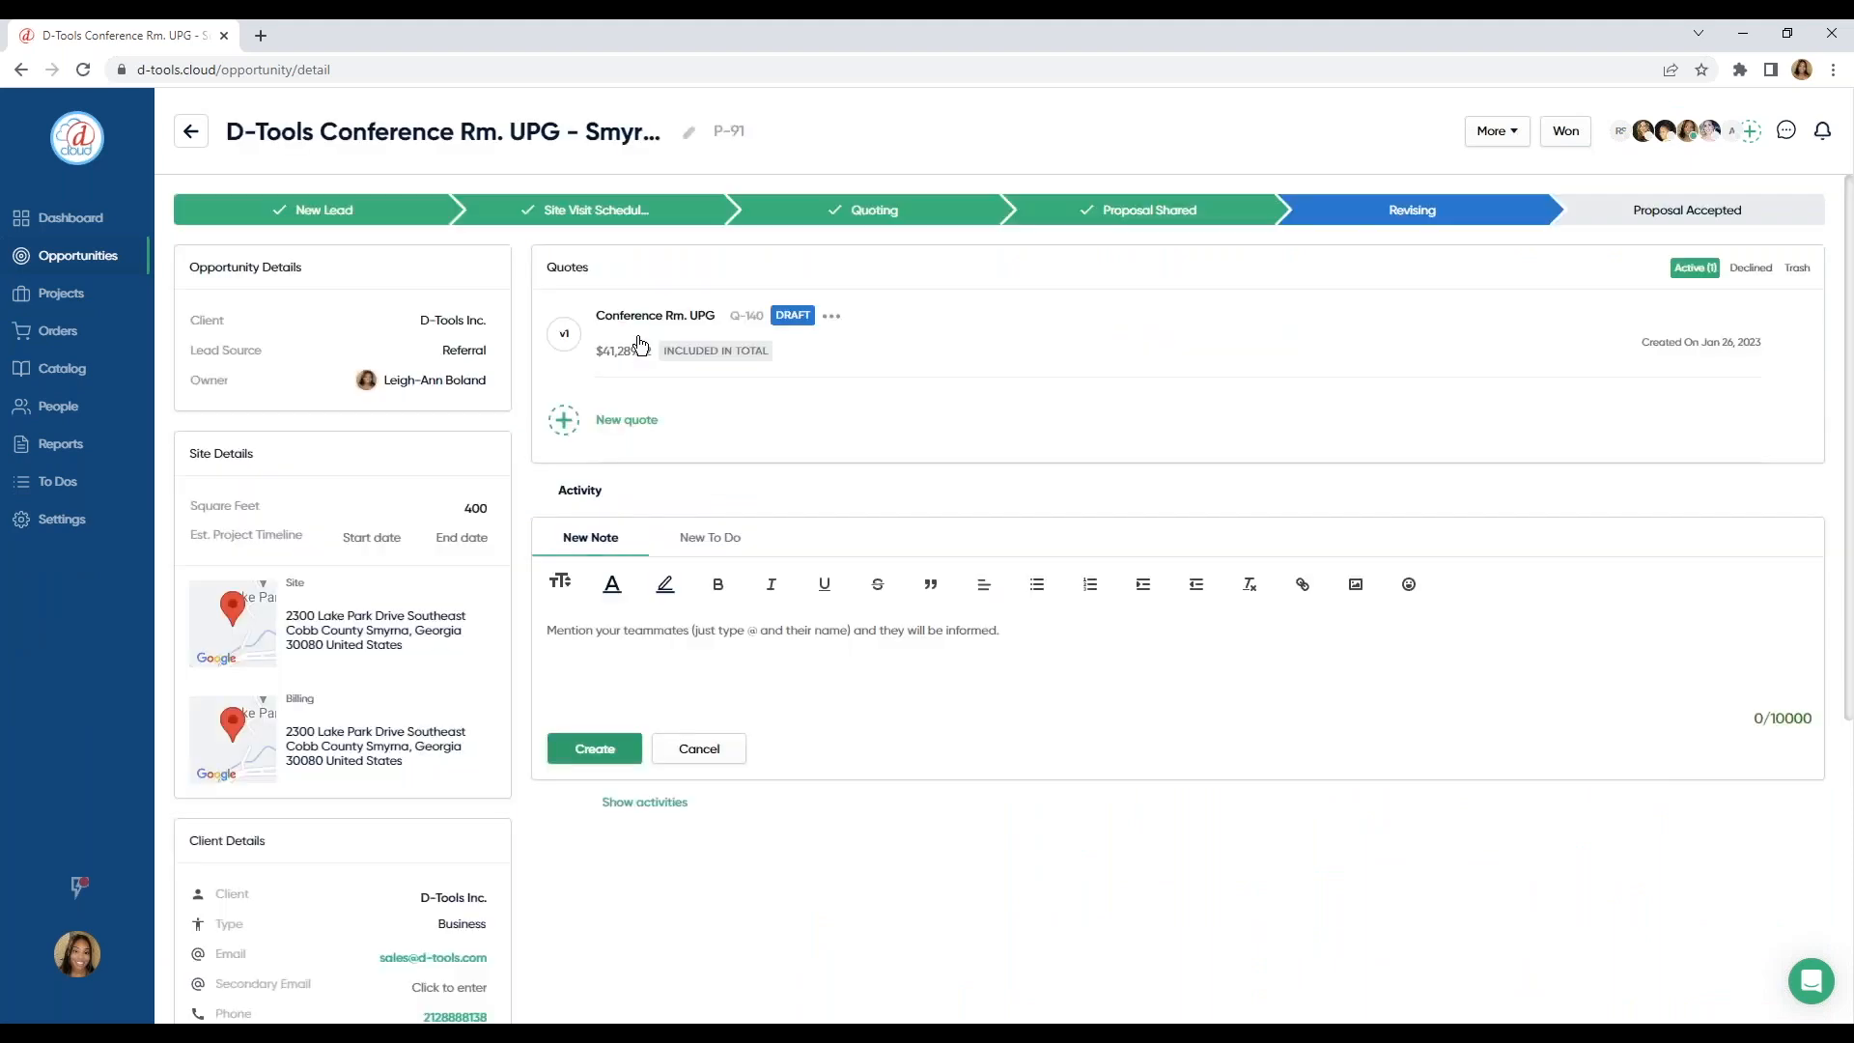
left_click(639, 333)
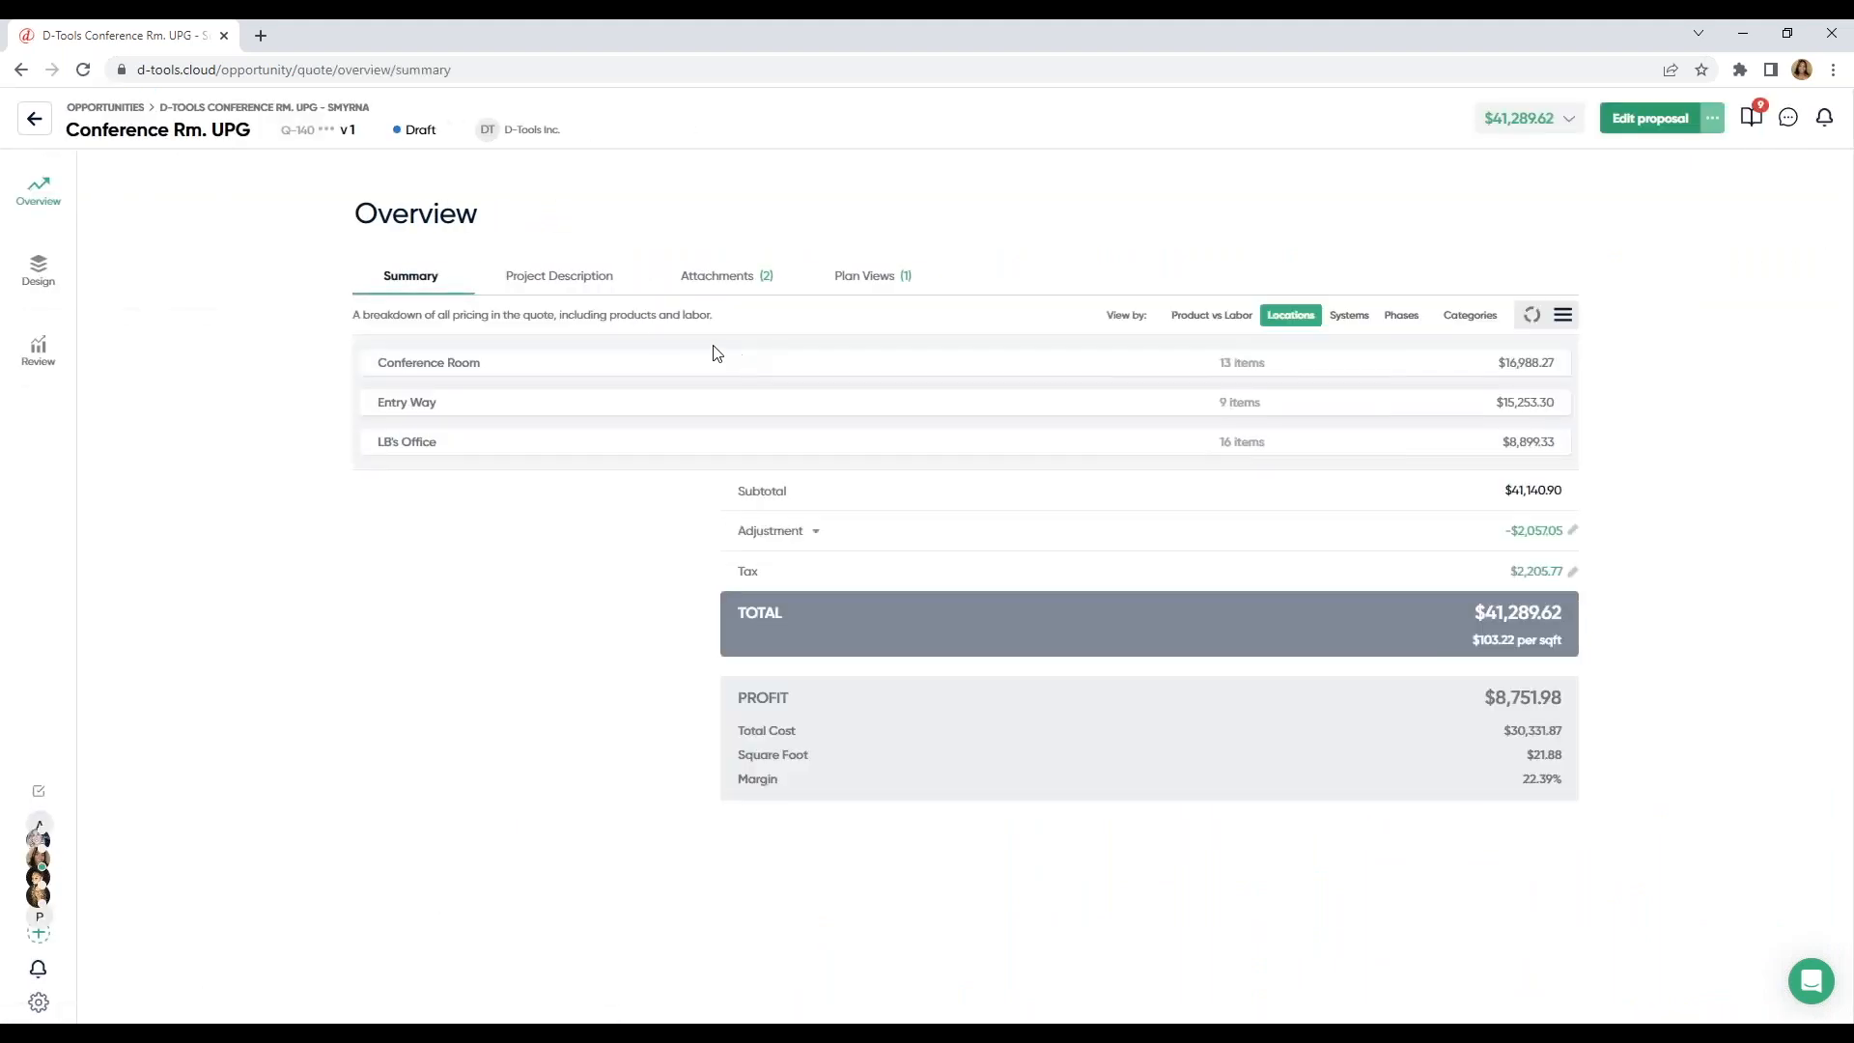
left_click(1642, 127)
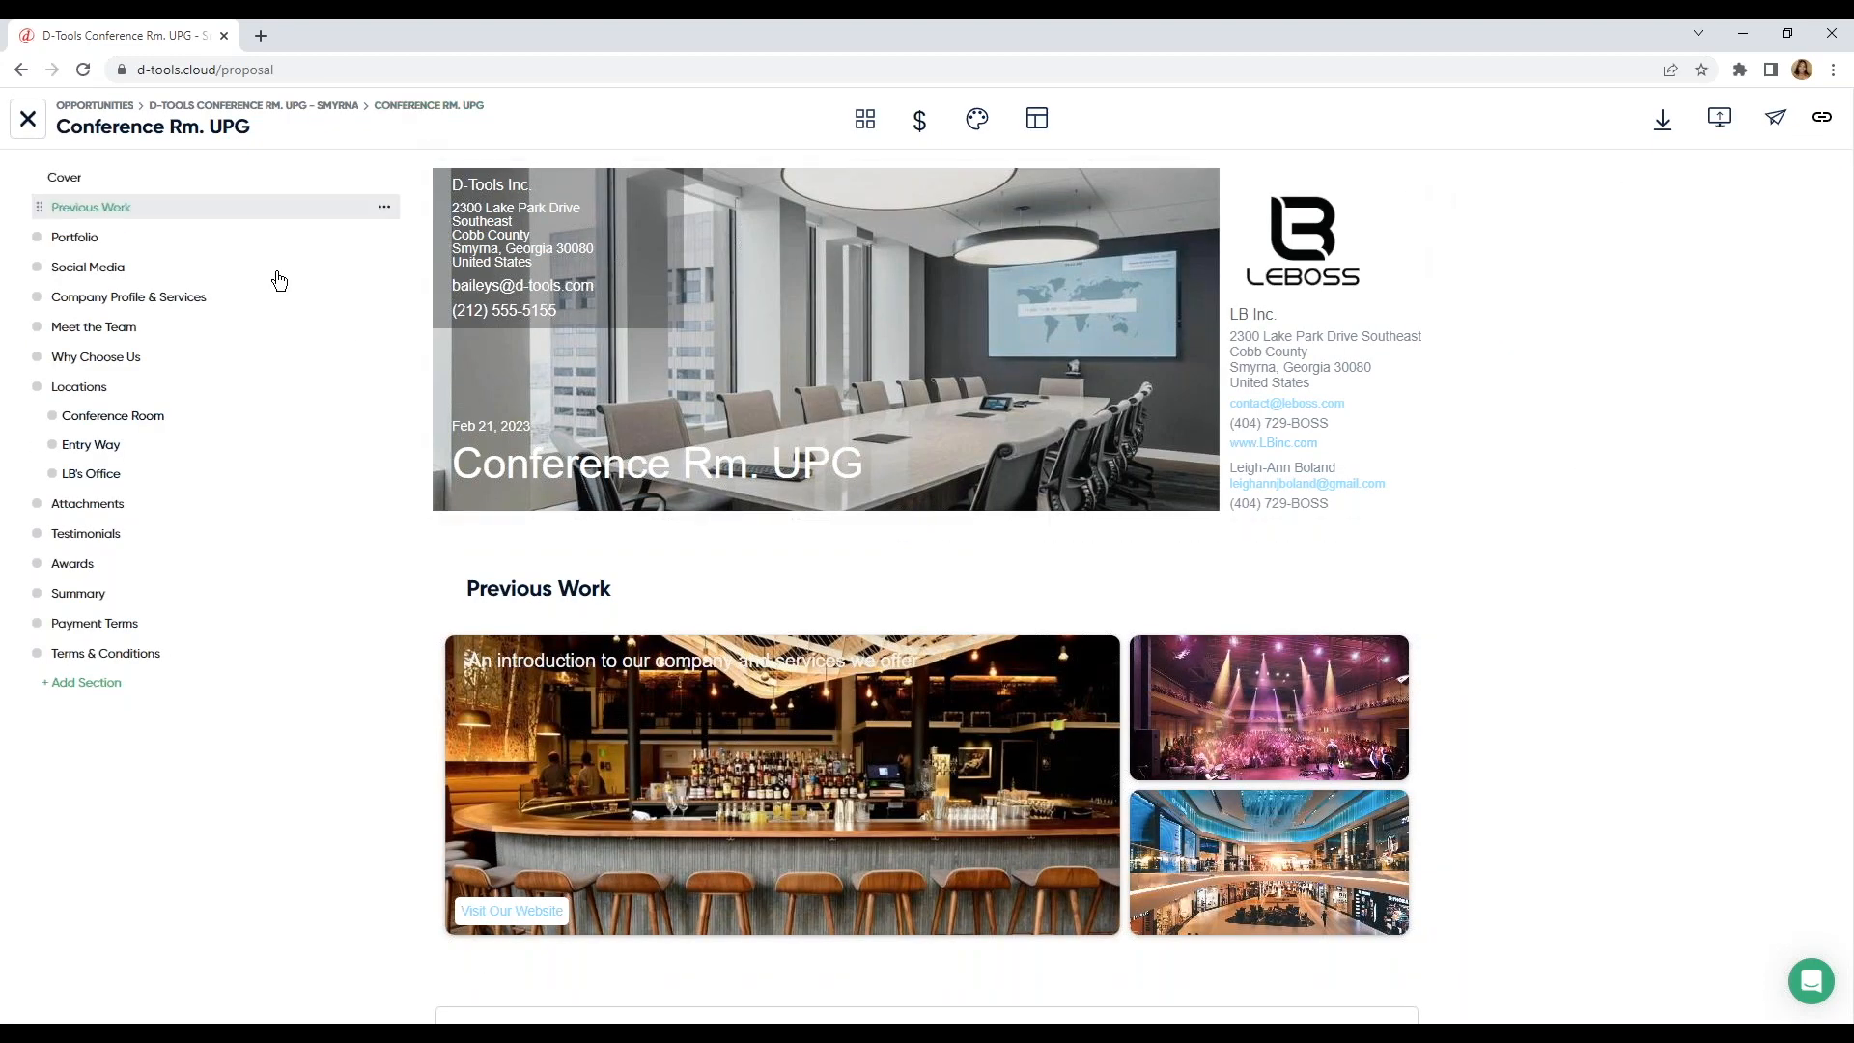
left_click(464, 112)
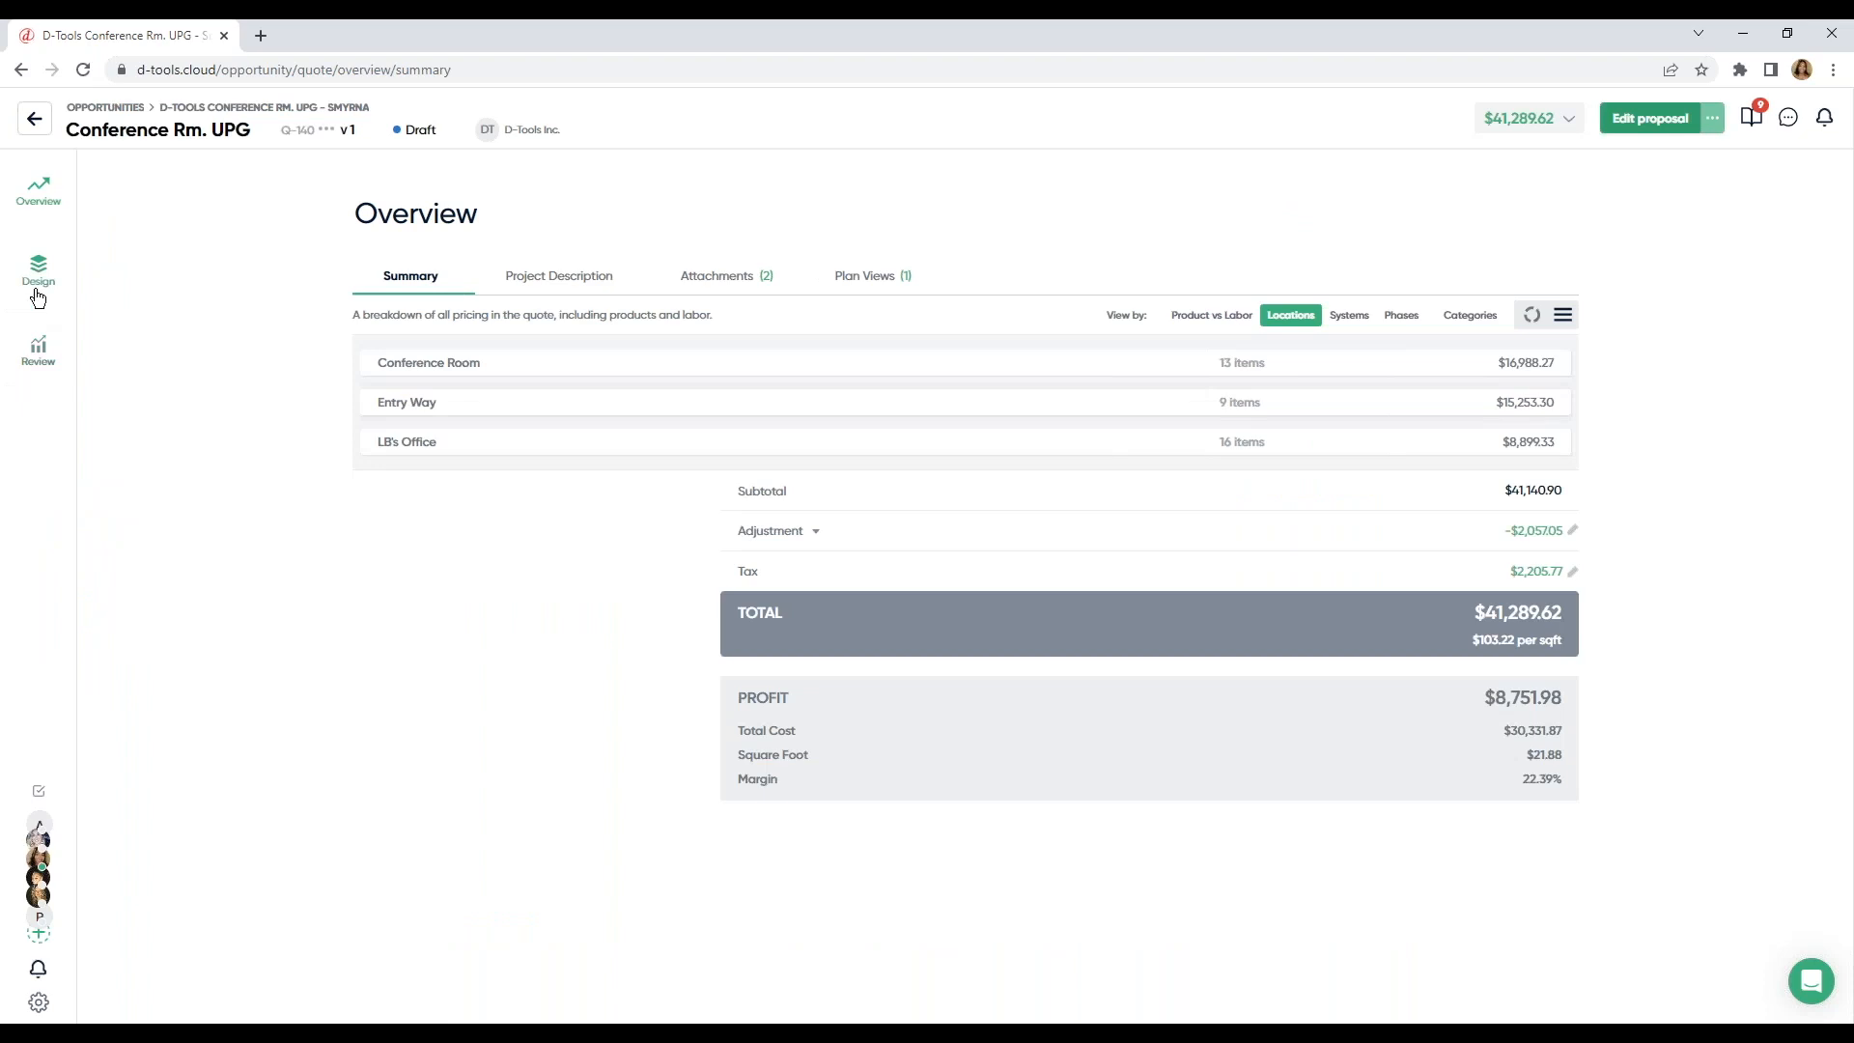
Step: In the quote's item list, open the Conference Room description for editing, view the AV System items and leave the quote
left_click(50, 348)
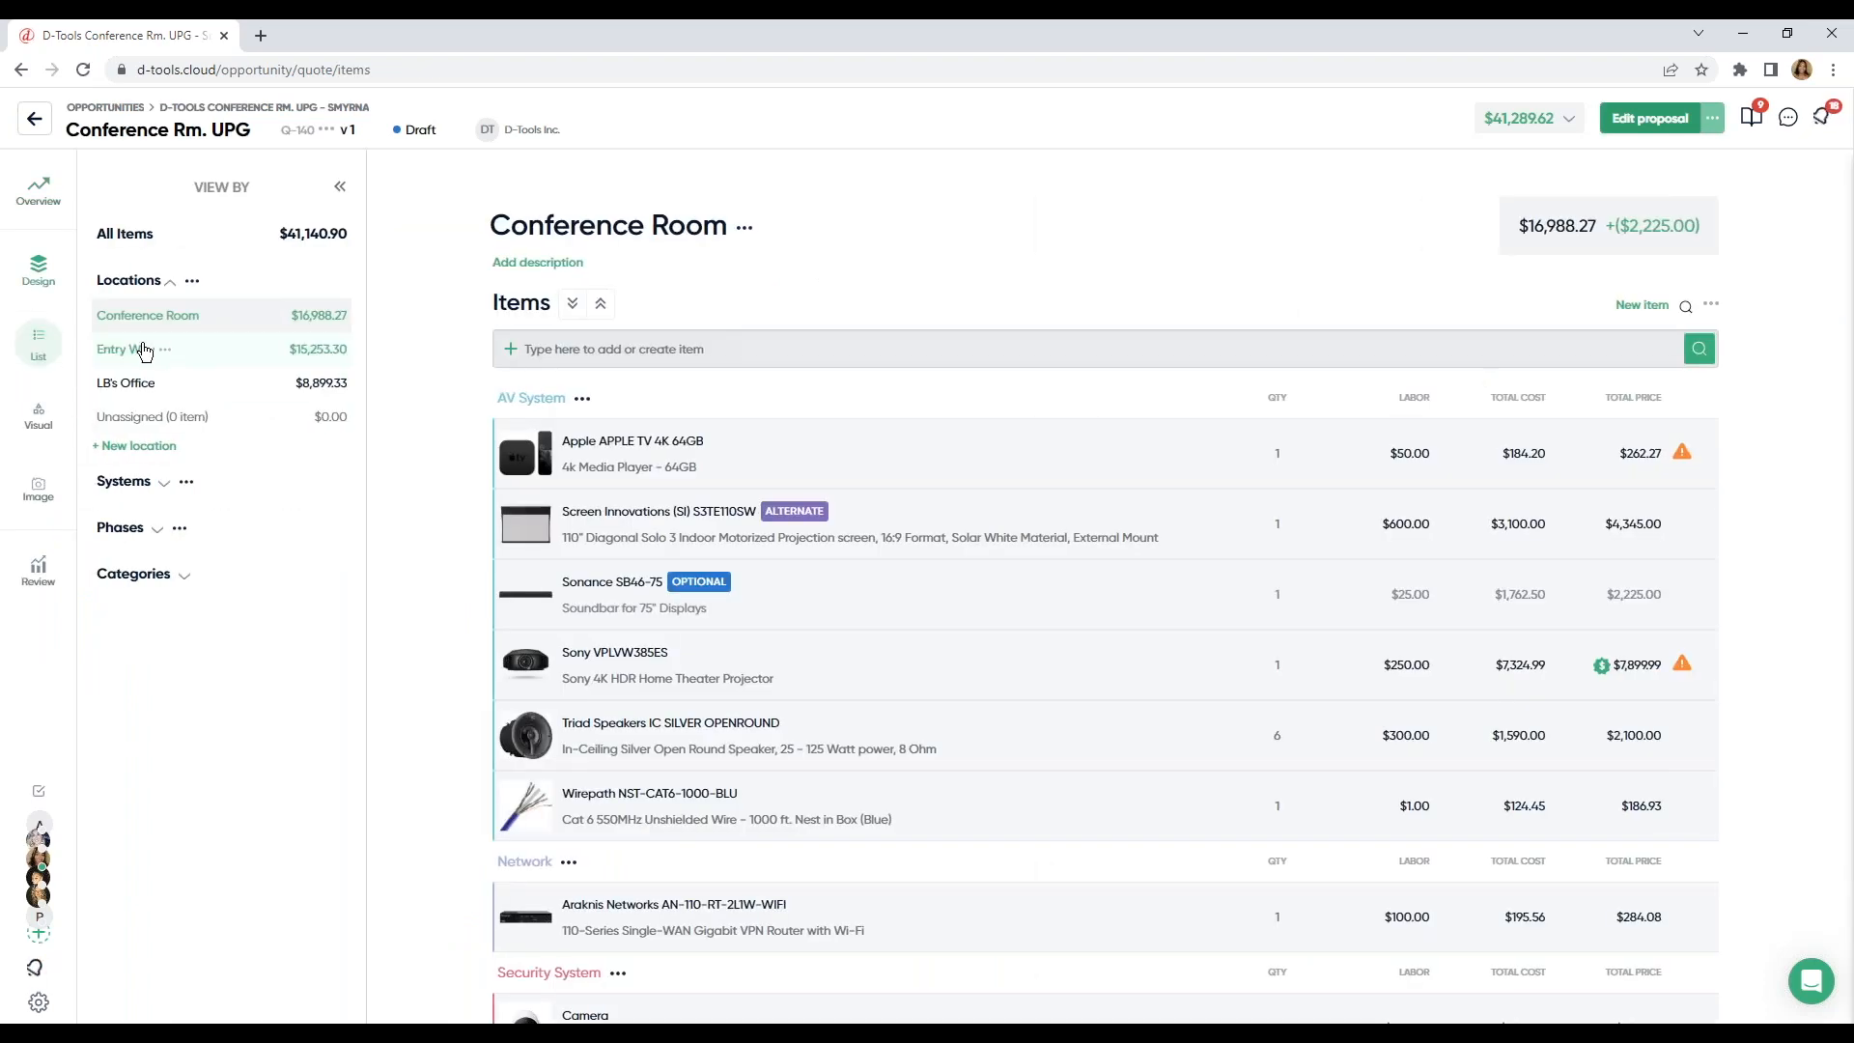
left_click(539, 262)
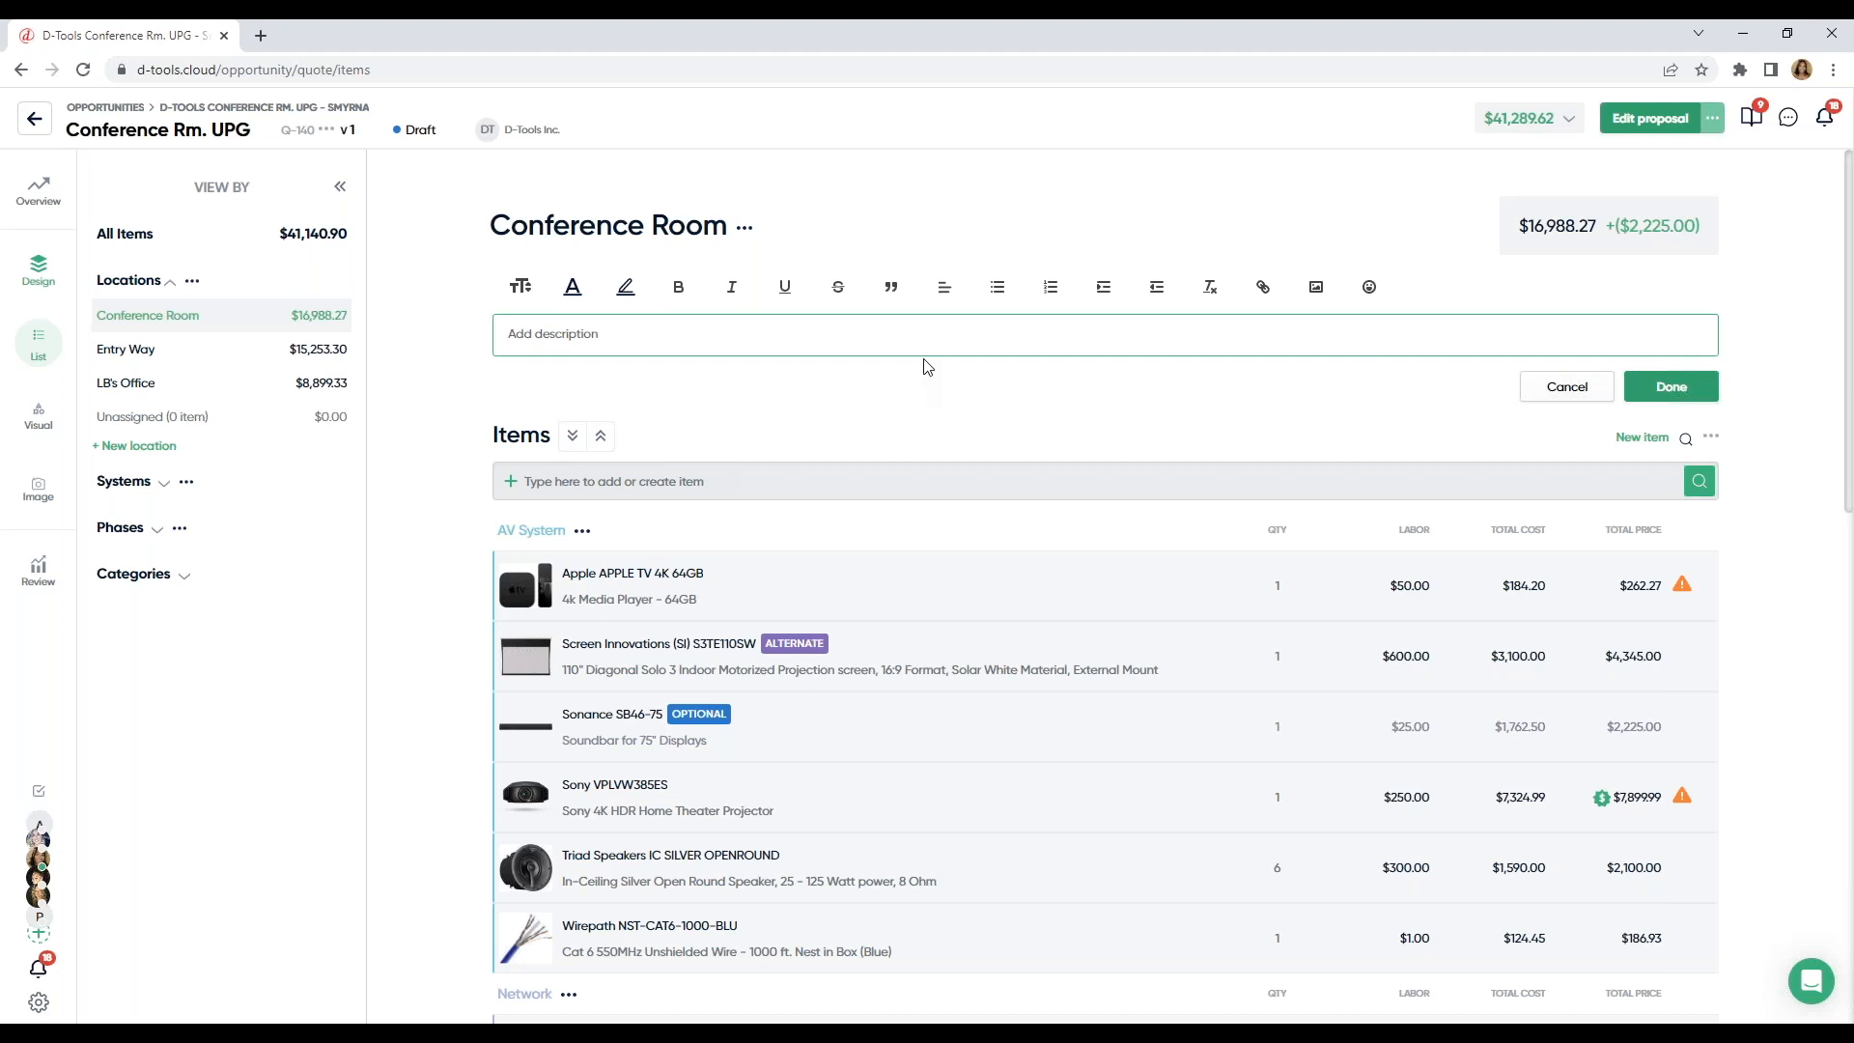
left_click(153, 488)
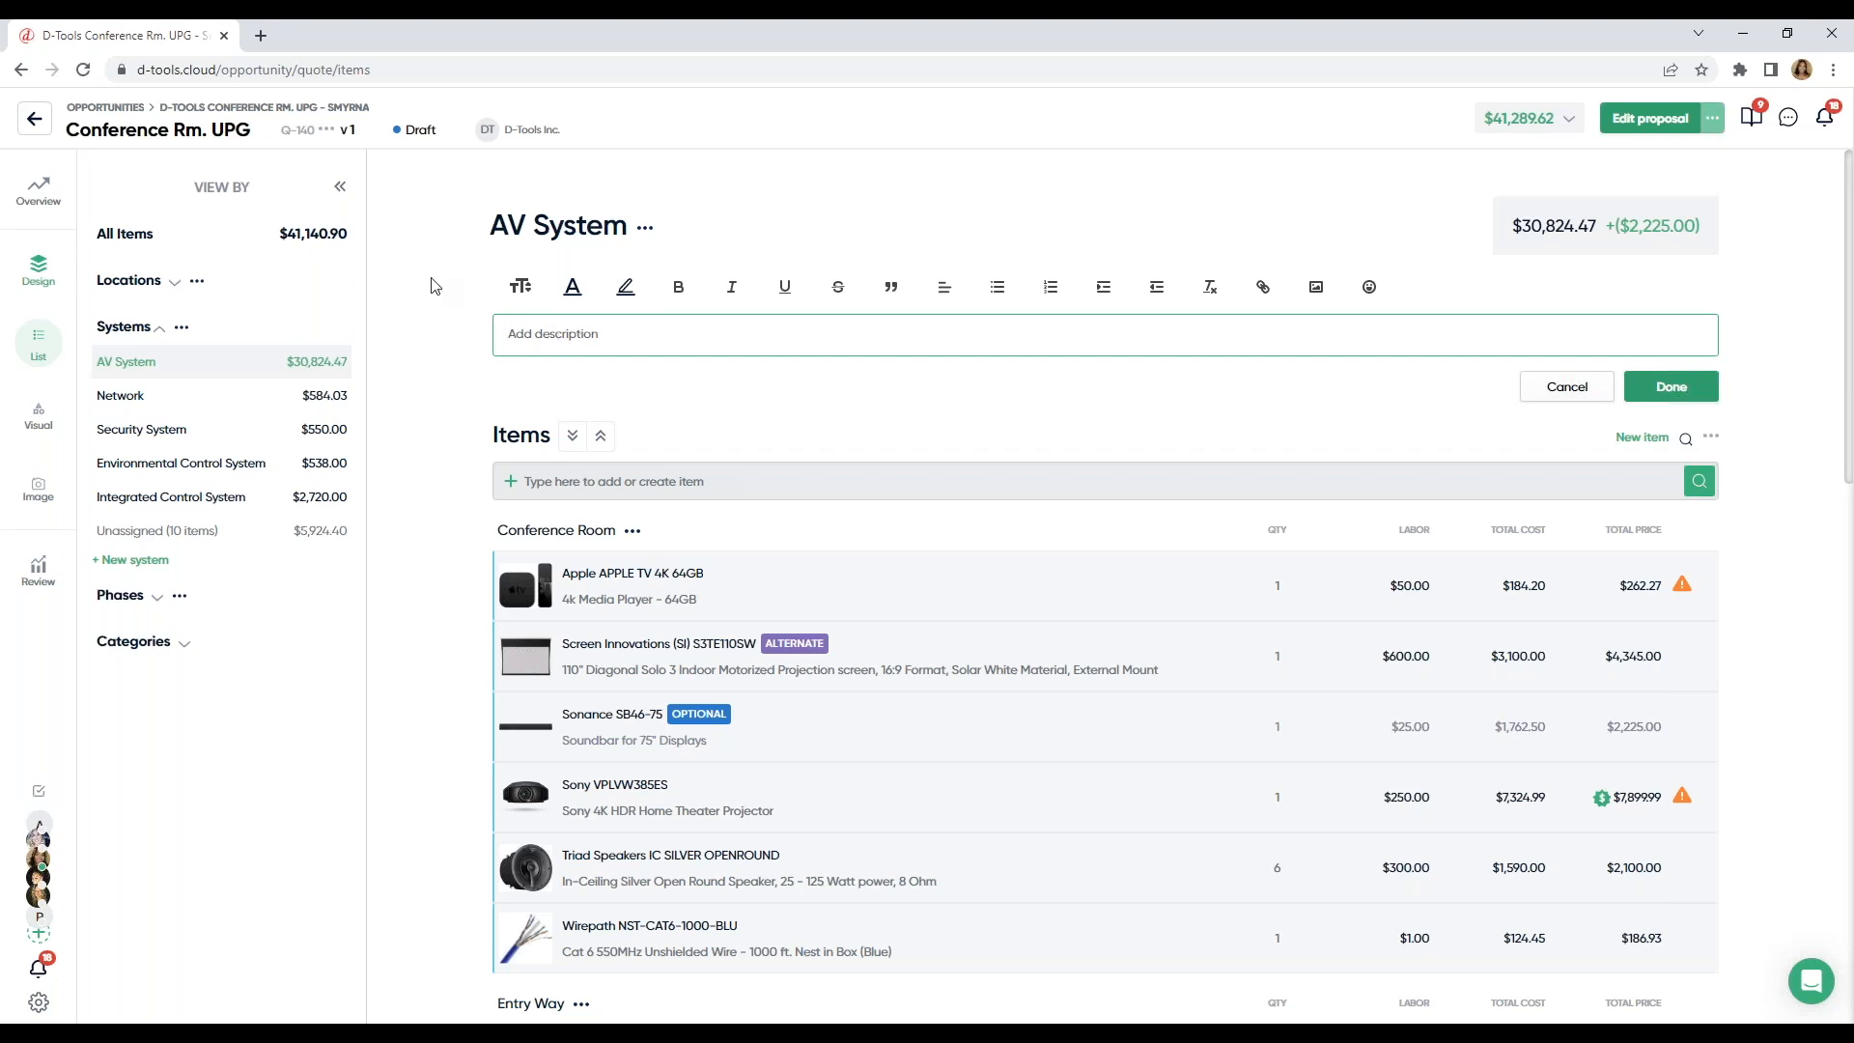
left_click(34, 122)
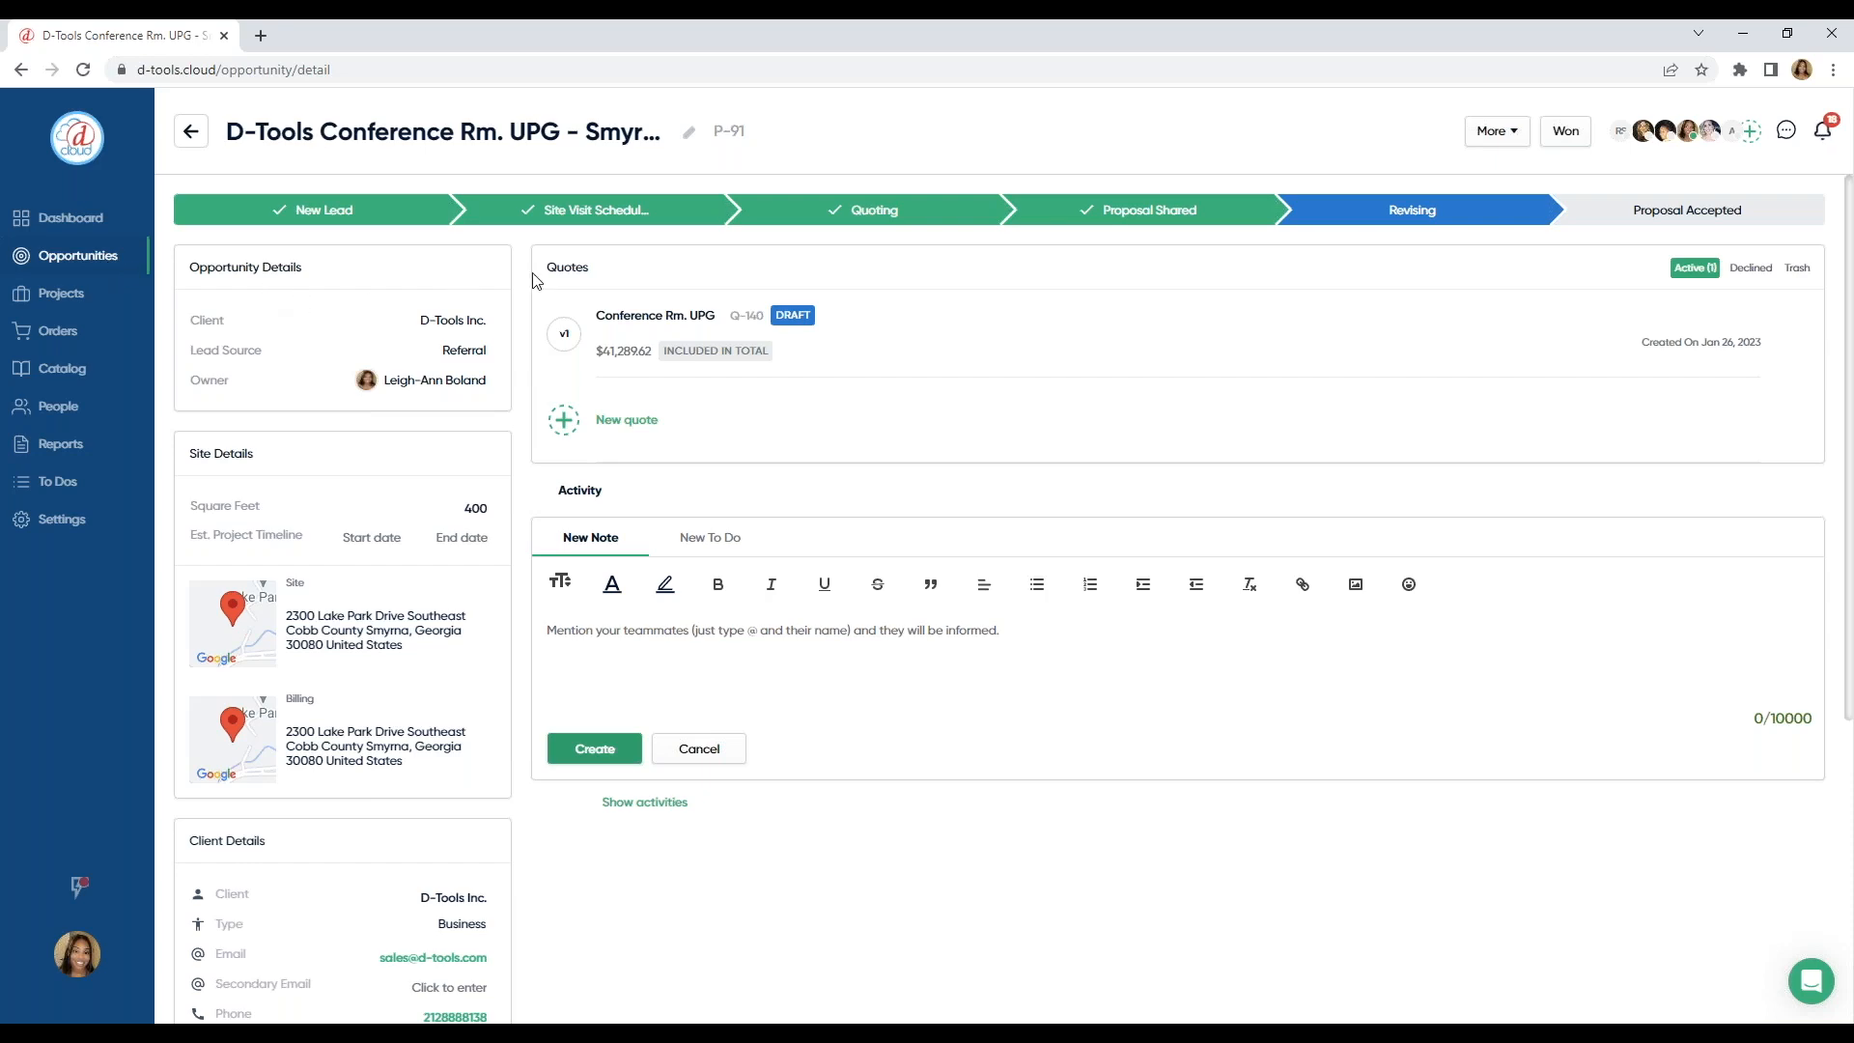
Step: Open the 1OAK AV UPG project's bill of materials, dismissing the QuickBooks Online notice, and view its items by system
left_click(107, 297)
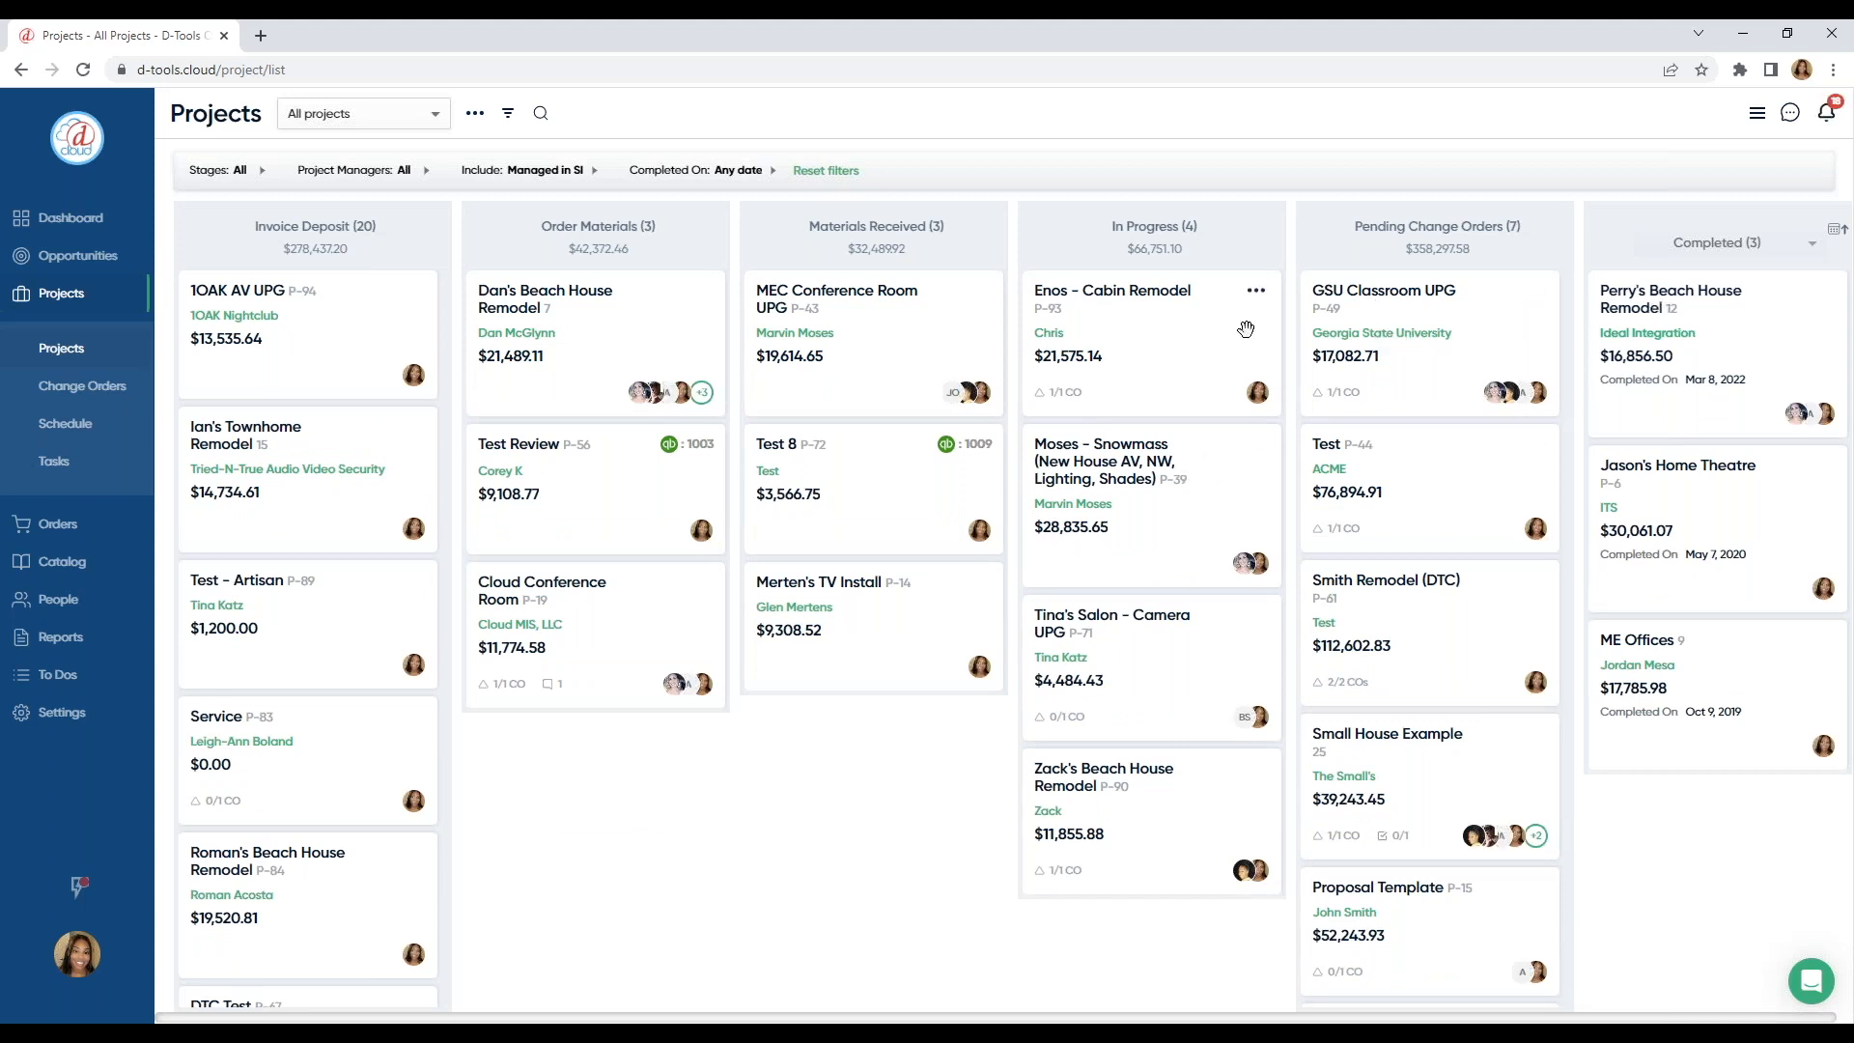
left_click(357, 313)
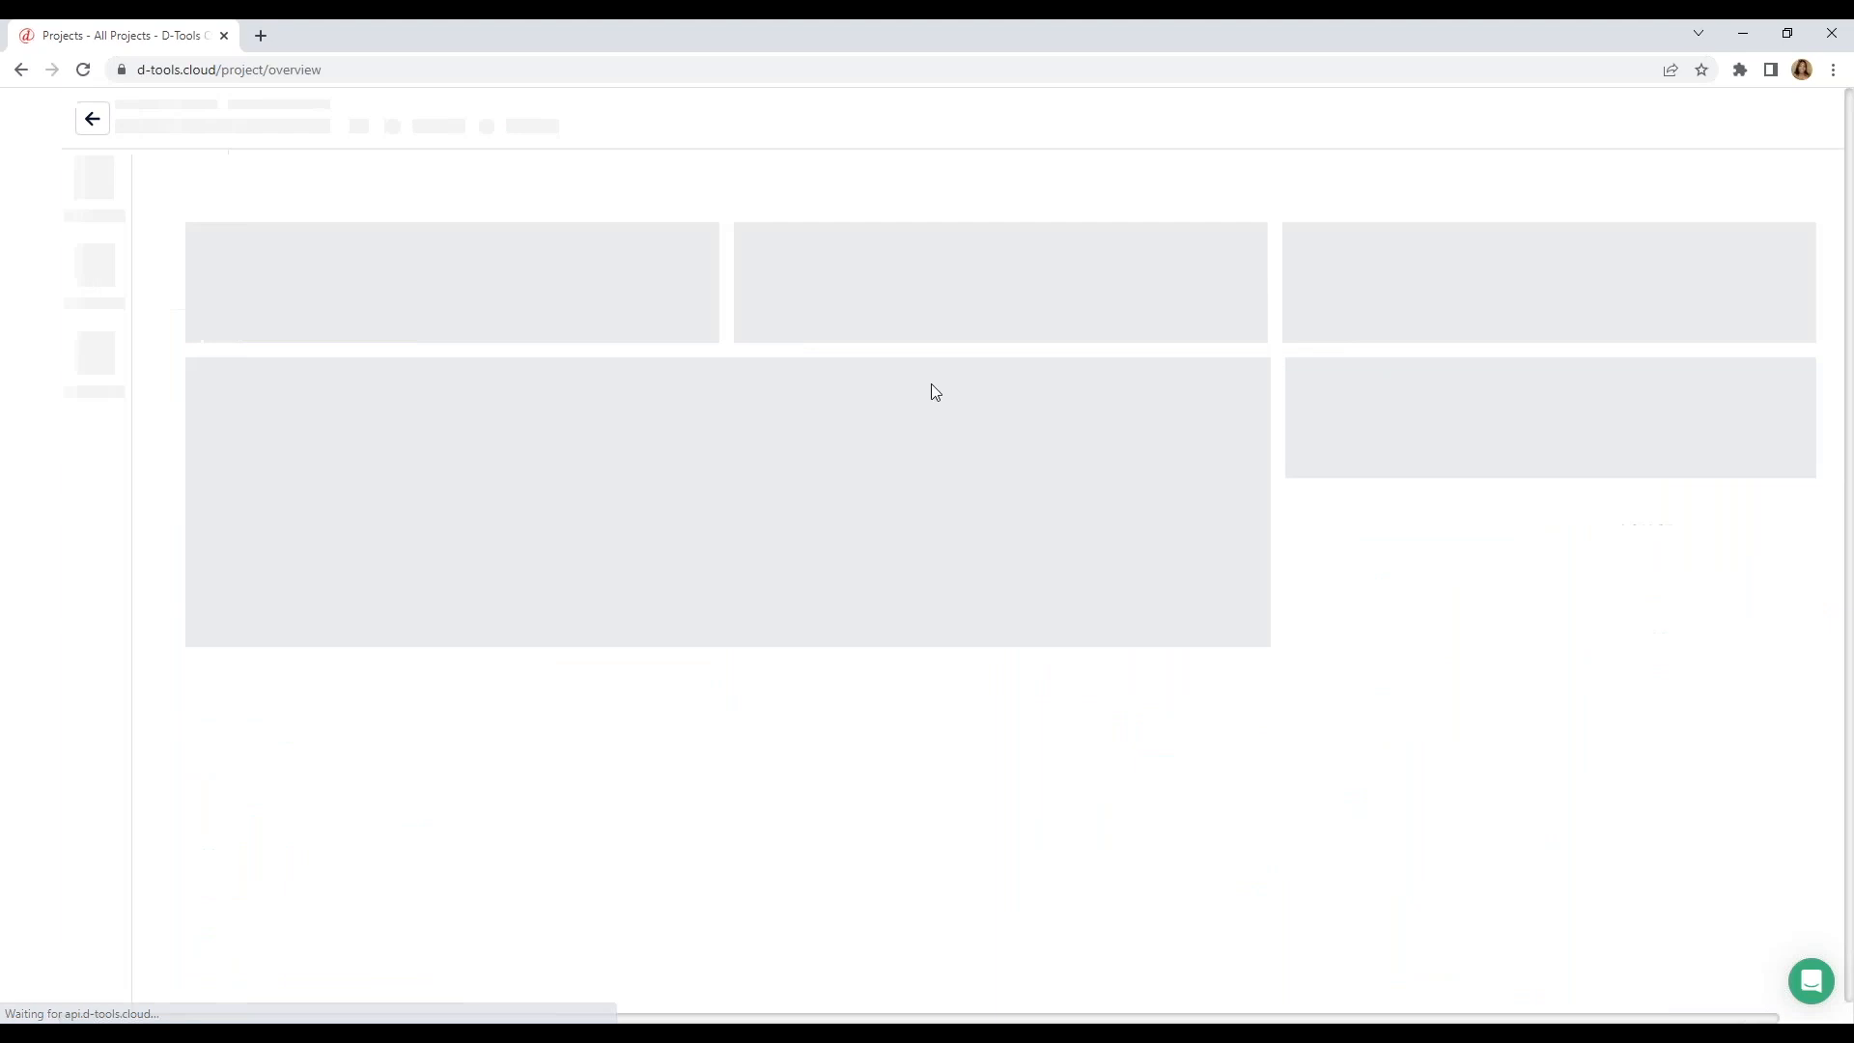
left_click(1268, 143)
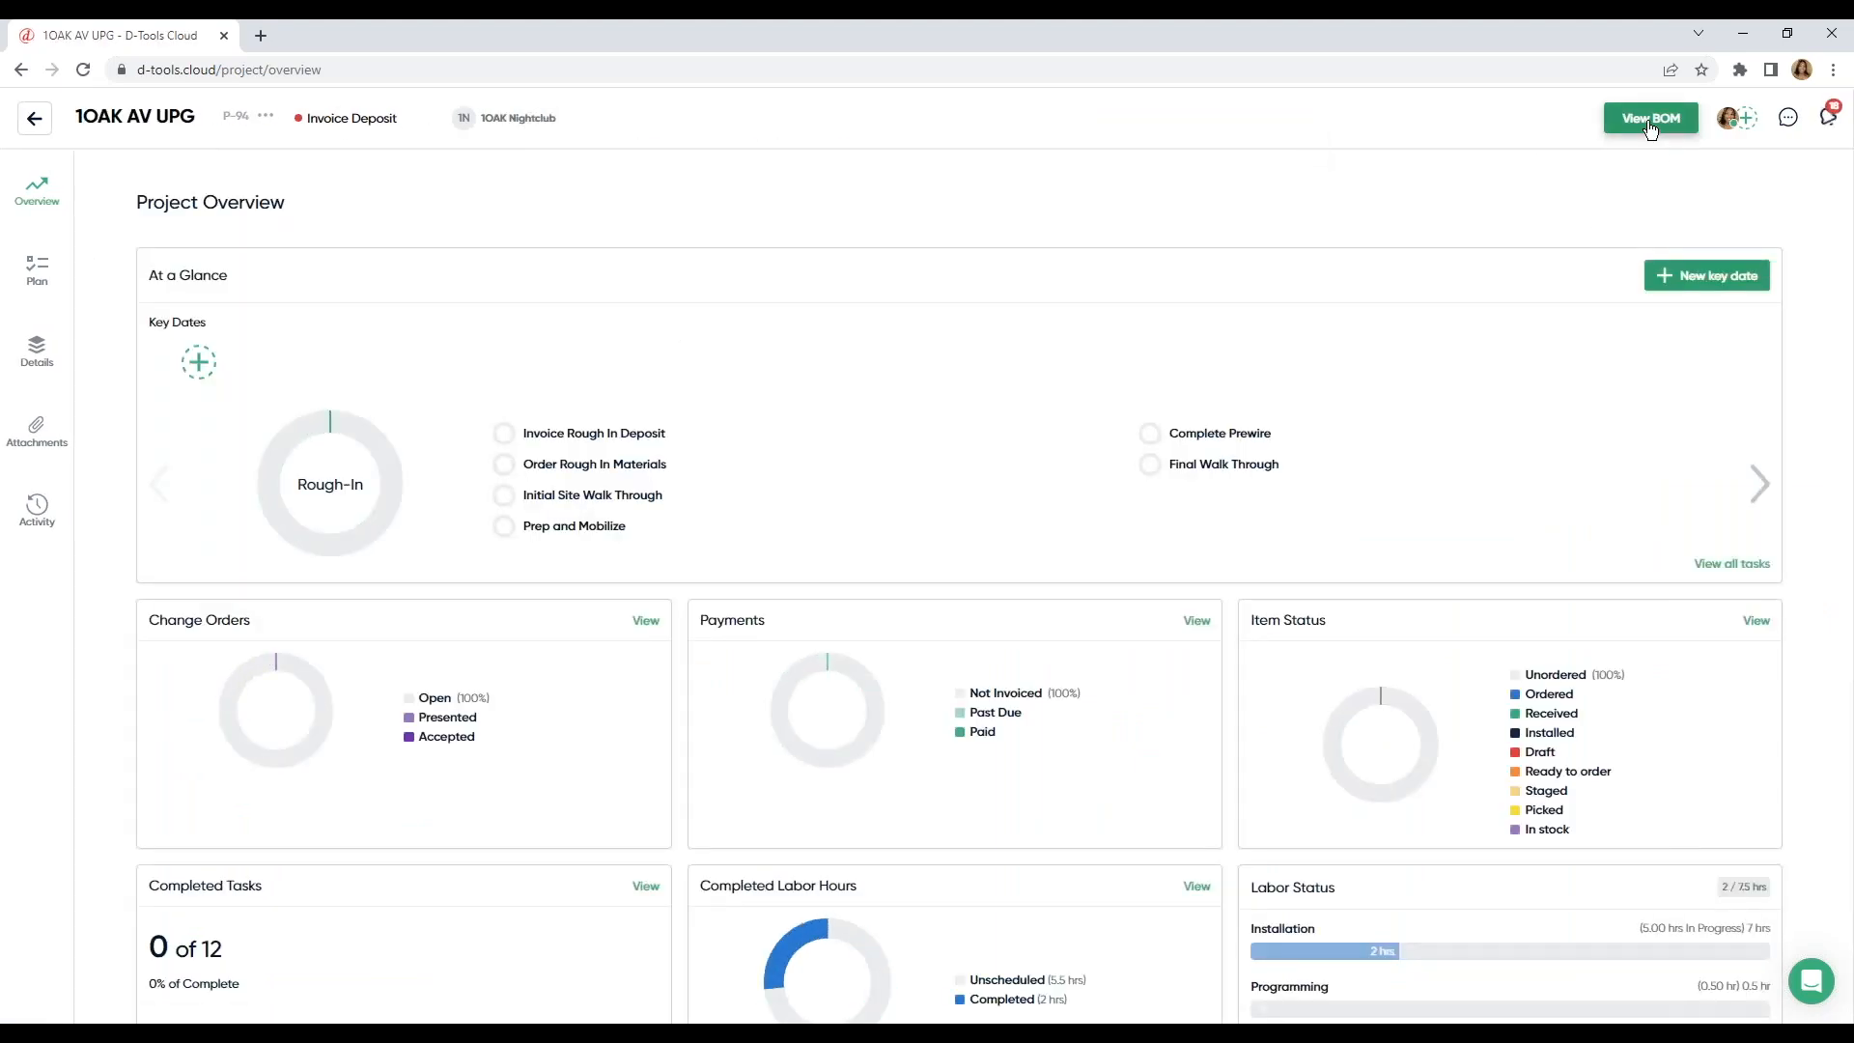
left_click(1646, 121)
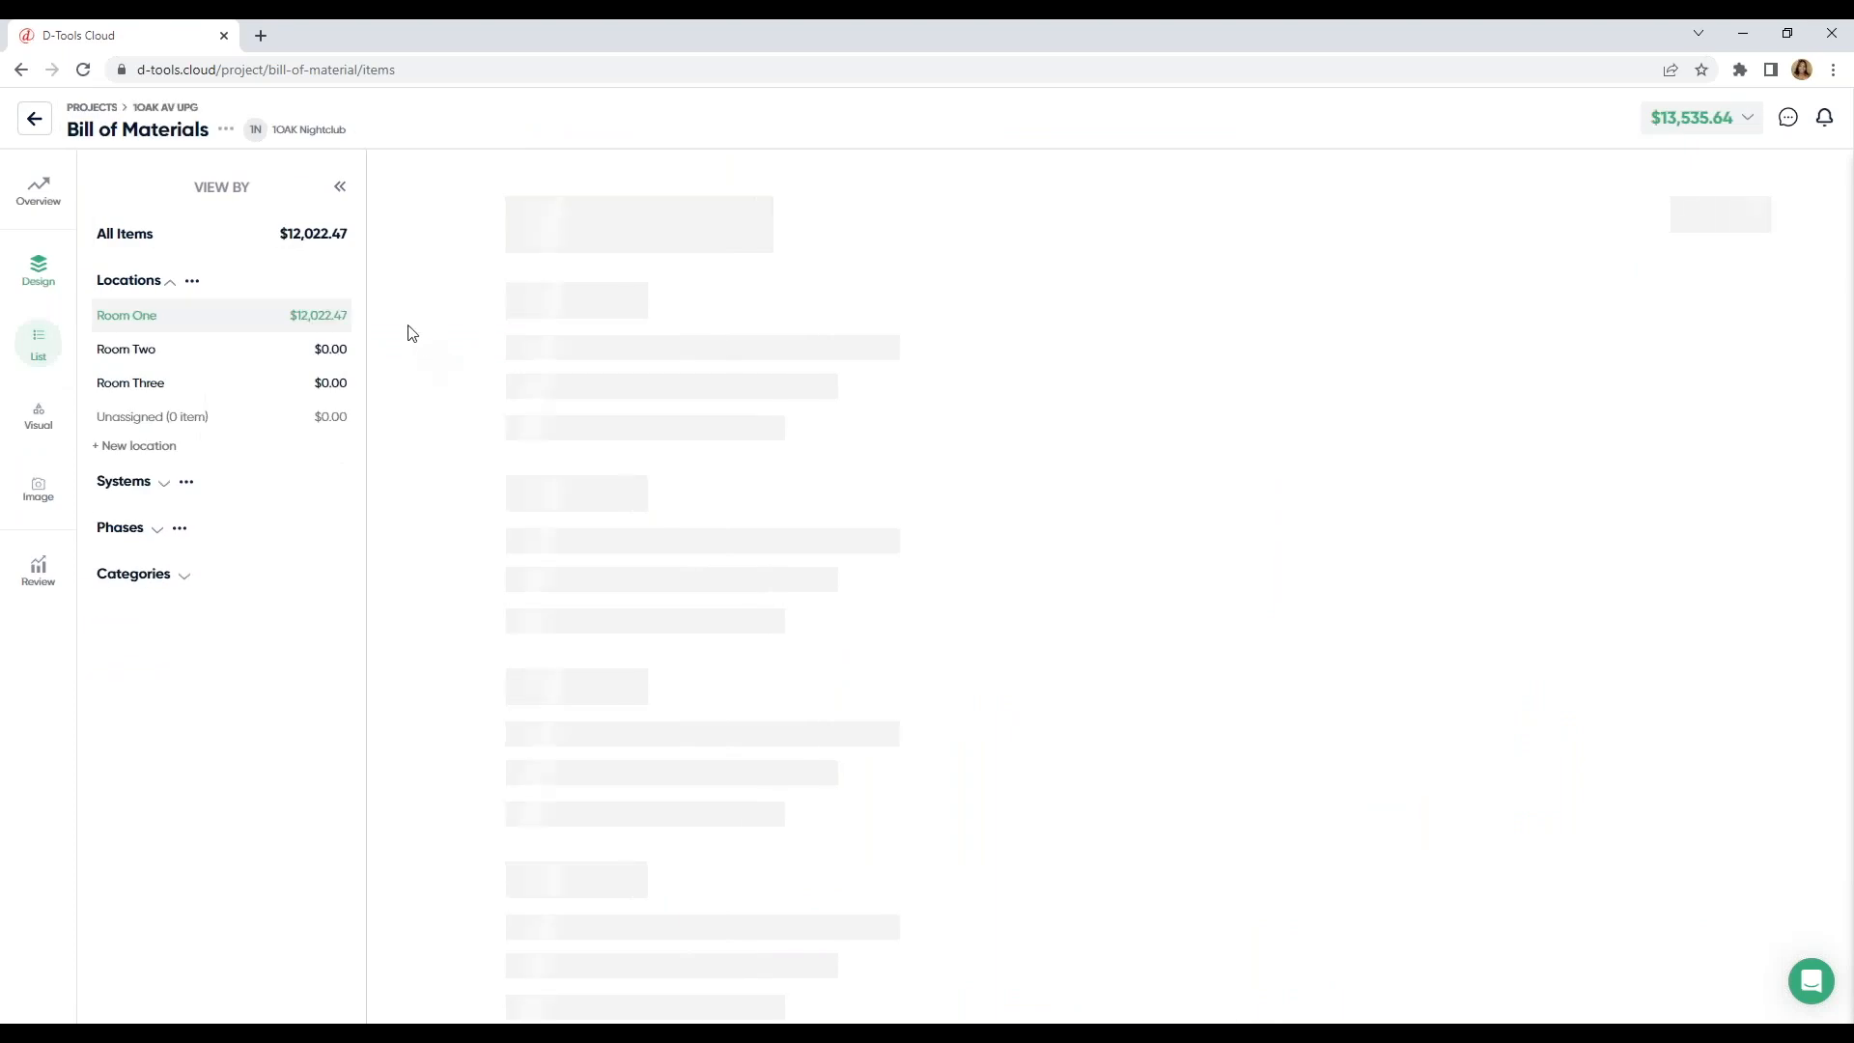
left_click(142, 490)
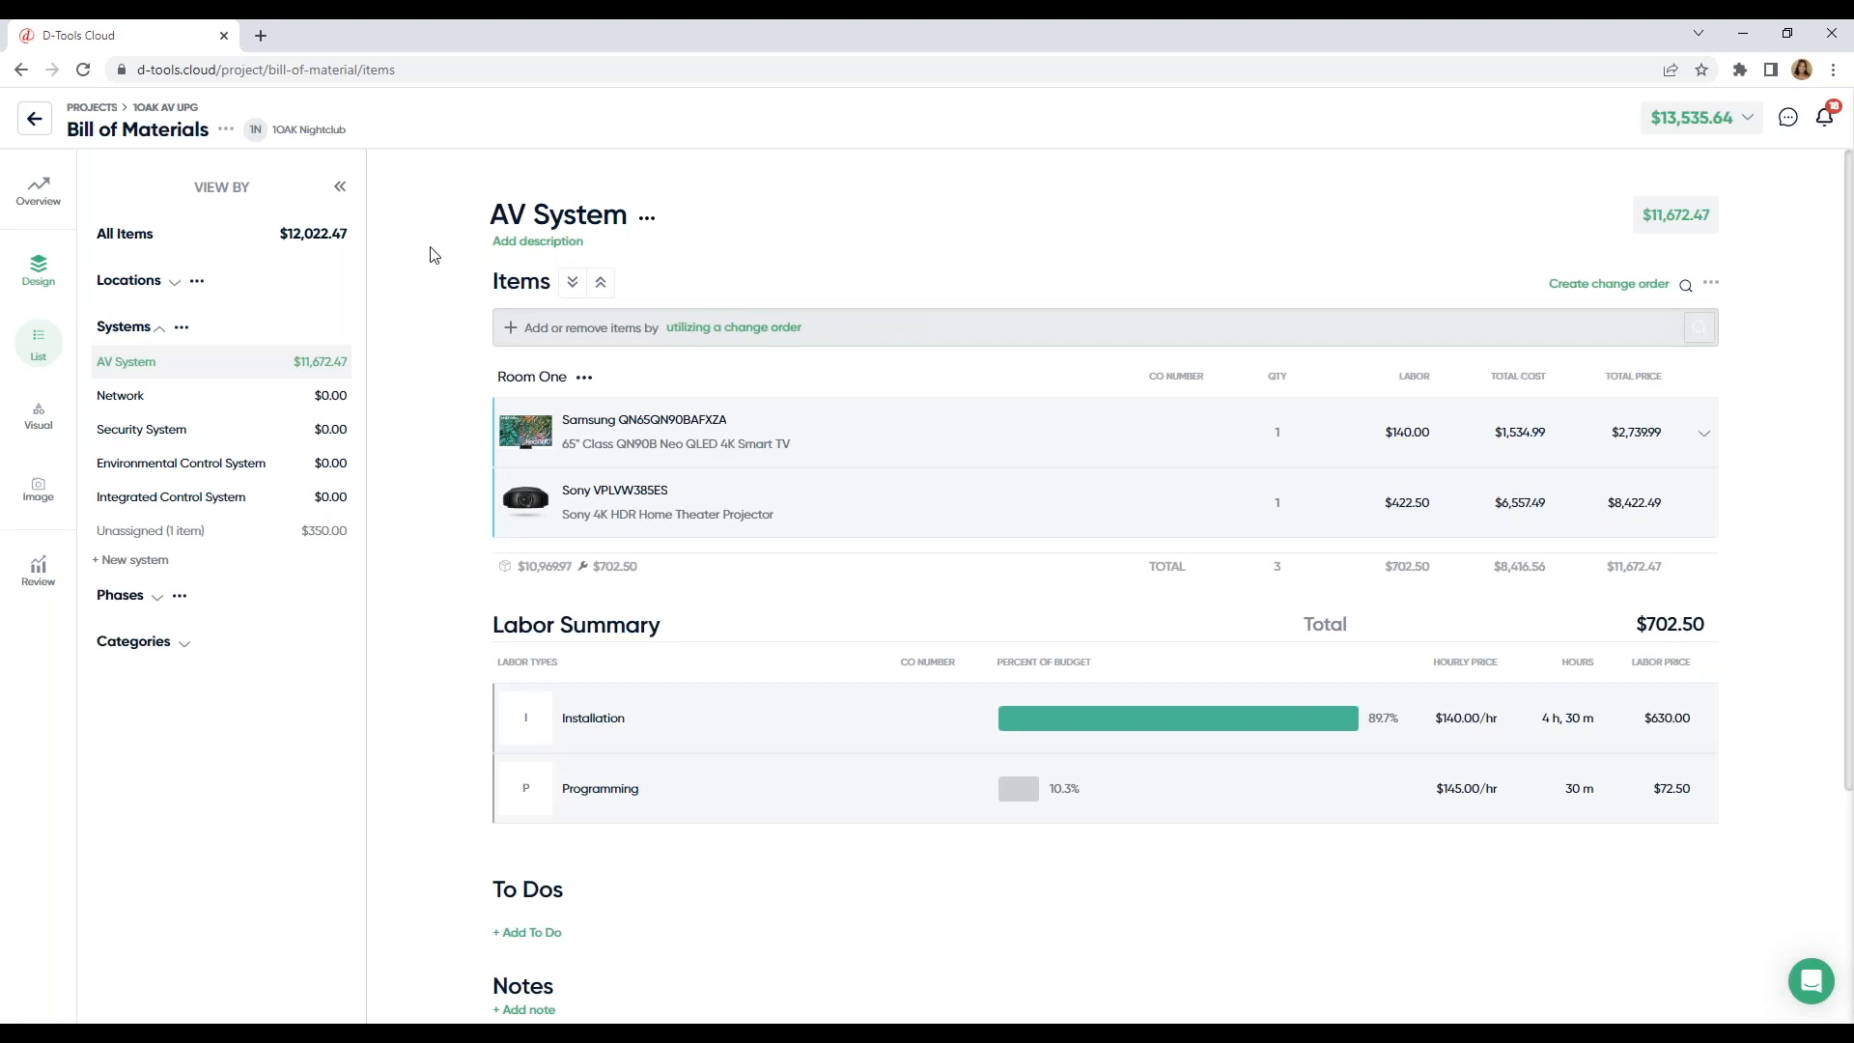
Step: Return to the projects board and reopen the bill of materials of the 1OAK AV UPG project
left_click(35, 123)
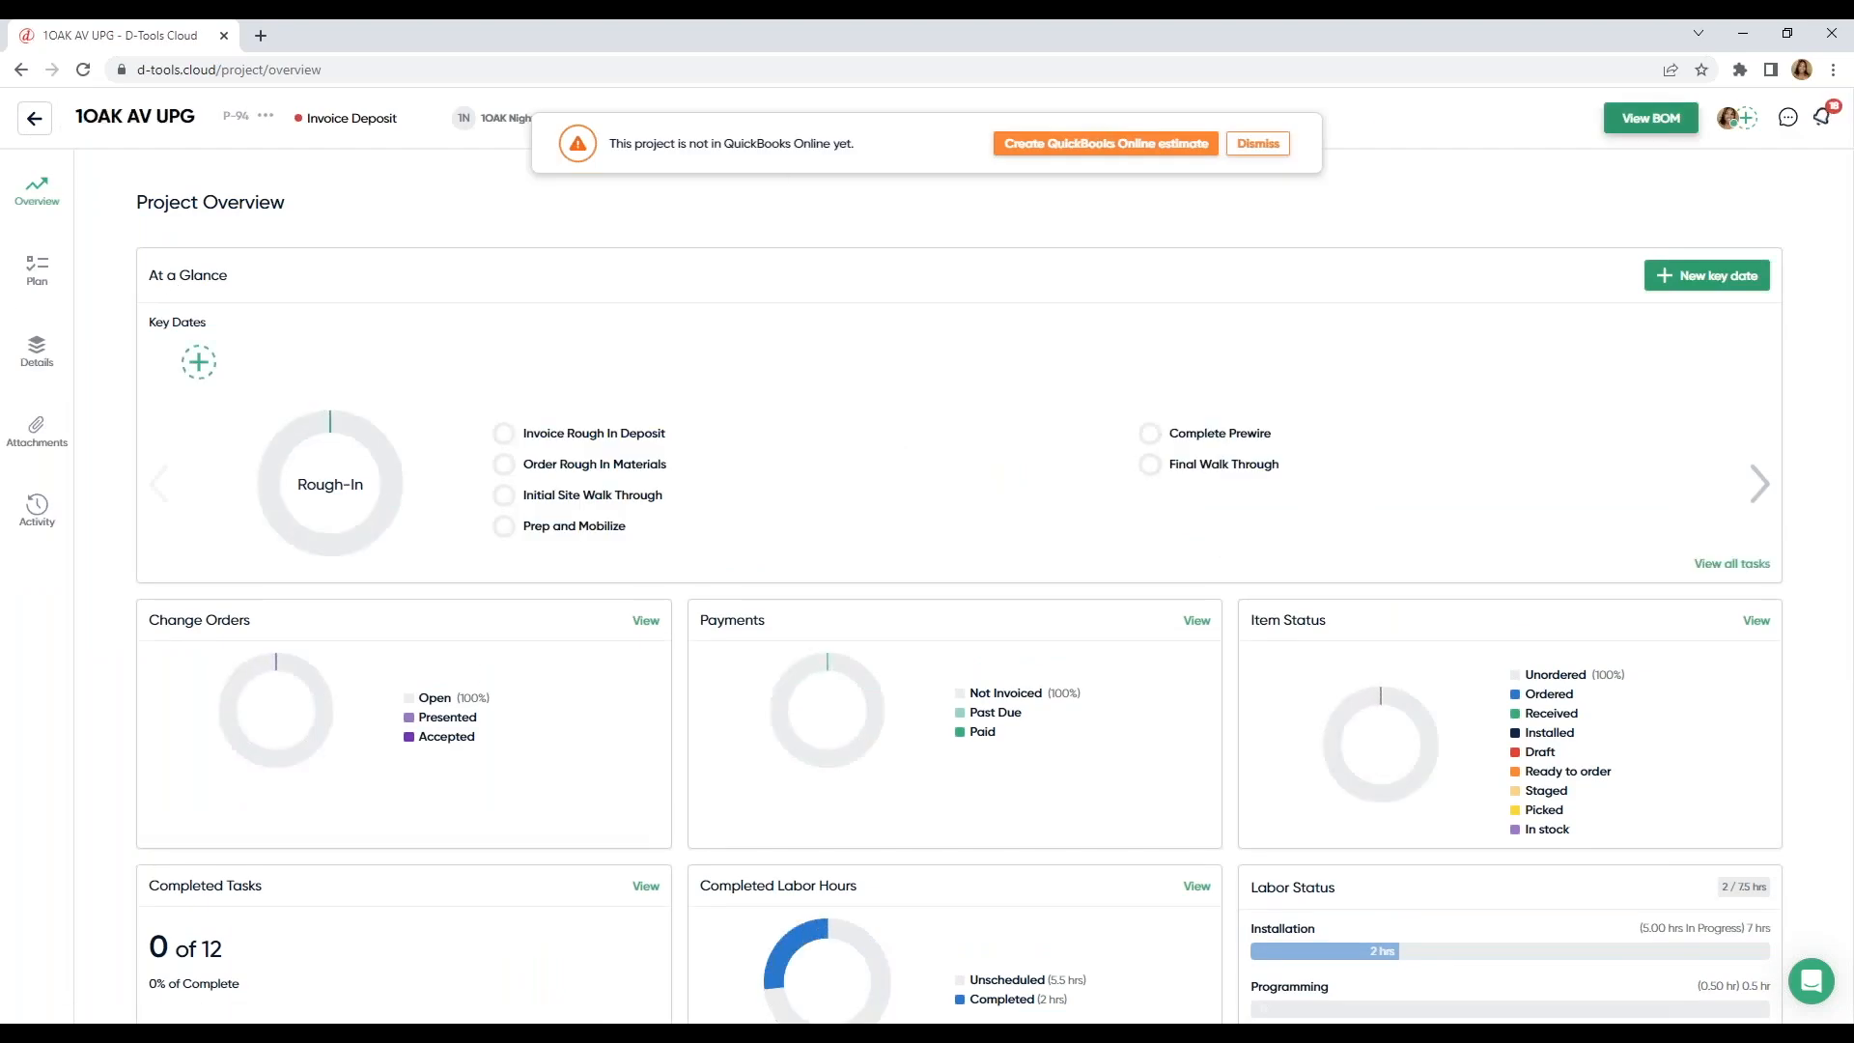
left_click(32, 121)
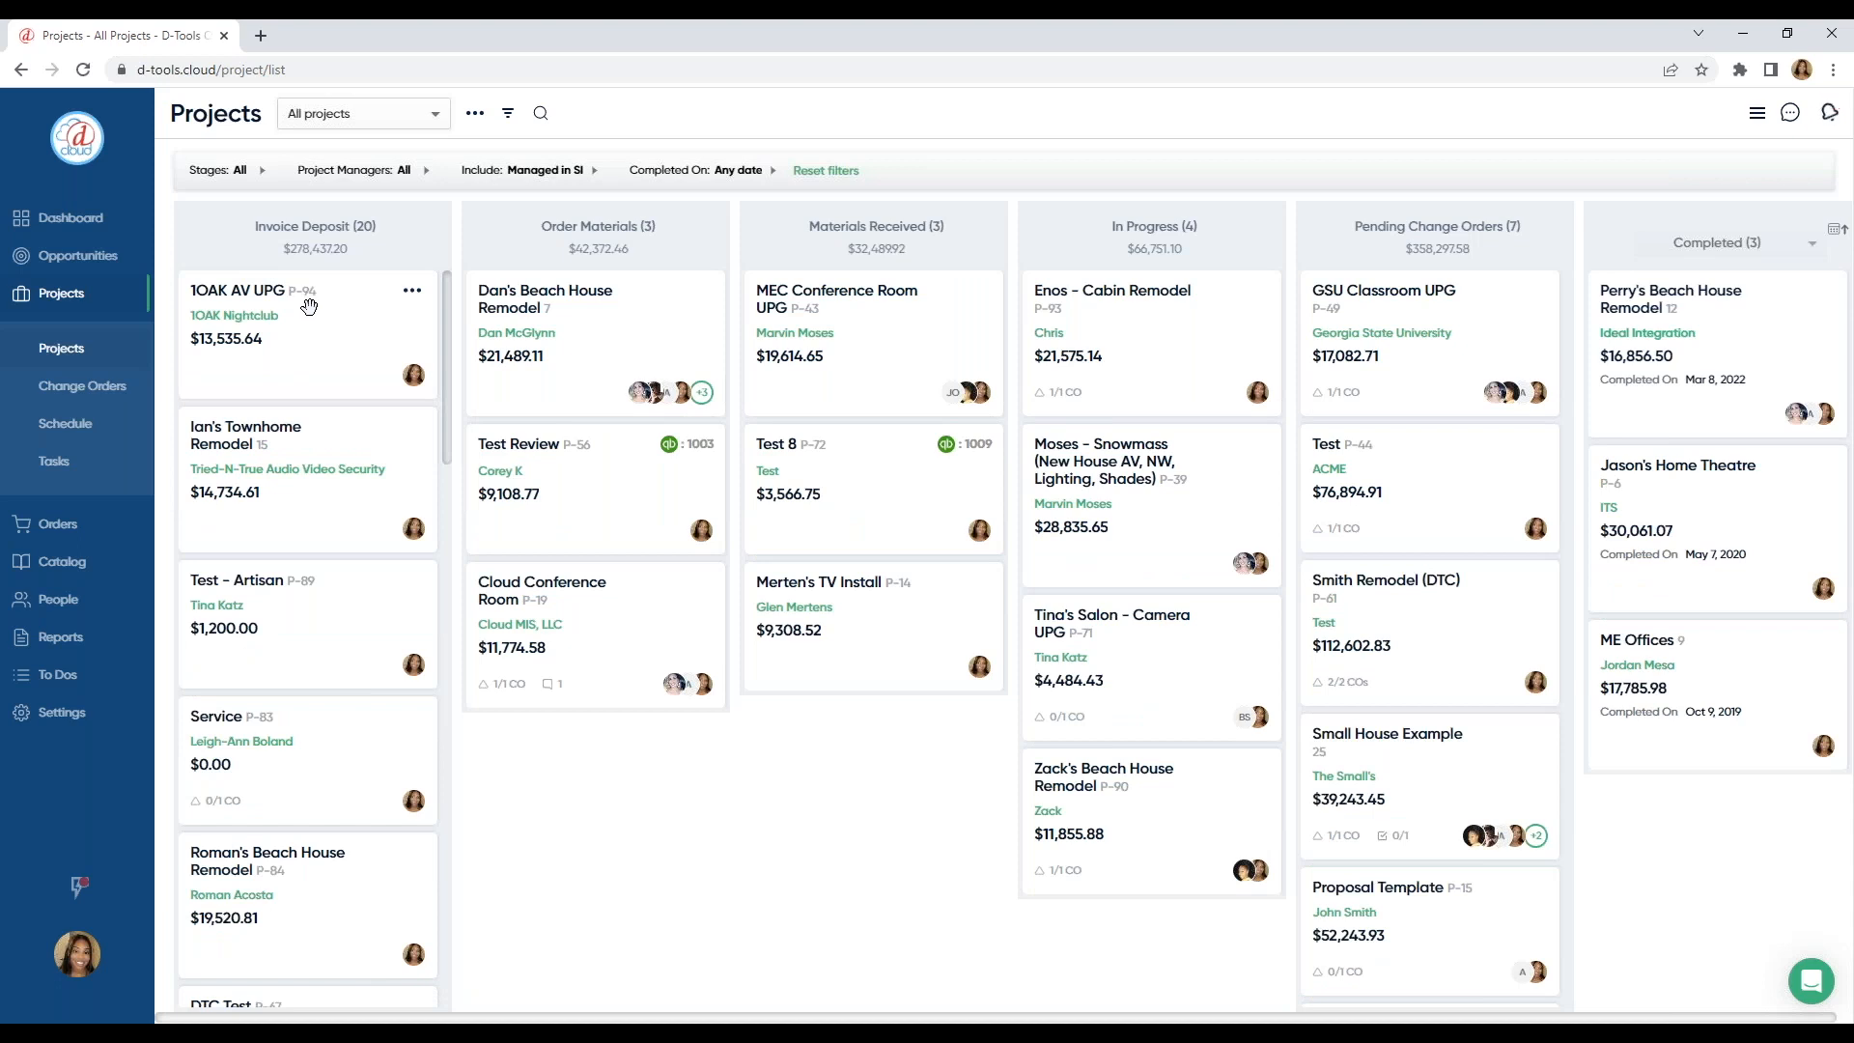
left_click(309, 304)
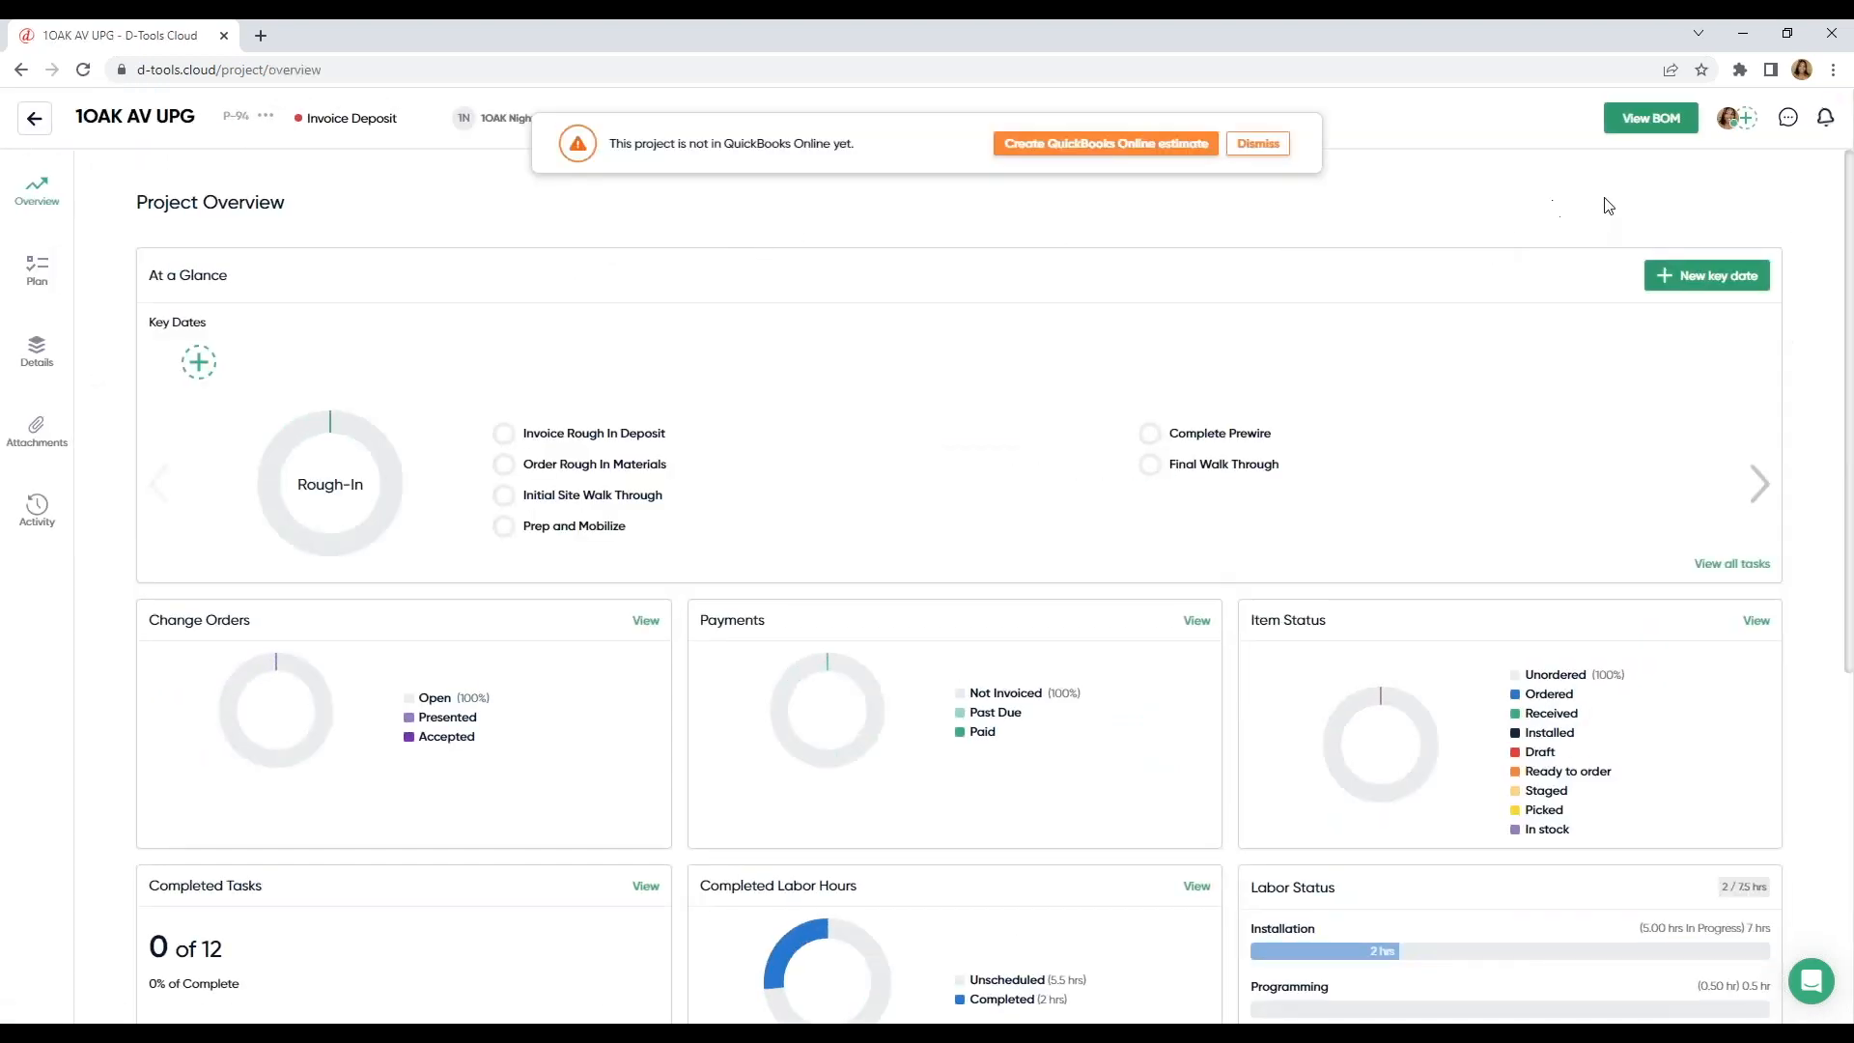
left_click(1642, 123)
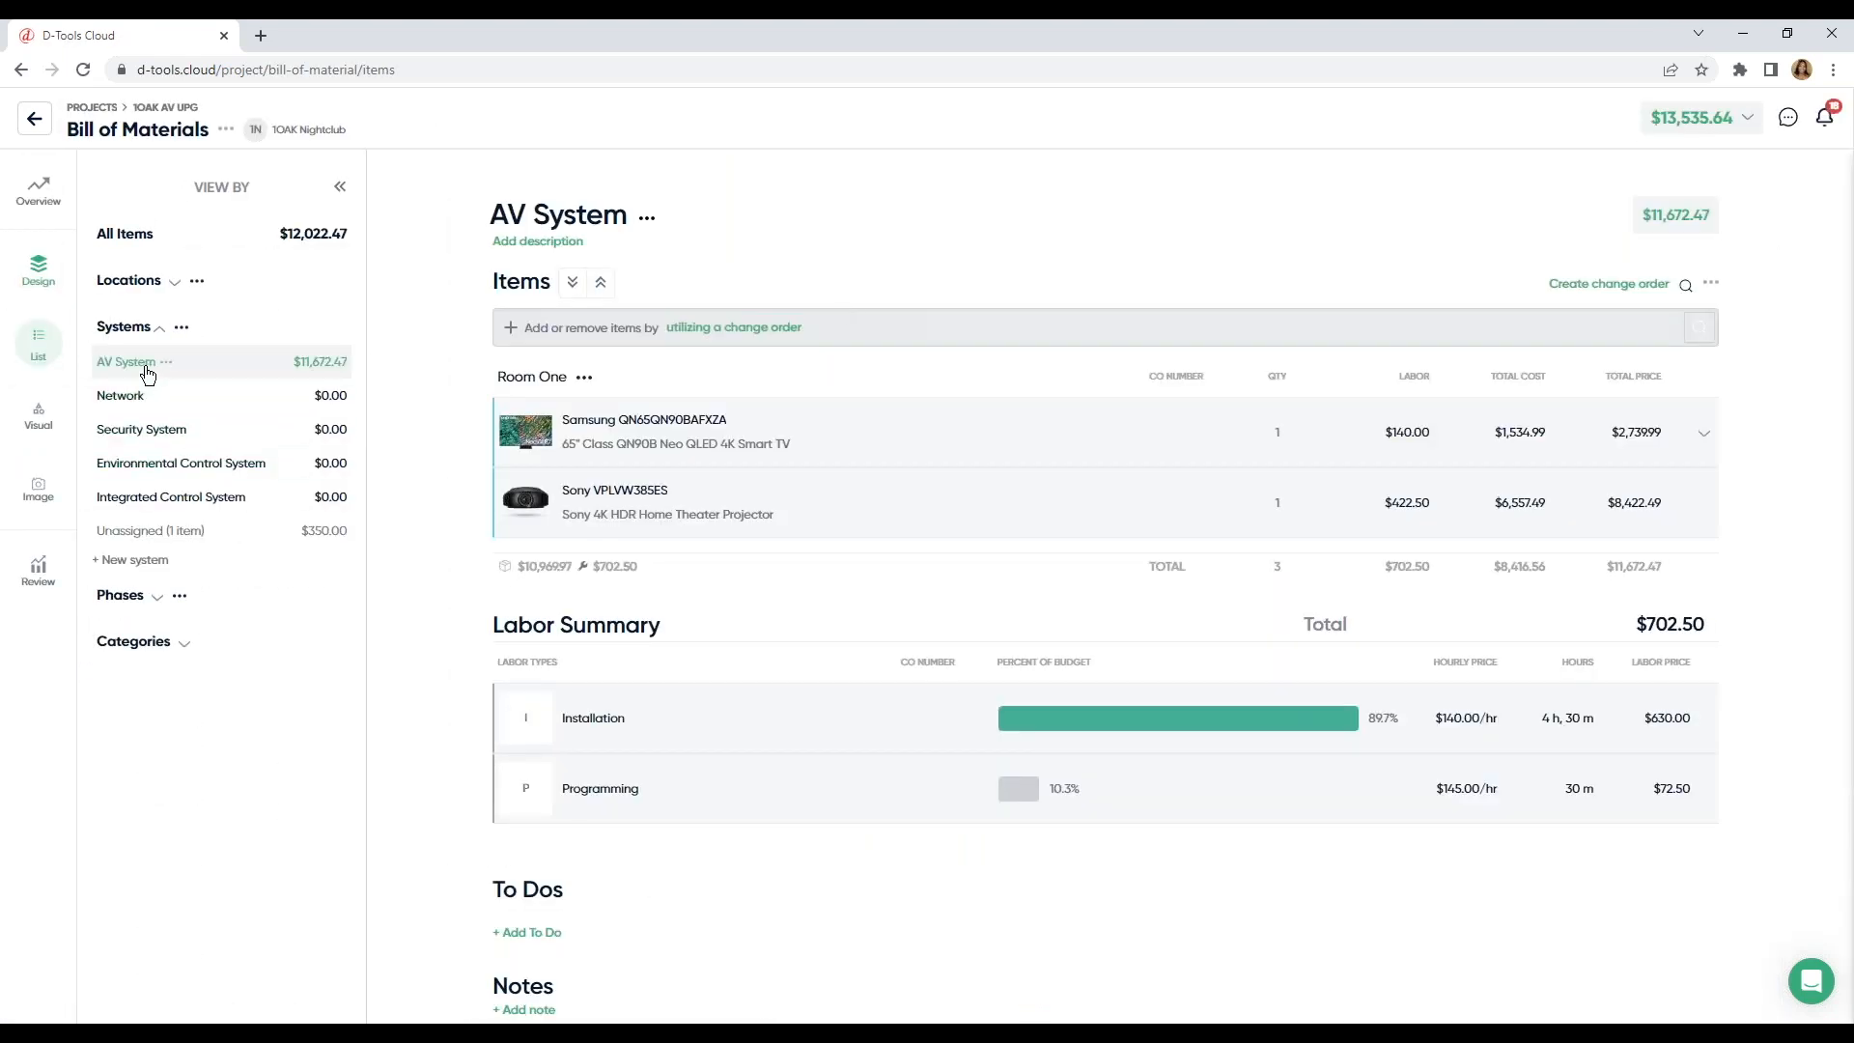
Step: Open the AV System description for editing in the bill of materials, leave it empty and return to the projects board
left_click(570, 243)
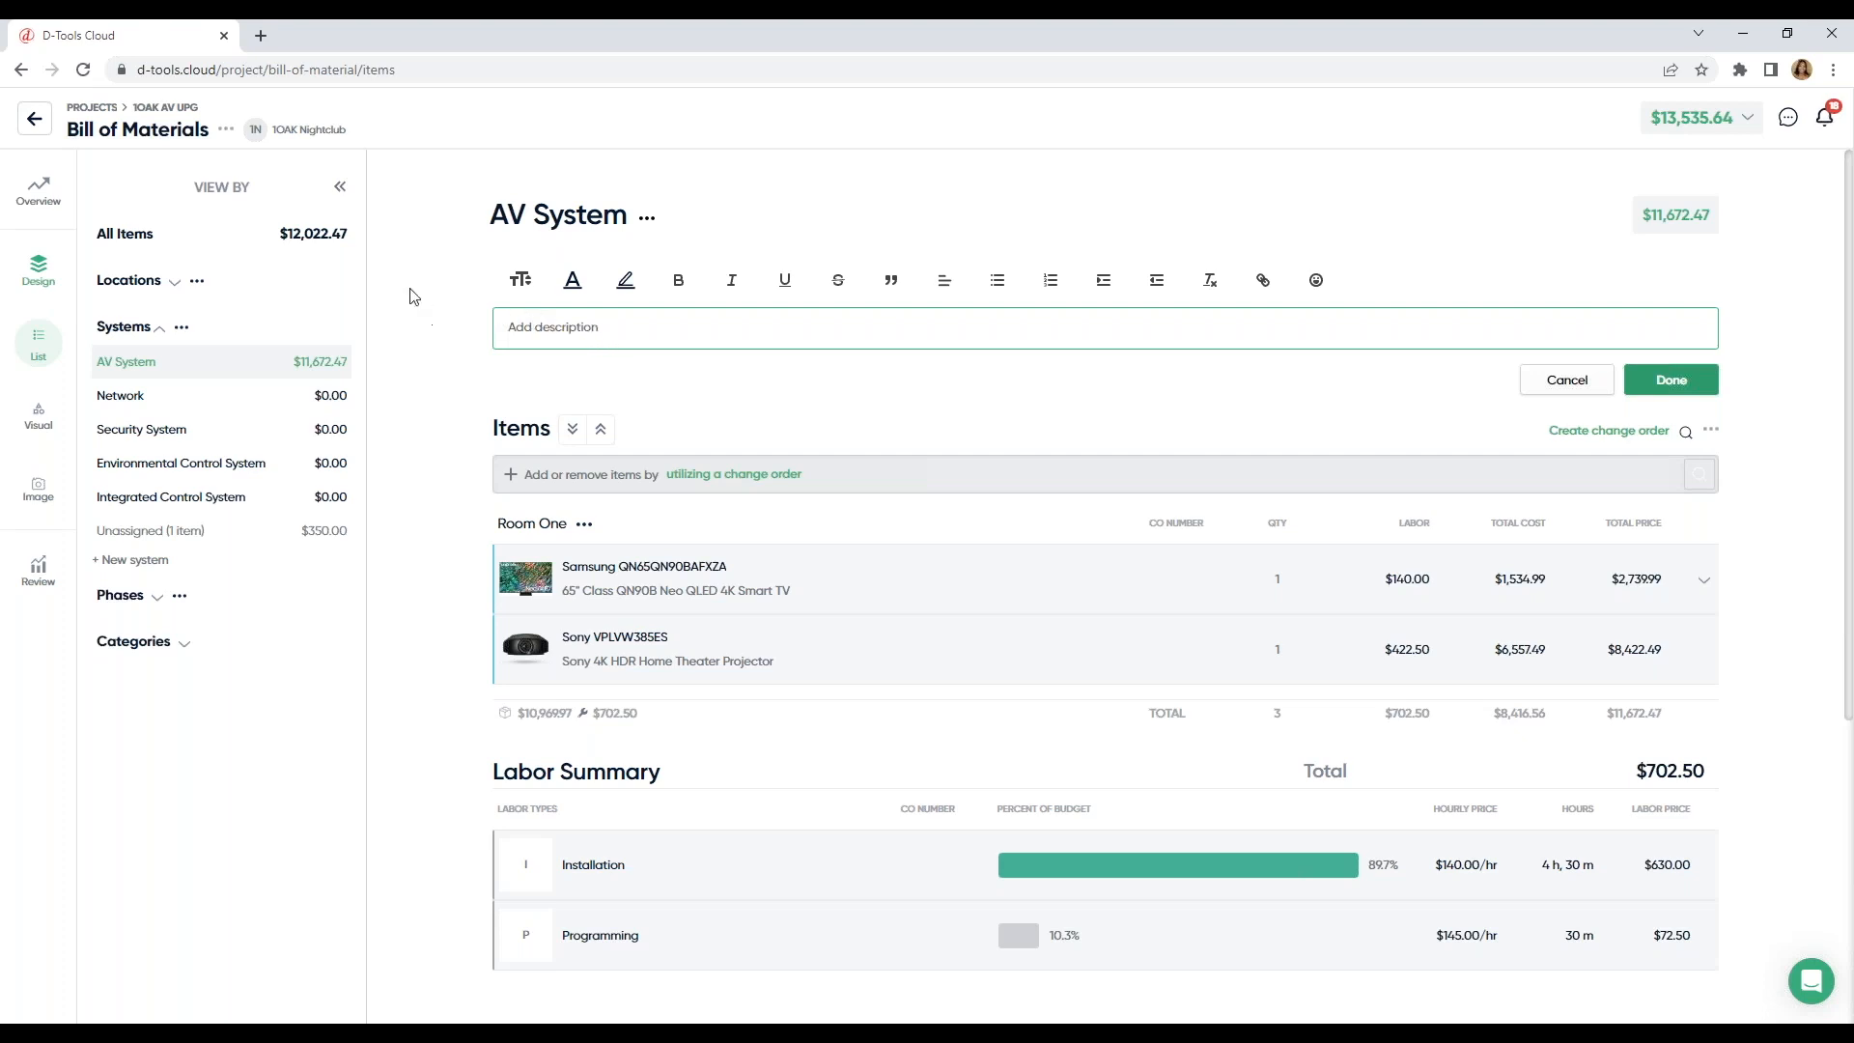
left_click(47, 123)
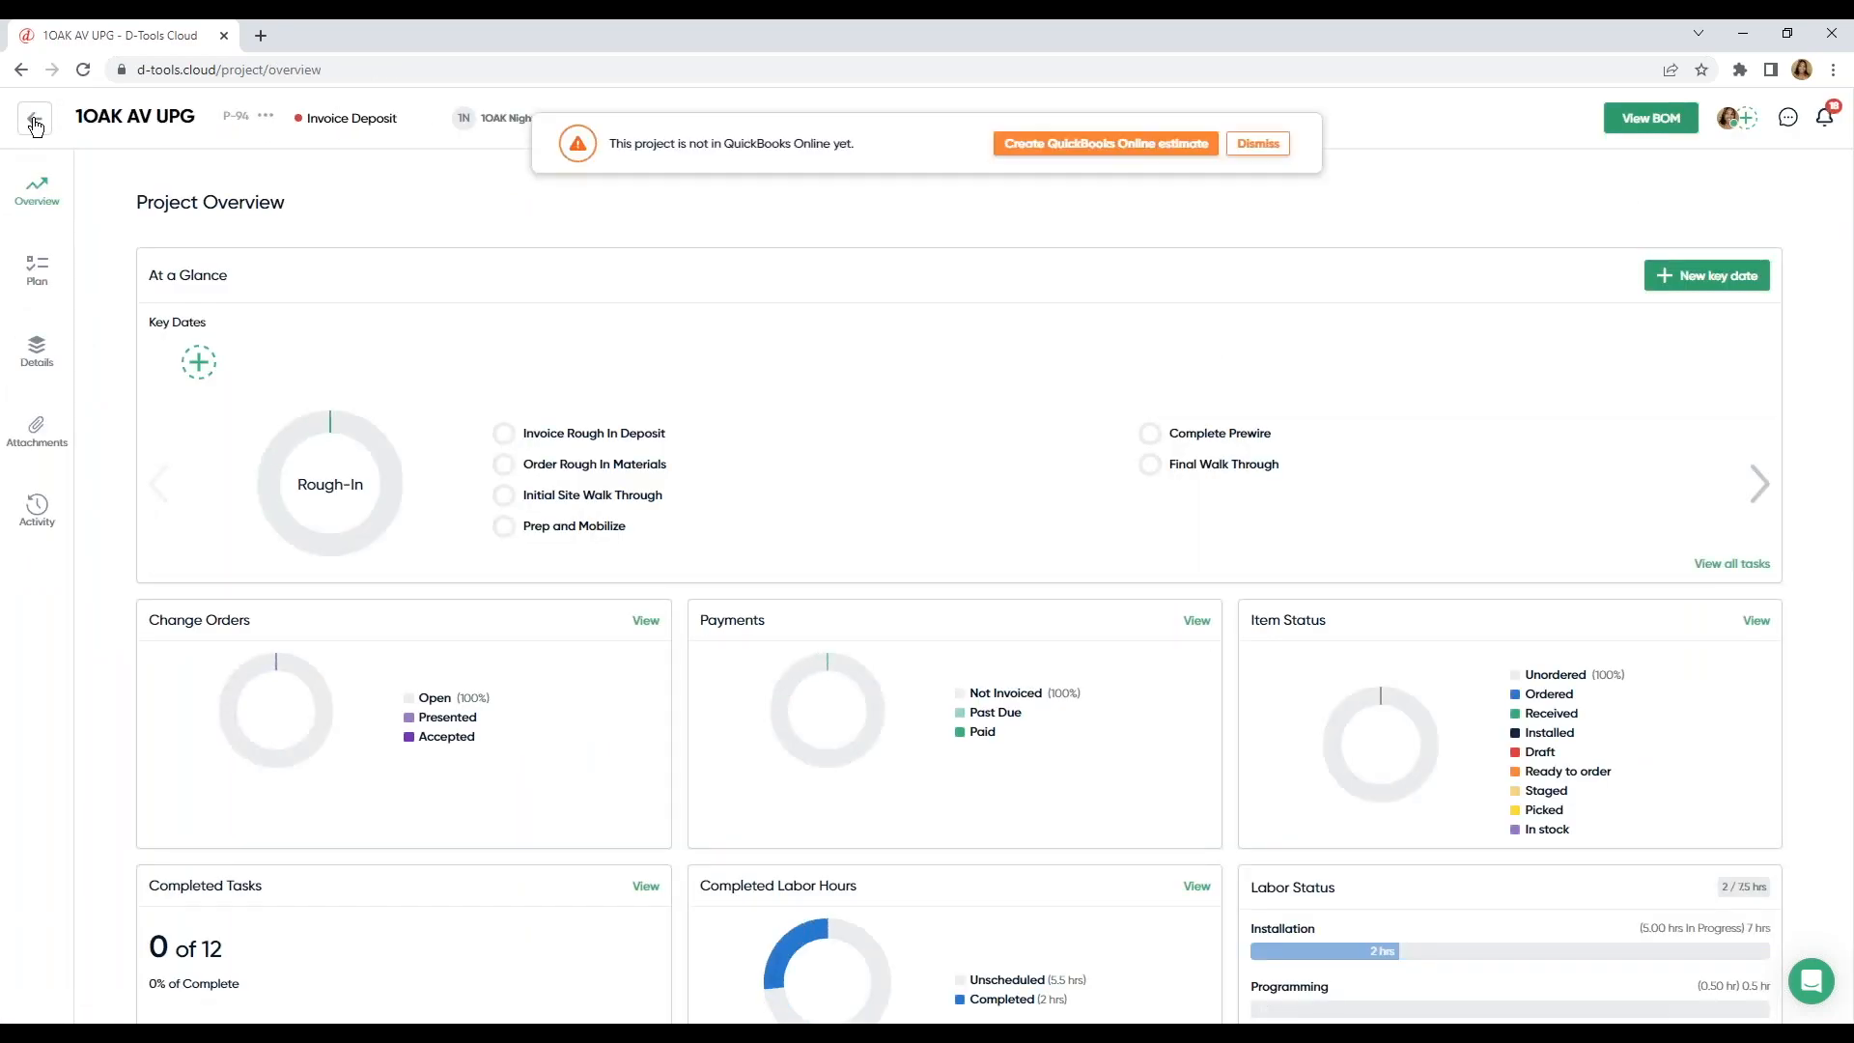
left_click(36, 124)
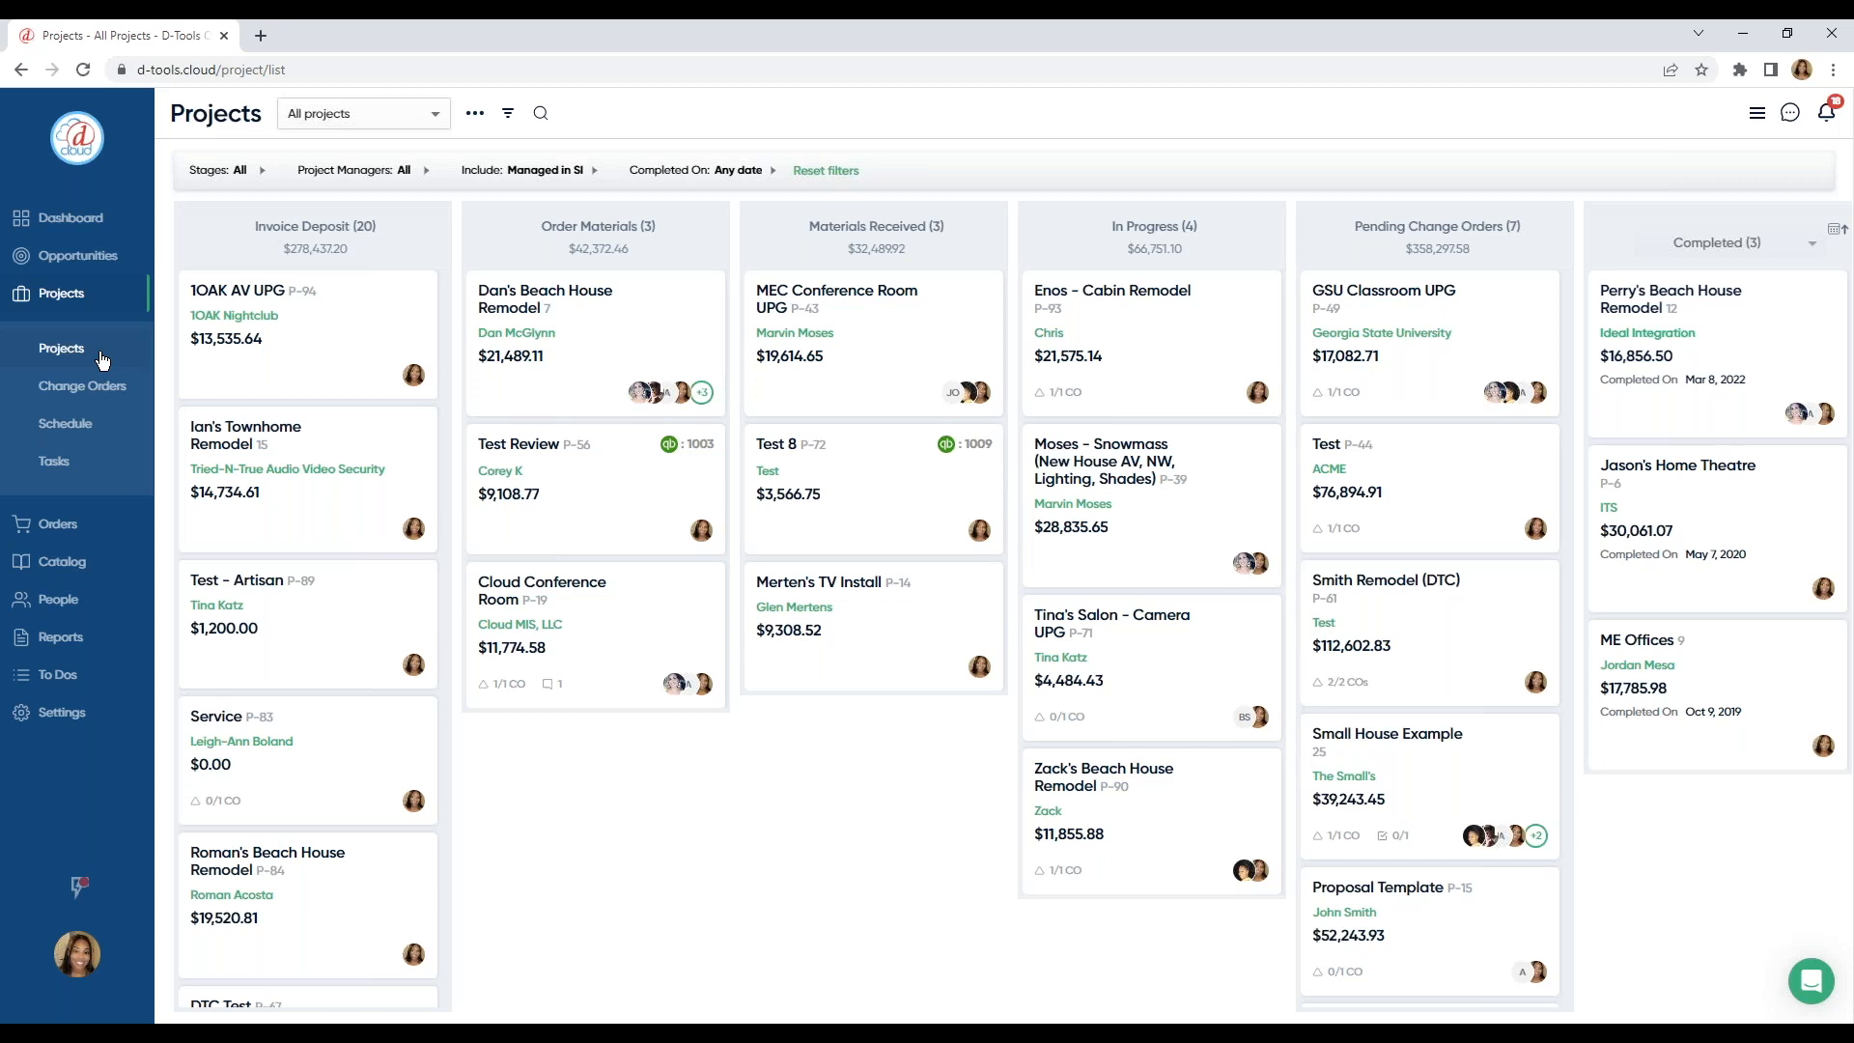
Step: View the labor types and itemized labor options in the catalog settings and close the settings
left_click(68, 713)
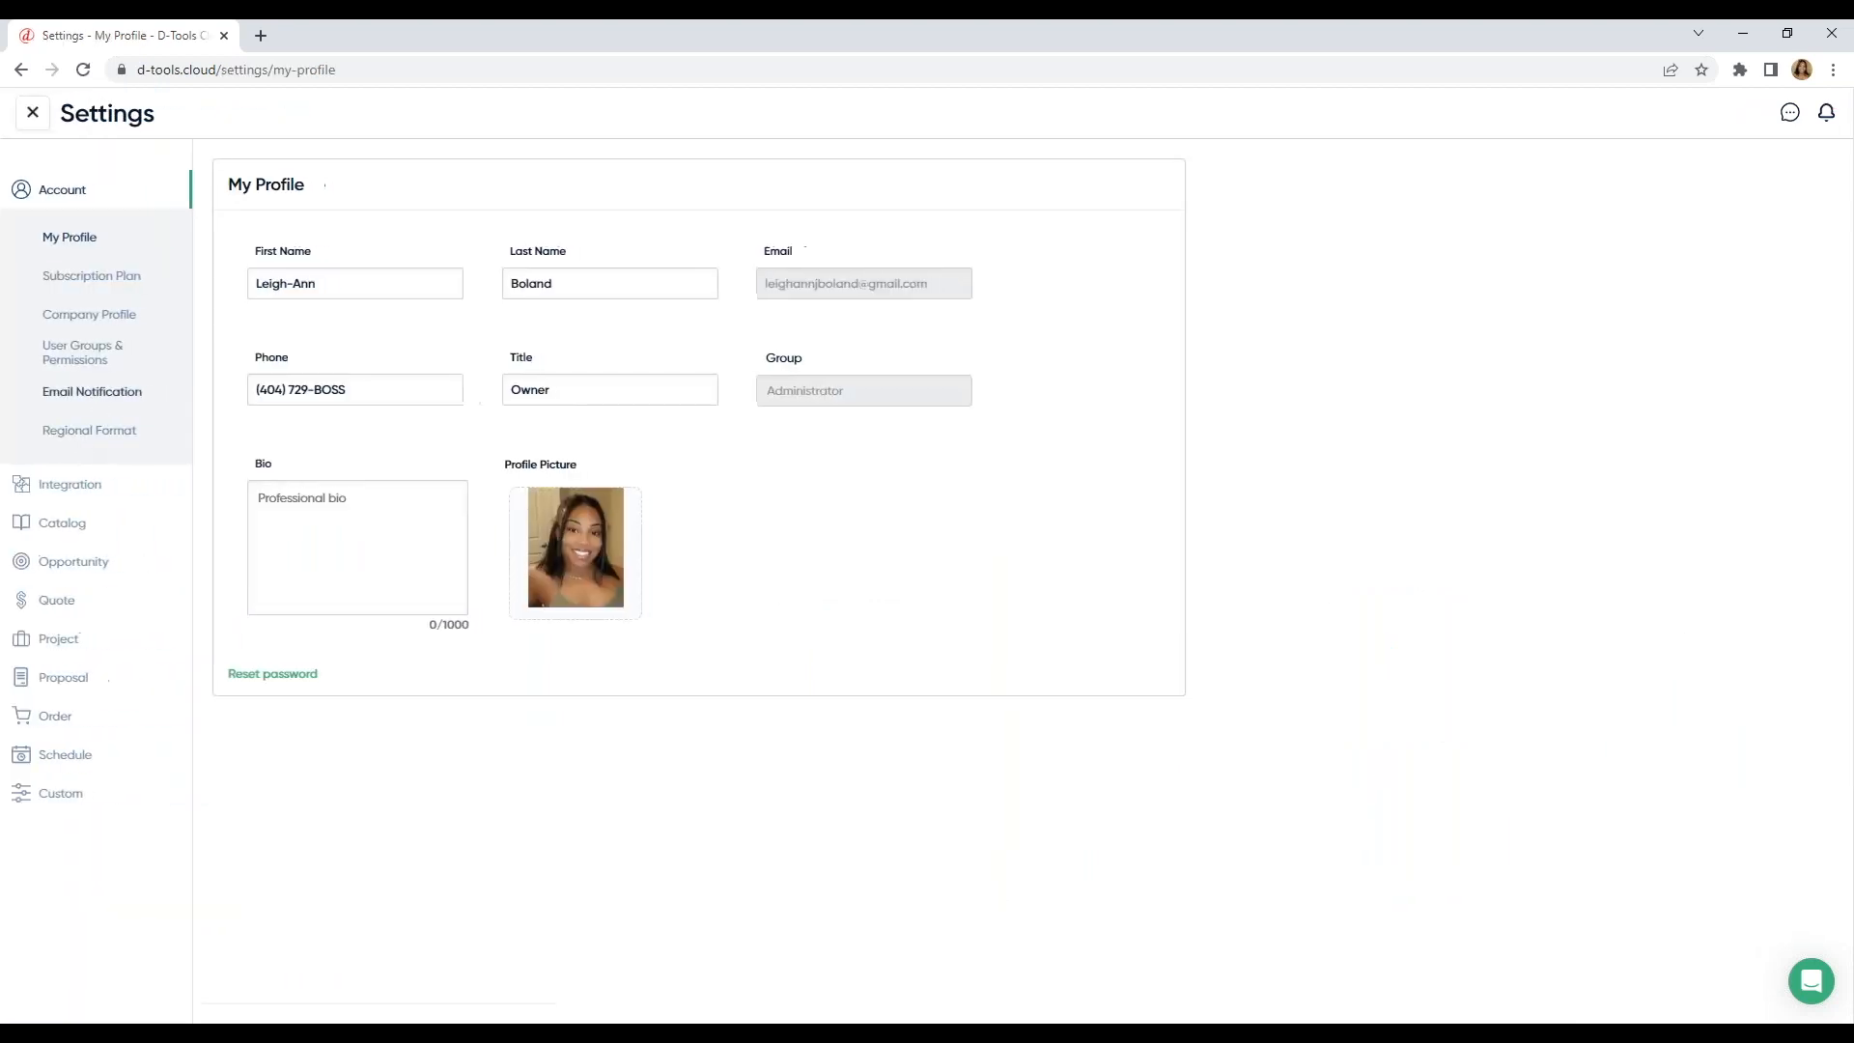
left_click(85, 520)
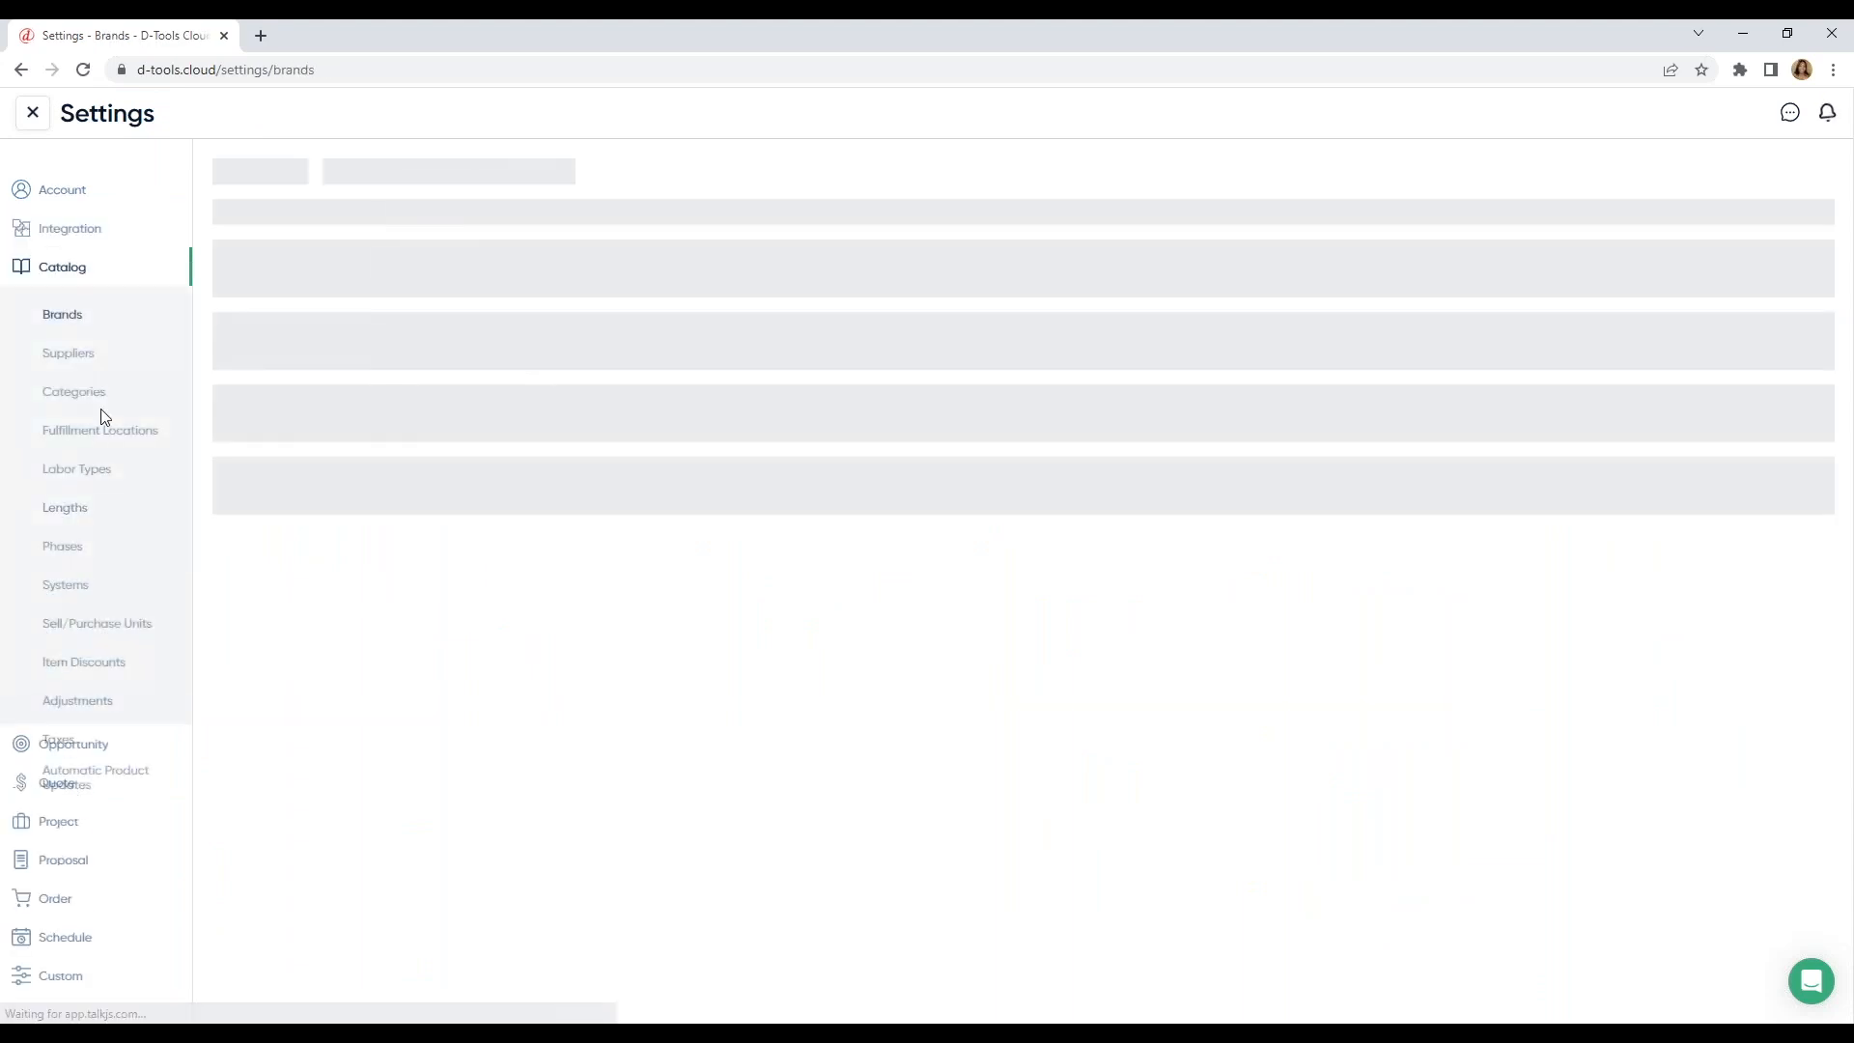
left_click(102, 474)
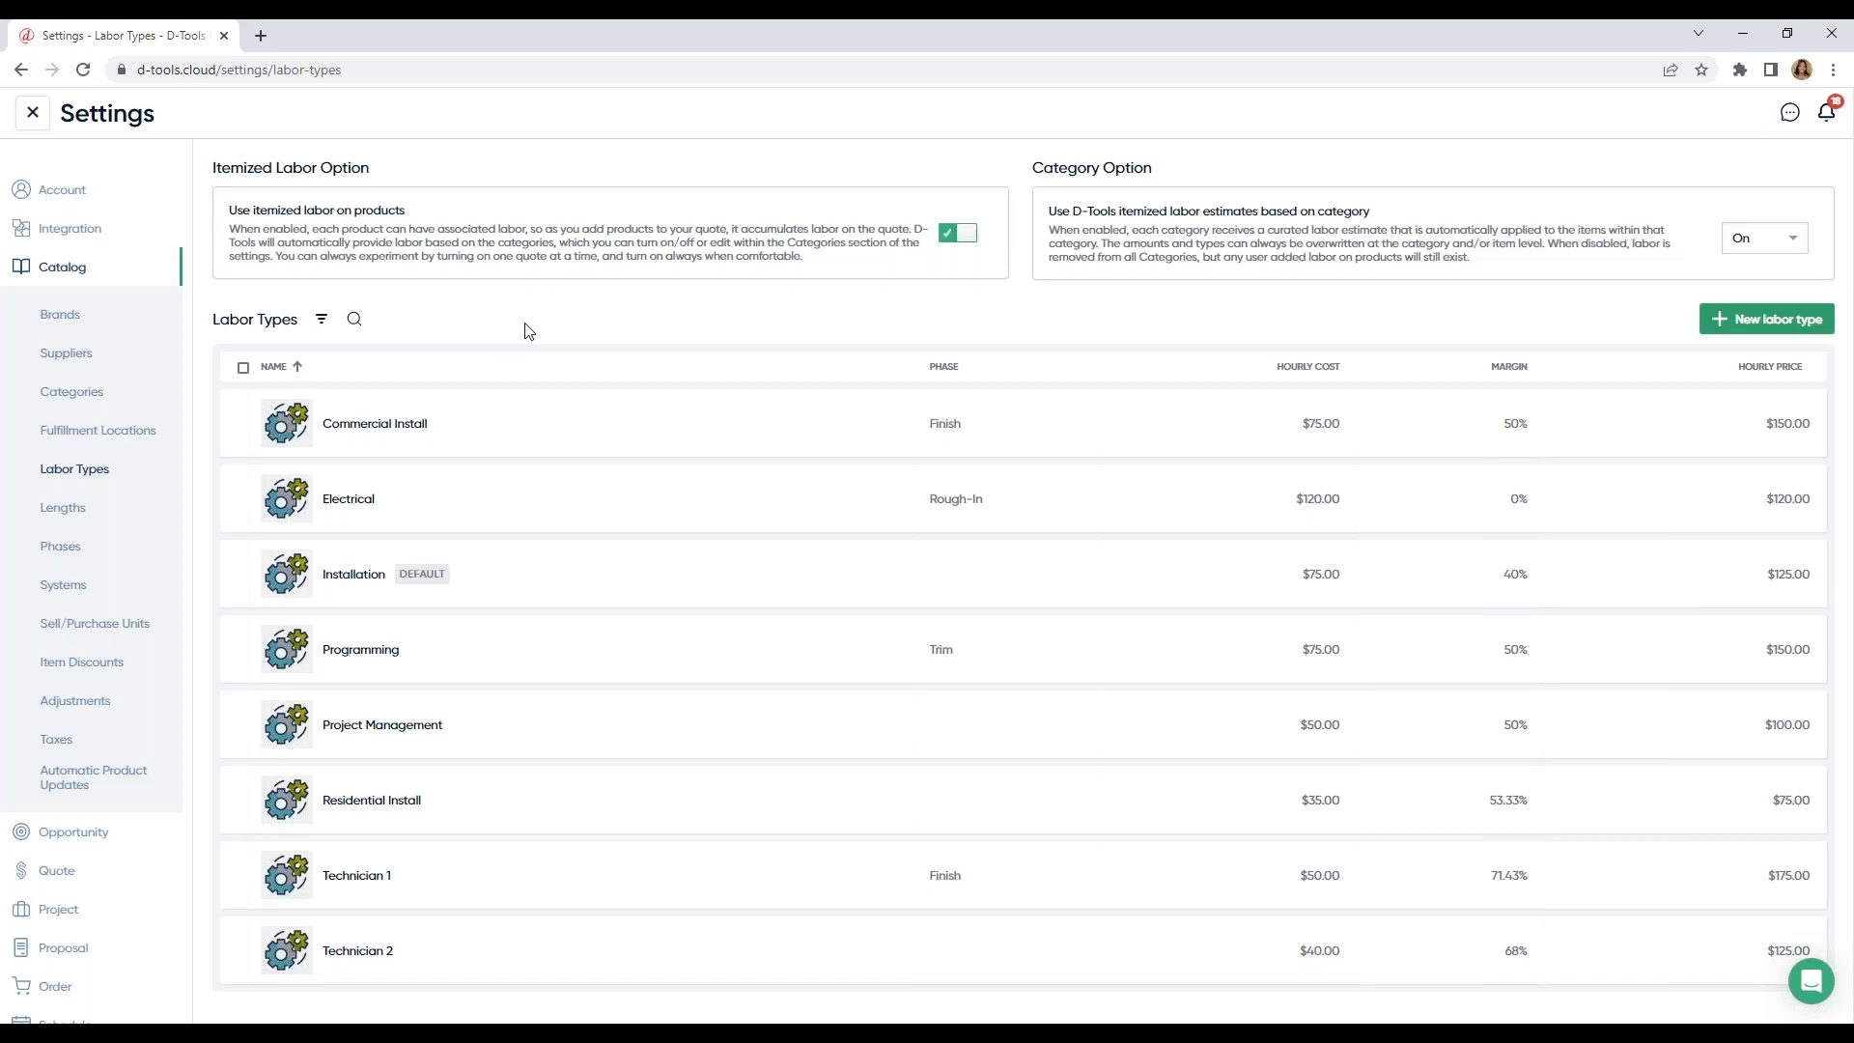
left_click(34, 115)
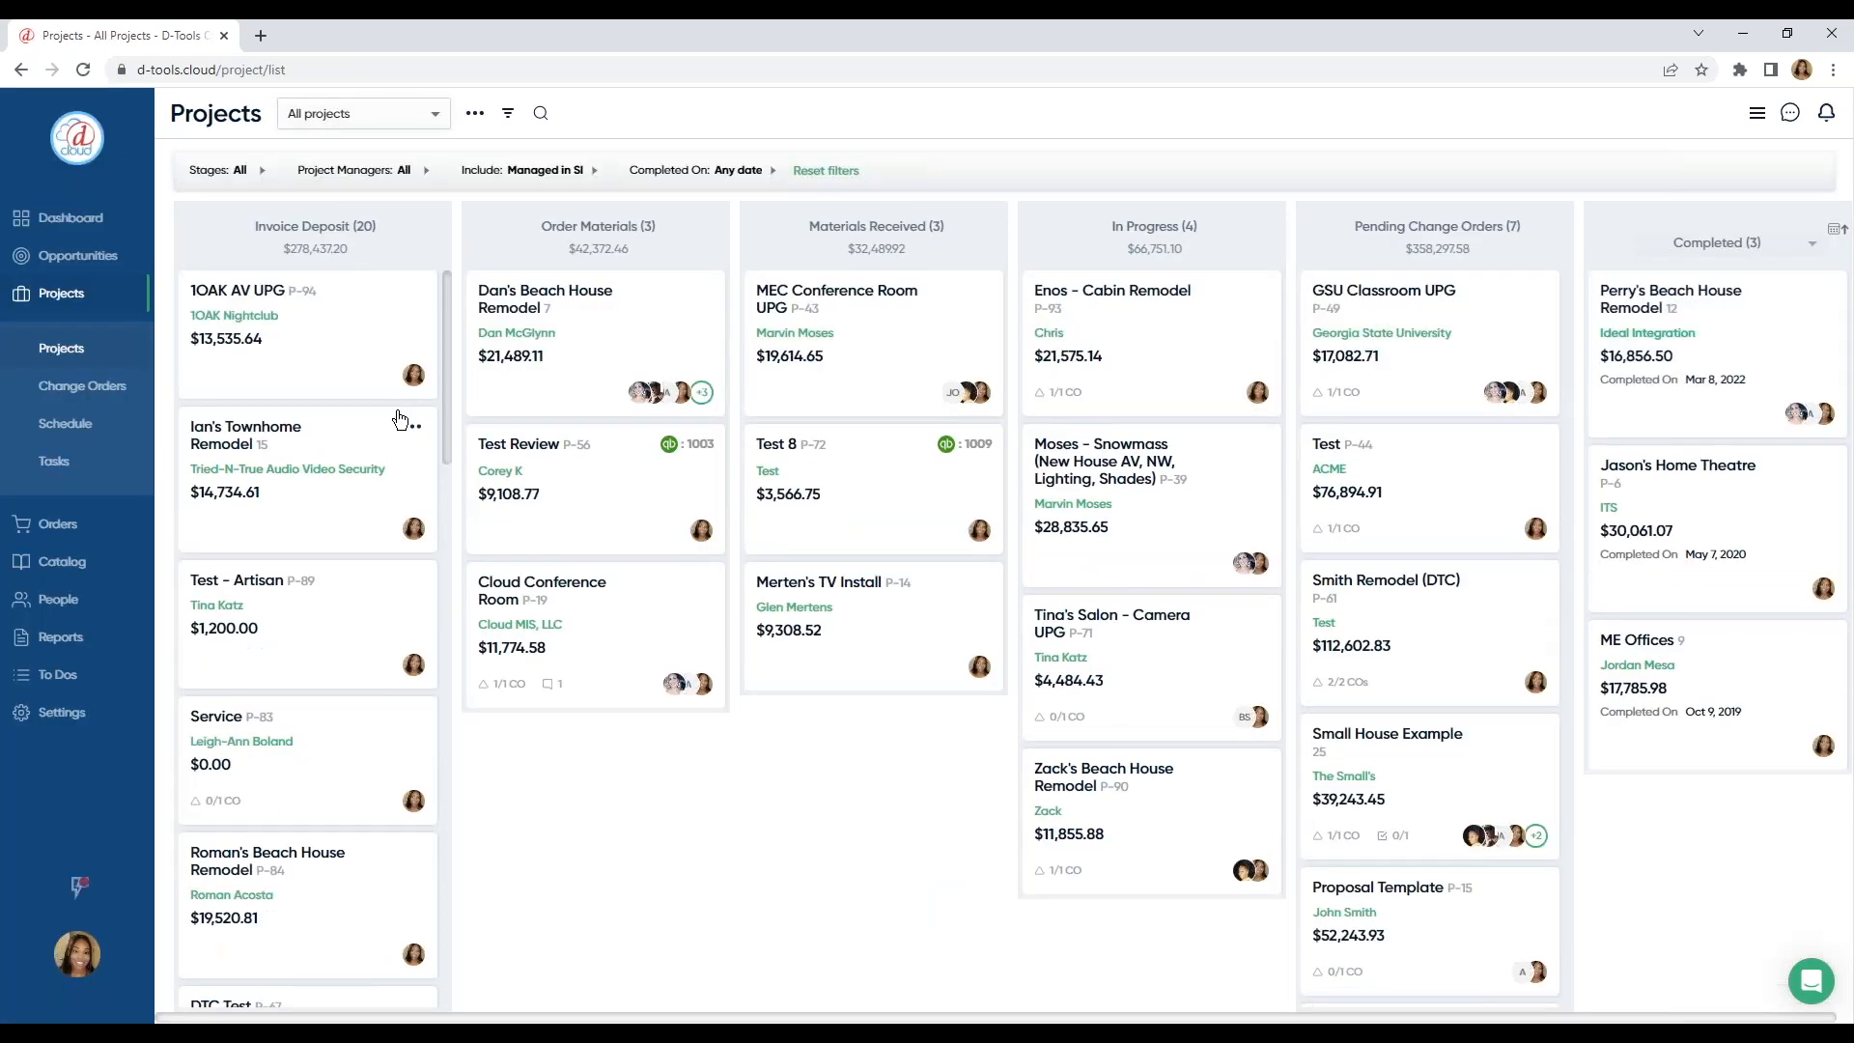
Step: Open version 2 of the Cabin Upgrade quote from its Blue Ridge opportunity and show the Entertainment Room & Bar items
left_click(78, 255)
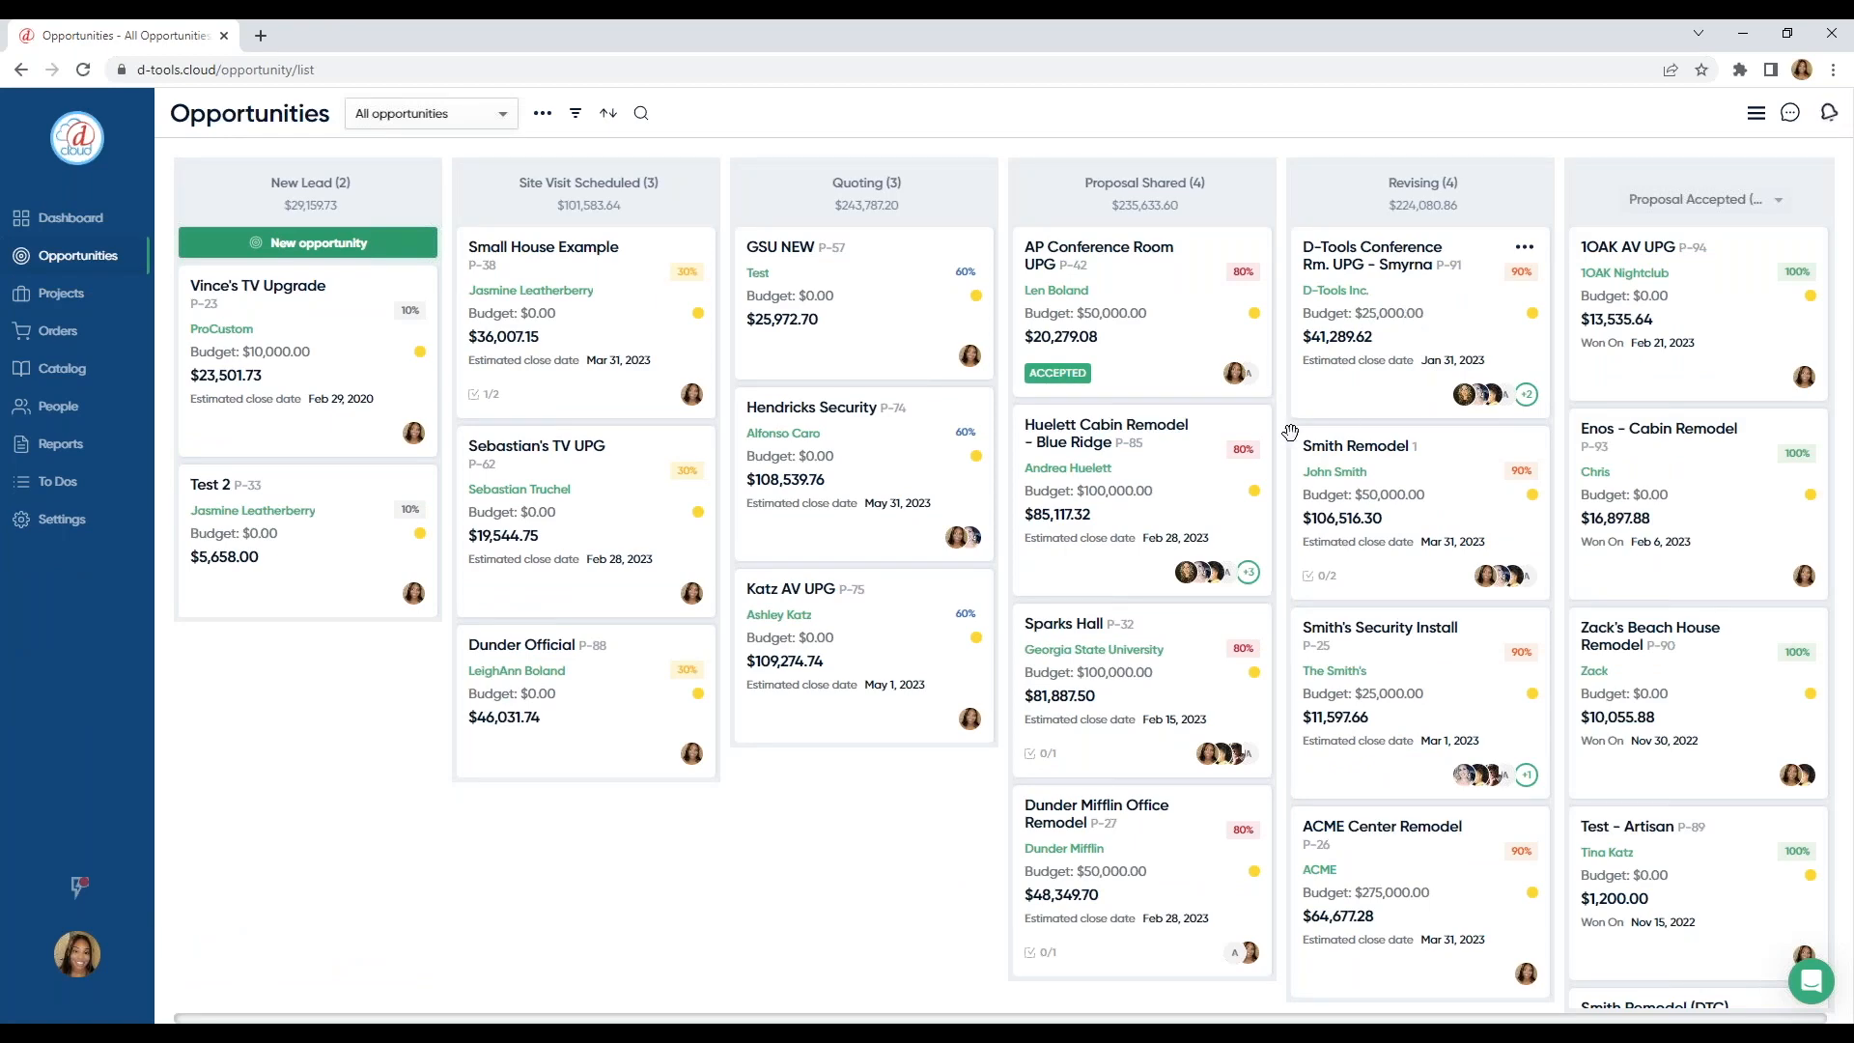
left_click(1175, 460)
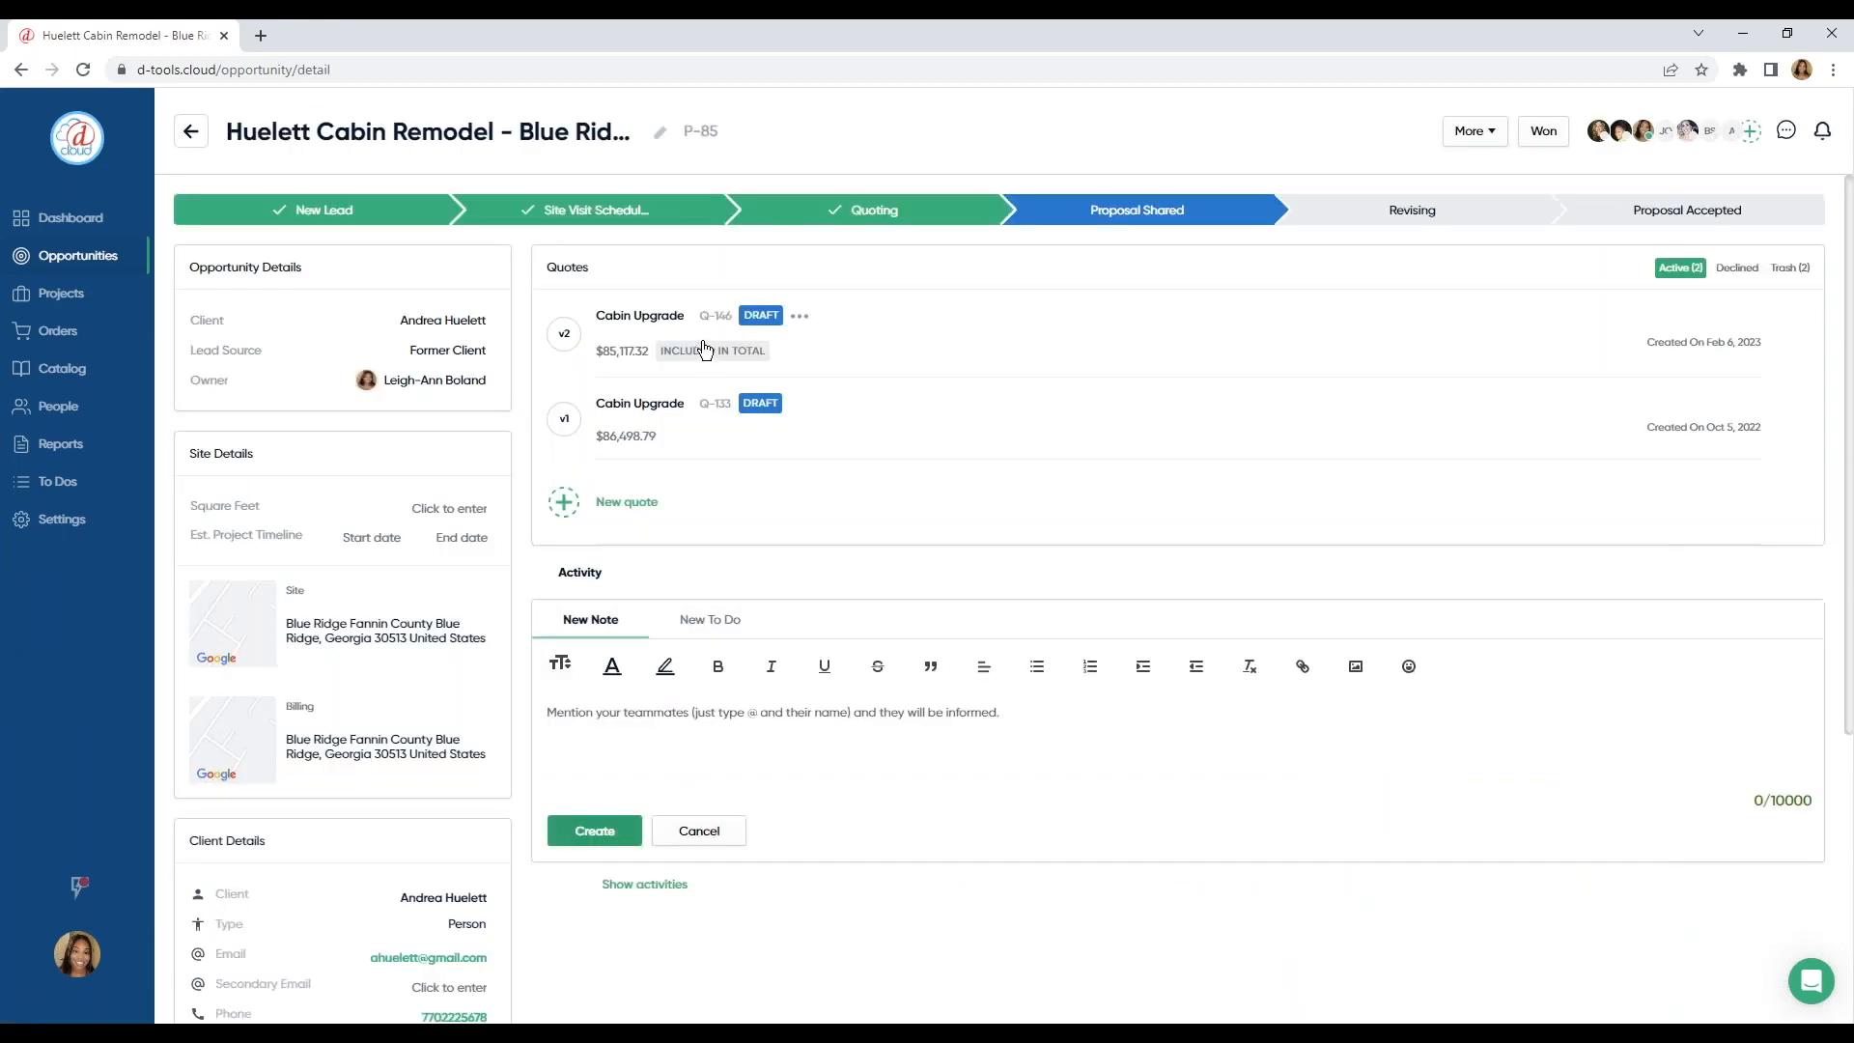
left_click(668, 334)
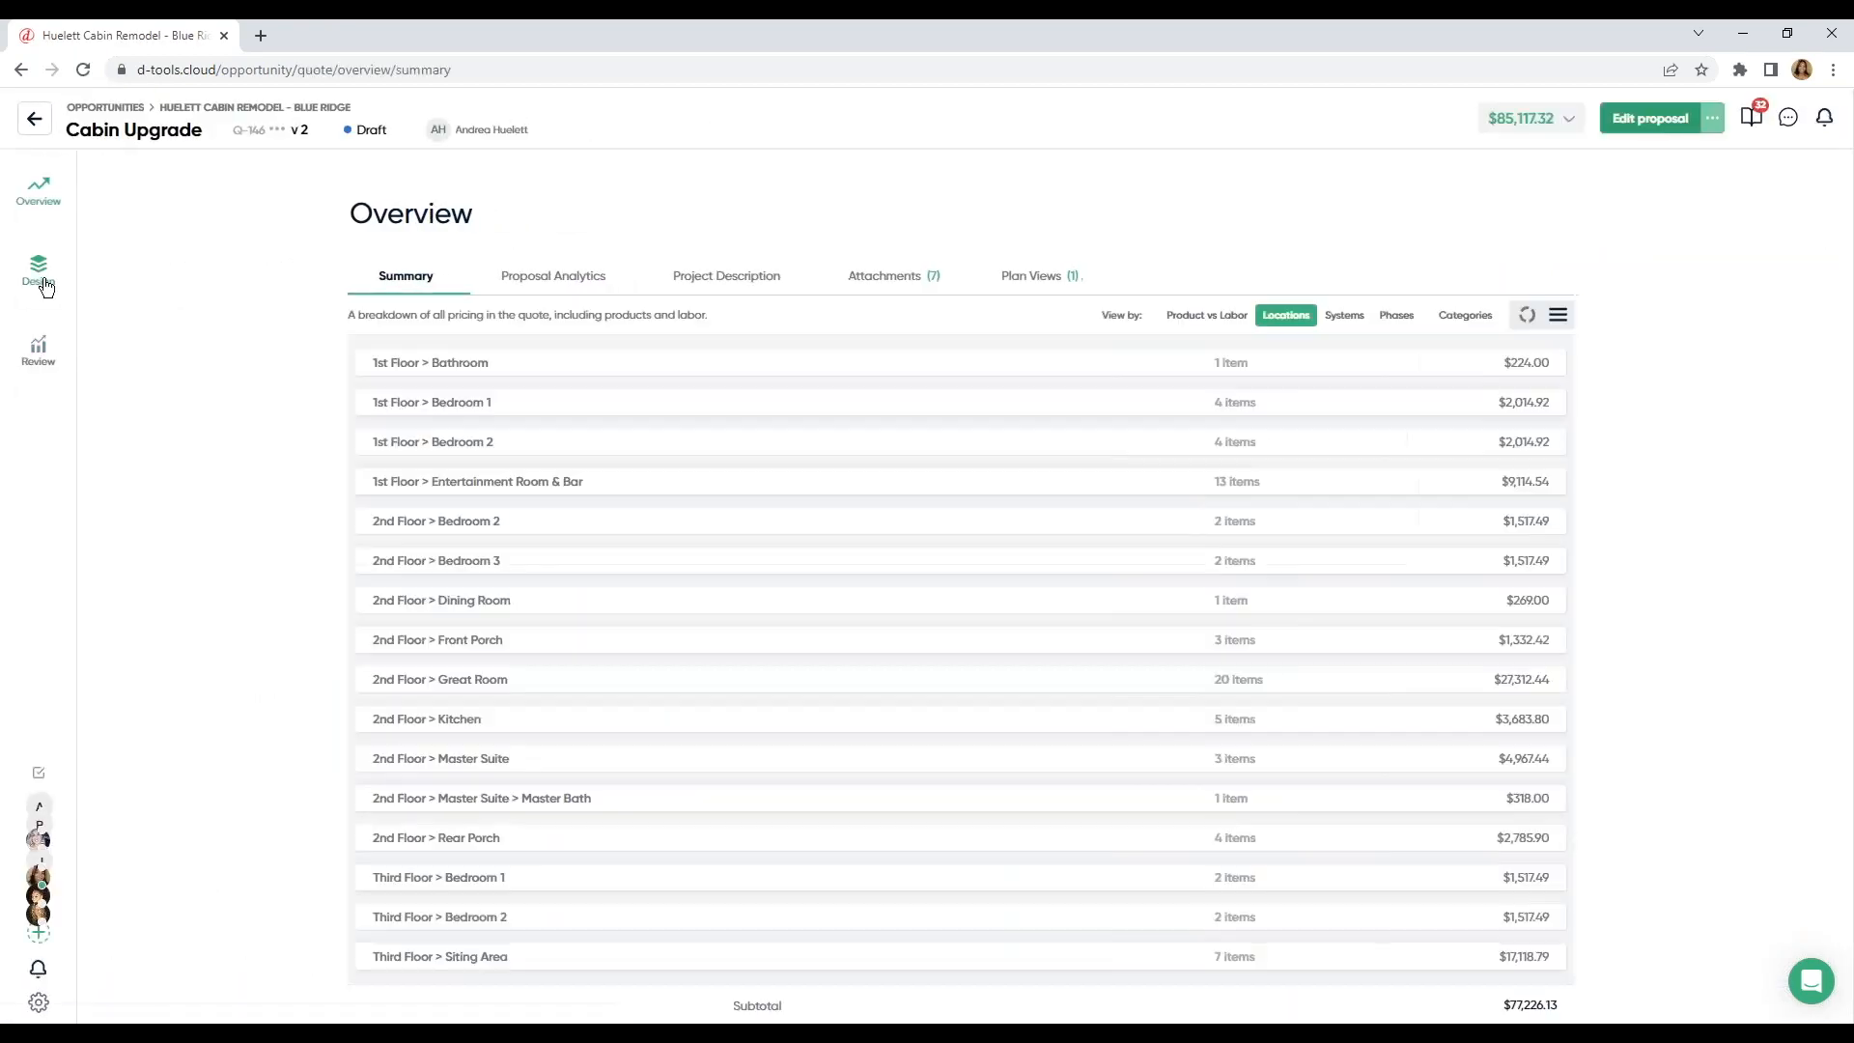
left_click(40, 275)
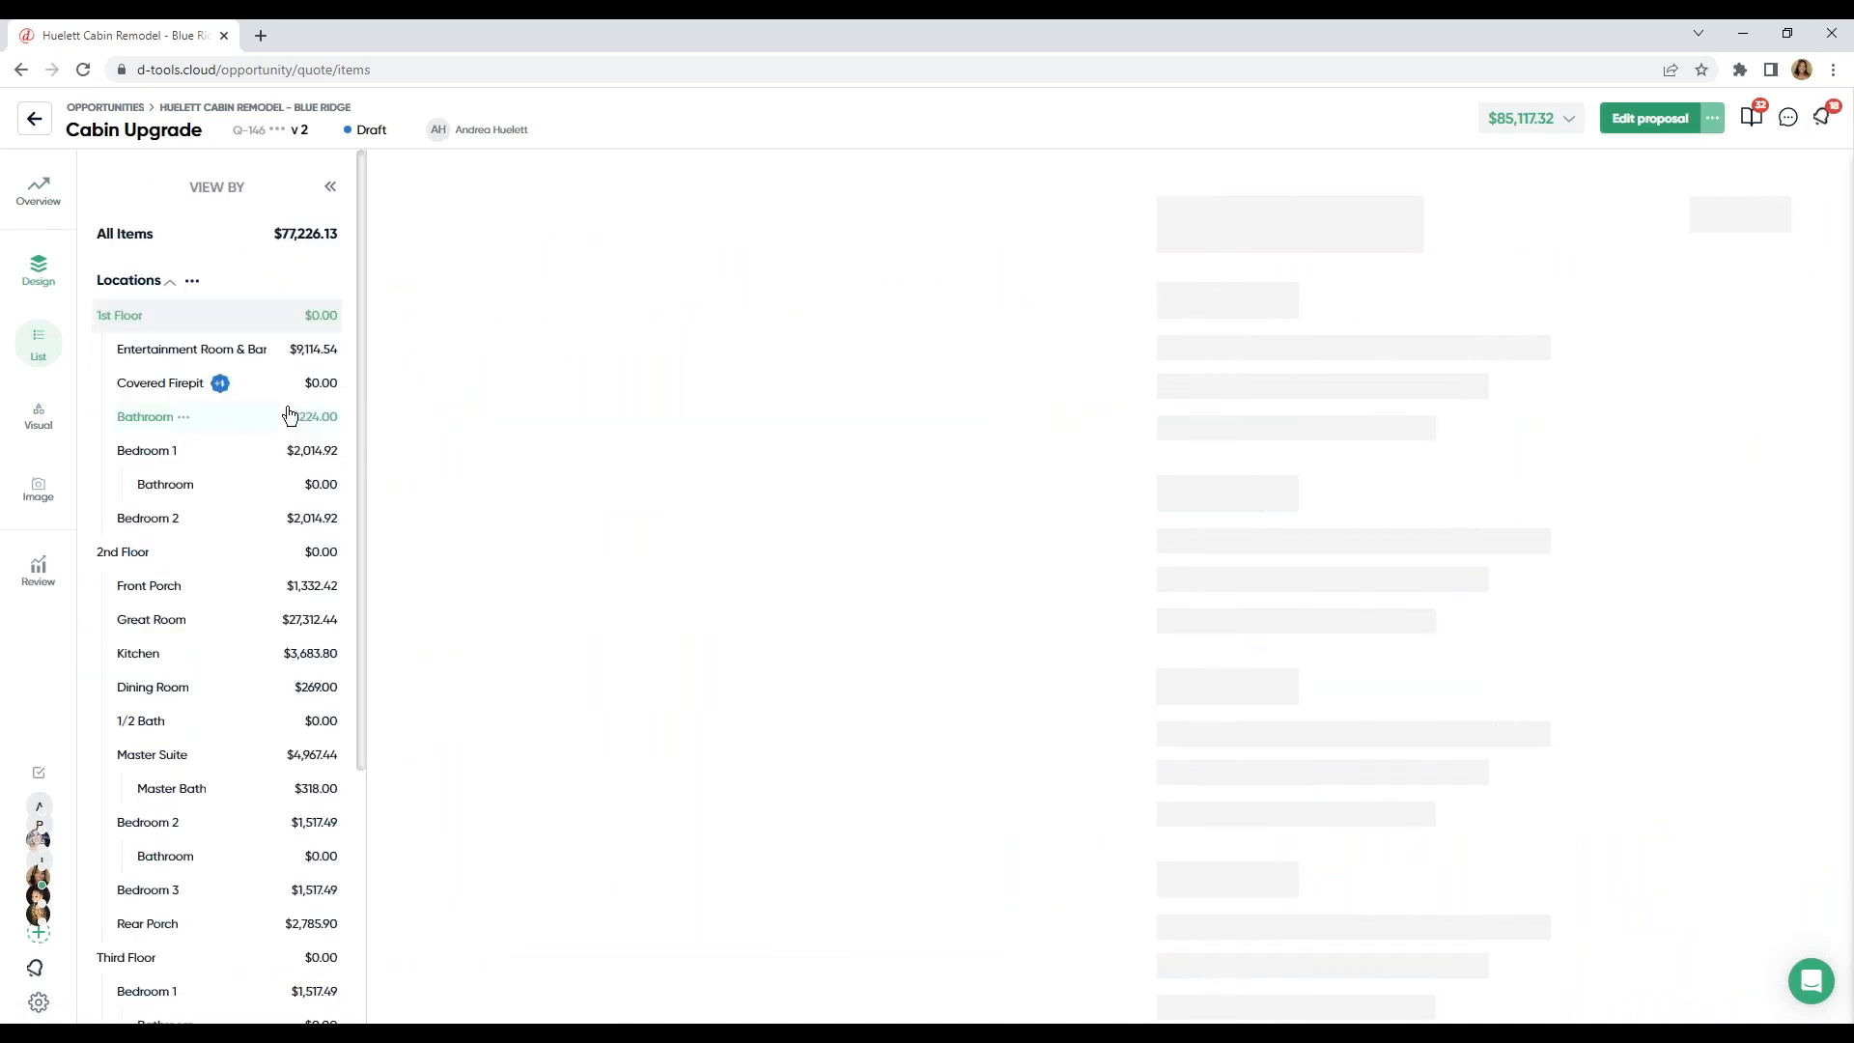
left_click(177, 353)
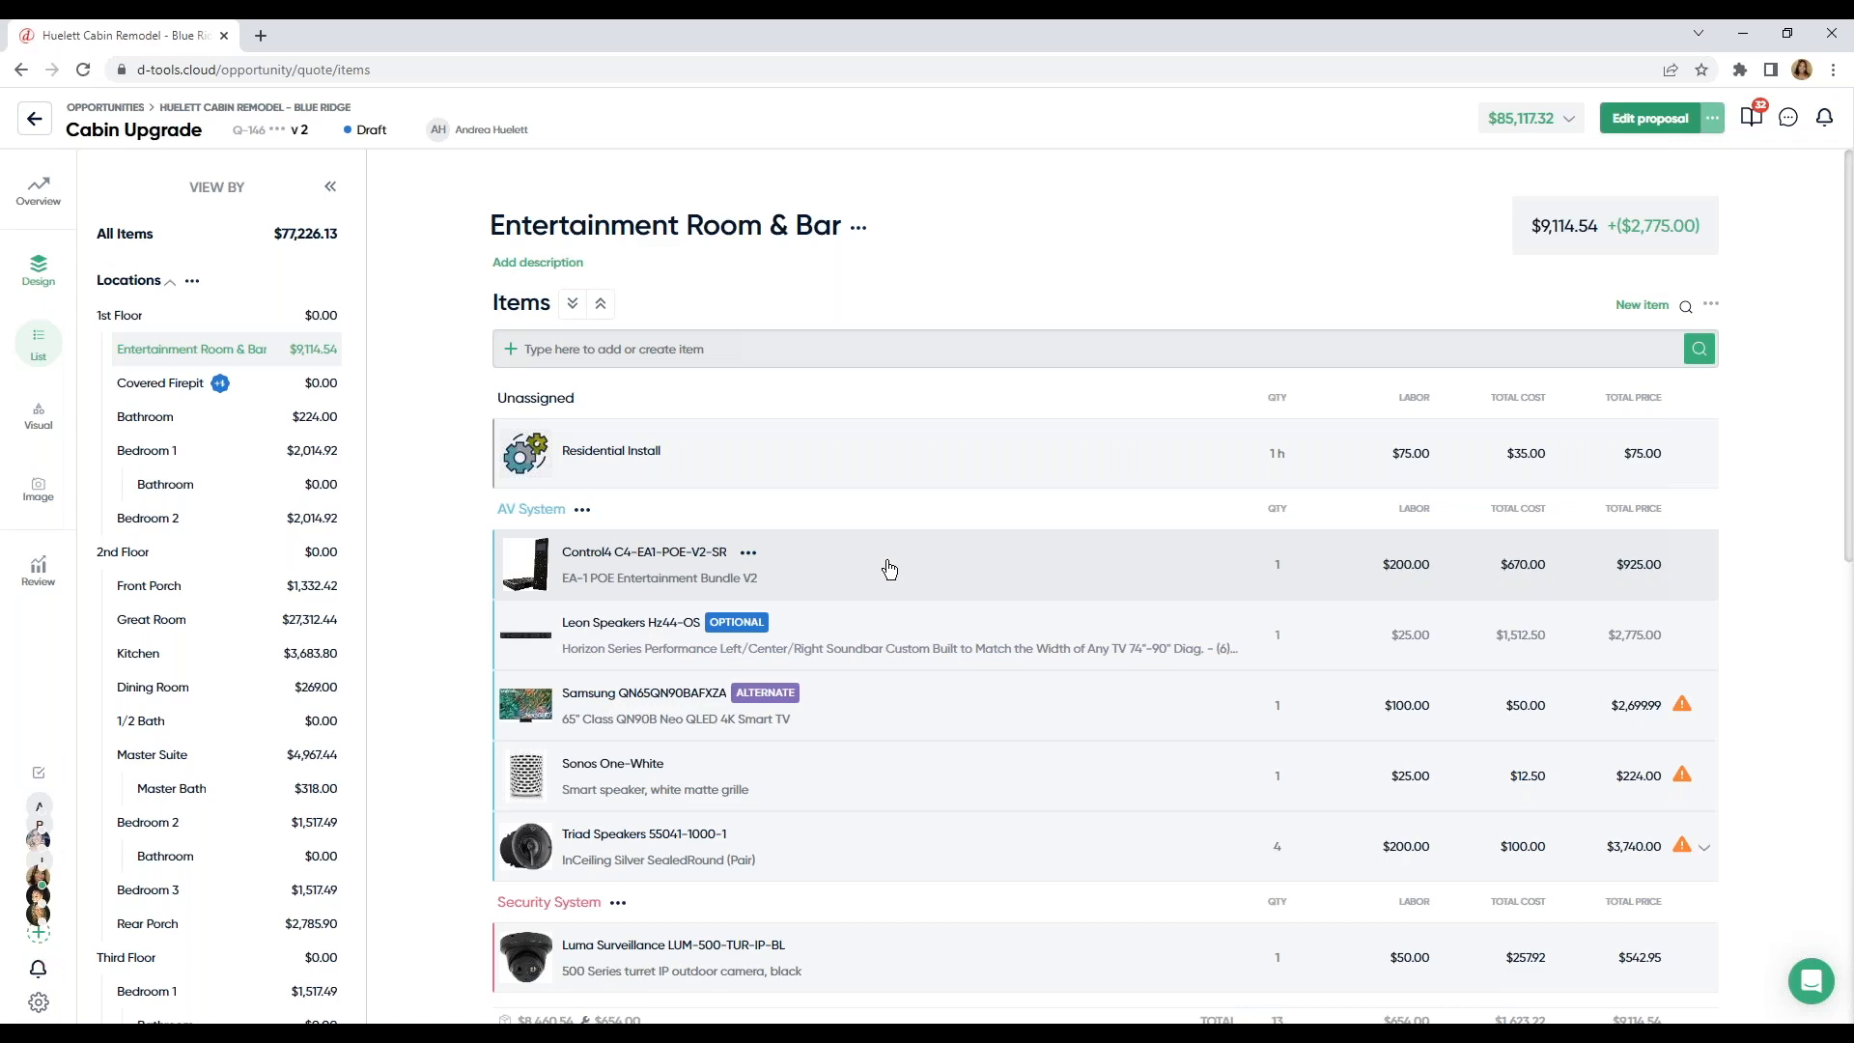
Step: Examine the price details and assigned labor of the Control4 C4-EA1-POE-V2-SR item and close its details
left_click(890, 568)
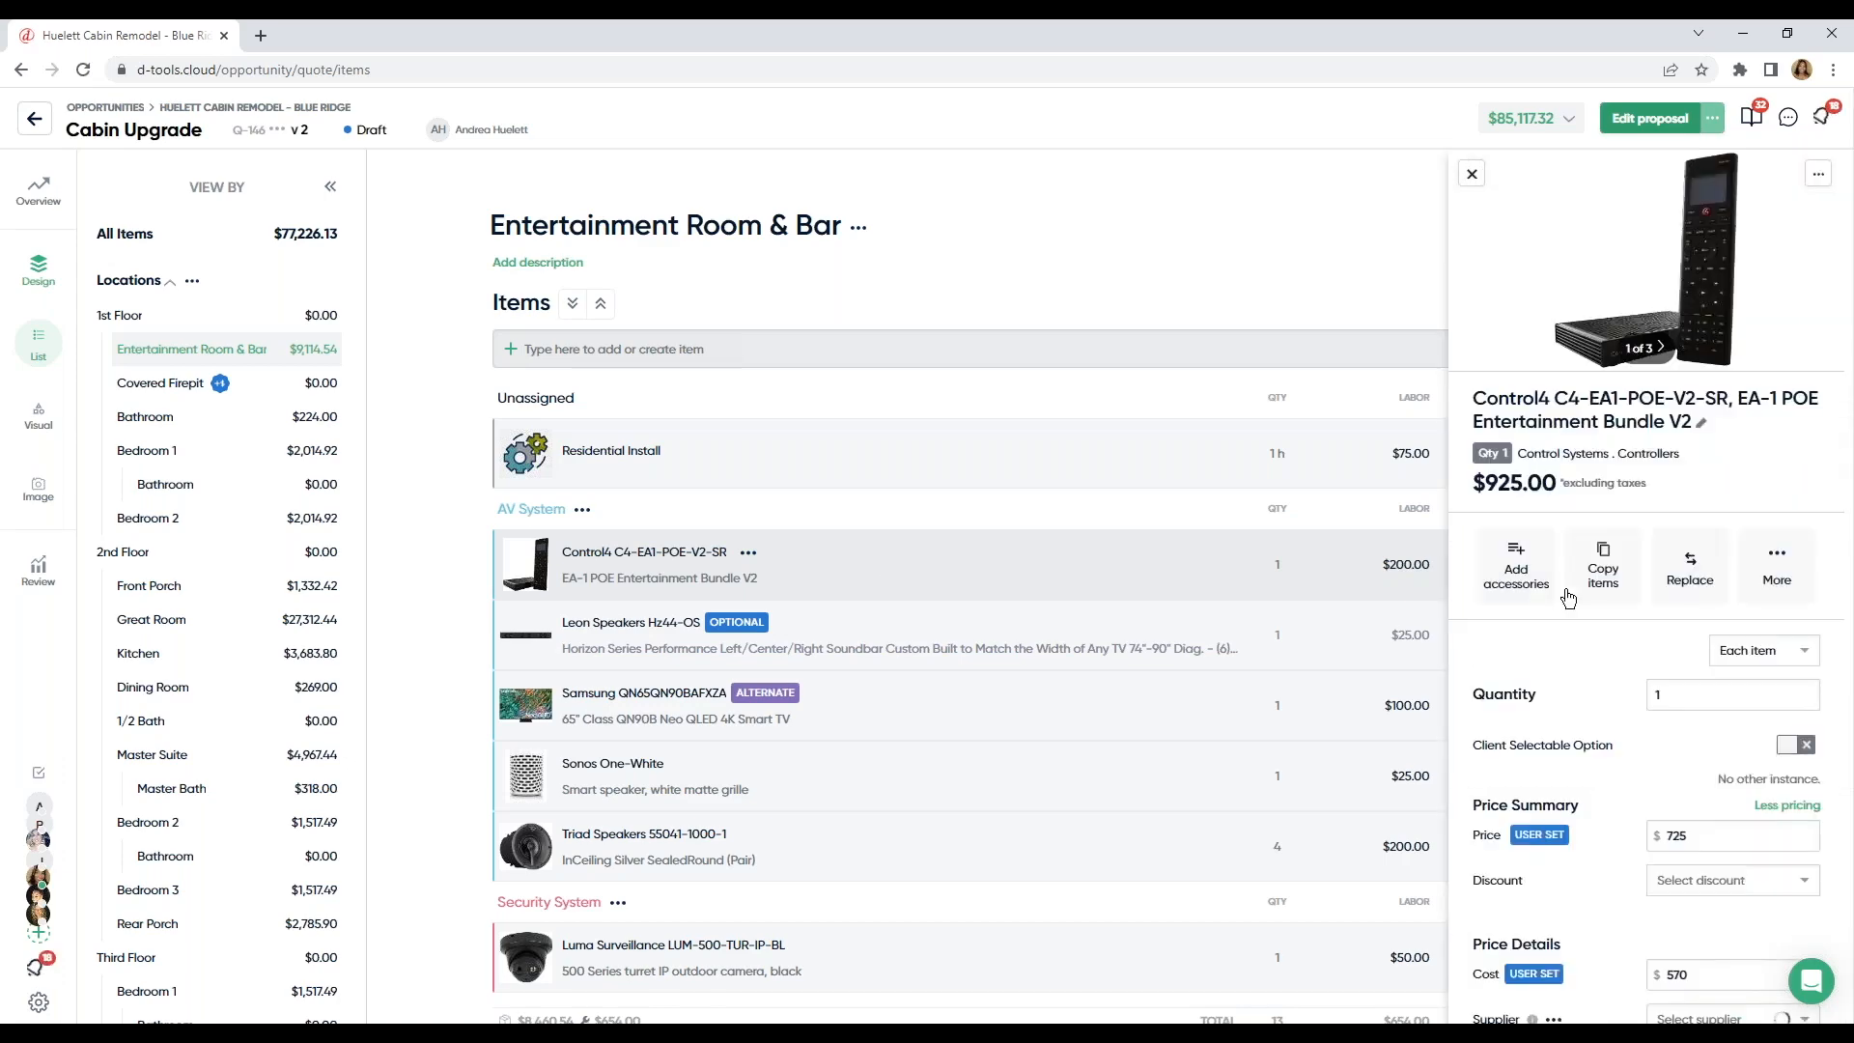
scroll(1609, 586, "down", 5)
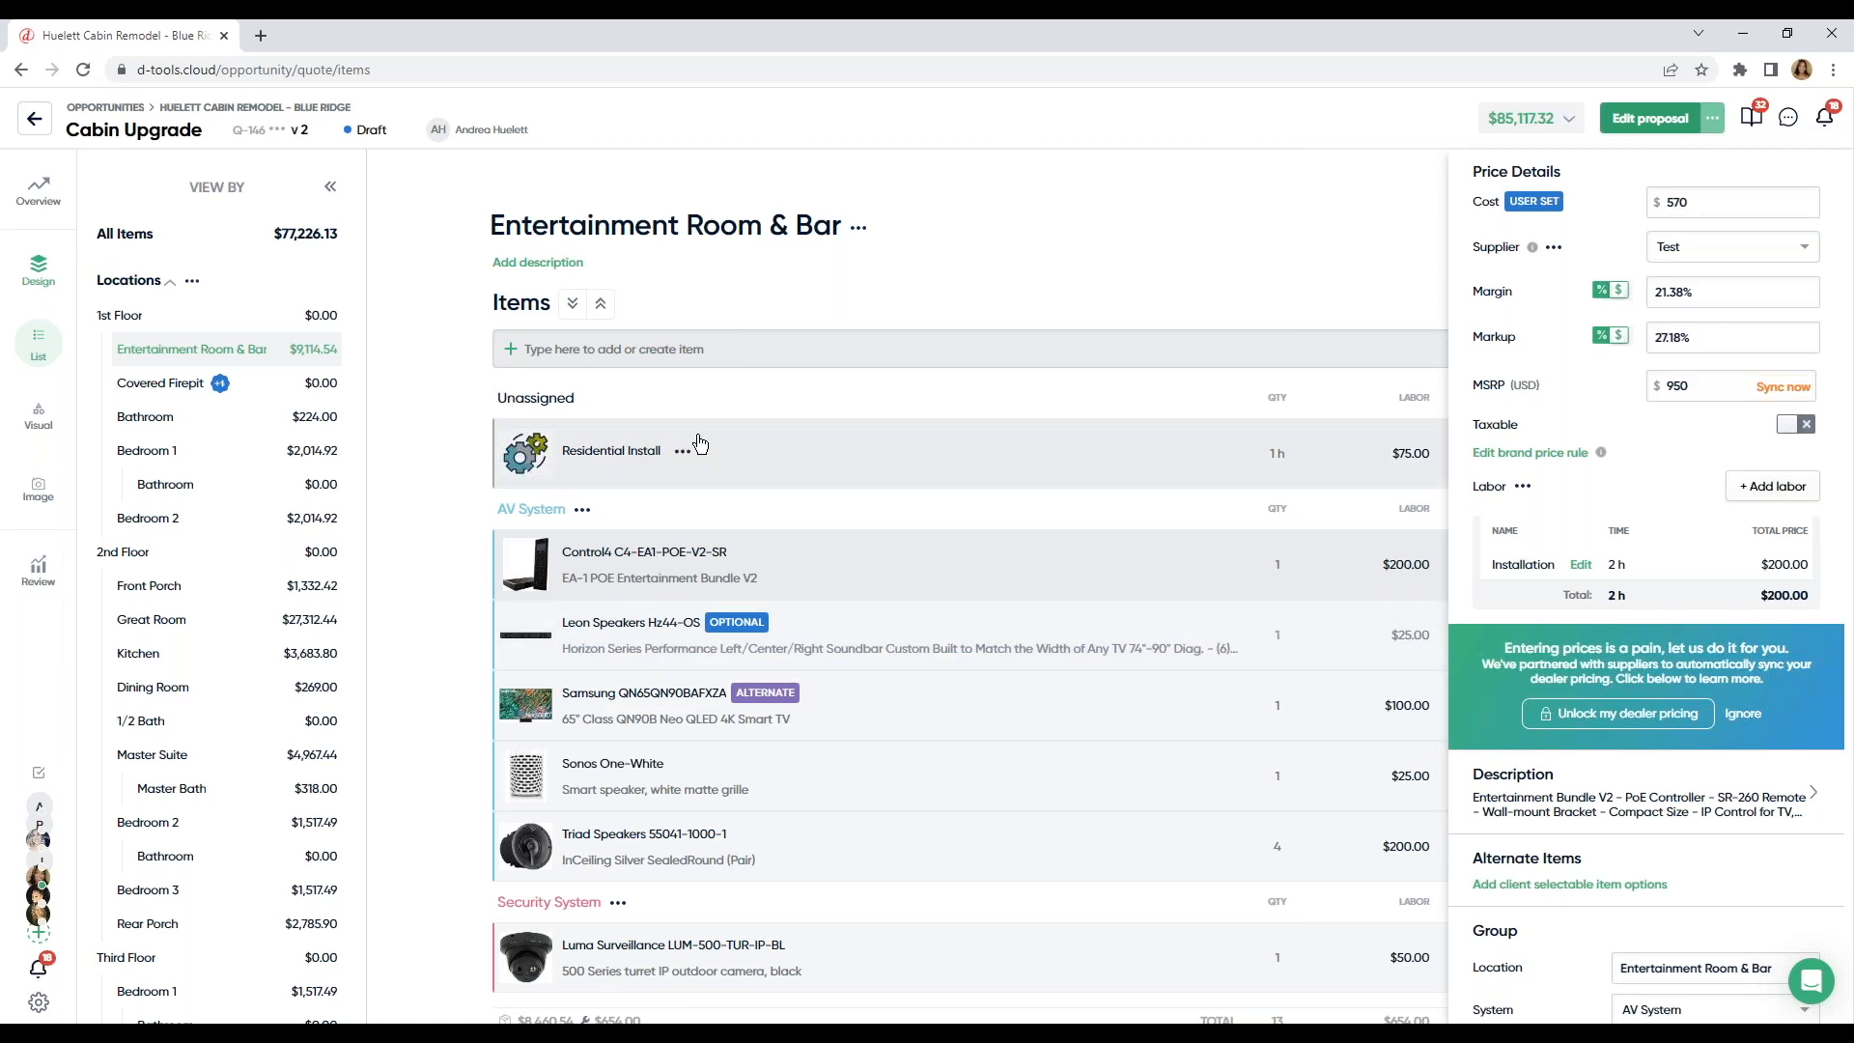
scroll(1603, 334, "up", 1)
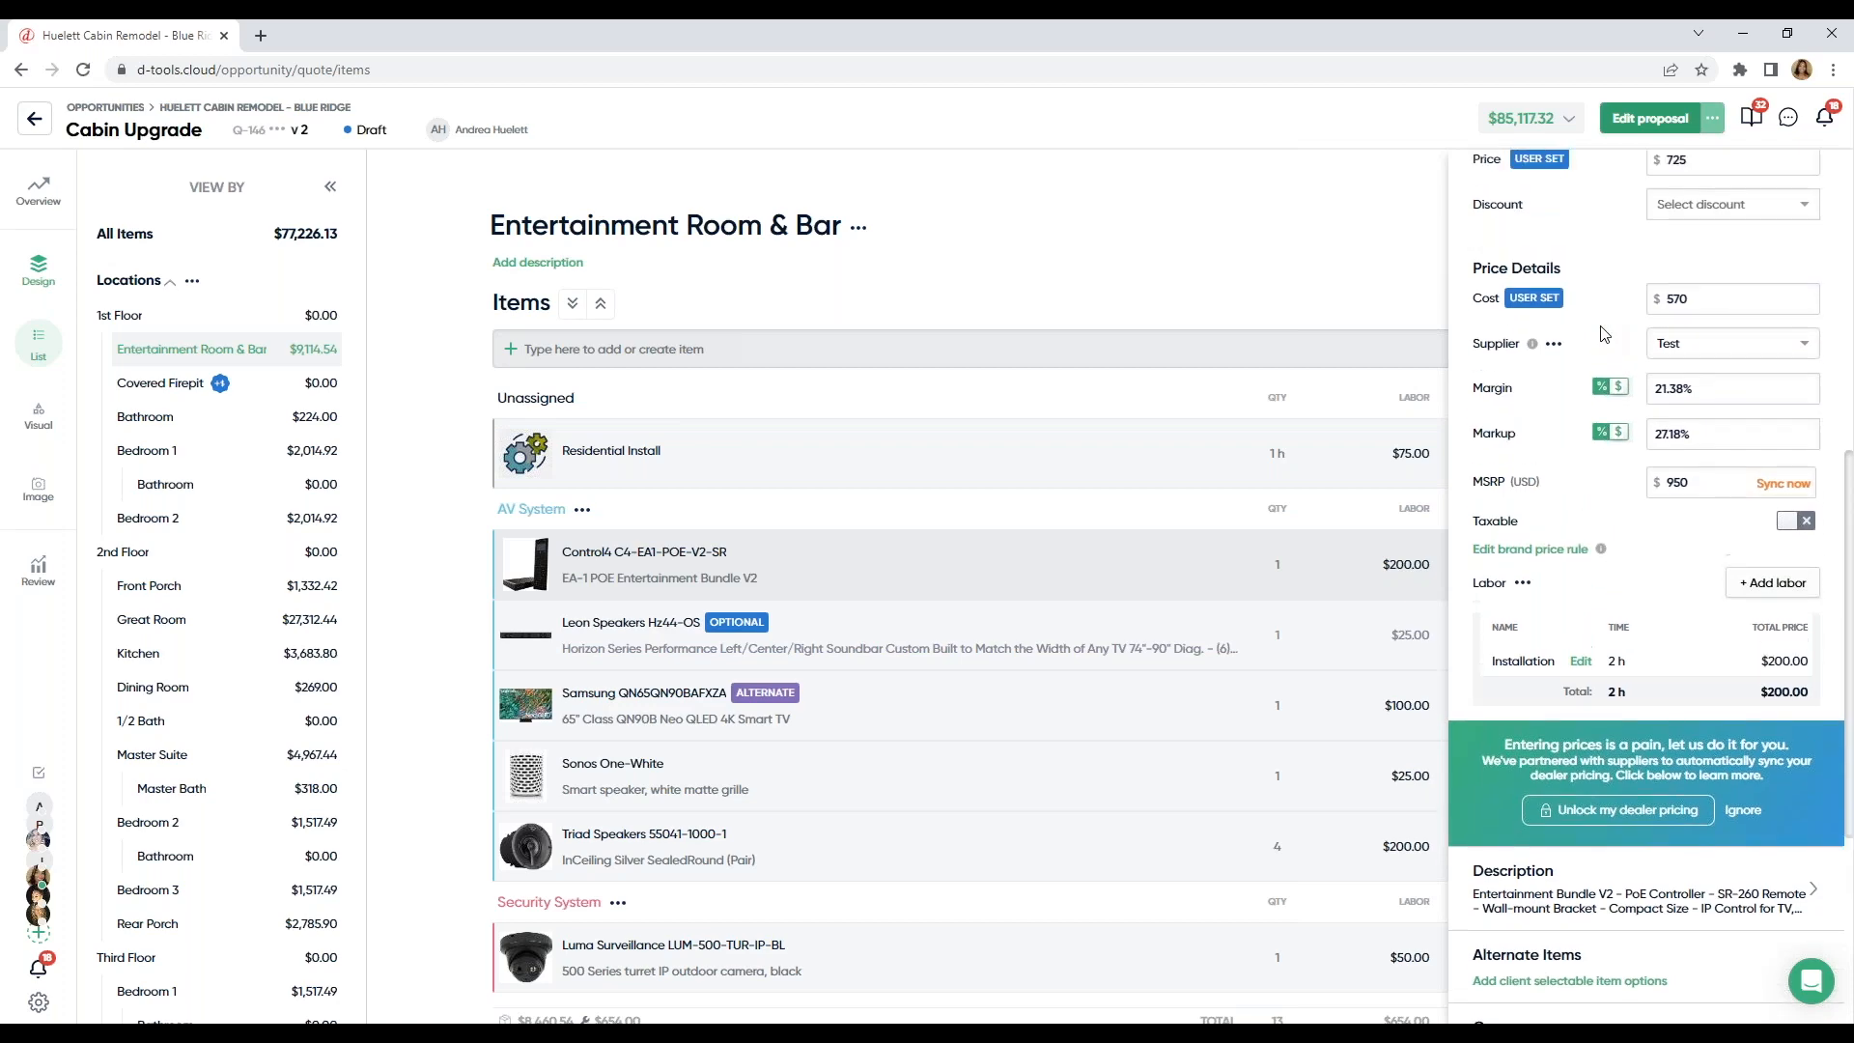
scroll(1602, 333, "up", 7)
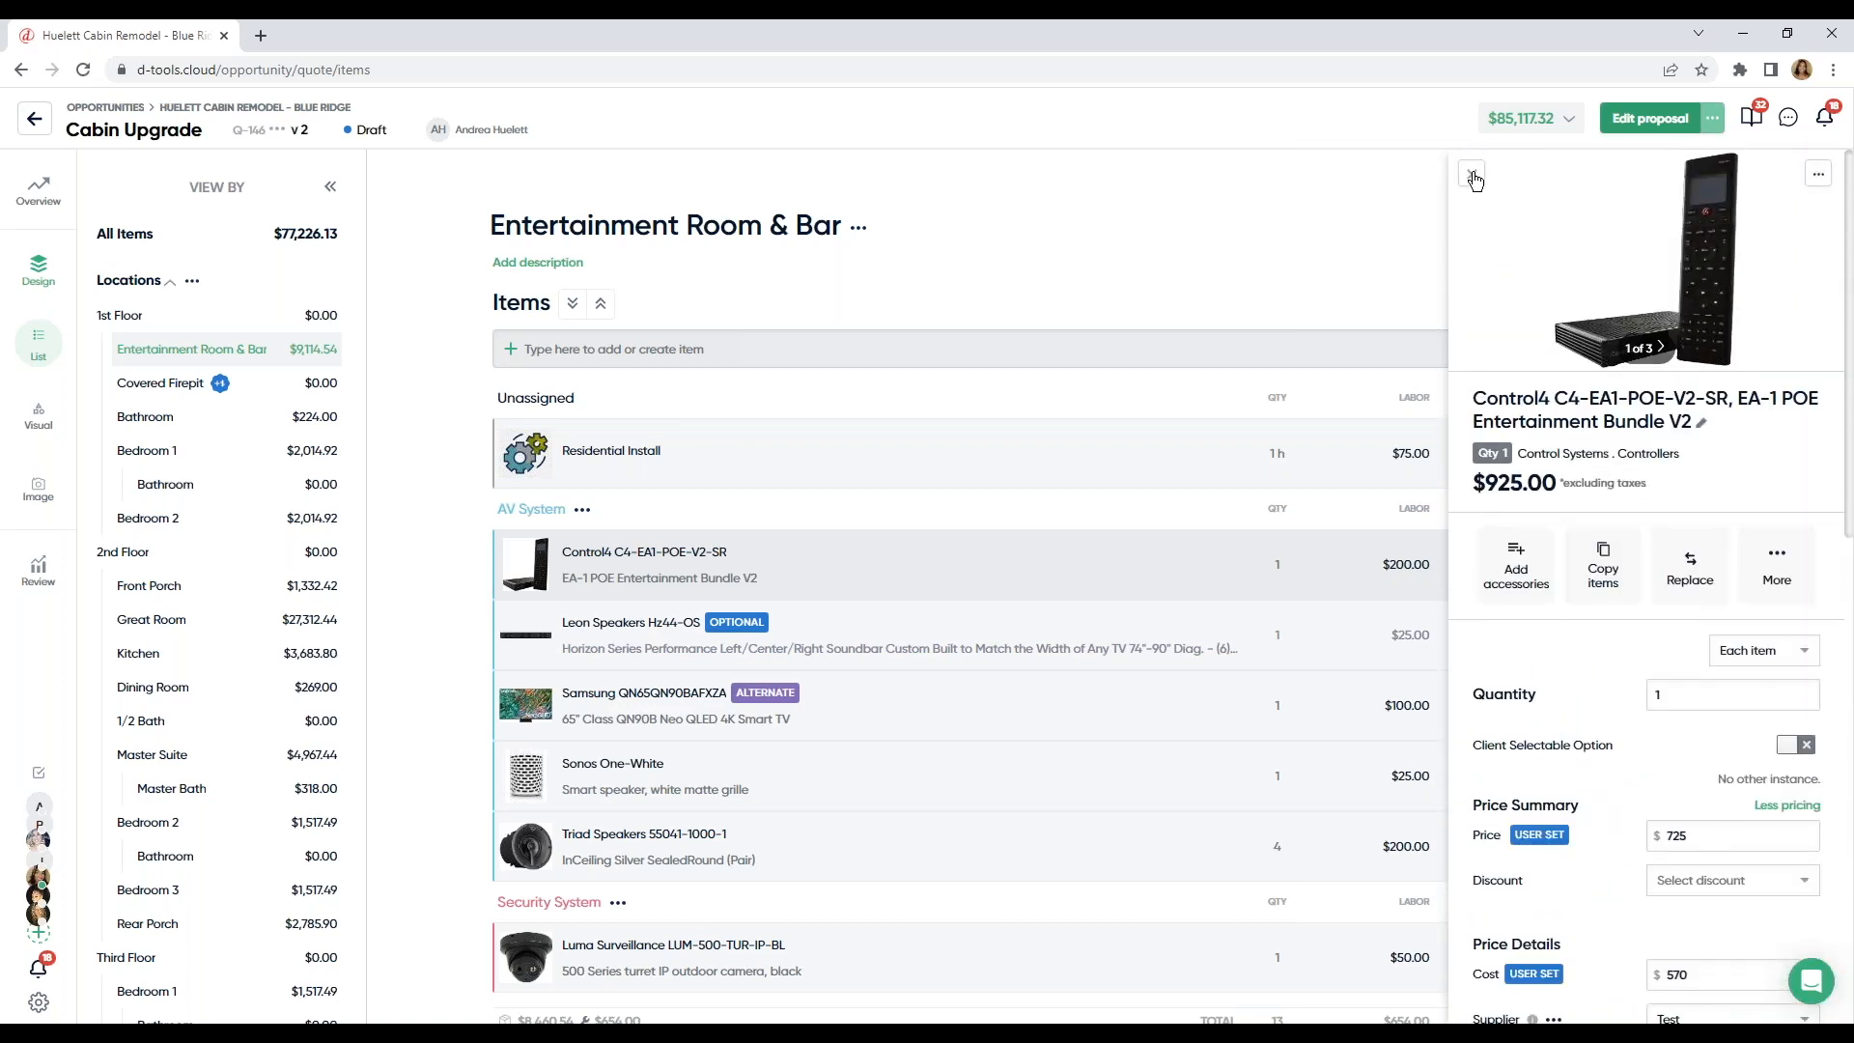
left_click(1473, 177)
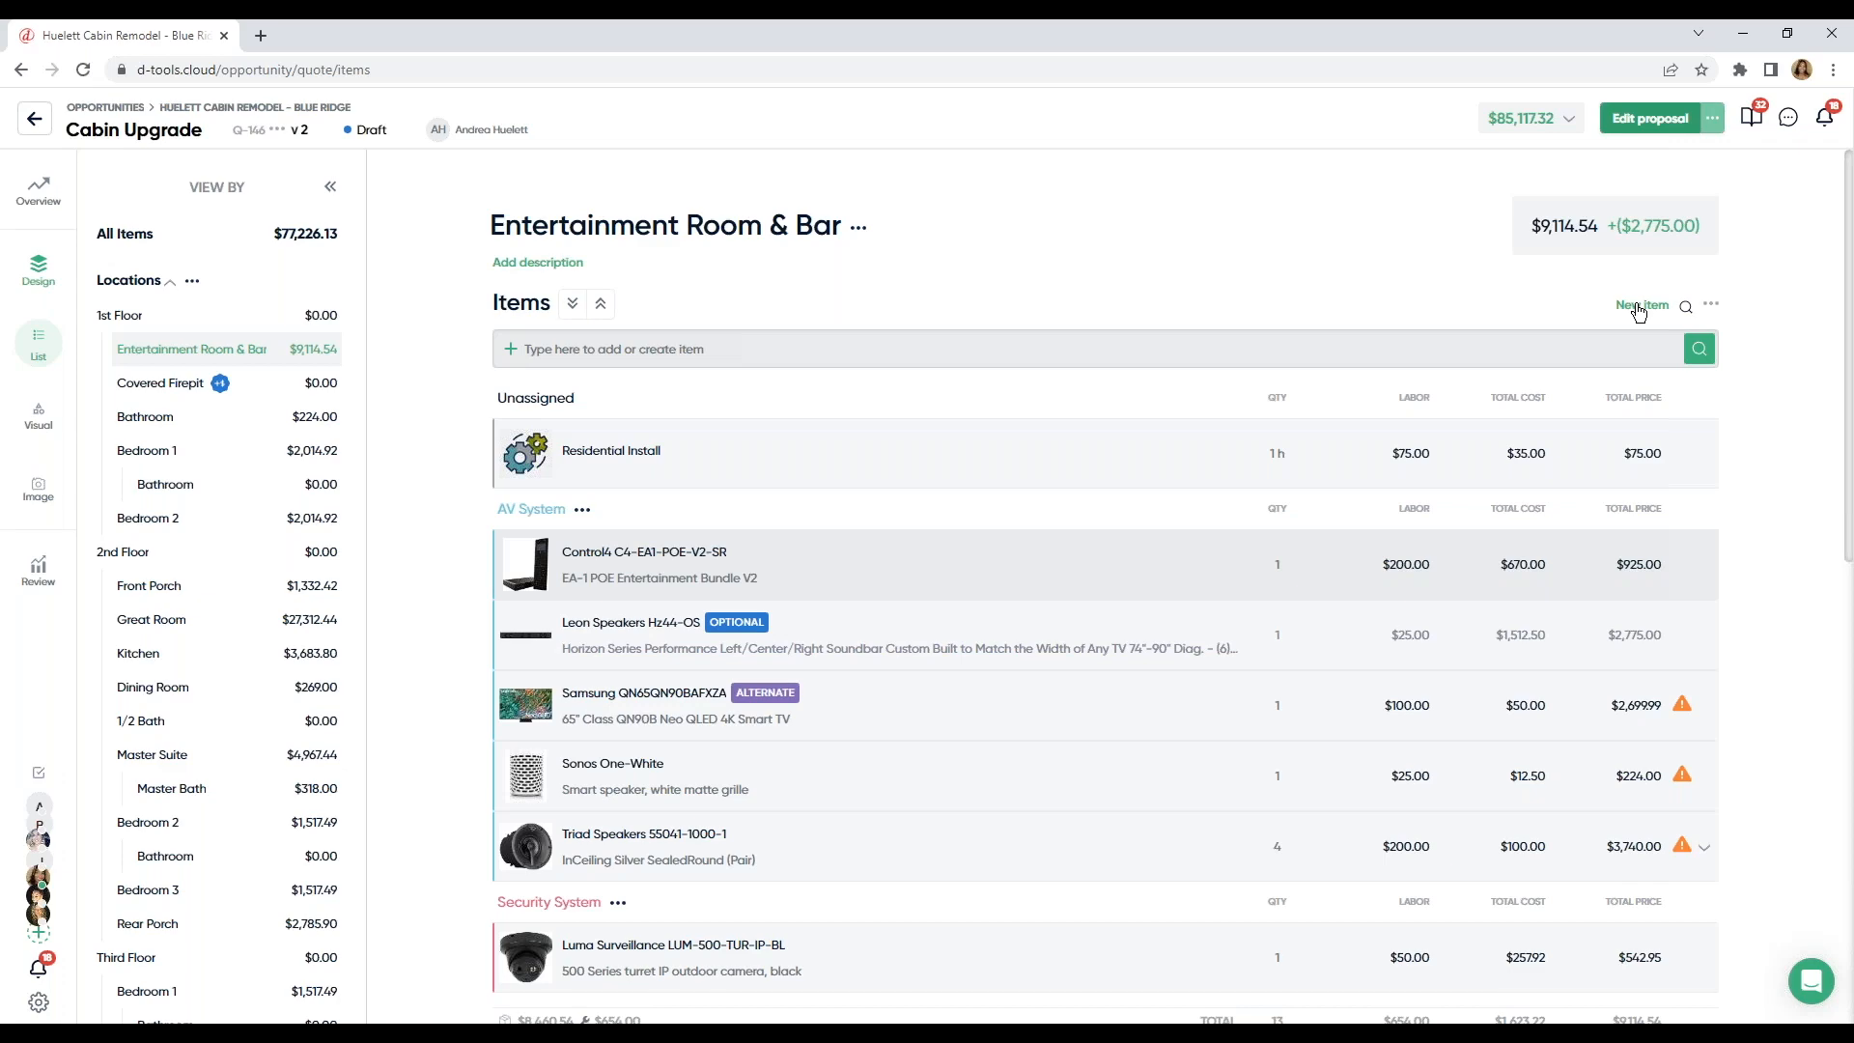
Step: Review the item types available for a new quote item without creating one, and leave the quote for the opportunities list
left_click(1638, 308)
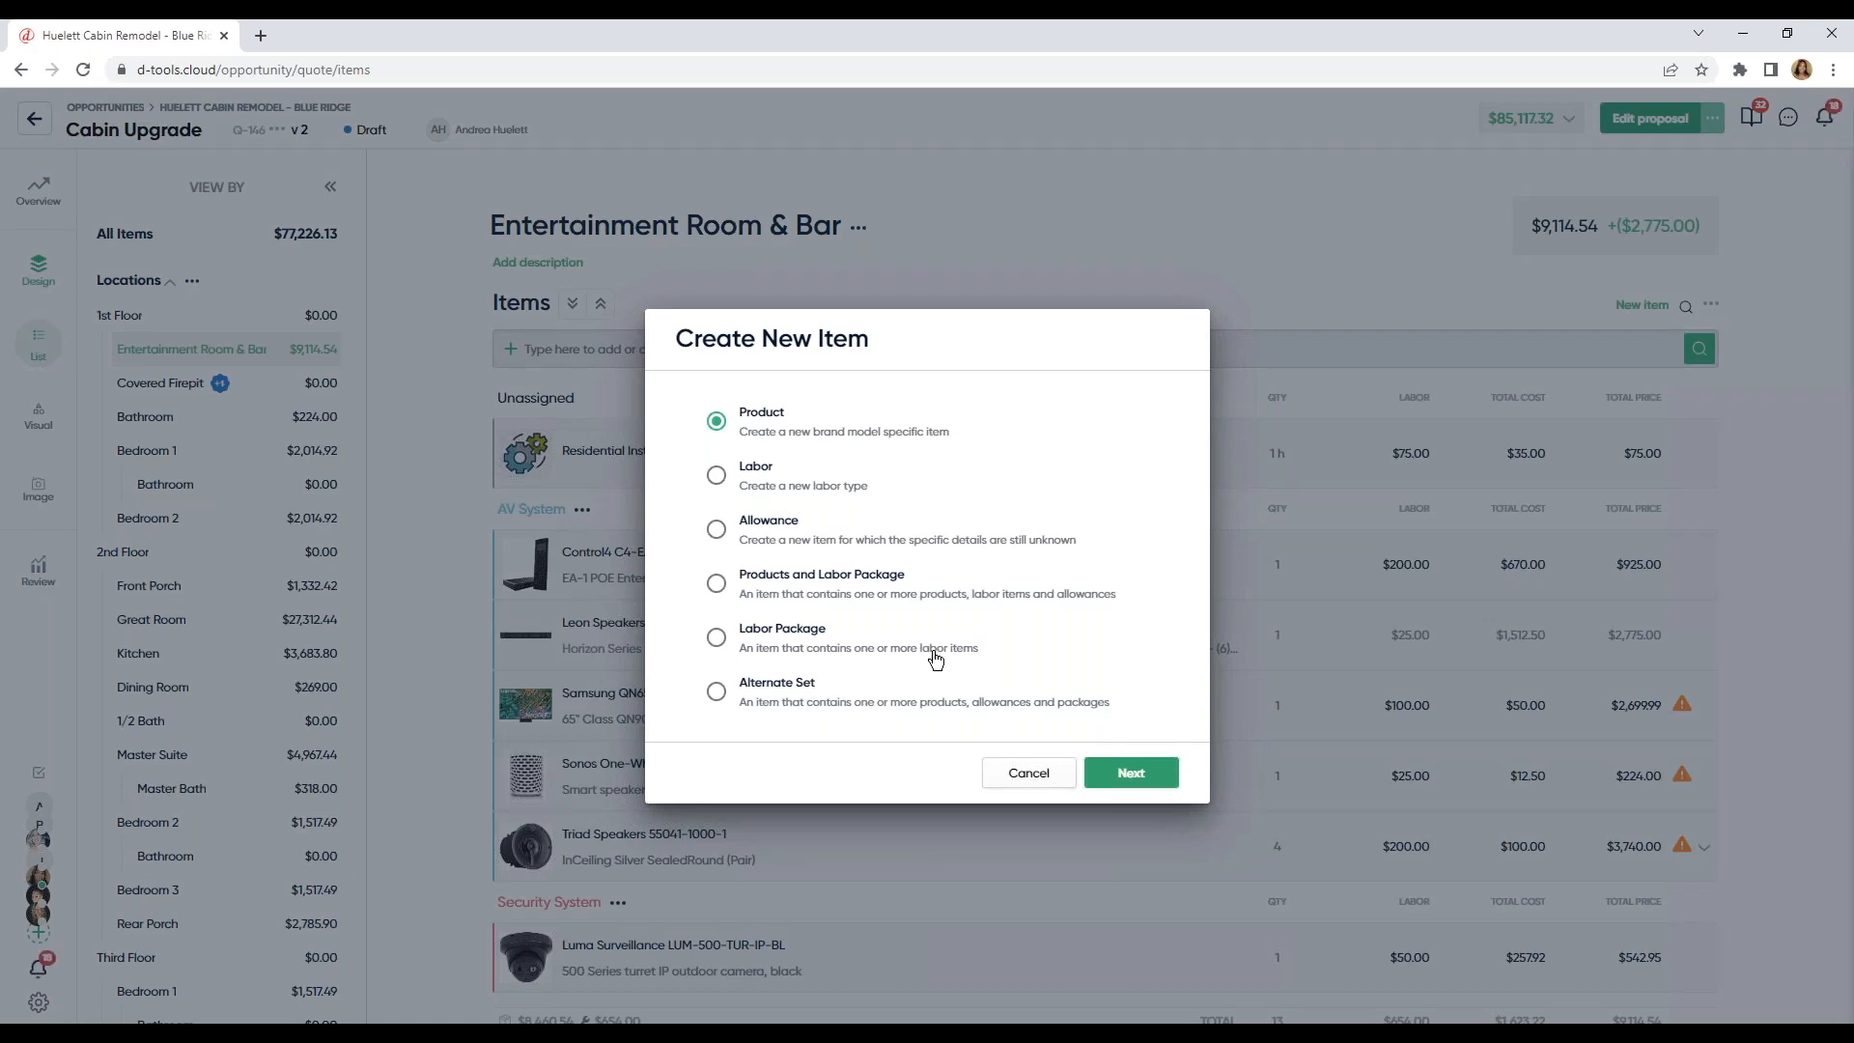
left_click(1003, 783)
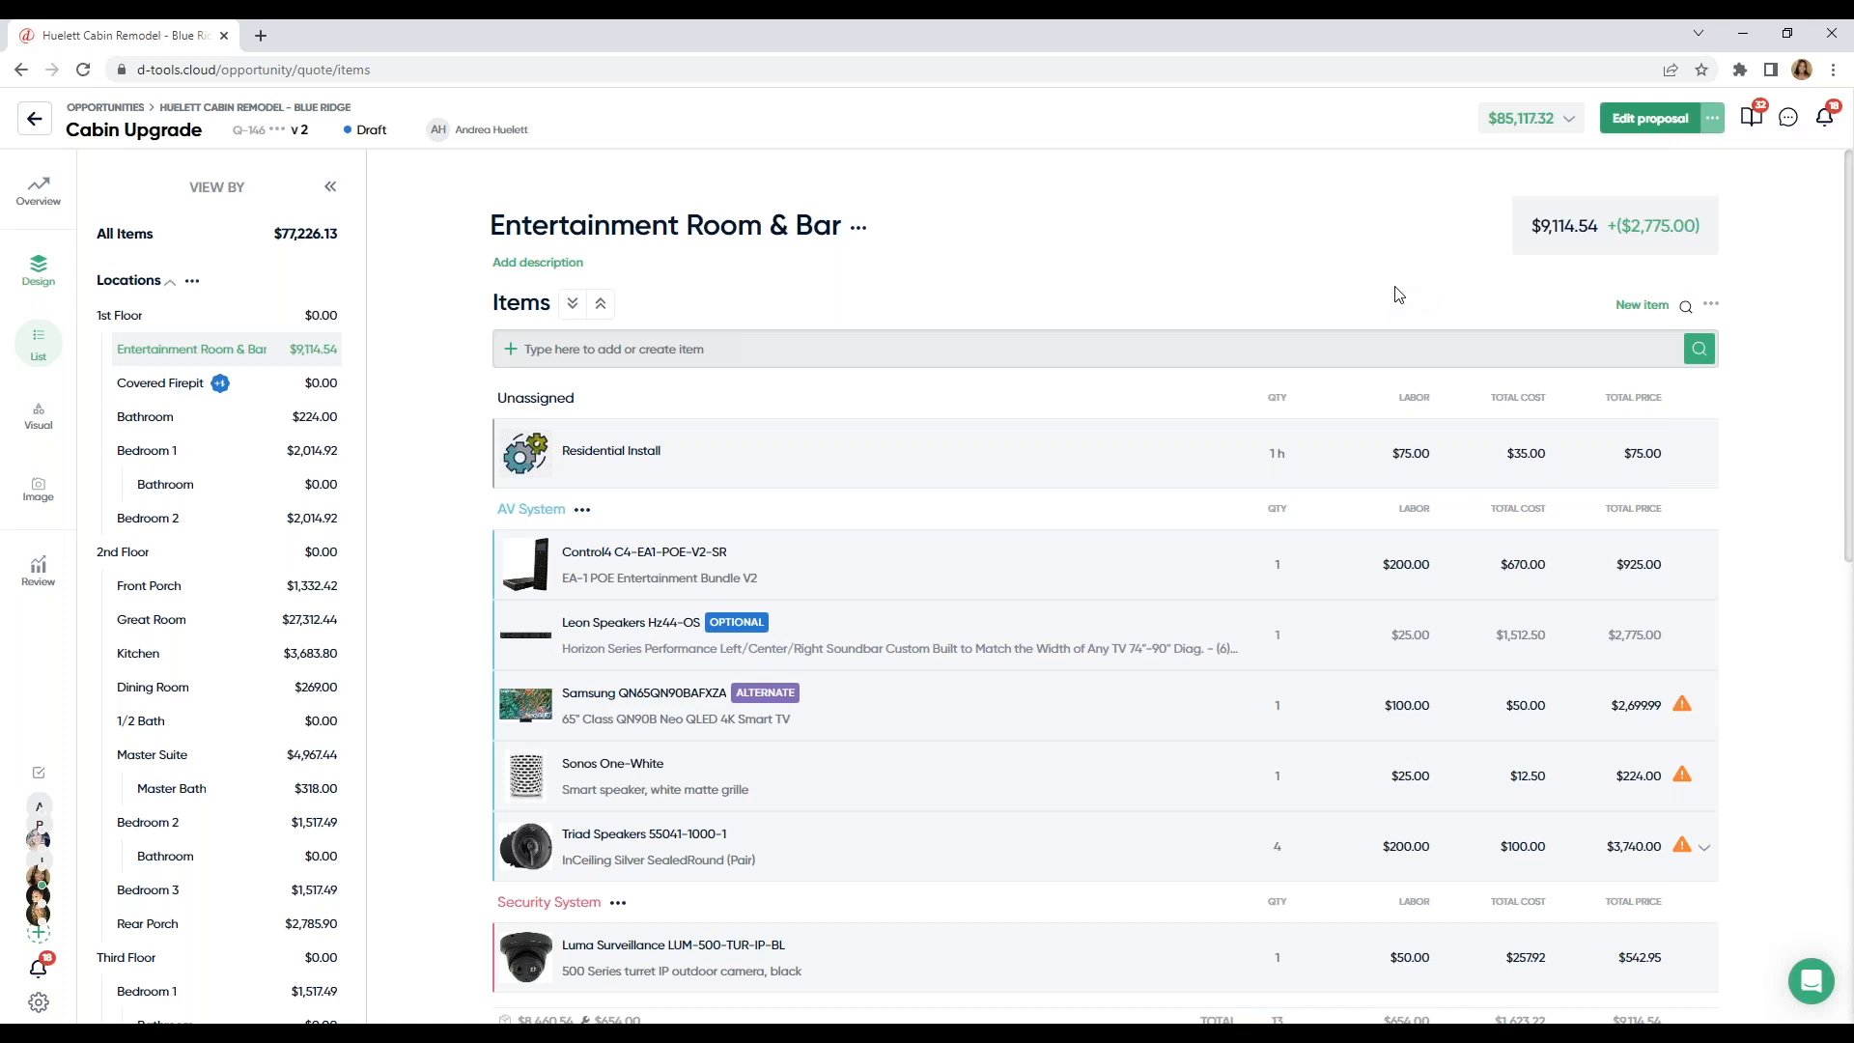
scroll(1395, 295, "down", 1)
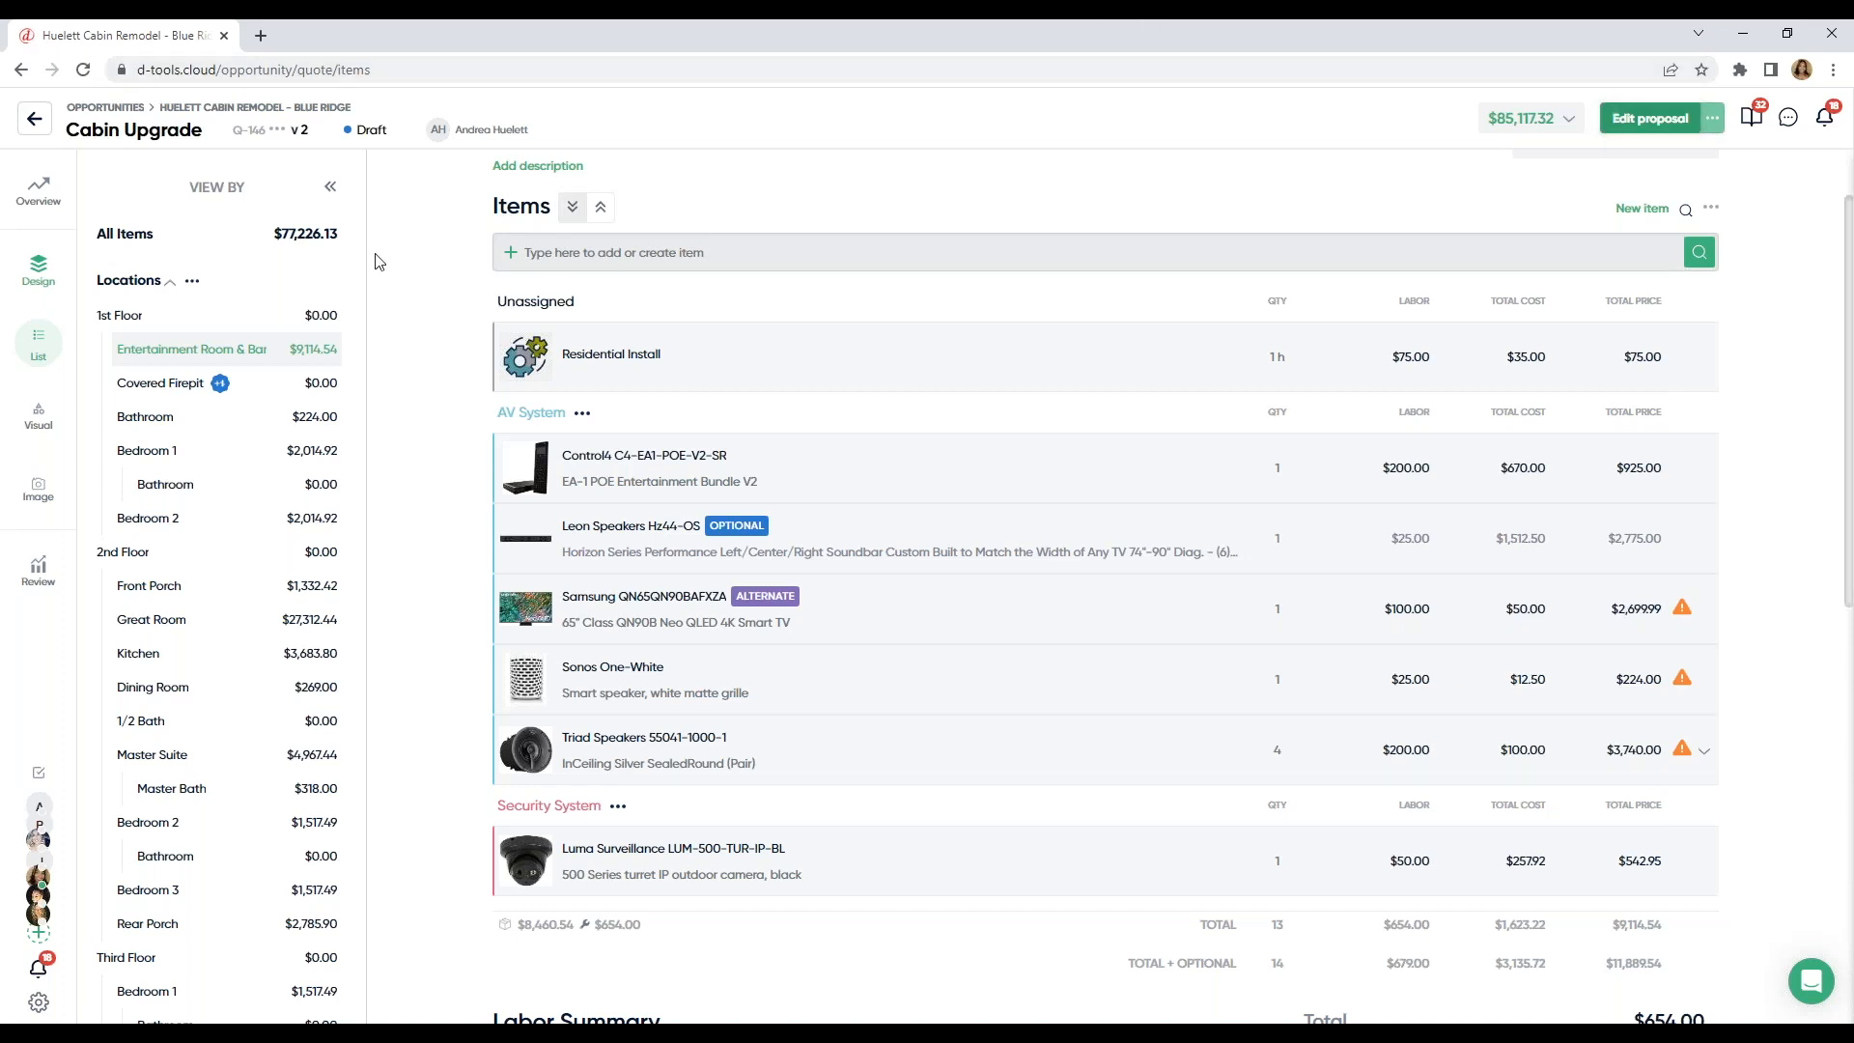
left_click(35, 118)
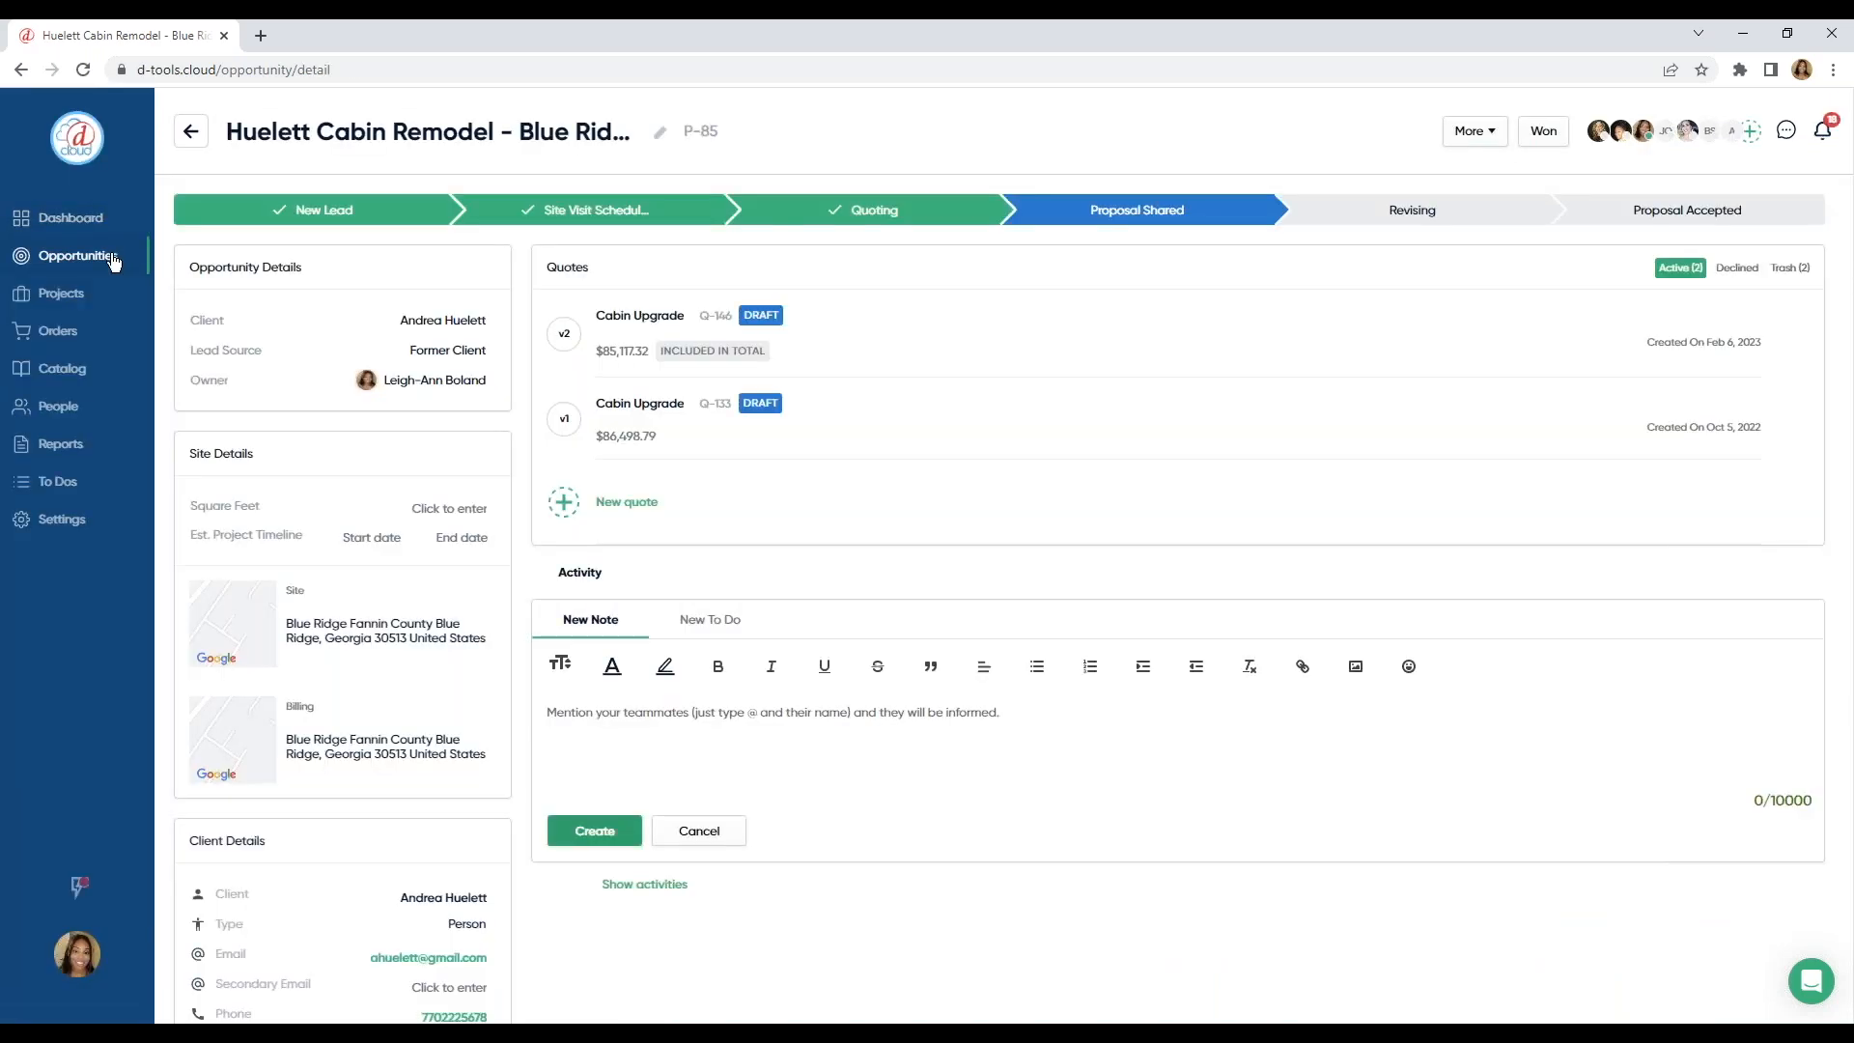
left_click(112, 256)
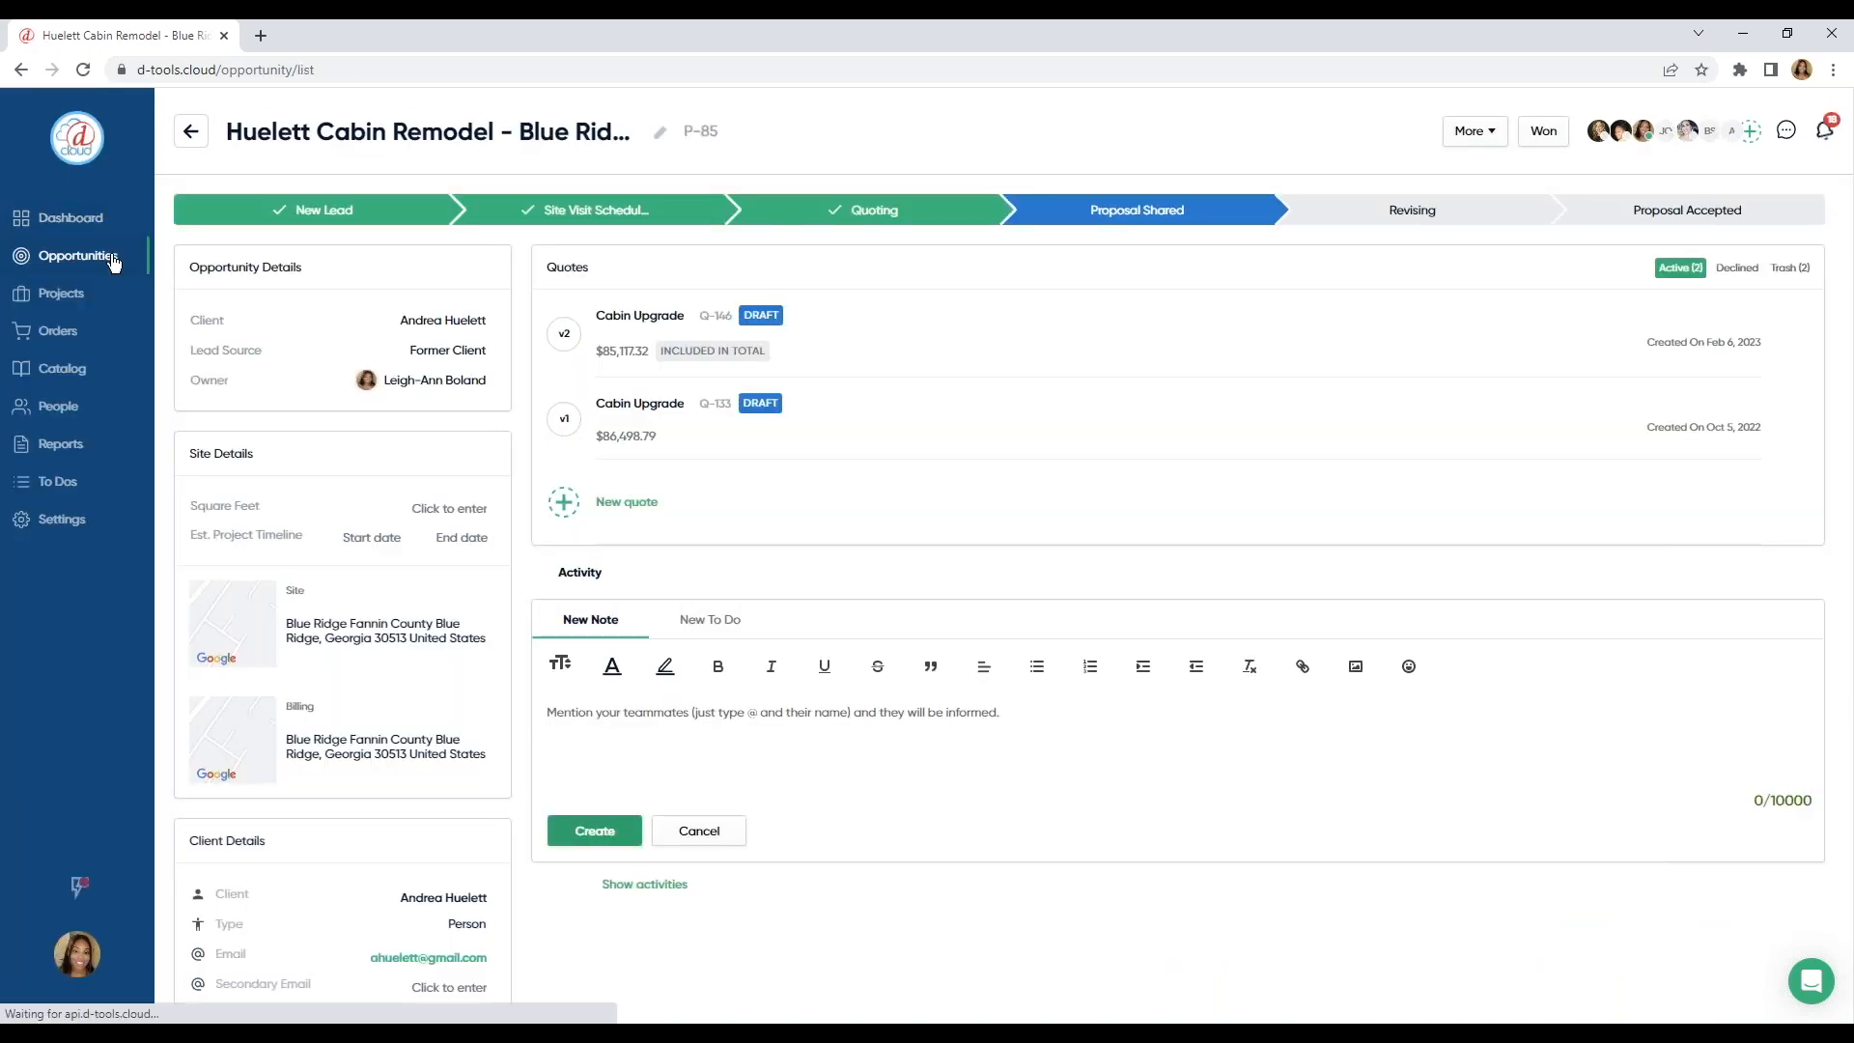